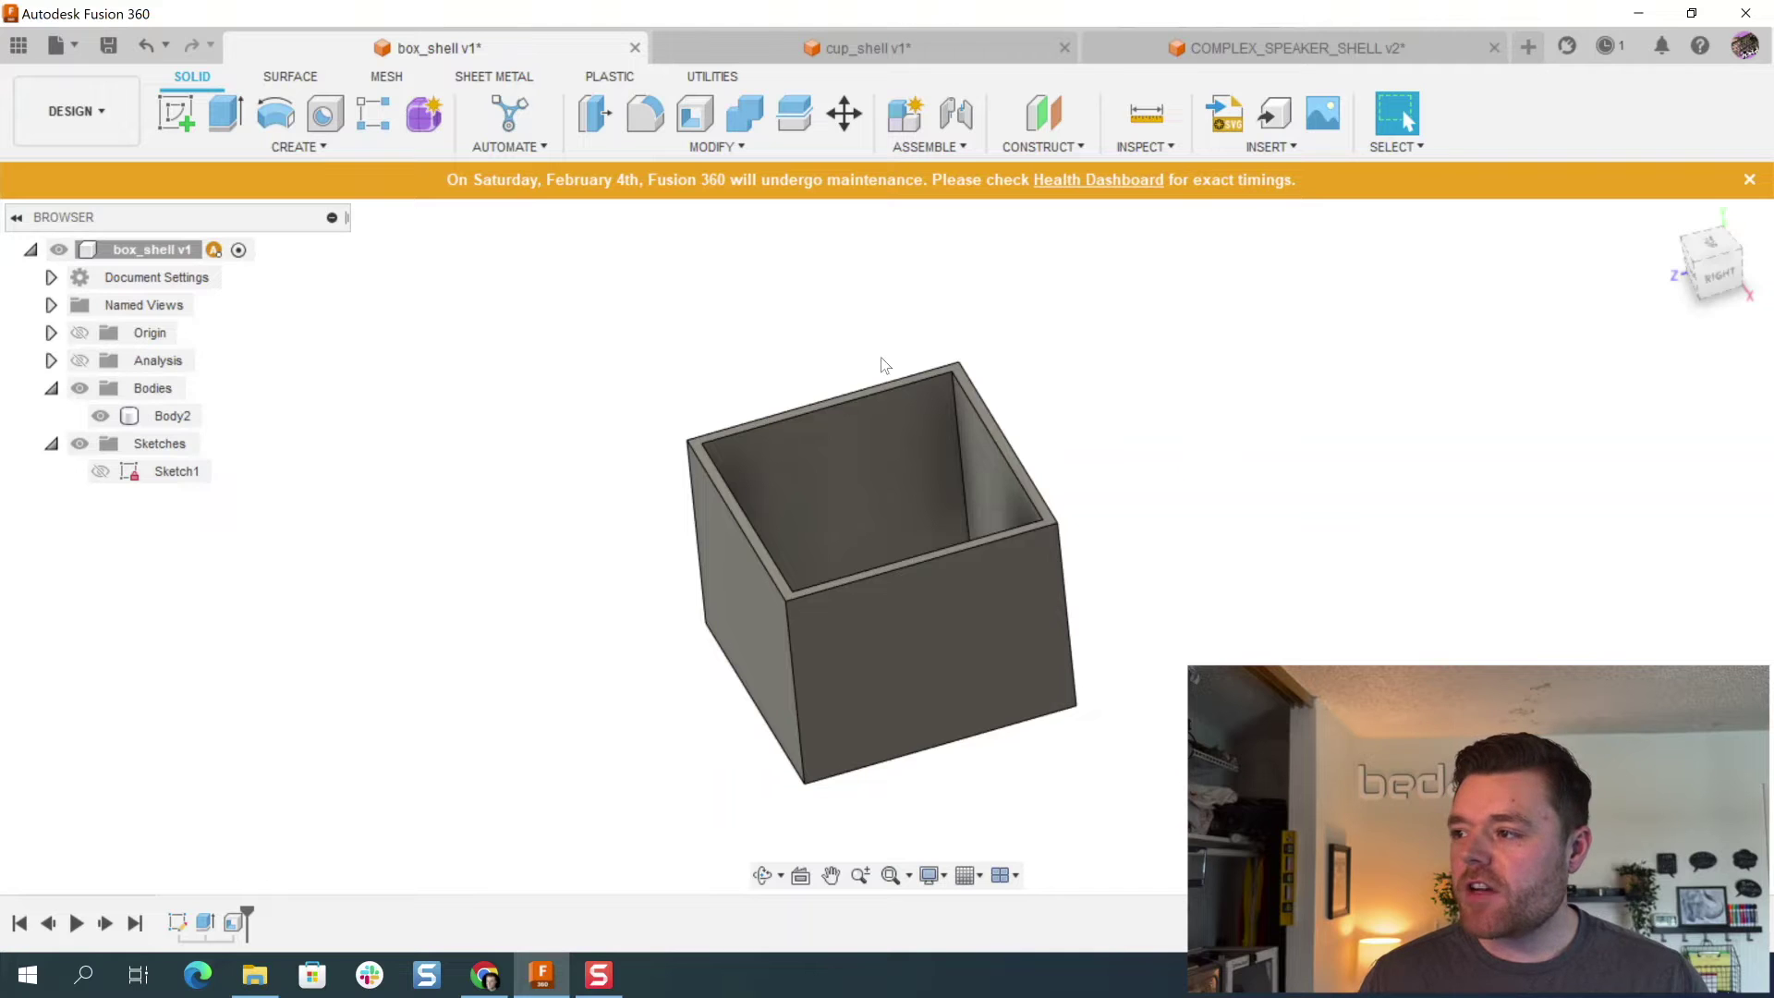
# Step: Examine the finished box, cup and complex speaker shell designs from different angles
pyautogui.click(1001, 502)
pyautogui.keyDown('shift'); pyautogui.moveTo(1001, 503); pyautogui.dragTo(1143, 342, button='middle'); pyautogui.keyUp('shift')
pyautogui.press('Escape')
pyautogui.click(910, 51)
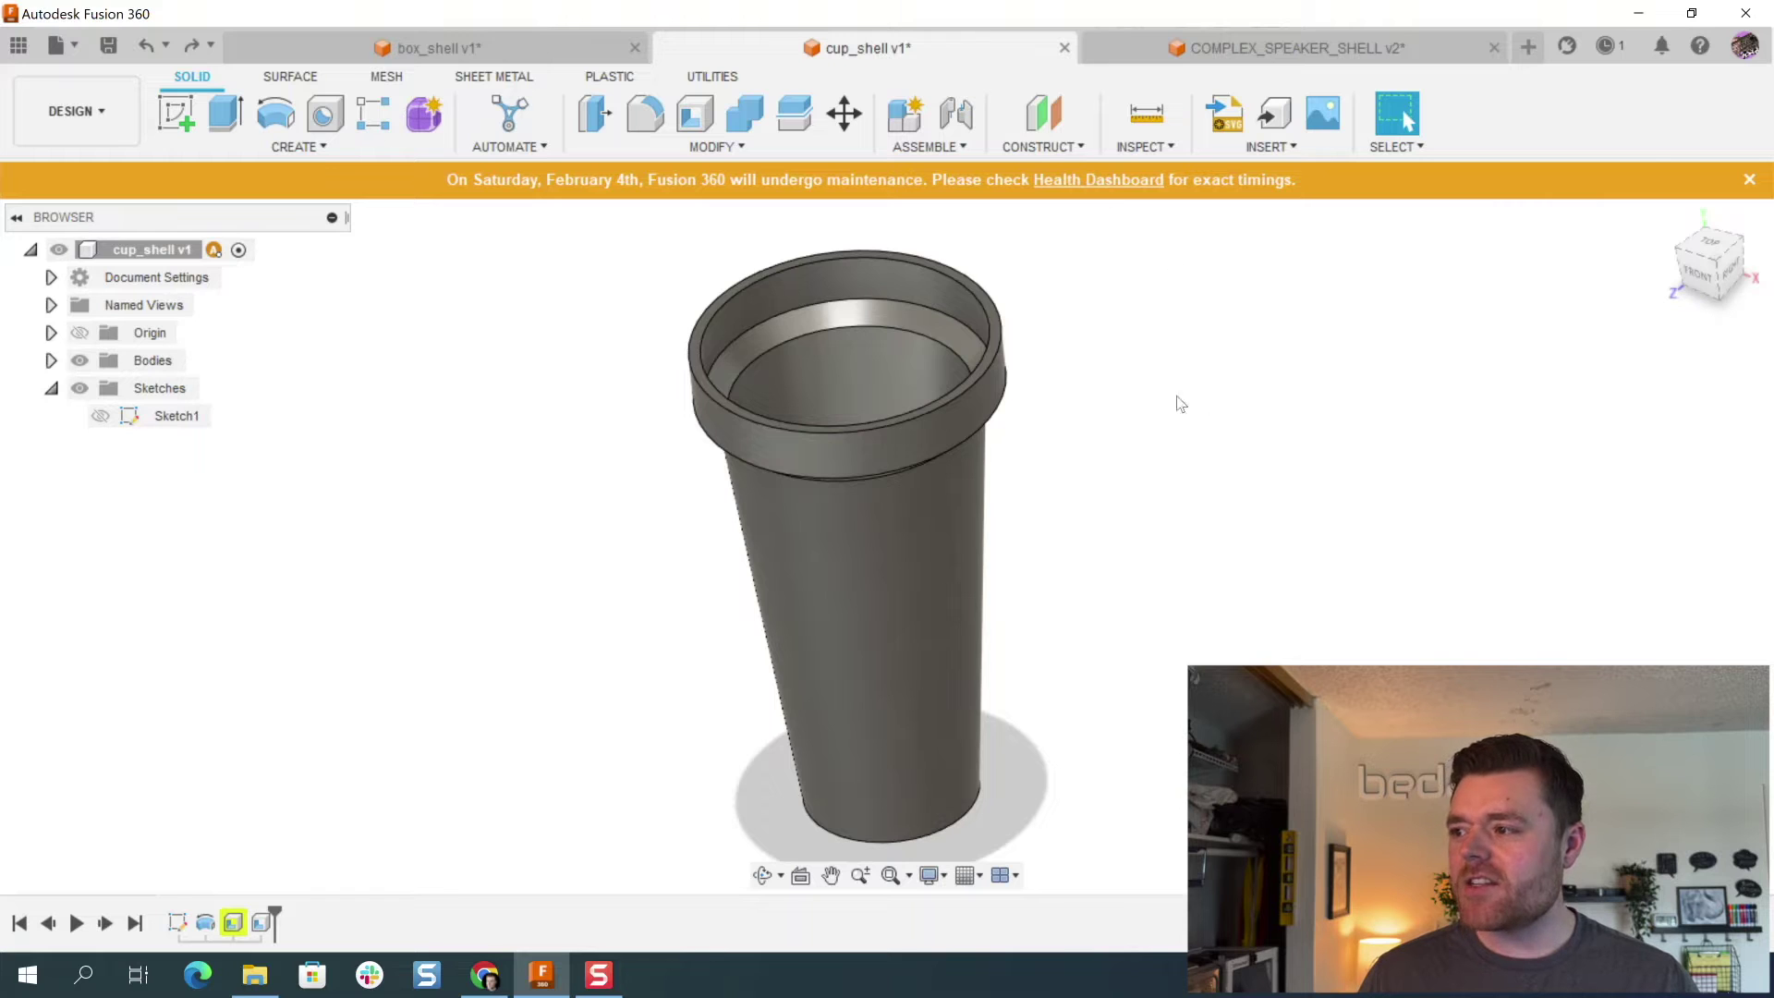
pyautogui.moveTo(1148, 408)
pyautogui.keyDown('shift'); pyautogui.mouseDown(button='middle')
pyautogui.moveTo(1160, 487)
pyautogui.moveTo(1156, 419)
pyautogui.mouseUp(button='middle'); pyautogui.keyUp('shift')
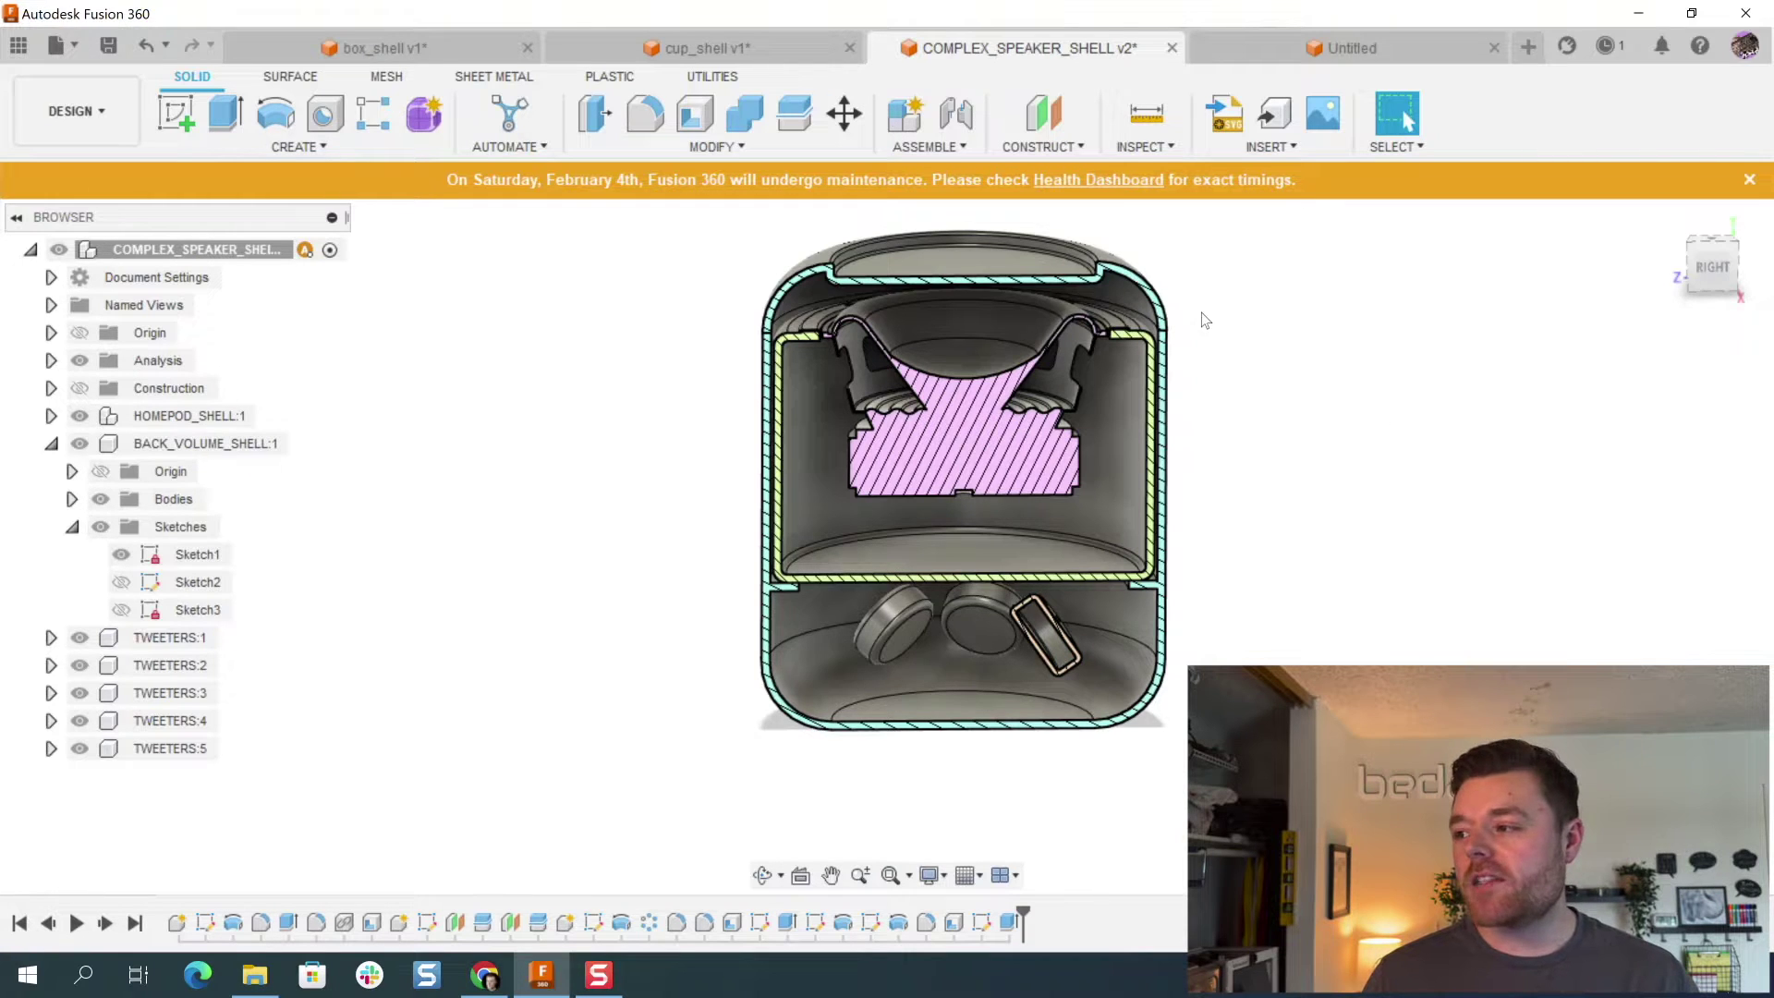
pyautogui.moveTo(1201, 319)
pyautogui.keyDown('shift'); pyautogui.mouseDown(button='middle')
pyautogui.moveTo(1111, 344)
pyautogui.moveTo(1214, 345)
pyautogui.mouseUp(button='middle'); pyautogui.keyUp('shift')
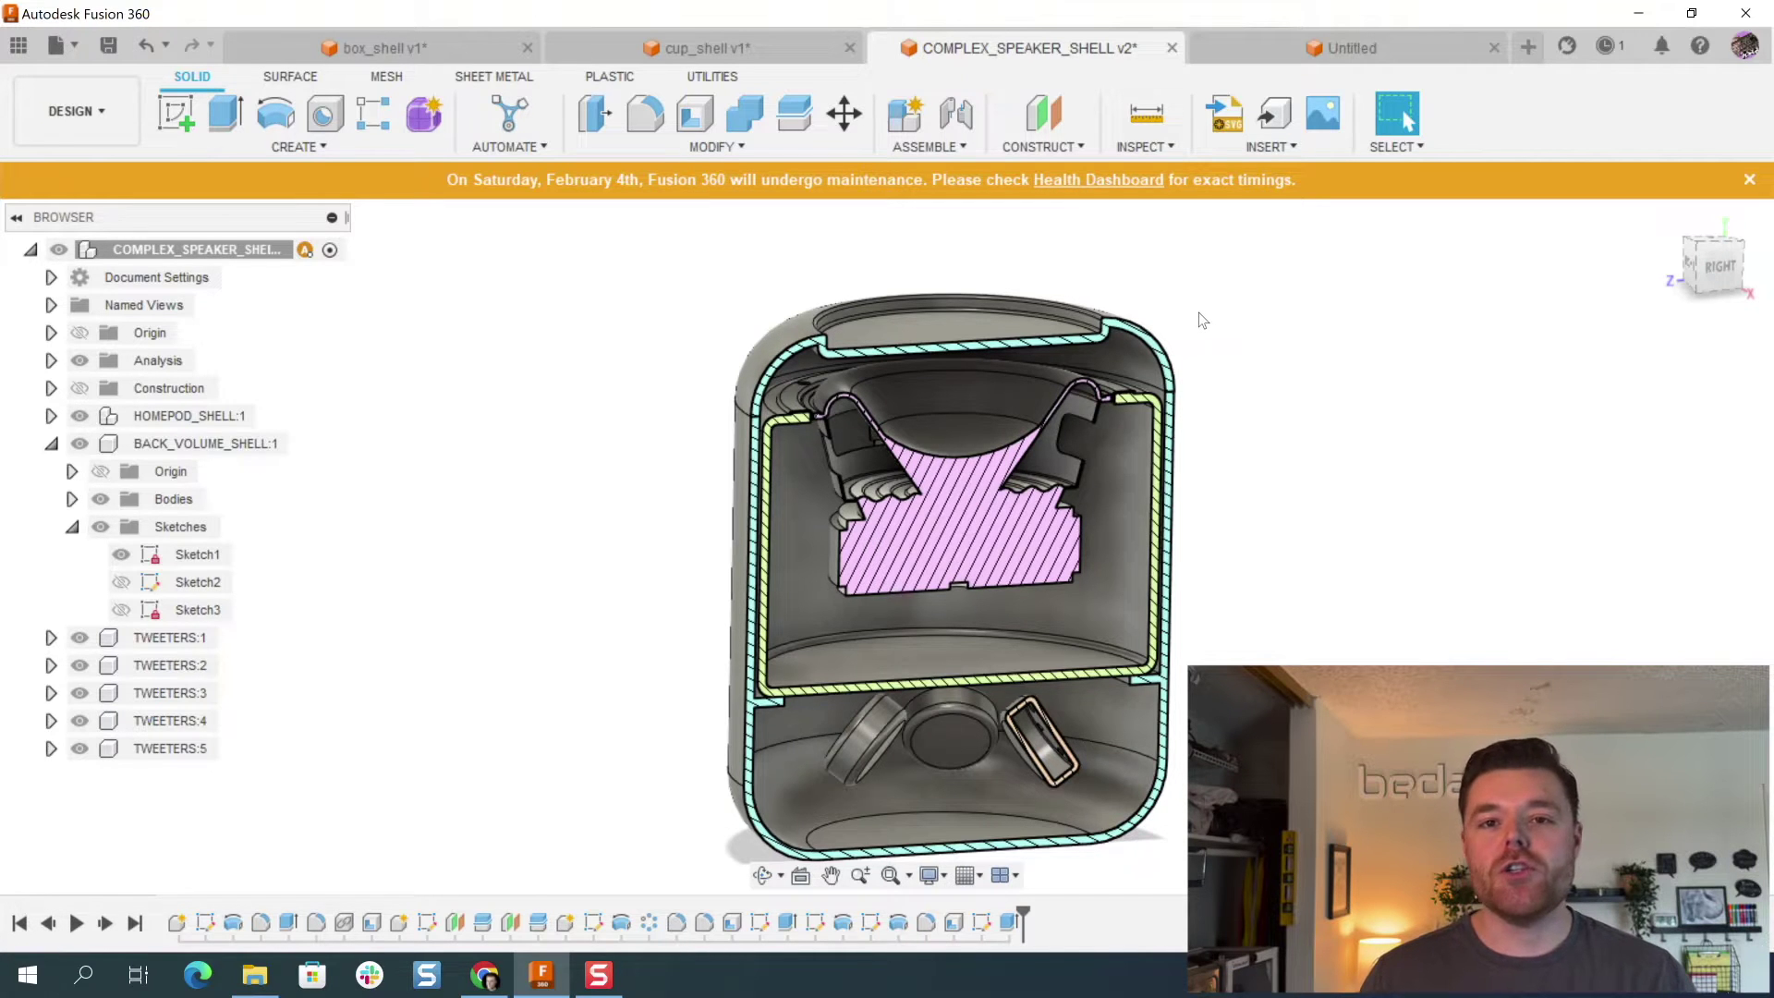
pyautogui.scroll(2, 917, 462)
pyautogui.scroll(-3, 918, 462)
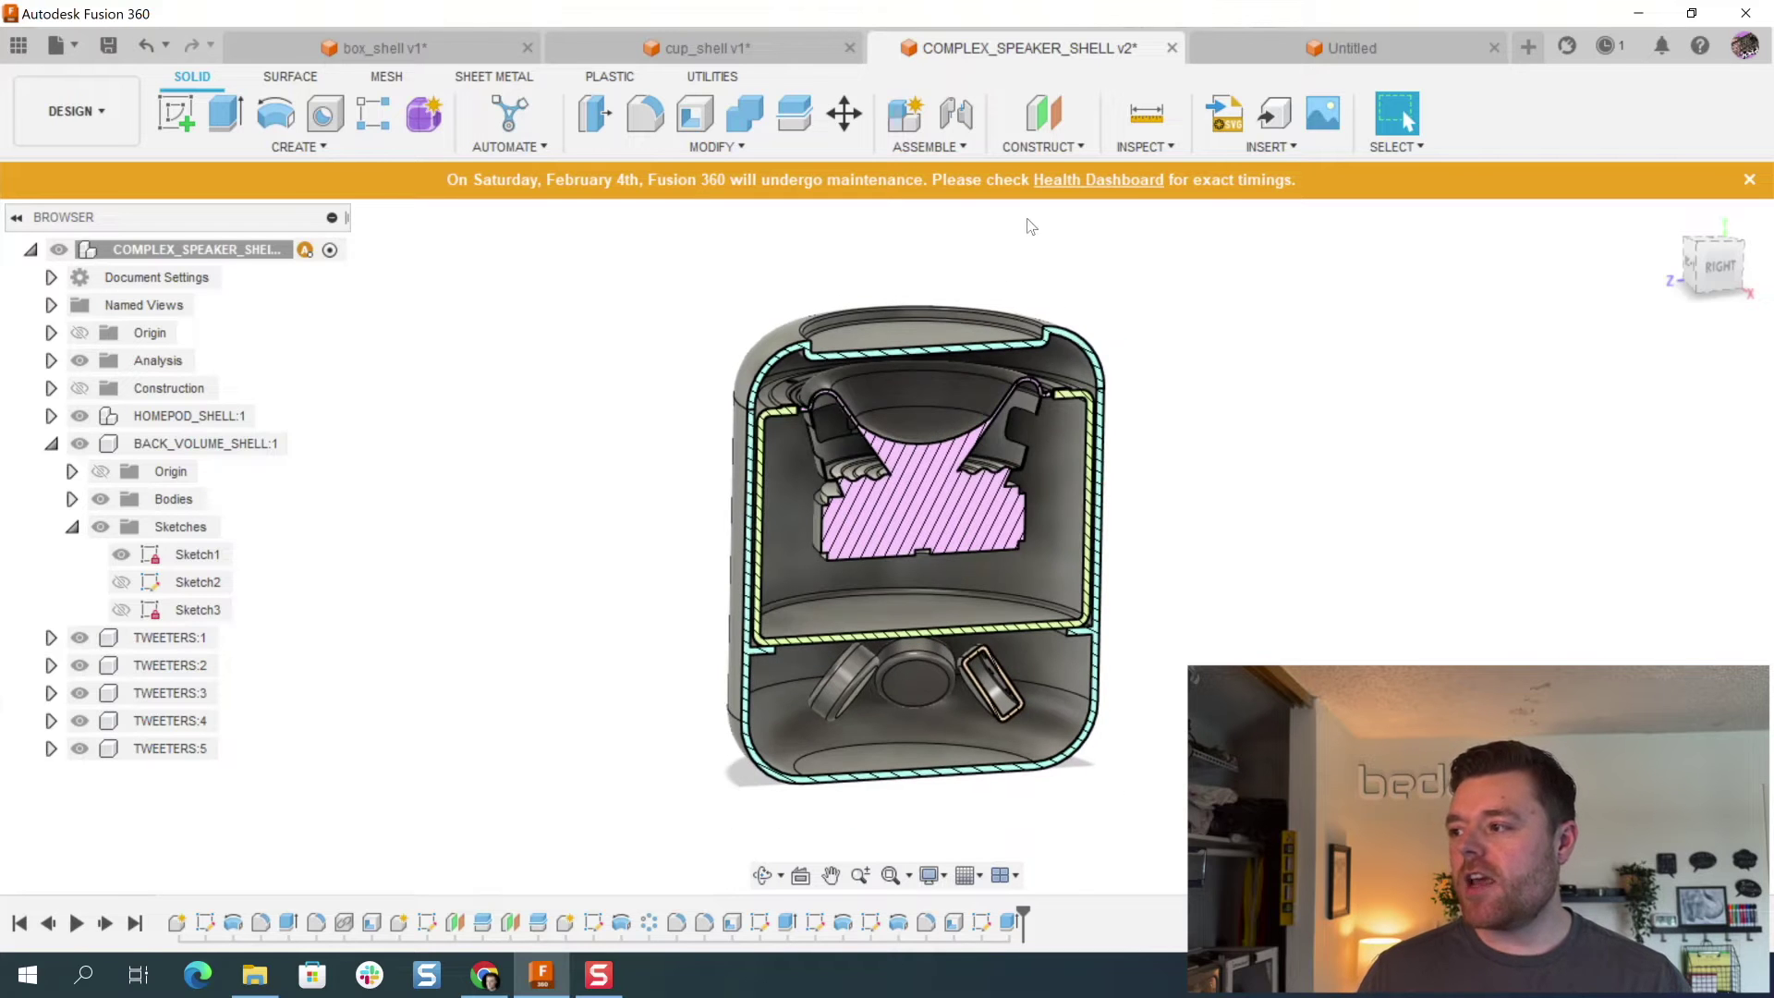
# Step: In the untitled design, sketch a center rectangle about 98 mm wide on the horizontal plane, centered on the origin
pyautogui.click(1344, 51)
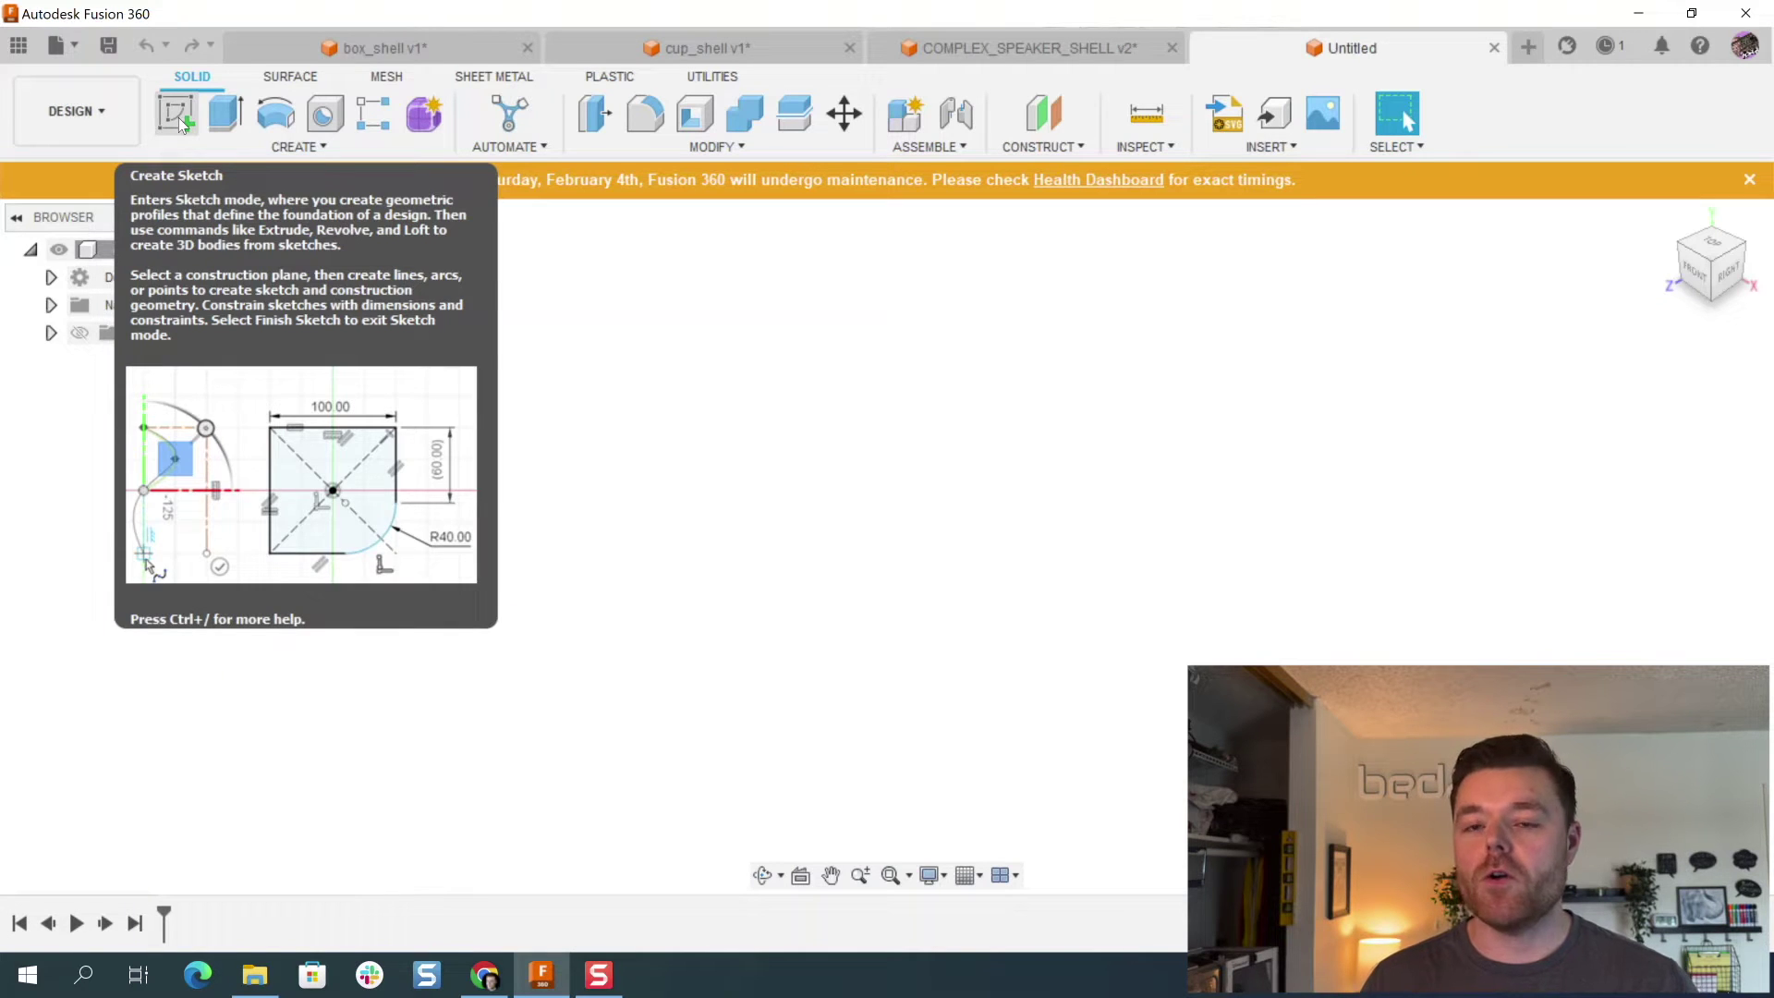
pyautogui.click(181, 124)
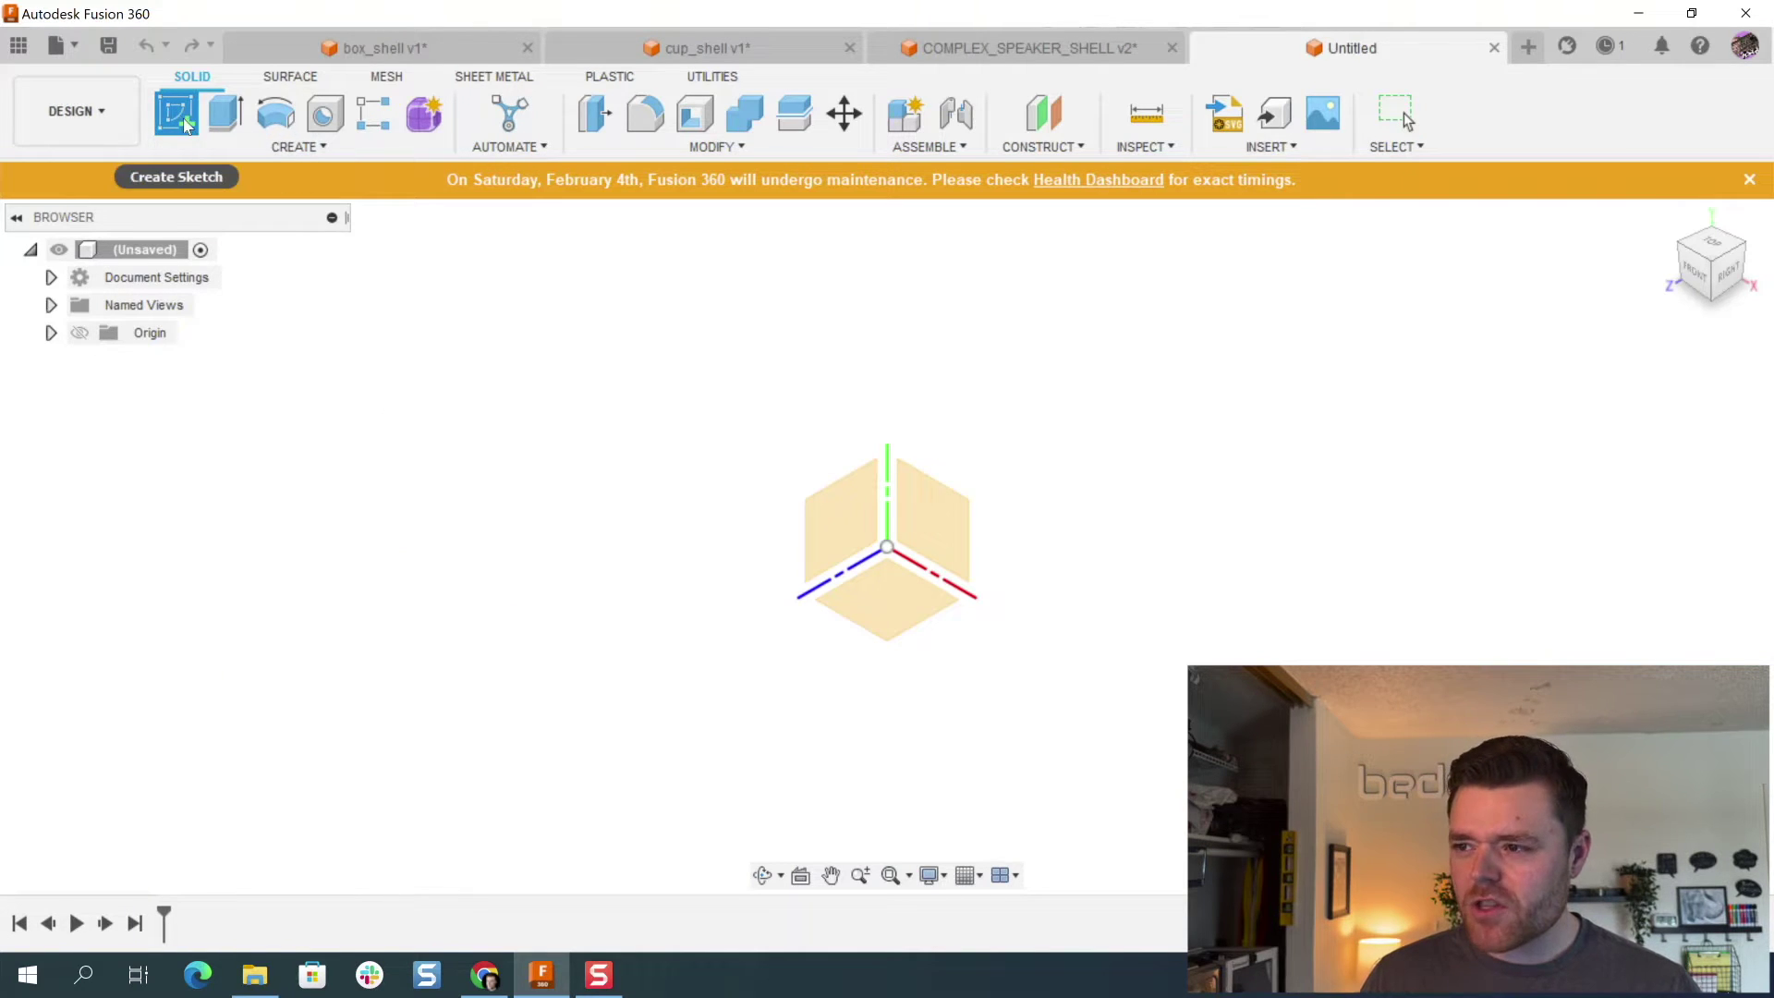
pyautogui.click(902, 590)
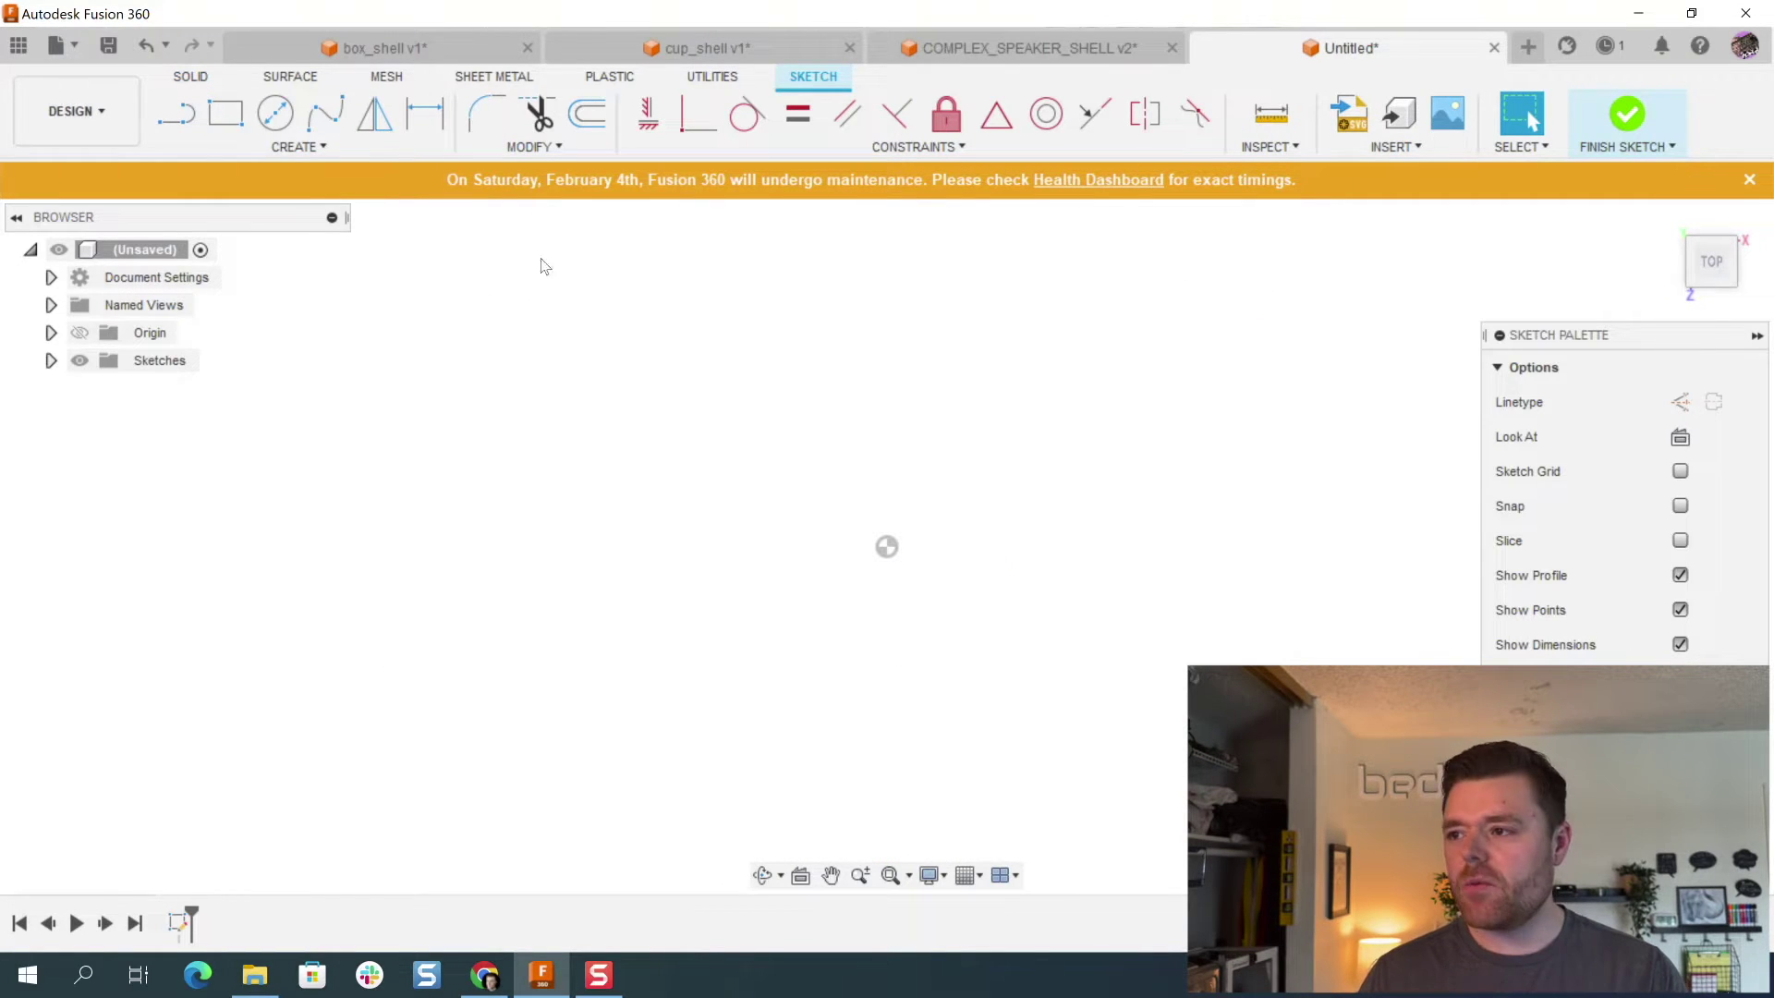
pyautogui.click(298, 146)
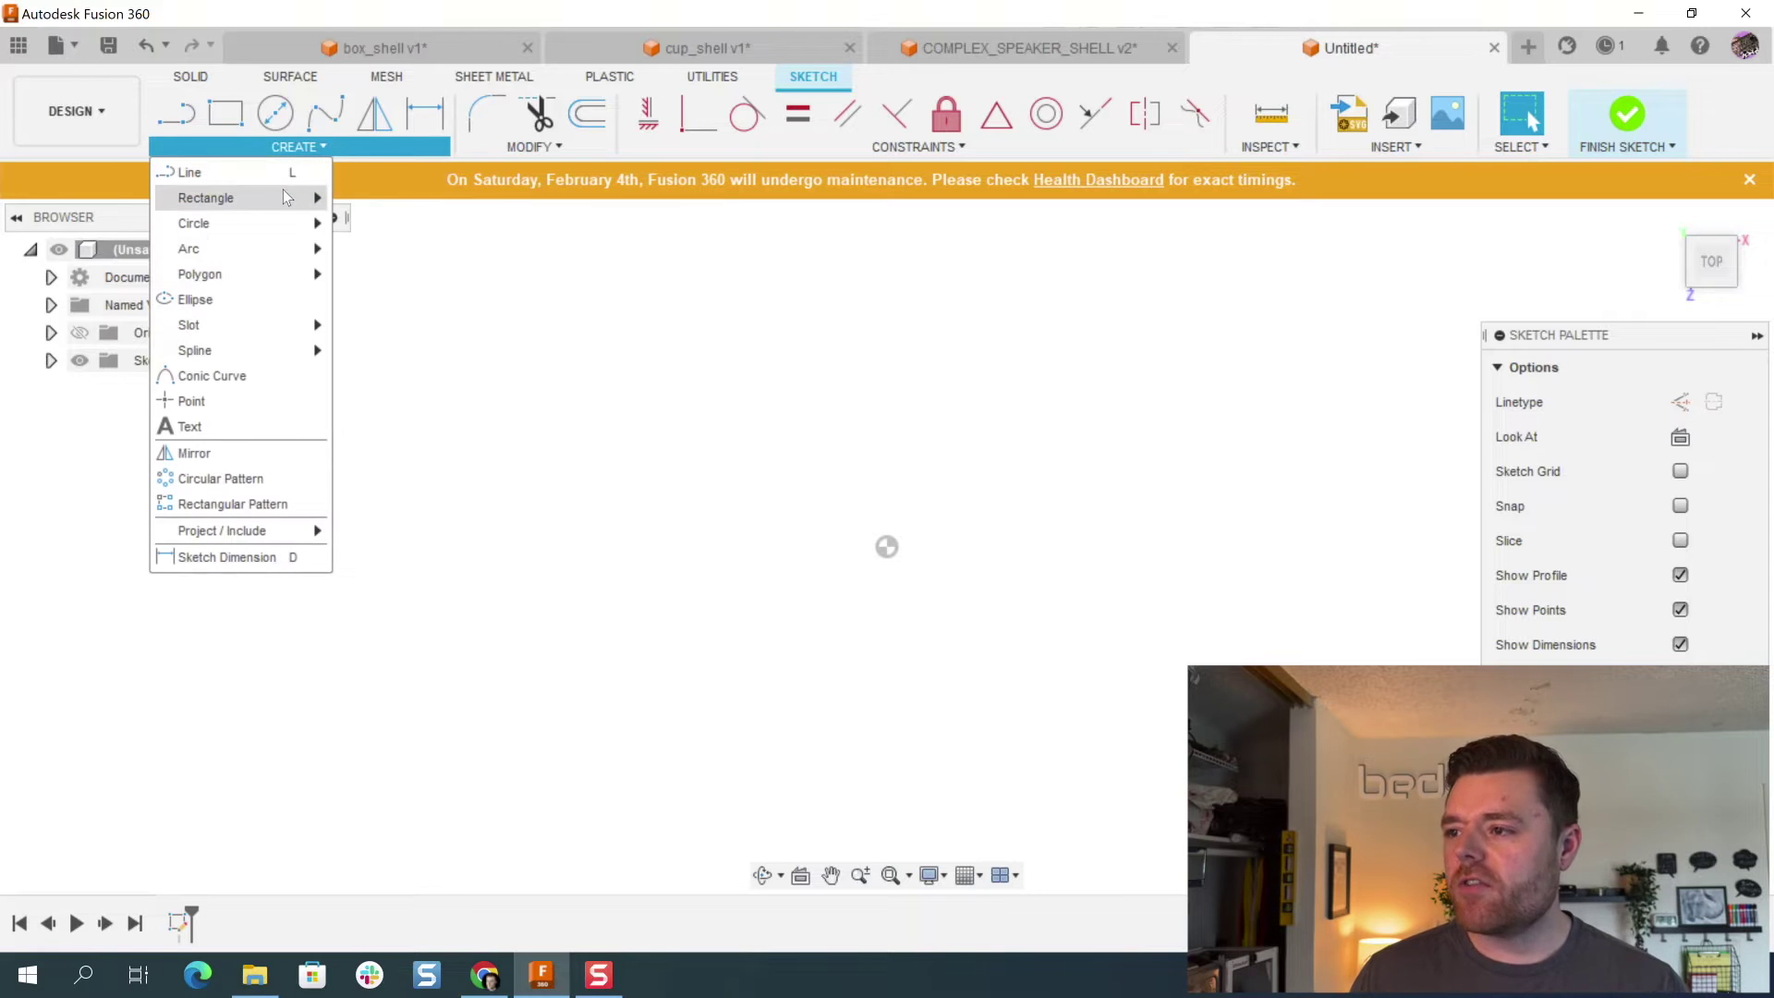
pyautogui.moveTo(286, 199)
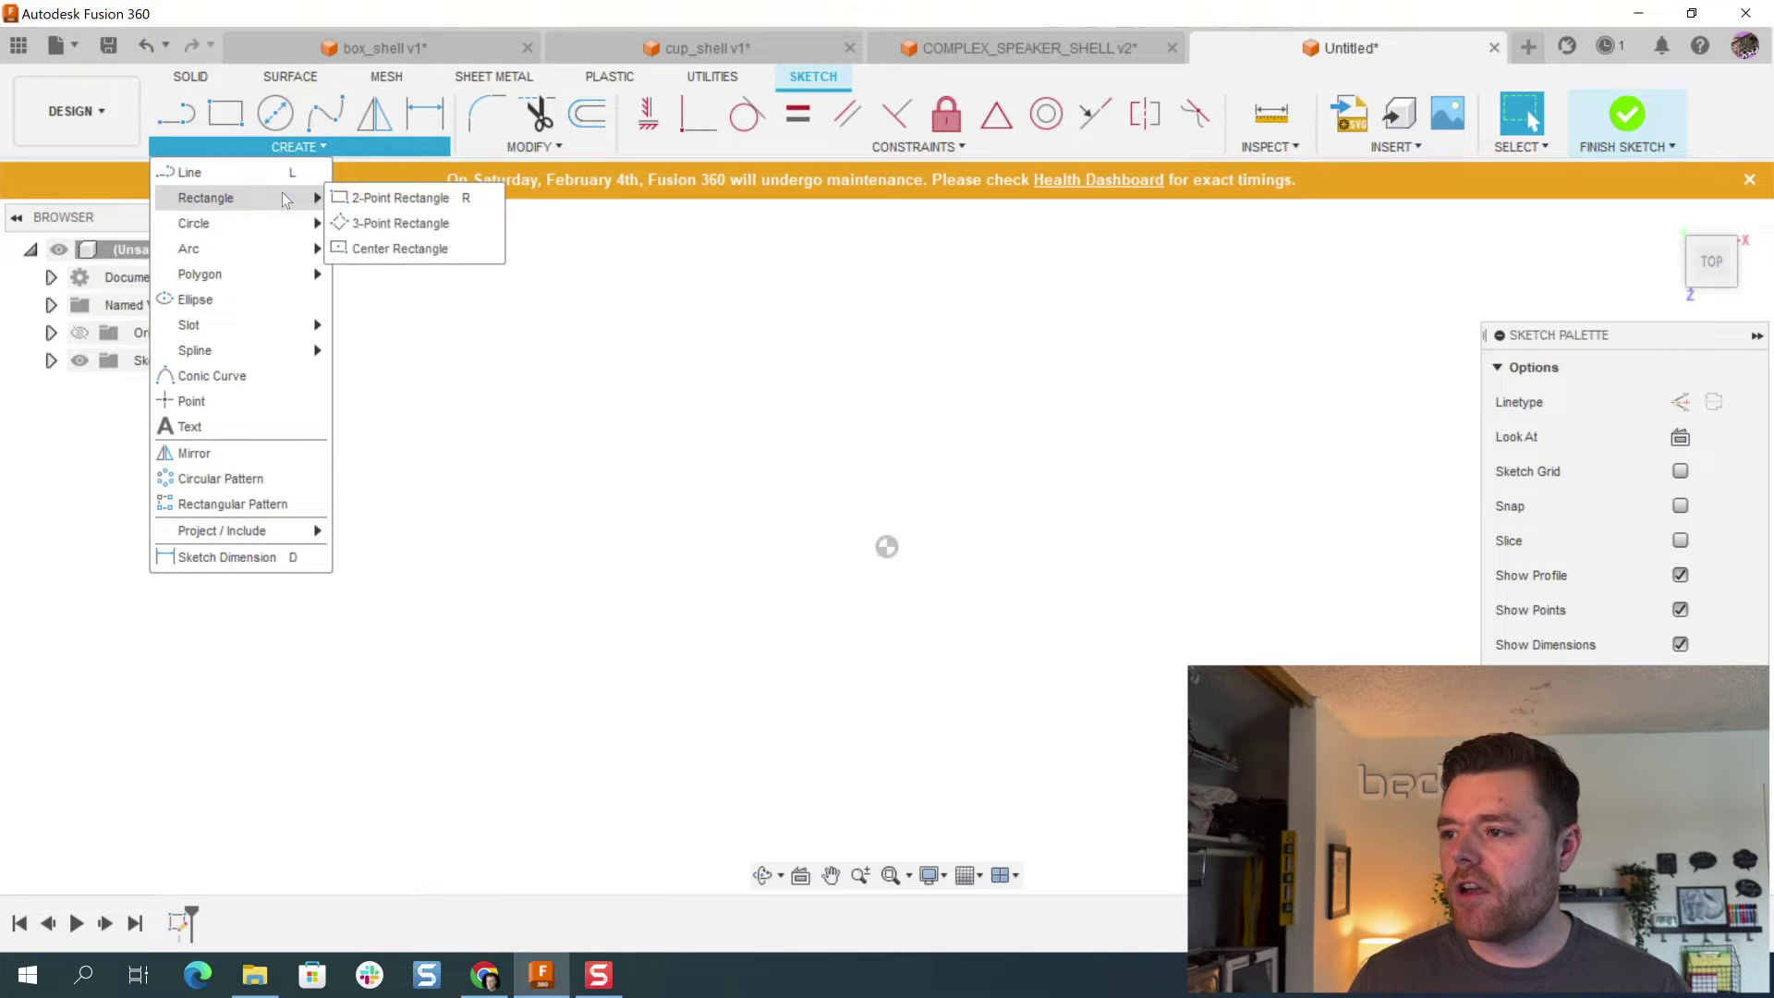
pyautogui.click(400, 249)
pyautogui.click(887, 546)
pyautogui.click(1081, 404)
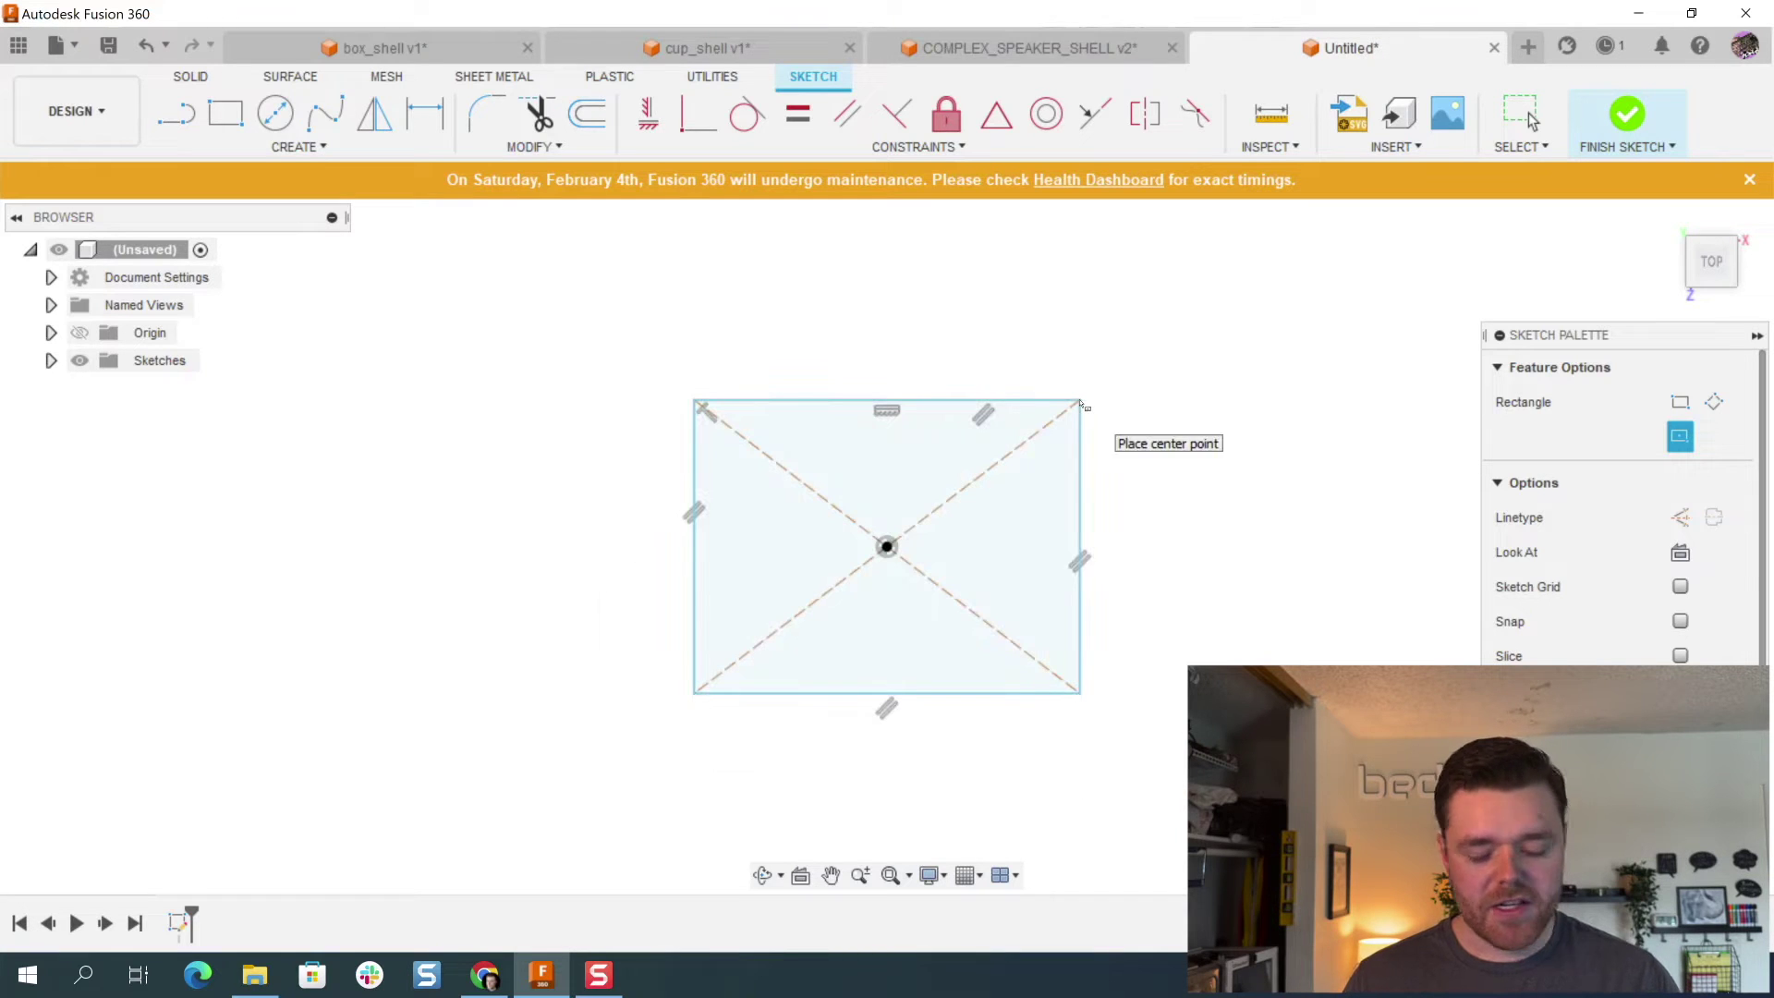
pyautogui.press('Escape')
# Step: Dimension the rectangle to 40 mm wide and 40 mm high, and finish the sketch
pyautogui.press('d')
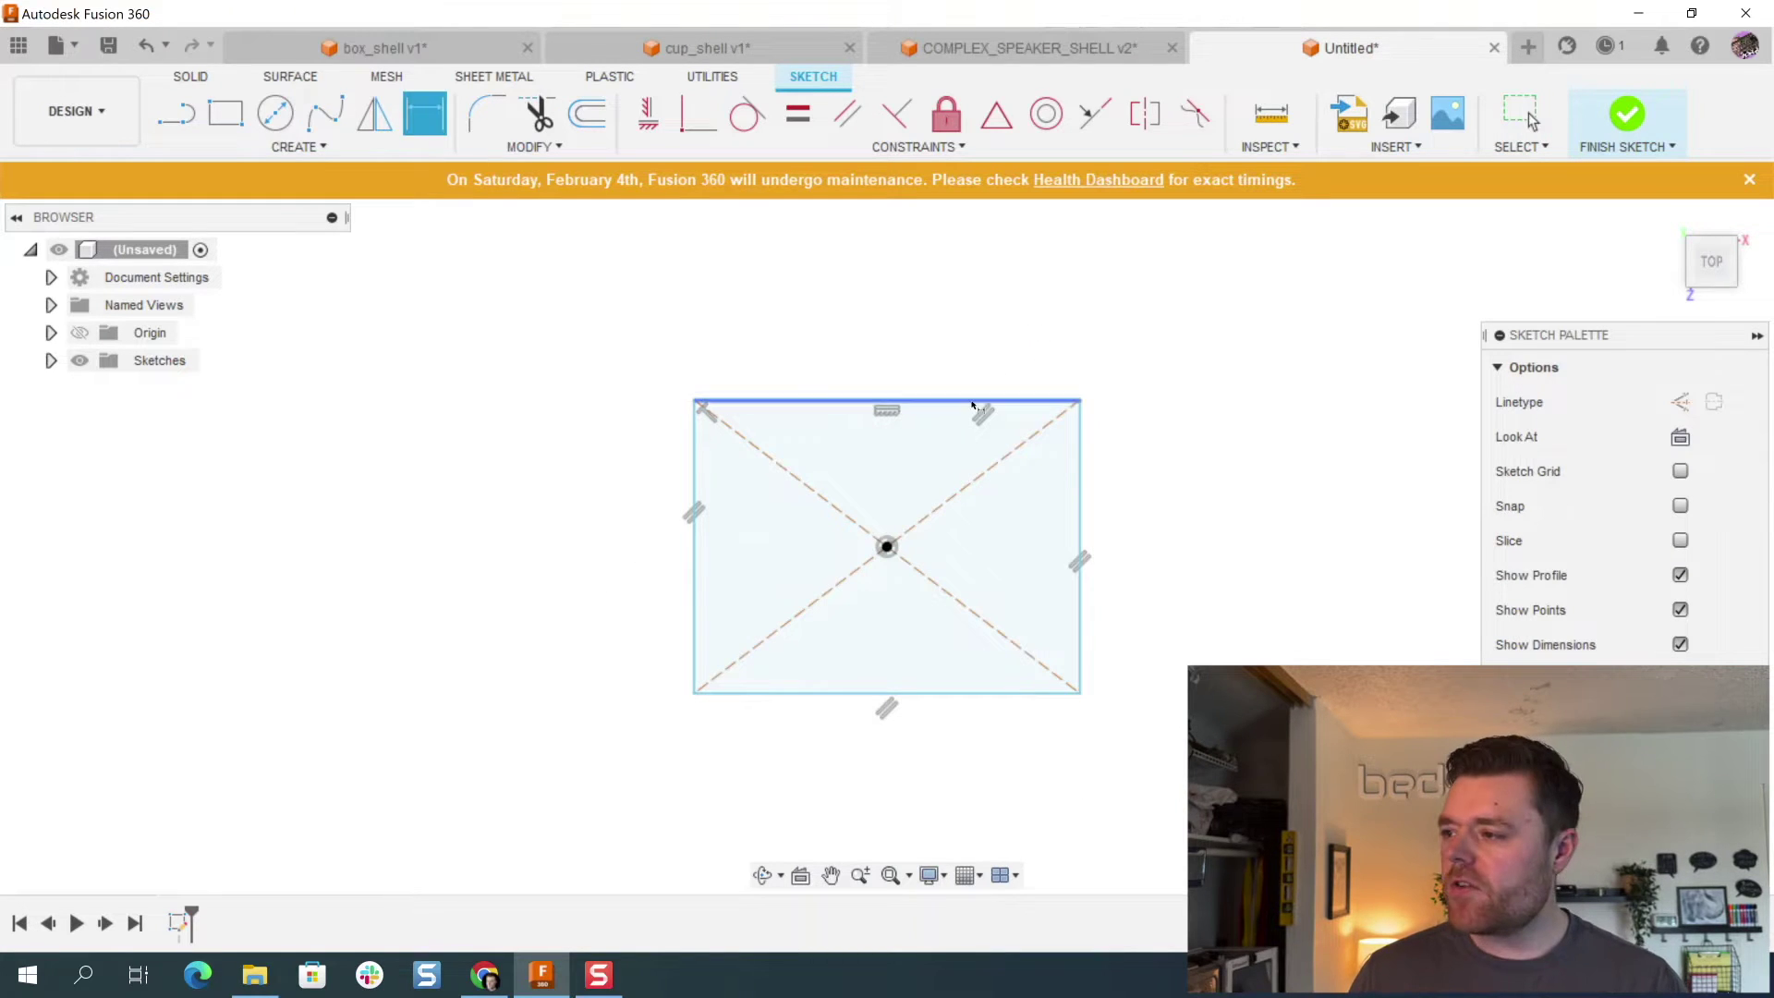
pyautogui.click(986, 402)
pyautogui.click(992, 361)
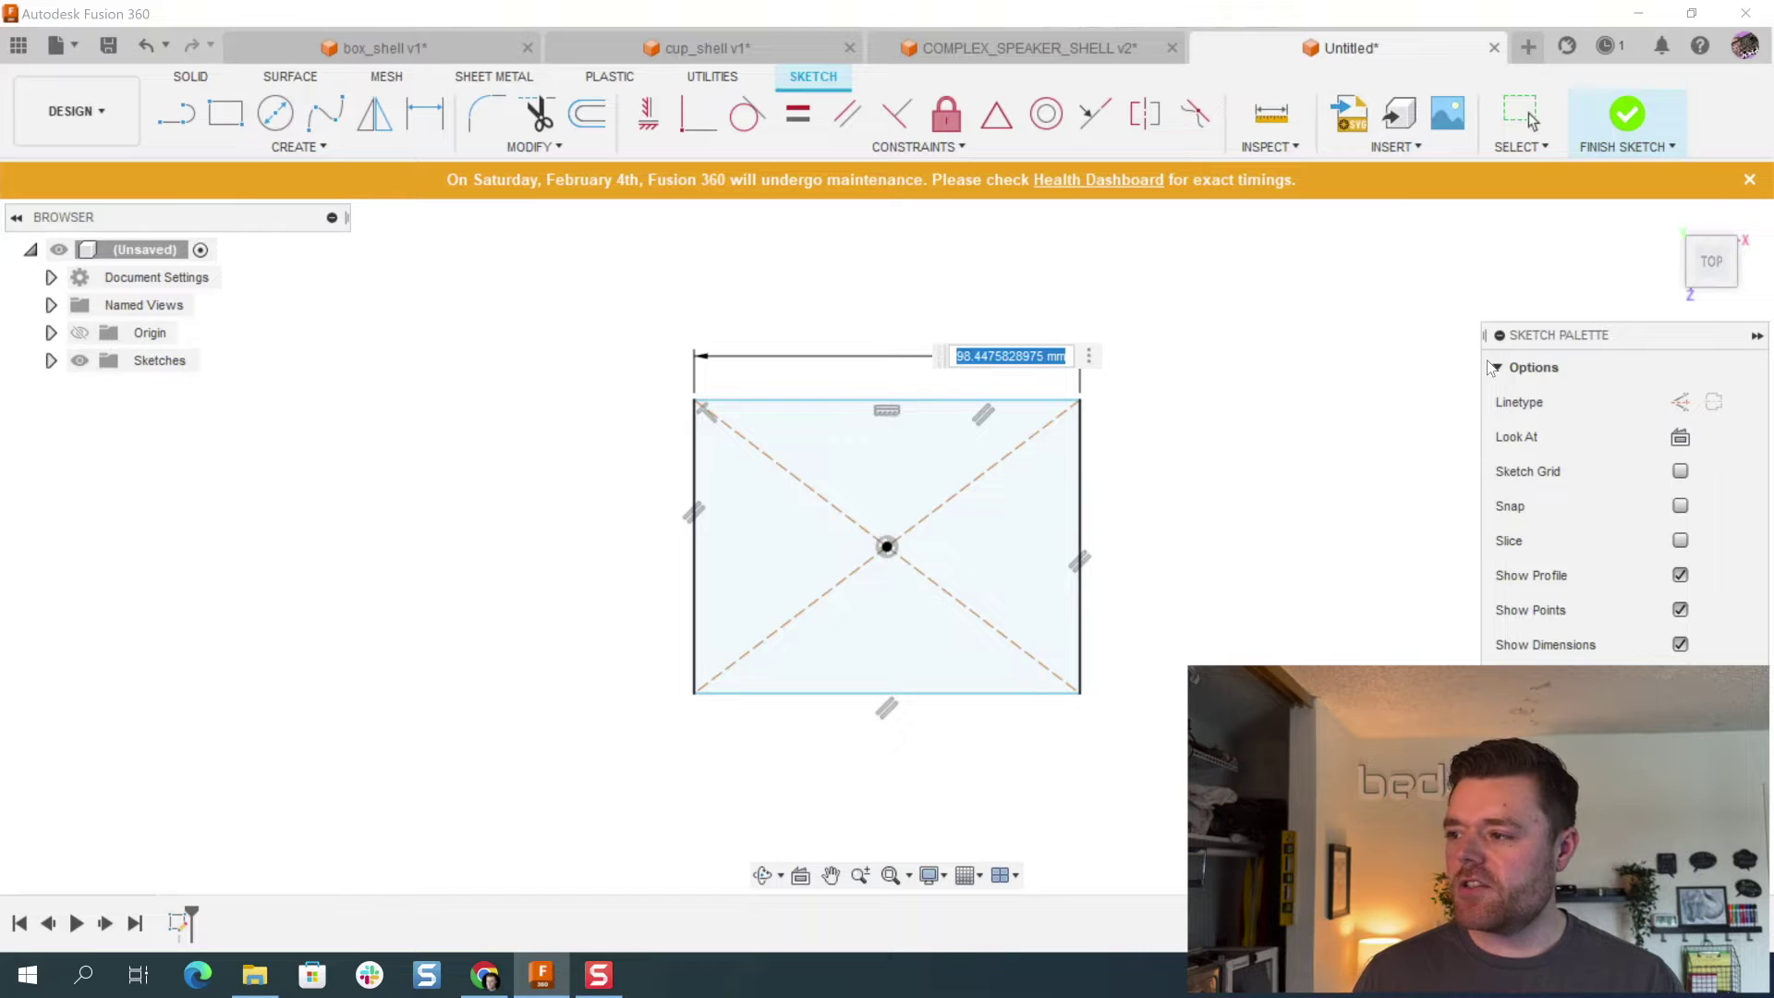
pyautogui.write('40')
pyautogui.press('Return')
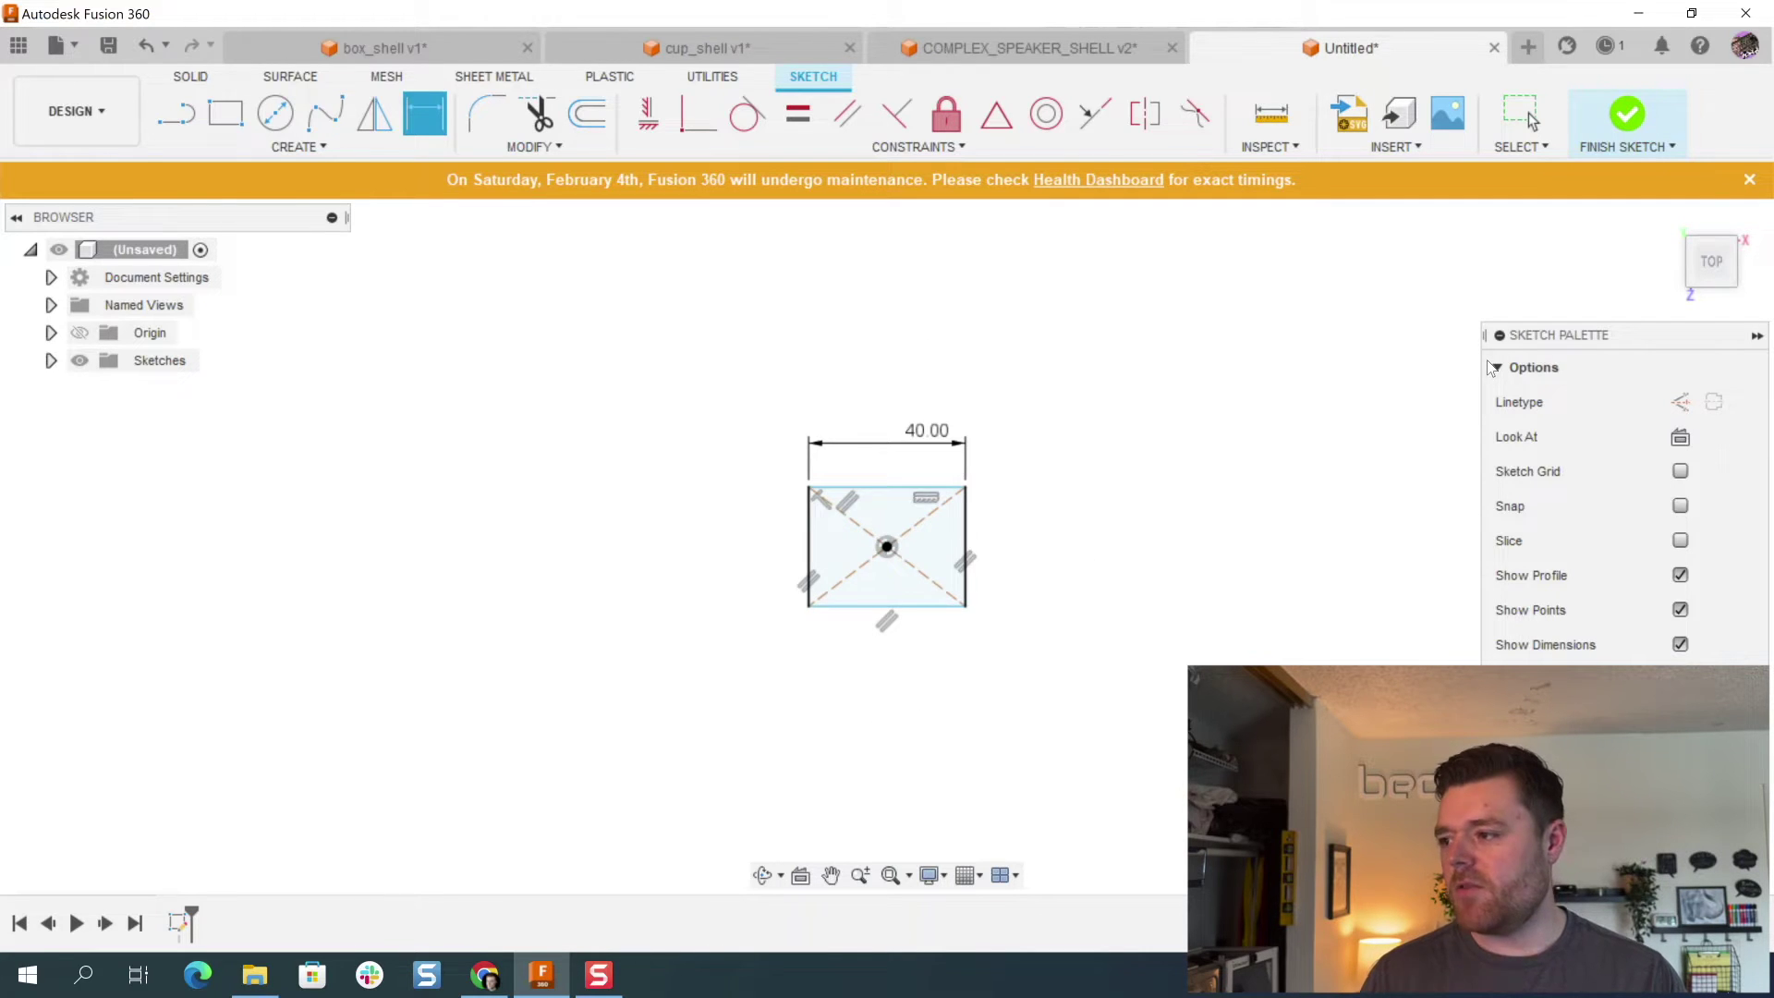
pyautogui.scroll(3, 818, 573)
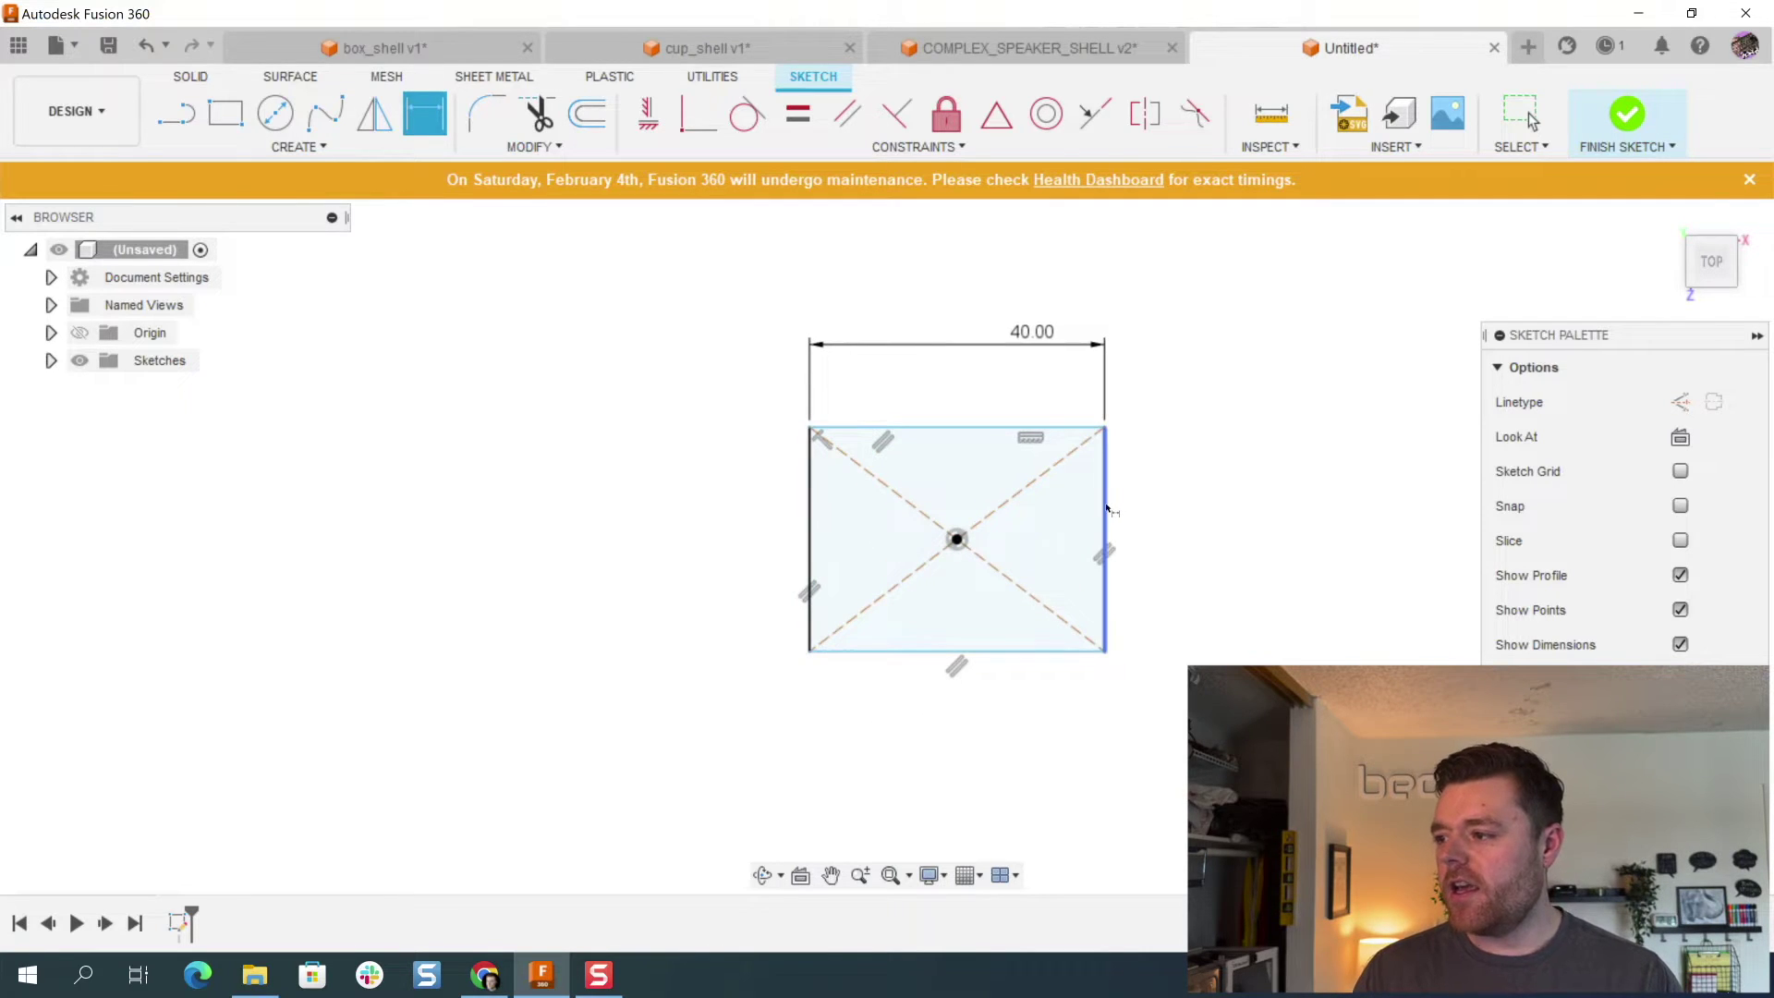
pyautogui.click(1107, 508)
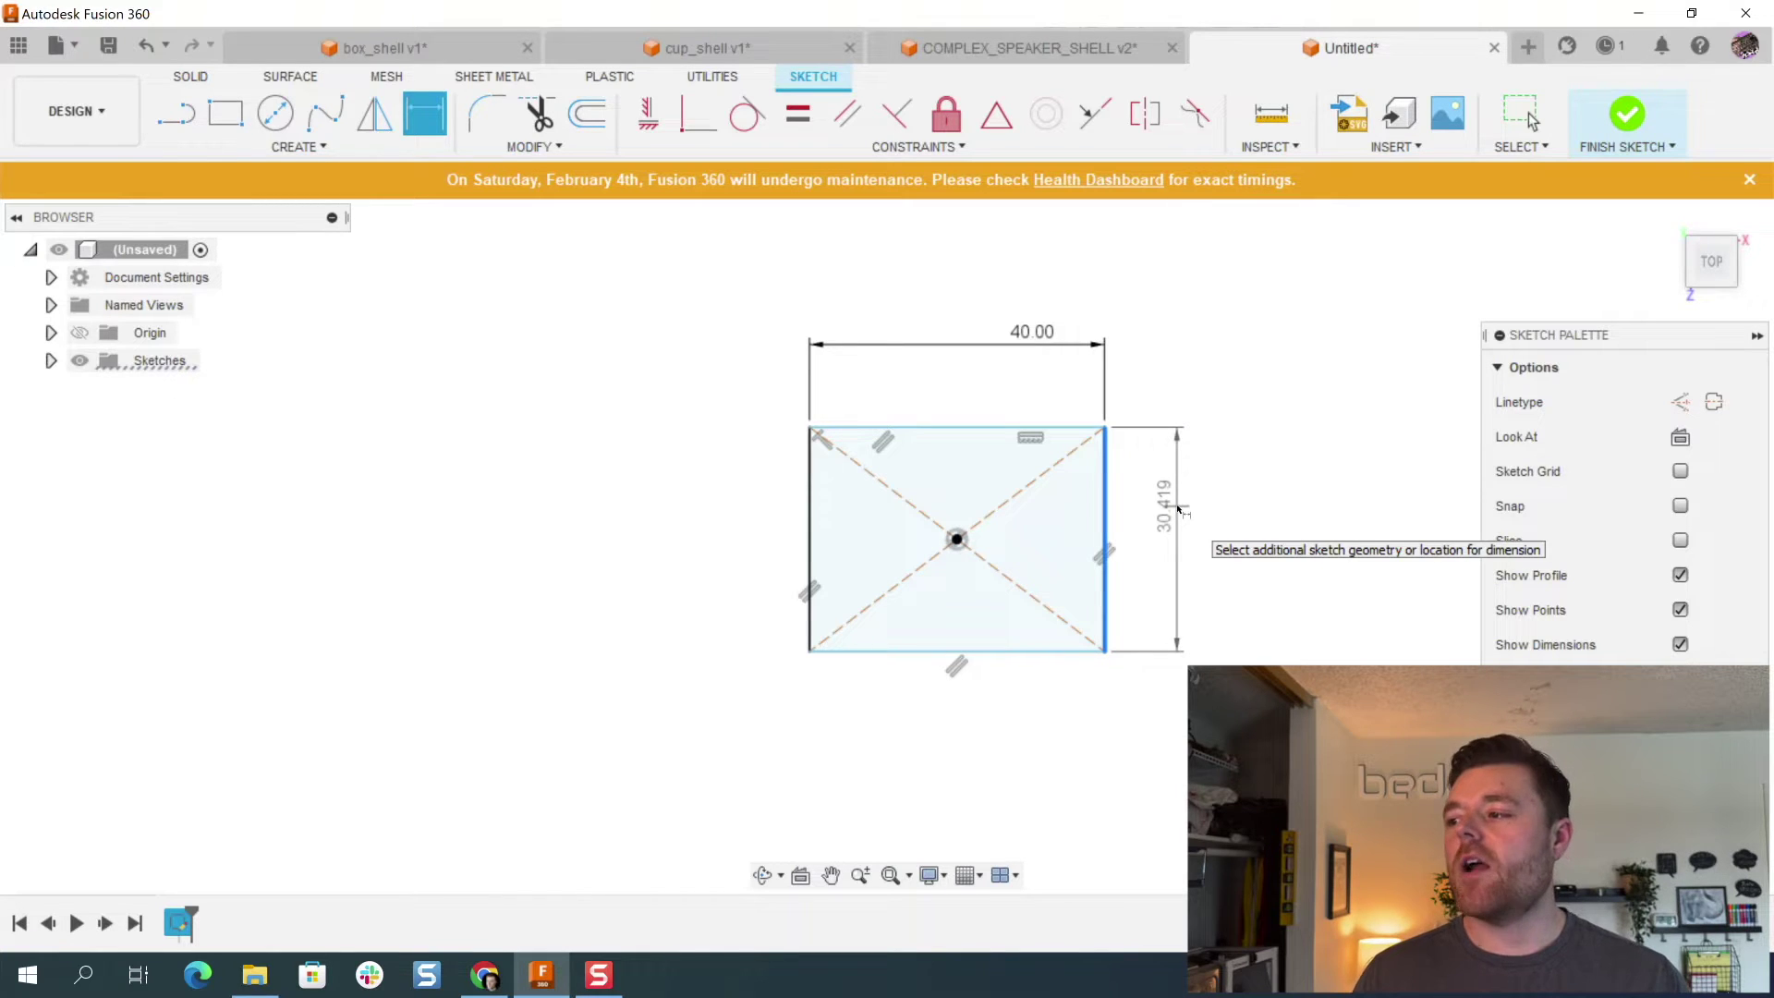
pyautogui.click(1179, 508)
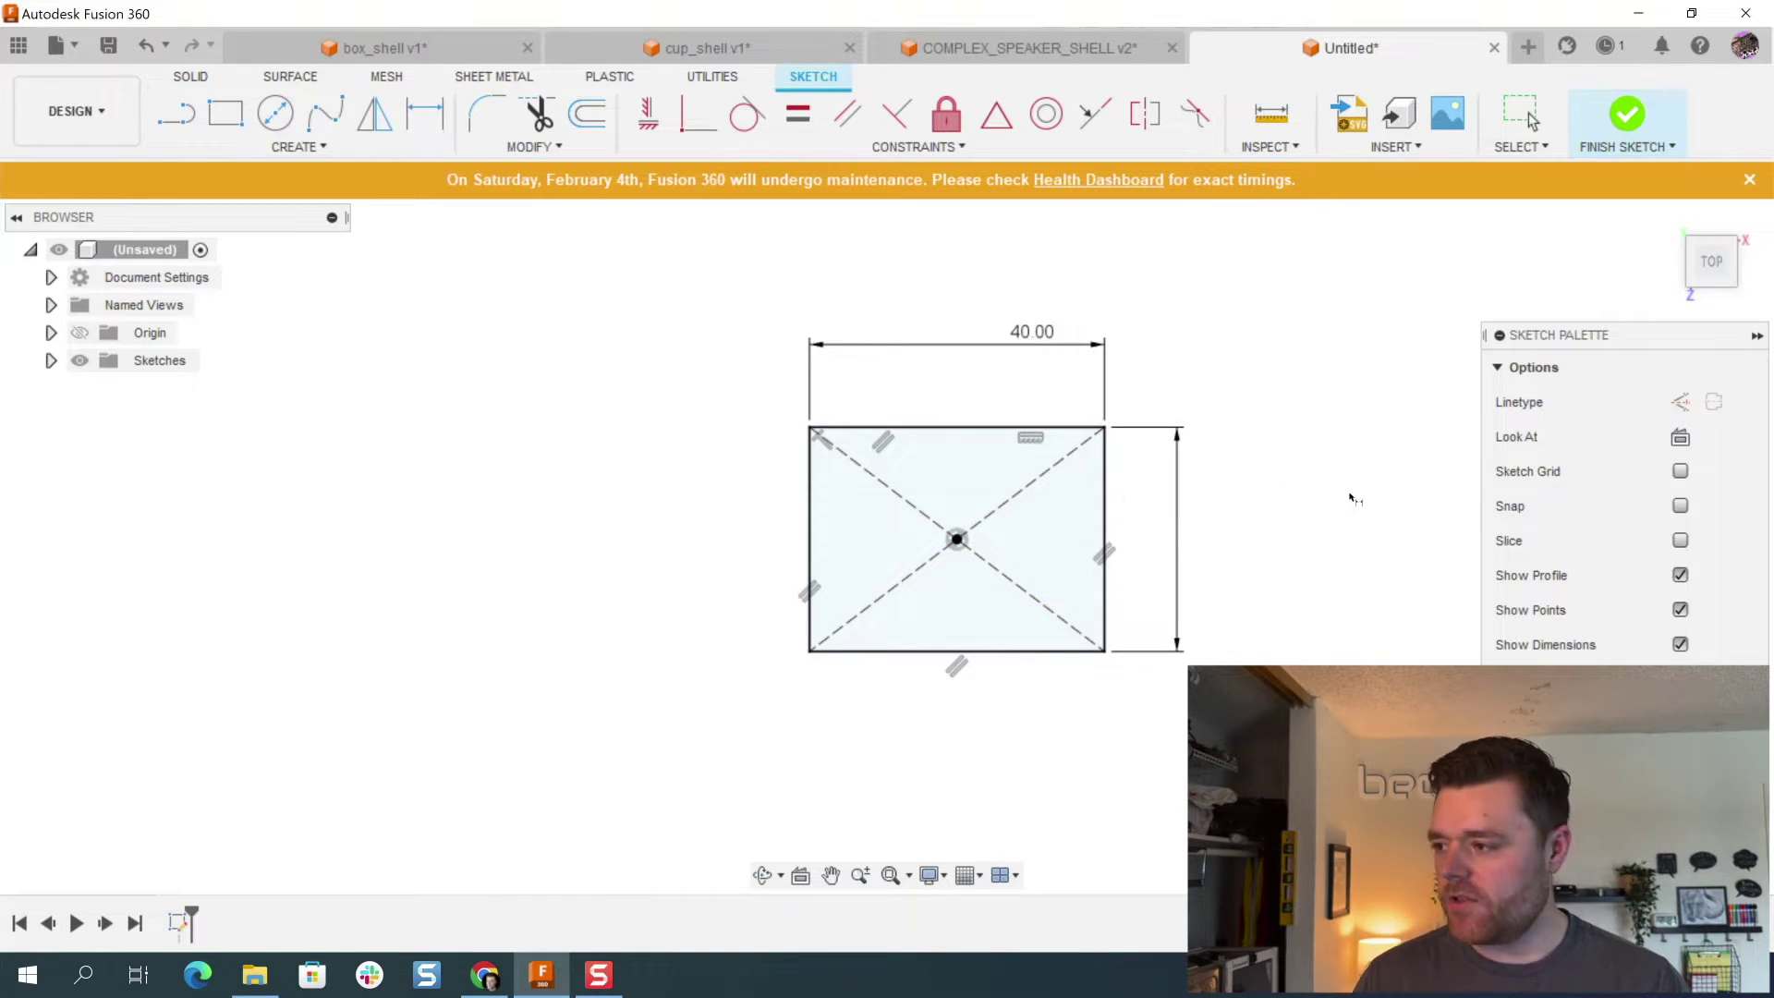
pyautogui.press('Return')
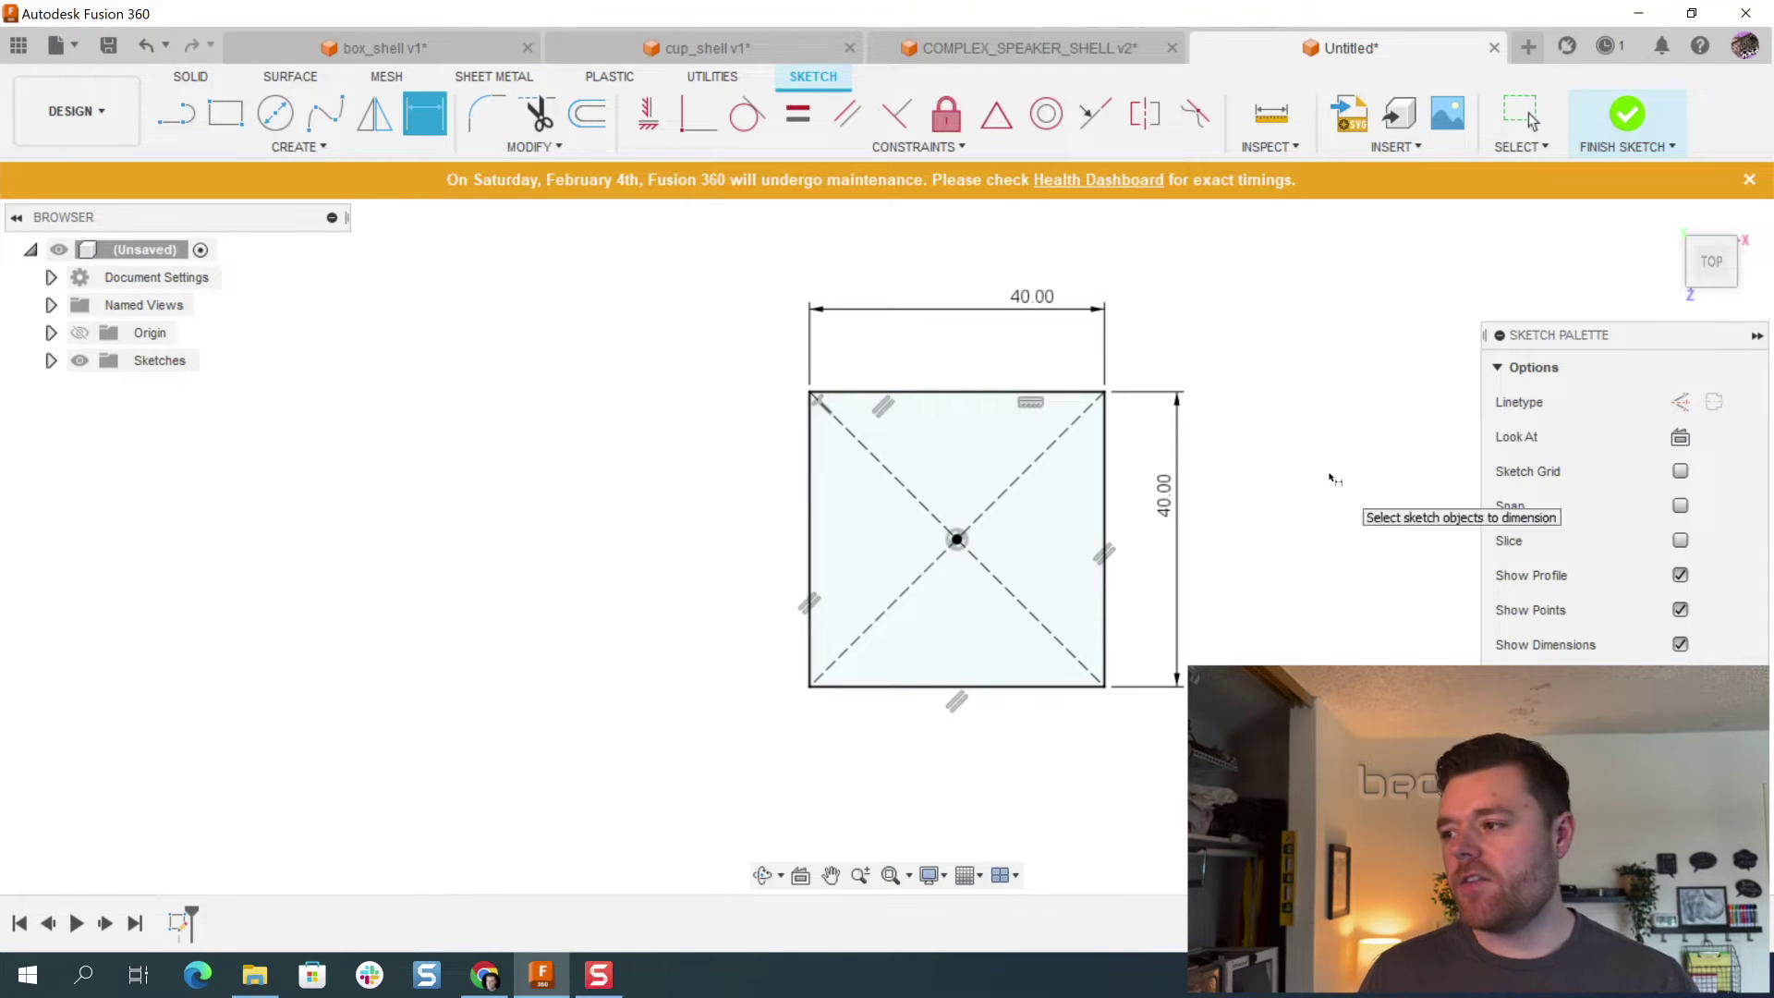
pyautogui.press('Escape')
pyautogui.press('Escape')
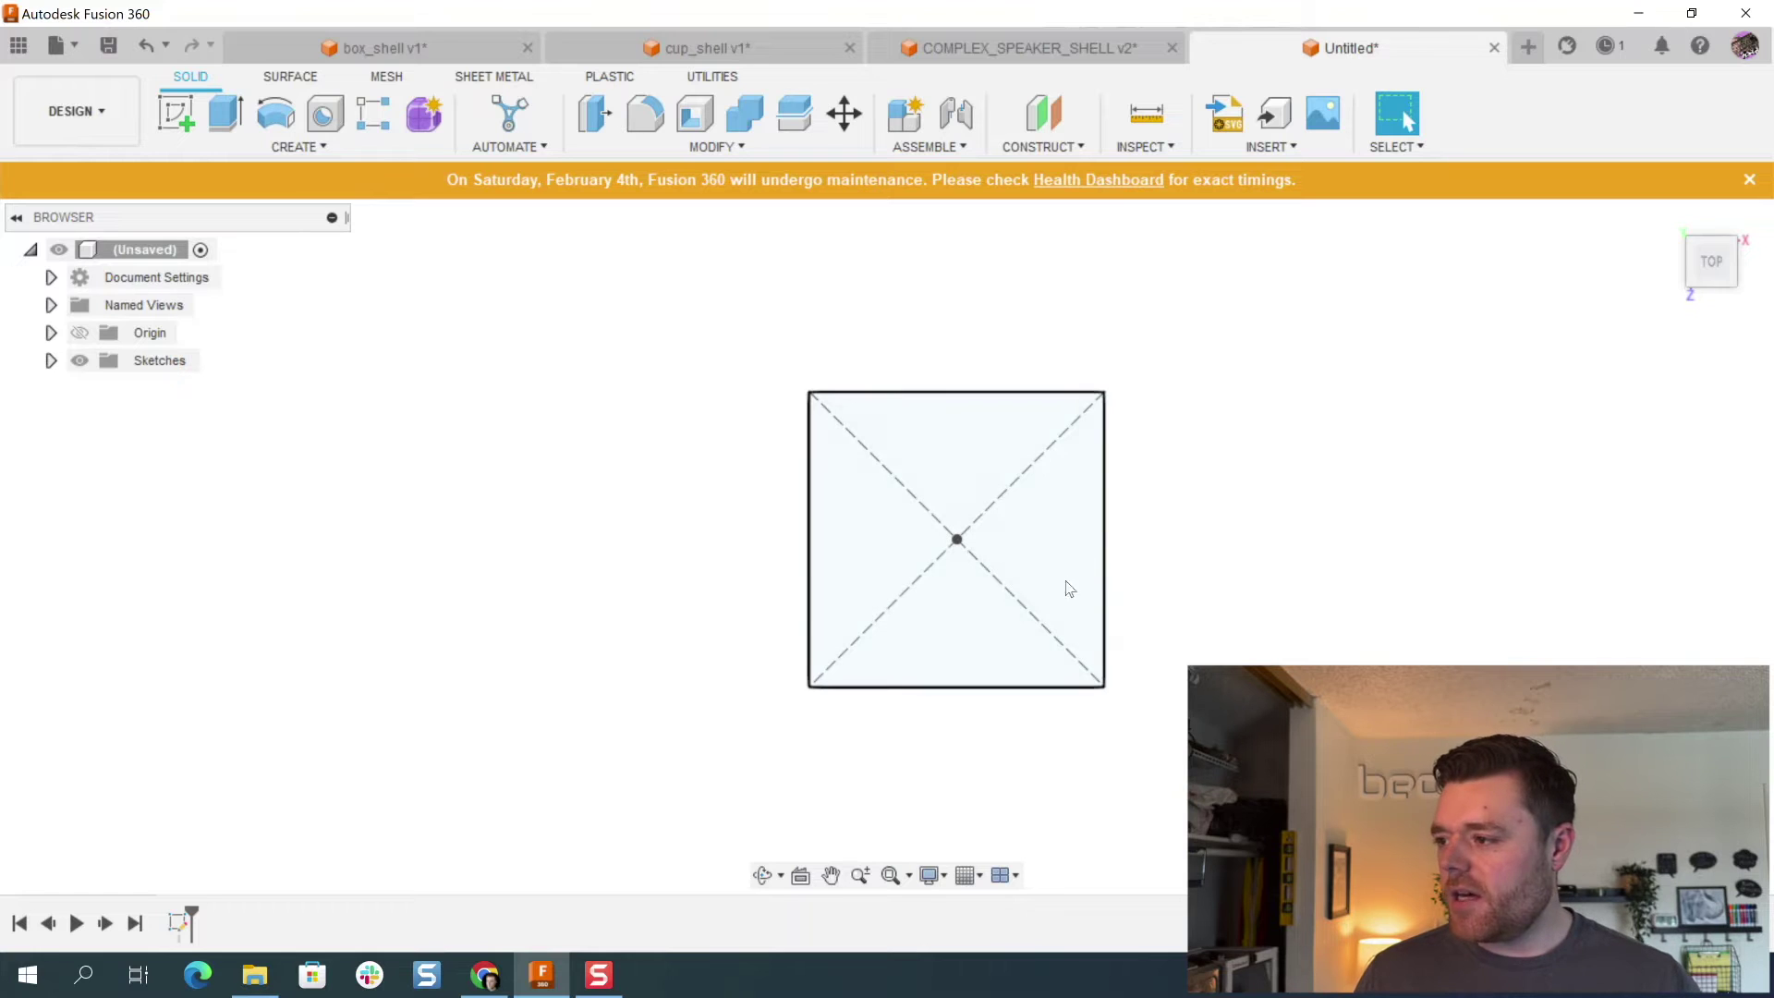
# Step: Extrude the square profile 40 mm as a new body
pyautogui.keyDown('shift'); pyautogui.moveTo(1057, 597); pyautogui.dragTo(1026, 527, button='middle'); pyautogui.keyUp('shift')
pyautogui.click(987, 451)
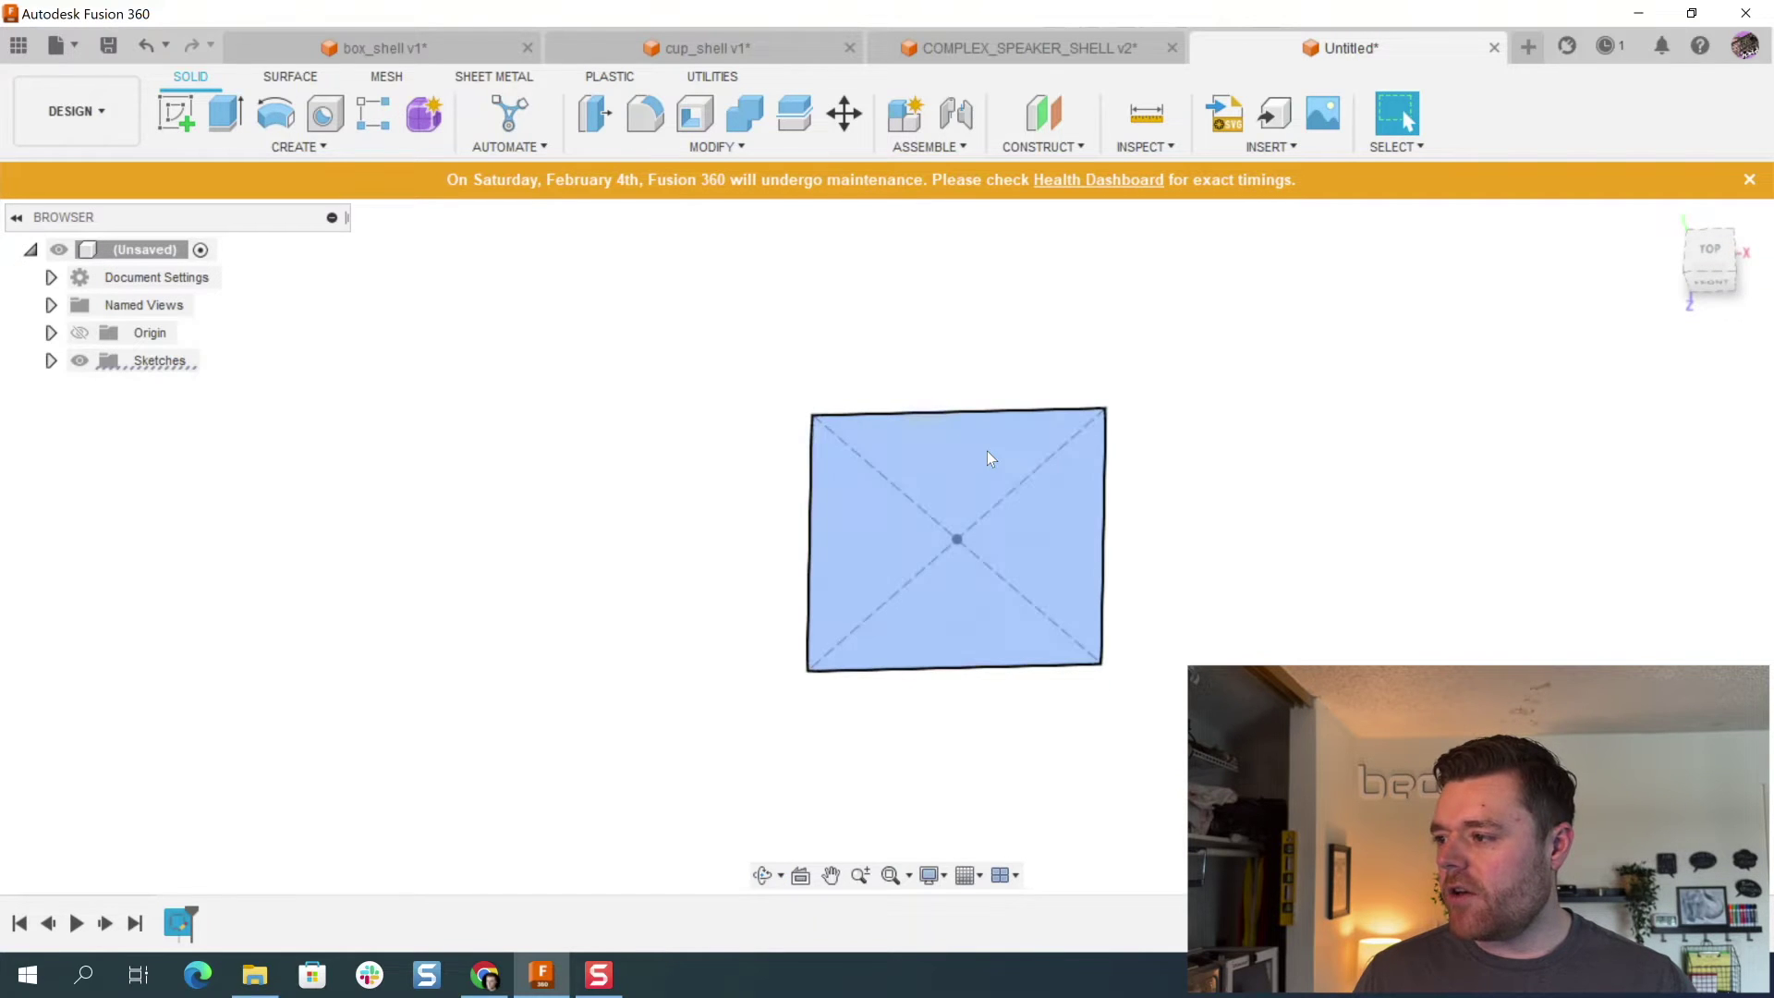
pyautogui.keyDown('shift'); pyautogui.moveTo(987, 451); pyautogui.dragTo(1144, 483, button='middle'); pyautogui.keyUp('shift')
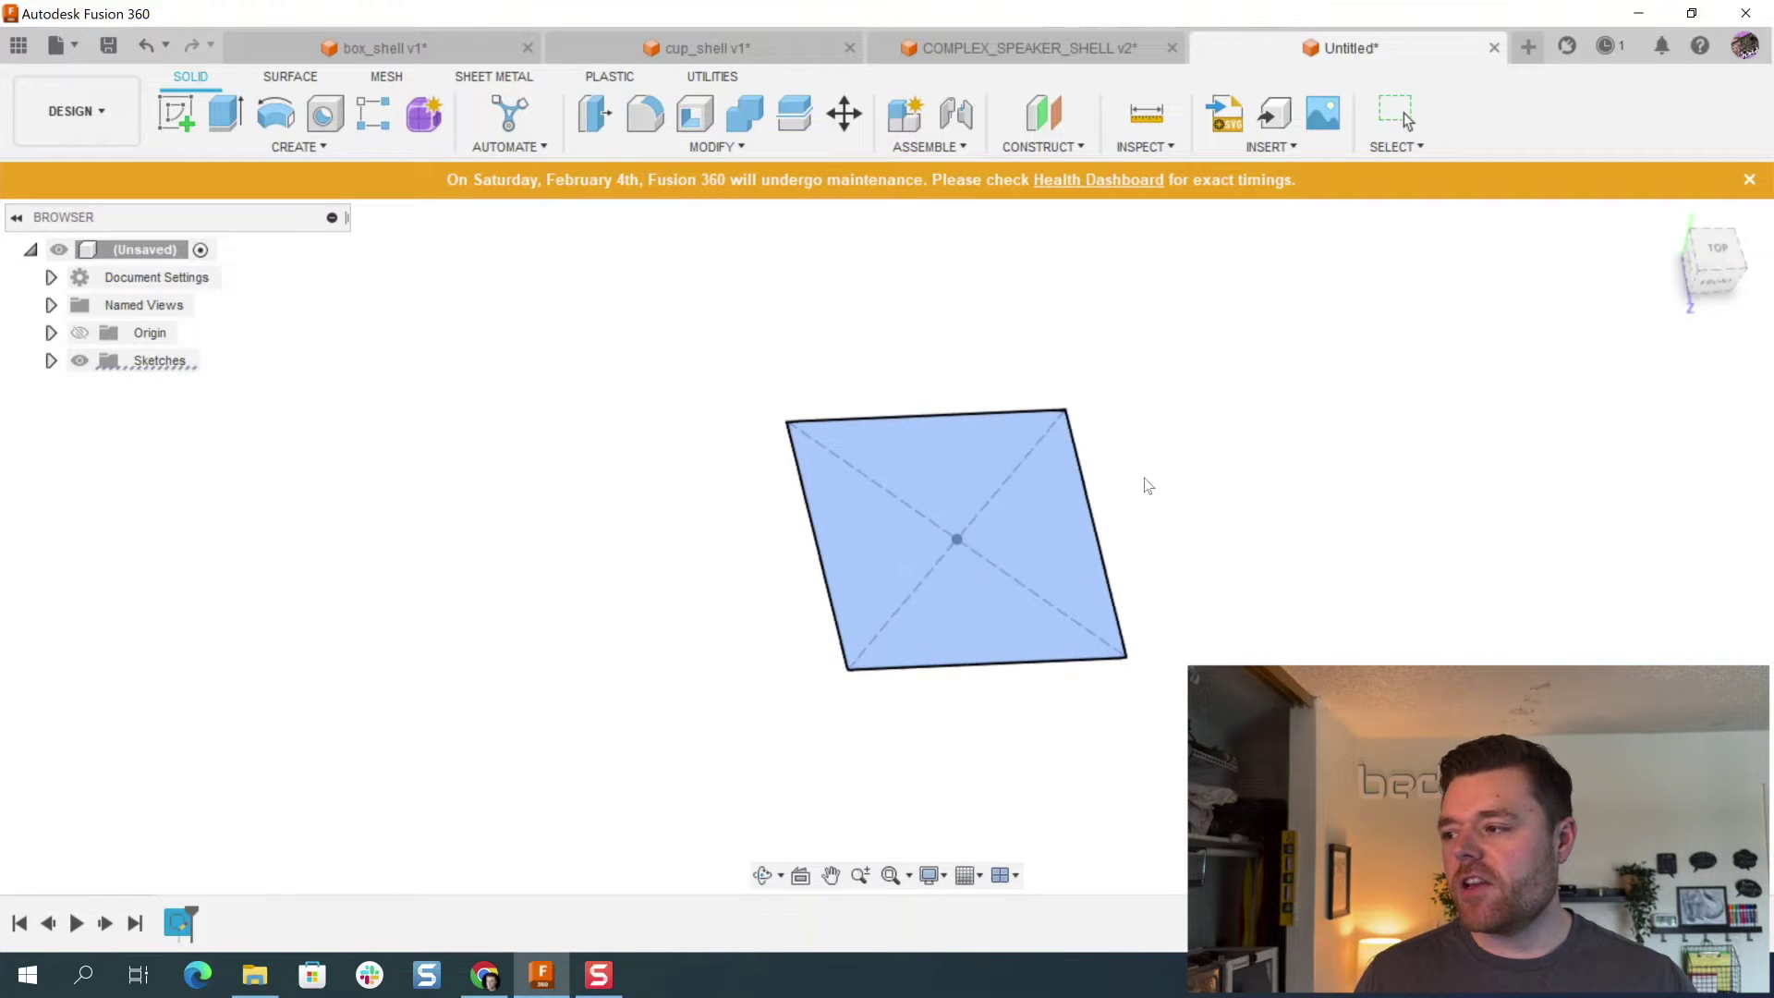
pyautogui.click(224, 115)
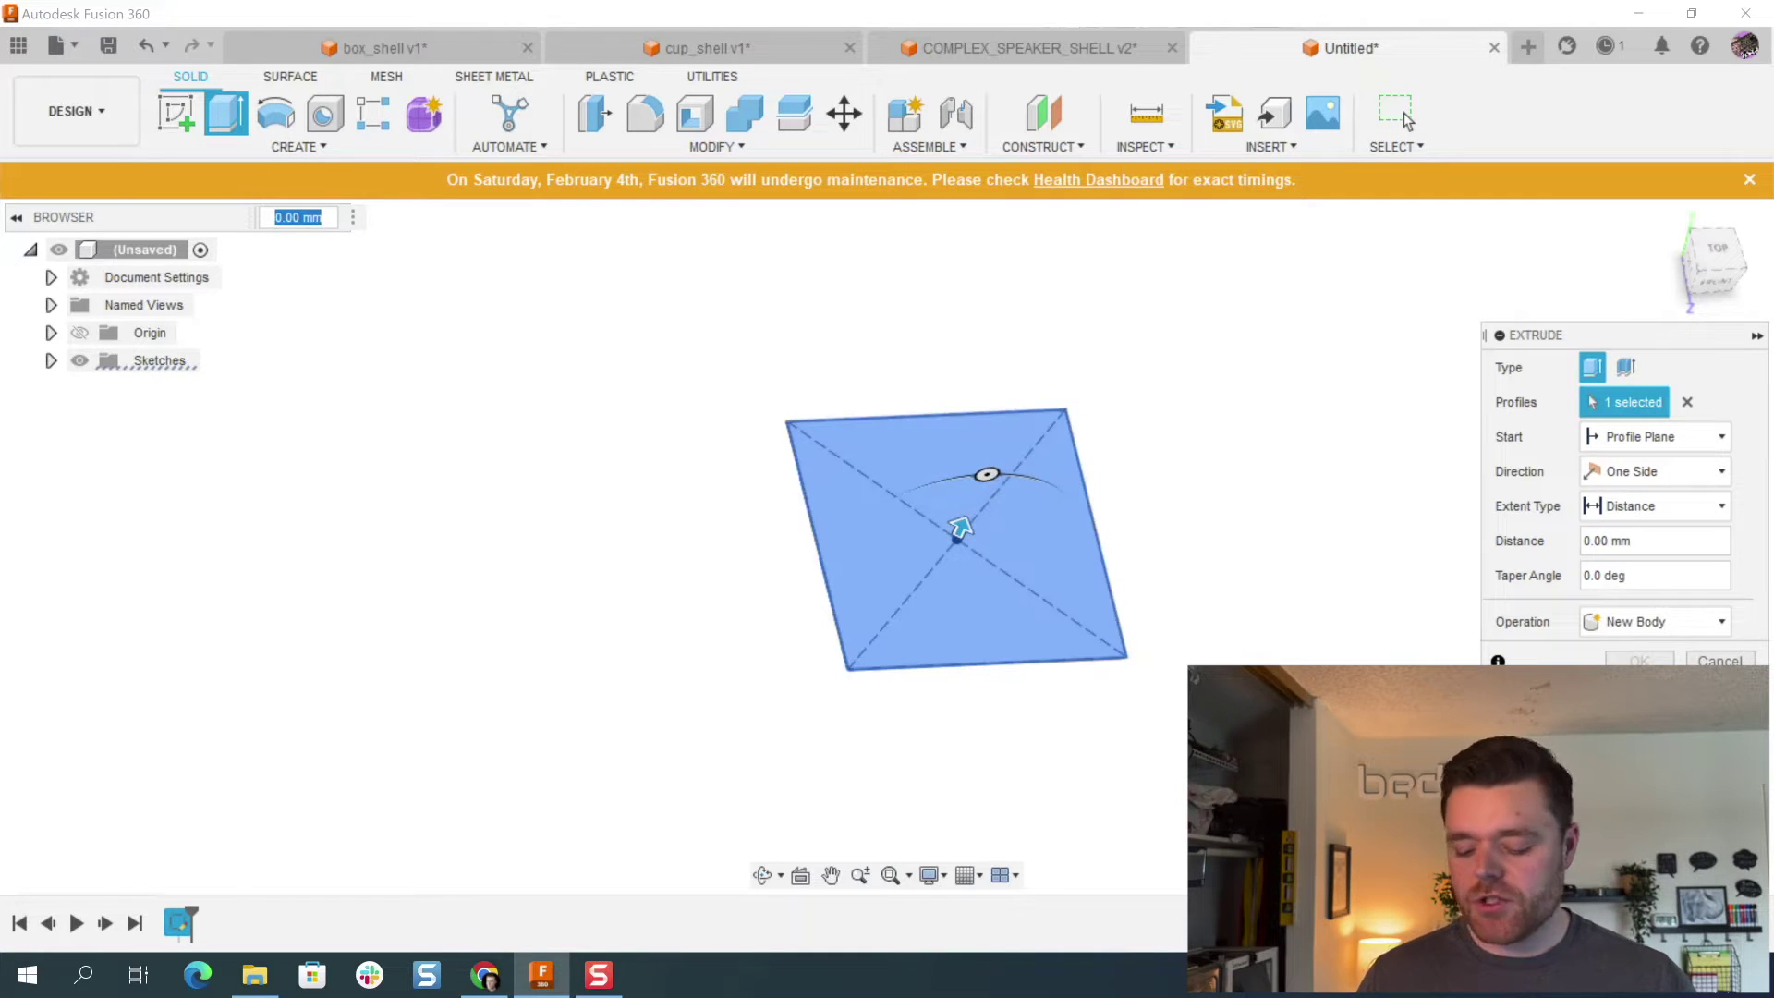
pyautogui.write('40')
pyautogui.press('Return')
pyautogui.press('Return')
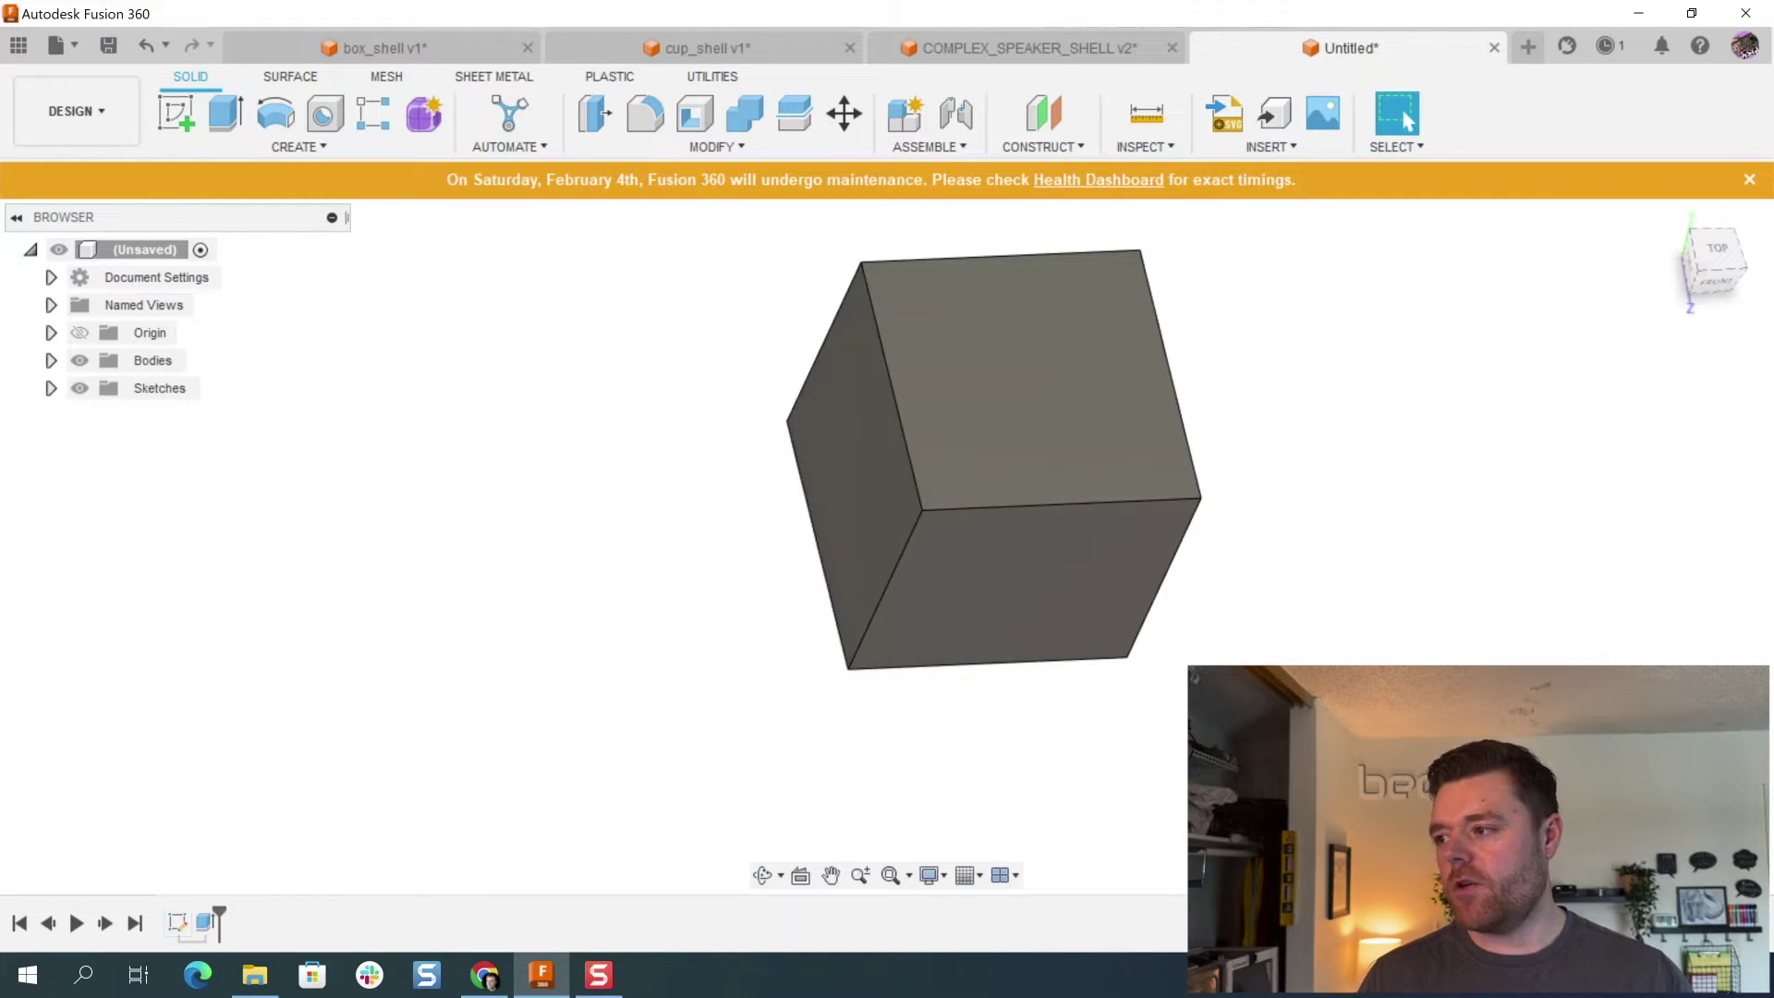
# Step: Shell the cube through its top face with an inside thickness of 2 mm
pyautogui.keyDown('shift'); pyautogui.moveTo(1273, 529); pyautogui.dragTo(959, 496, button='middle'); pyautogui.keyUp('shift')
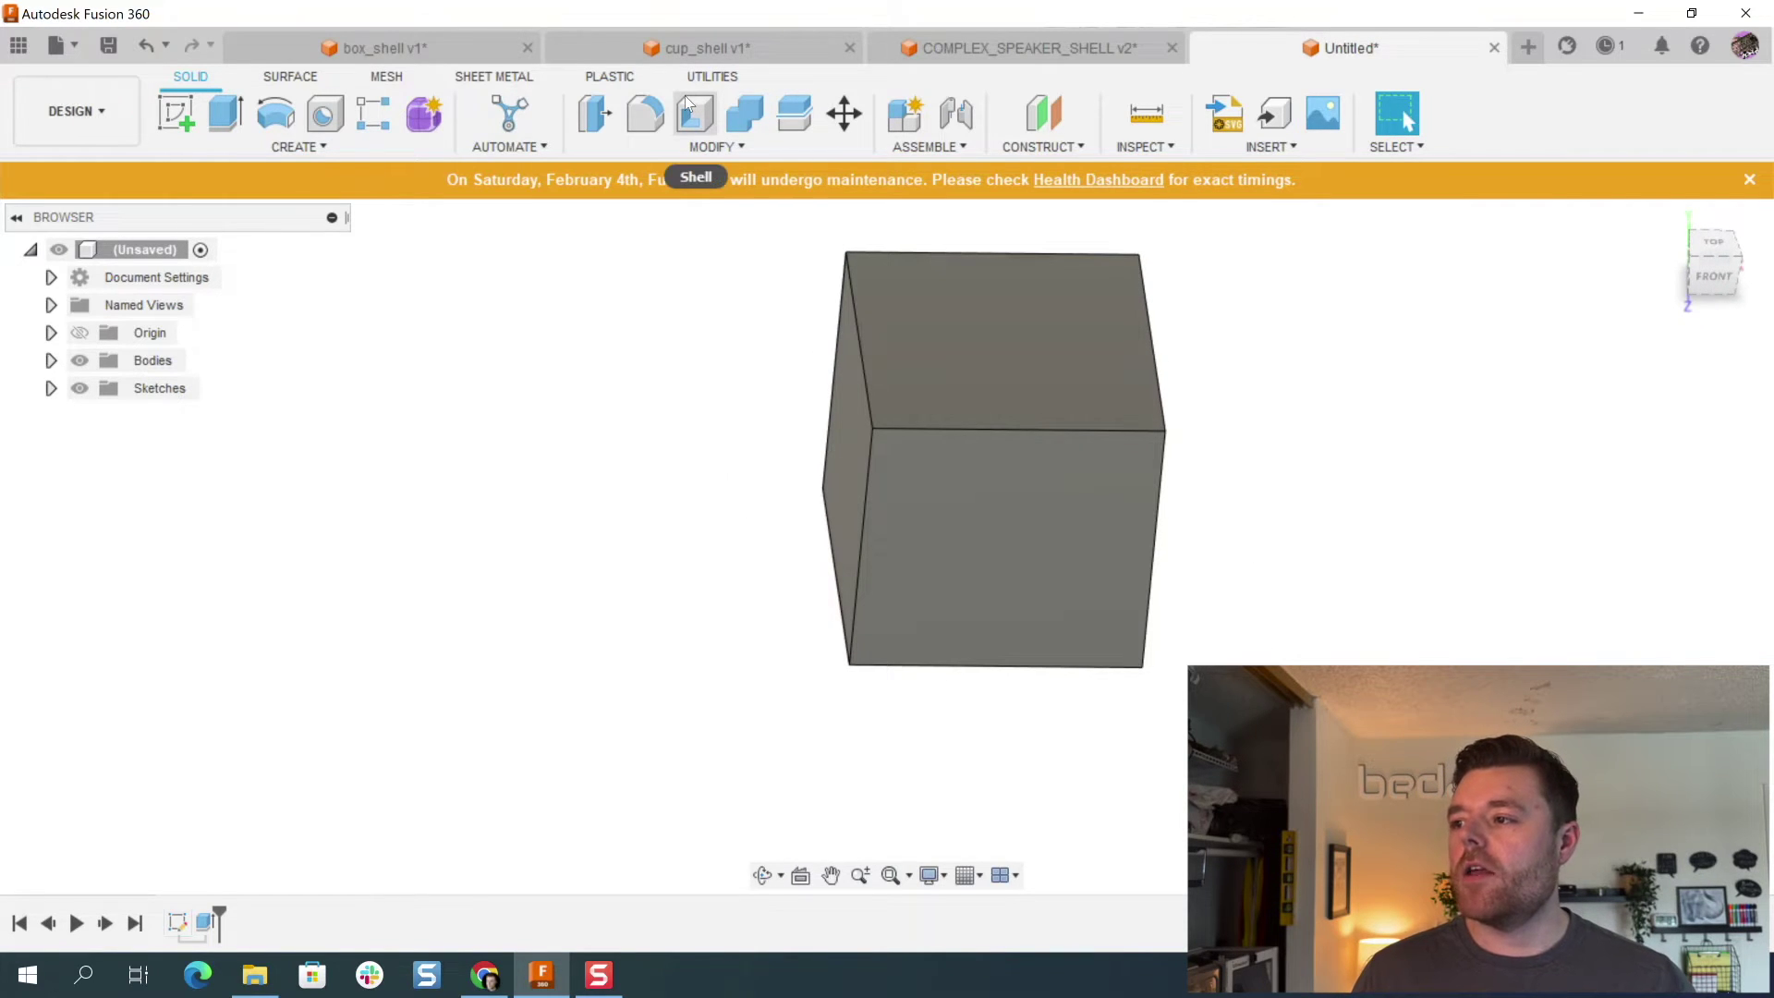
pyautogui.click(724, 148)
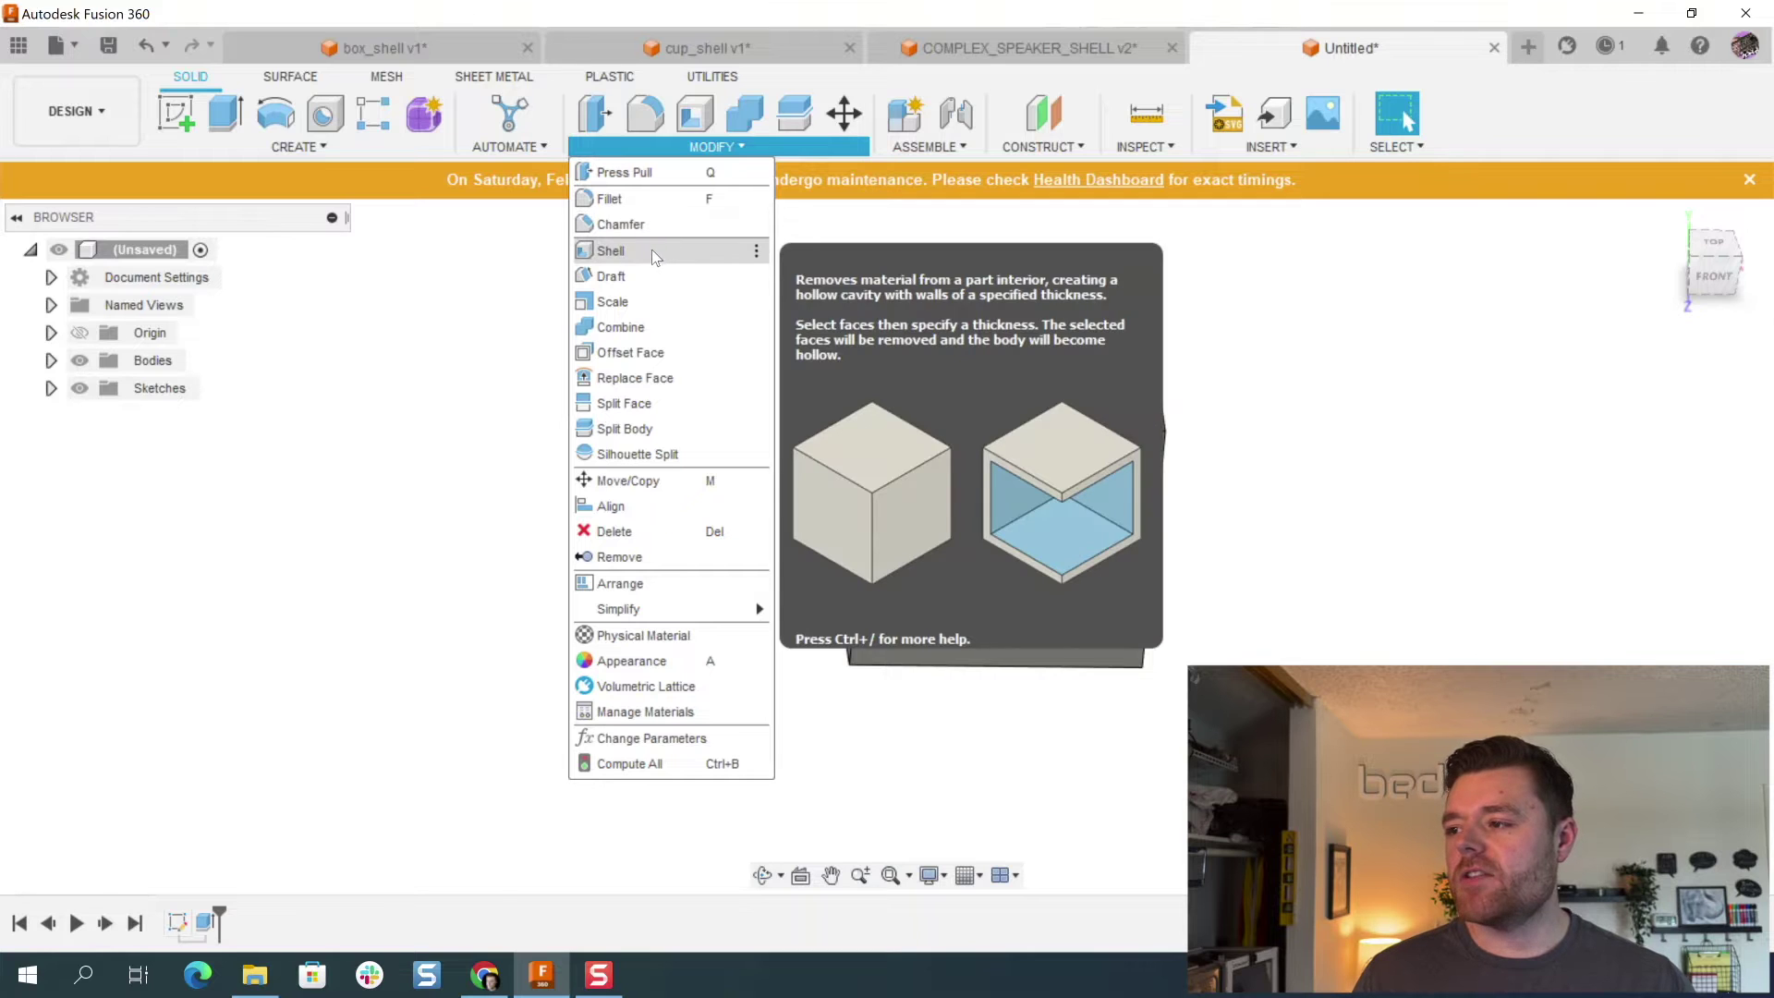
pyautogui.click(691, 114)
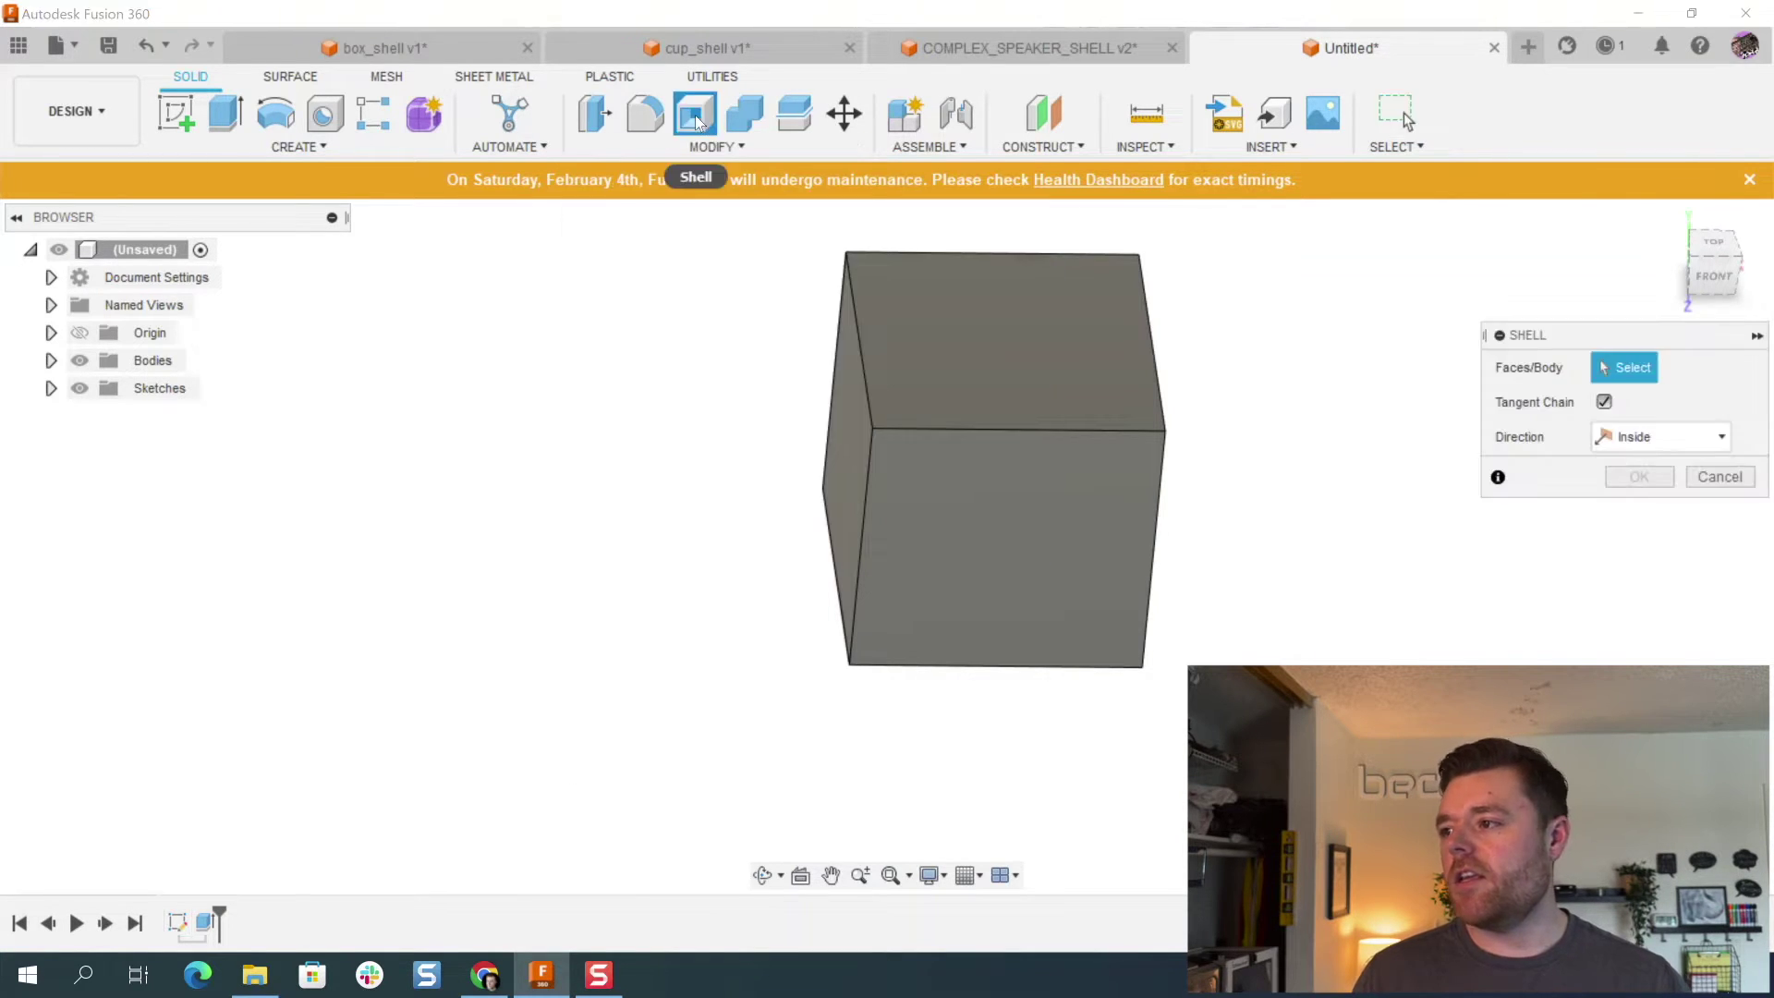
pyautogui.click(1092, 333)
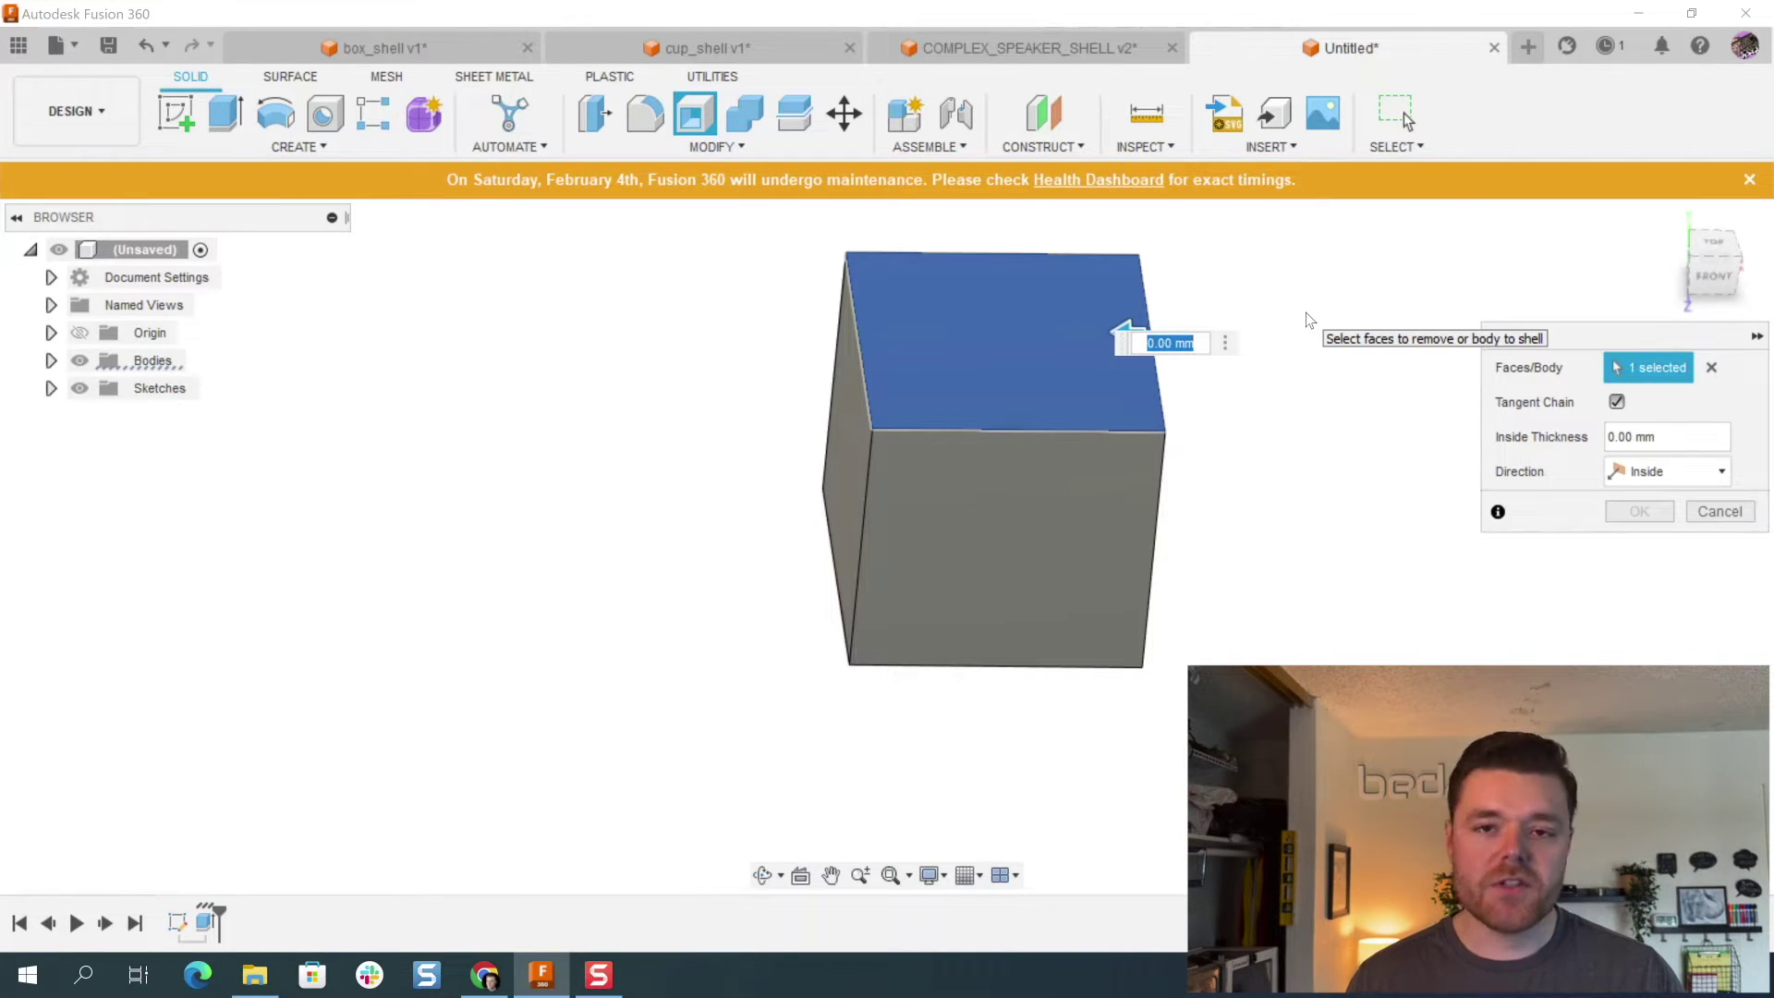
pyautogui.write('2')
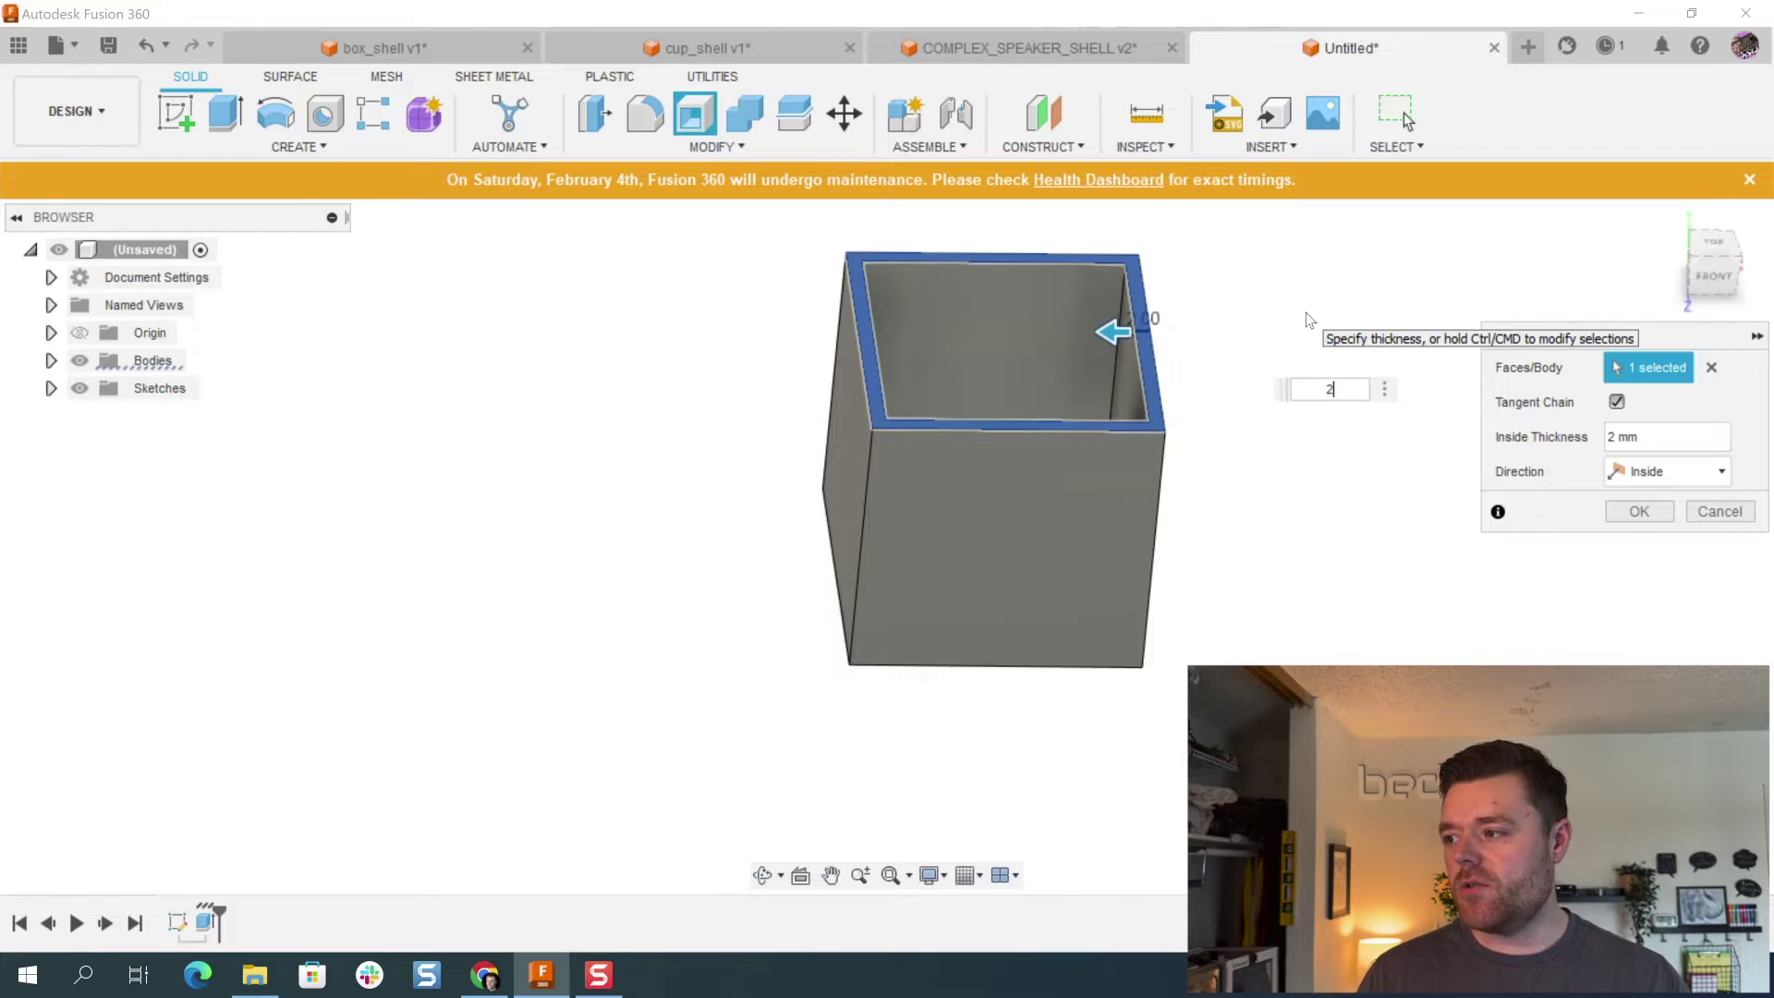
pyautogui.press('Return')
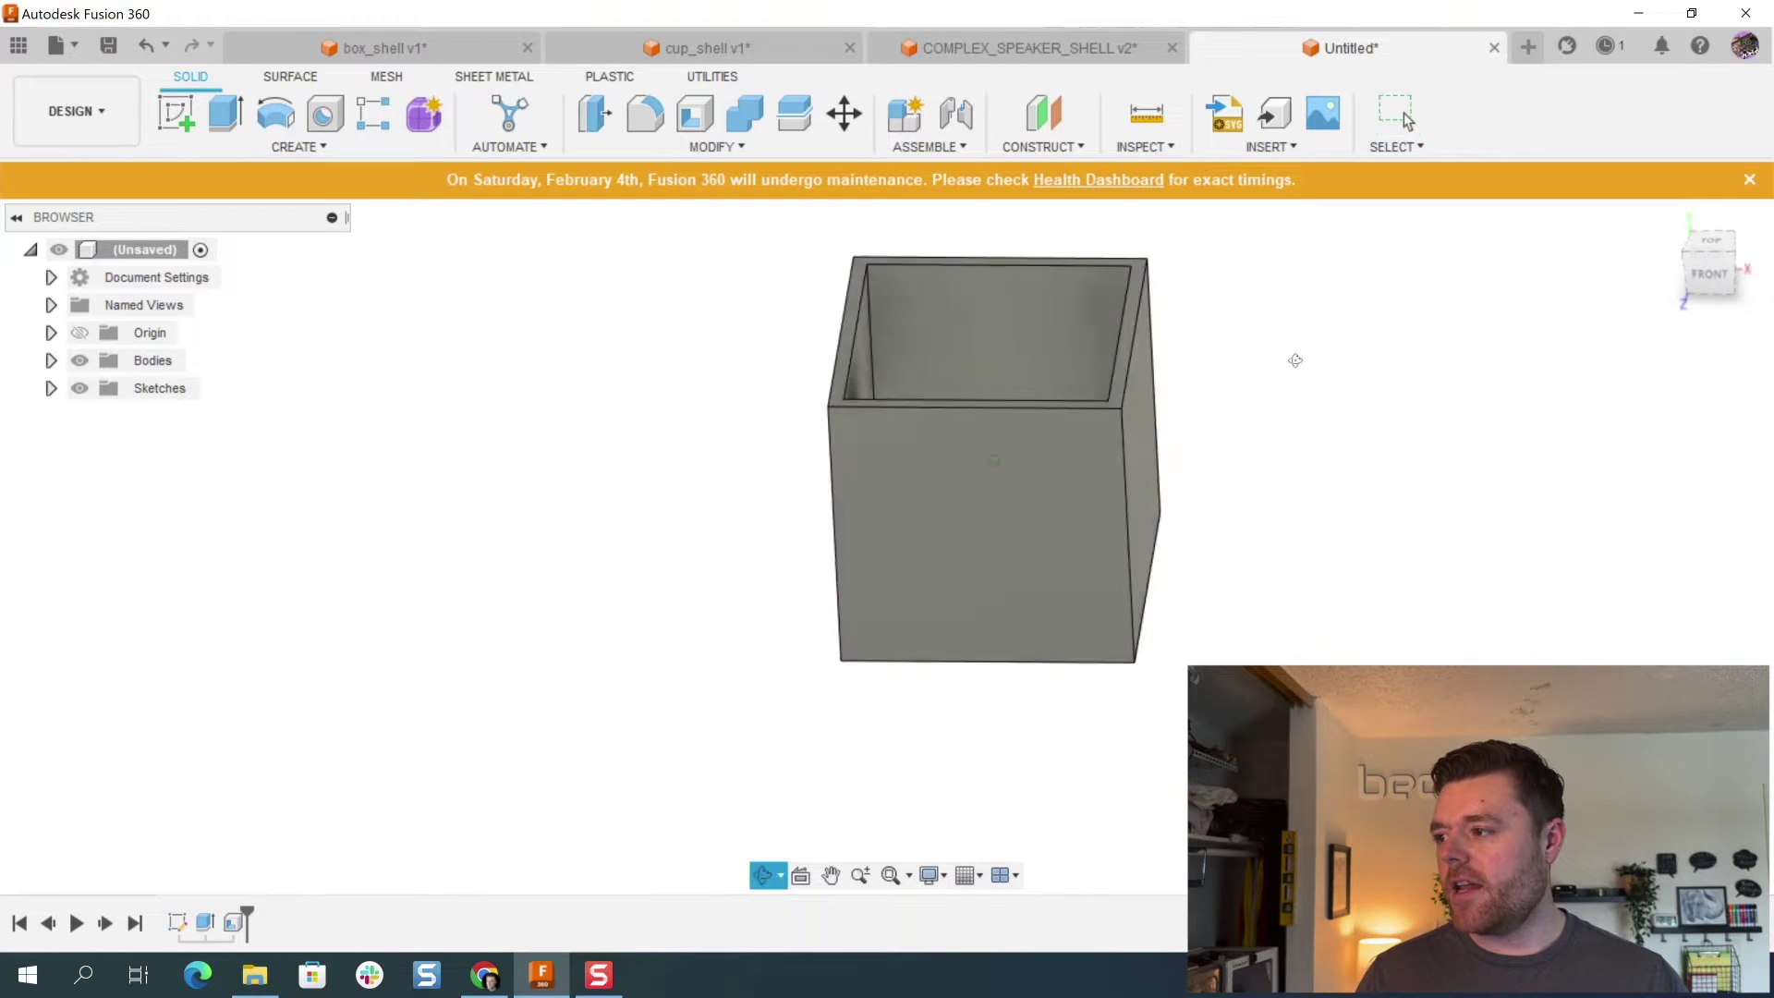
# Step: Examine the hollow box's open top and inner walls from several angles, and dismiss the maintenance notice
pyautogui.keyDown('shift'); pyautogui.moveTo(1287, 357); pyautogui.dragTo(1236, 424, button='middle'); pyautogui.keyUp('shift')
pyautogui.keyDown('shift'); pyautogui.moveTo(1121, 385); pyautogui.dragTo(1167, 346, button='middle'); pyautogui.keyUp('shift')
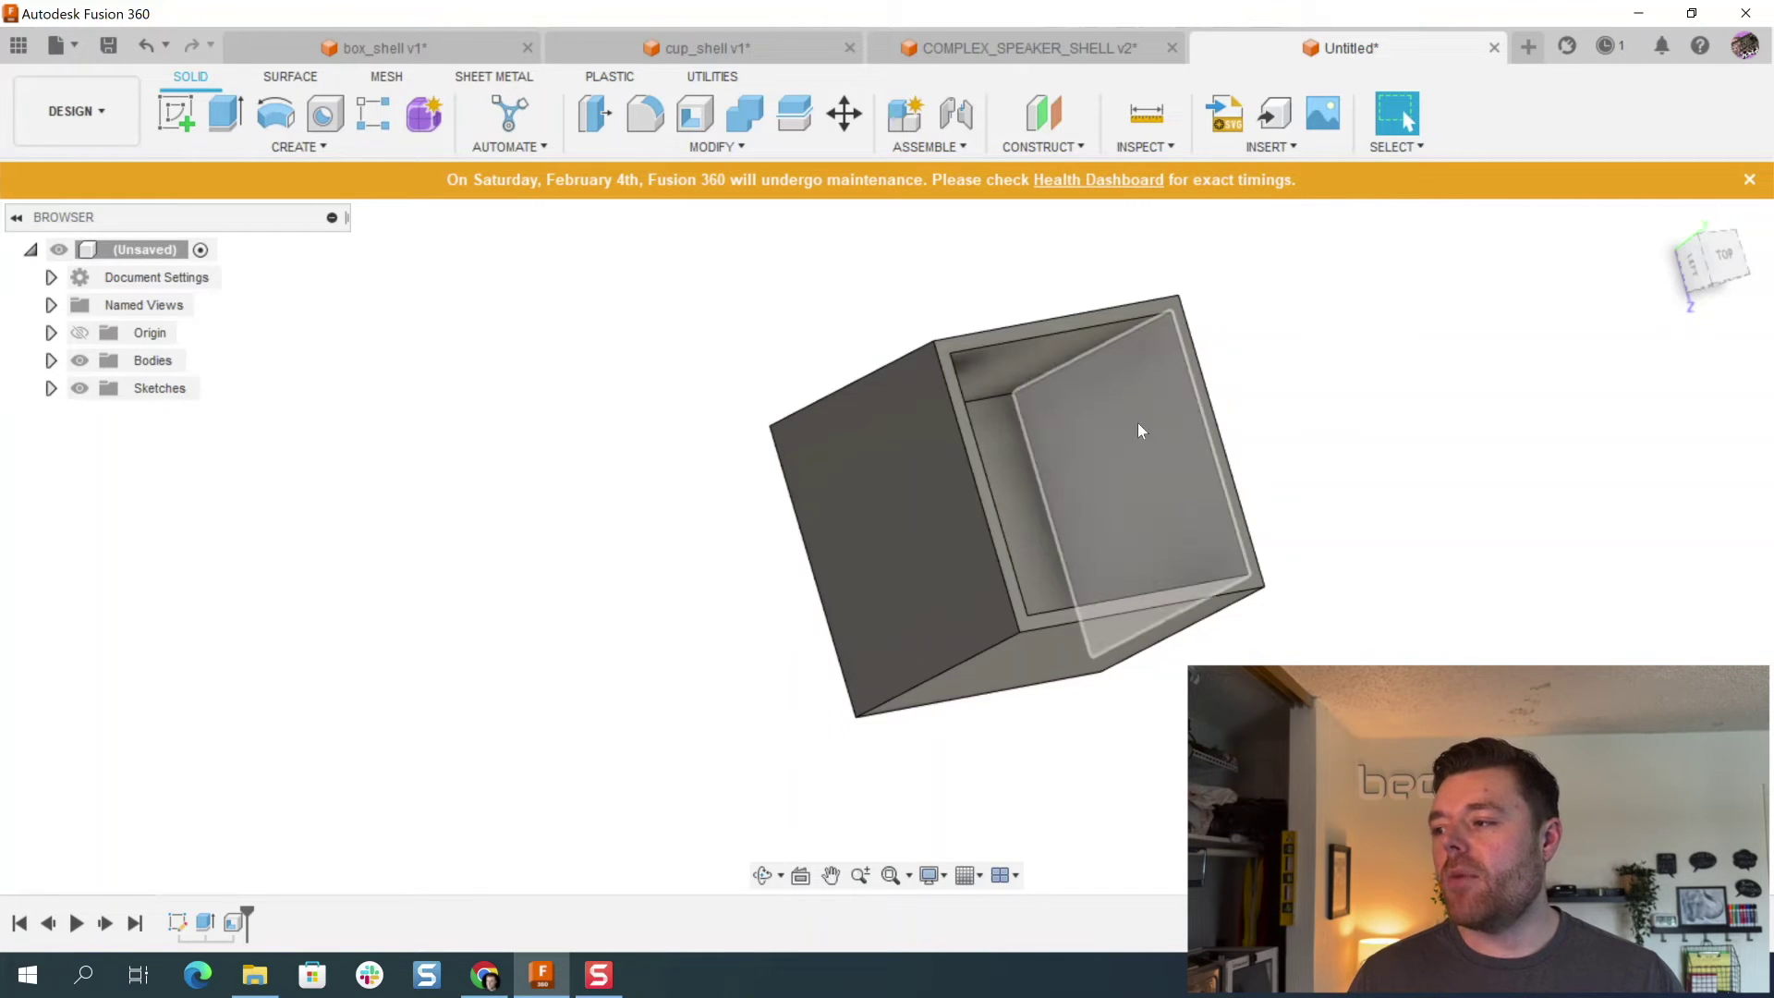
pyautogui.keyDown('shift'); pyautogui.moveTo(1087, 468); pyautogui.dragTo(1375, 349, button='middle'); pyautogui.keyUp('shift')
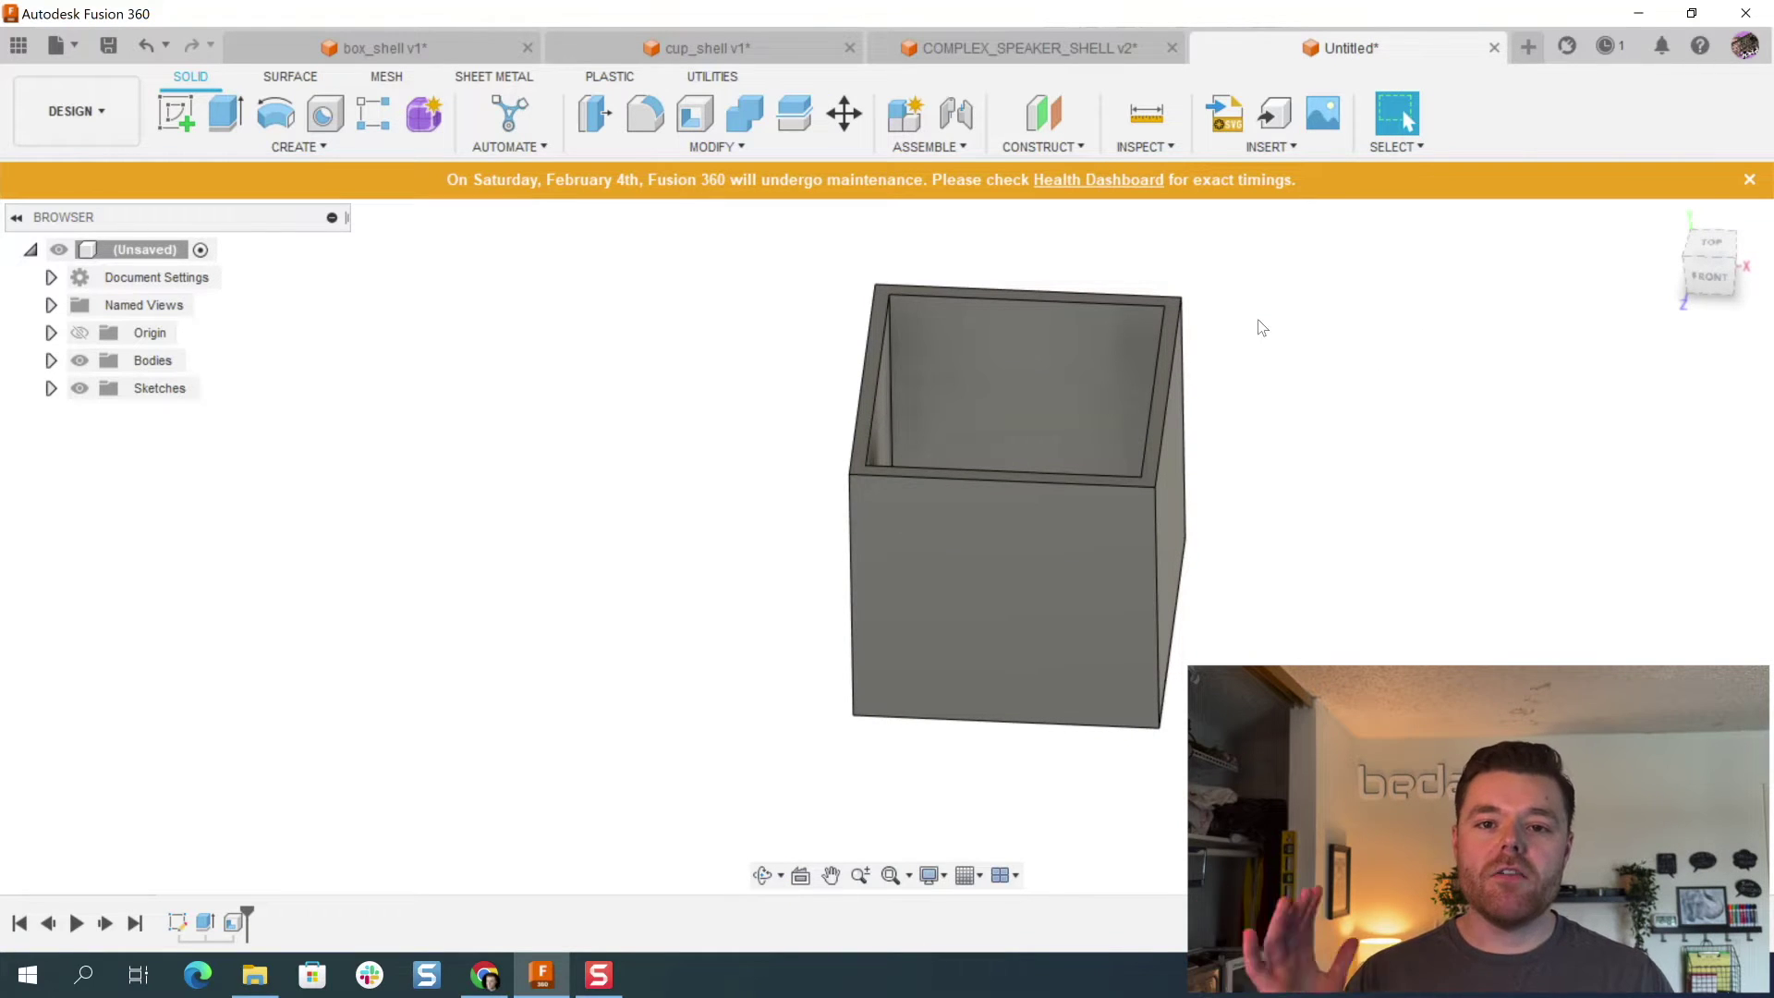
pyautogui.keyDown('shift'); pyautogui.moveTo(1261, 327); pyautogui.dragTo(1155, 317, button='middle'); pyautogui.keyUp('shift')
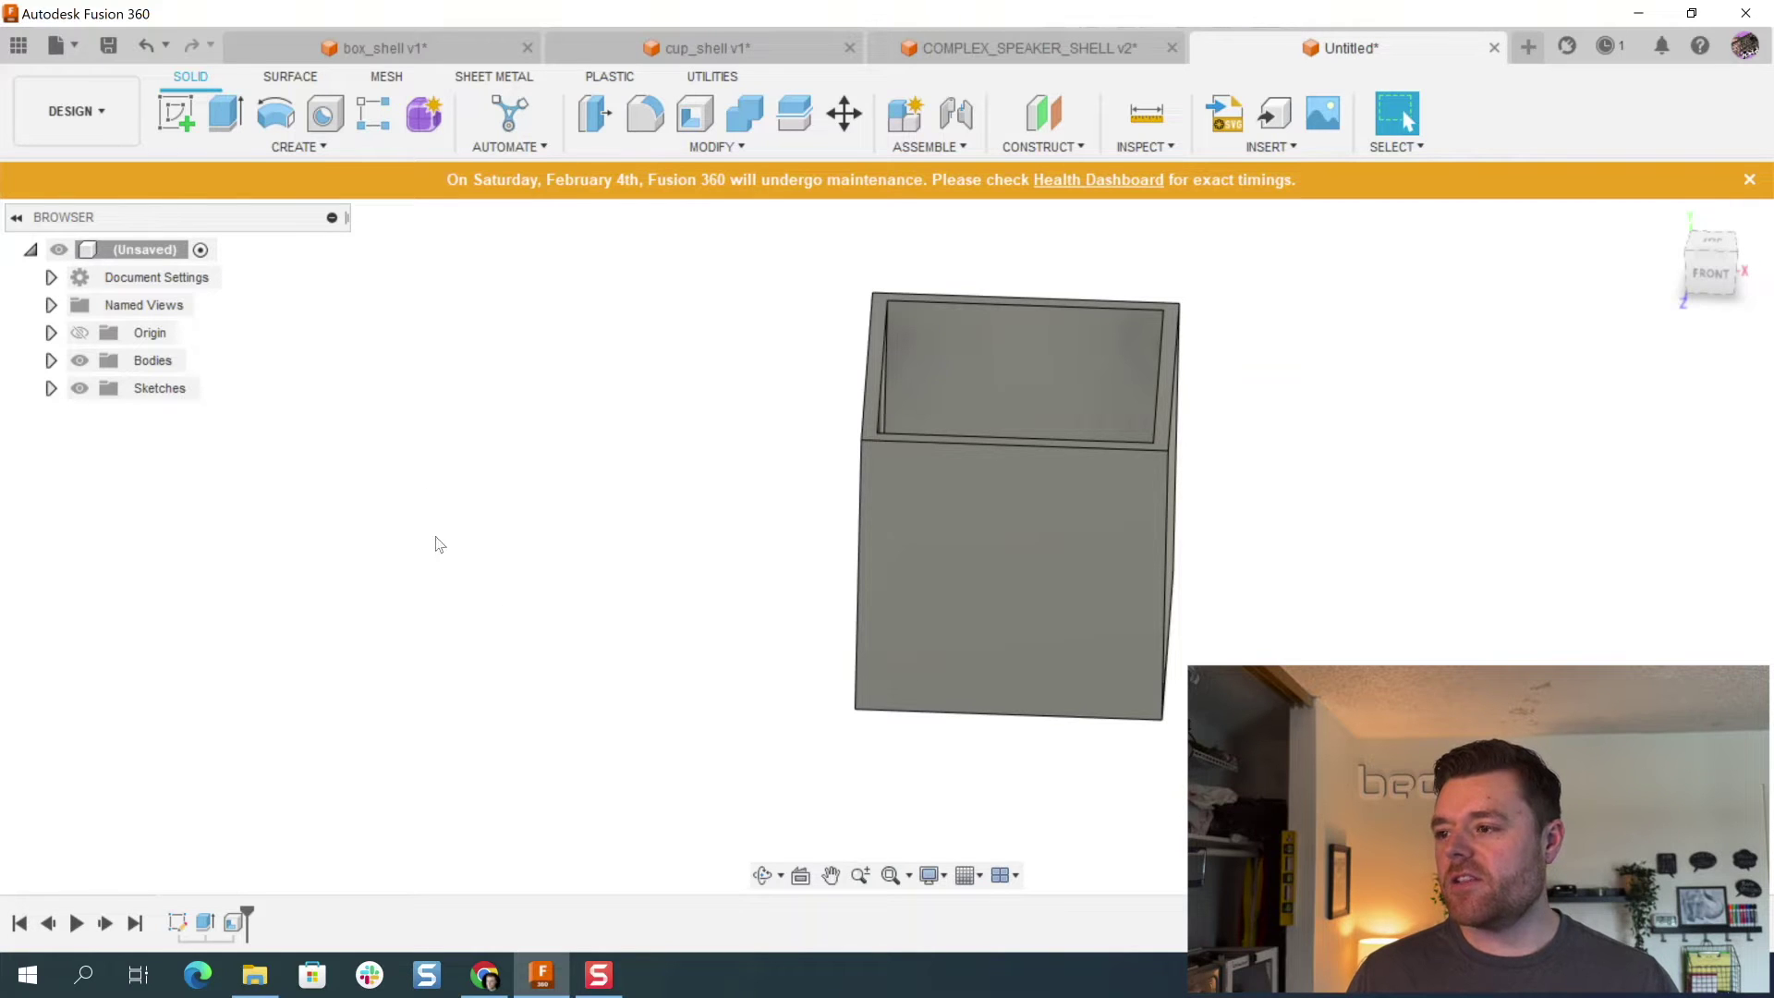
pyautogui.keyDown('shift'); pyautogui.moveTo(427, 500); pyautogui.dragTo(869, 286, button='middle'); pyautogui.keyUp('shift')
pyautogui.scroll(2, 883, 273)
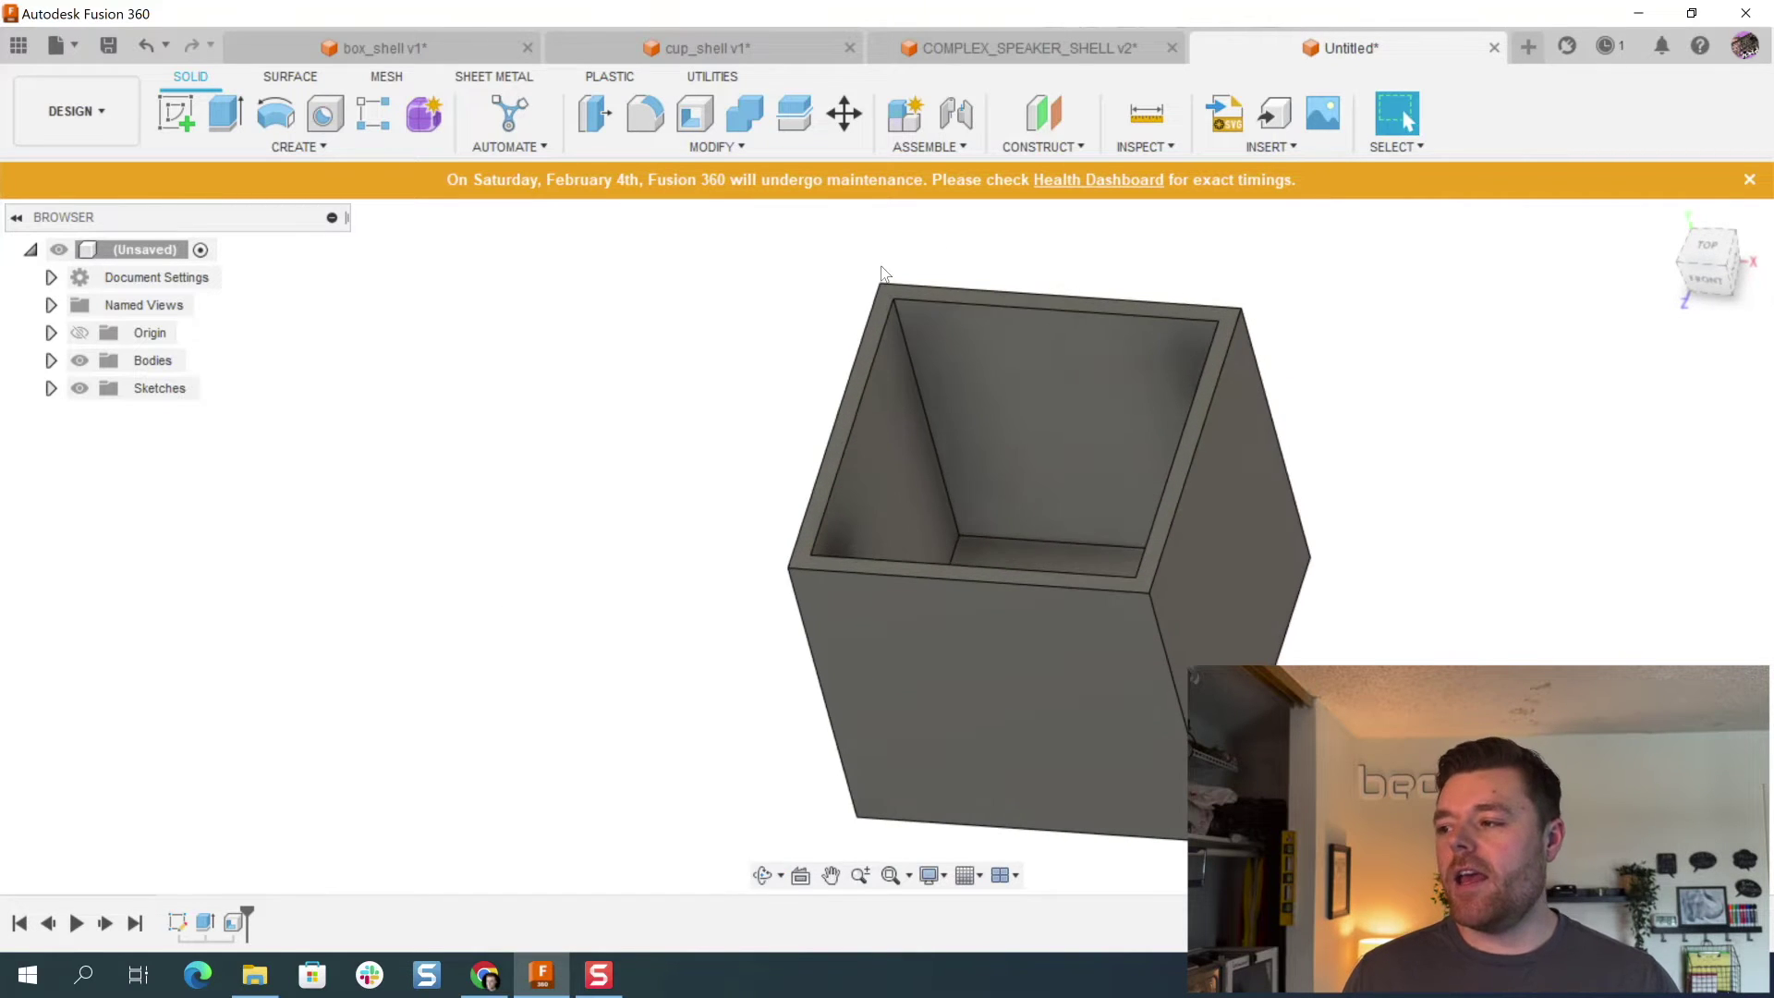
pyautogui.click(1749, 179)
pyautogui.scroll(-2, 952, 486)
pyautogui.keyDown('shift'); pyautogui.moveTo(951, 486); pyautogui.dragTo(677, 374, button='middle'); pyautogui.keyUp('shift')
pyautogui.scroll(3, 906, 350)
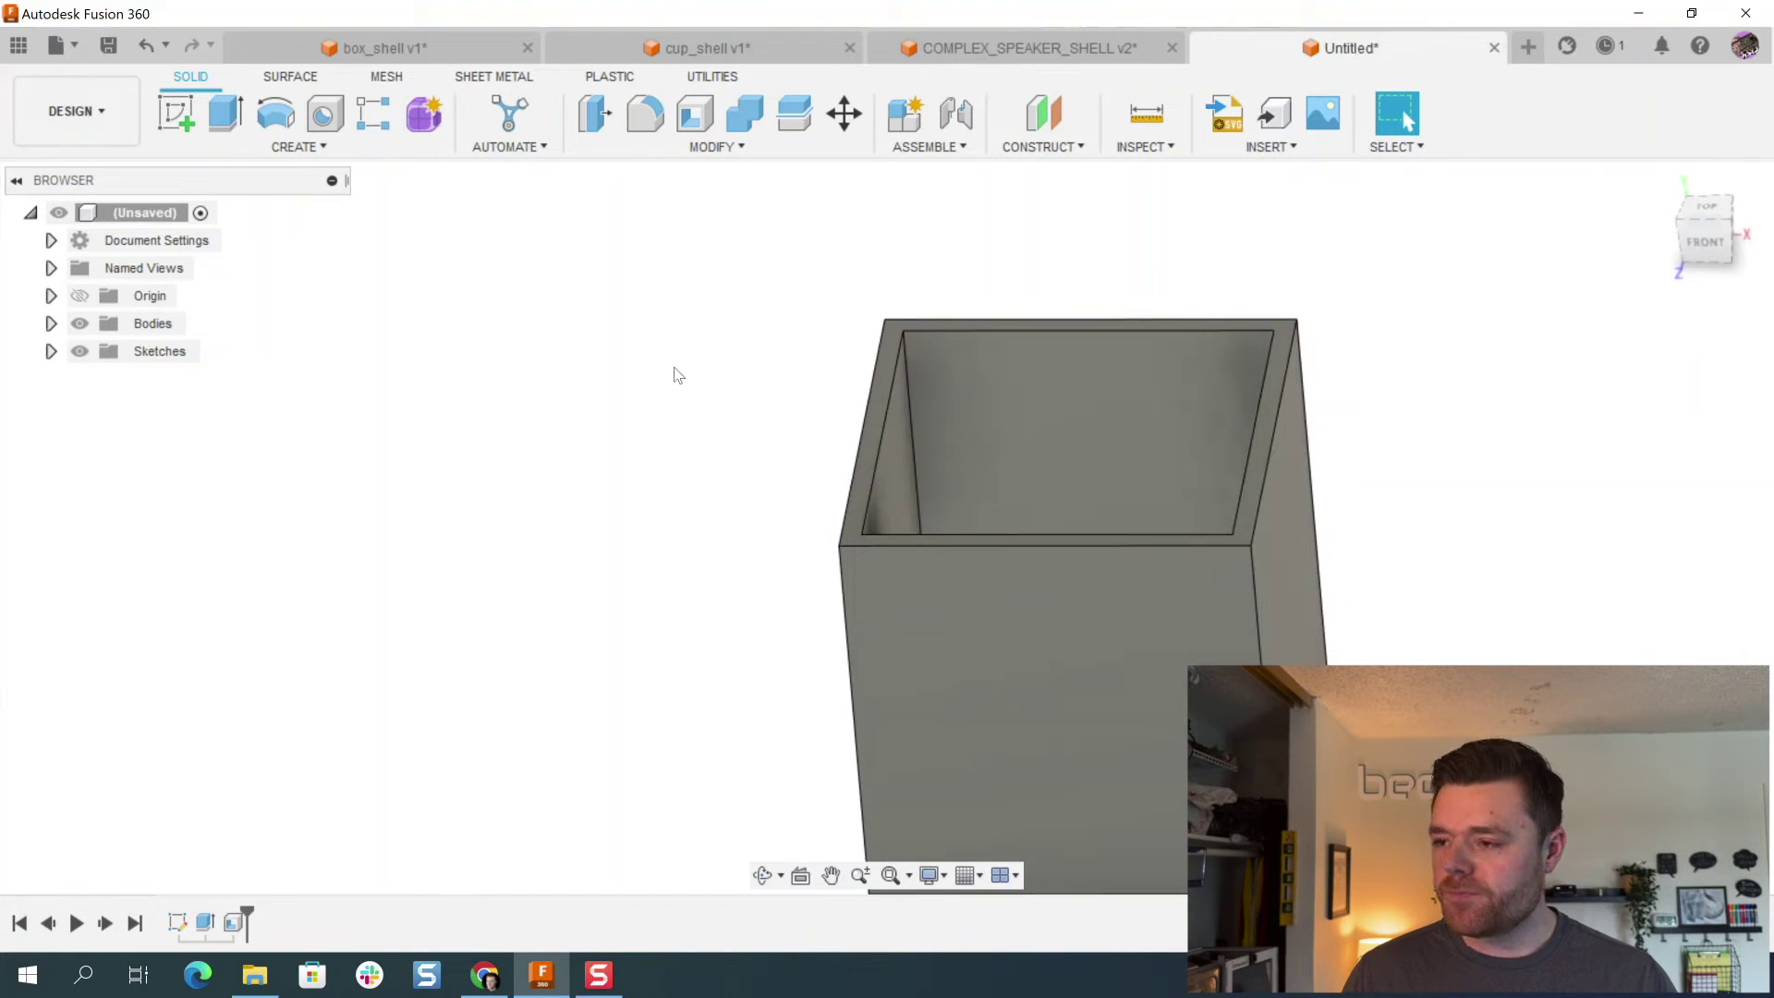
# Step: Show the origin planes and create a section analysis through the middle of the box on the vertical front-facing origin plane
pyautogui.click(82, 297)
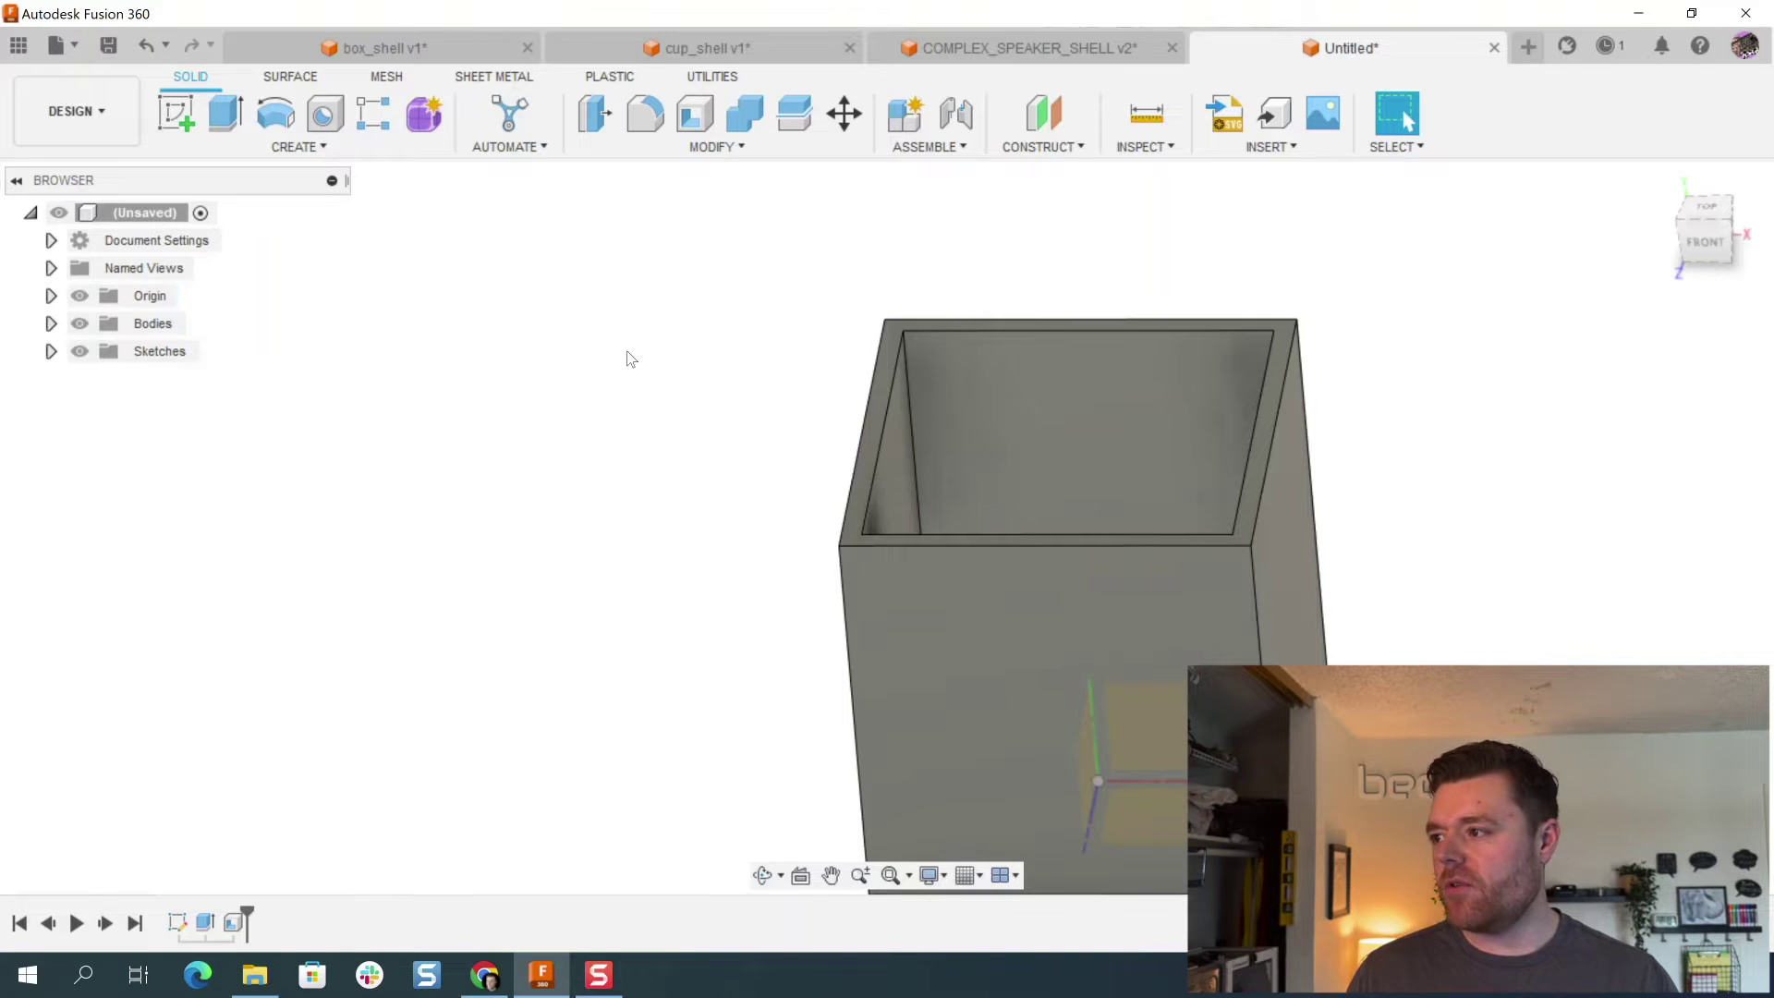
pyautogui.click(1157, 149)
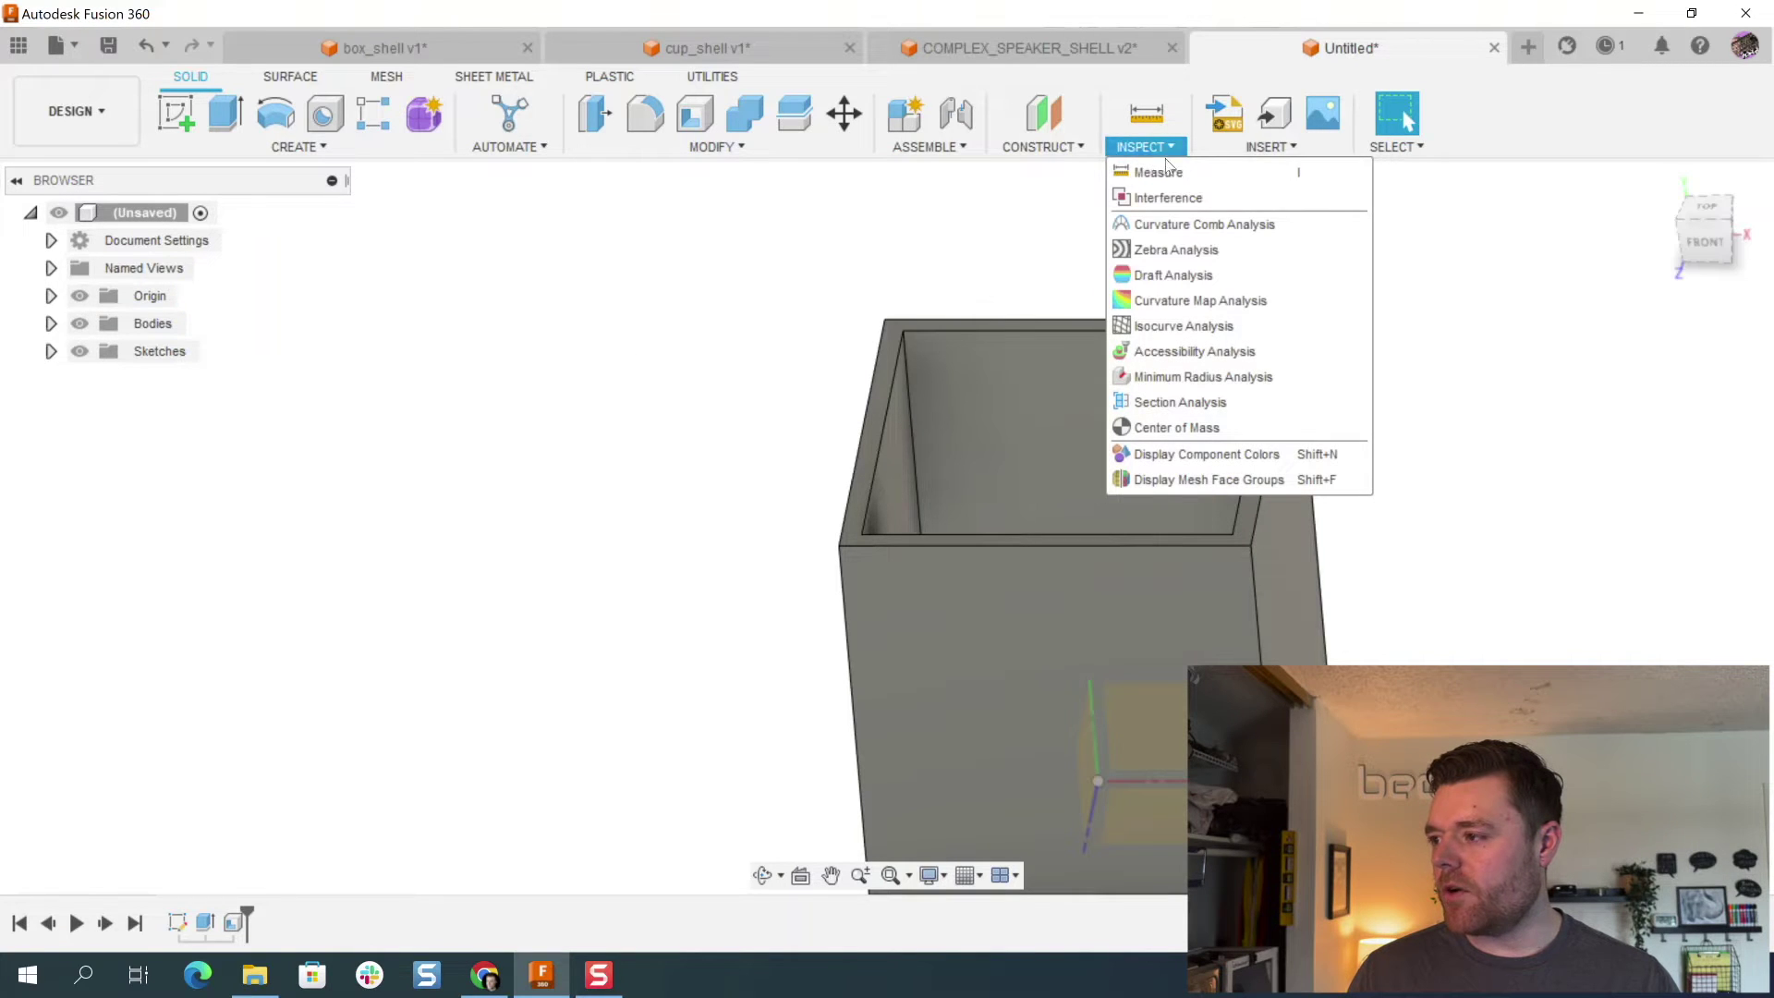
pyautogui.click(1146, 402)
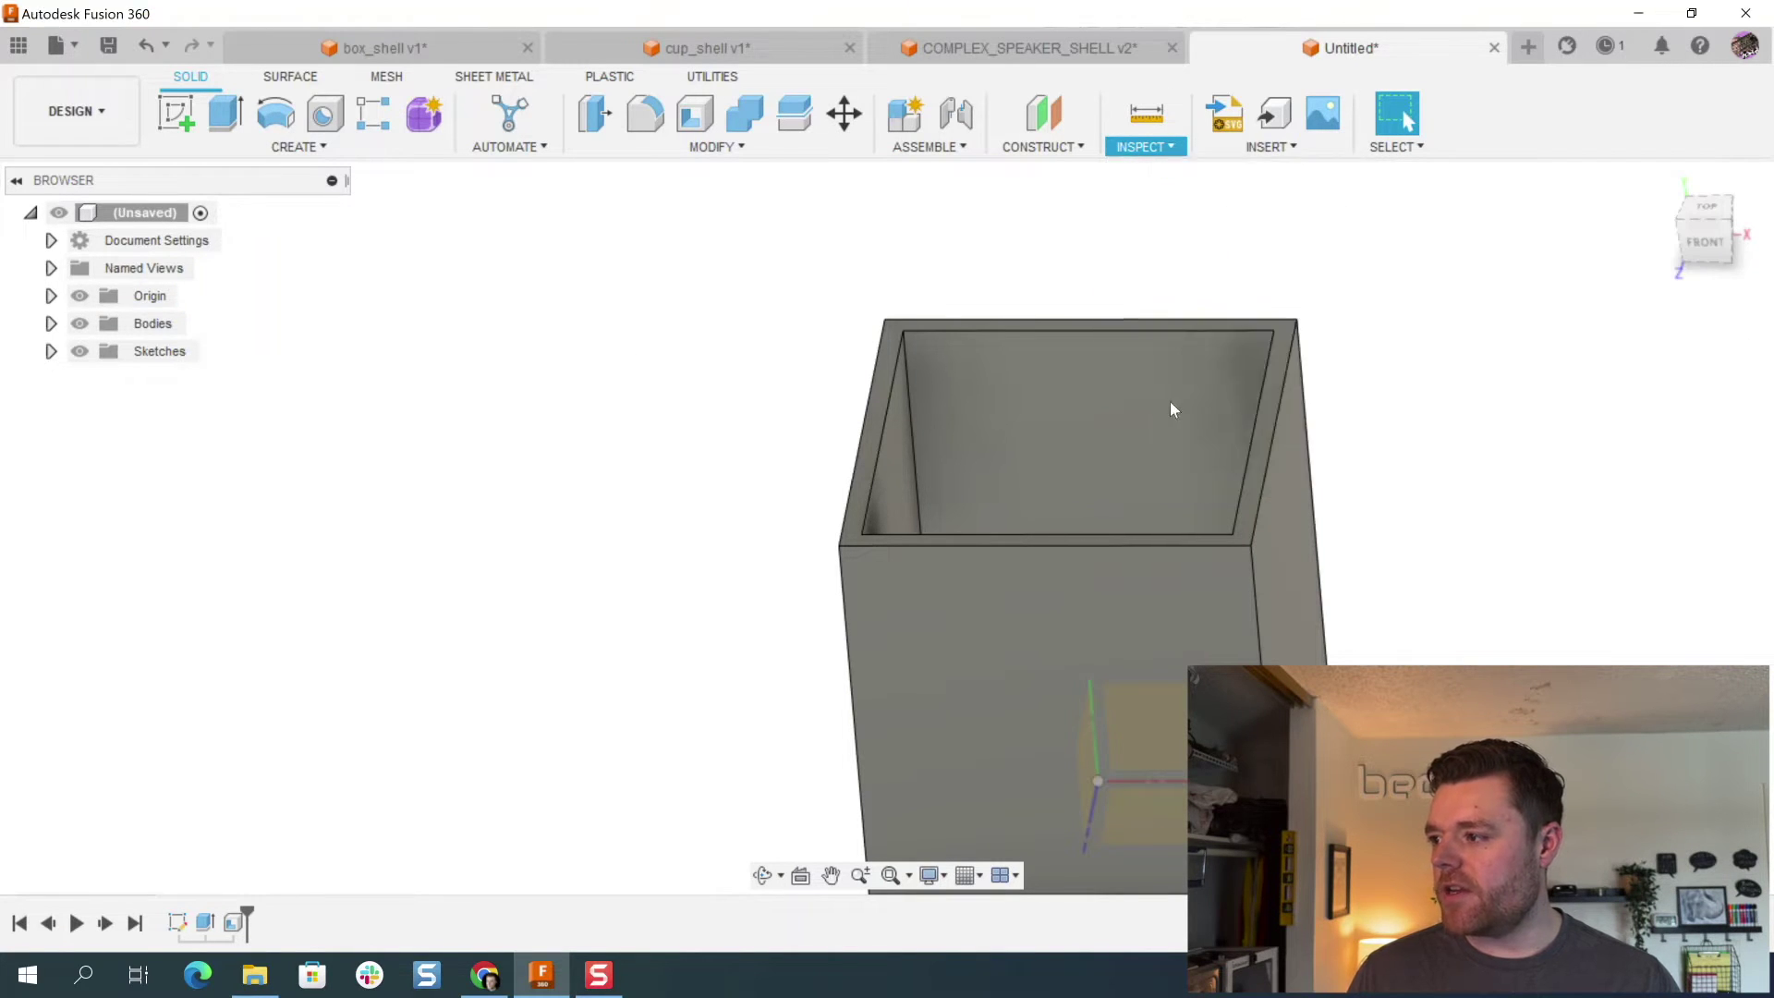
pyautogui.scroll(-5, 965, 604)
pyautogui.keyDown('shift'); pyautogui.moveTo(964, 604); pyautogui.dragTo(1022, 576, button='middle'); pyautogui.keyUp('shift')
pyautogui.click(1022, 576)
pyautogui.click(1629, 585)
pyautogui.scroll(5, 983, 603)
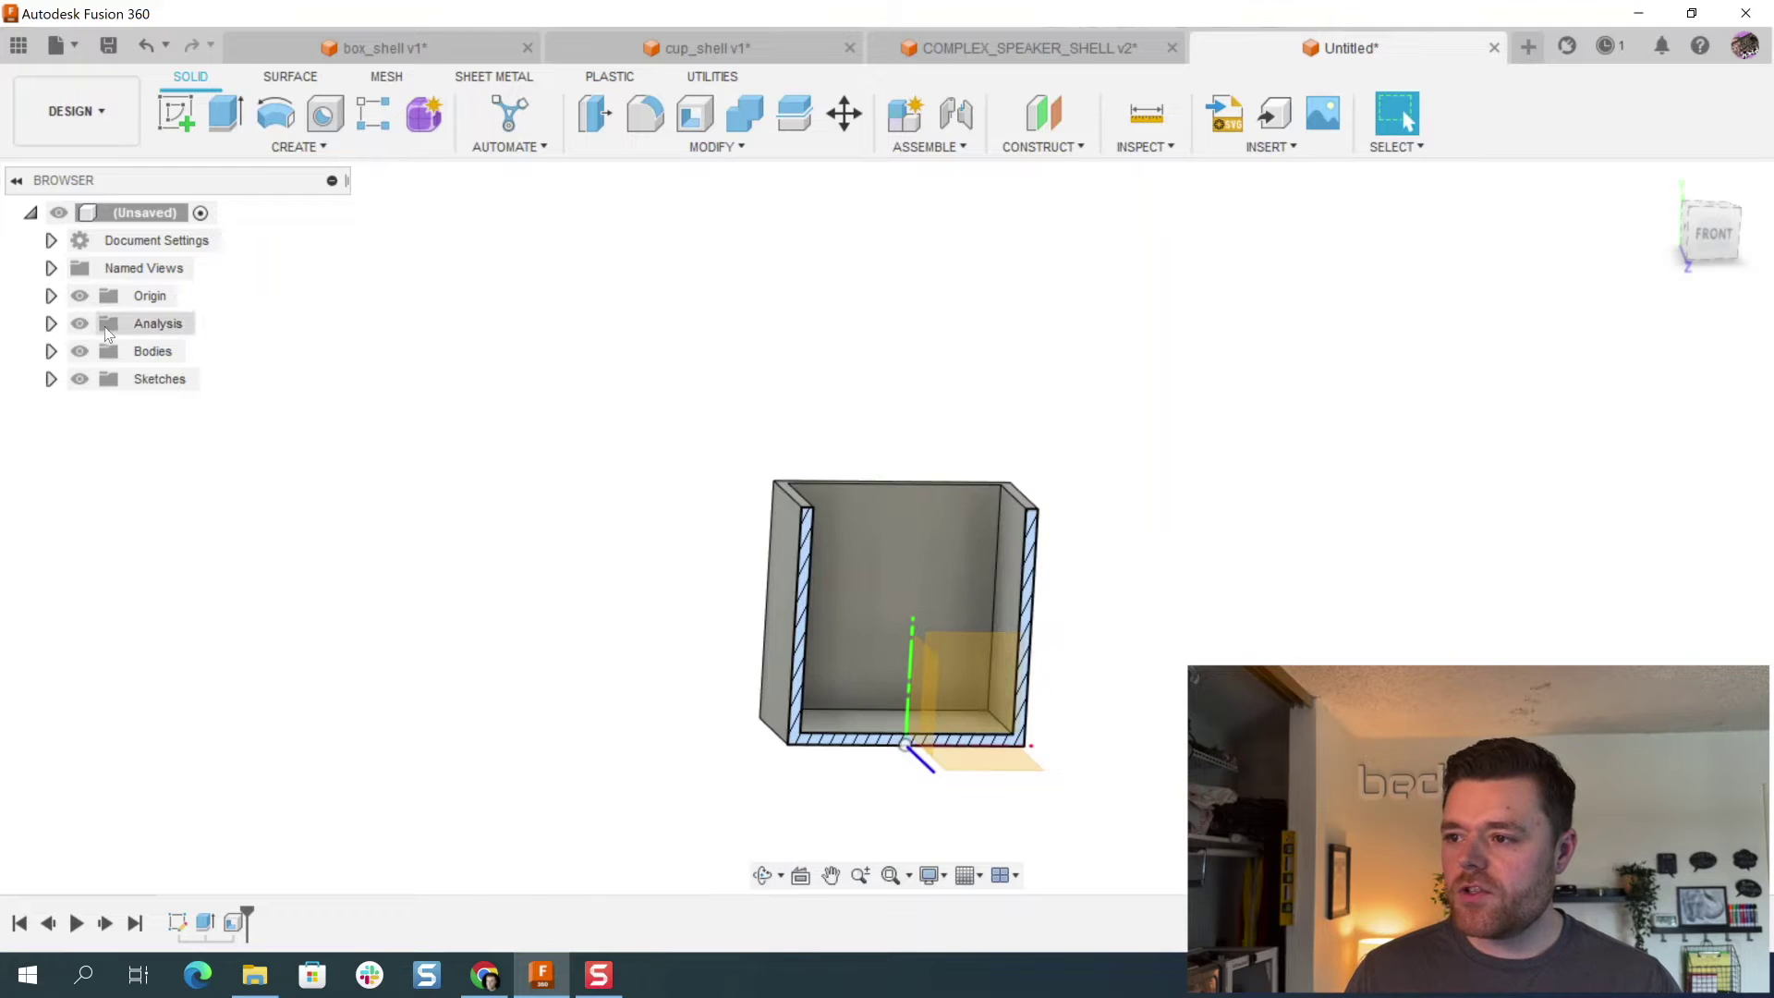
# Step: Compare the box with the section analysis off and on, and hide the origin planes
pyautogui.click(78, 324)
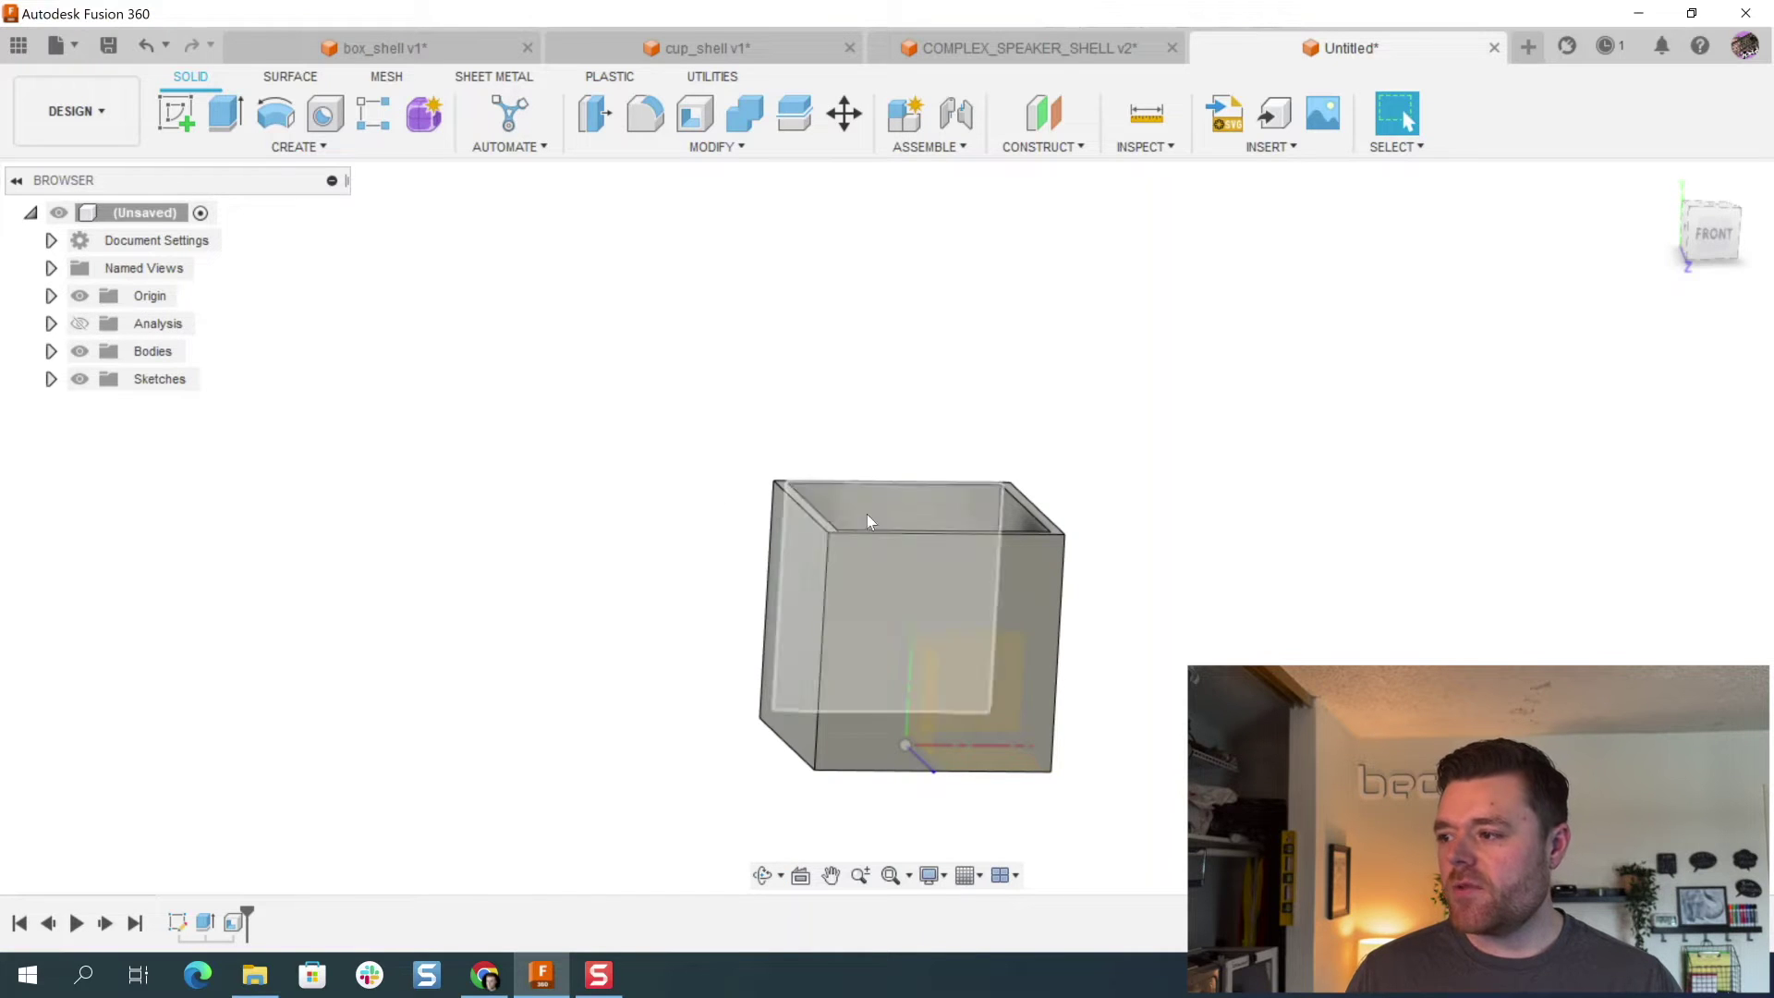
pyautogui.click(79, 324)
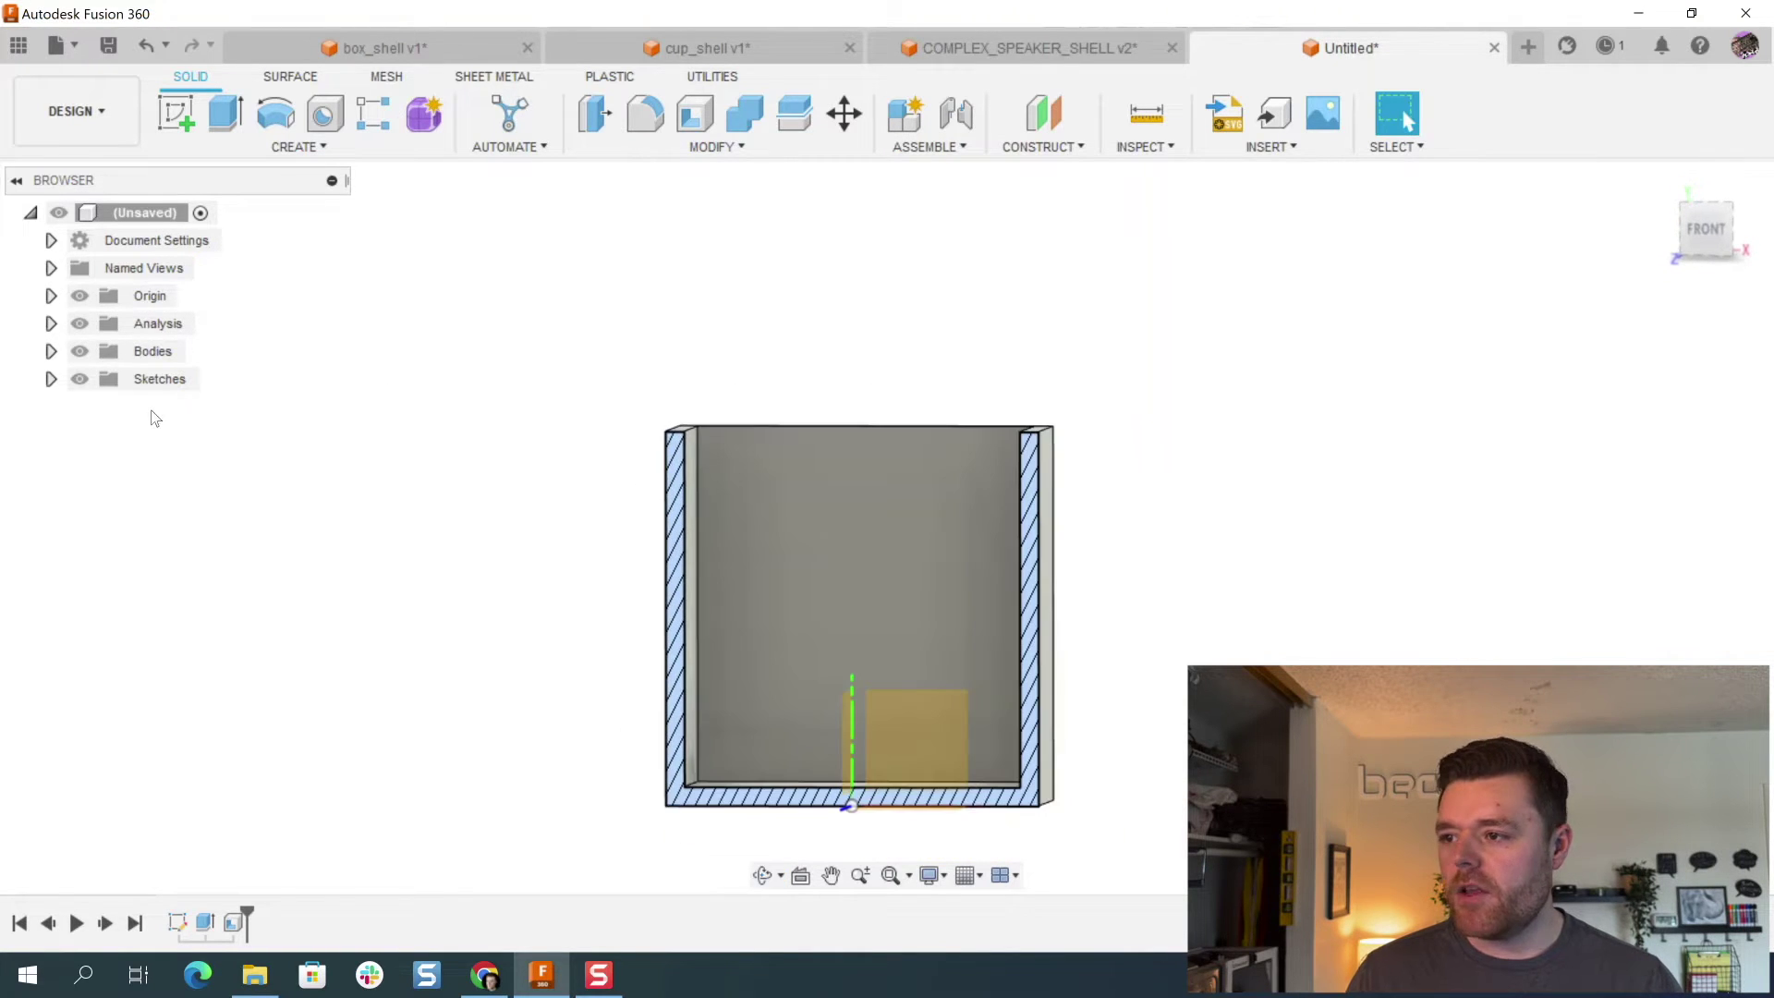
pyautogui.click(79, 297)
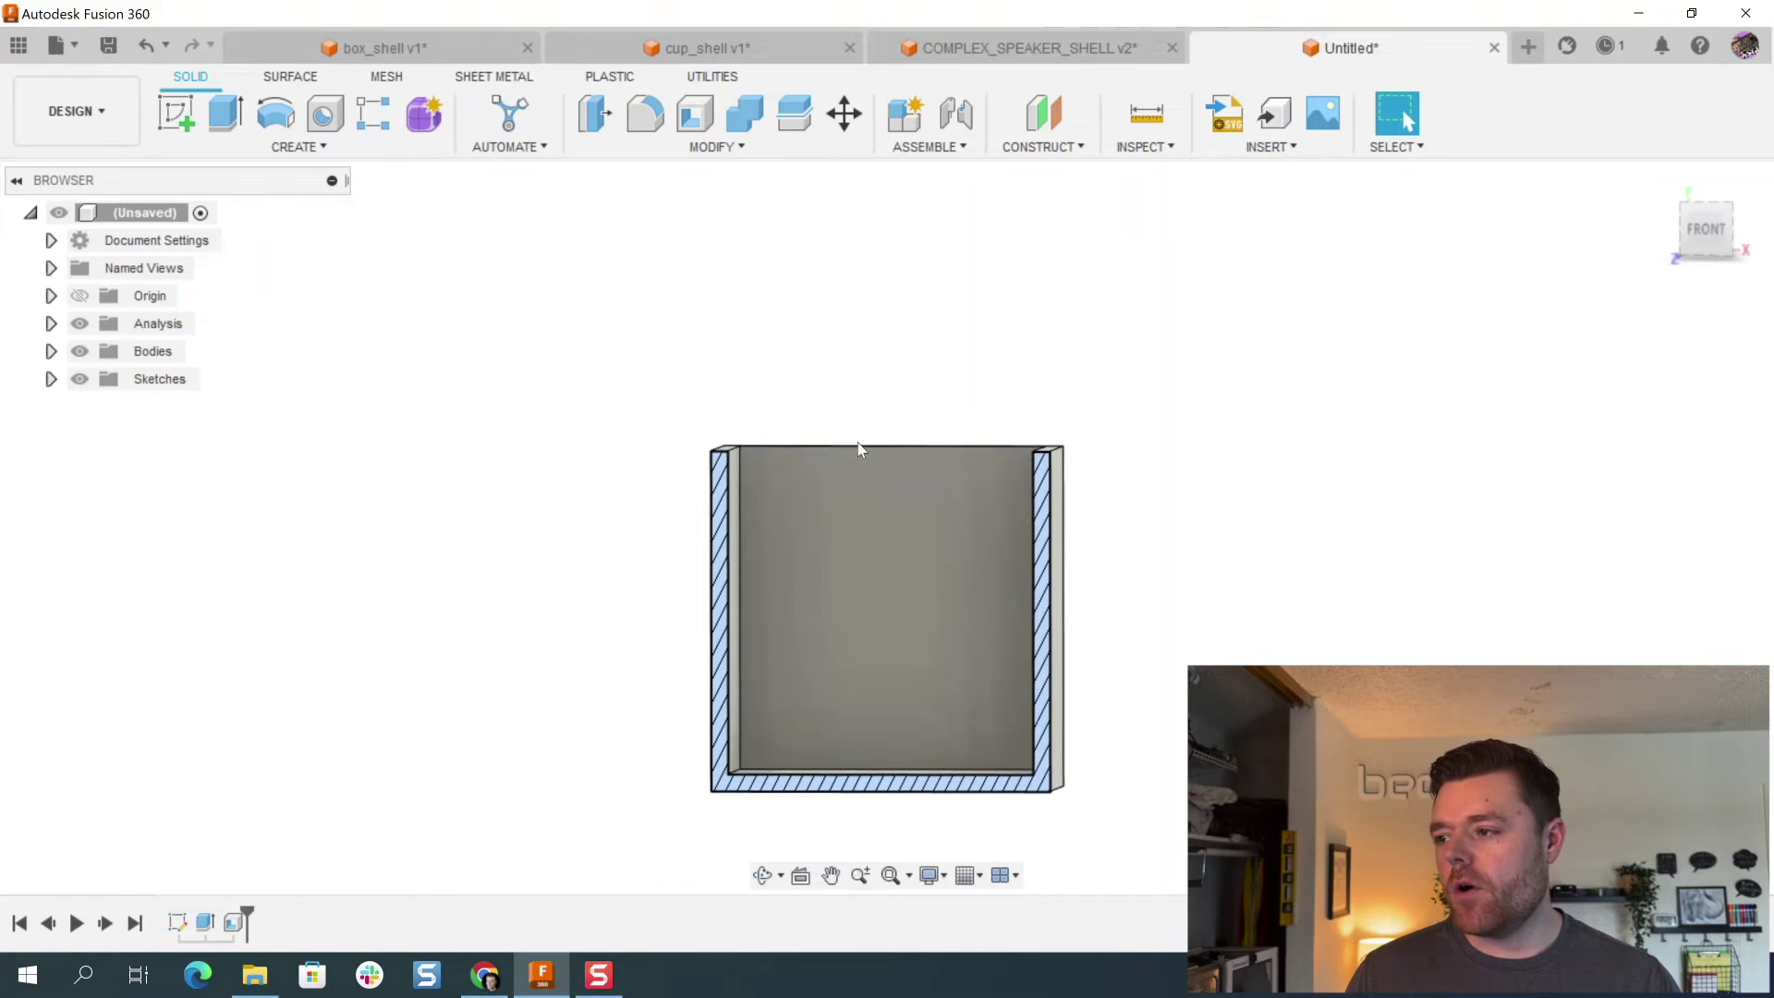
pyautogui.keyDown('shift'); pyautogui.moveTo(811, 462); pyautogui.dragTo(970, 374, button='middle'); pyautogui.keyUp('shift')
# Step: Hide the section analysis, start a sketch on the box's top rim face and project the rim's edges into it
pyautogui.click(79, 324)
pyautogui.keyDown('shift'); pyautogui.moveTo(642, 364); pyautogui.dragTo(768, 364, button='middle'); pyautogui.keyUp('shift')
pyautogui.scroll(2, 762, 358)
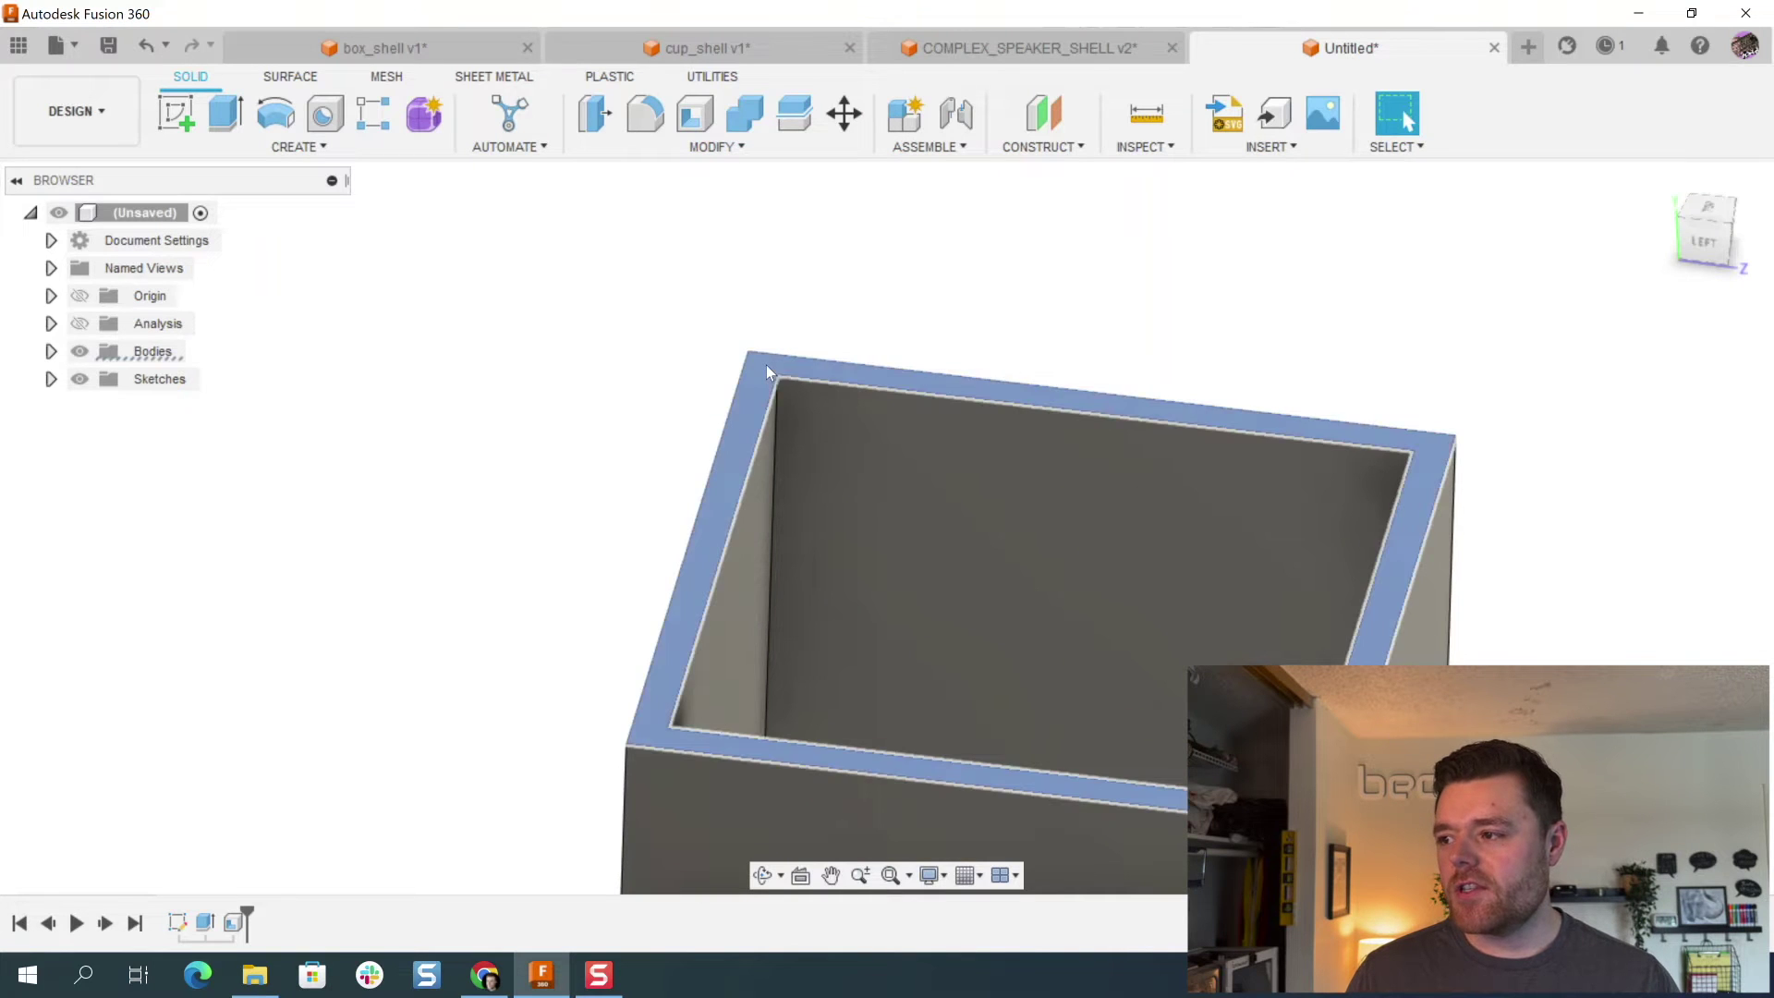
pyautogui.click(767, 364)
pyautogui.click(174, 113)
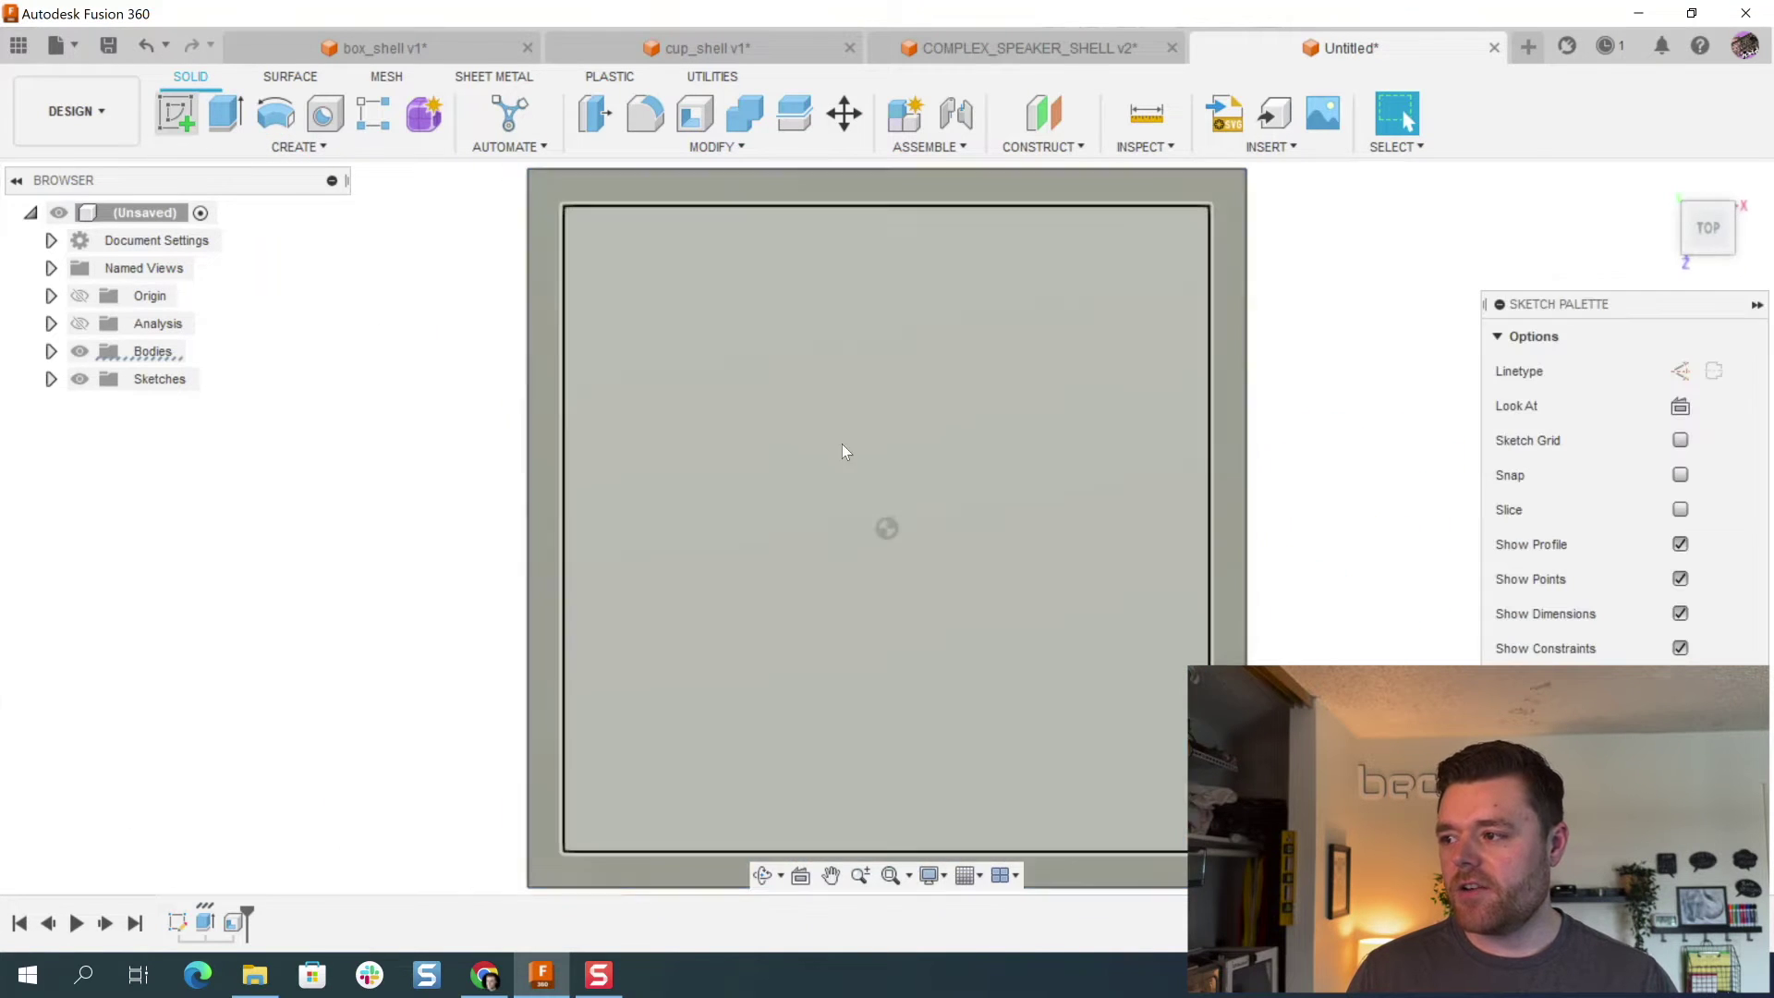
pyautogui.press('p')
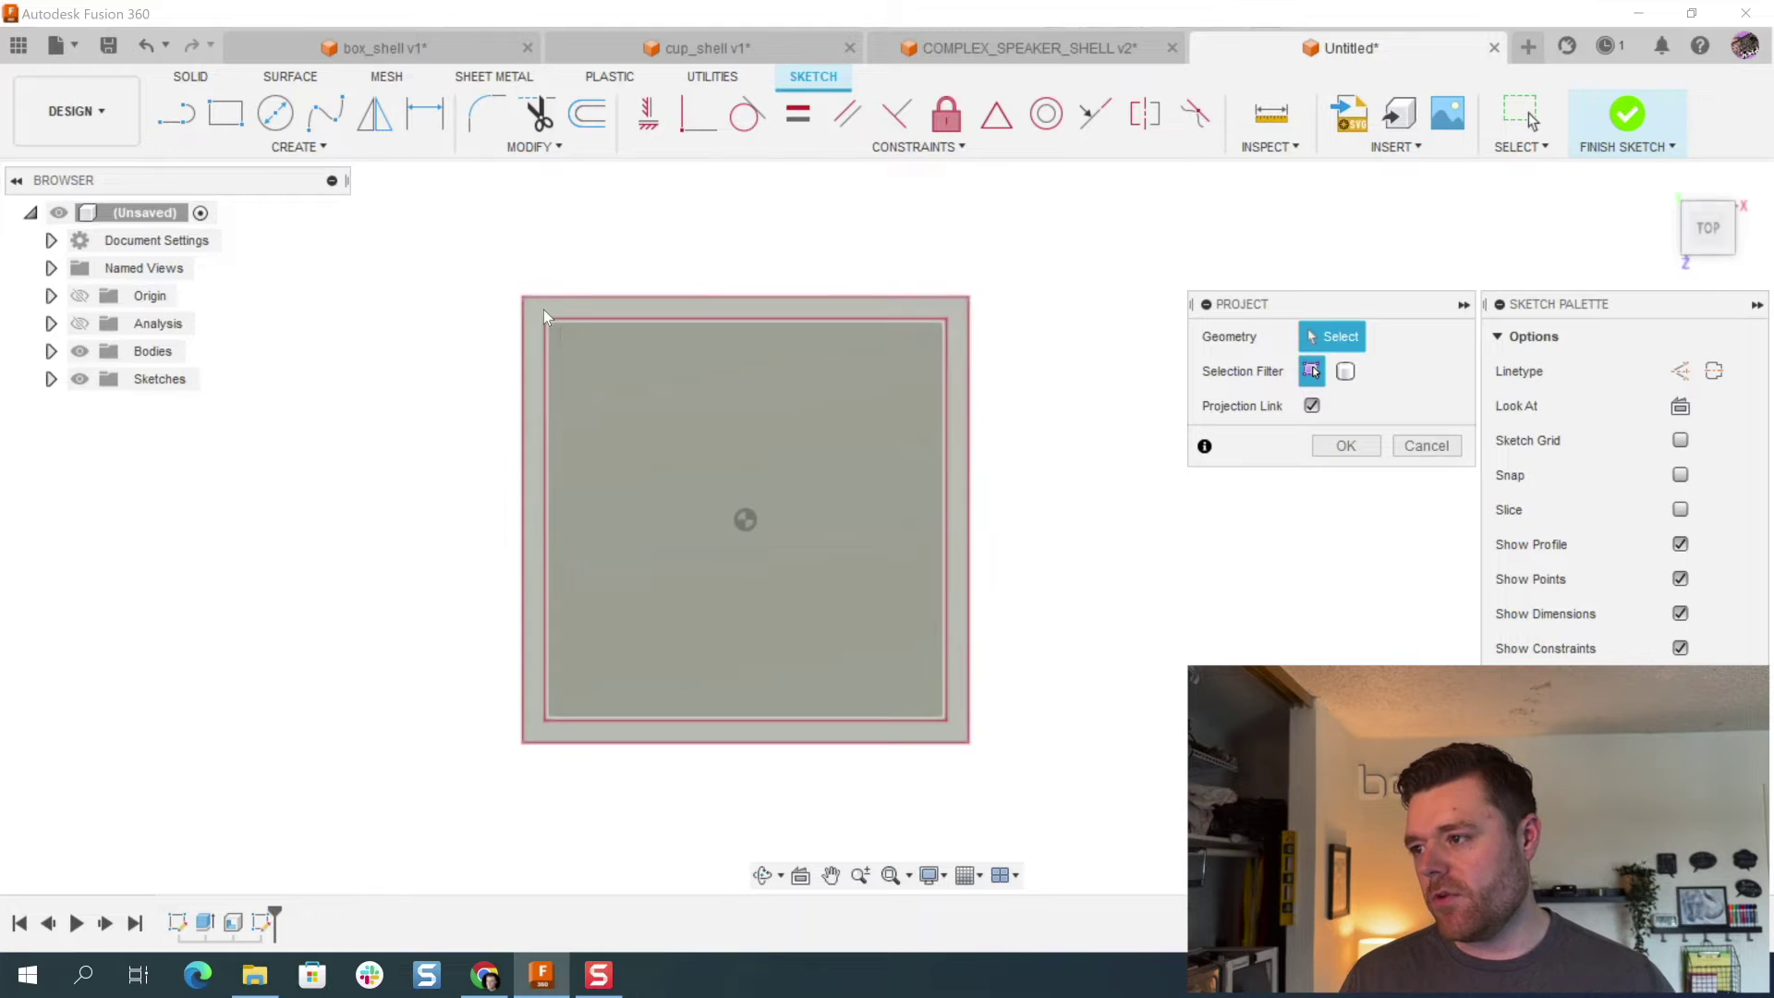
pyautogui.click(543, 308)
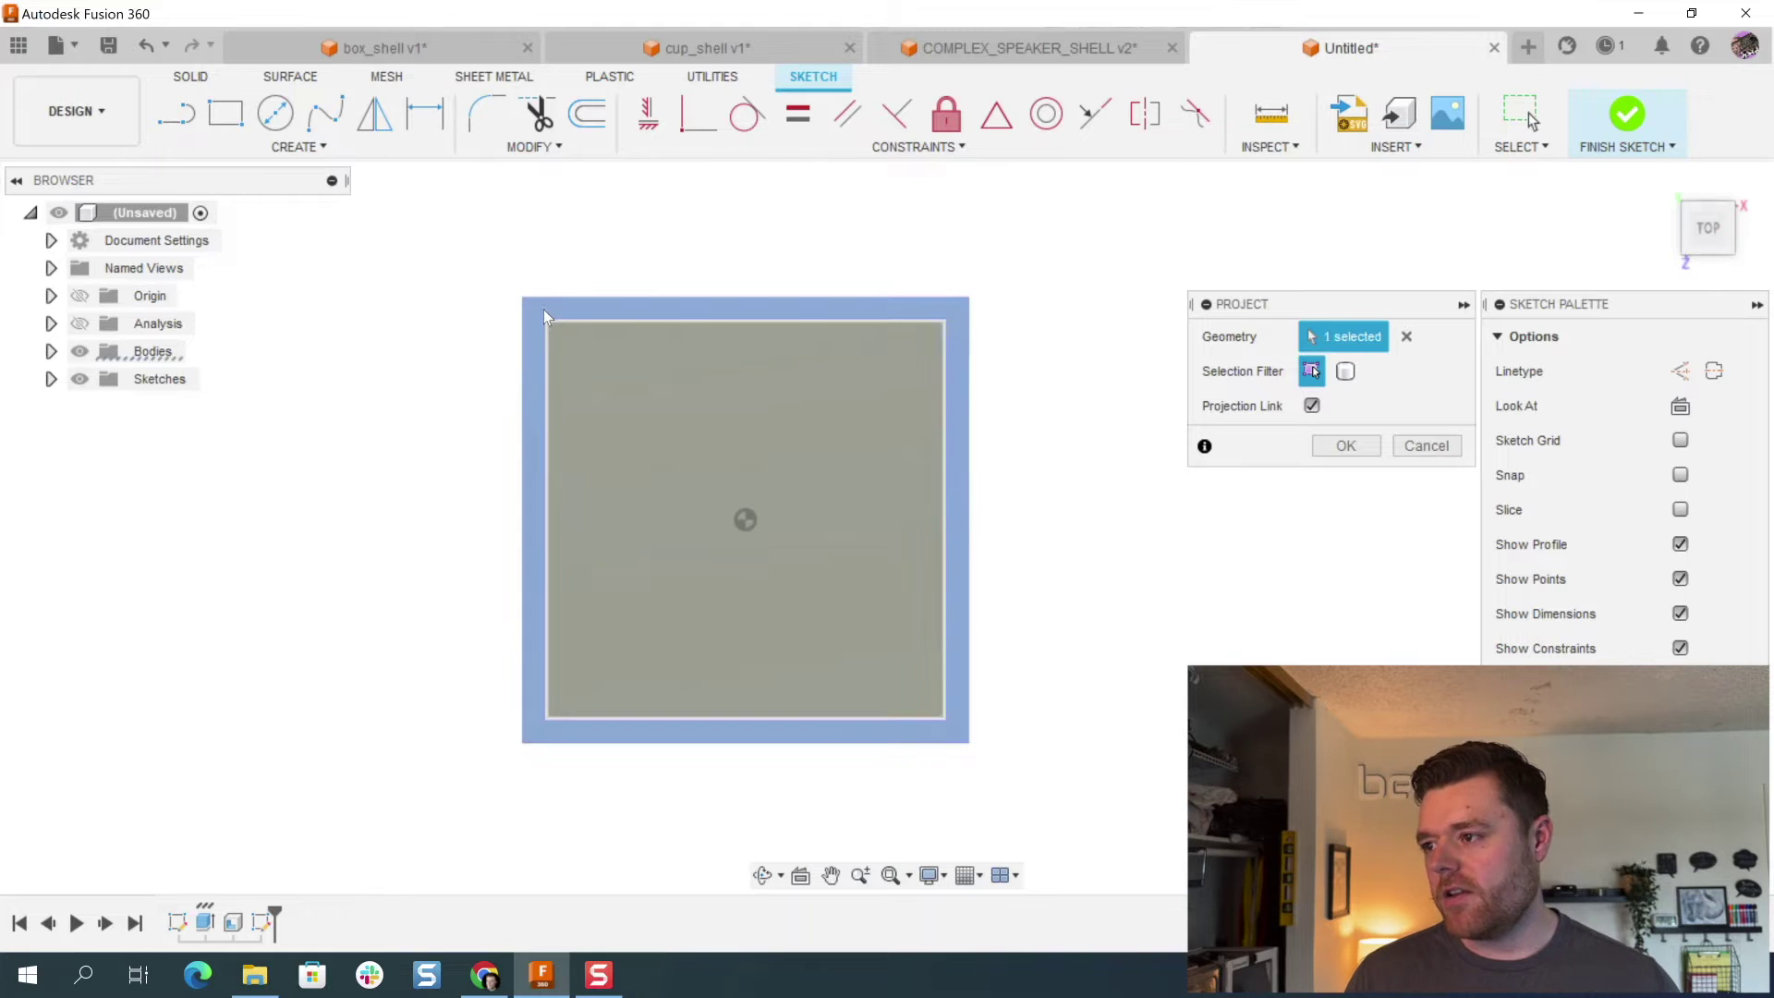
pyautogui.click(1366, 449)
# Step: Convert the four projected lines of the inner square to construction lines and finish the sketch
pyautogui.click(599, 318)
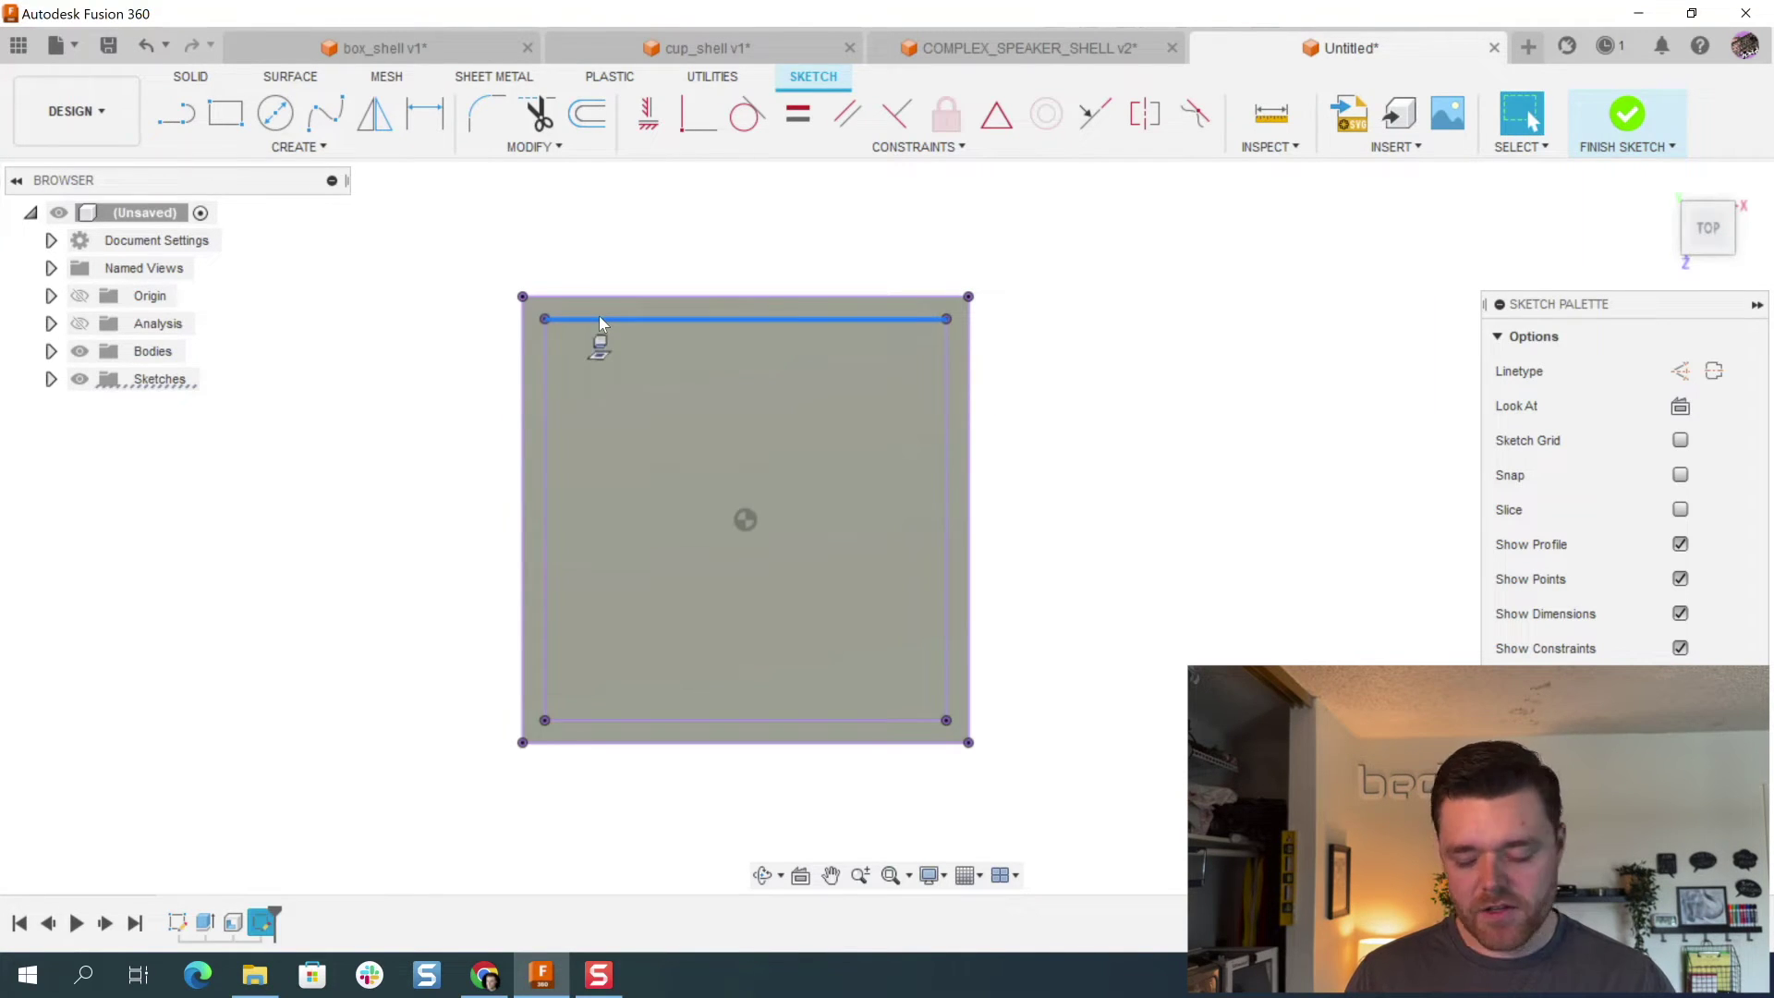
pyautogui.press('x')
pyautogui.click(948, 391)
pyautogui.press('x')
pyautogui.click(544, 375)
pyautogui.press('x')
pyautogui.click(685, 720)
pyautogui.press('x')
pyautogui.click(1626, 115)
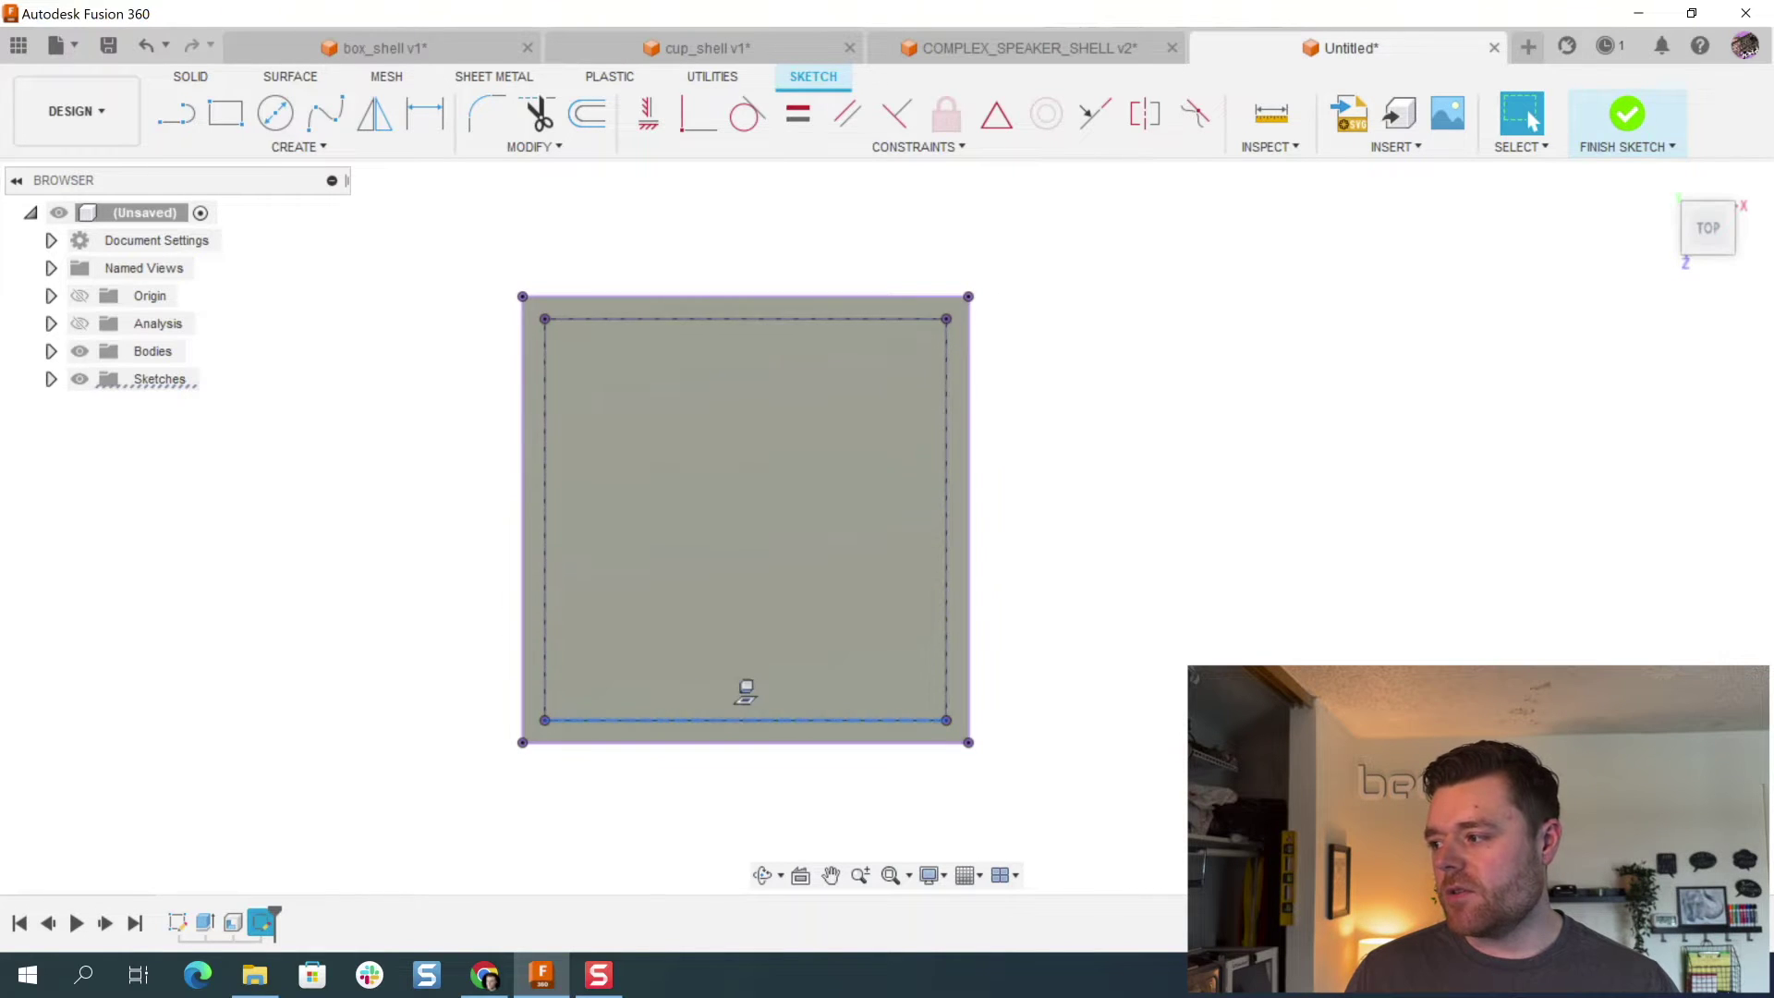
# Step: Extrude the full outer square profile -2 mm down into the box with the Join operation to close its open top
pyautogui.keyDown('shift'); pyautogui.moveTo(813, 591); pyautogui.dragTo(773, 536, button='middle'); pyautogui.keyUp('shift')
pyautogui.click(704, 377)
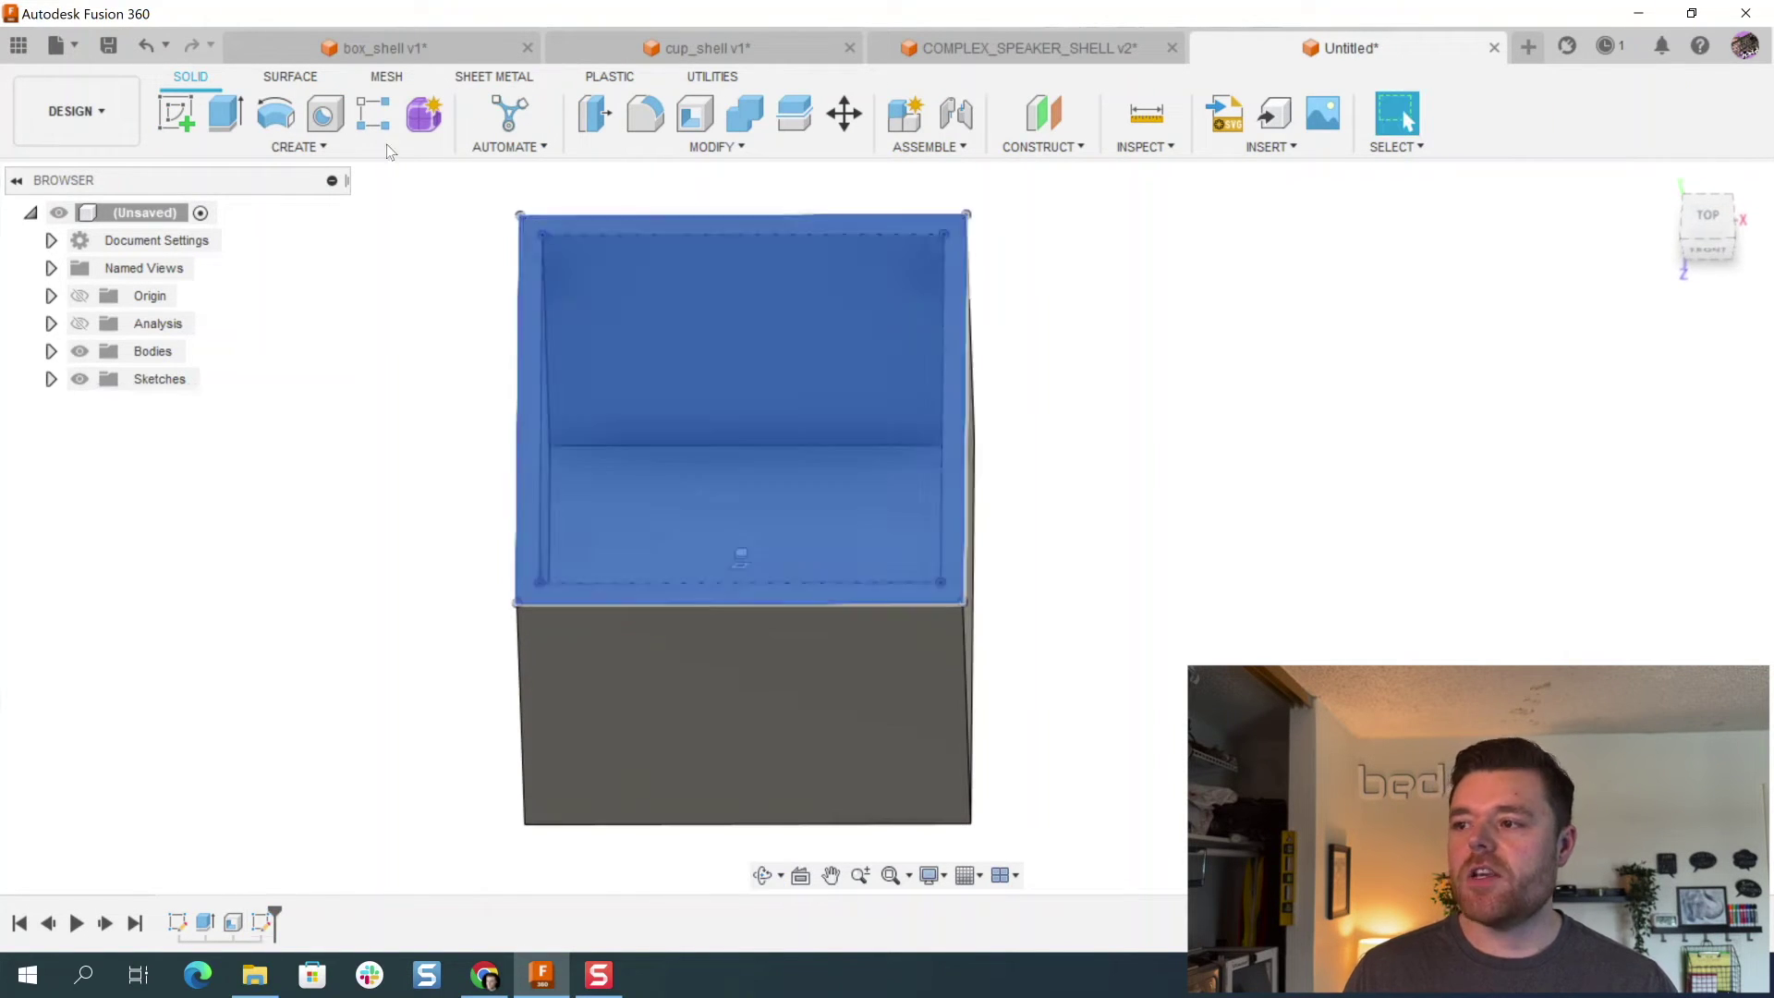
pyautogui.click(227, 111)
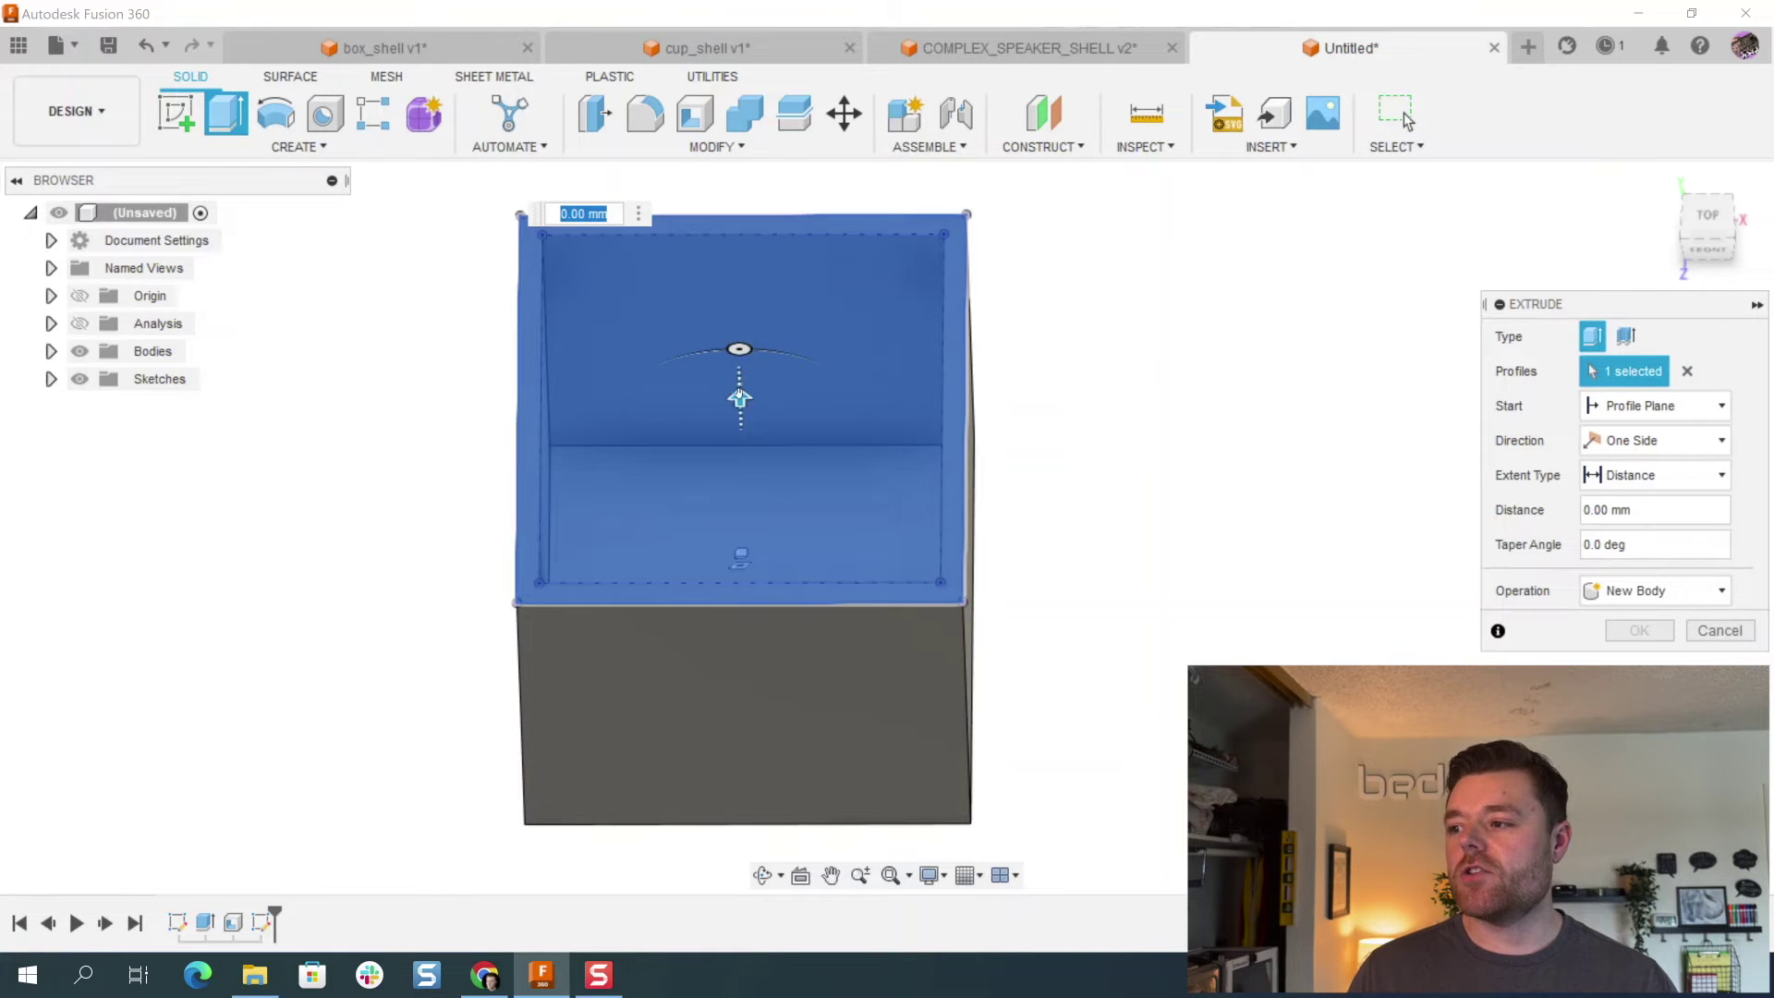
pyautogui.moveTo(739, 360); pyautogui.dragTo(742, 427)
pyautogui.keyDown('shift'); pyautogui.moveTo(743, 427); pyautogui.dragTo(748, 379, button='middle'); pyautogui.keyUp('shift')
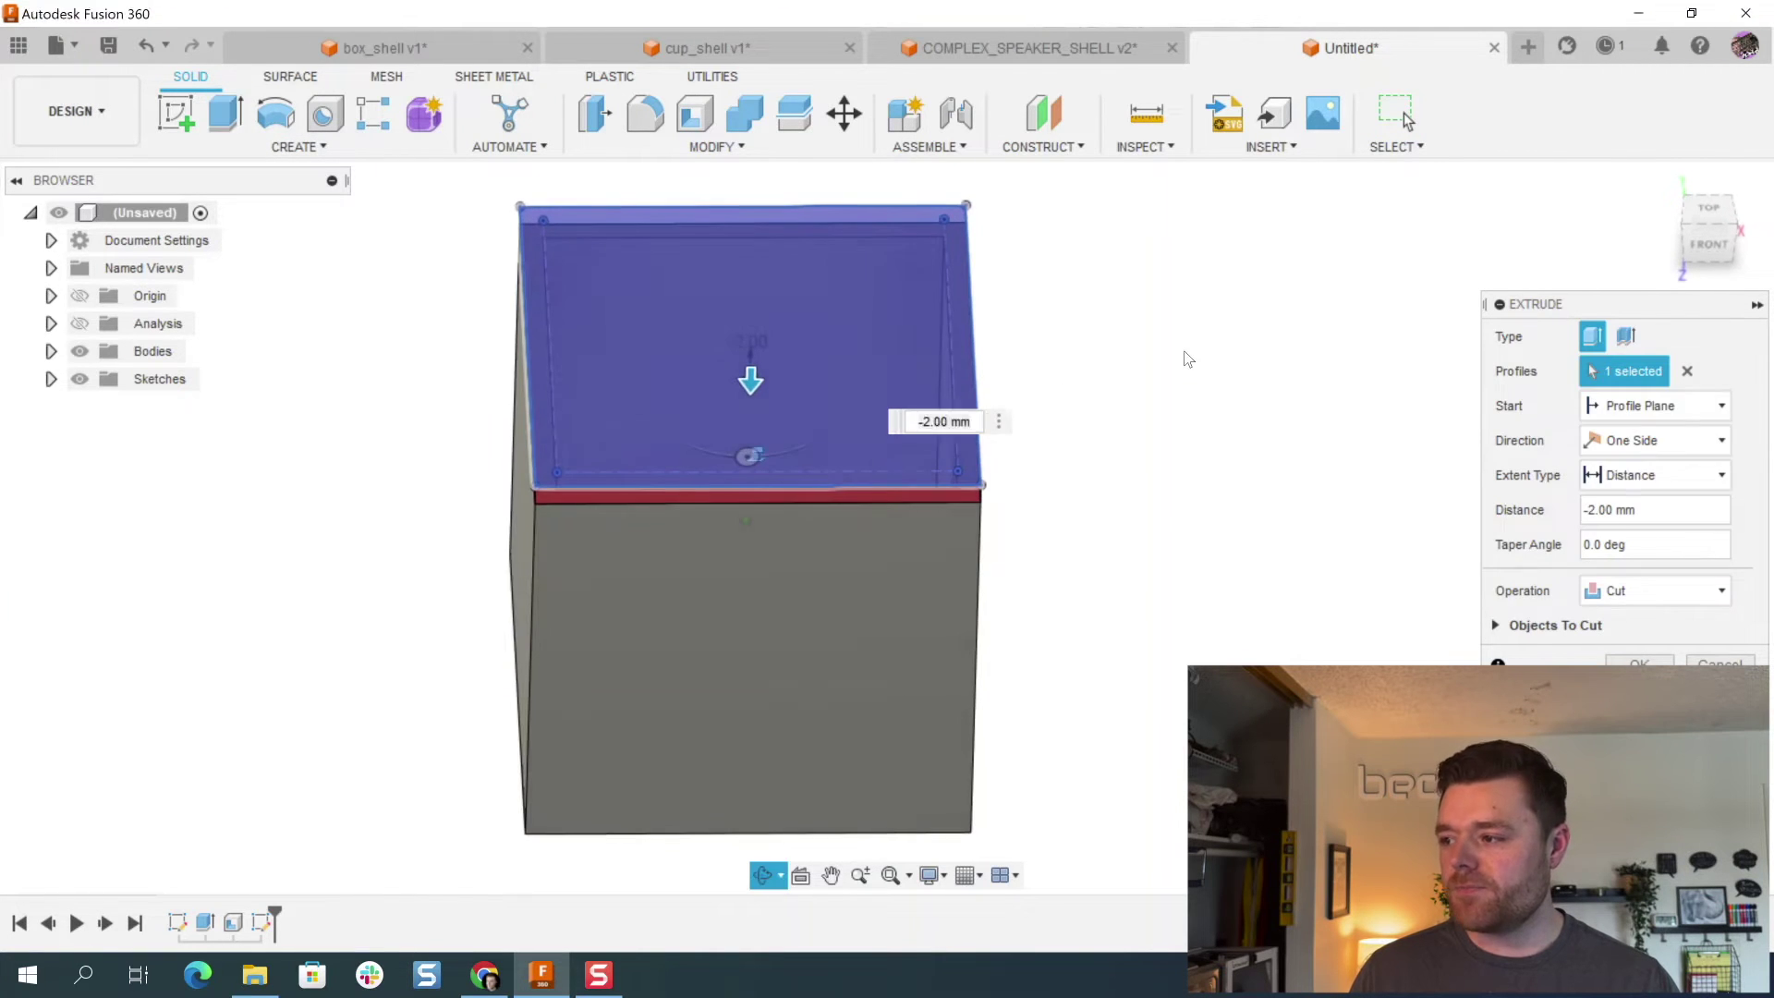
pyautogui.click(1644, 590)
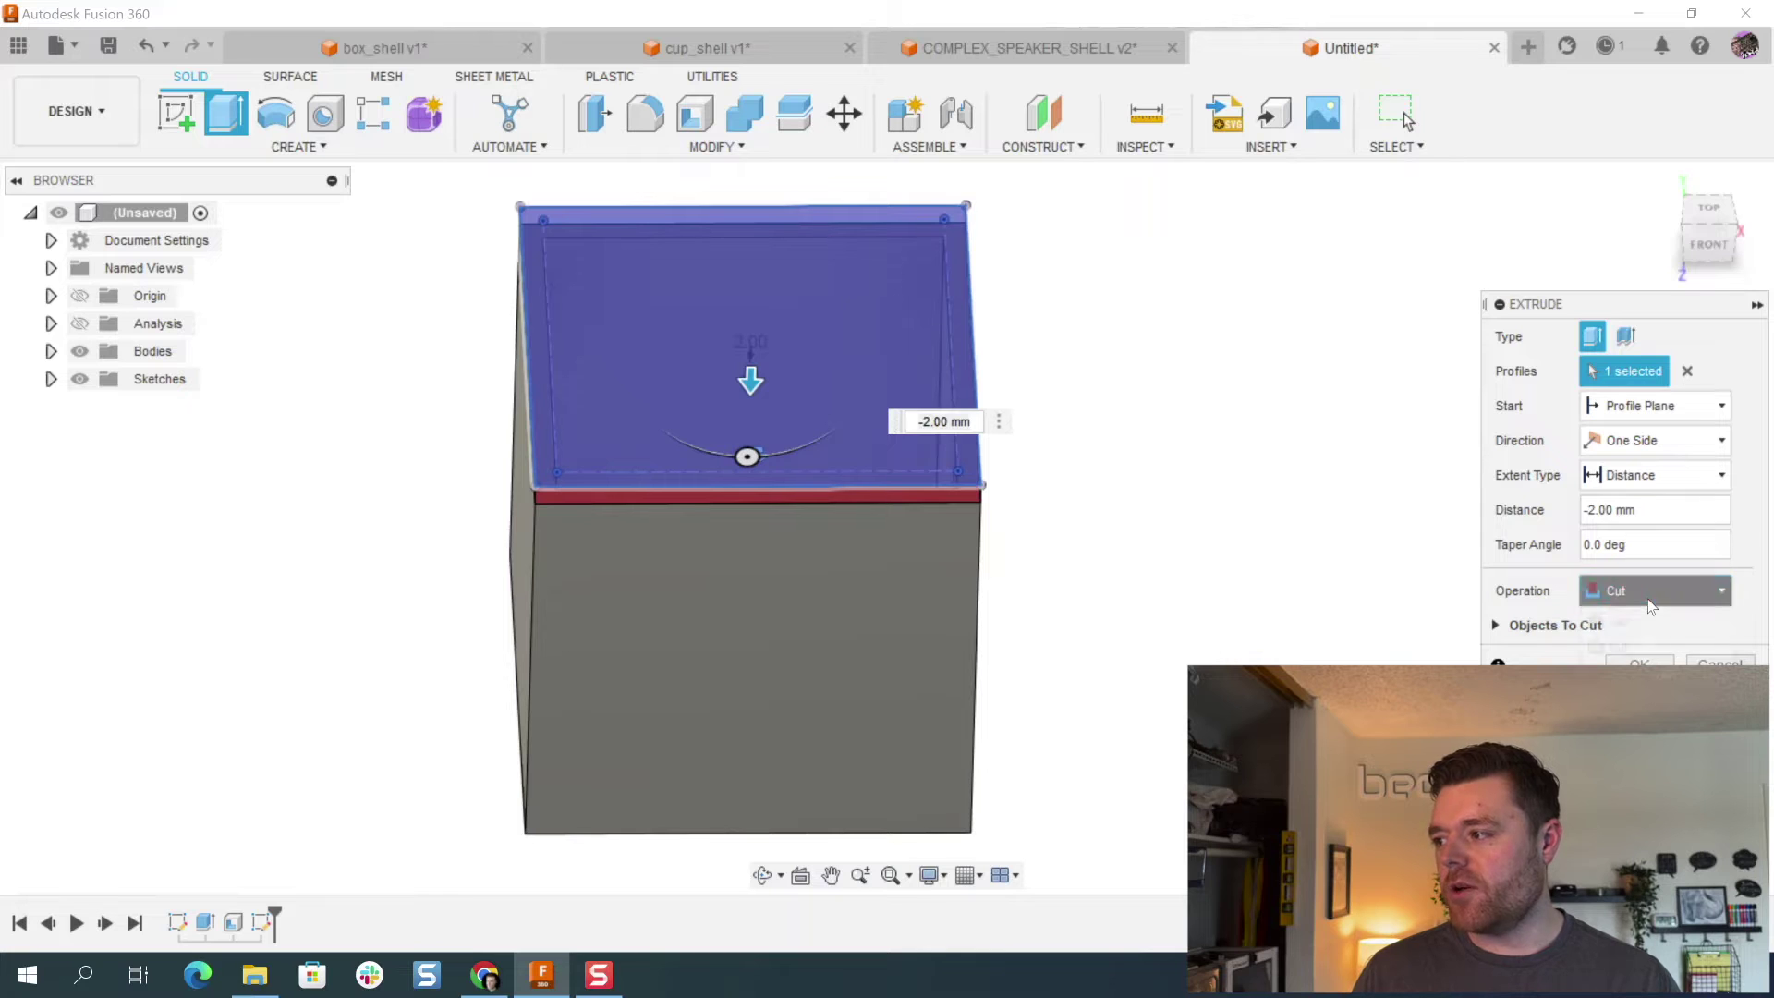
pyautogui.click(1635, 618)
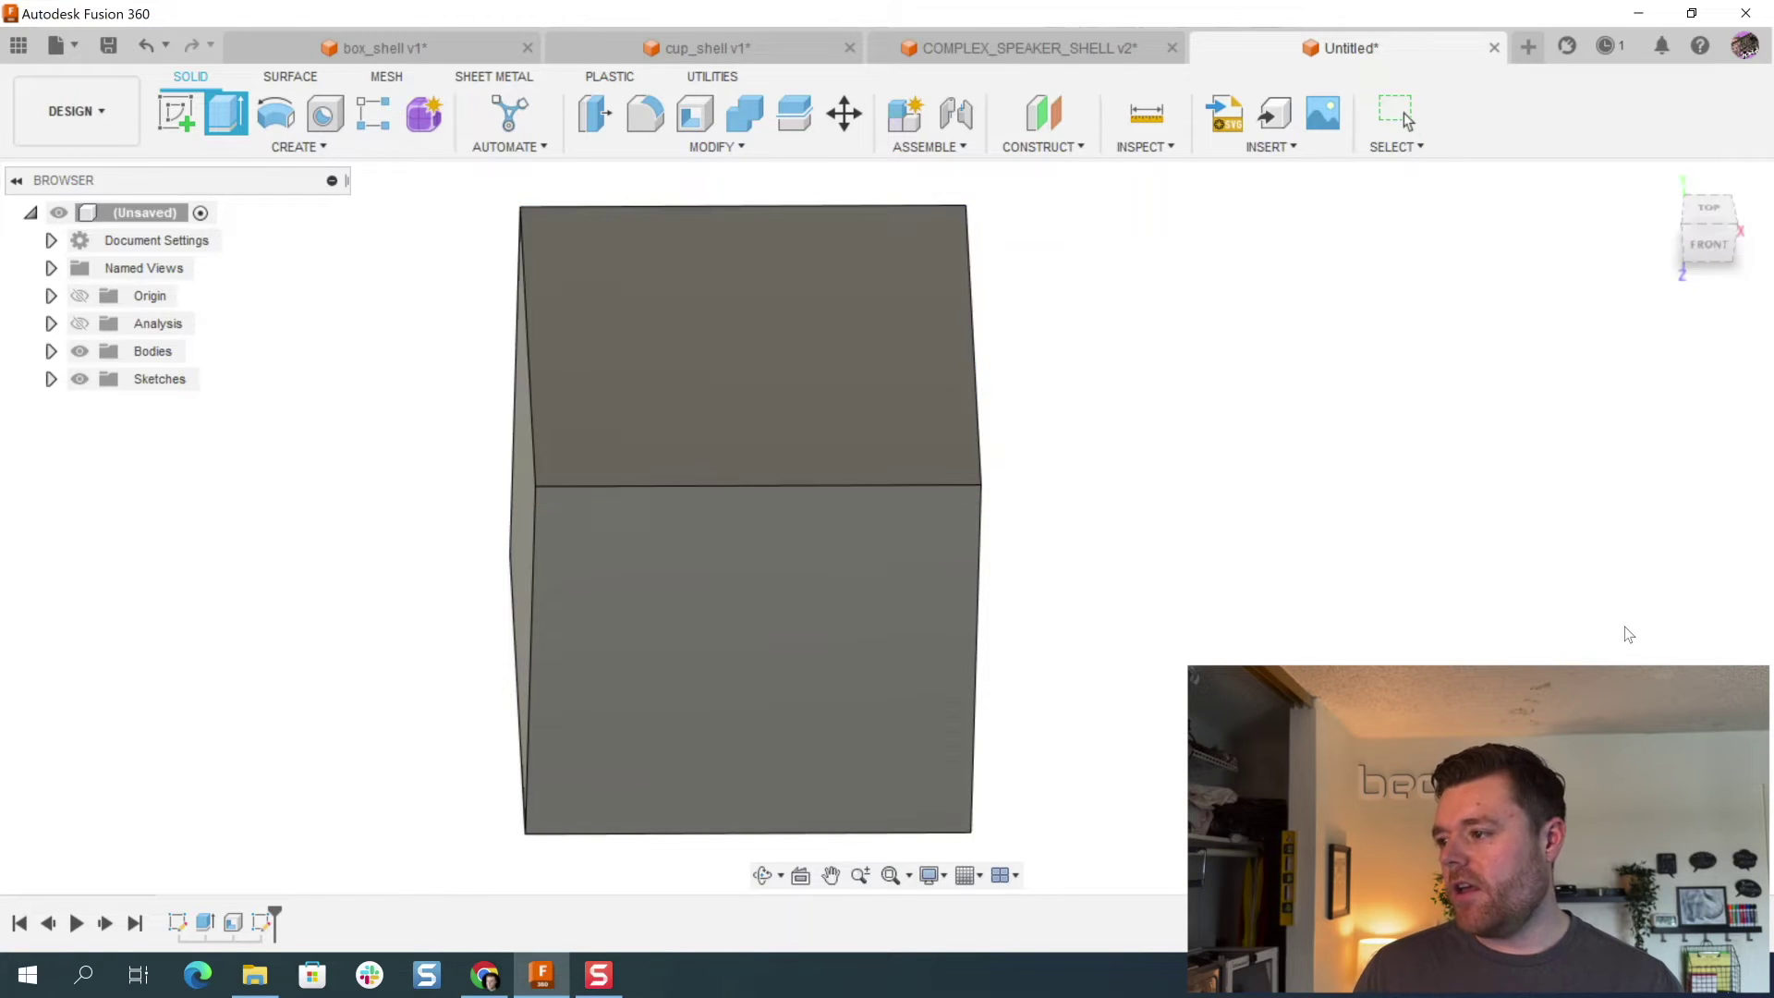
# Step: Show the section analysis again and examine the closed box's hollow interior from several angles
pyautogui.keyDown('shift'); pyautogui.moveTo(1164, 470); pyautogui.dragTo(721, 412, button='middle'); pyautogui.keyUp('shift')
pyautogui.click(81, 324)
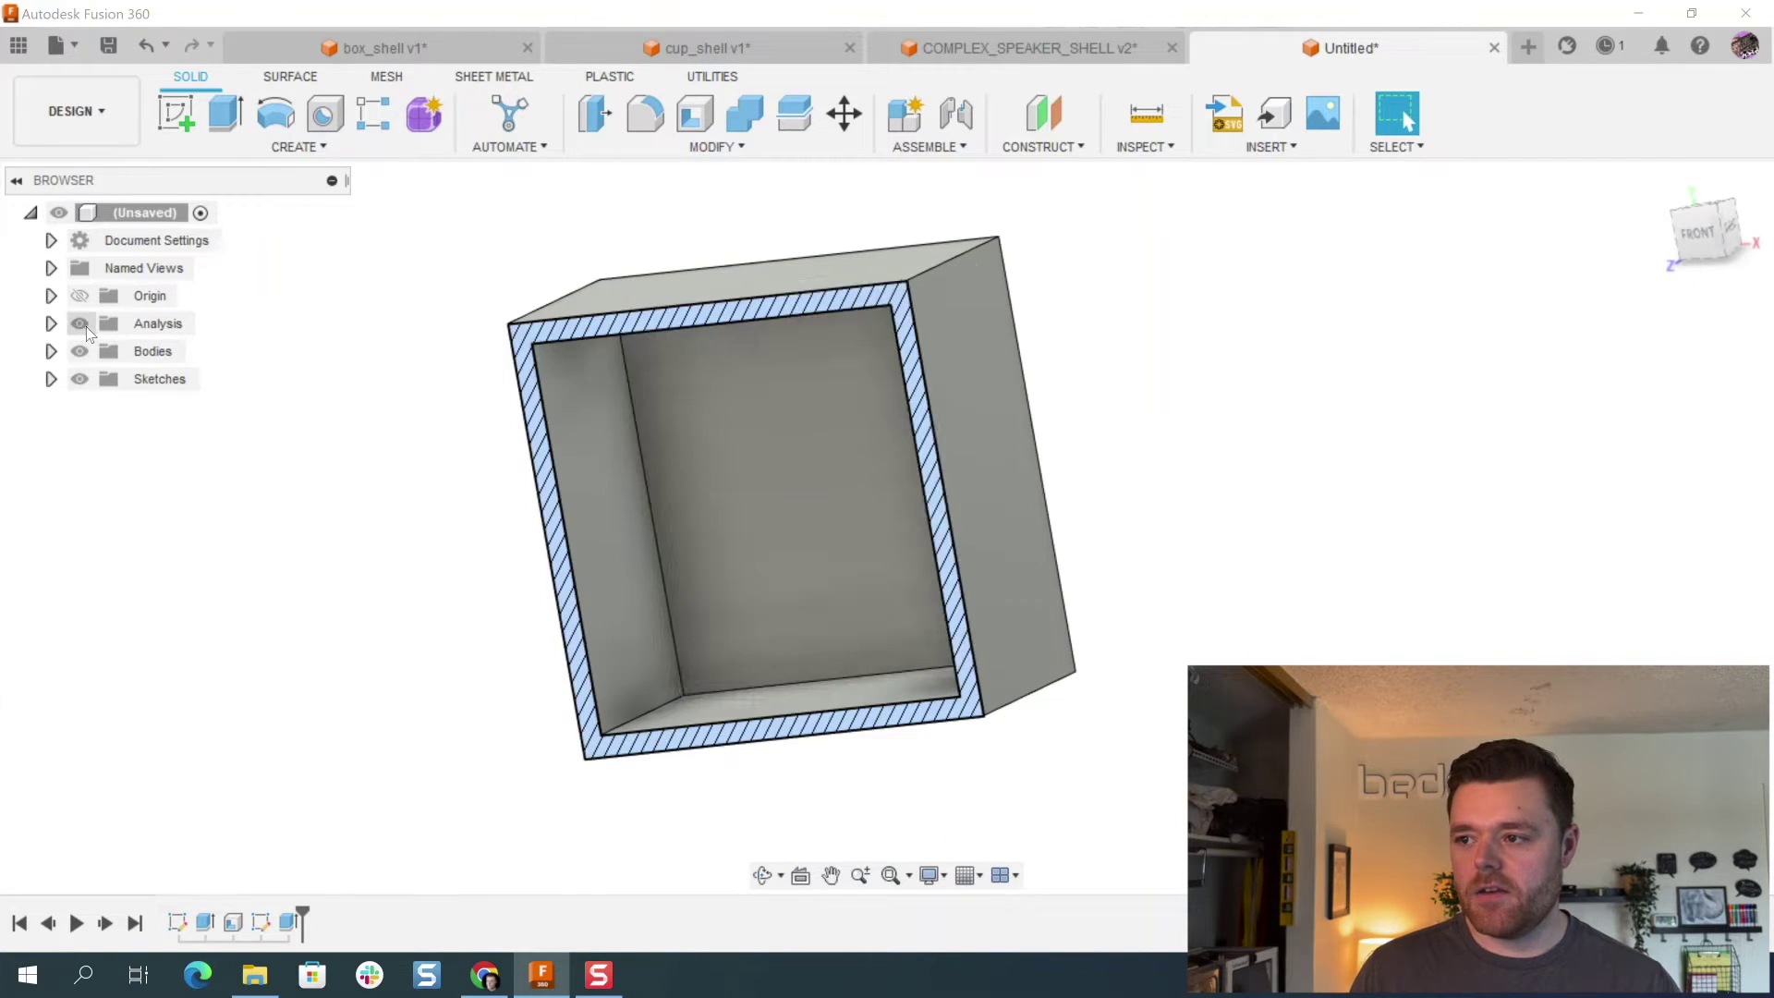
pyautogui.keyDown('shift'); pyautogui.moveTo(921, 397); pyautogui.dragTo(1082, 459, button='middle'); pyautogui.keyUp('shift')
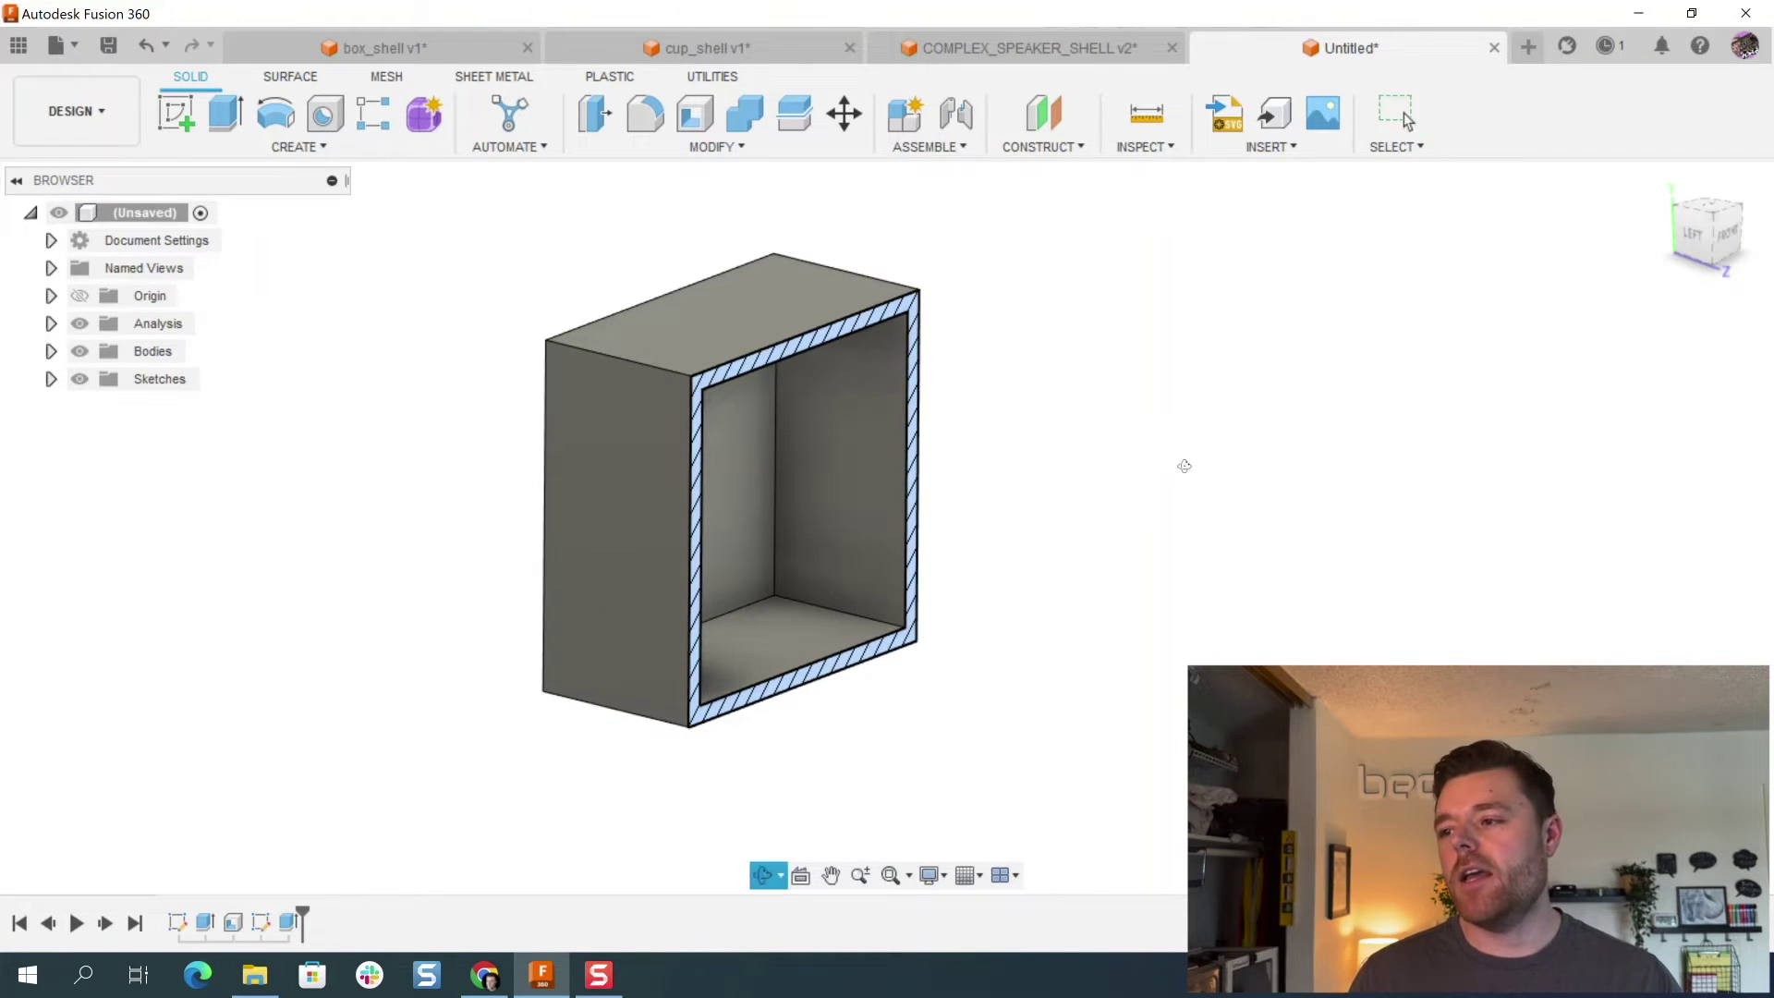
pyautogui.keyDown('shift'); pyautogui.moveTo(1181, 458); pyautogui.dragTo(1192, 451, button='middle'); pyautogui.keyUp('shift')
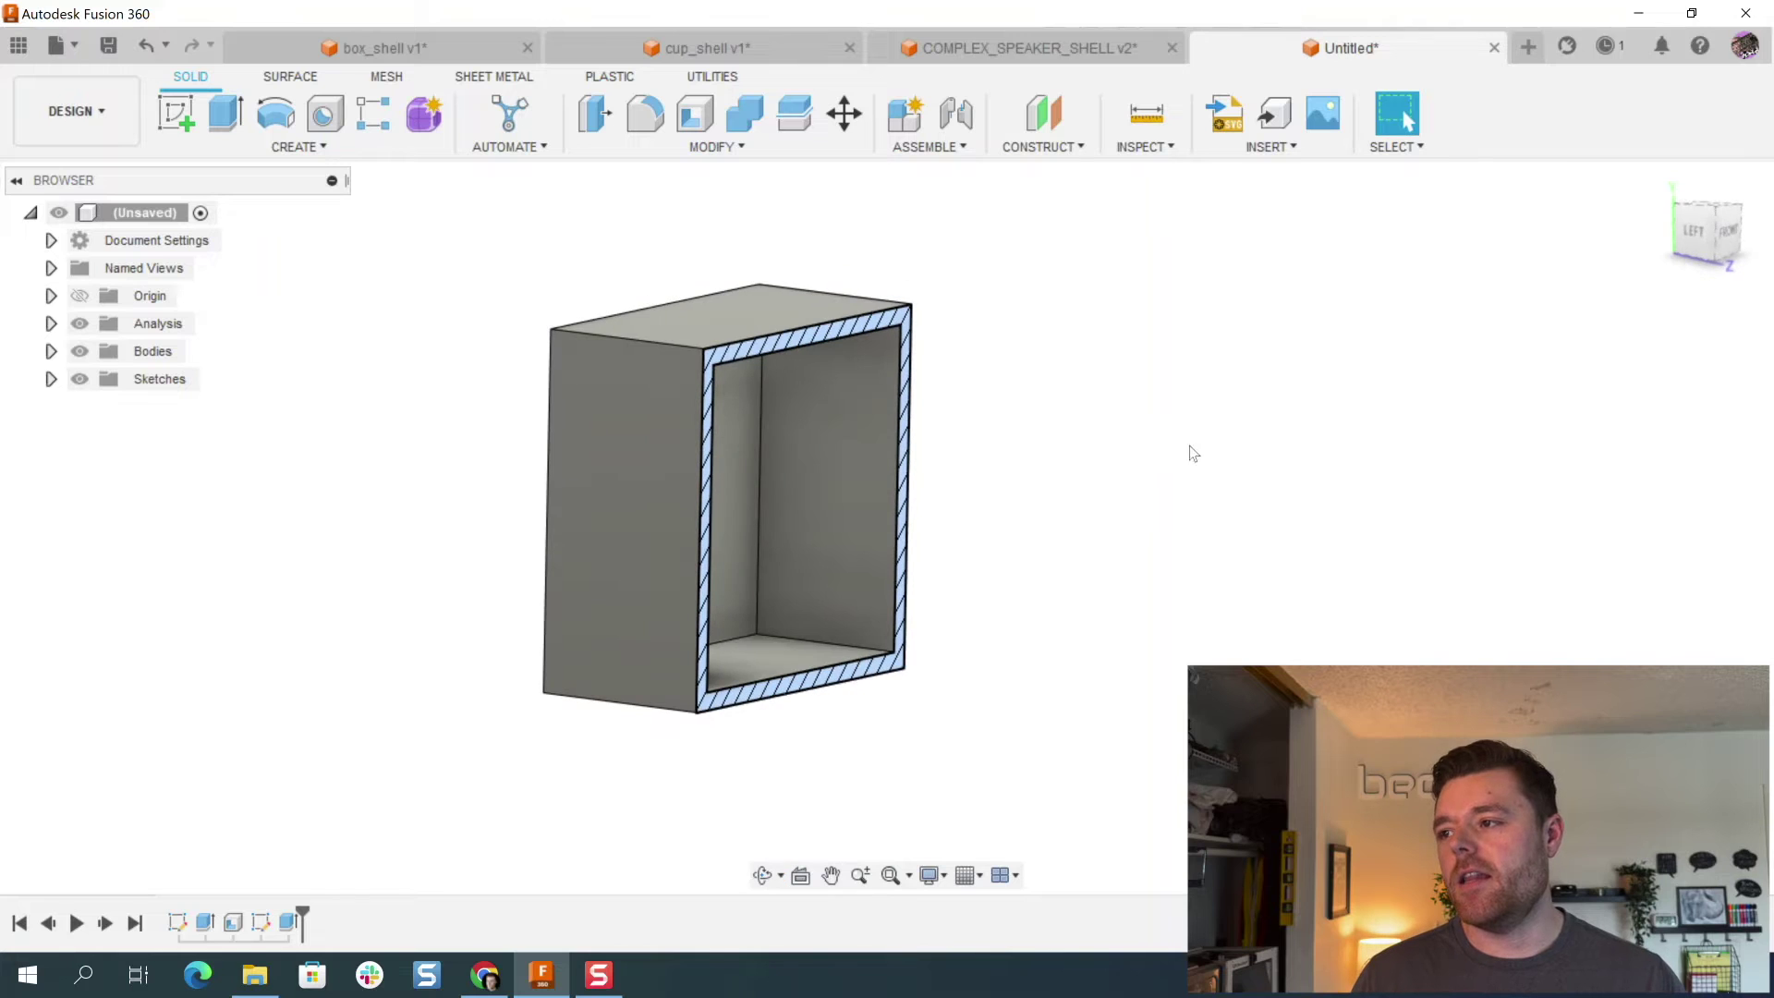
# Step: Create a construction plane offset from the box's top face down to about its mid-height
pyautogui.click(1051, 107)
pyautogui.click(748, 305)
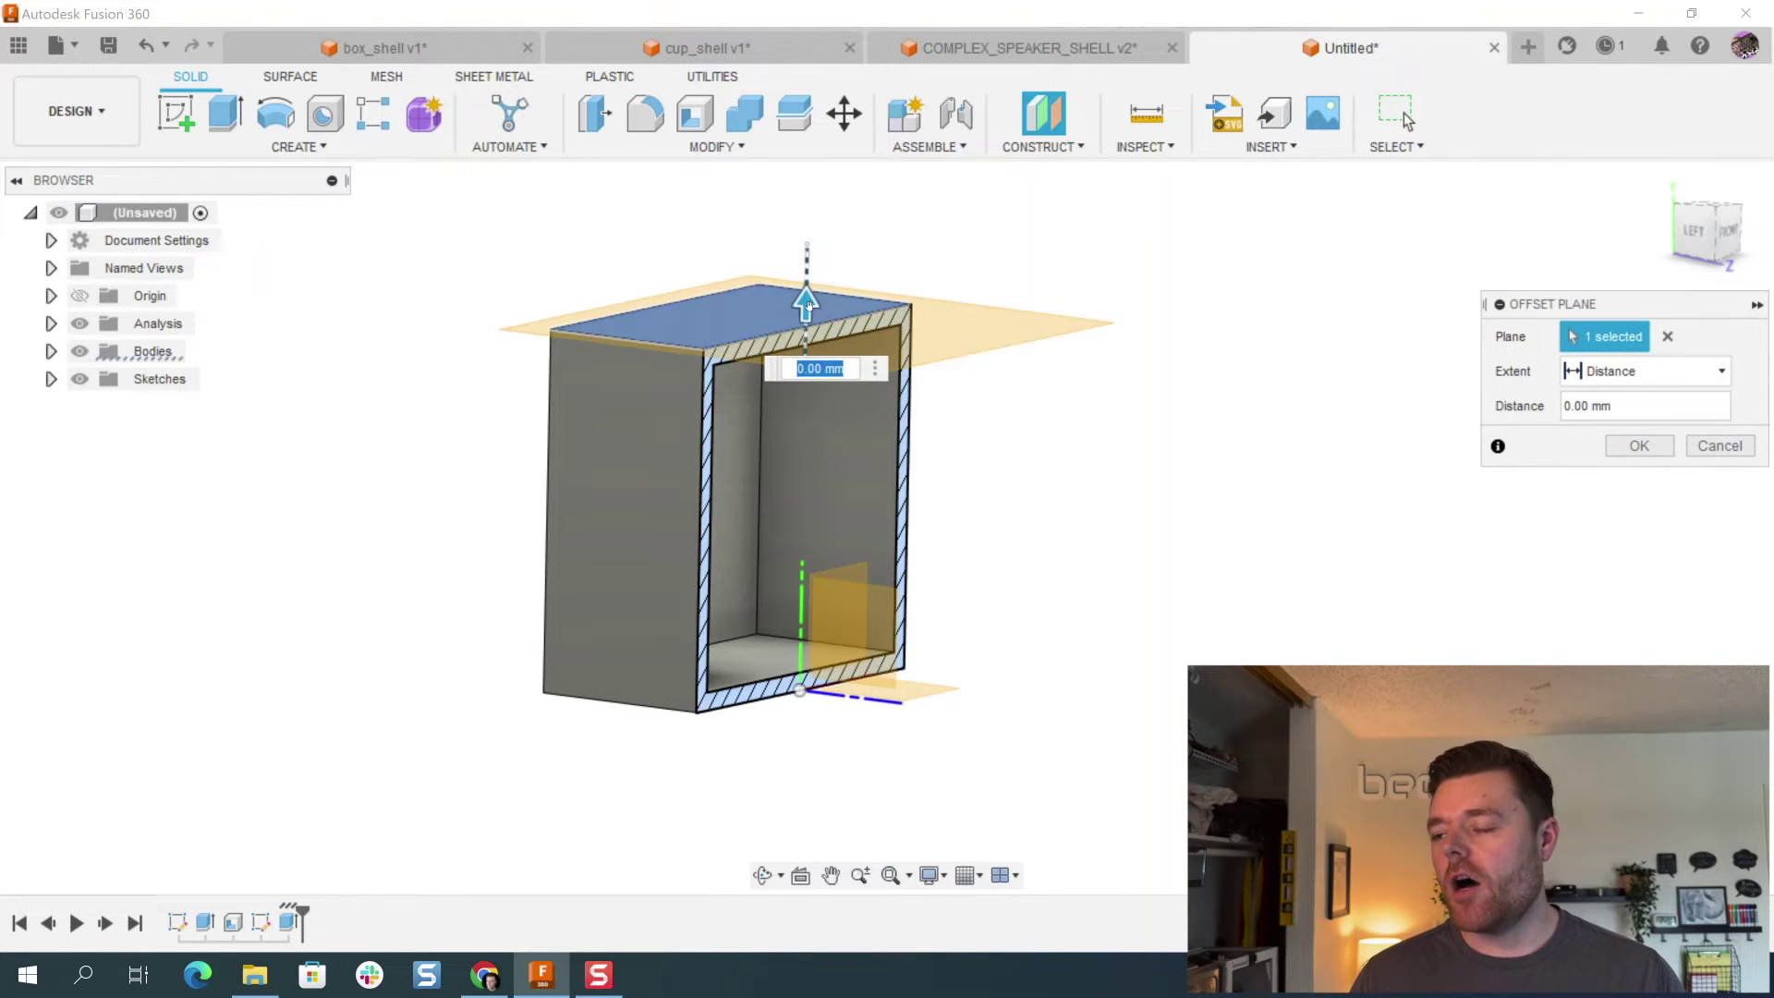
pyautogui.moveTo(808, 305); pyautogui.dragTo(800, 487)
pyautogui.click(1639, 445)
pyautogui.keyDown('shift'); pyautogui.moveTo(1229, 388); pyautogui.dragTo(1178, 370, button='middle'); pyautogui.keyUp('shift')
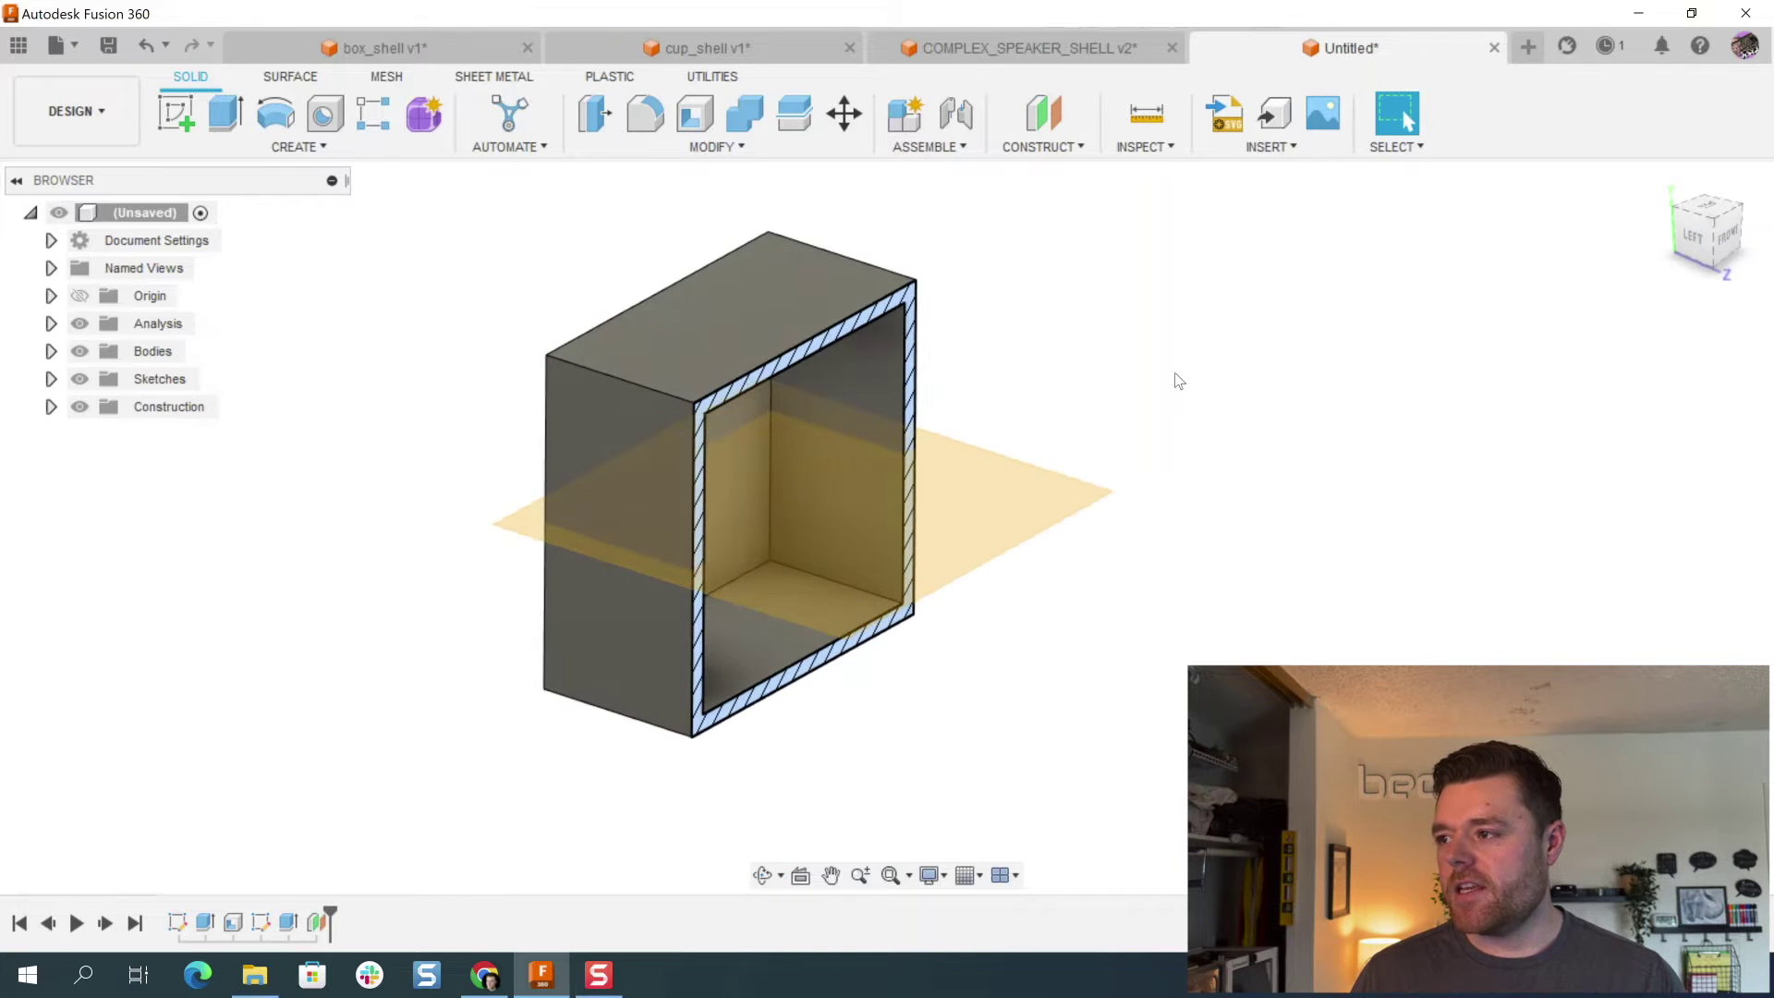
# Step: Split the closed box body into upper and lower halves with the mid-height offset plane
pyautogui.click(730, 146)
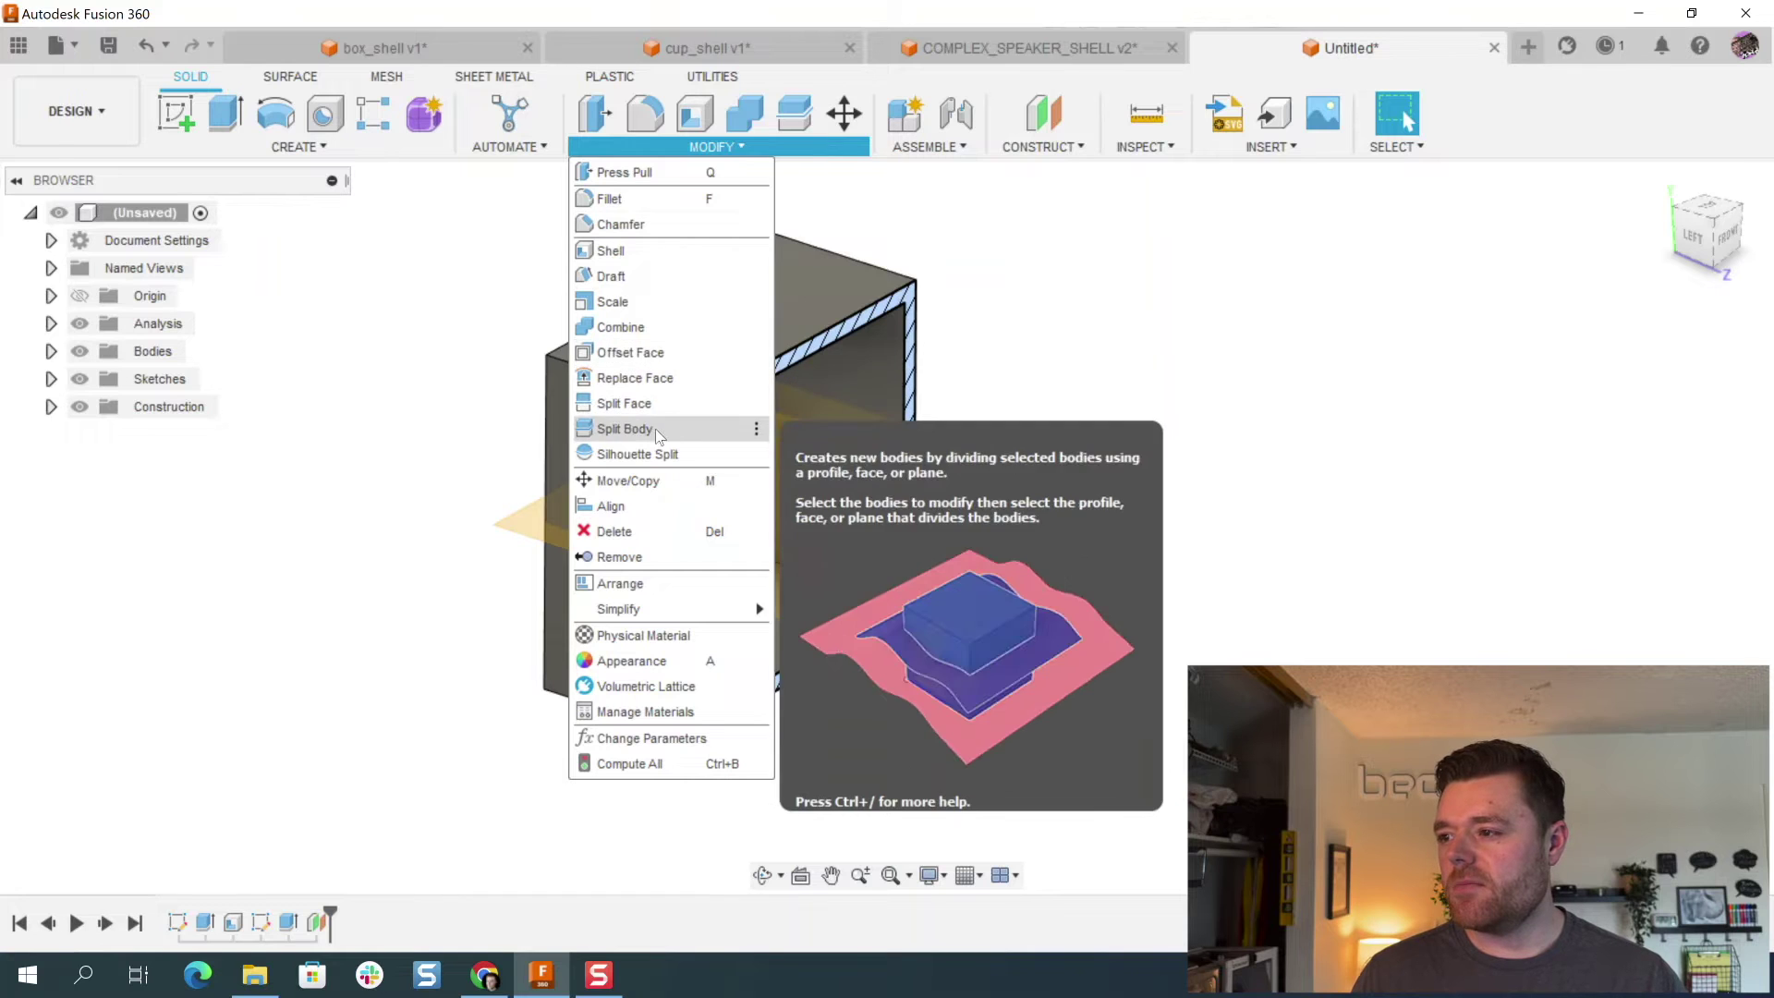
pyautogui.click(628, 429)
pyautogui.click(720, 286)
pyautogui.click(1063, 494)
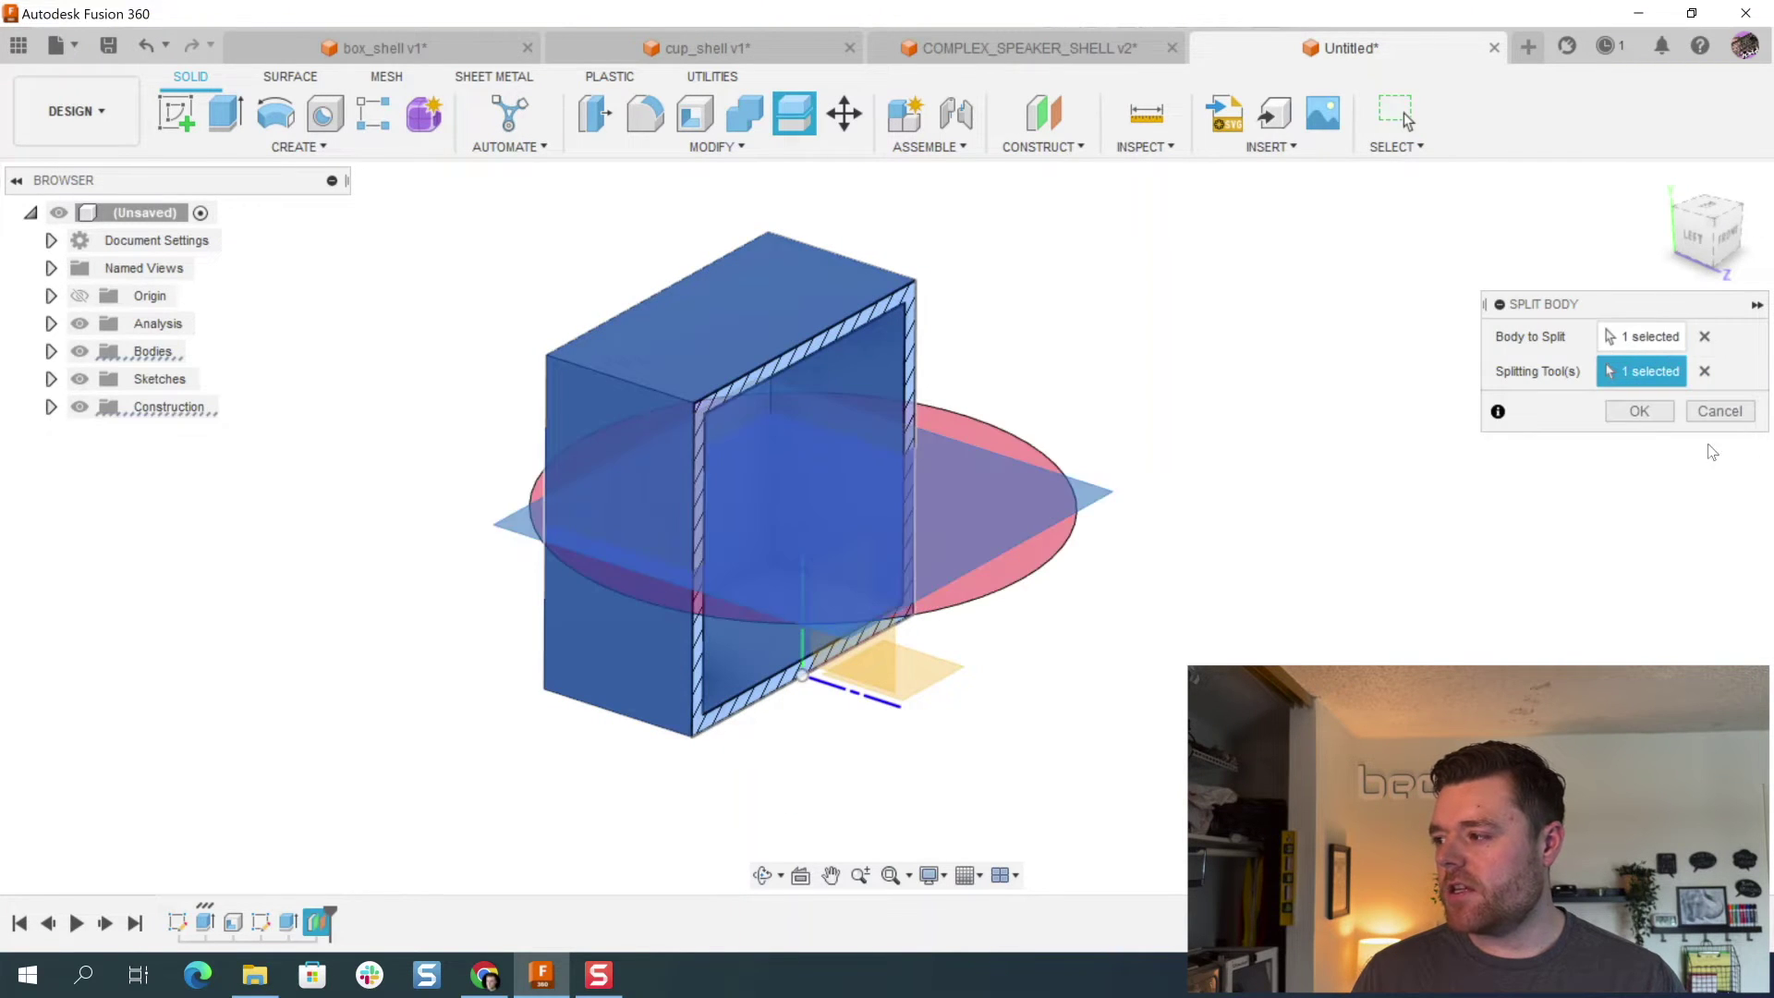
pyautogui.click(1638, 410)
pyautogui.keyDown('shift'); pyautogui.moveTo(1239, 434); pyautogui.dragTo(1068, 389, button='middle'); pyautogui.keyUp('shift')
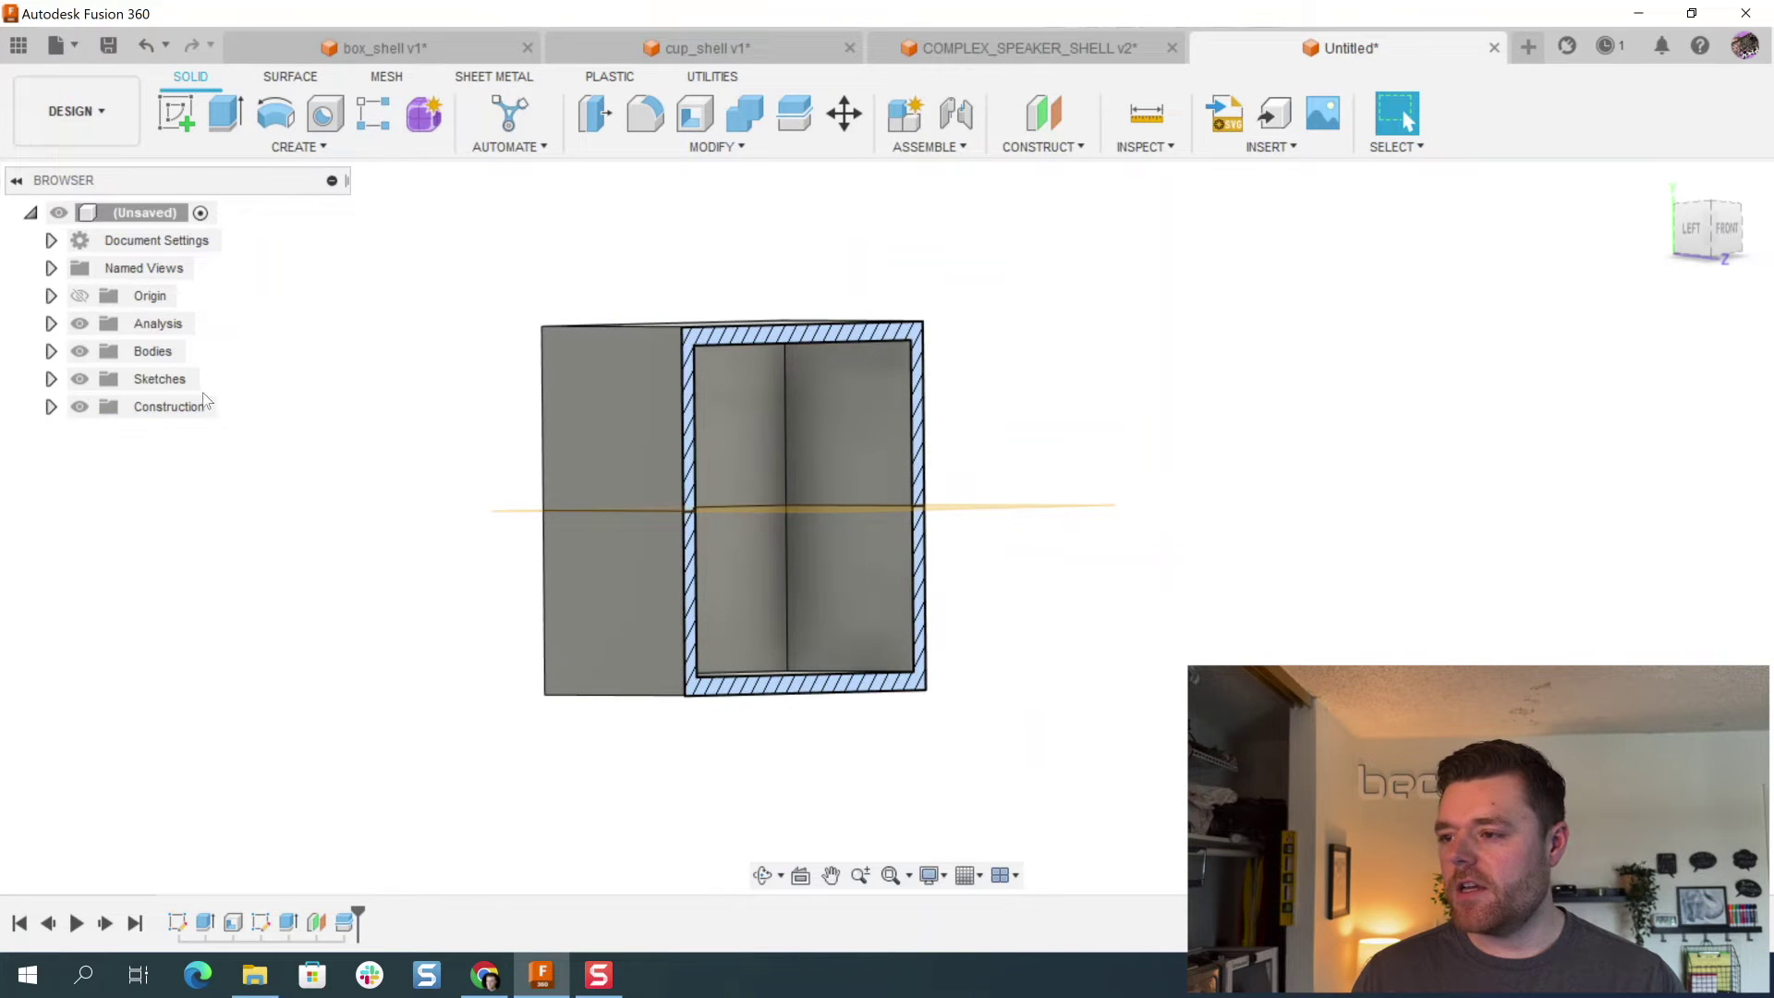
# Step: Hide the construction plane, and temporarily hide the lower body to examine the hollow upper half
pyautogui.click(79, 407)
pyautogui.keyDown('shift'); pyautogui.moveTo(804, 443); pyautogui.dragTo(887, 375, button='middle'); pyautogui.keyUp('shift')
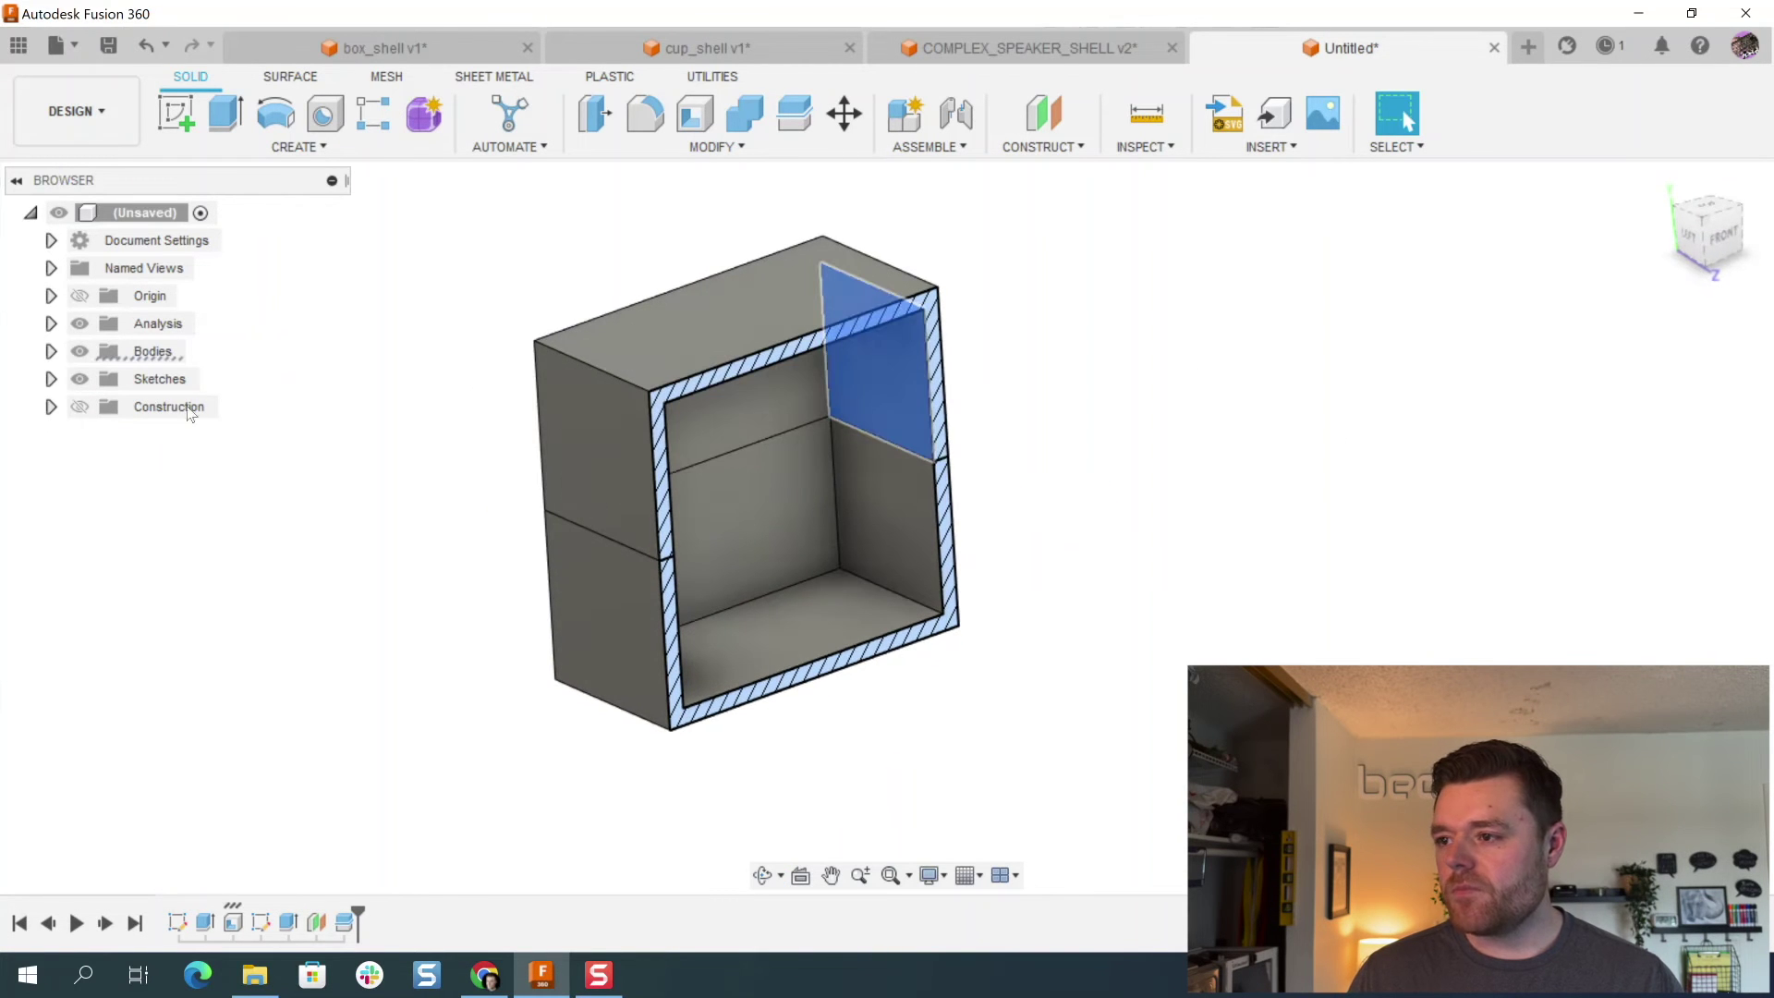
pyautogui.click(51, 351)
pyautogui.click(99, 379)
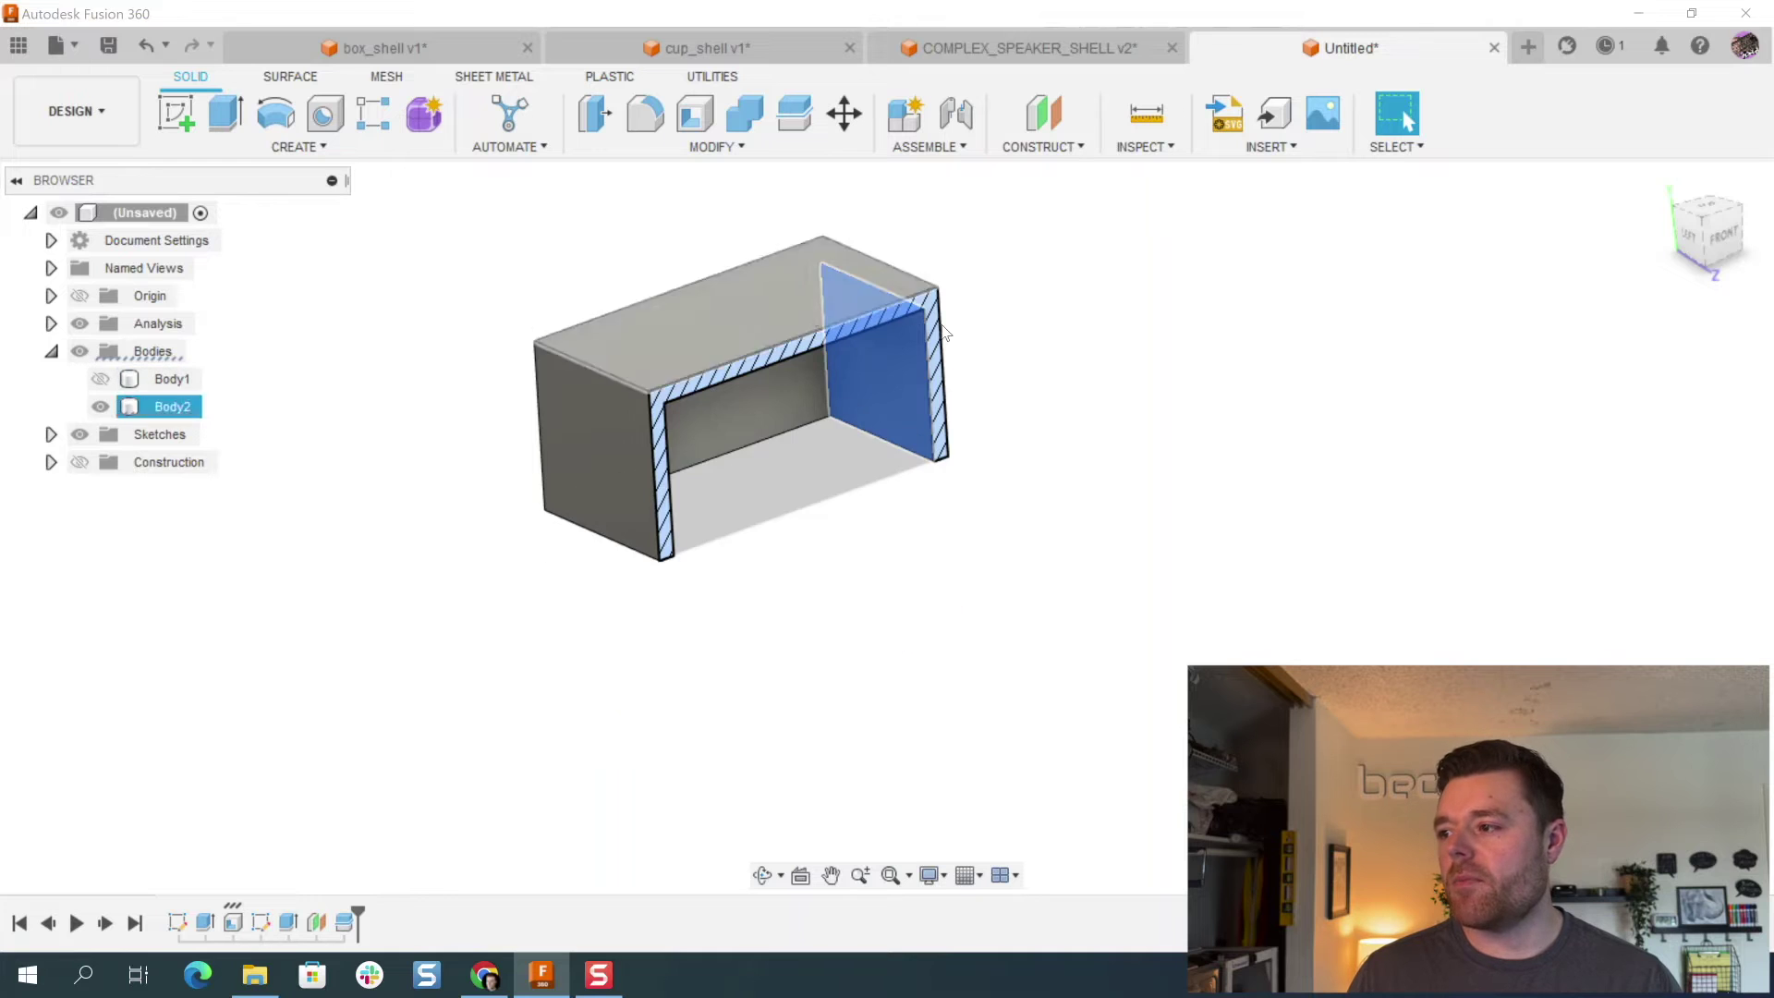
pyautogui.keyDown('shift'); pyautogui.moveTo(1035, 354); pyautogui.dragTo(992, 446, button='middle'); pyautogui.keyUp('shift')
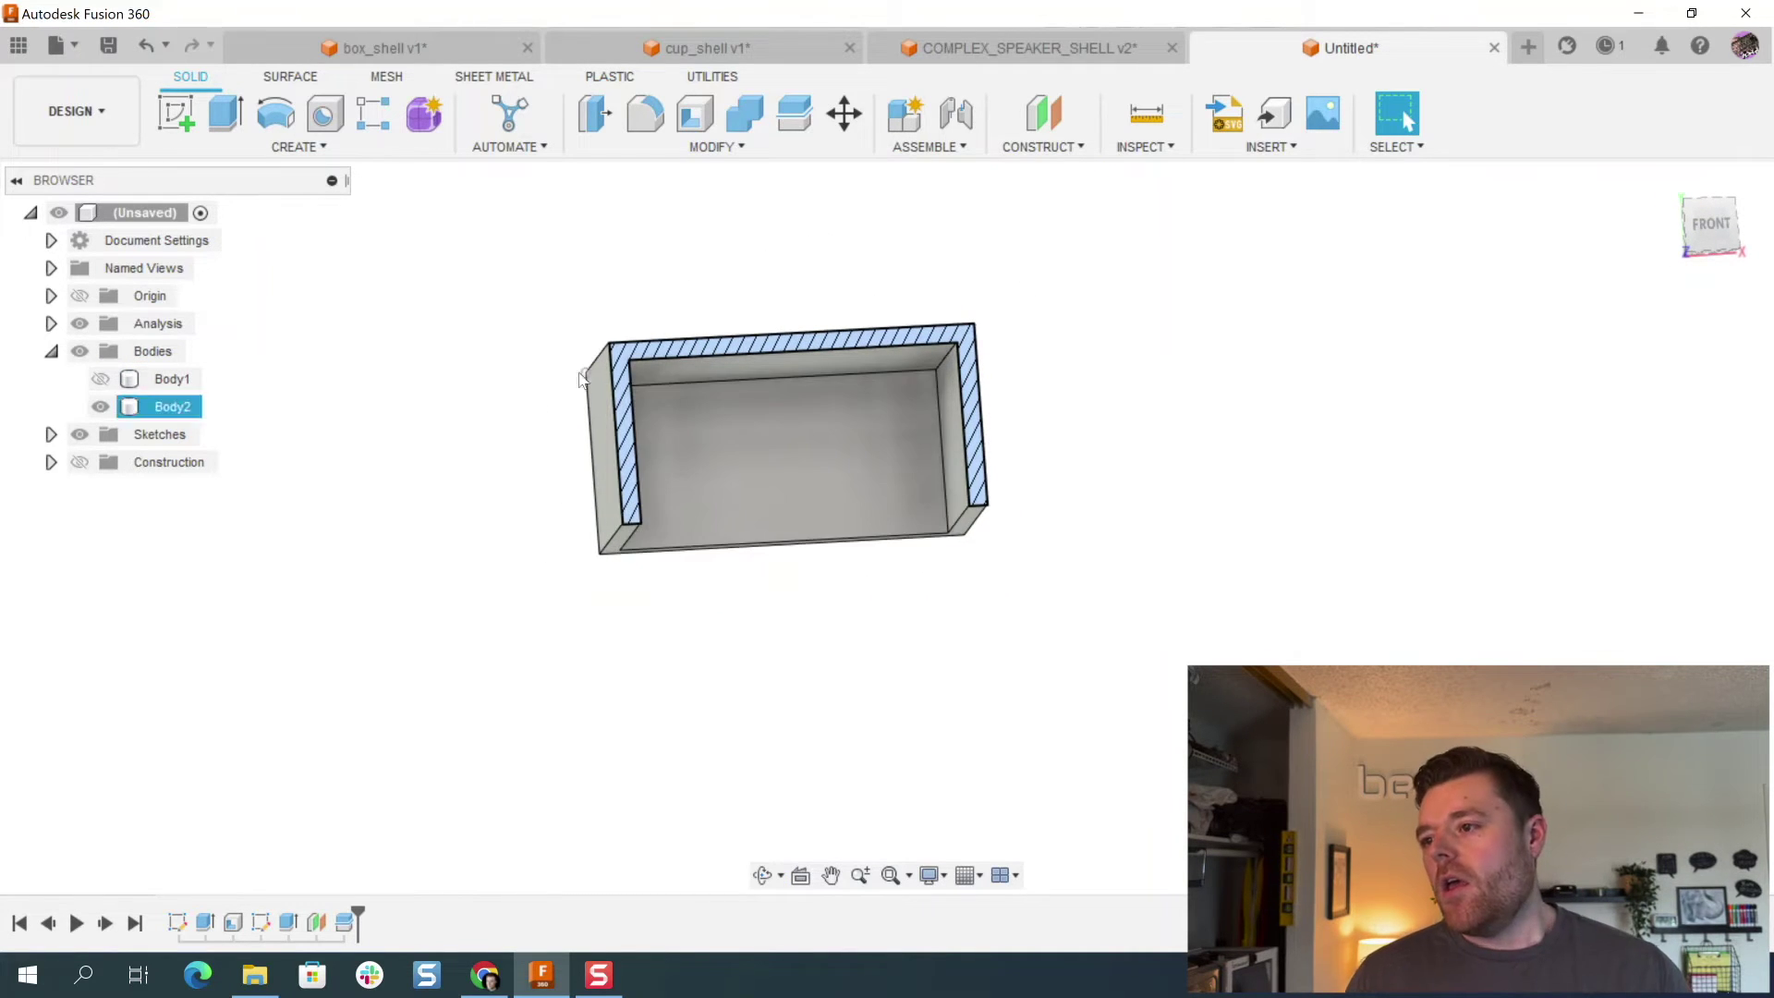
pyautogui.click(99, 378)
pyautogui.keyDown('shift'); pyautogui.moveTo(332, 388); pyautogui.dragTo(386, 778, button='middle'); pyautogui.keyUp('shift')
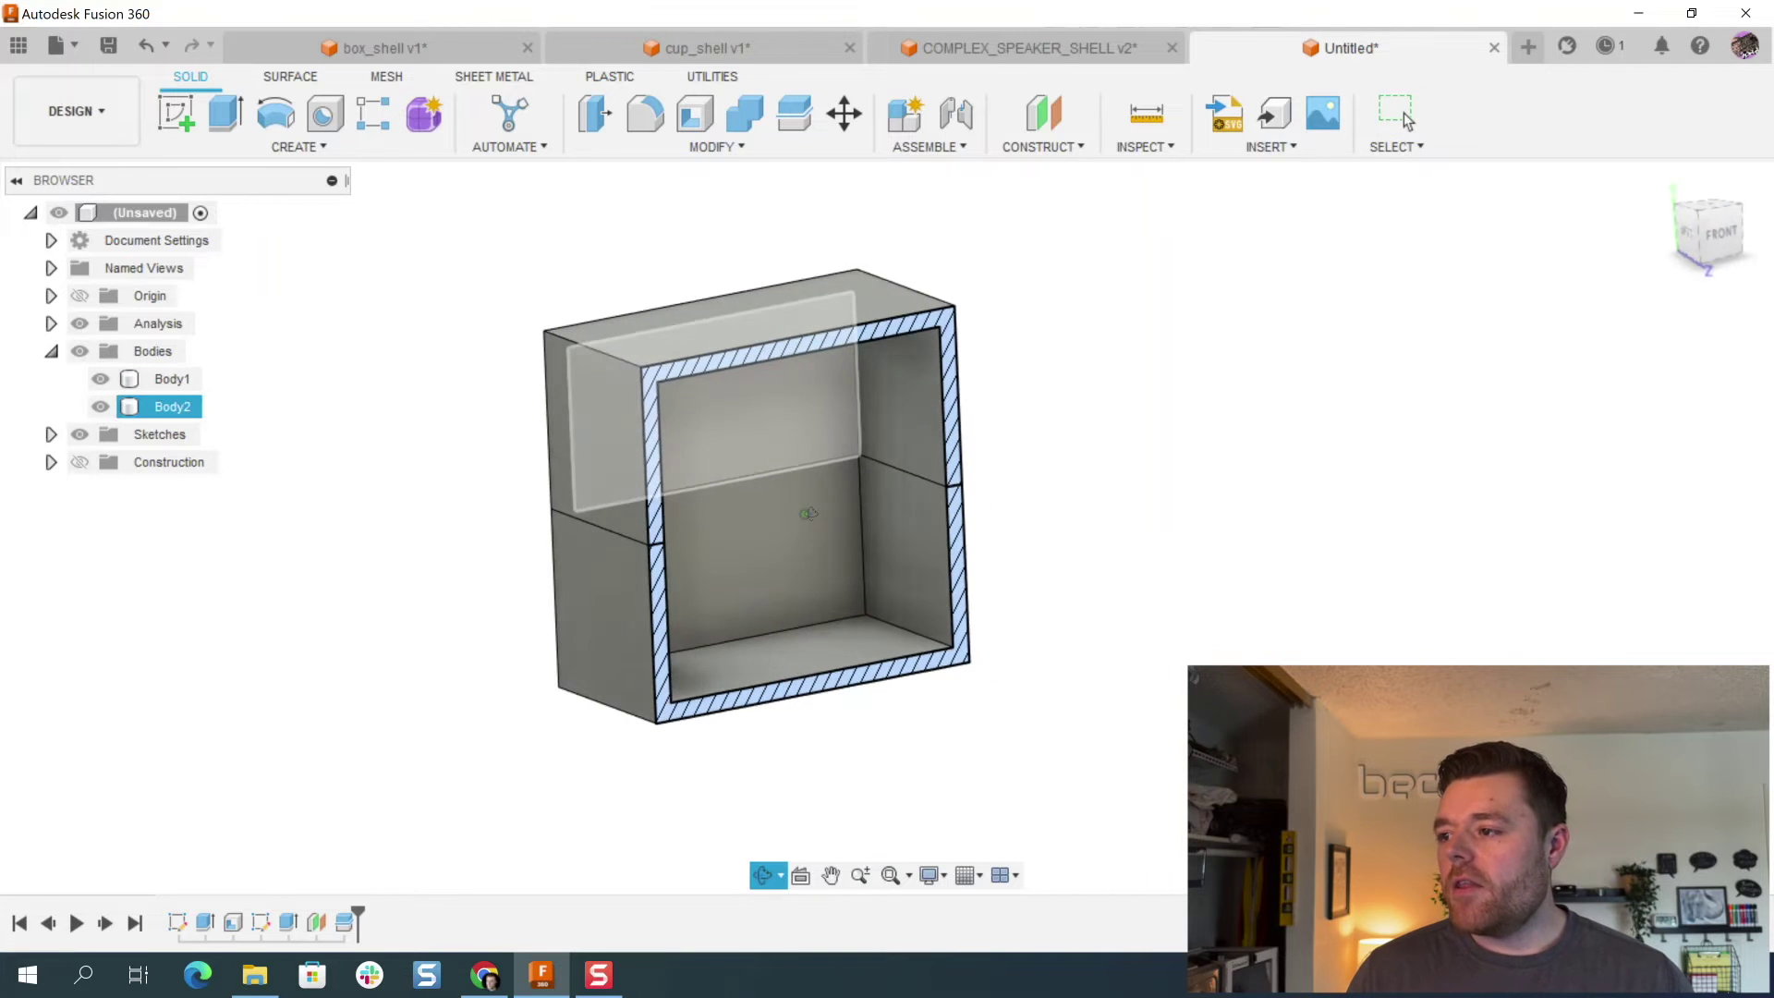
# Step: Roll the timeline back to just after the cube's extrusion and hide the section analysis
pyautogui.moveTo(357, 910); pyautogui.dragTo(219, 905)
pyautogui.keyDown('shift'); pyautogui.moveTo(637, 638); pyautogui.dragTo(590, 554, button='middle'); pyautogui.keyUp('shift')
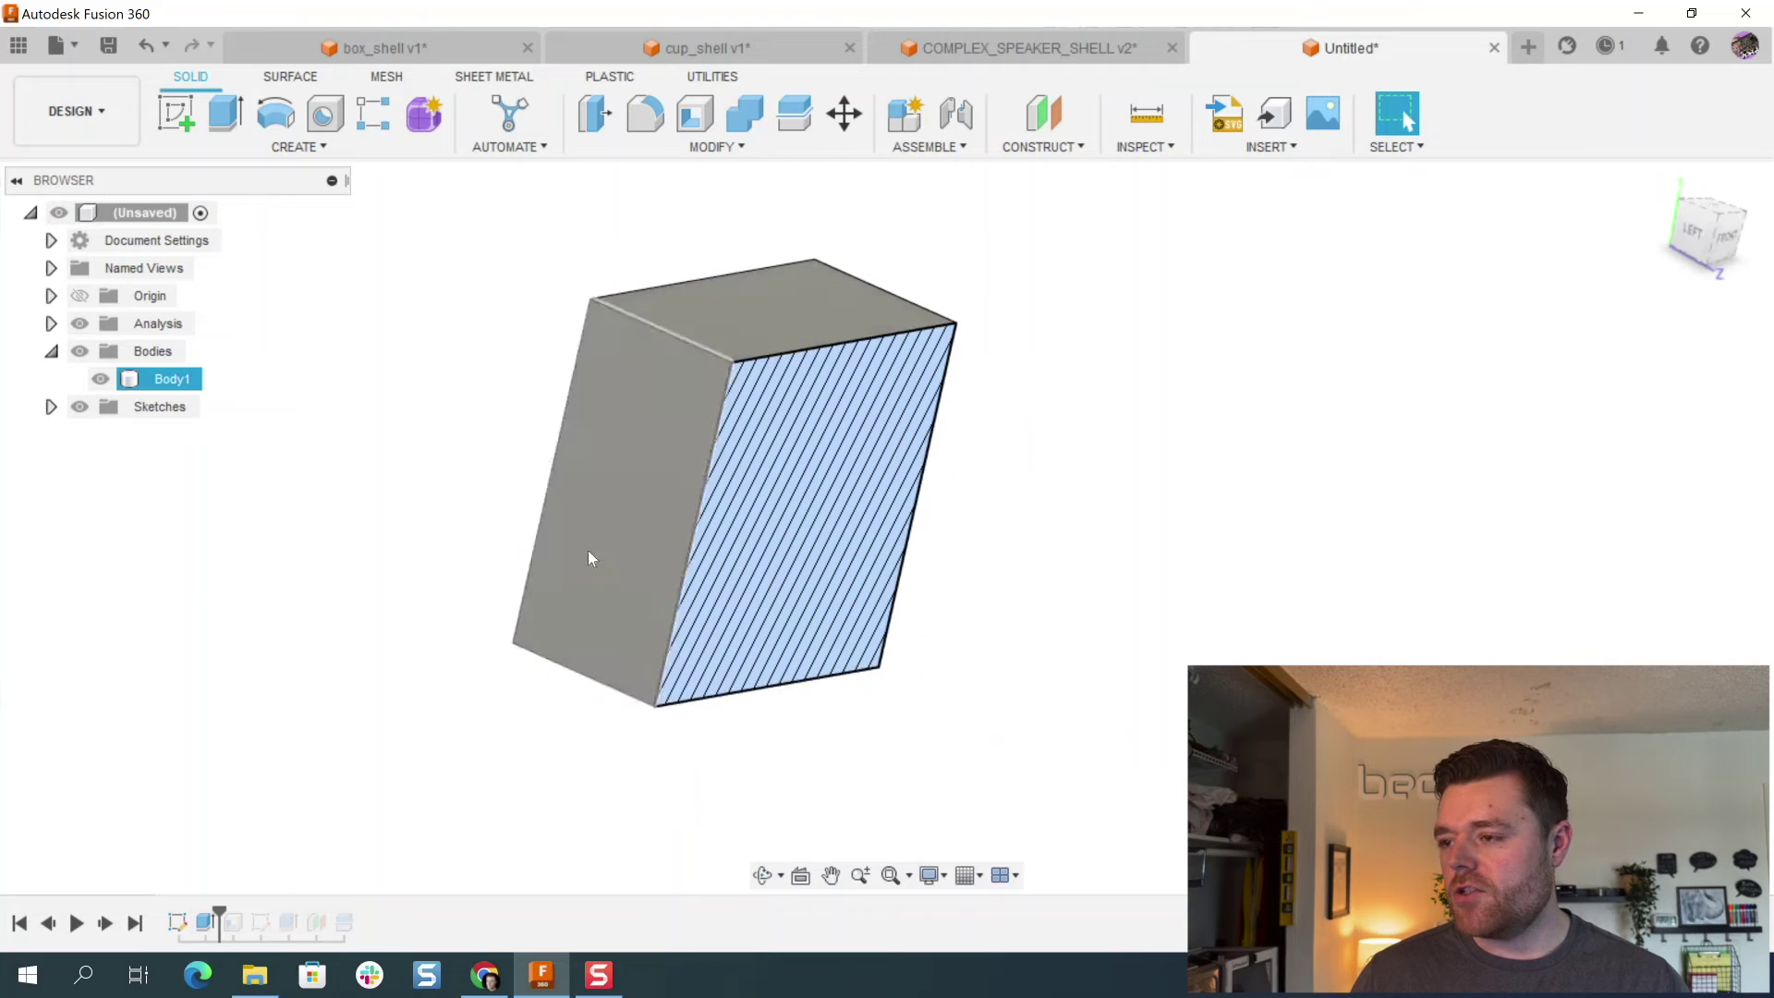
pyautogui.click(80, 323)
pyautogui.keyDown('shift'); pyautogui.moveTo(400, 287); pyautogui.dragTo(487, 384, button='middle'); pyautogui.keyUp('shift')
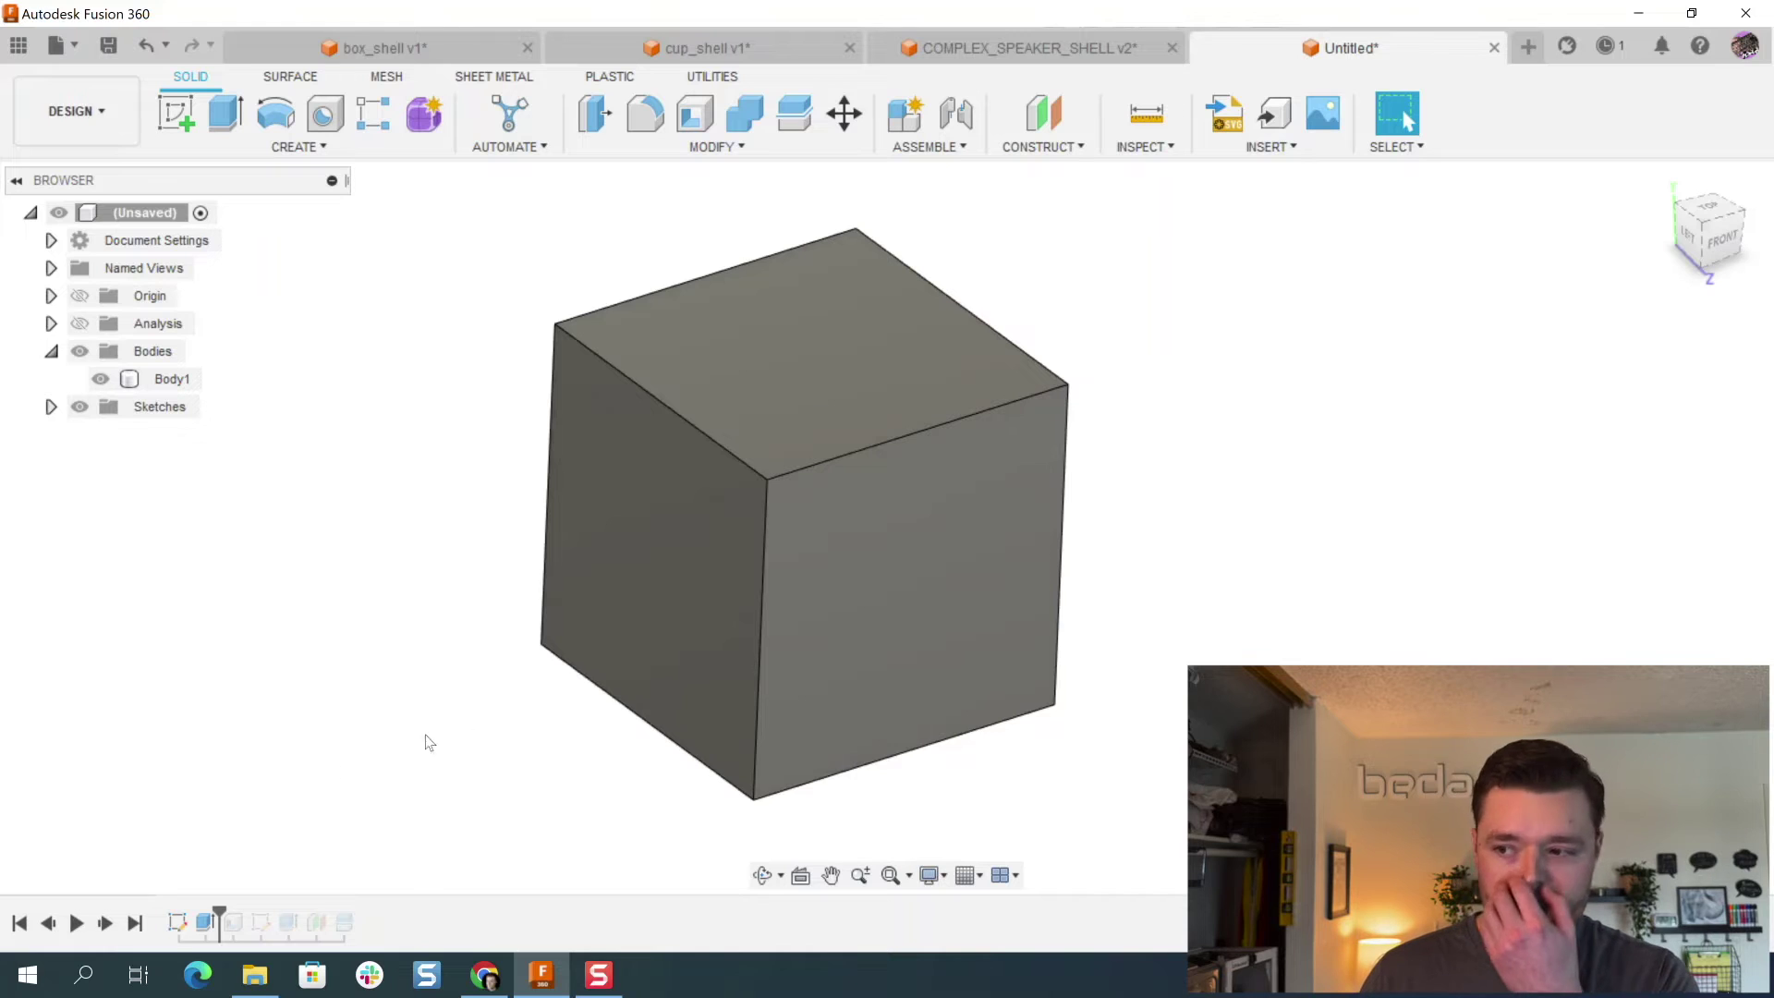
pyautogui.moveTo(220, 913)
pyautogui.mouseDown()
pyautogui.moveTo(244, 913)
pyautogui.moveTo(219, 913)
pyautogui.mouseUp()
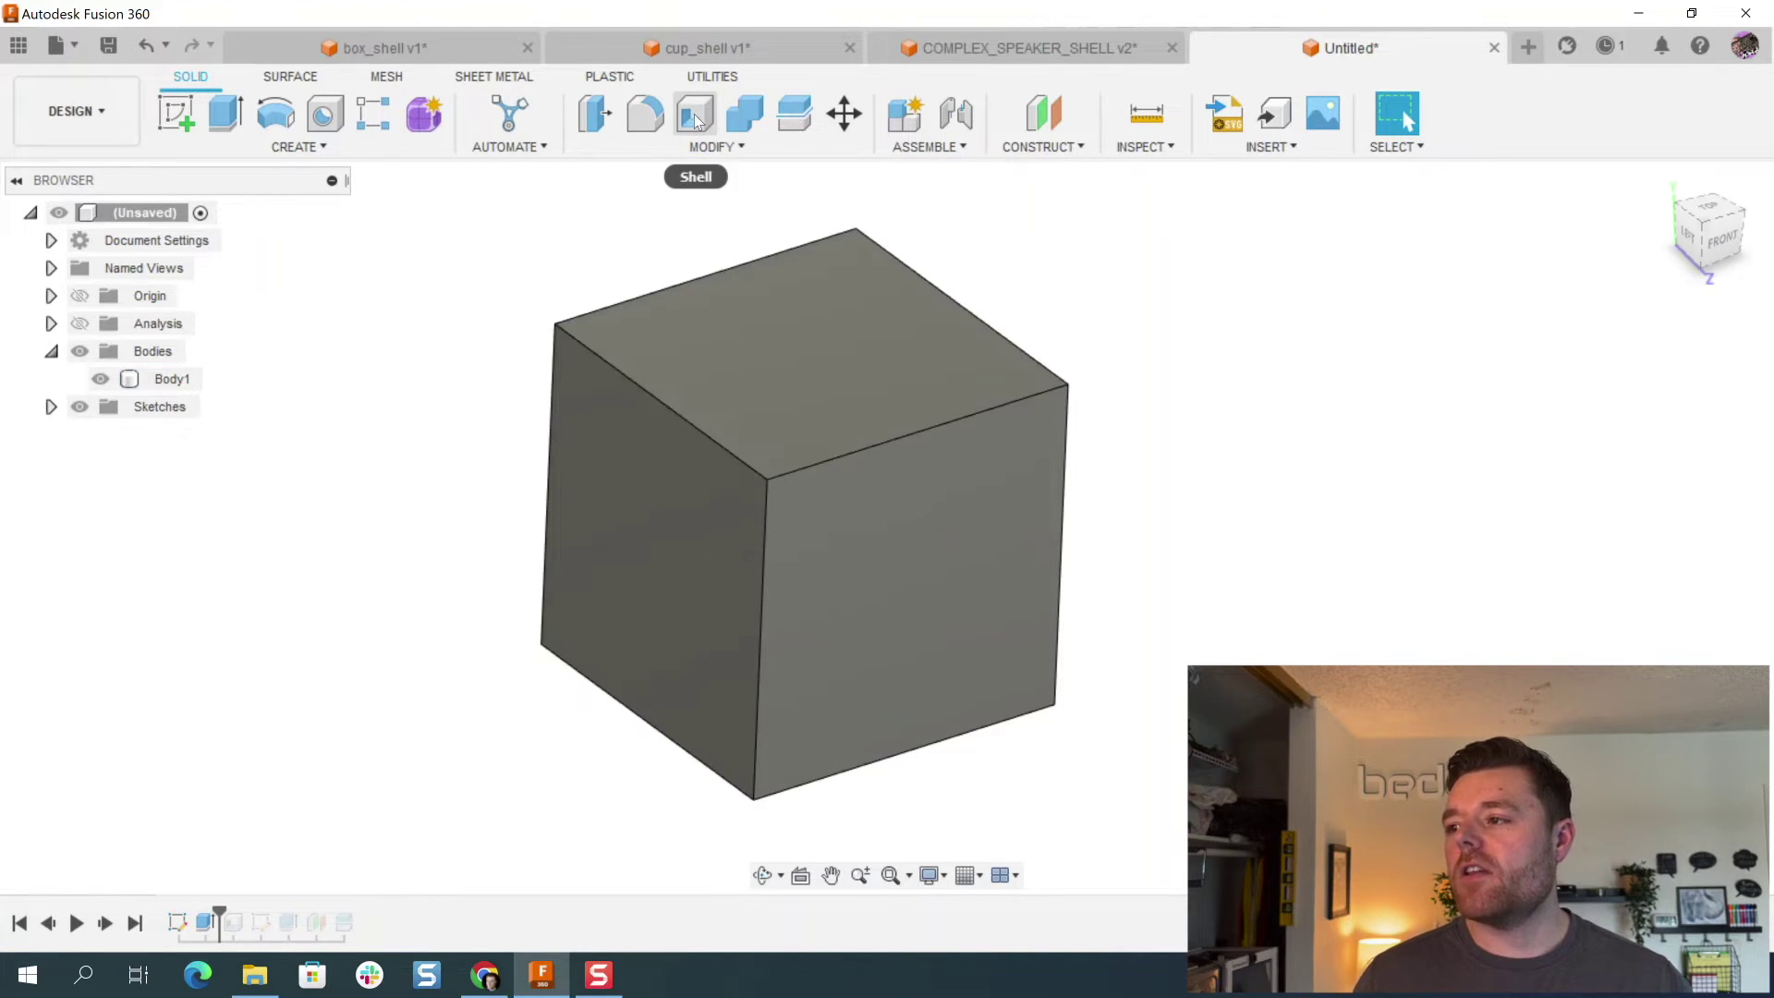
# Step: Shell the whole cube body with the direction set to Inside, leaving no face open
pyautogui.click(179, 377)
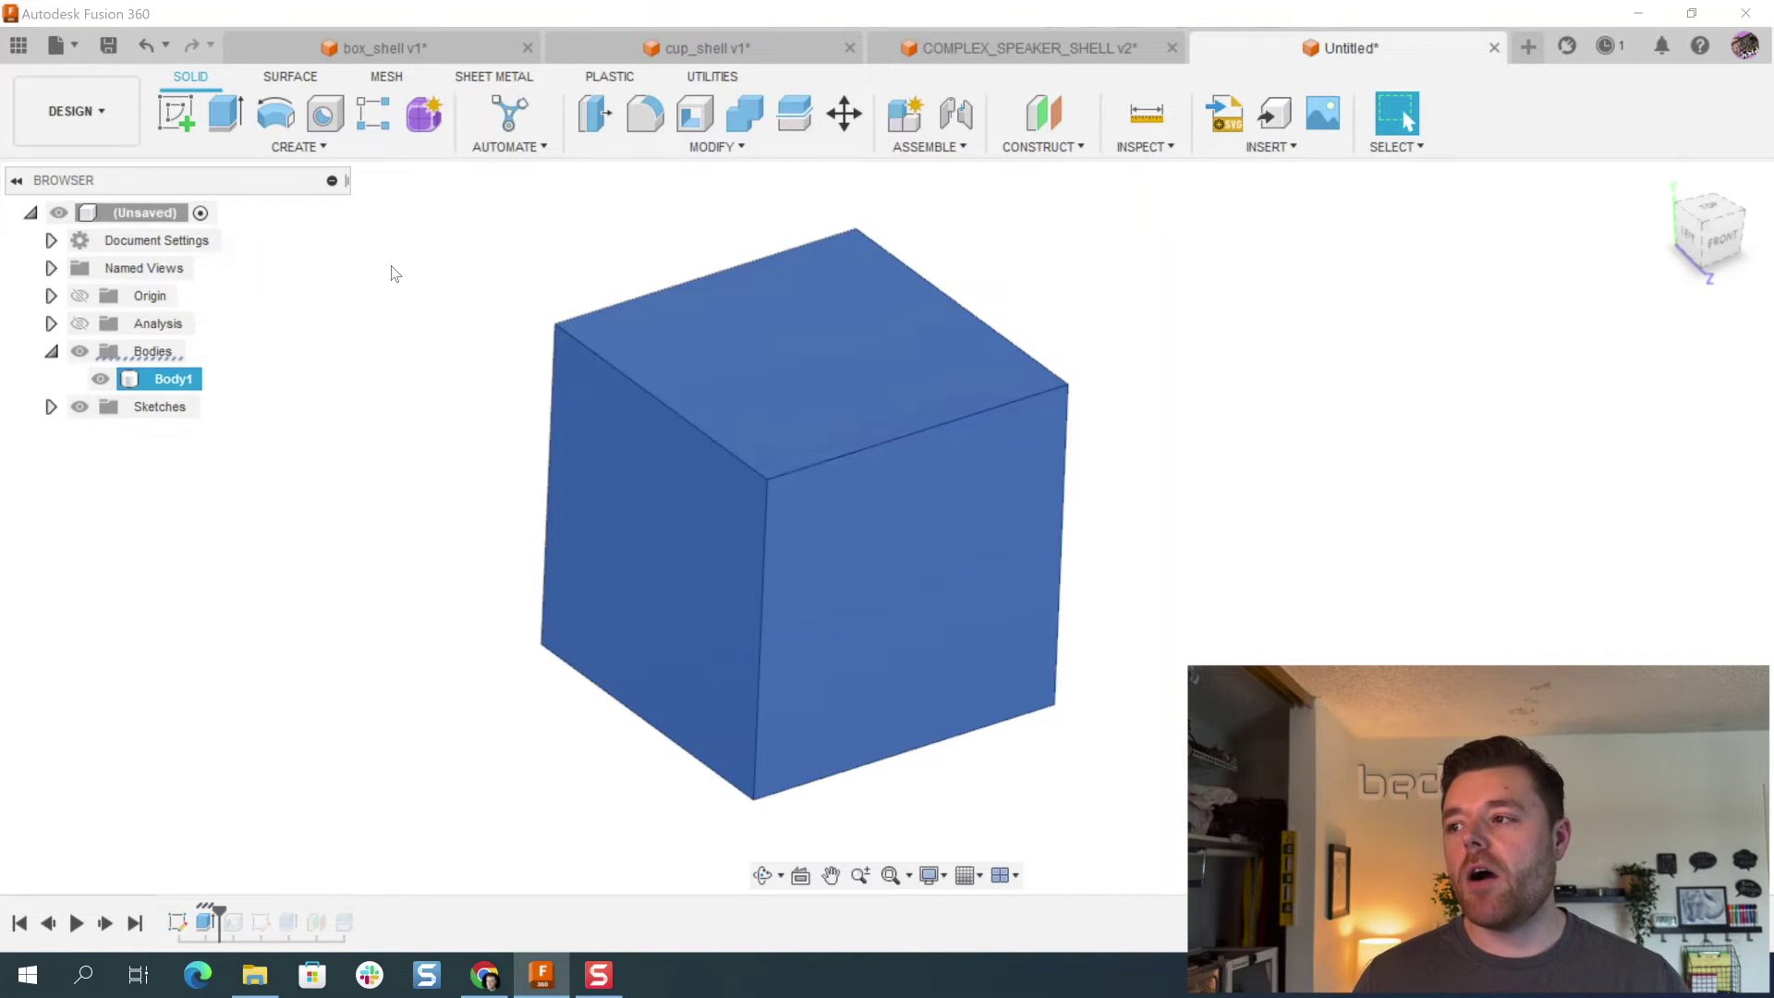
pyautogui.click(691, 117)
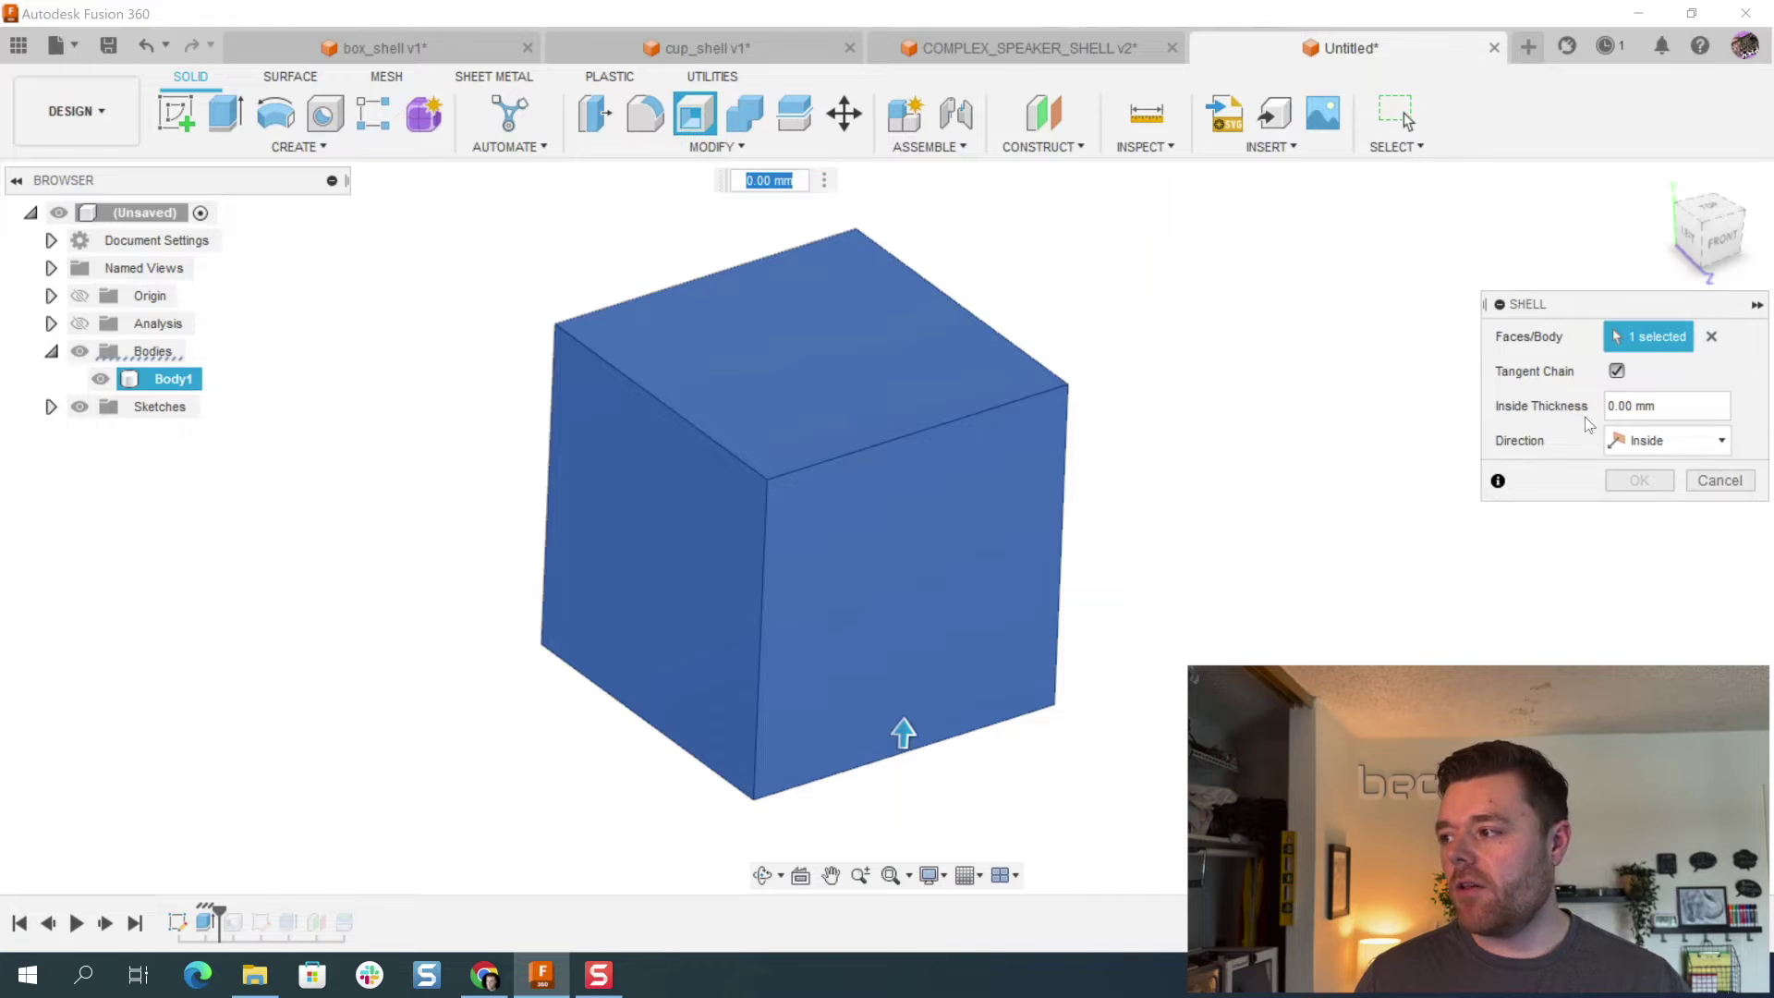
pyautogui.doubleClick(1642, 407)
pyautogui.moveTo(1636, 408); pyautogui.dragTo(1491, 407)
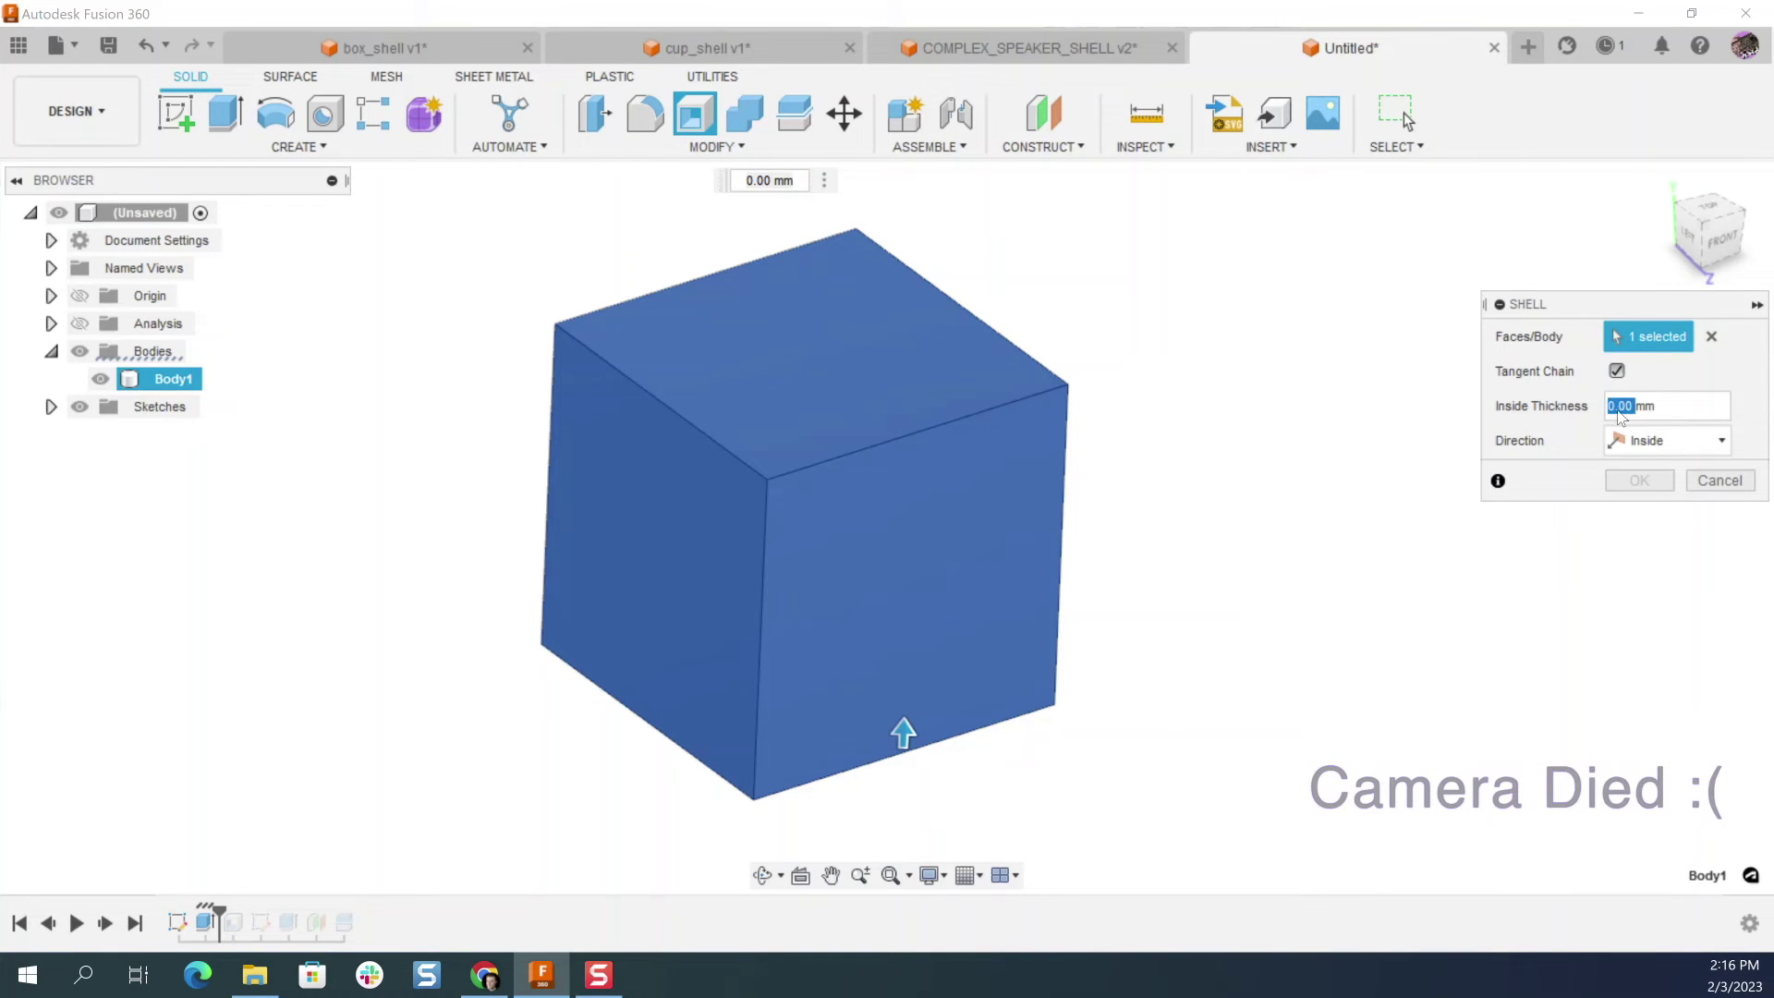
pyautogui.moveTo(1672, 408); pyautogui.dragTo(1555, 397)
pyautogui.write('1')
pyautogui.press('Return')
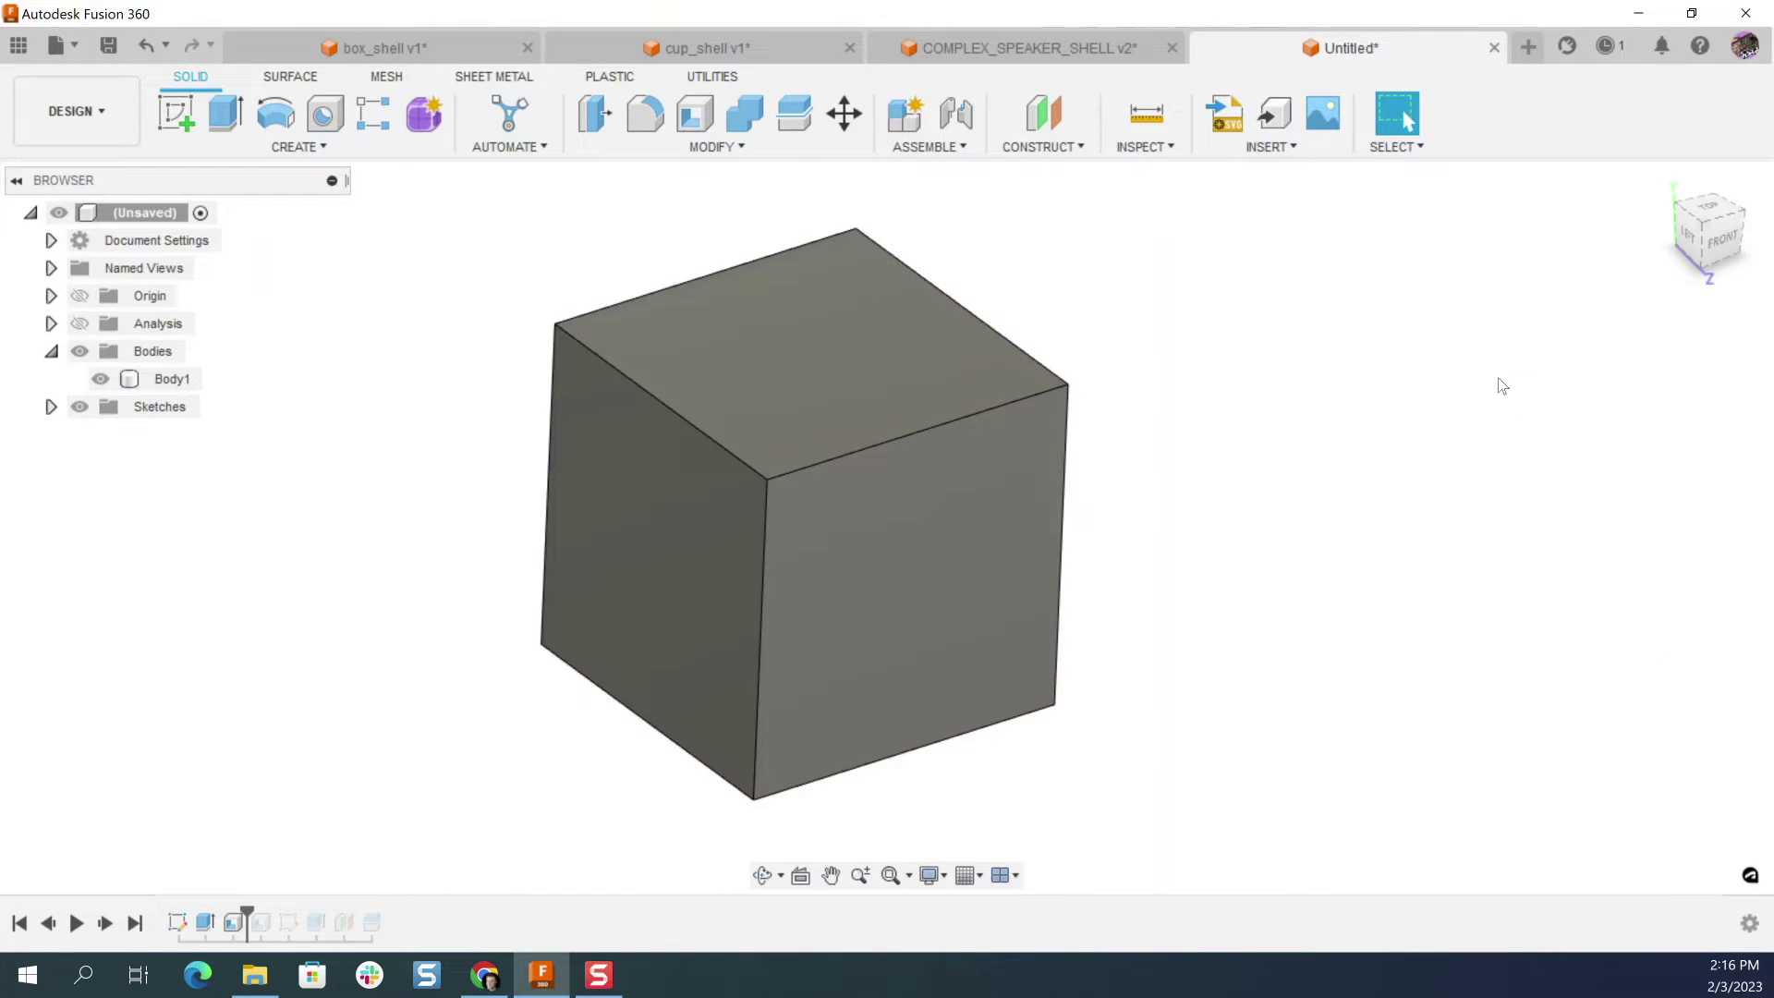
# Step: Show the section analysis and examine the closed hollow interior of the shelled cube
pyautogui.click(79, 324)
pyautogui.keyDown('shift'); pyautogui.moveTo(1334, 412); pyautogui.dragTo(1291, 393, button='middle'); pyautogui.keyUp('shift')
pyautogui.moveTo(1201, 344)
pyautogui.keyDown('shift'); pyautogui.mouseDown(button='middle')
pyautogui.moveTo(1200, 379)
pyautogui.moveTo(1209, 368)
pyautogui.mouseUp(button='middle'); pyautogui.keyUp('shift')
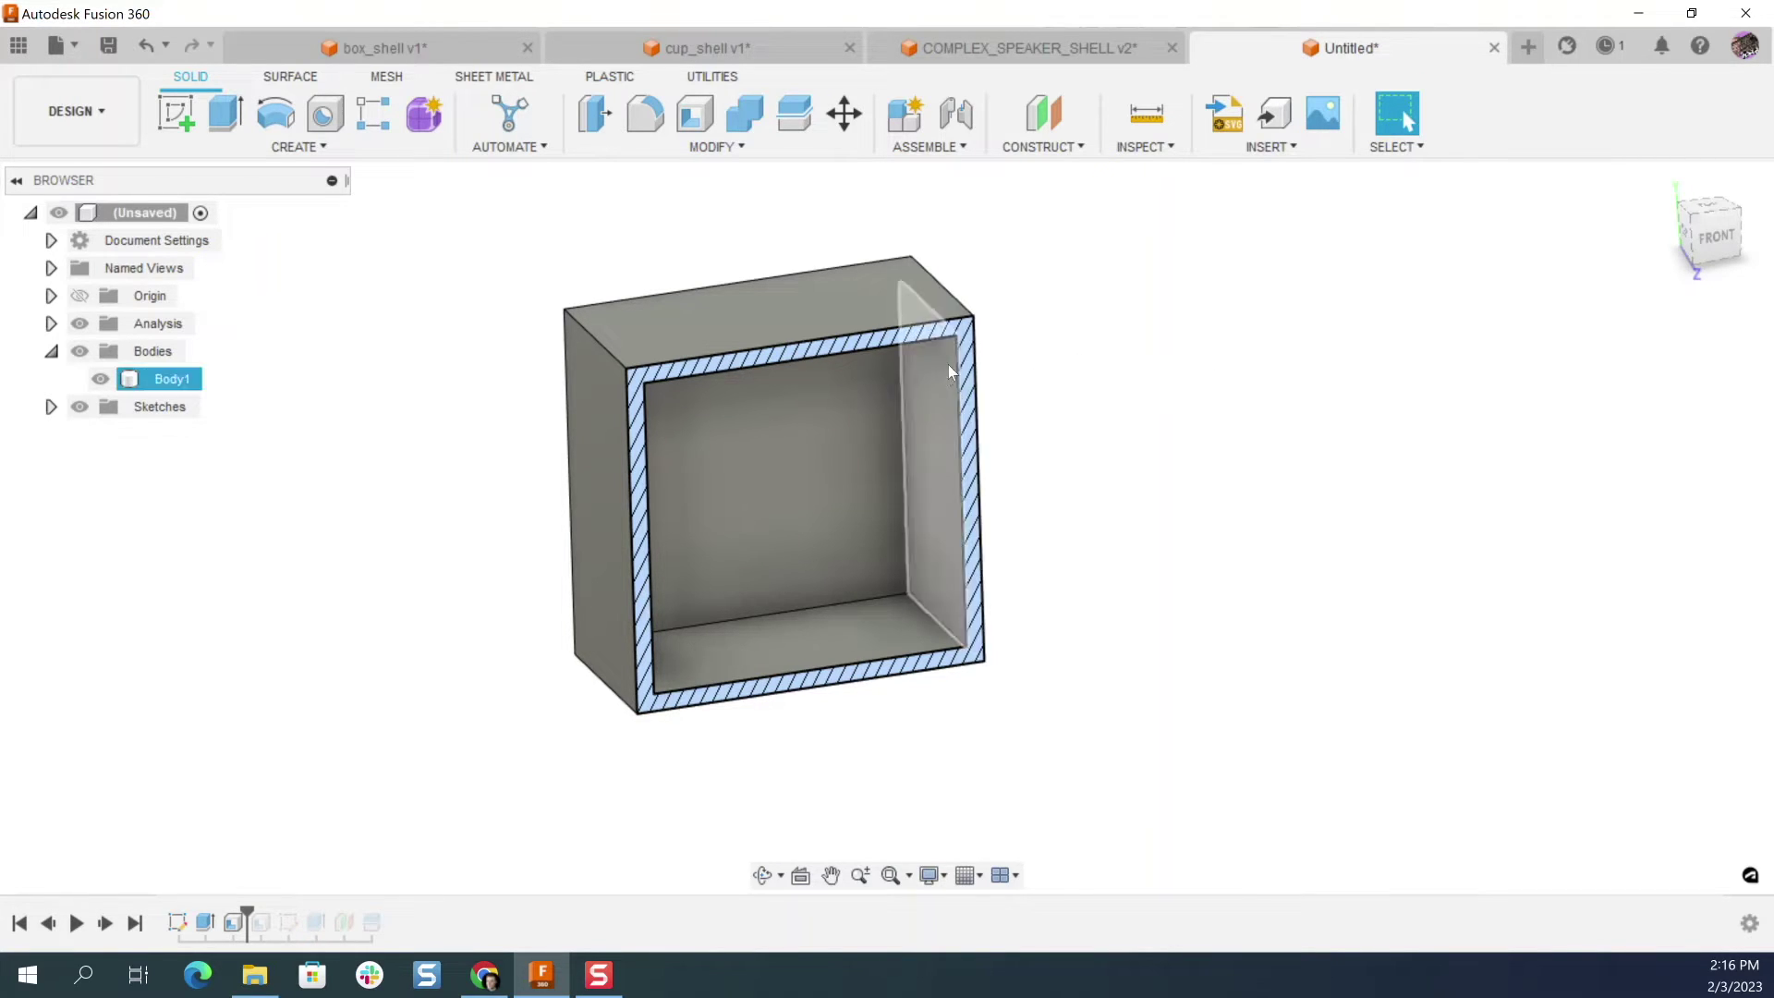
pyautogui.keyDown('shift'); pyautogui.moveTo(1064, 387); pyautogui.dragTo(1106, 371, button='middle'); pyautogui.keyUp('shift')
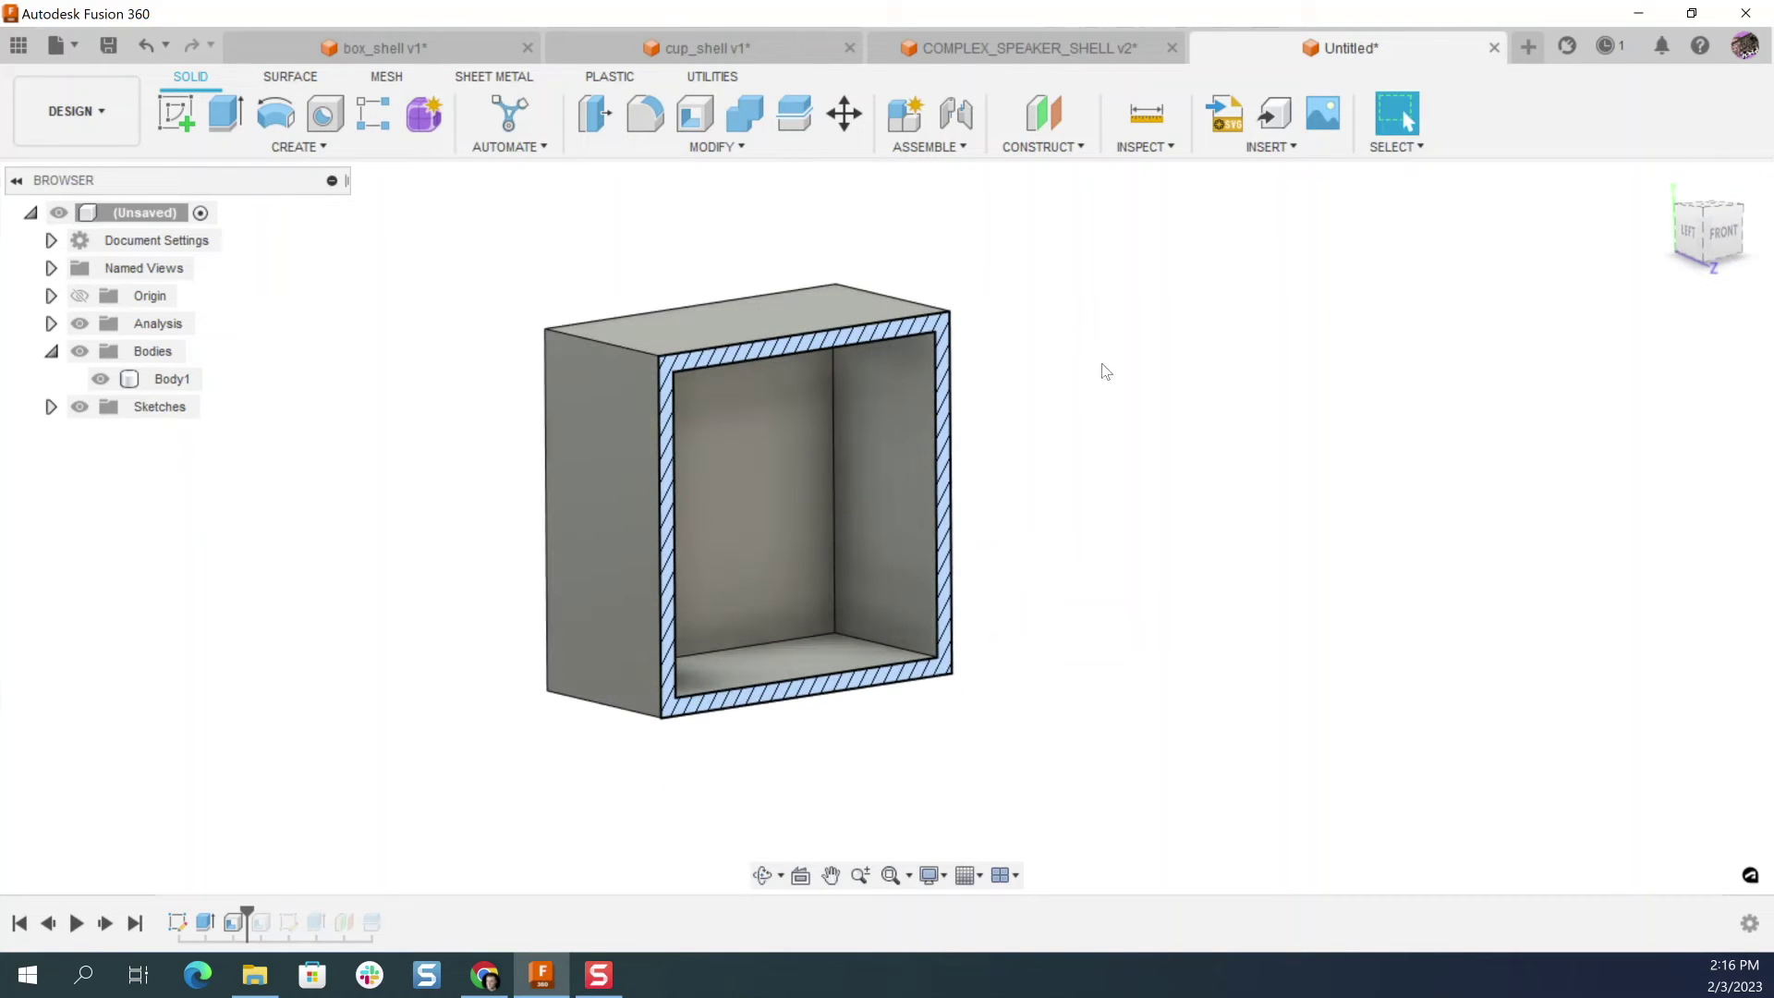
# Step: Create a new design and start a sketch on the front origin plane
pyautogui.click(1531, 46)
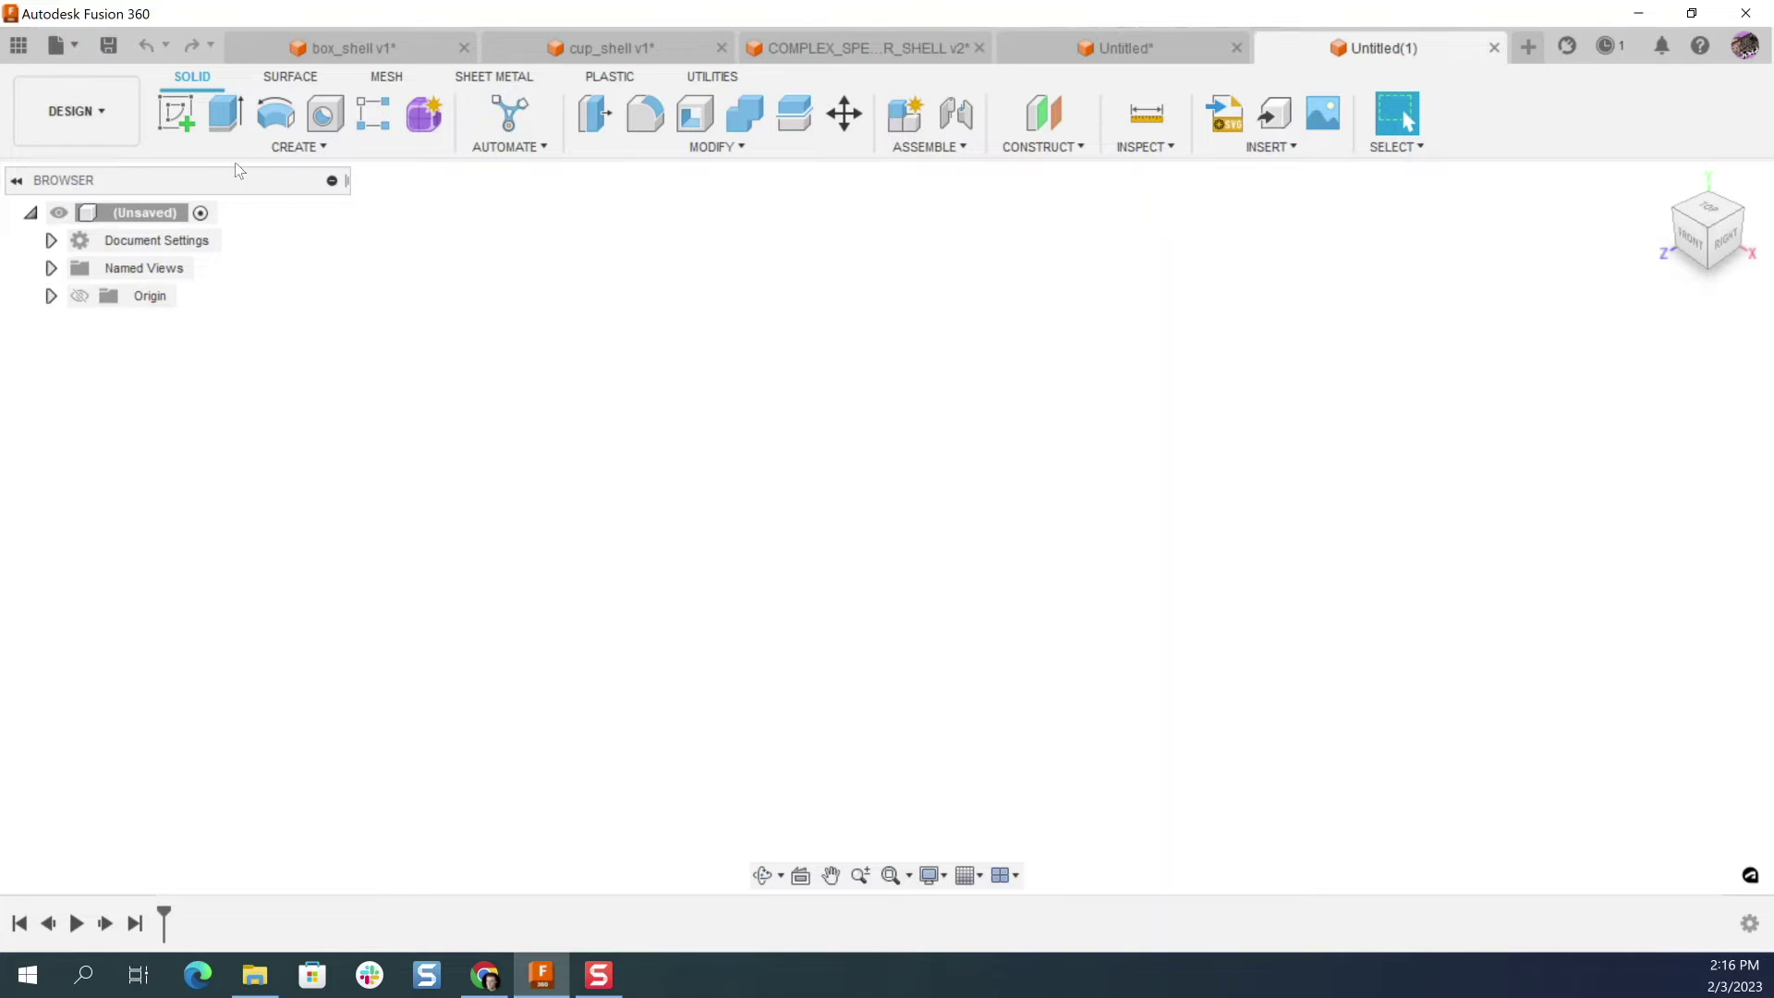
pyautogui.click(180, 116)
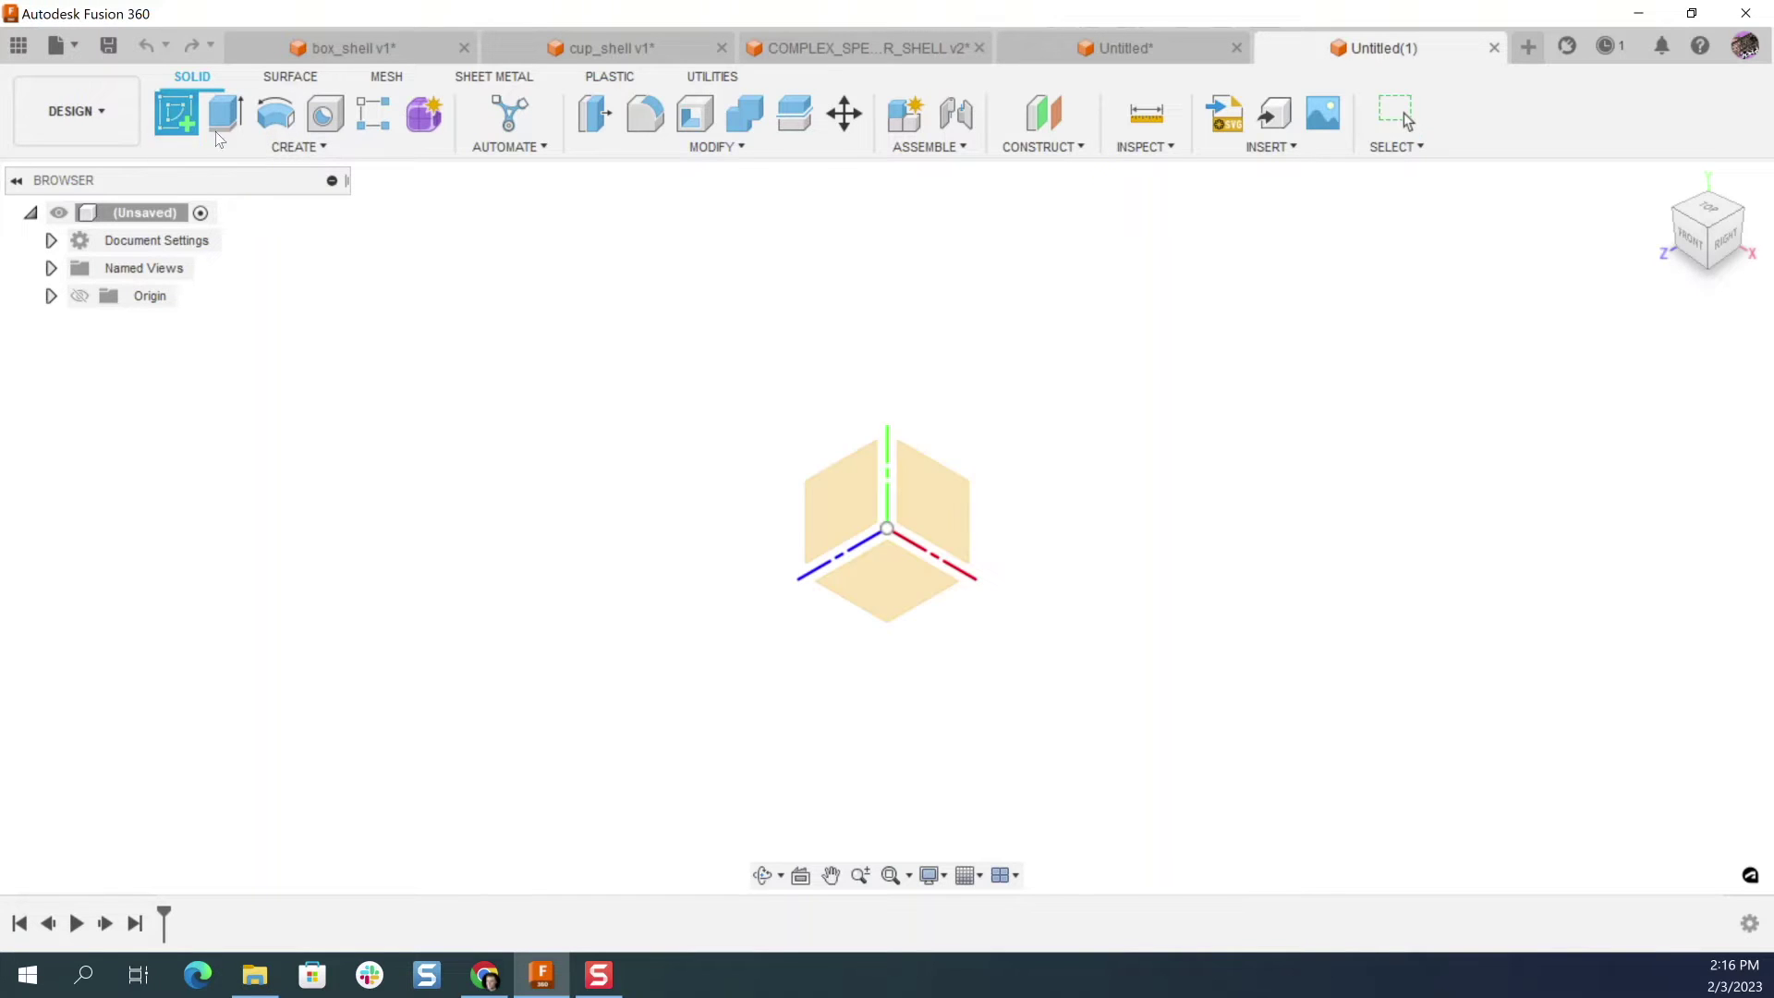
pyautogui.click(960, 490)
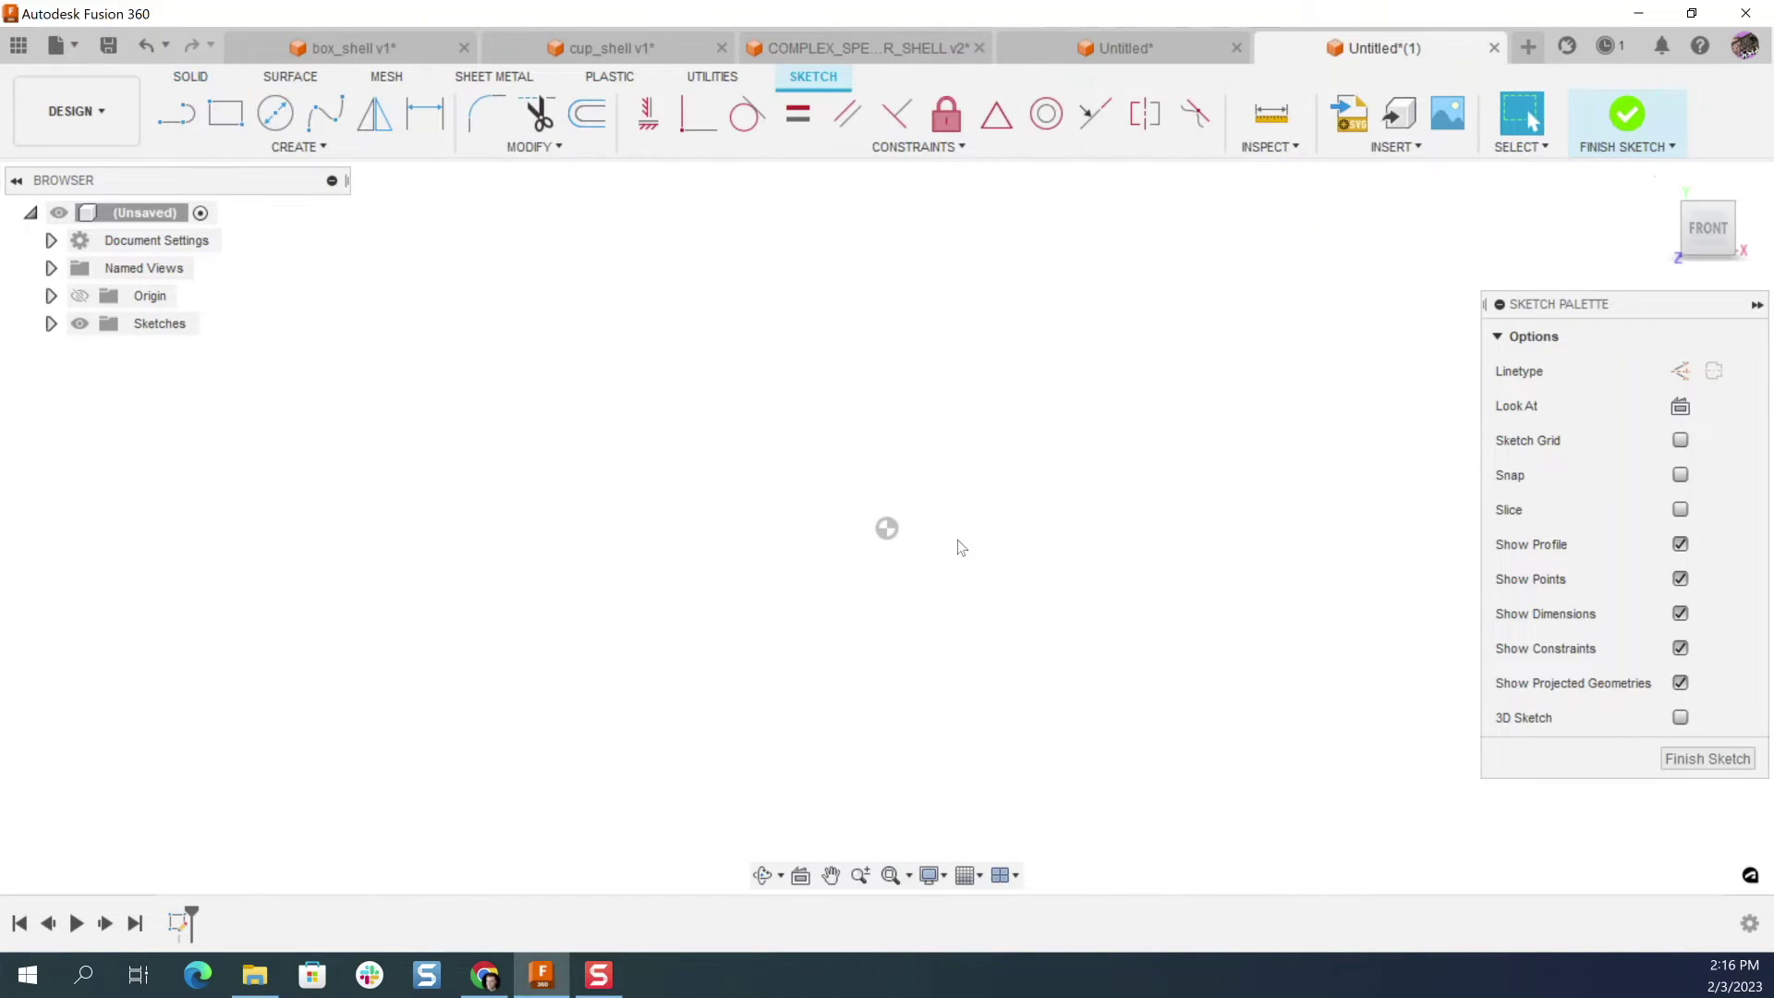
pyautogui.press('l')
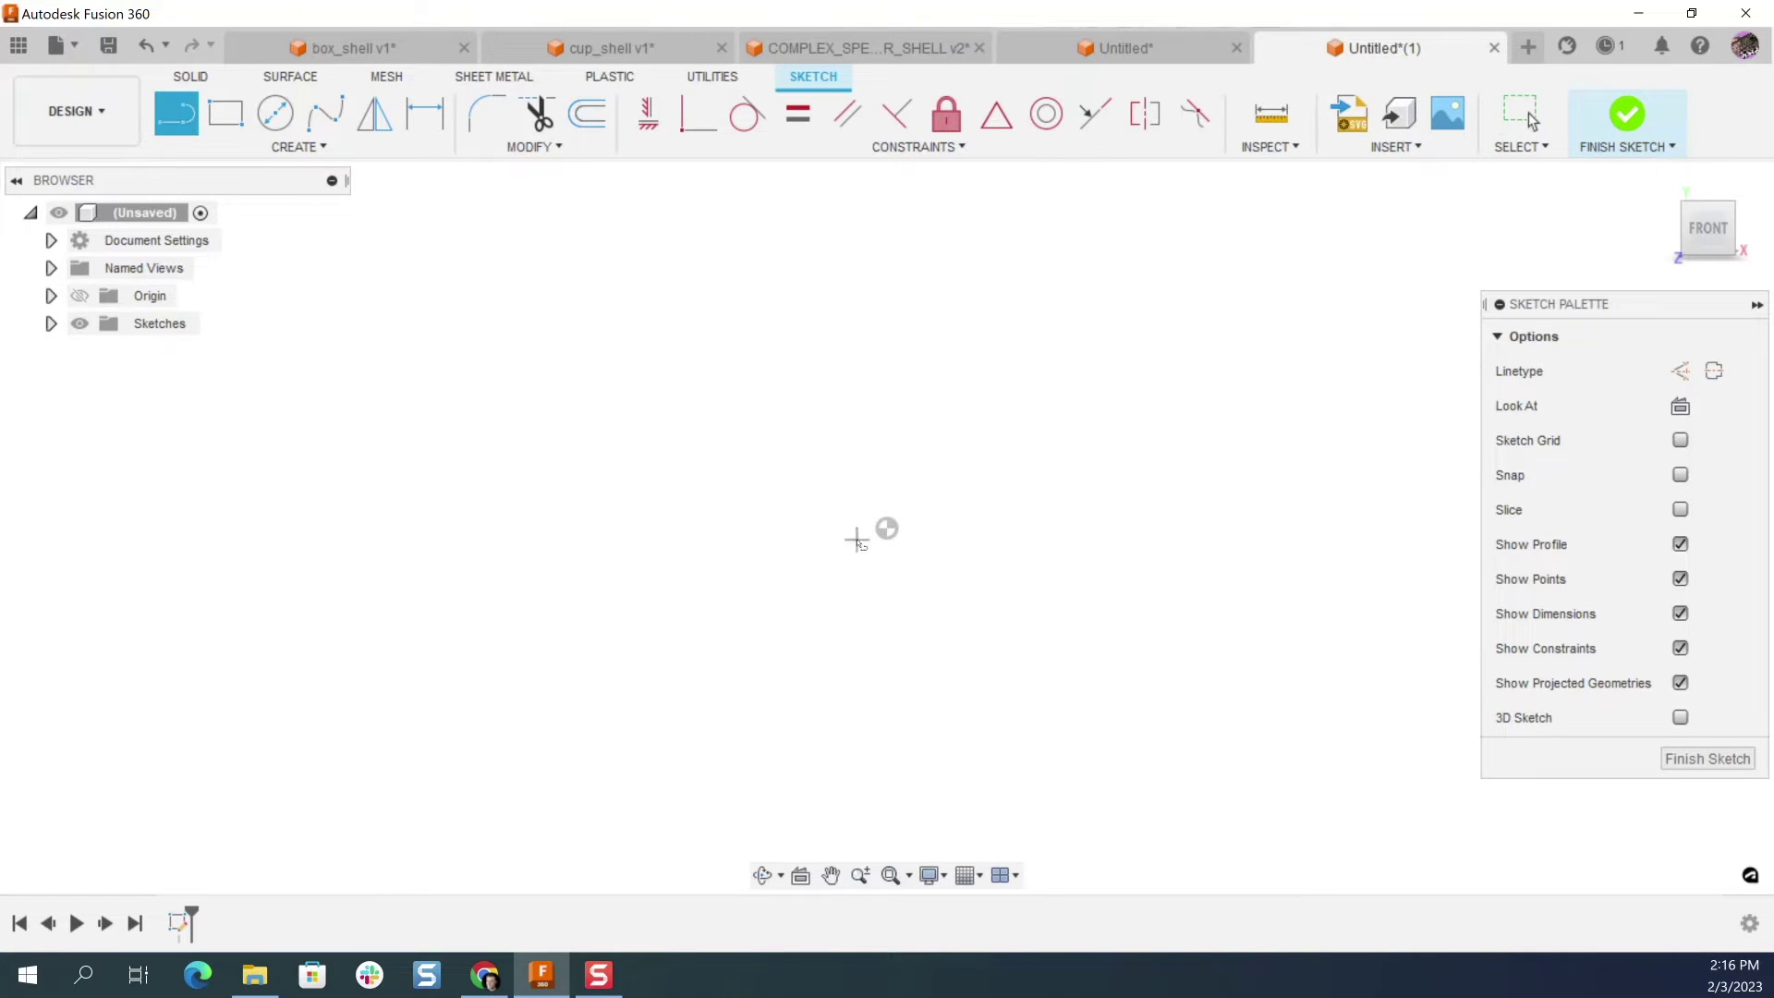
pyautogui.moveTo(887, 528); pyautogui.dragTo(890, 356)
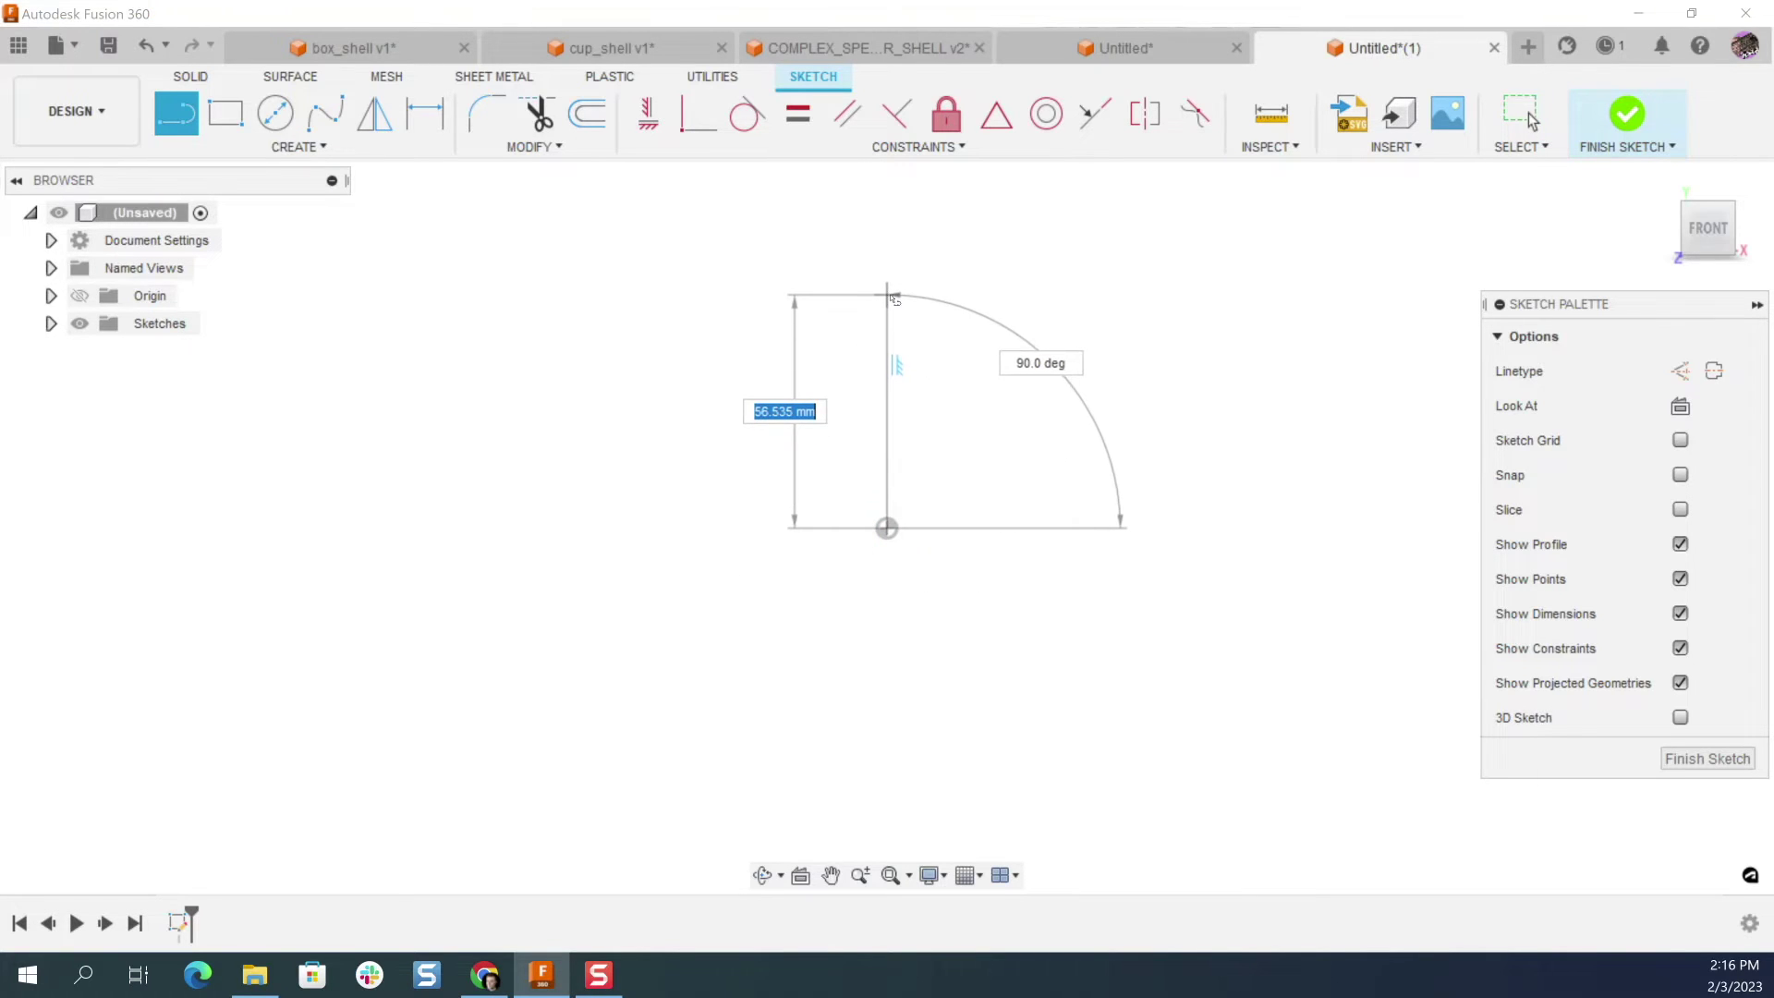
pyautogui.press('Escape')
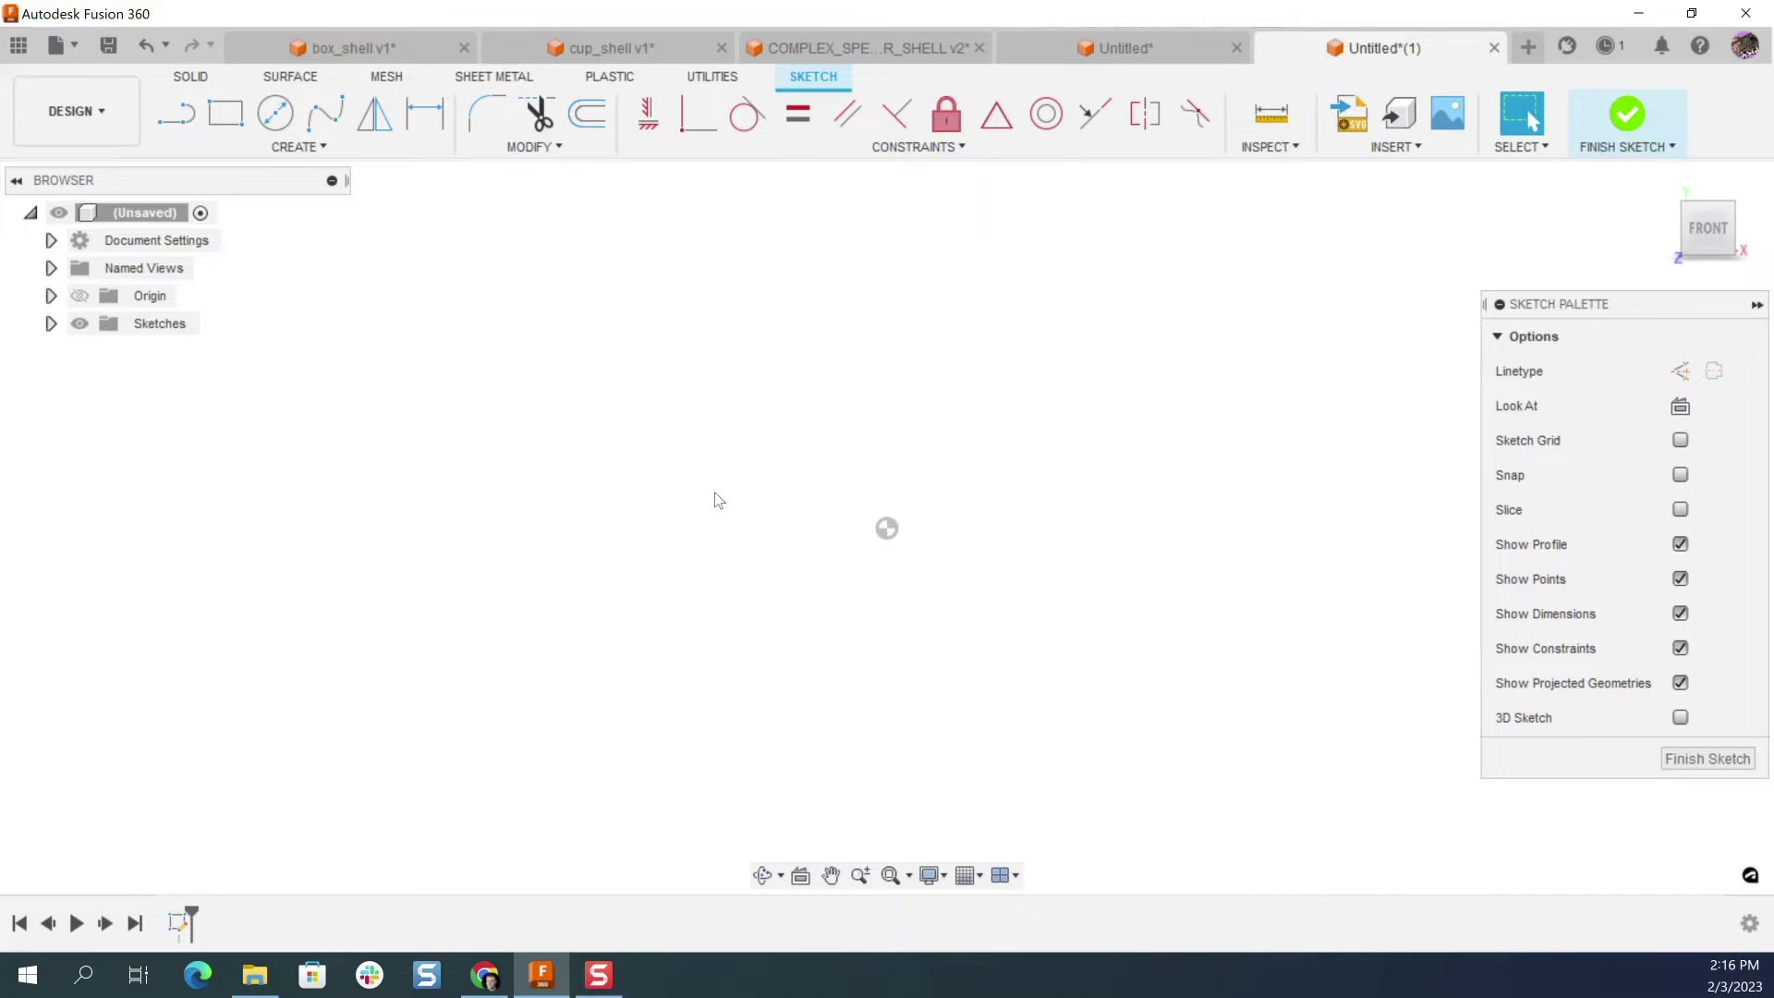
# Step: Sketch a vertical line about 84 mm long passing through the origin
pyautogui.press('l')
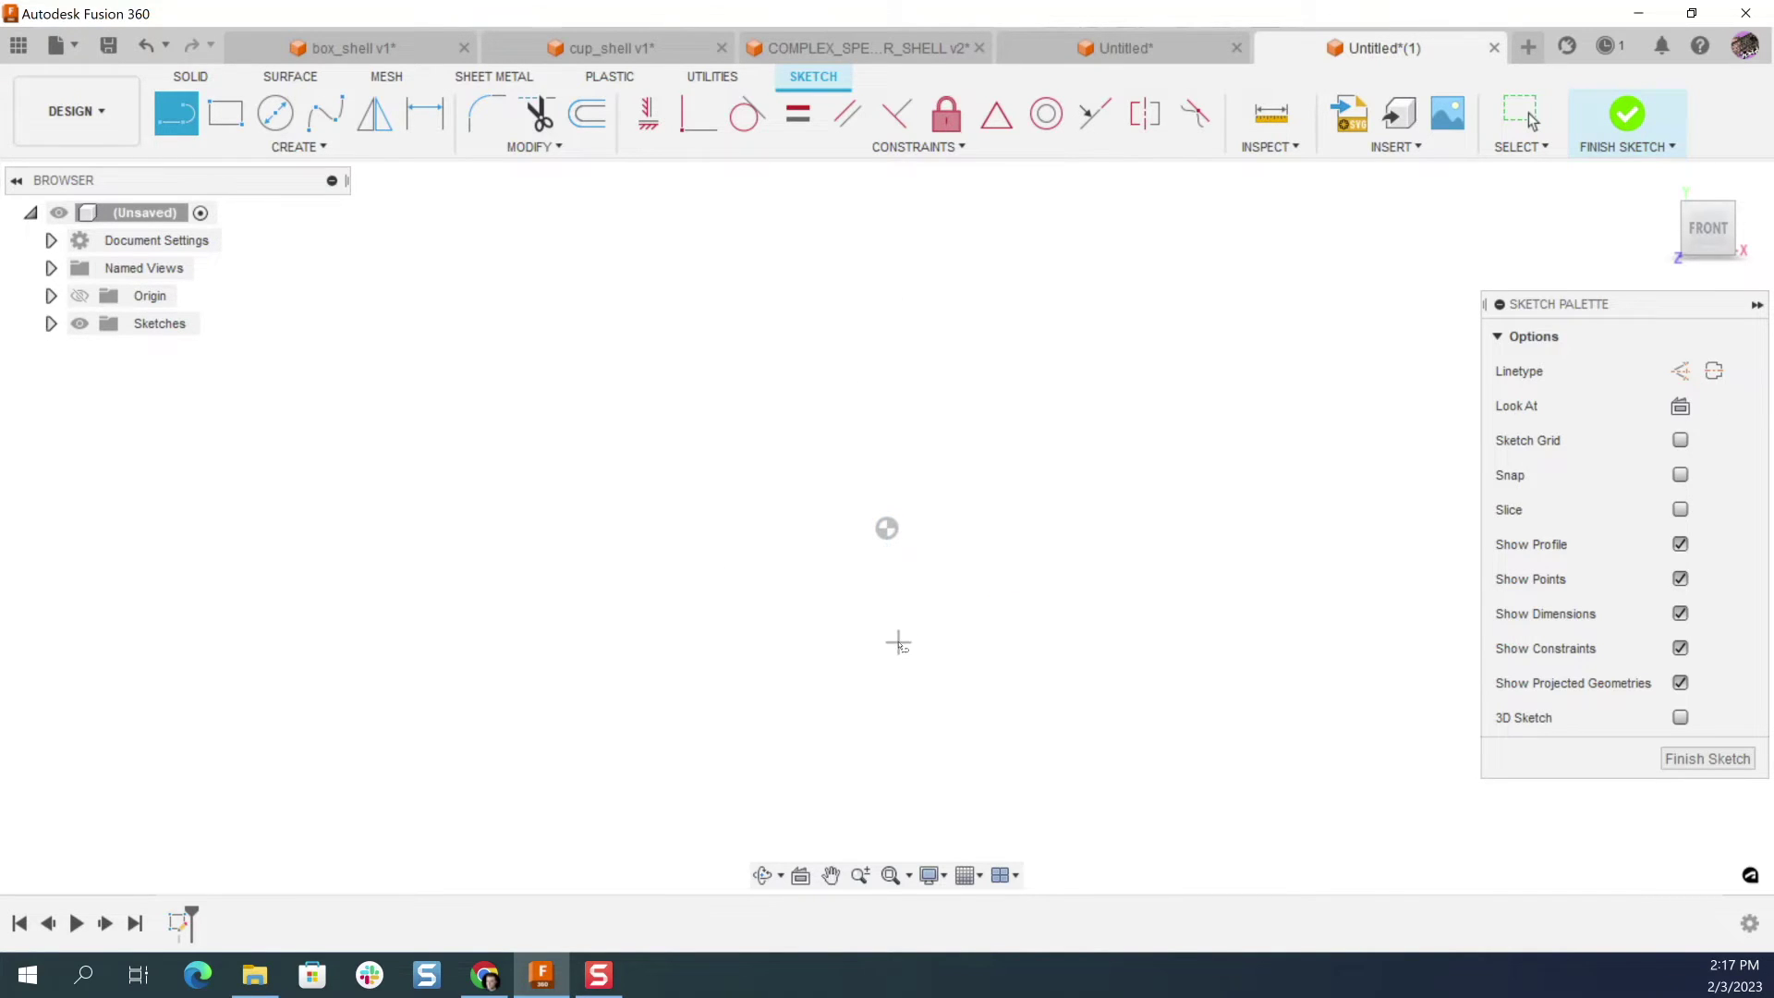
pyautogui.click(886, 714)
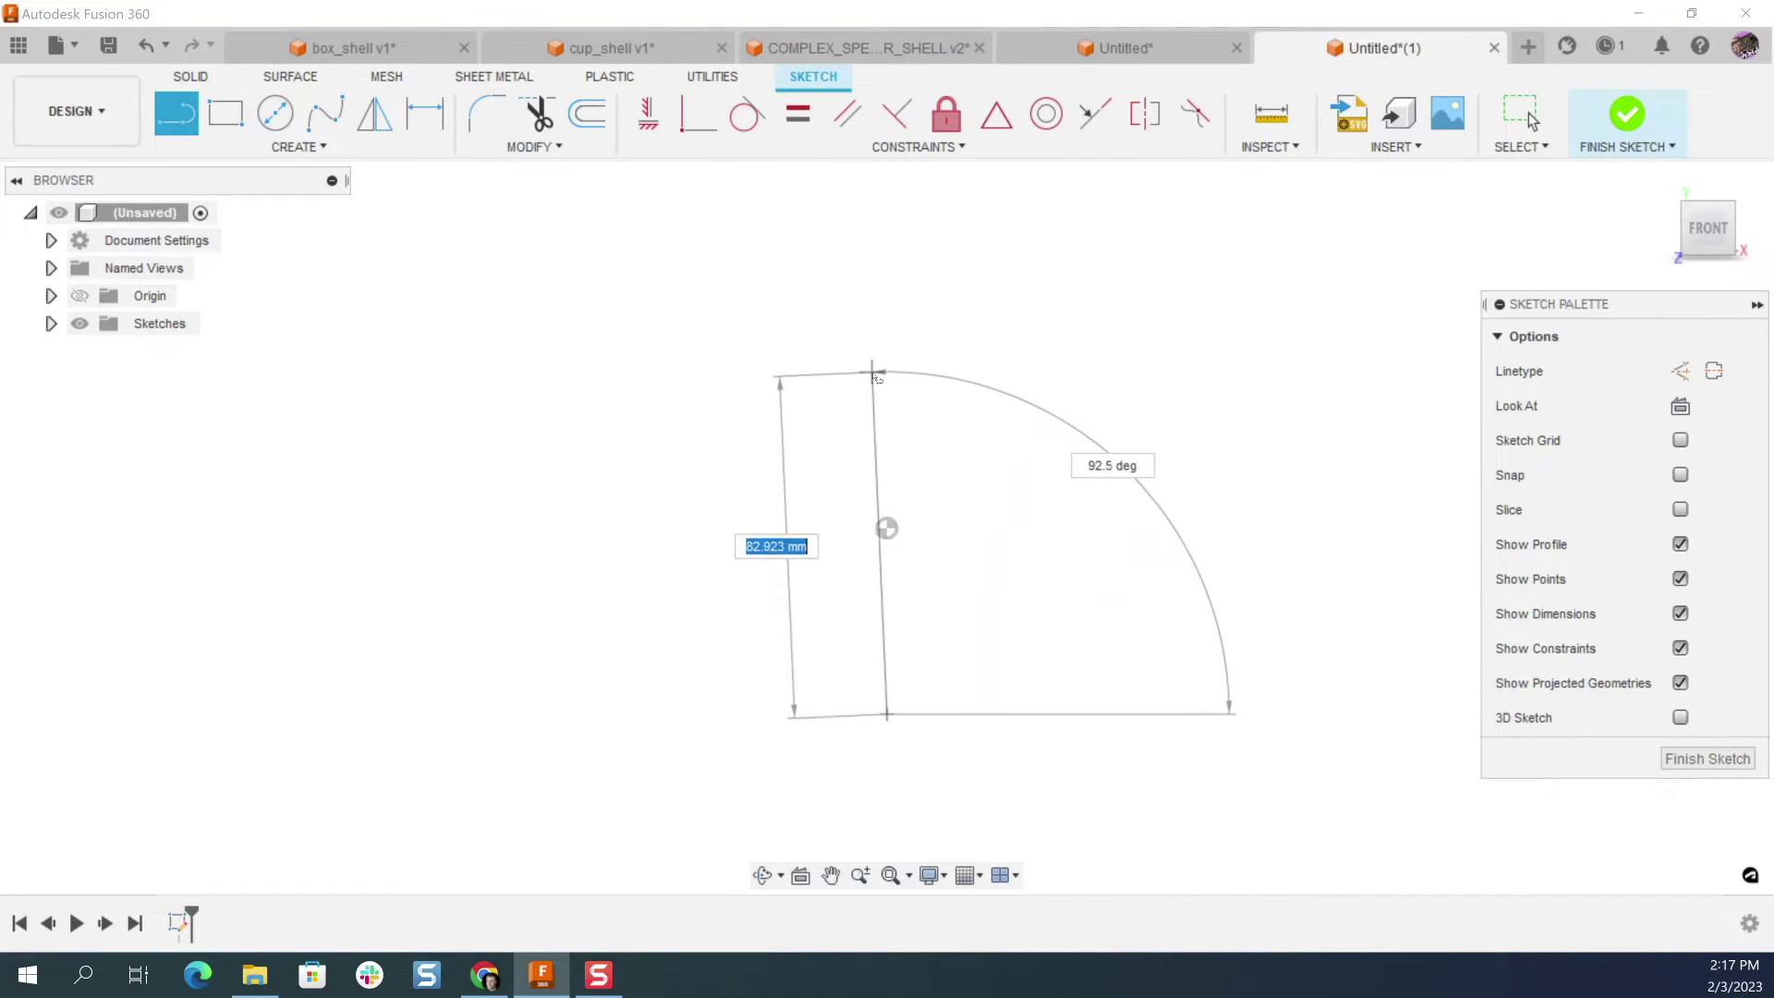
pyautogui.click(887, 367)
pyautogui.press('Escape')
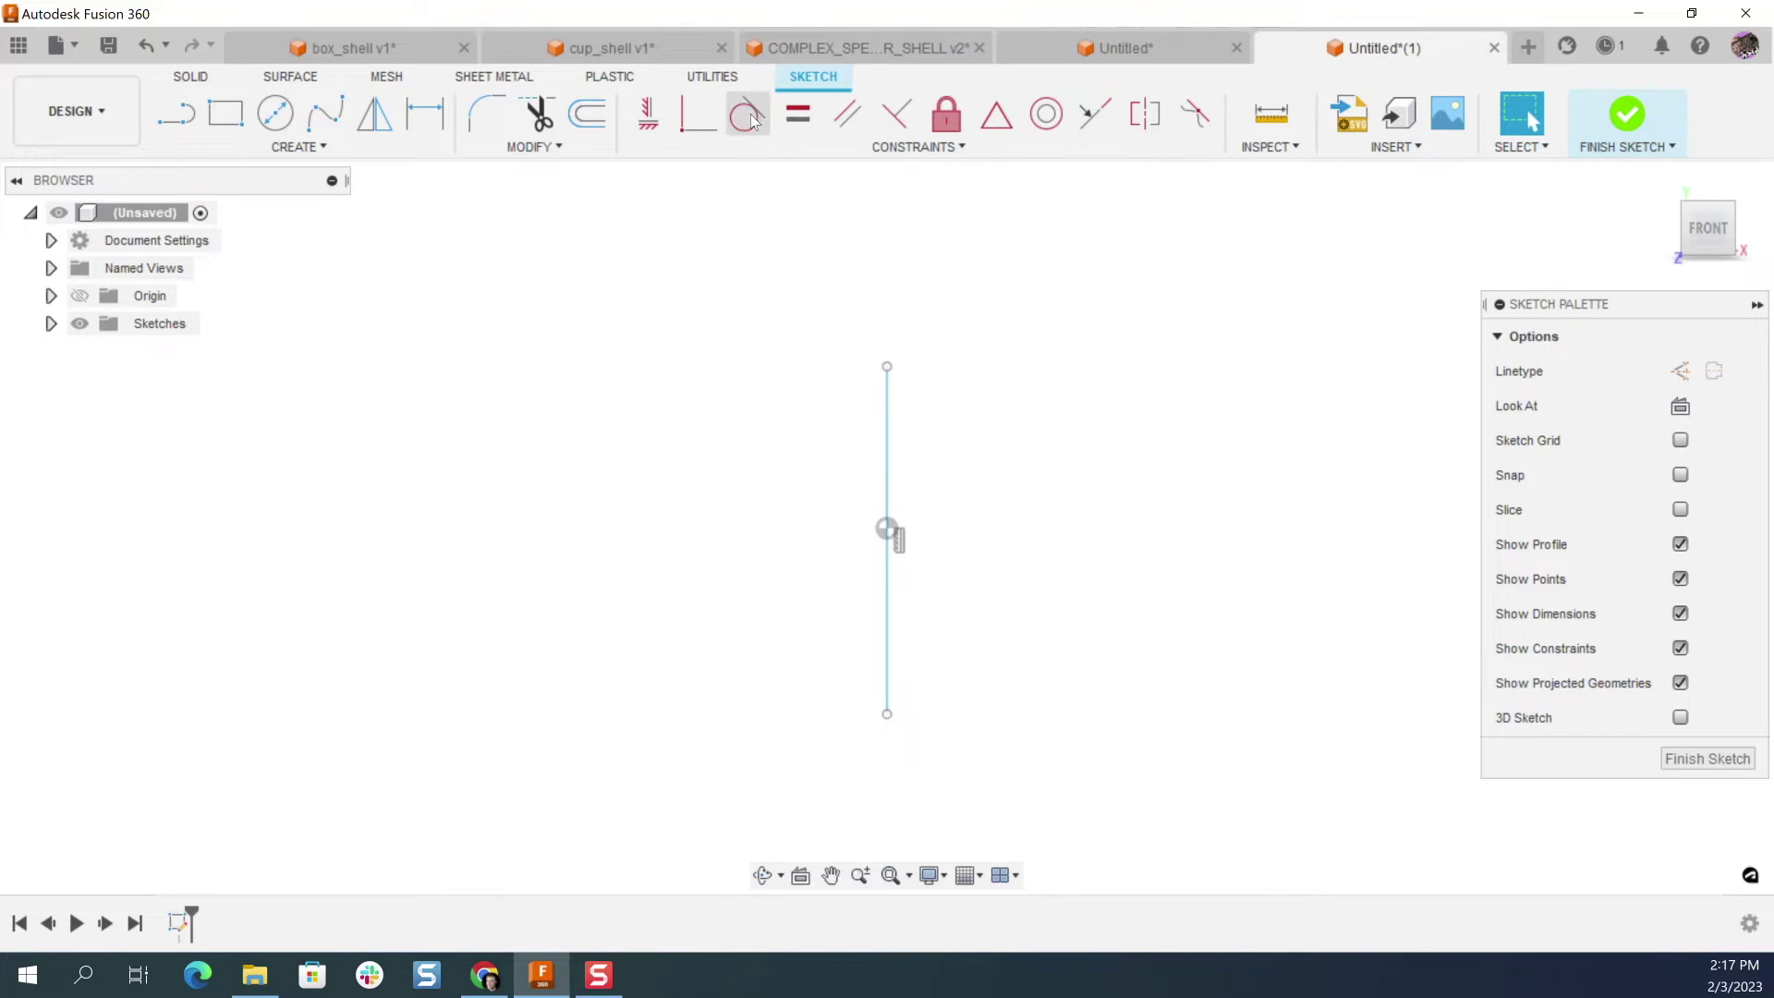
pyautogui.click(1143, 113)
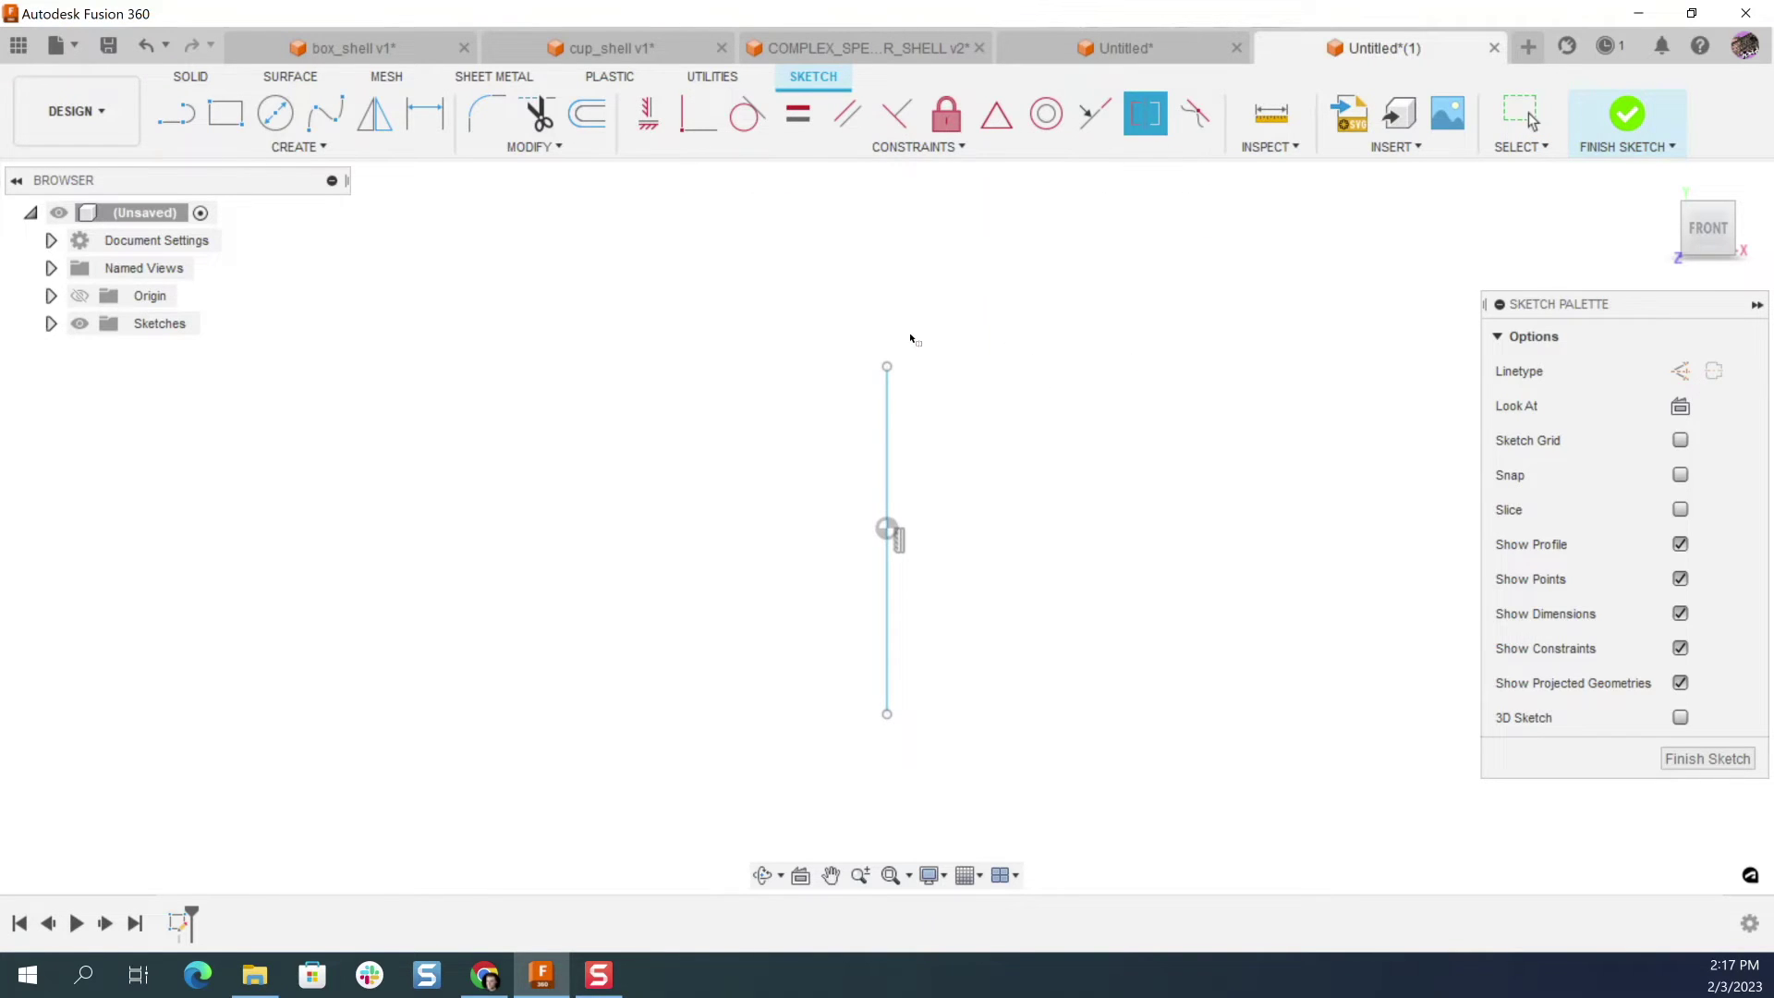
pyautogui.press('Escape')
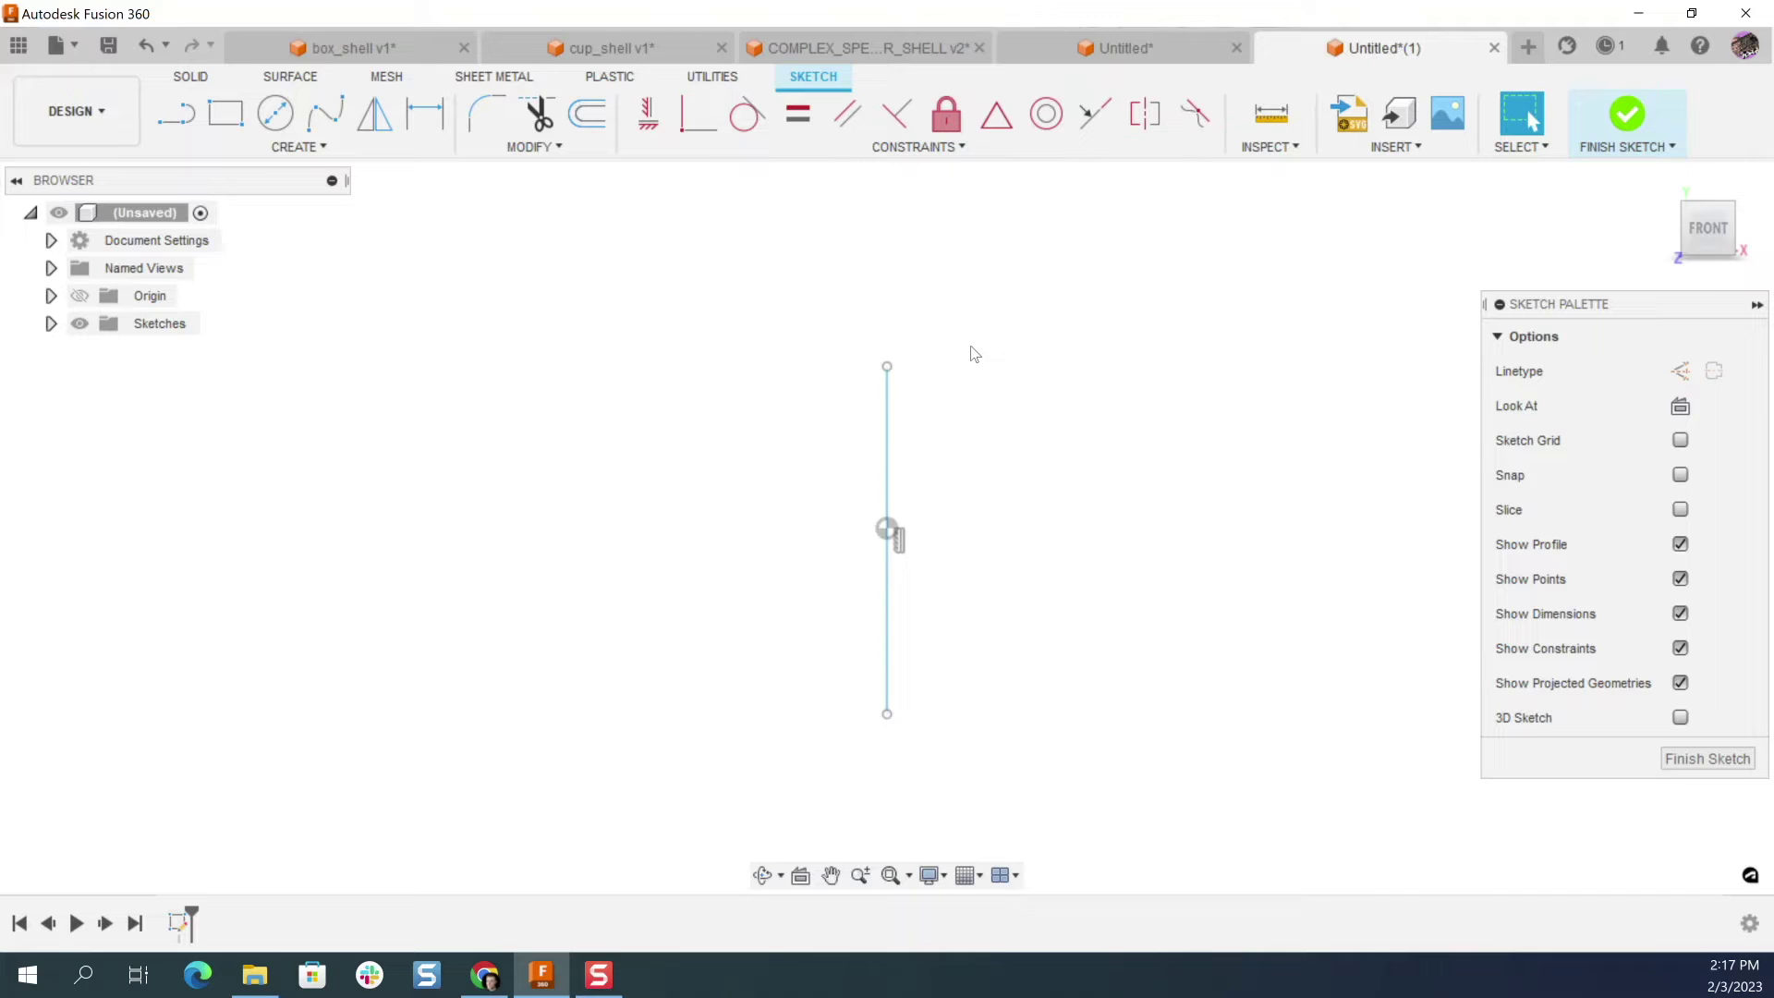
# Step: Sketch a horizontal line about 56 mm long from the origin and convert it to construction geometry
pyautogui.press('l')
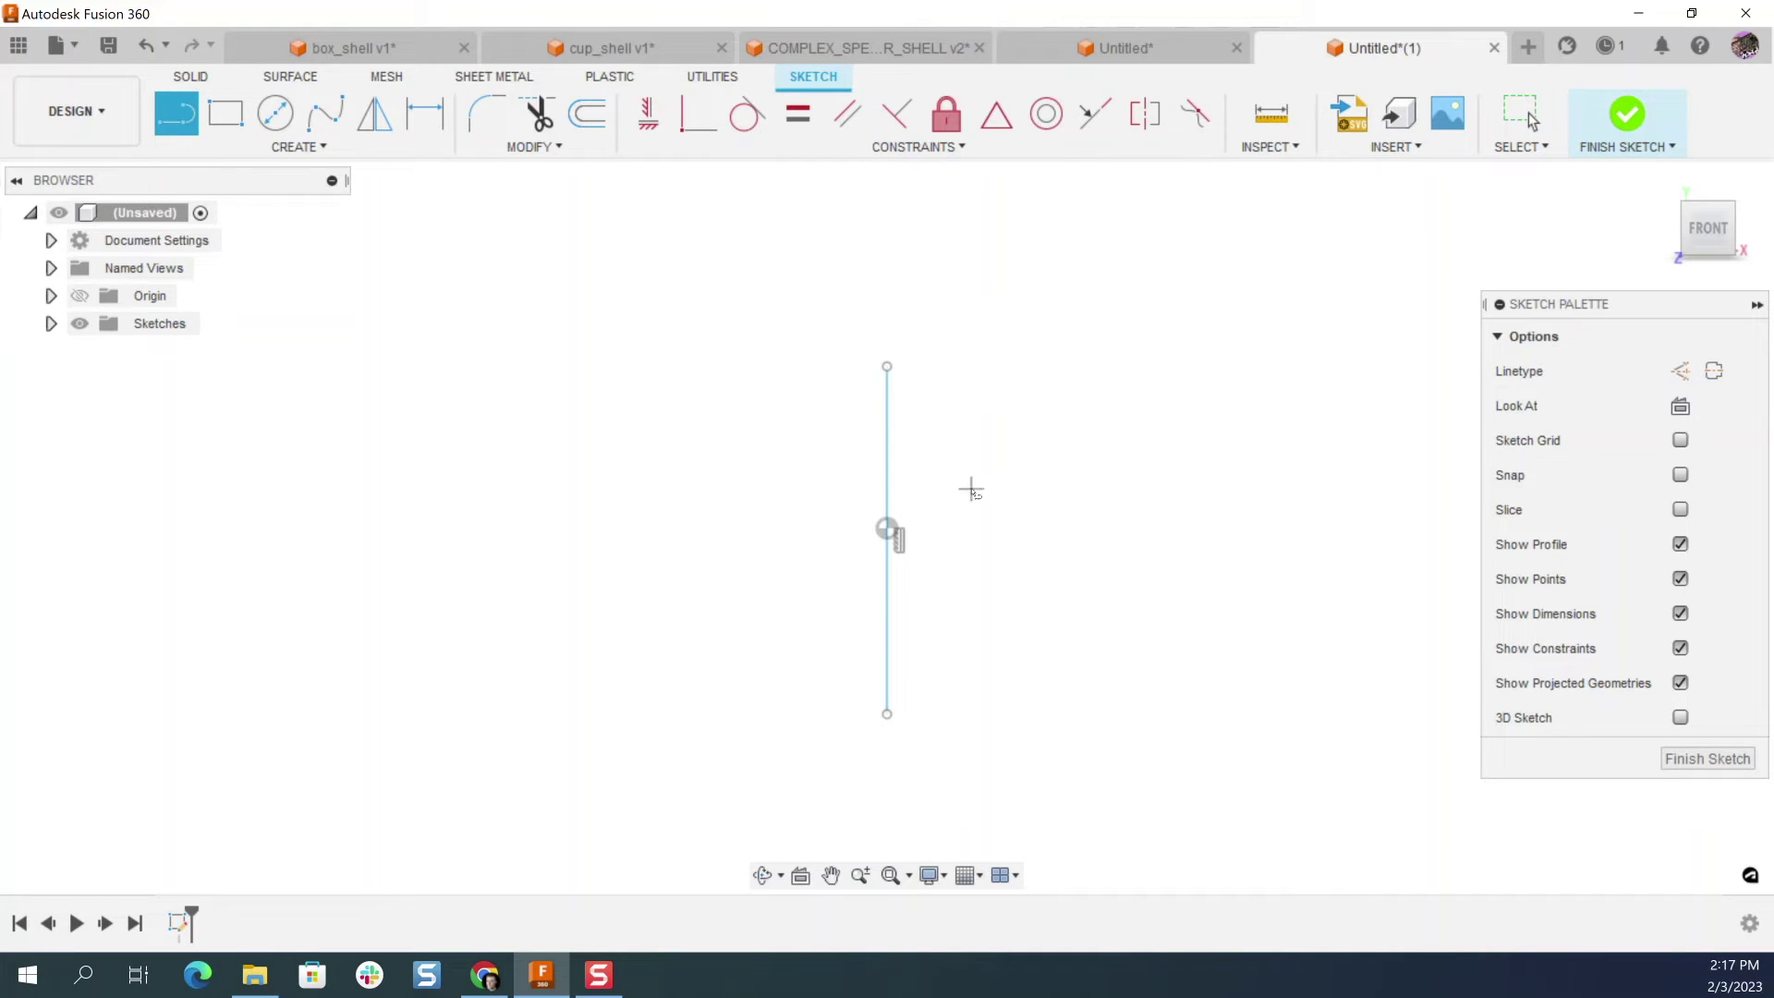
pyautogui.click(889, 528)
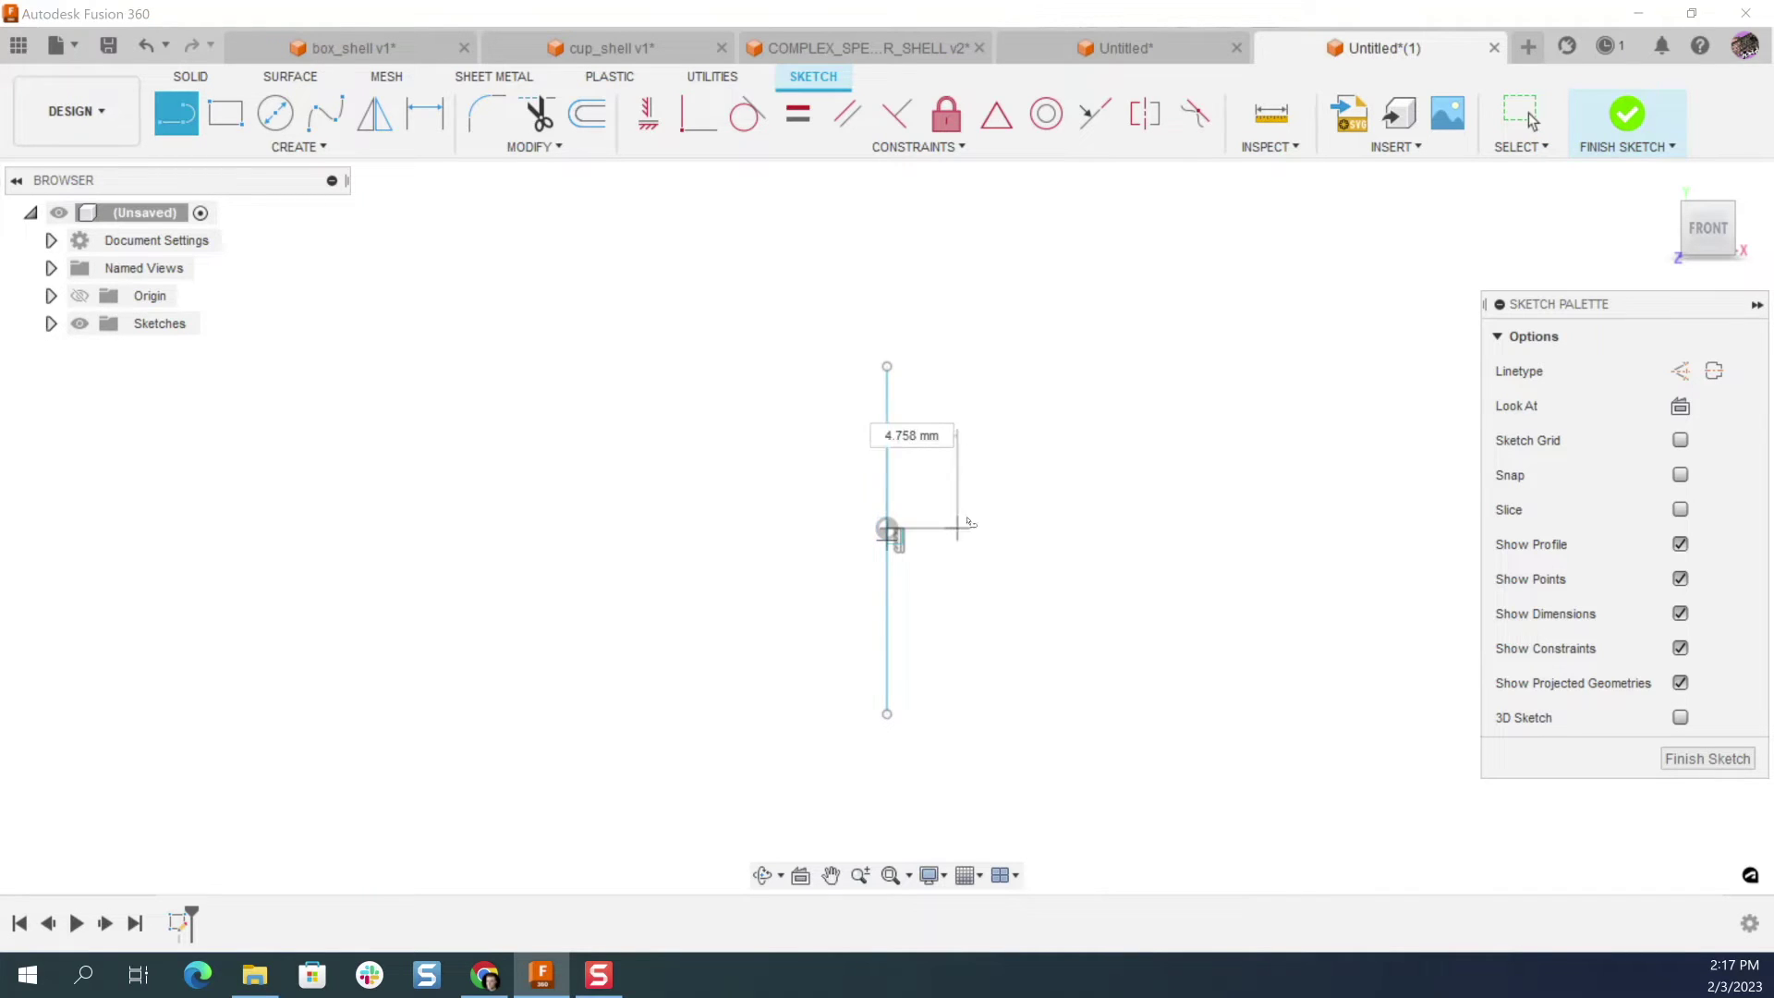
pyautogui.click(1118, 530)
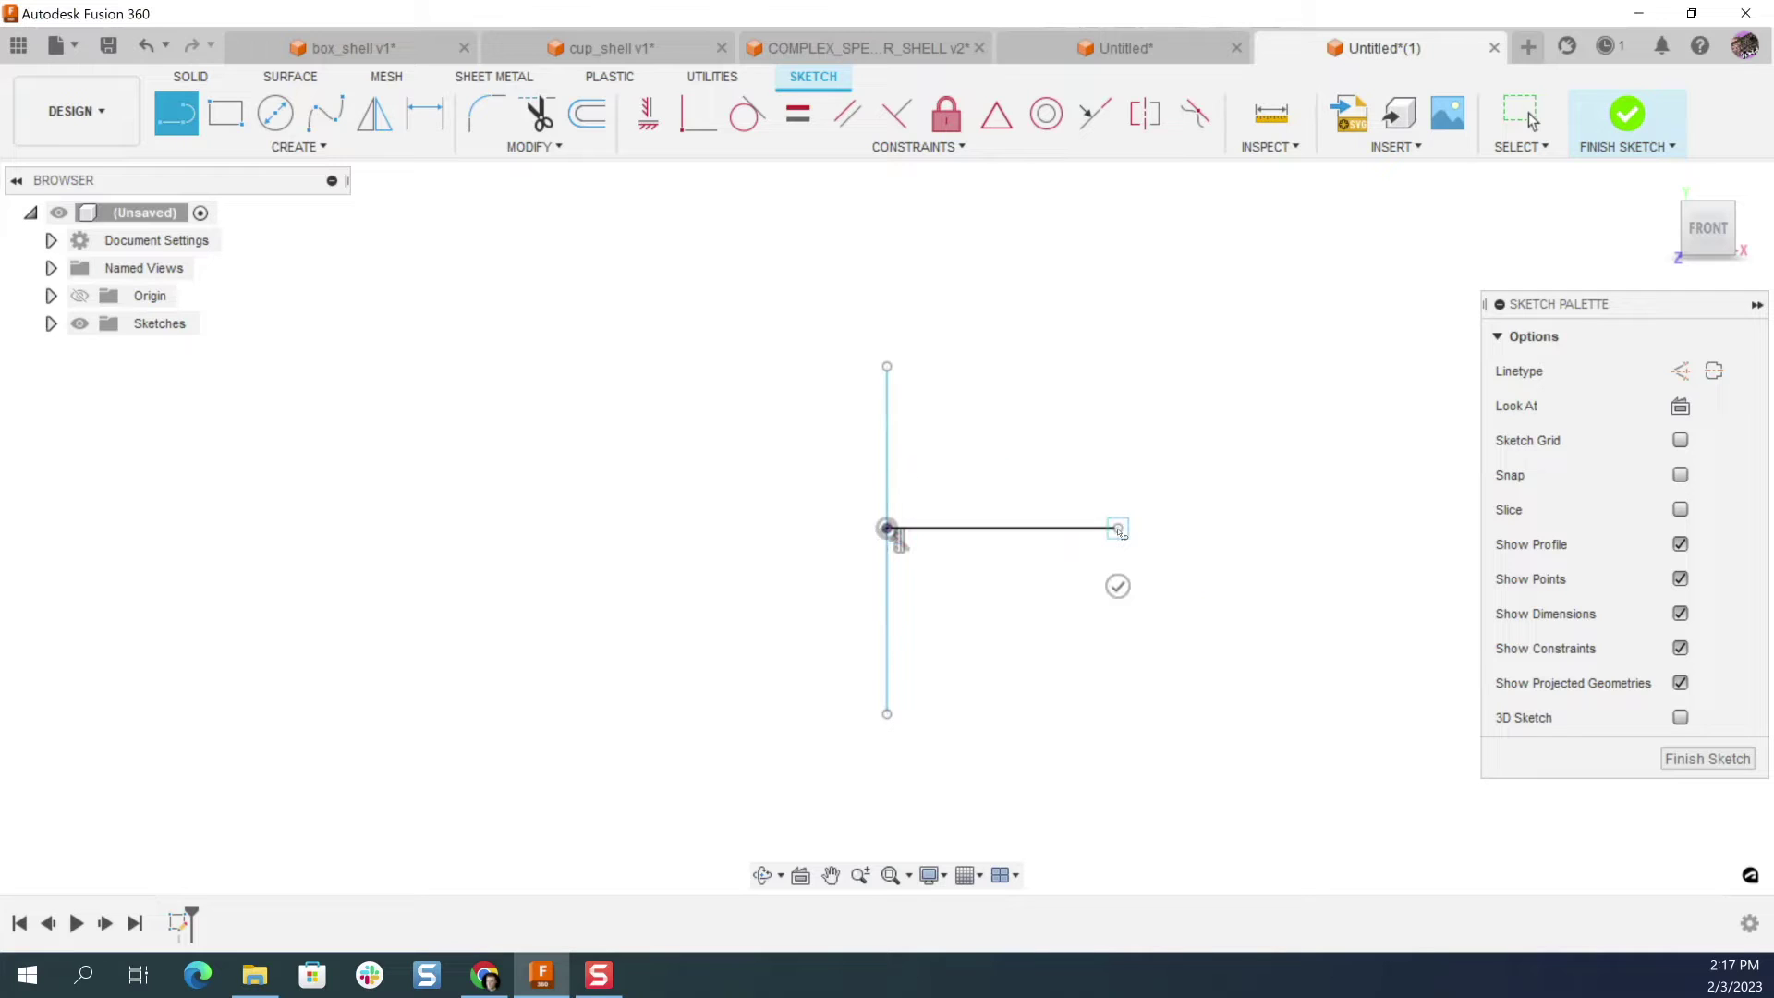
pyautogui.press('Escape')
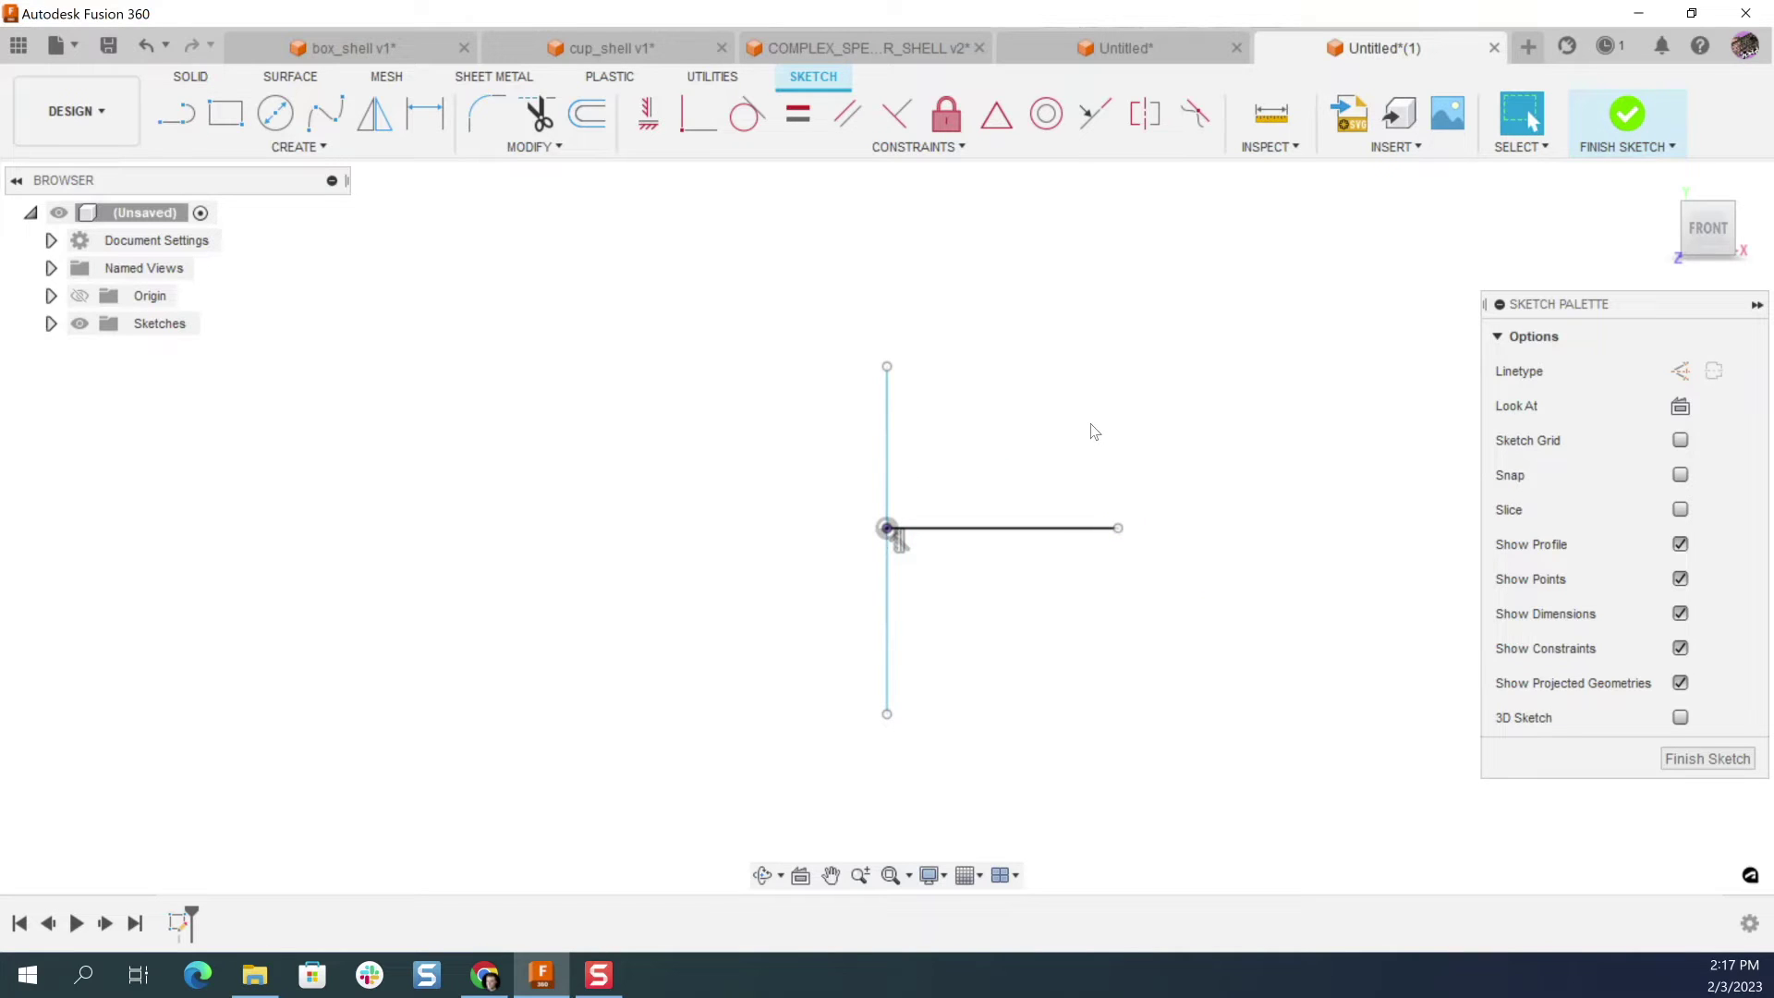
pyautogui.click(989, 530)
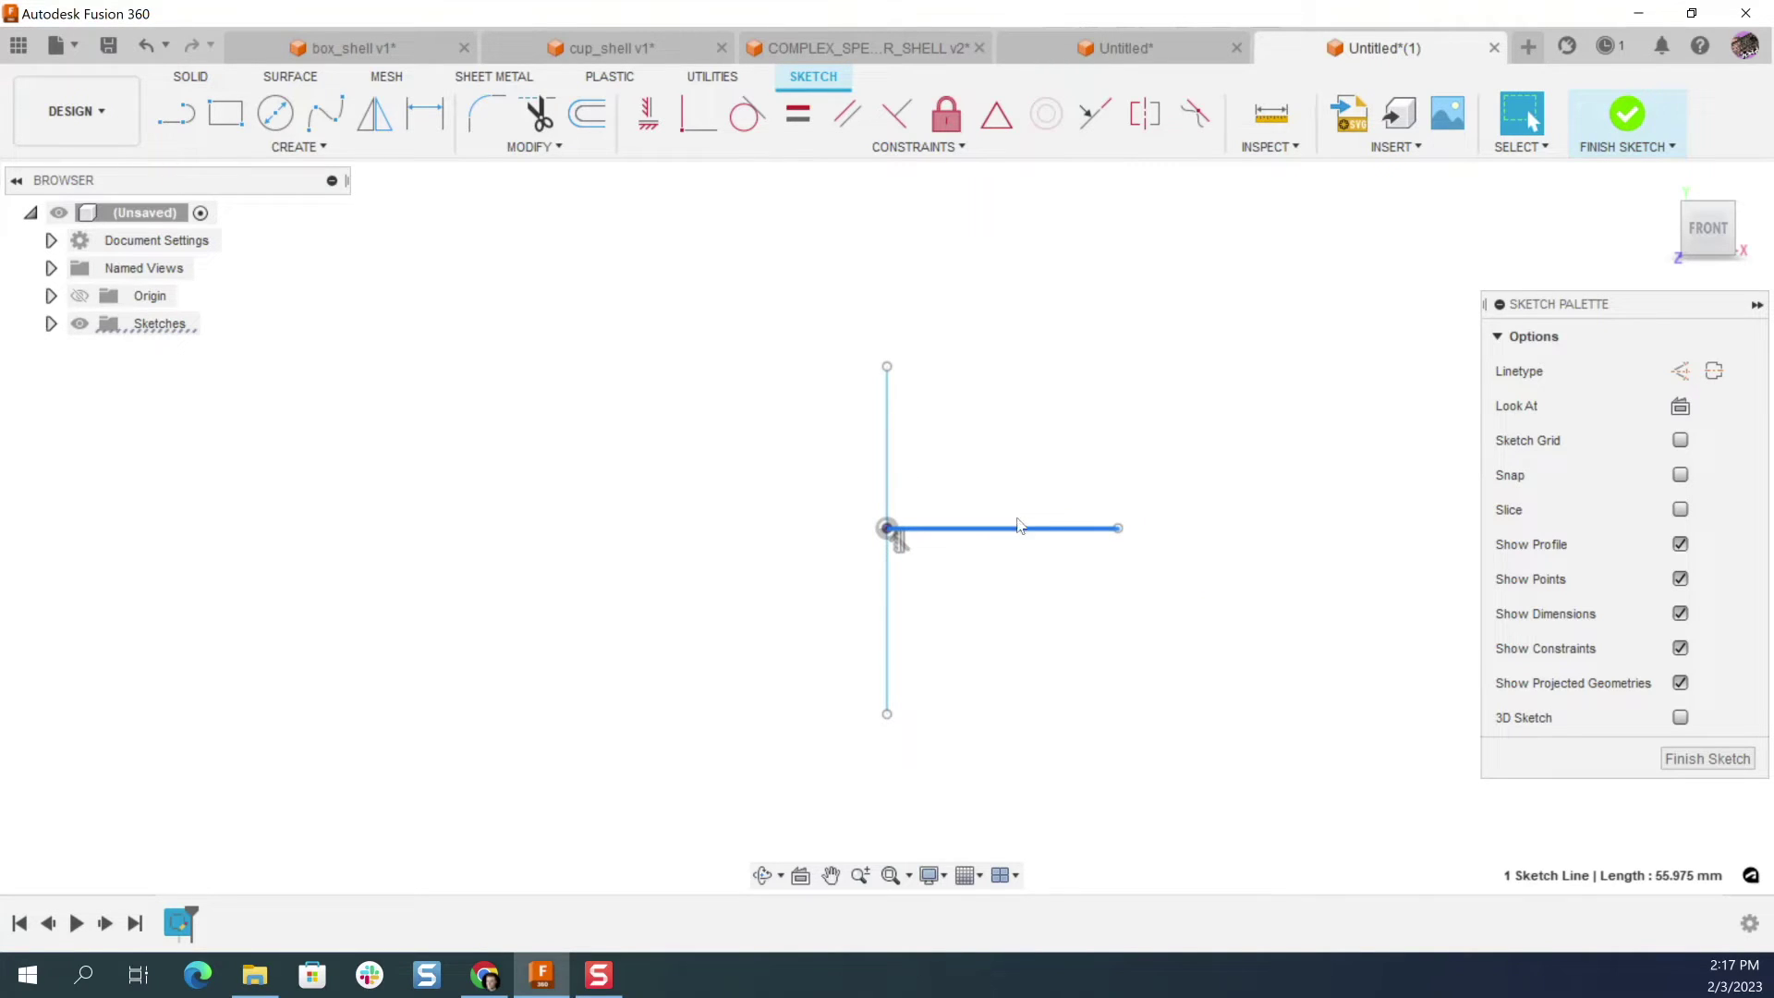
pyautogui.press('x')
pyautogui.click(984, 418)
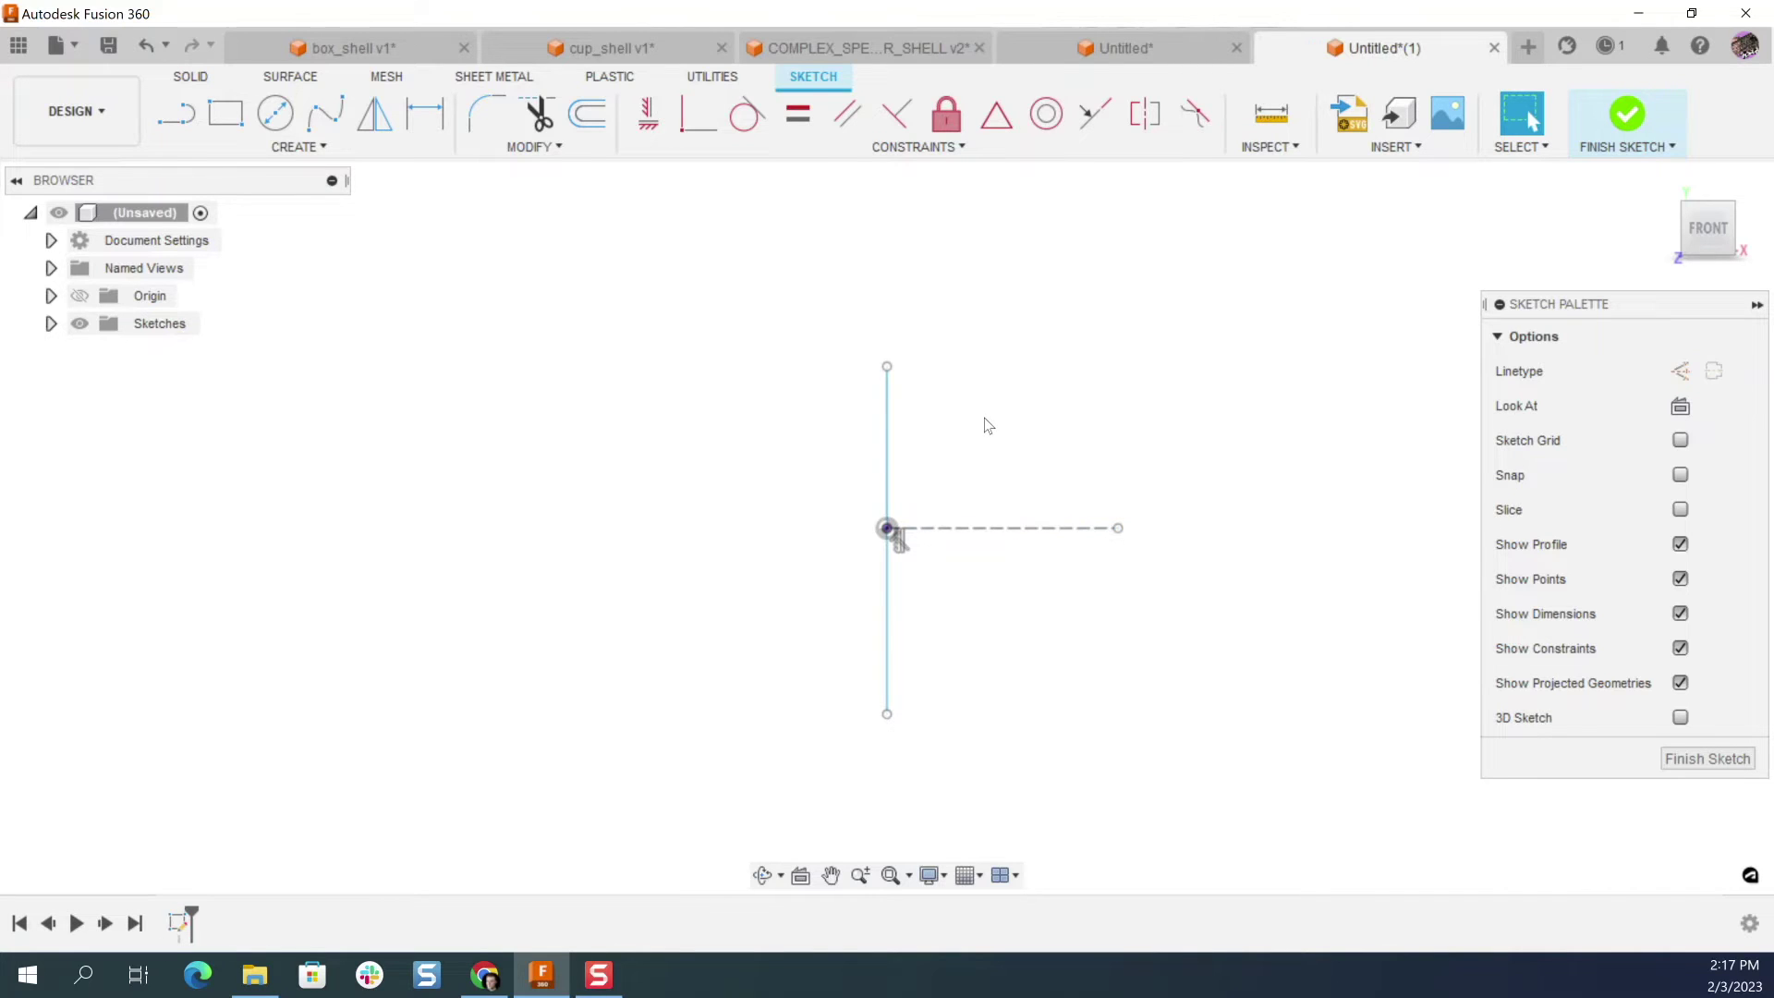
# Step: Make the vertical line's two endpoints symmetric about the horizontal construction line
pyautogui.click(1144, 118)
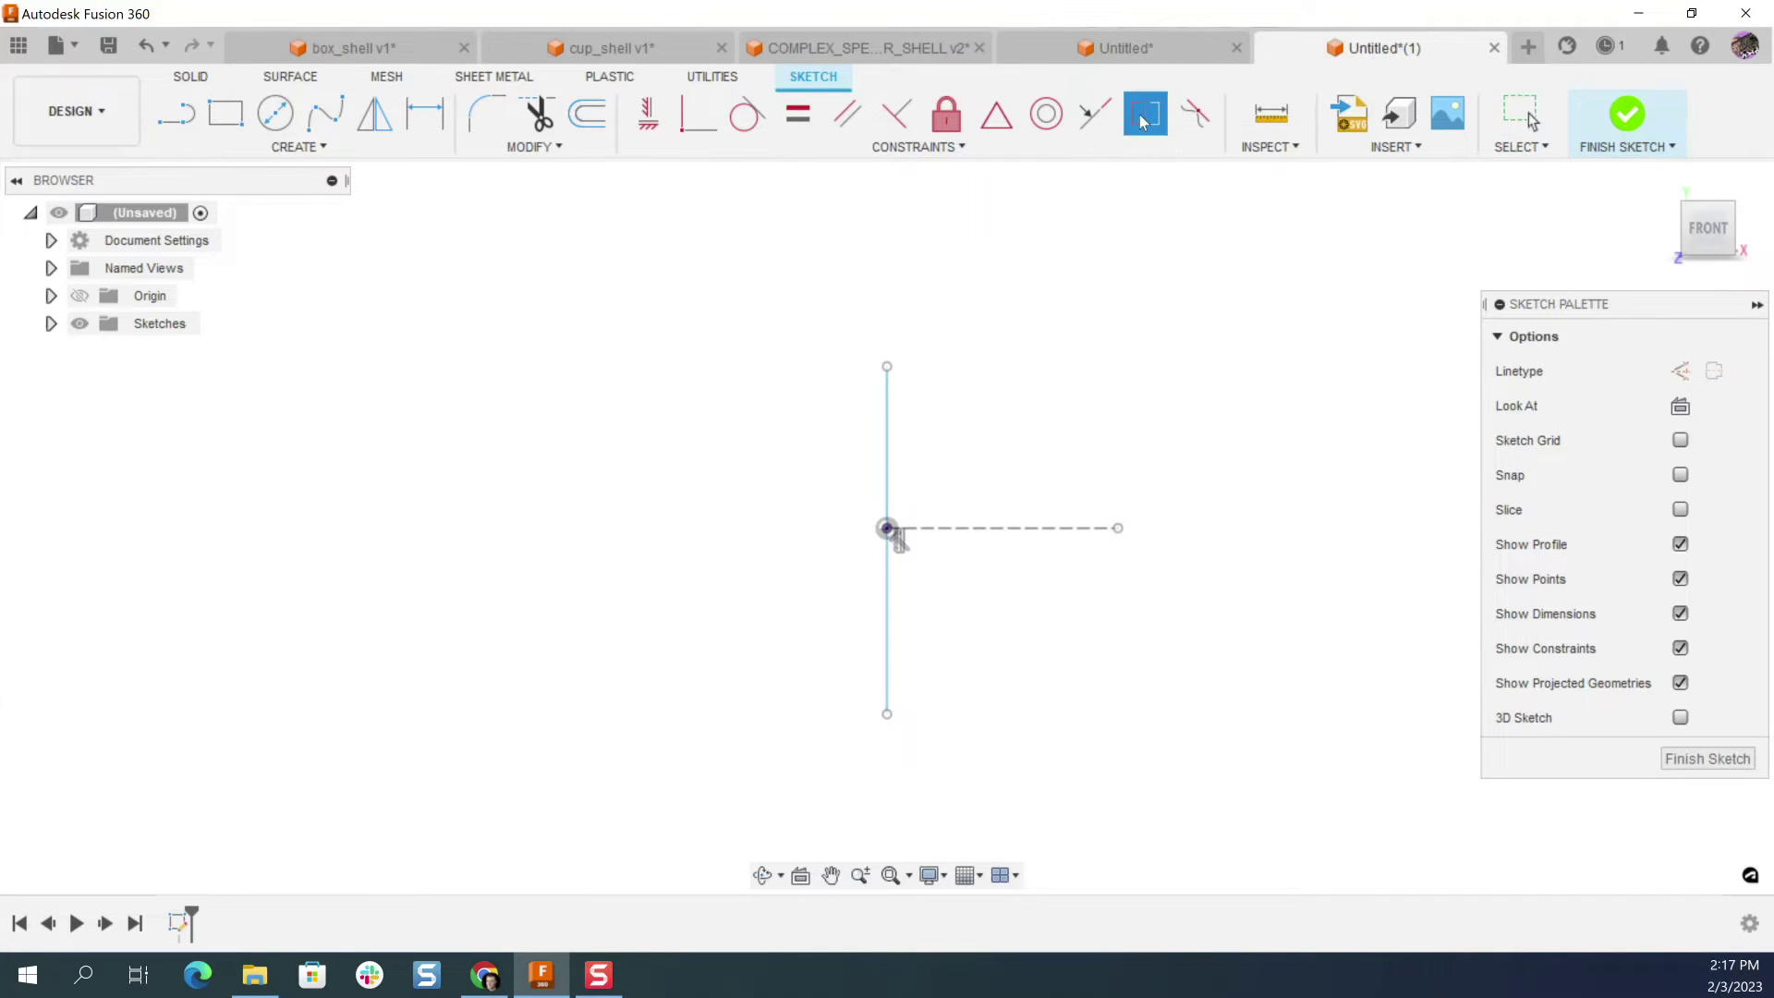
pyautogui.click(888, 367)
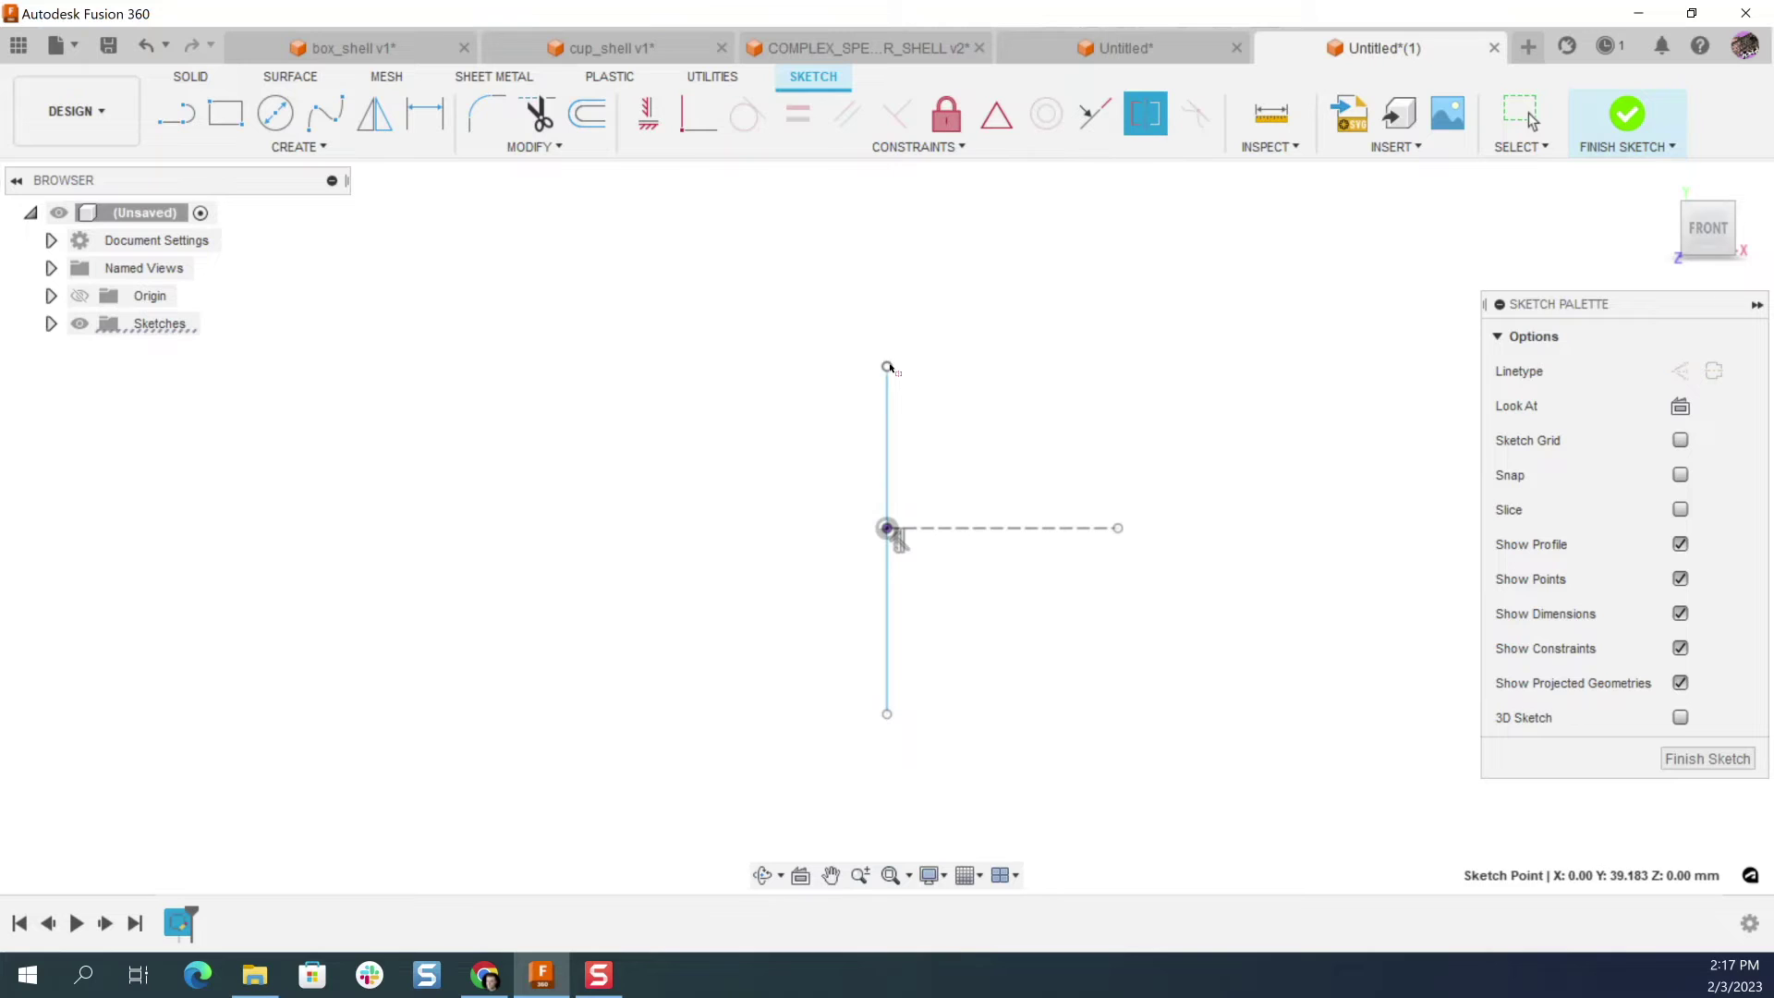
pyautogui.click(887, 715)
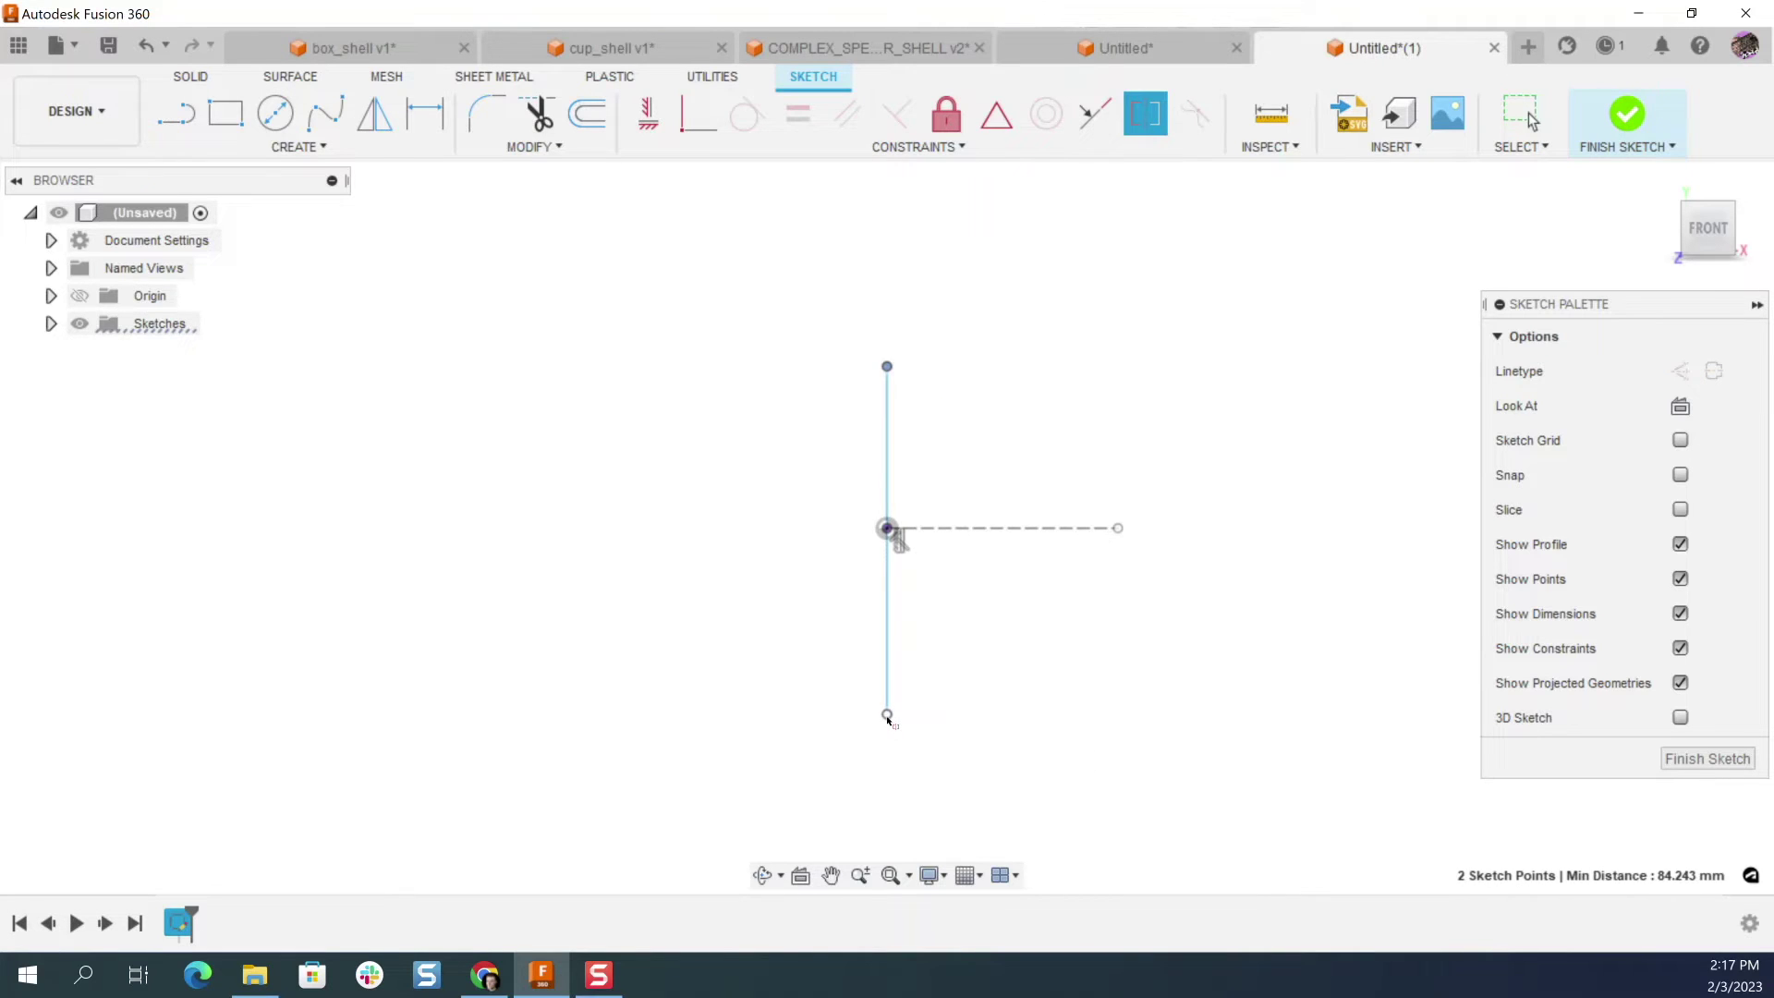
pyautogui.click(1002, 530)
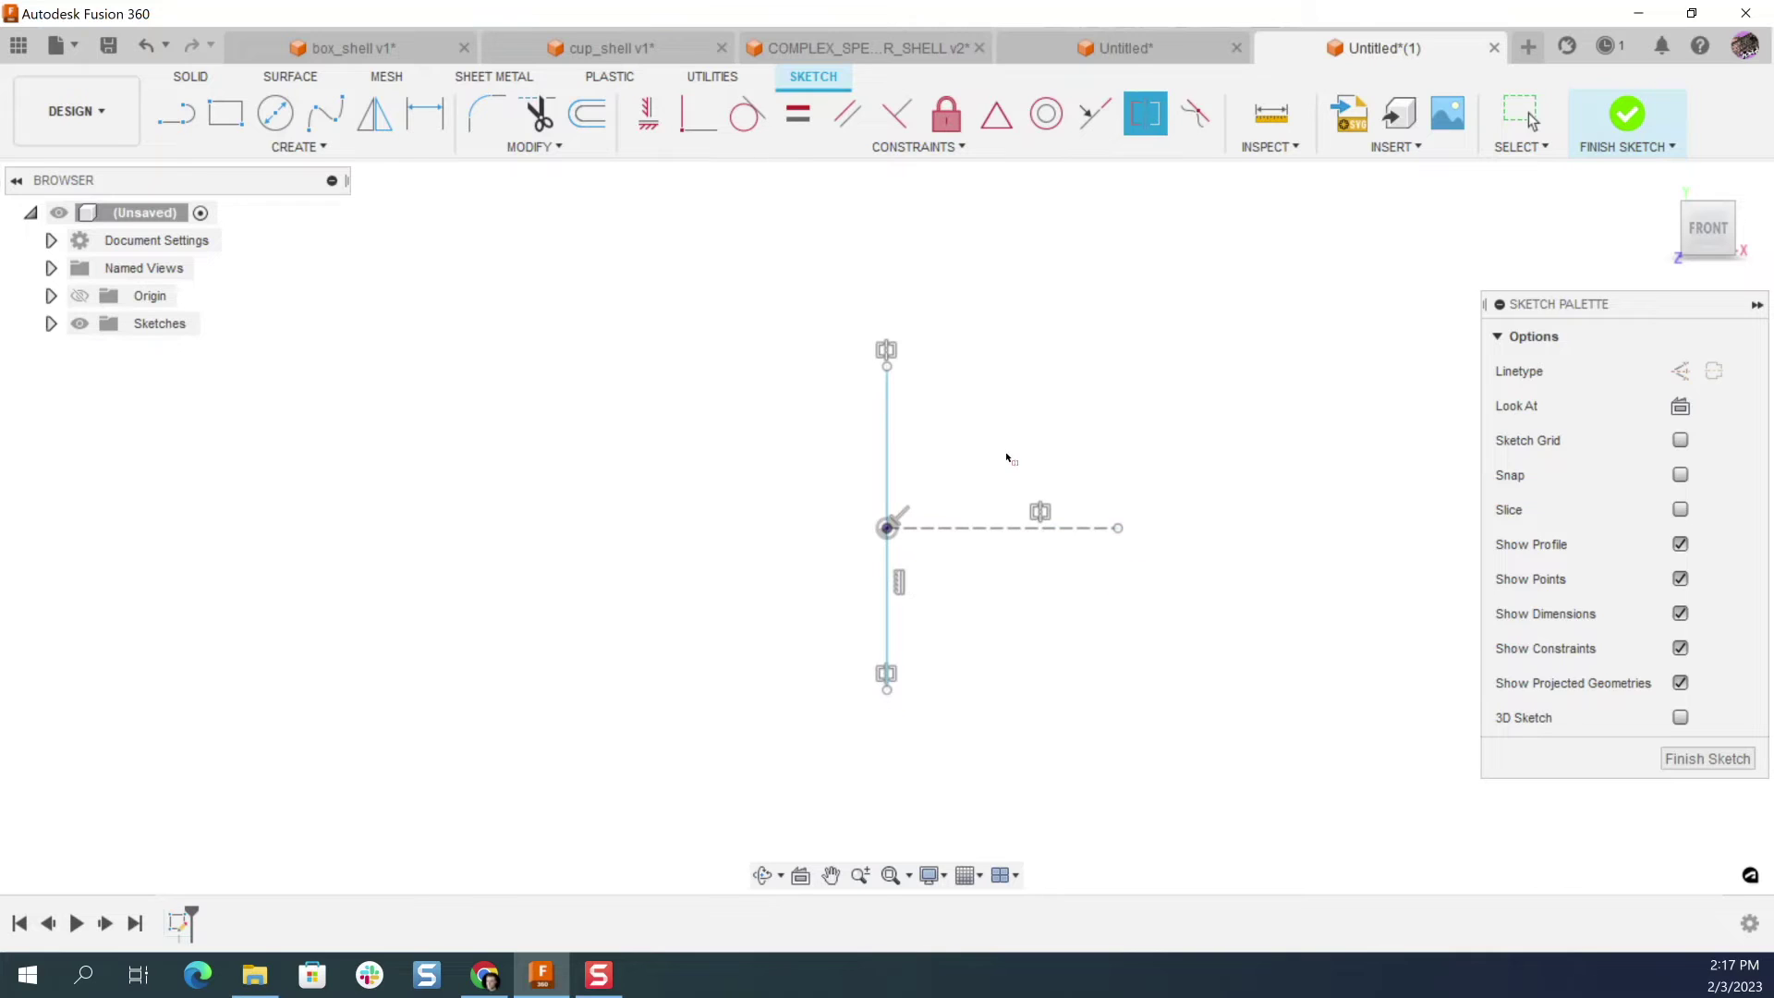
pyautogui.press('Escape')
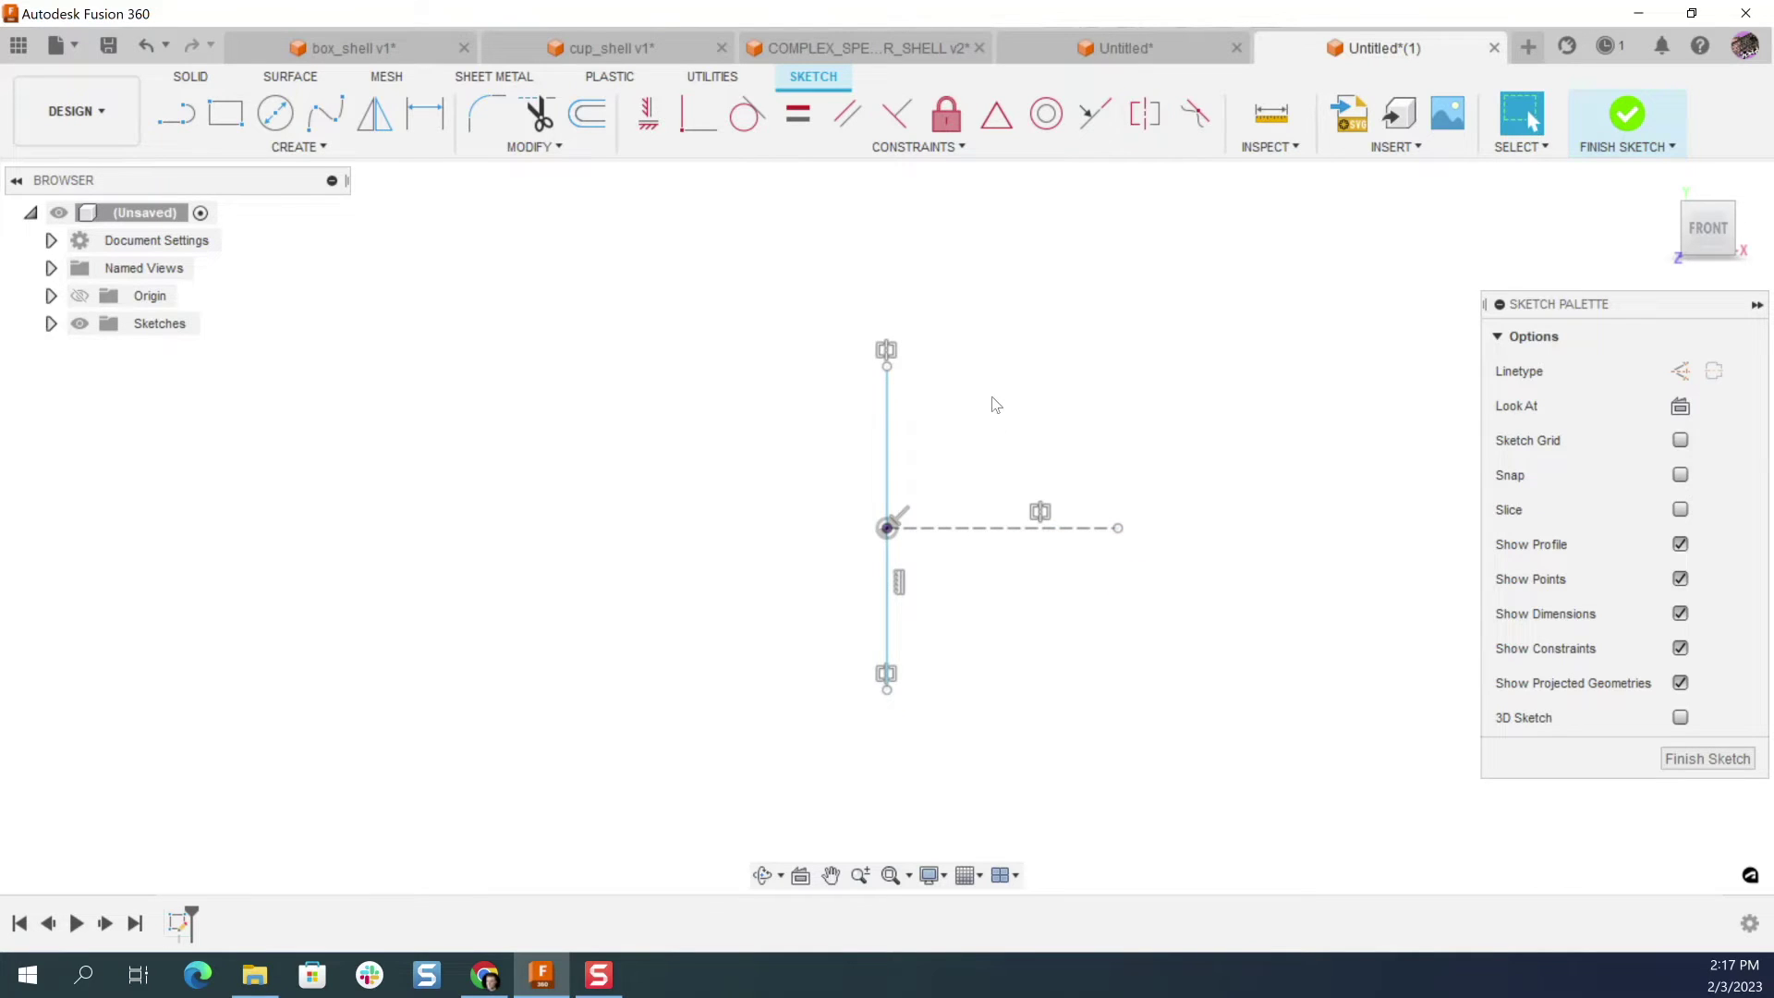
# Step: Stretch the vertical line by its lower endpoint and dimension its length to 100 mm
pyautogui.moveTo(889, 704)
pyautogui.mouseDown()
pyautogui.moveTo(887, 751)
pyautogui.moveTo(887, 734)
pyautogui.mouseUp()
pyautogui.press('d')
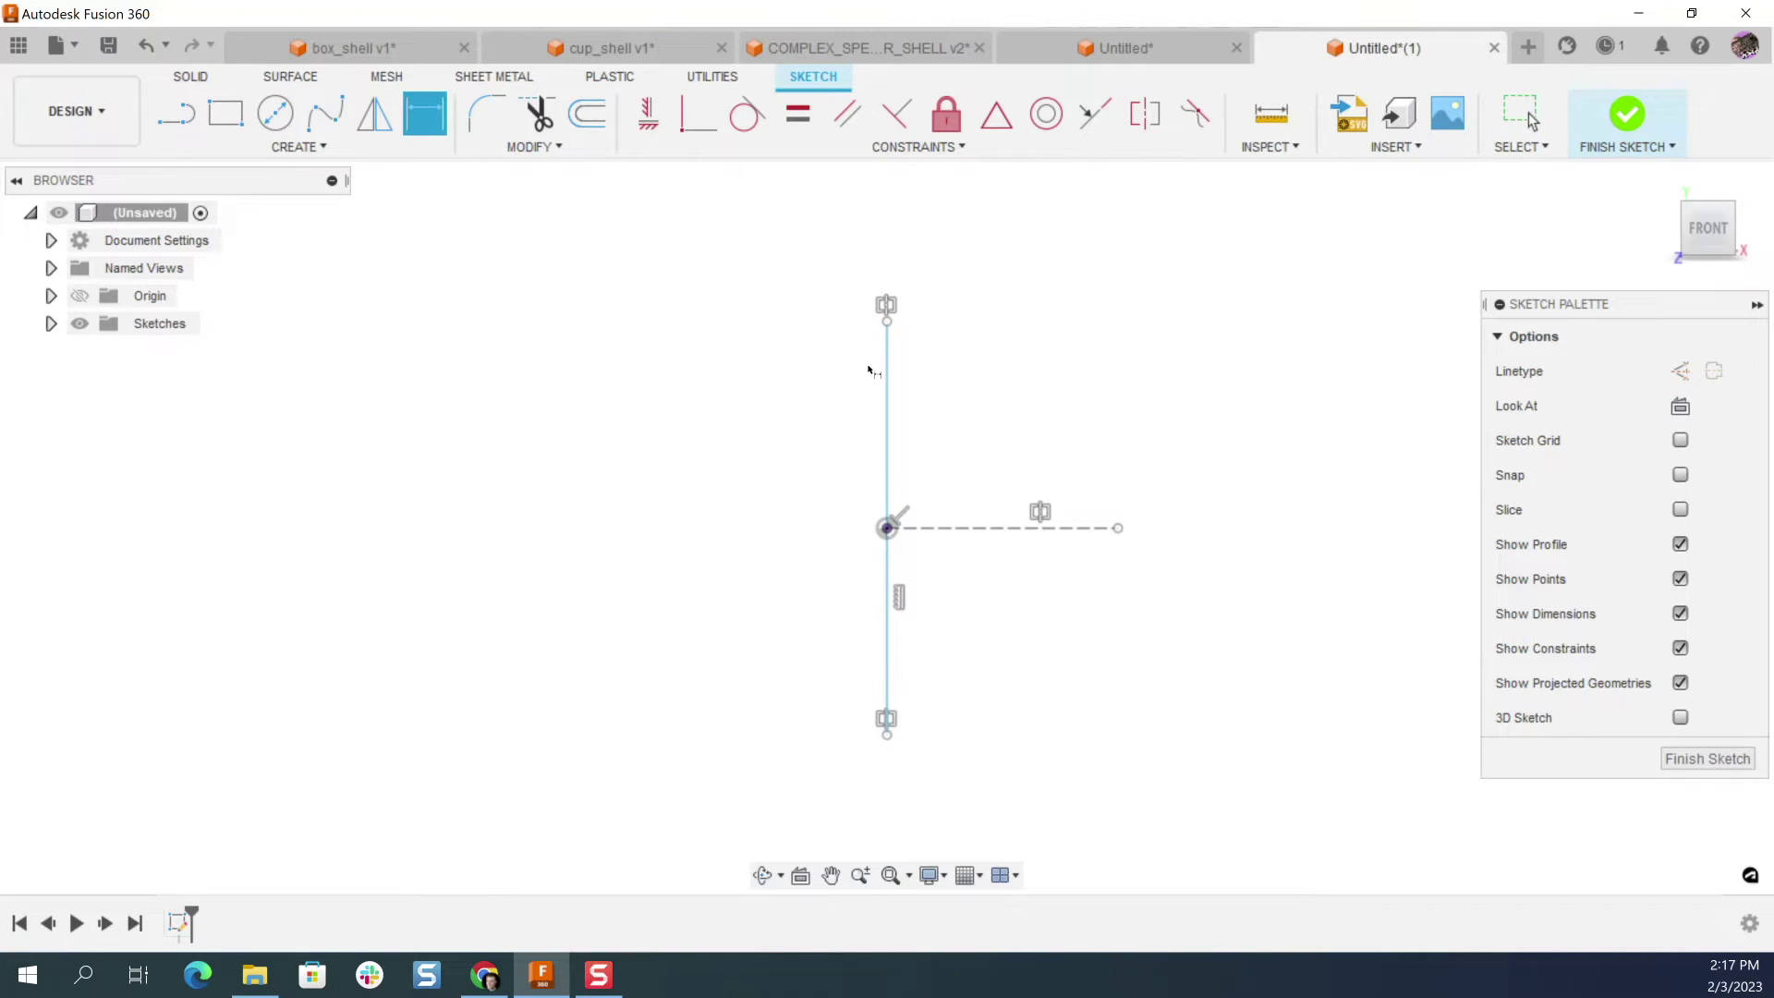
pyautogui.click(887, 397)
pyautogui.click(767, 399)
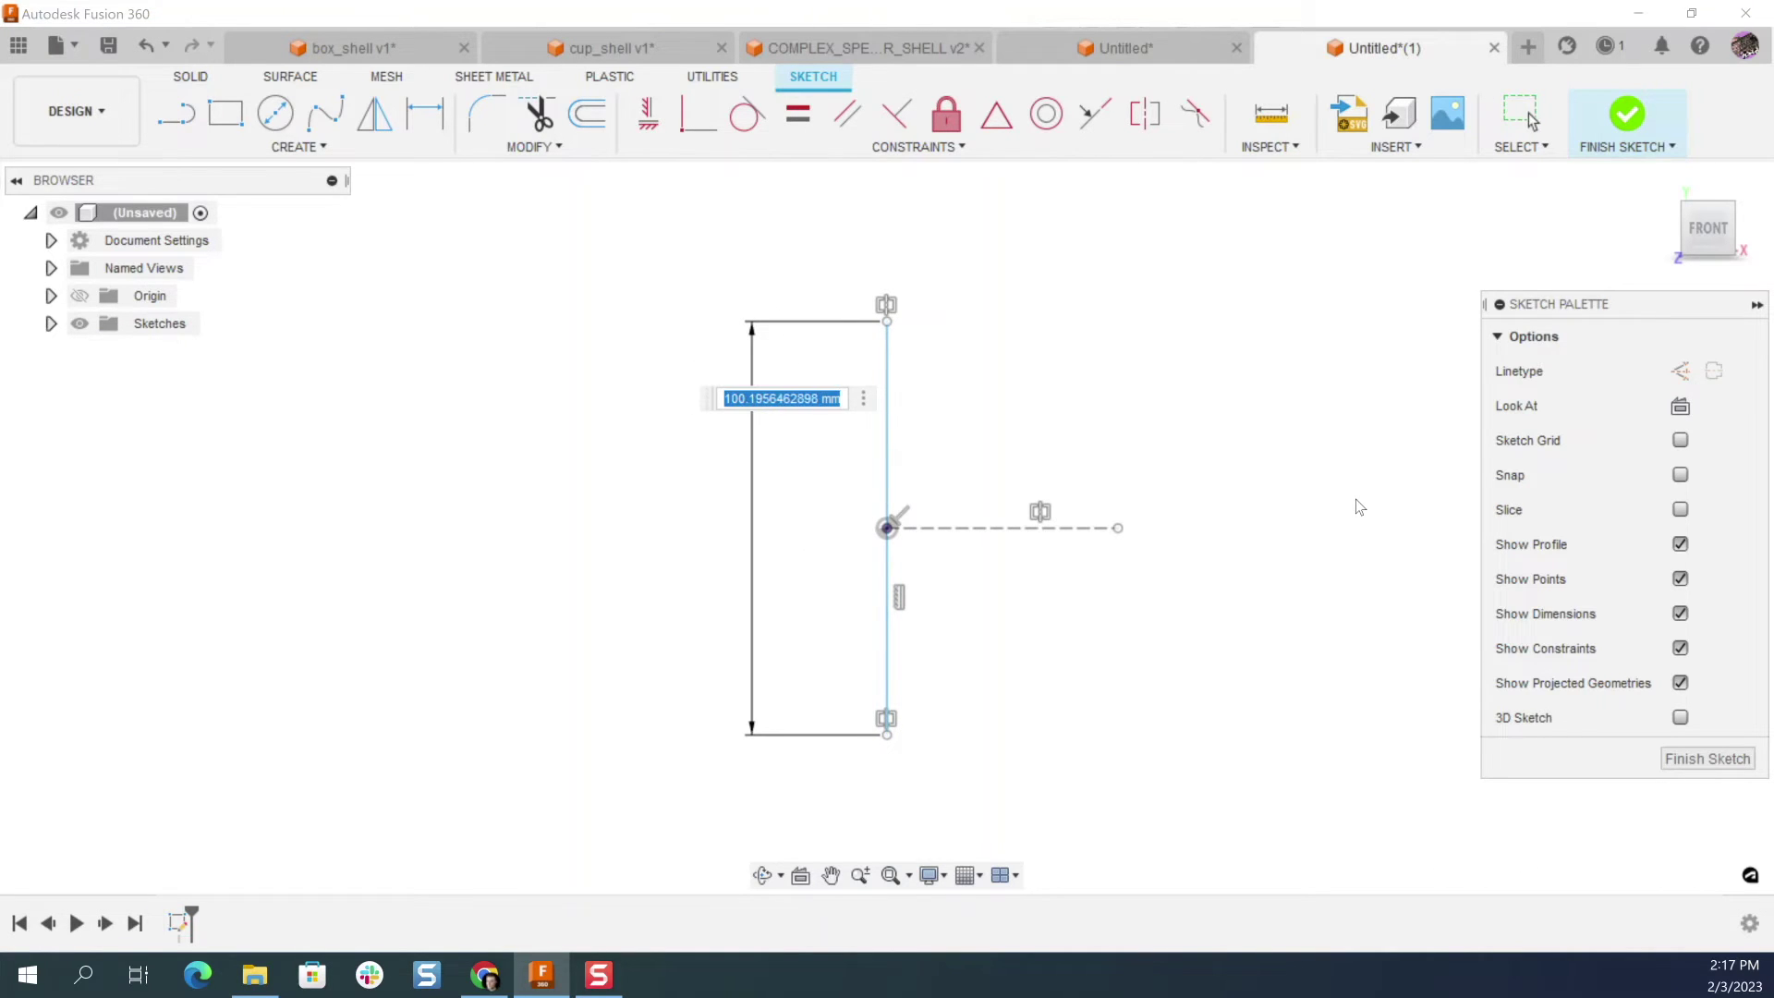
pyautogui.write('100')
pyautogui.press('Return')
pyautogui.press('Escape')
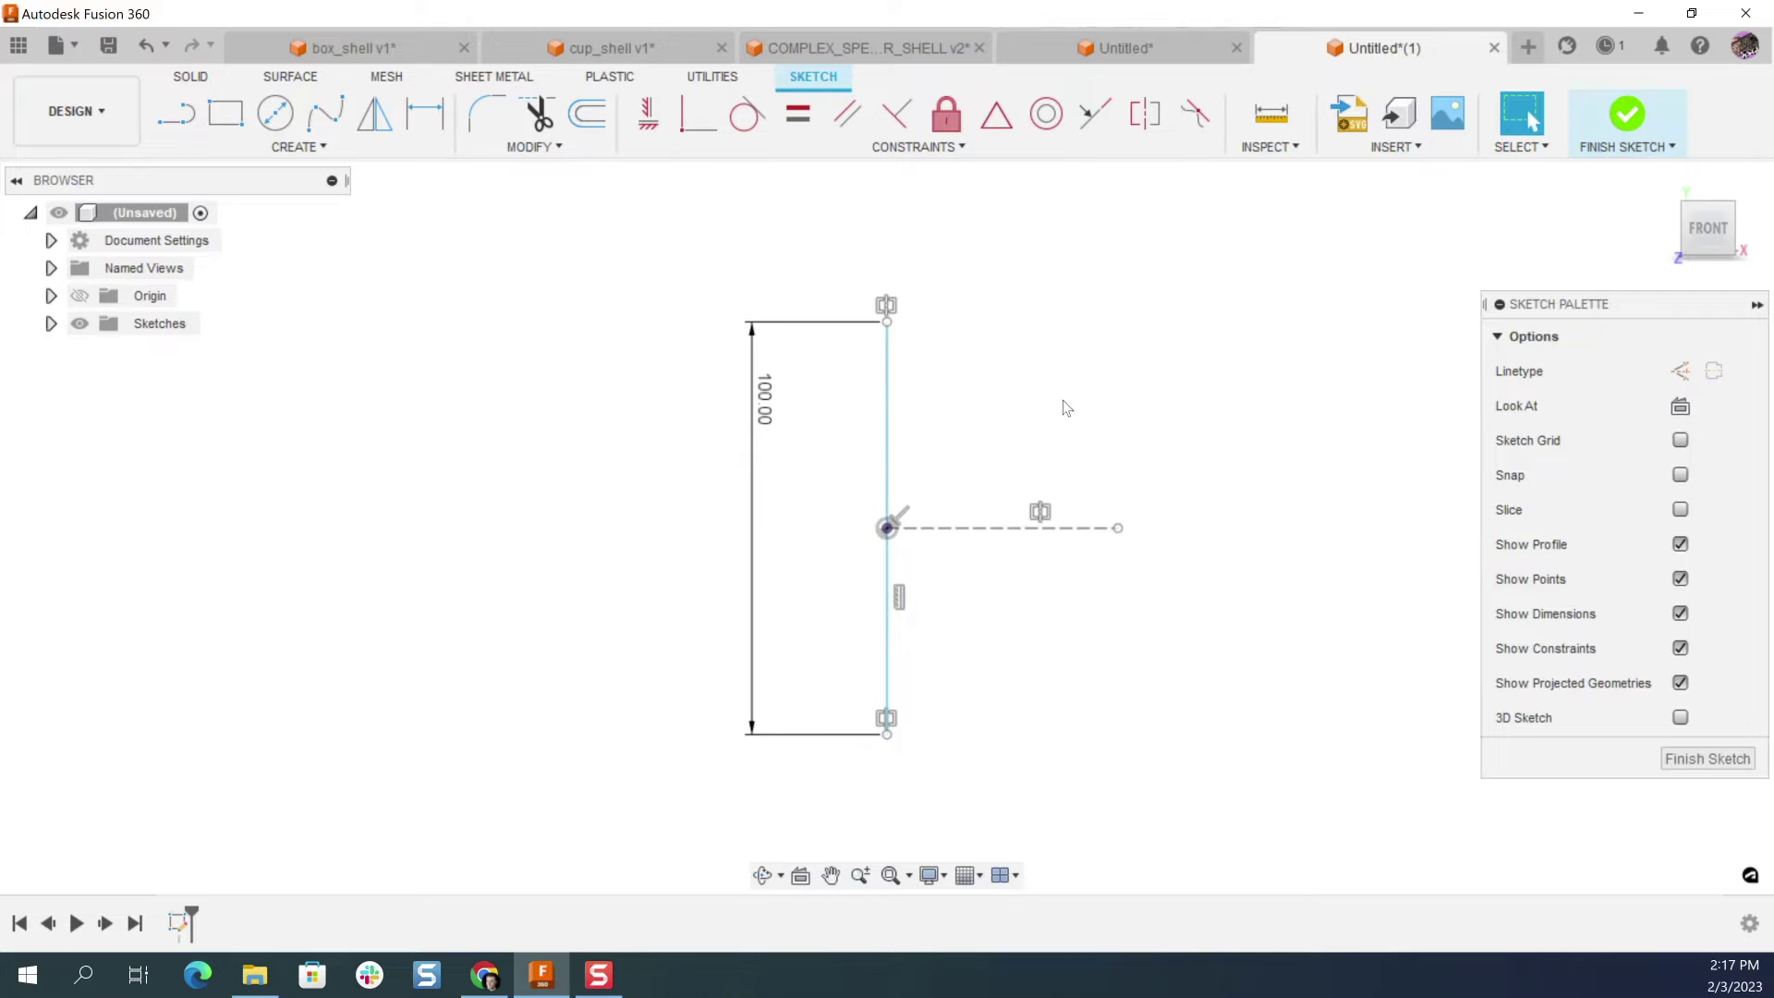
# Step: Sketch connected lines from the vertical line's lower end: a horizontal base, an outward-slanting side, a short horizontal ledge and a short vertical rim
pyautogui.scroll(-2, 549, 536)
pyautogui.click(176, 114)
pyautogui.click(800, 670)
pyautogui.click(878, 669)
pyautogui.scroll(2, 931, 374)
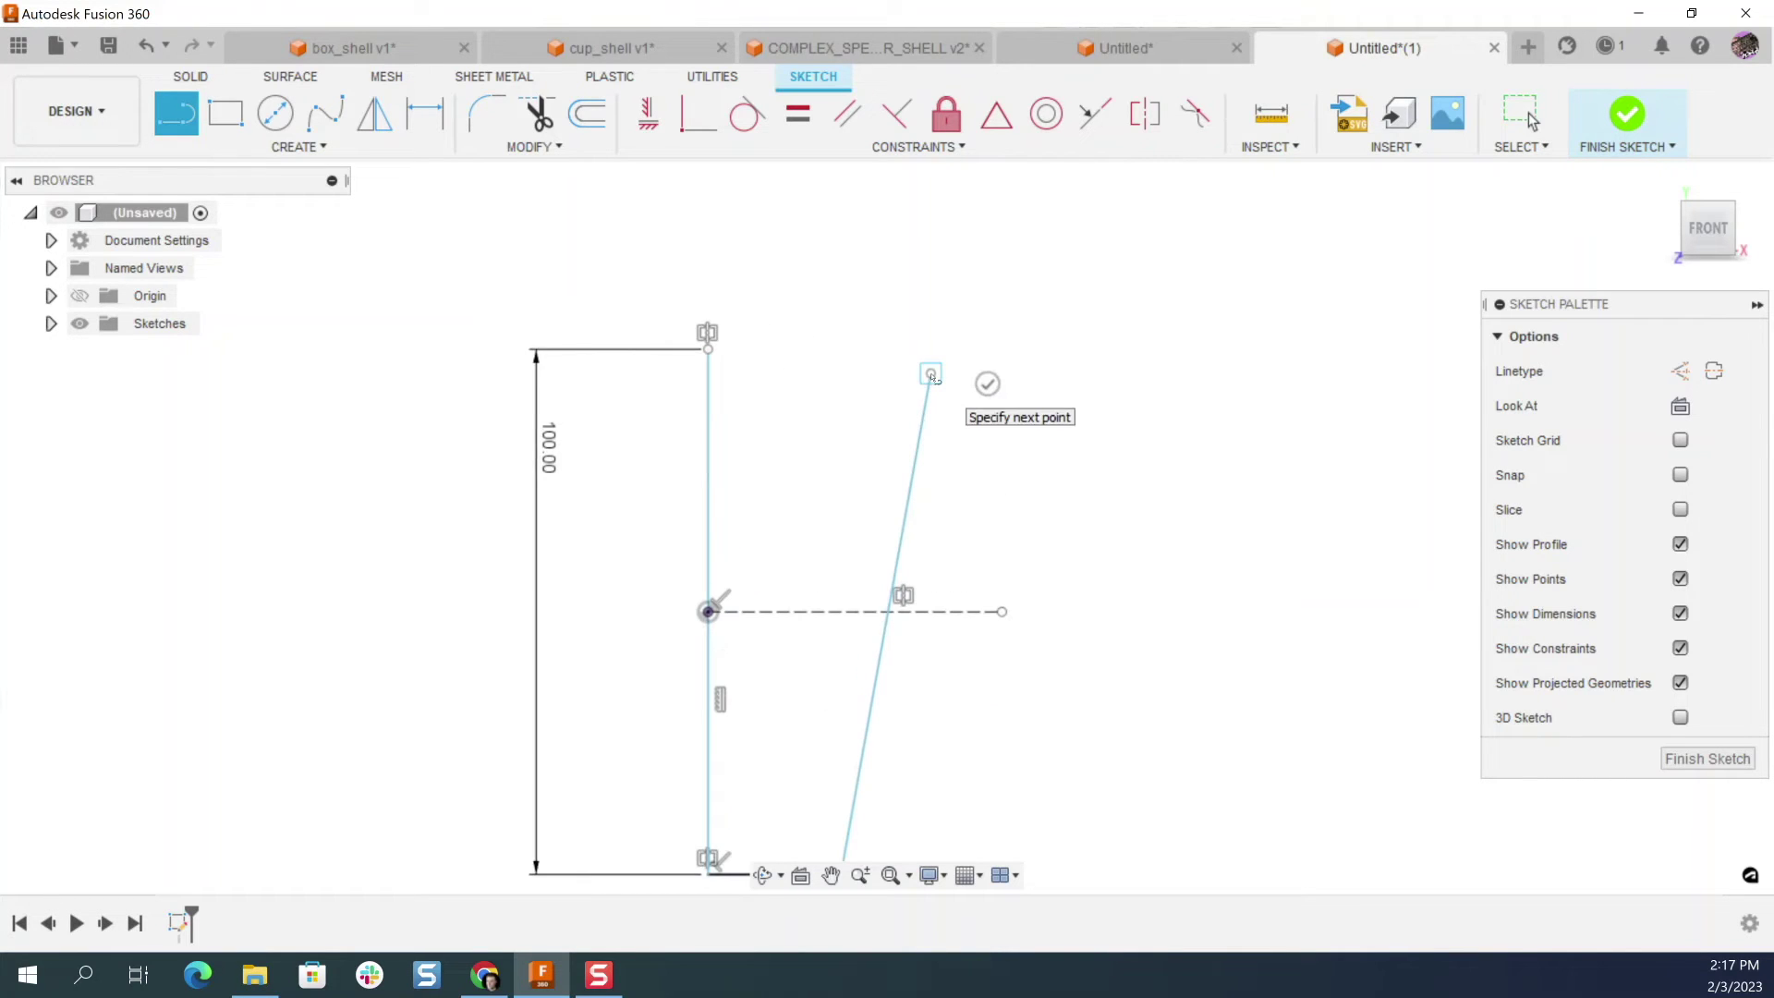
pyautogui.click(931, 374)
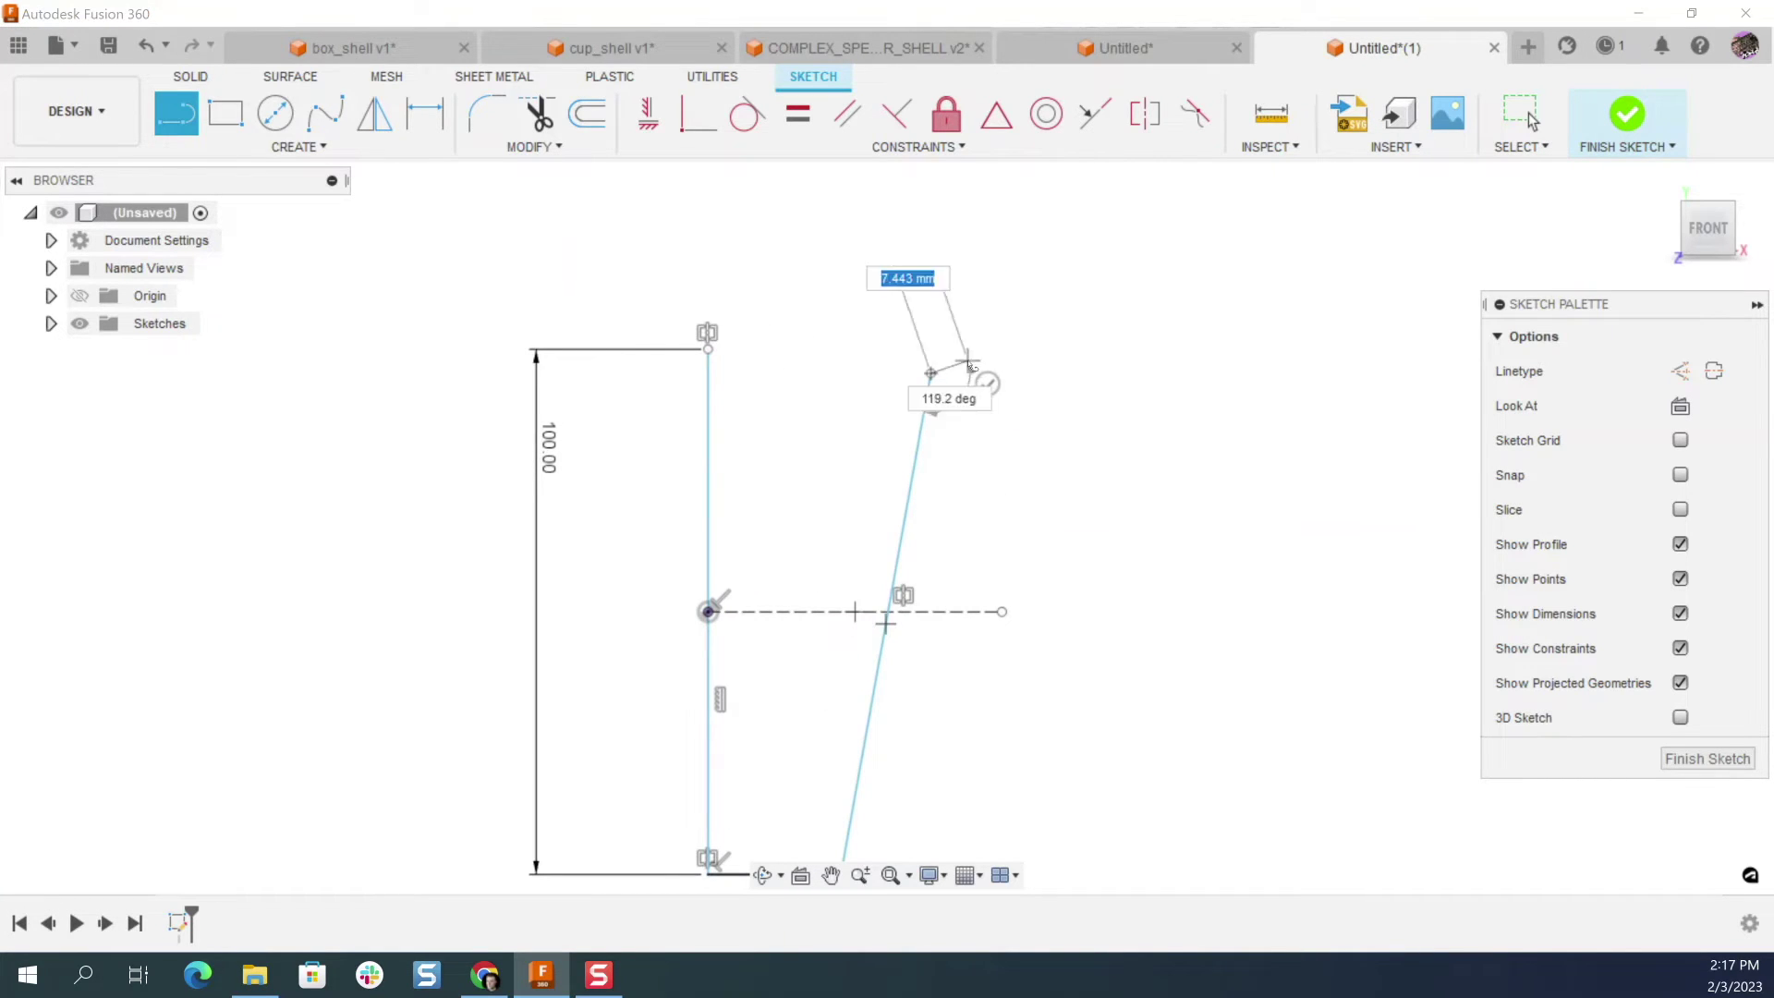
pyautogui.scroll(2, 961, 372)
pyautogui.click(957, 379)
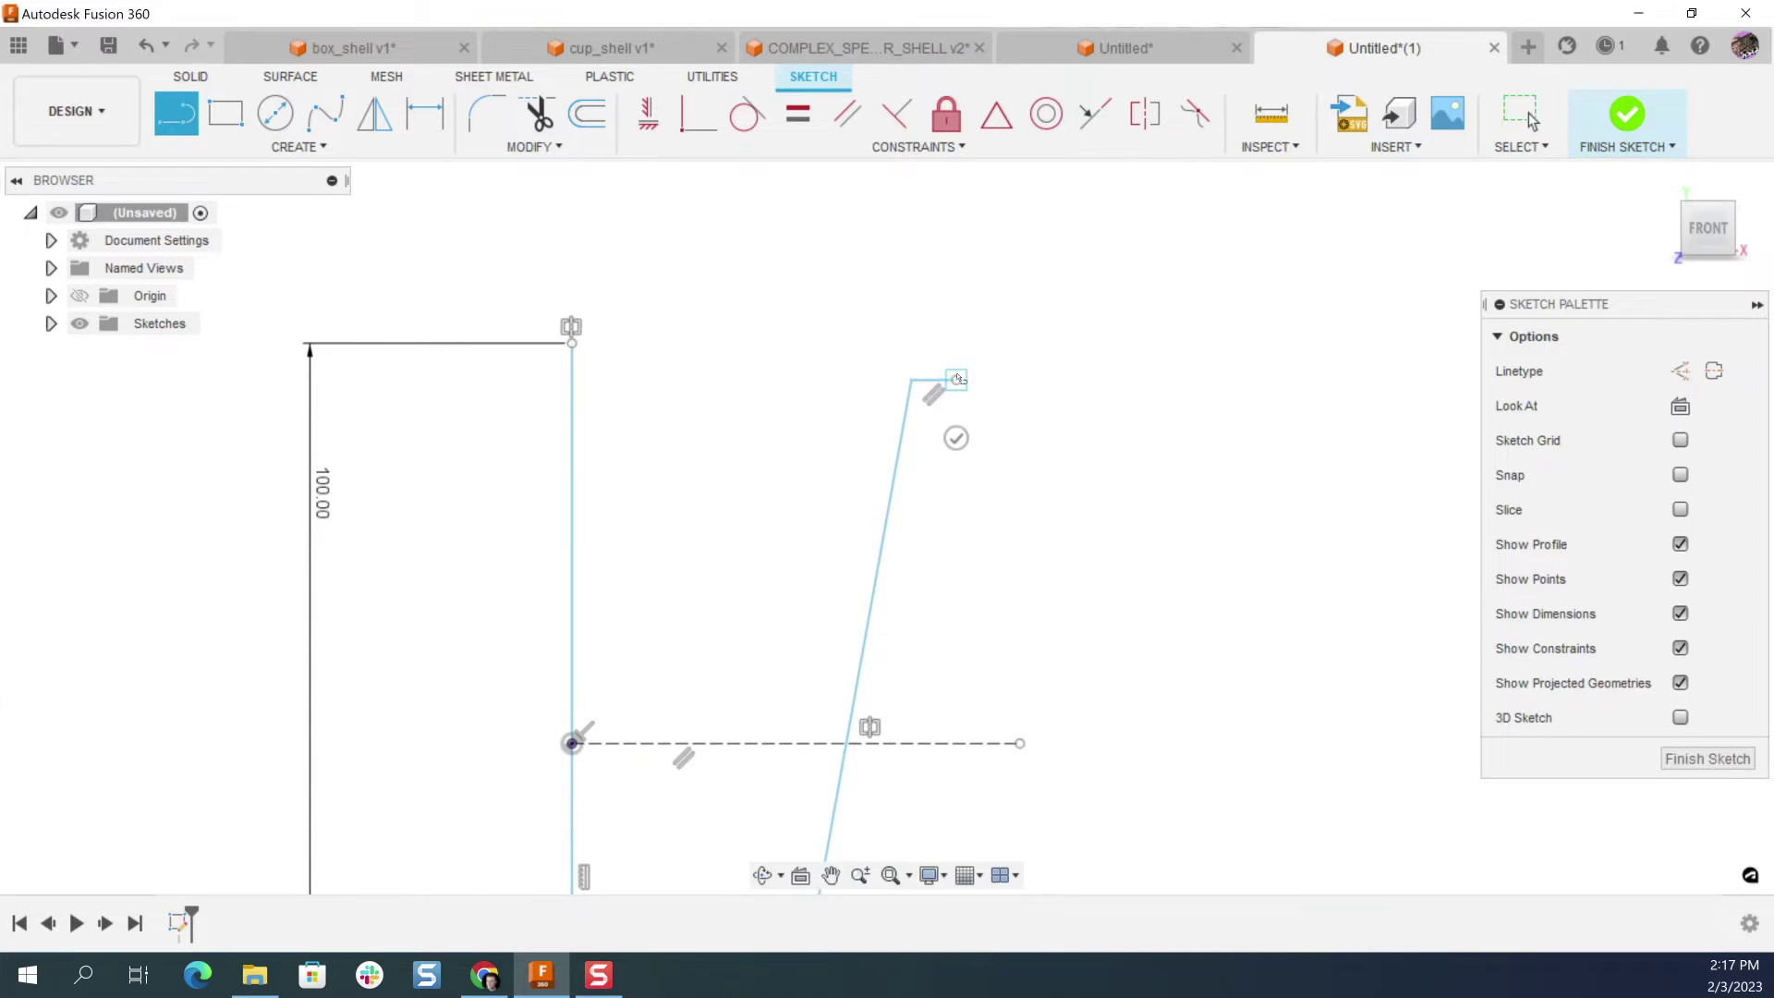
pyautogui.click(956, 289)
pyautogui.press('Escape')
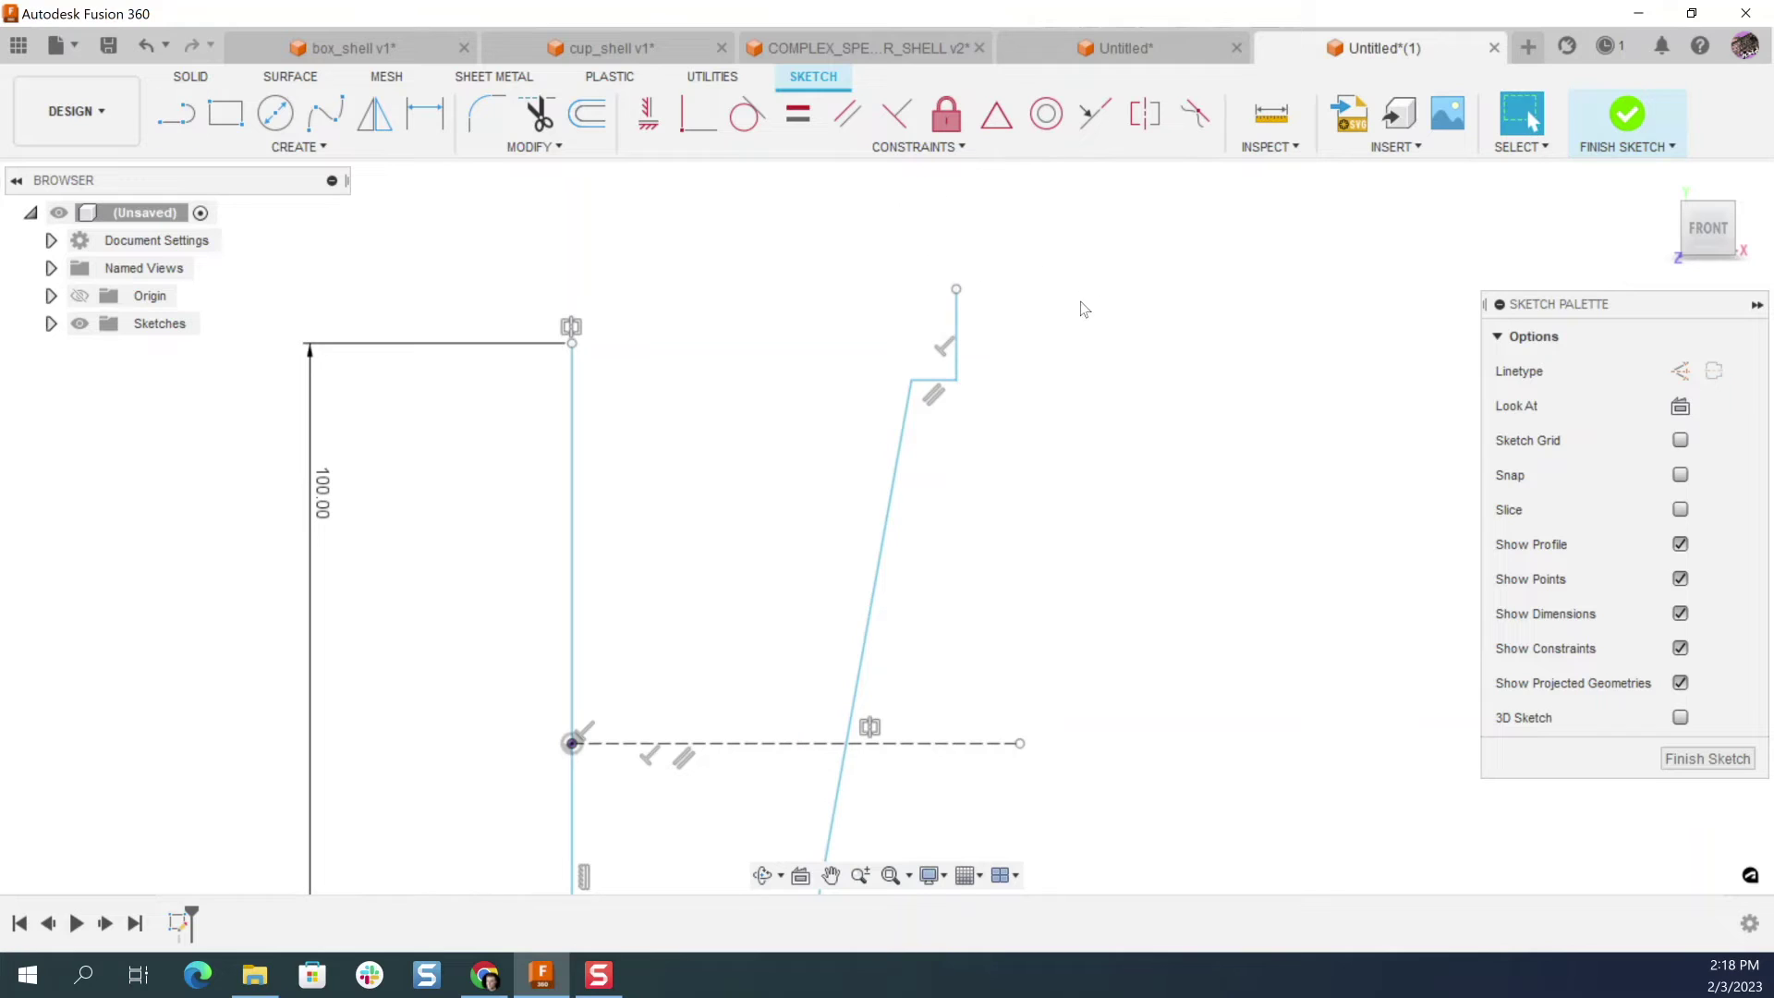
# Step: Close the cup profile with a horizontal line from the 100 mm vertical line's upper end to the vertical rim line
pyautogui.press('l')
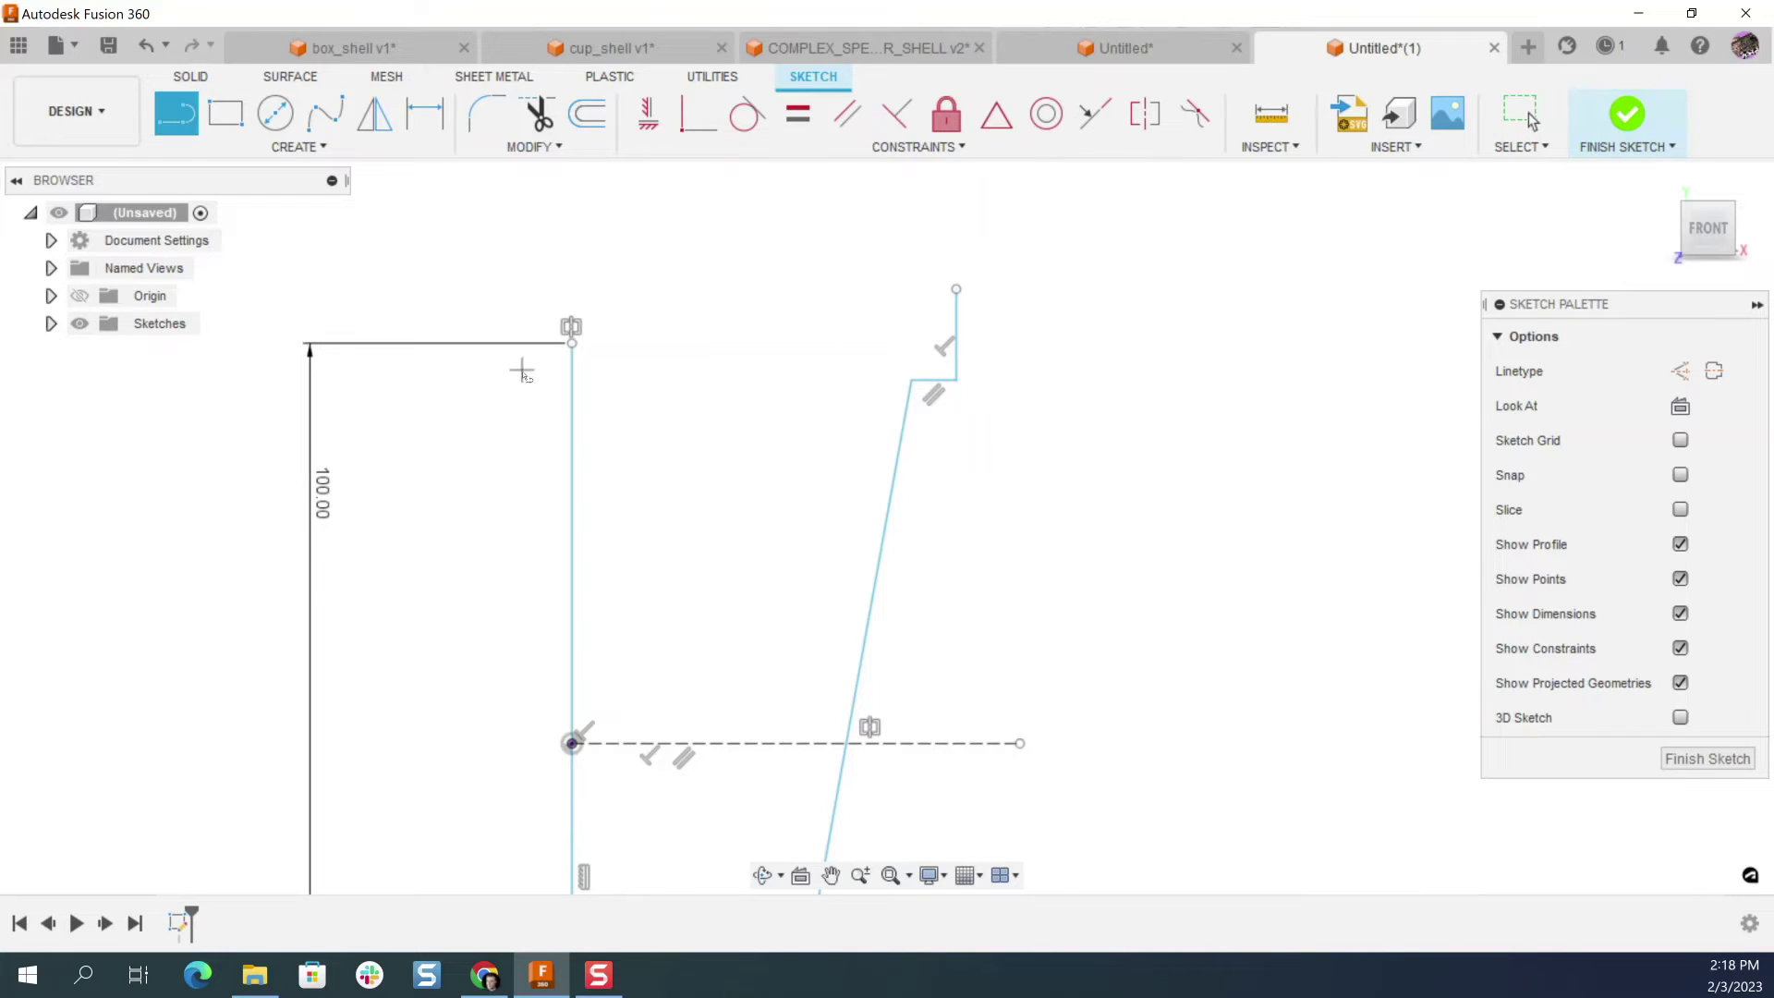
pyautogui.click(575, 345)
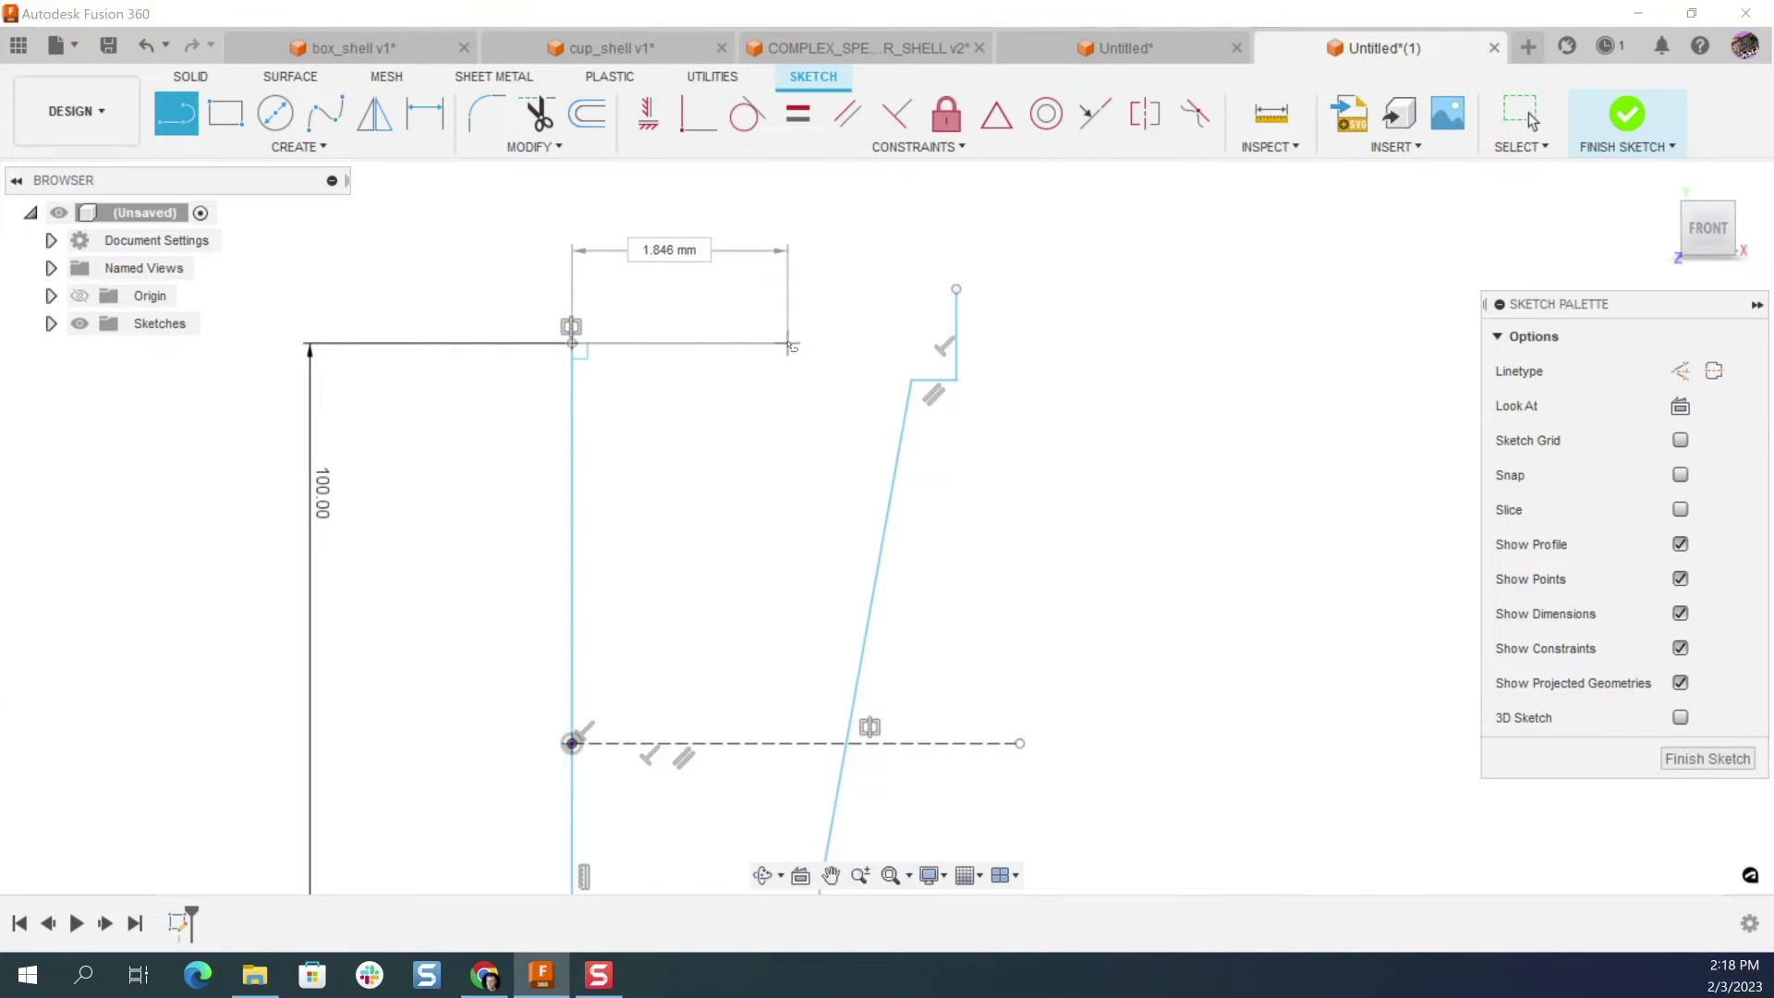
pyautogui.click(956, 345)
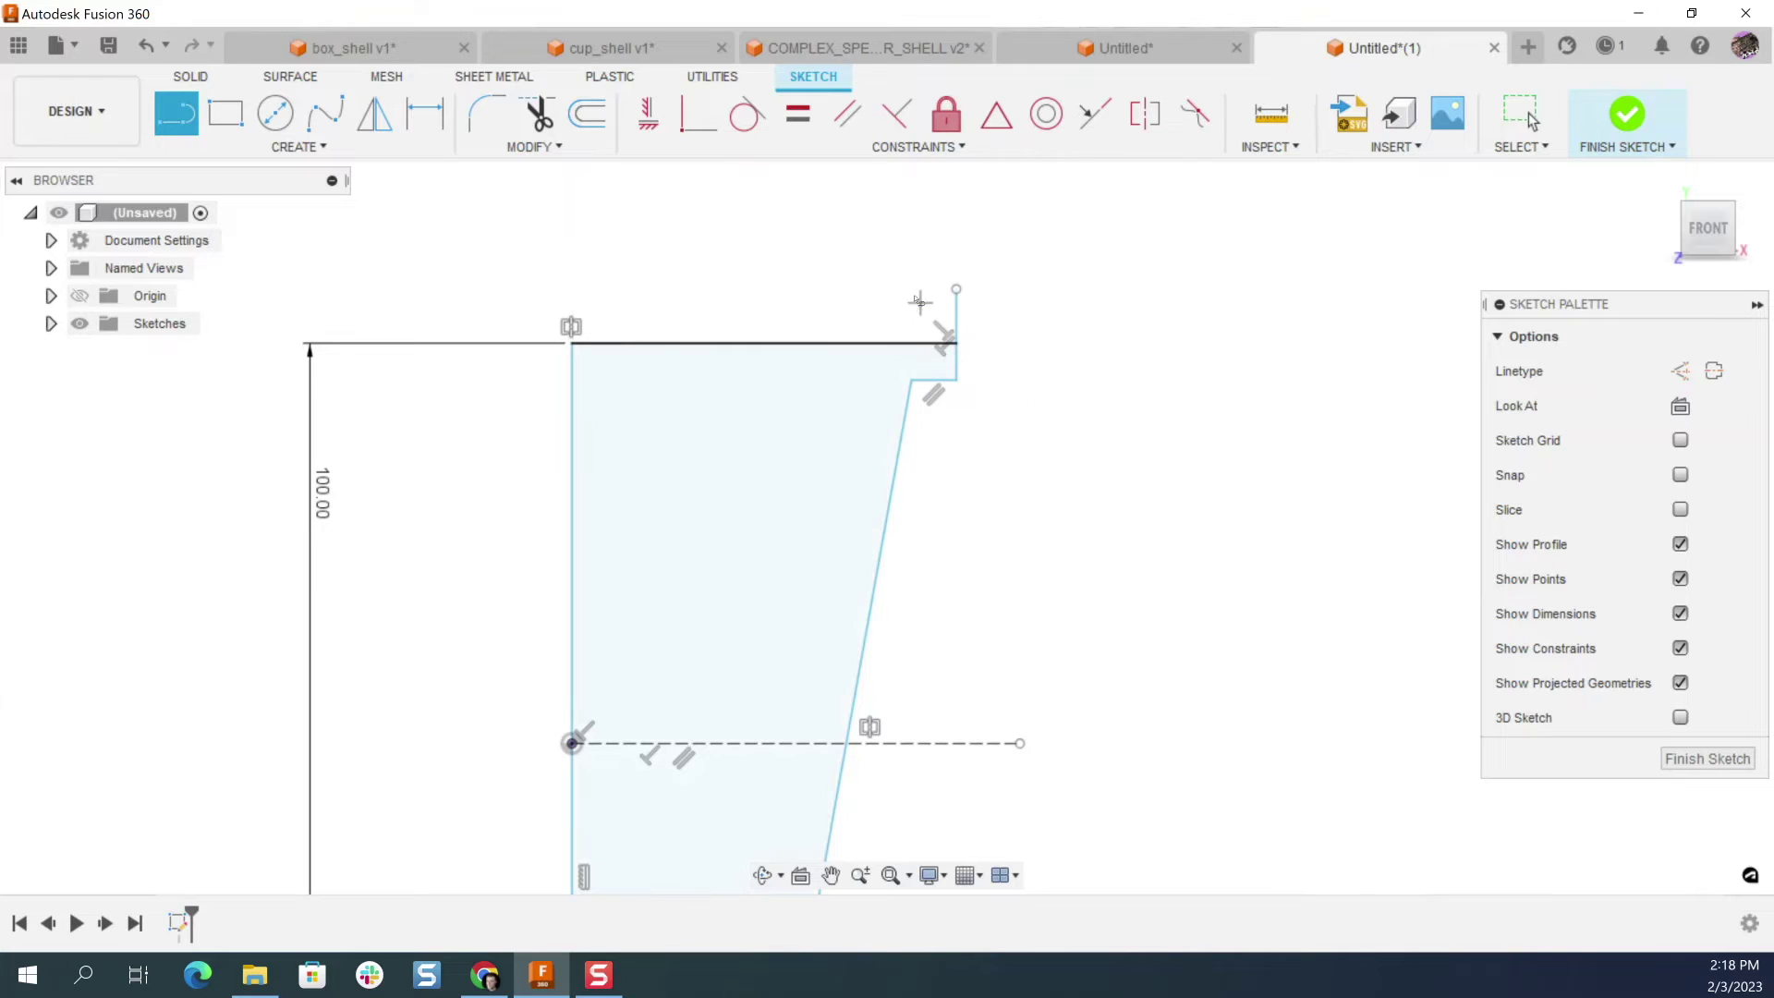
pyautogui.press('Escape')
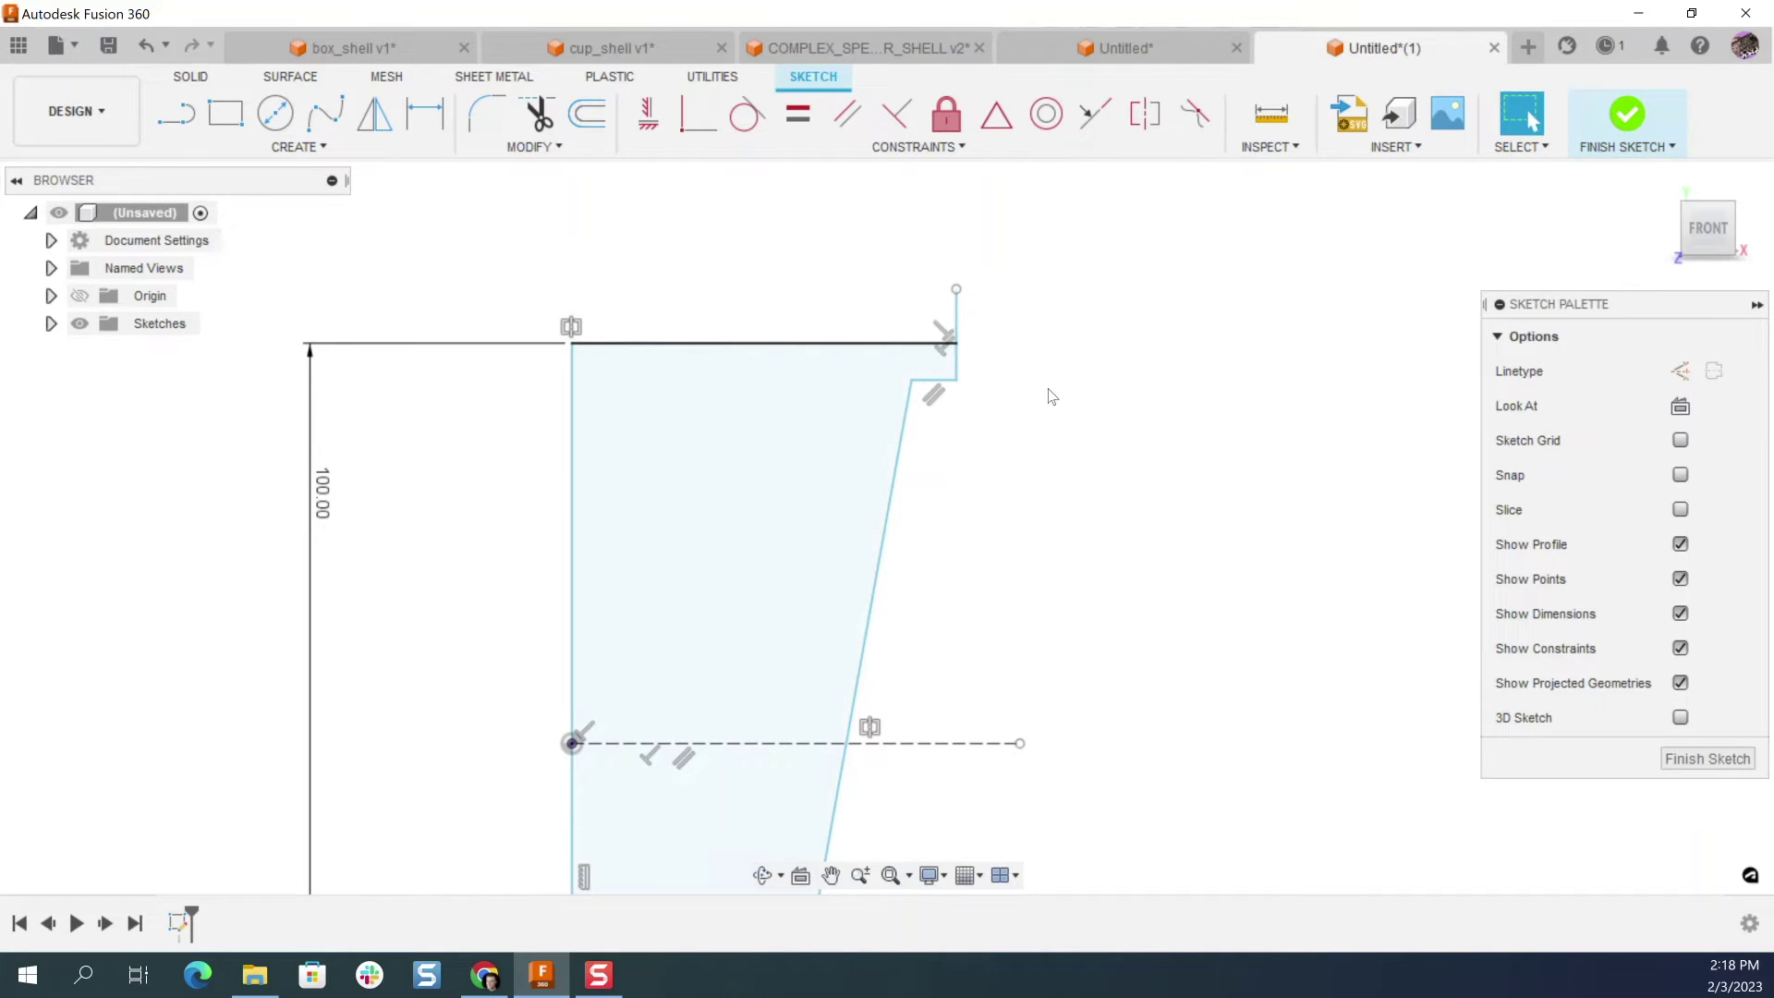
# Step: Trim the part of the rim line that extends above the closing line and finish the sketch
pyautogui.click(550, 123)
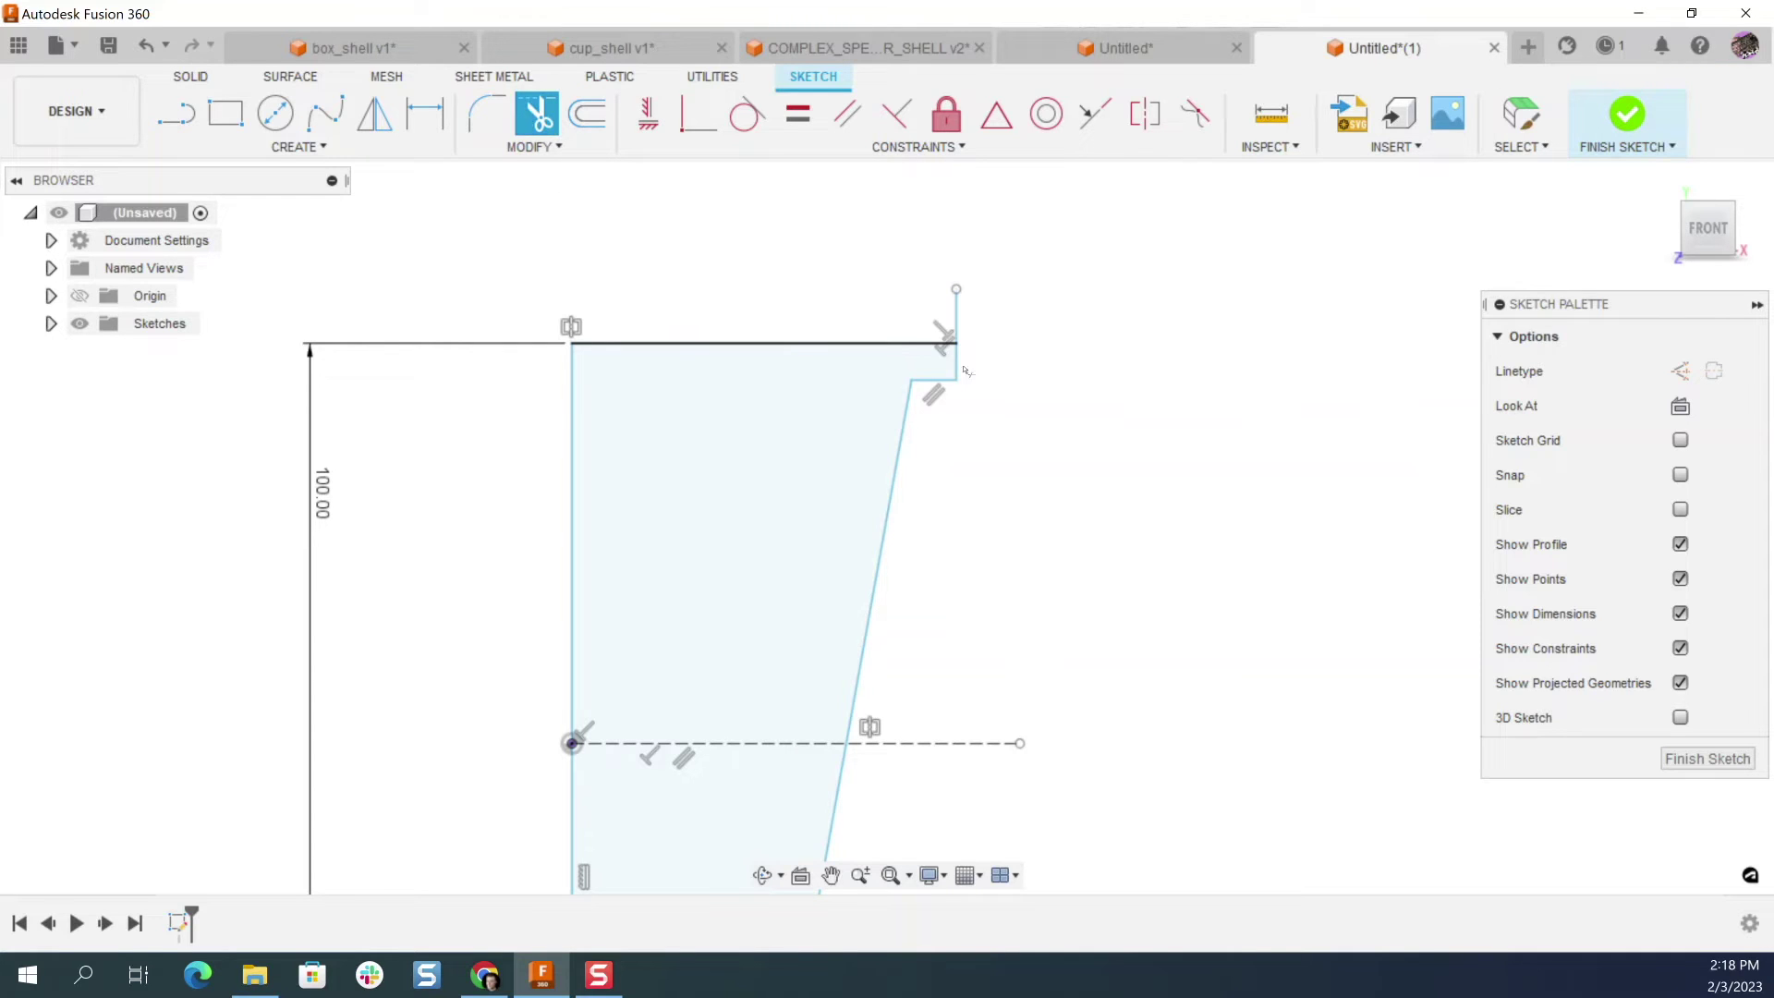
pyautogui.click(961, 312)
pyautogui.press('Escape')
pyautogui.scroll(-5, 1017, 352)
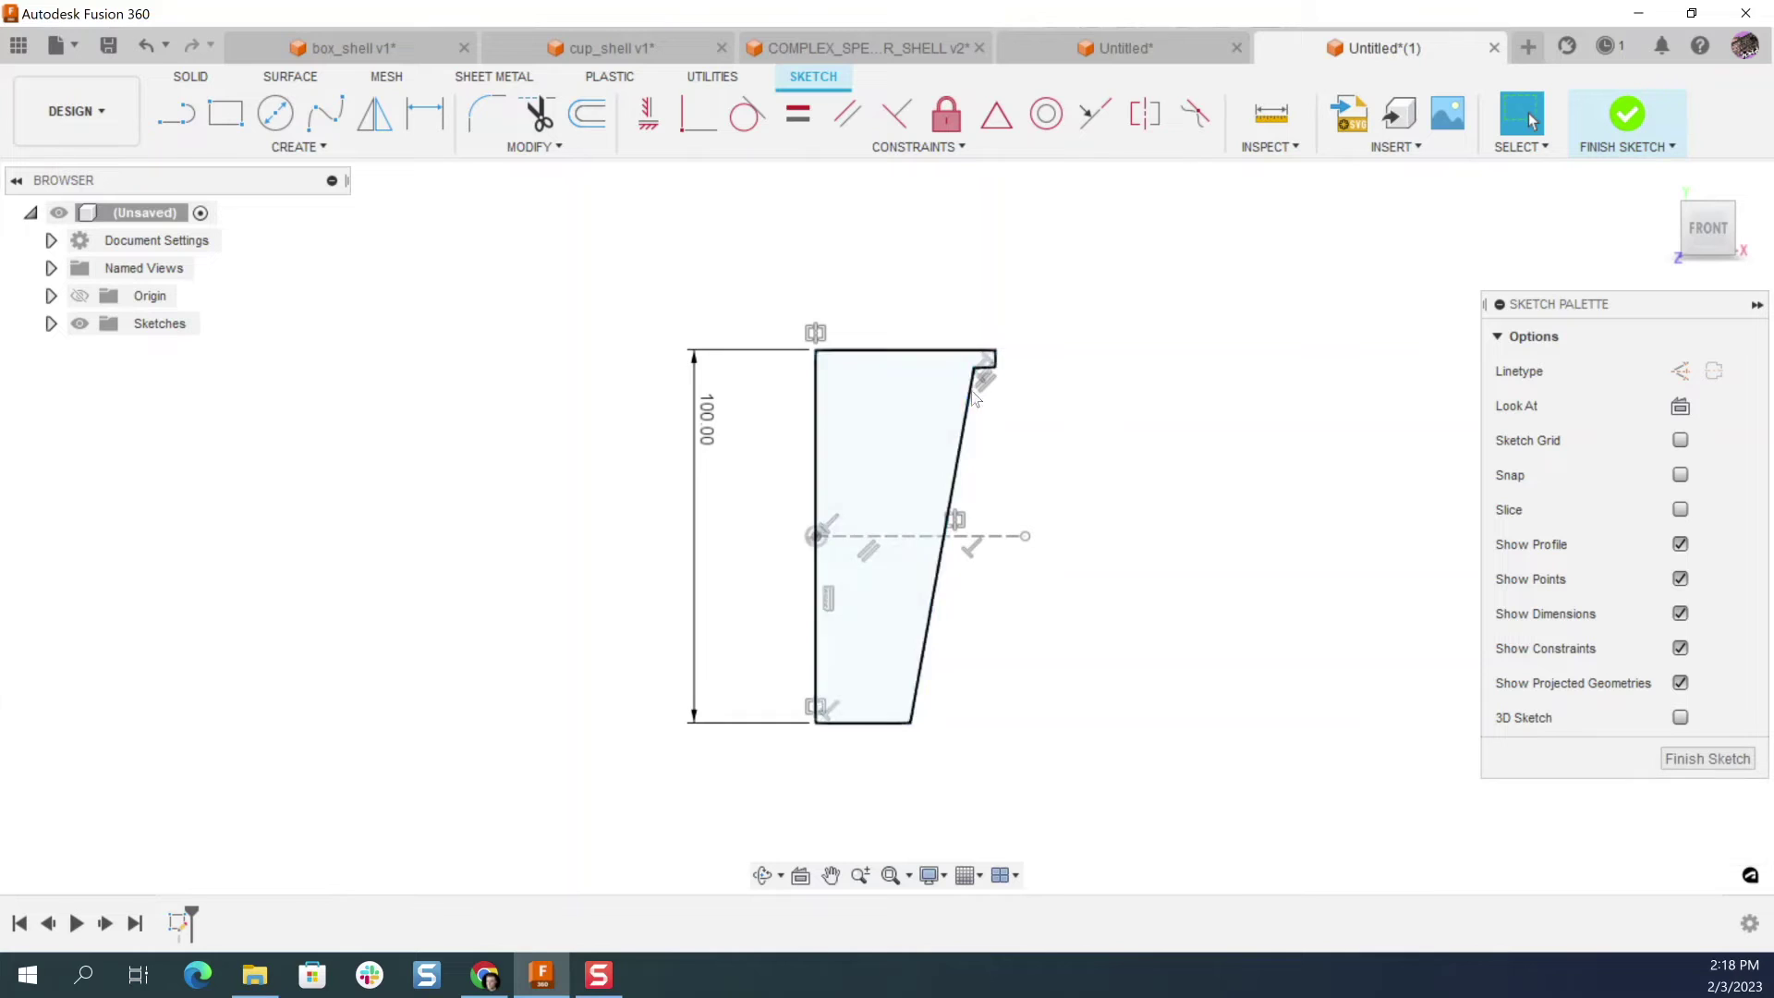
pyautogui.scroll(2, 1011, 389)
pyautogui.moveTo(1028, 529)
pyautogui.keyDown('shift'); pyautogui.mouseDown(button='middle')
pyautogui.moveTo(1033, 503)
pyautogui.moveTo(911, 447)
pyautogui.mouseUp(button='middle'); pyautogui.keyUp('shift')
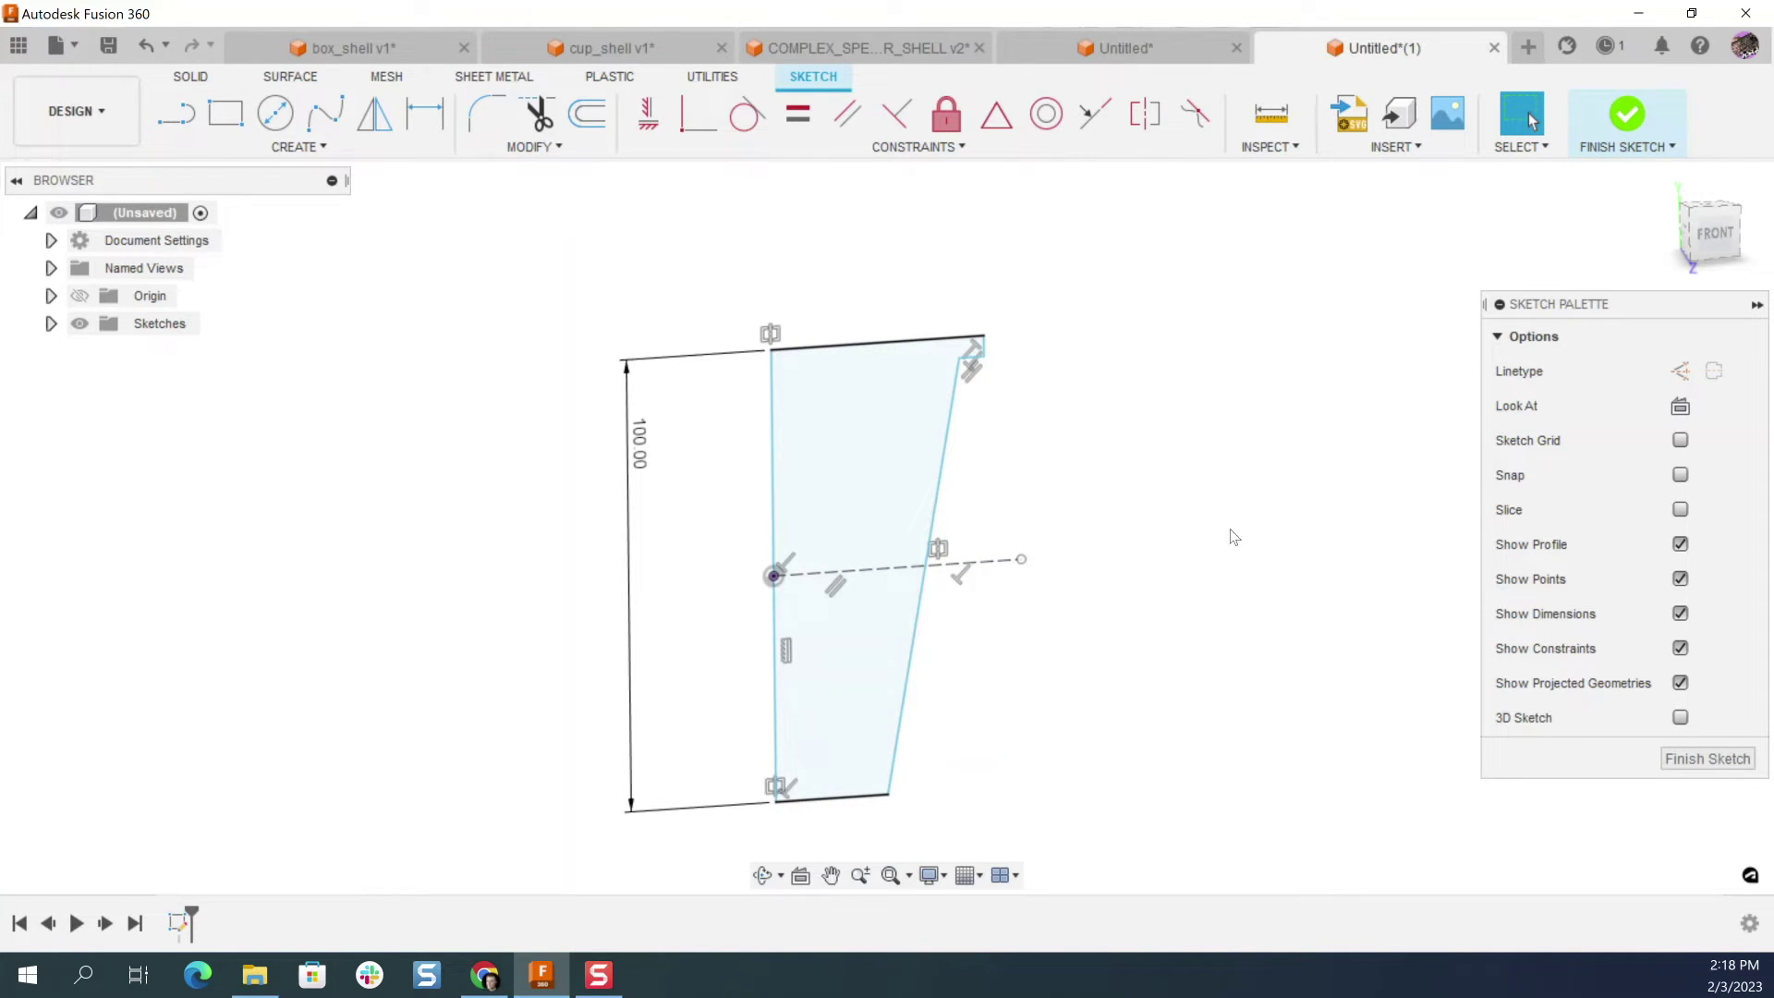
pyautogui.click(1702, 760)
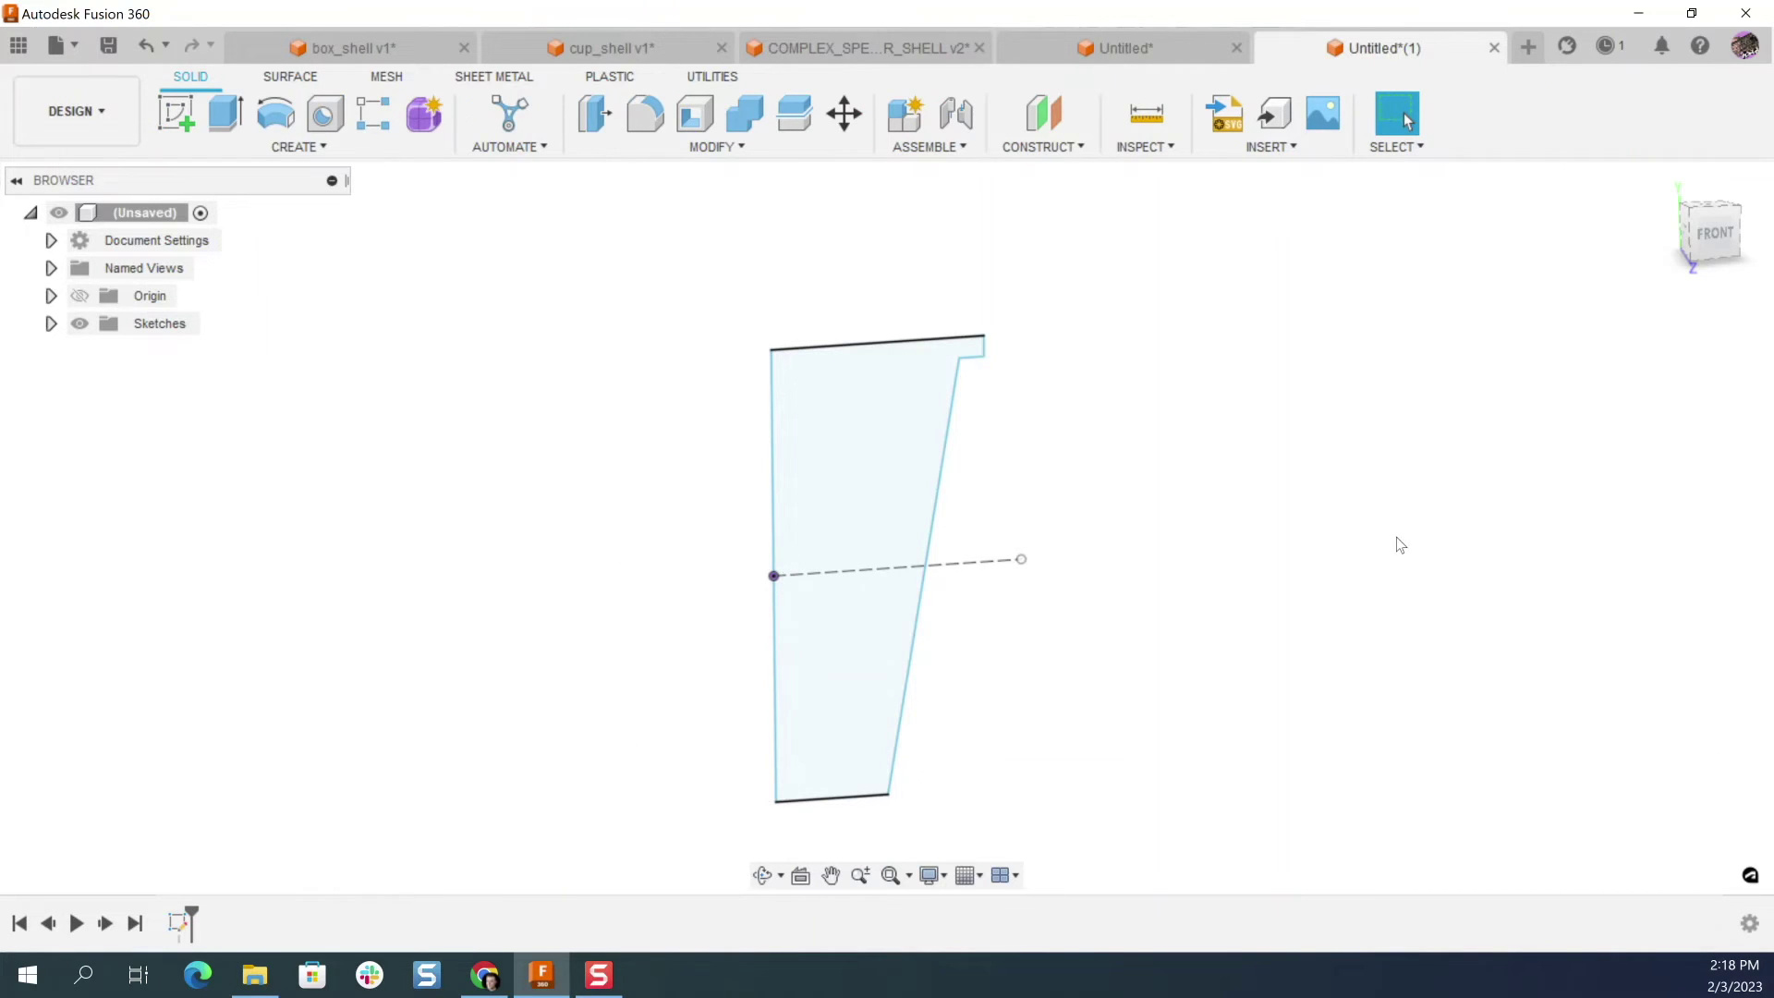
# Step: Revolve the closed profile 360 degrees around its 100 mm vertical line as a new body
pyautogui.click(271, 115)
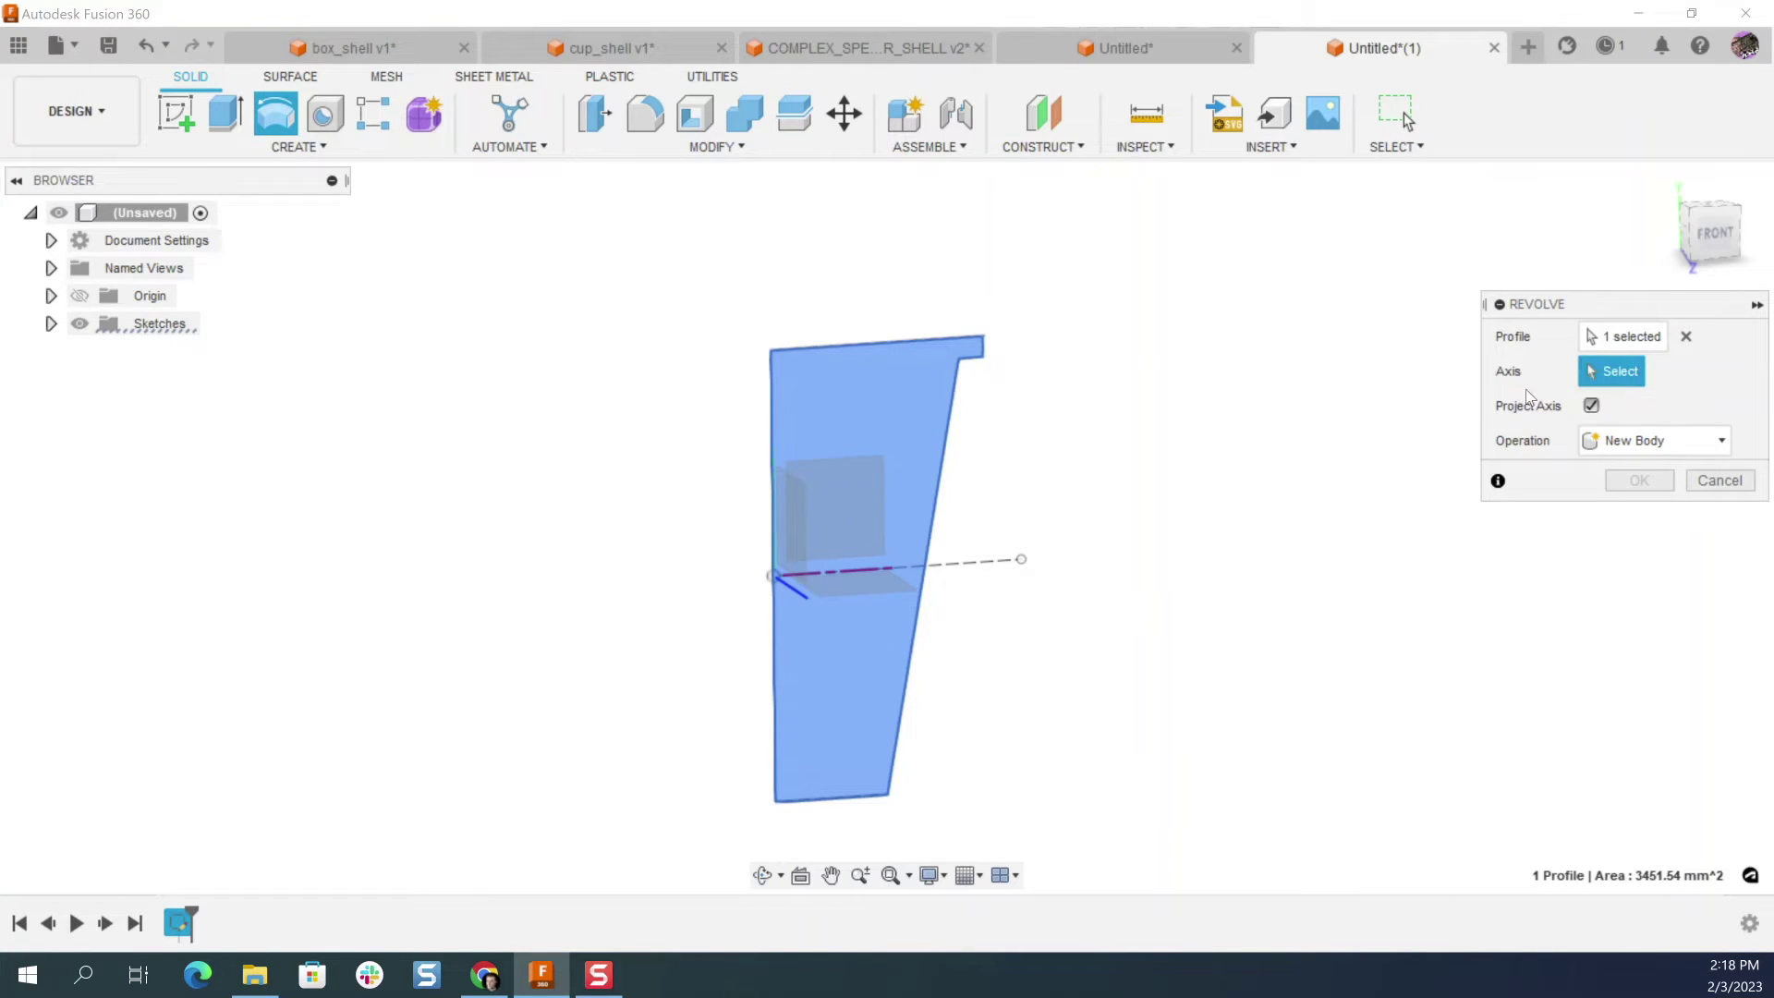
pyautogui.click(1686, 336)
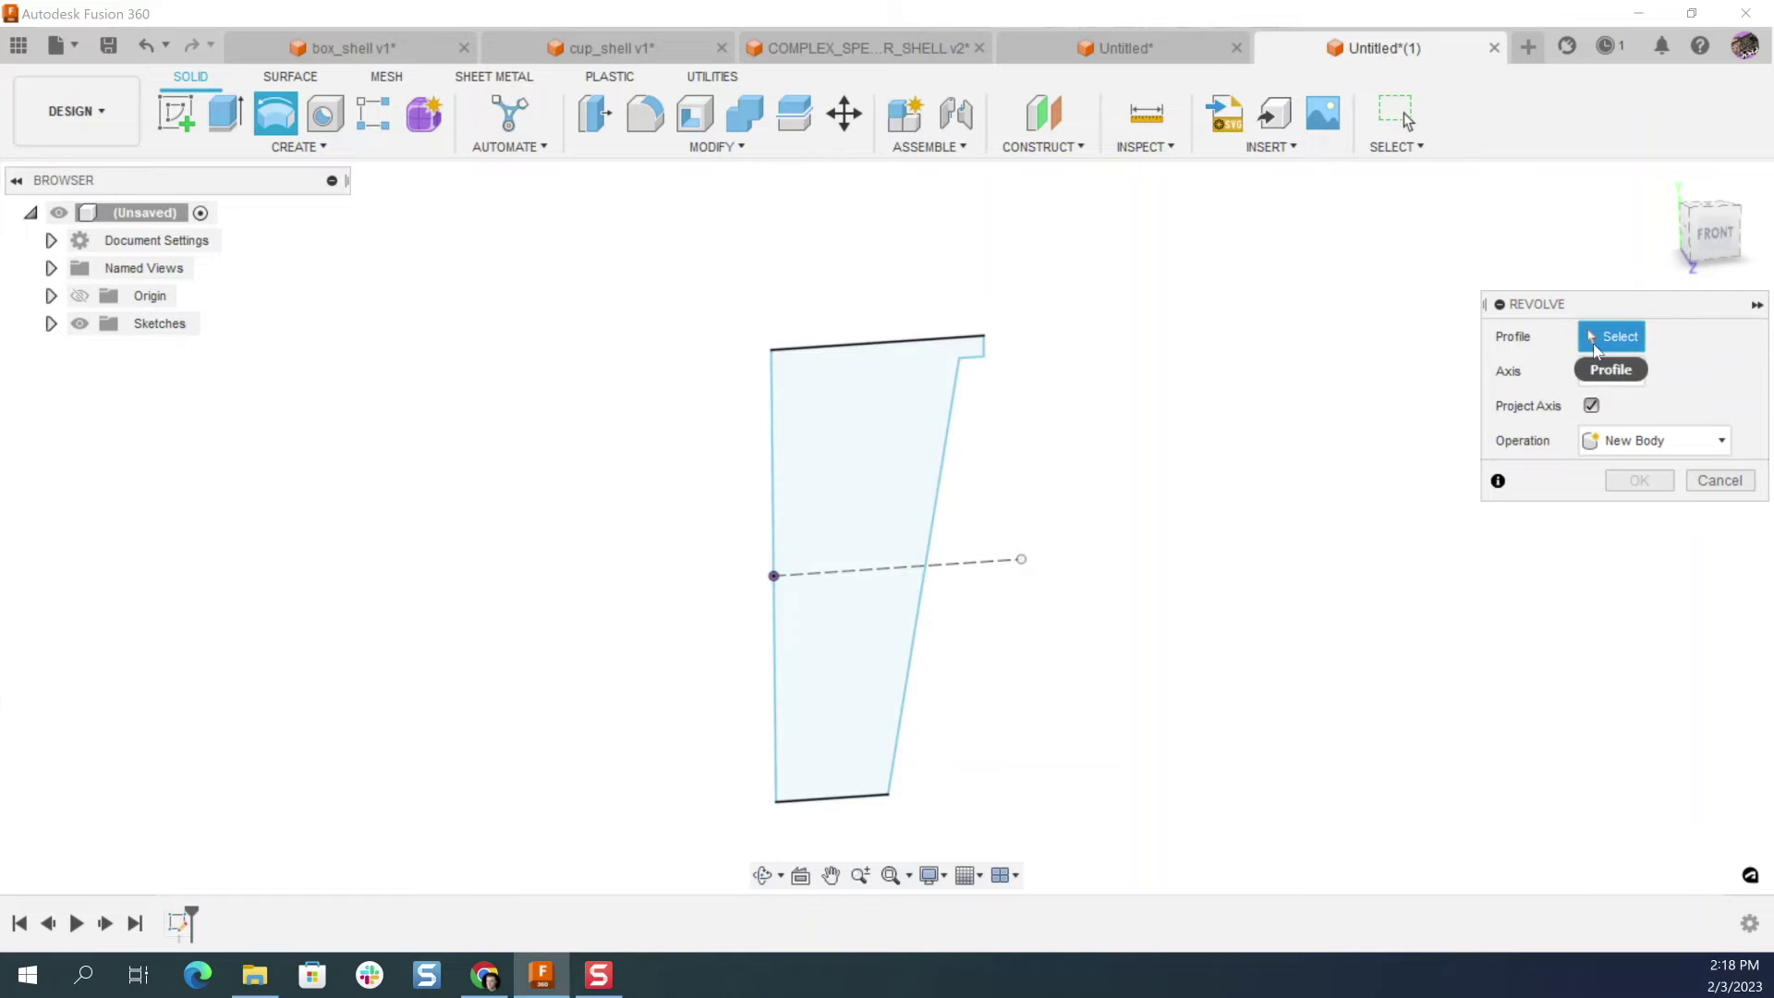
pyautogui.click(879, 379)
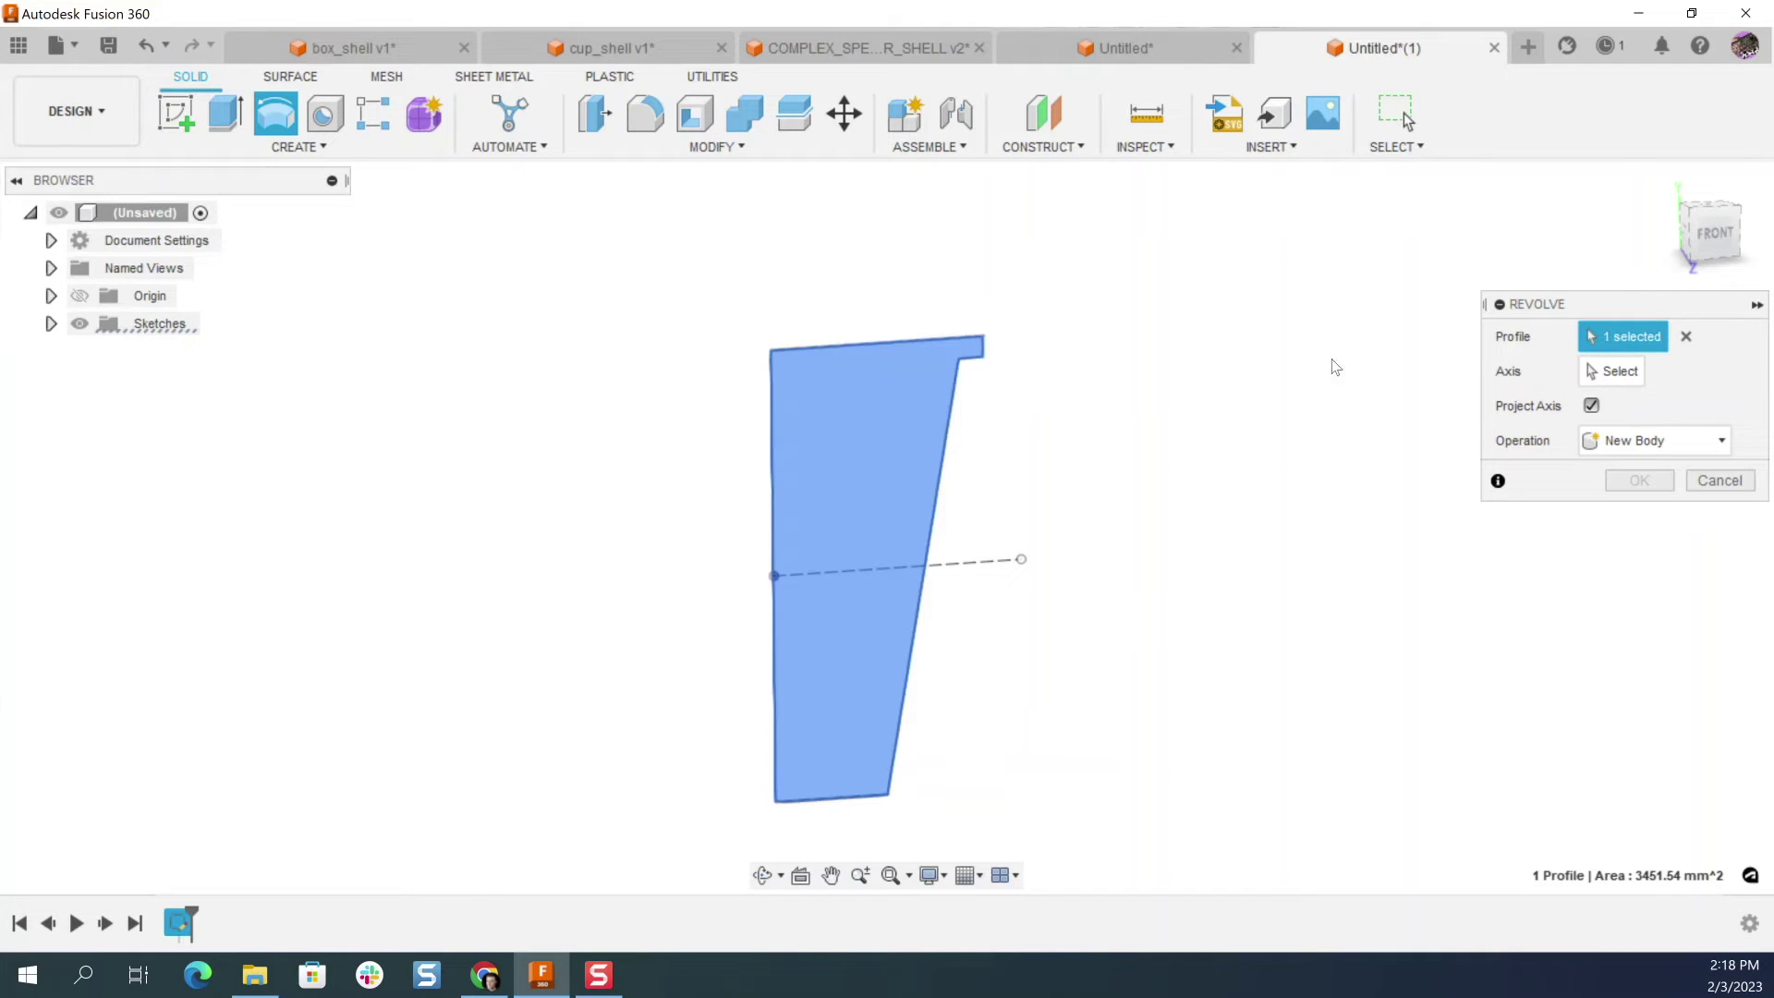
pyautogui.click(1630, 378)
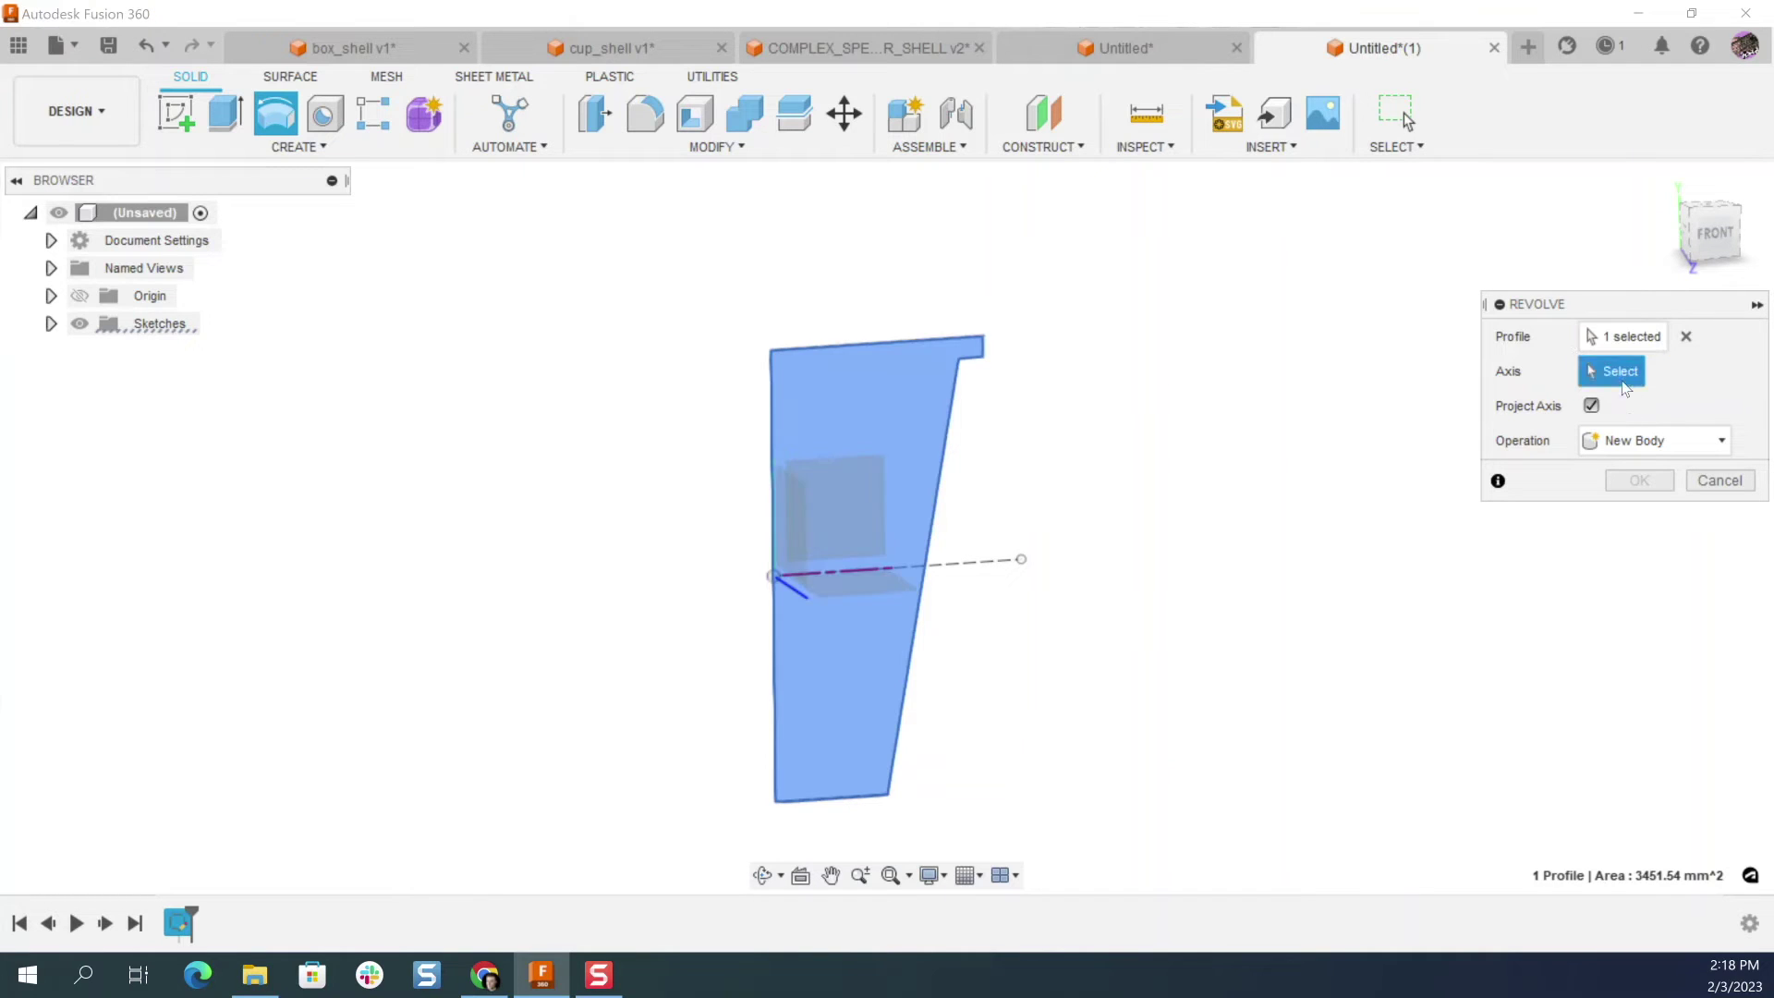
pyautogui.click(772, 386)
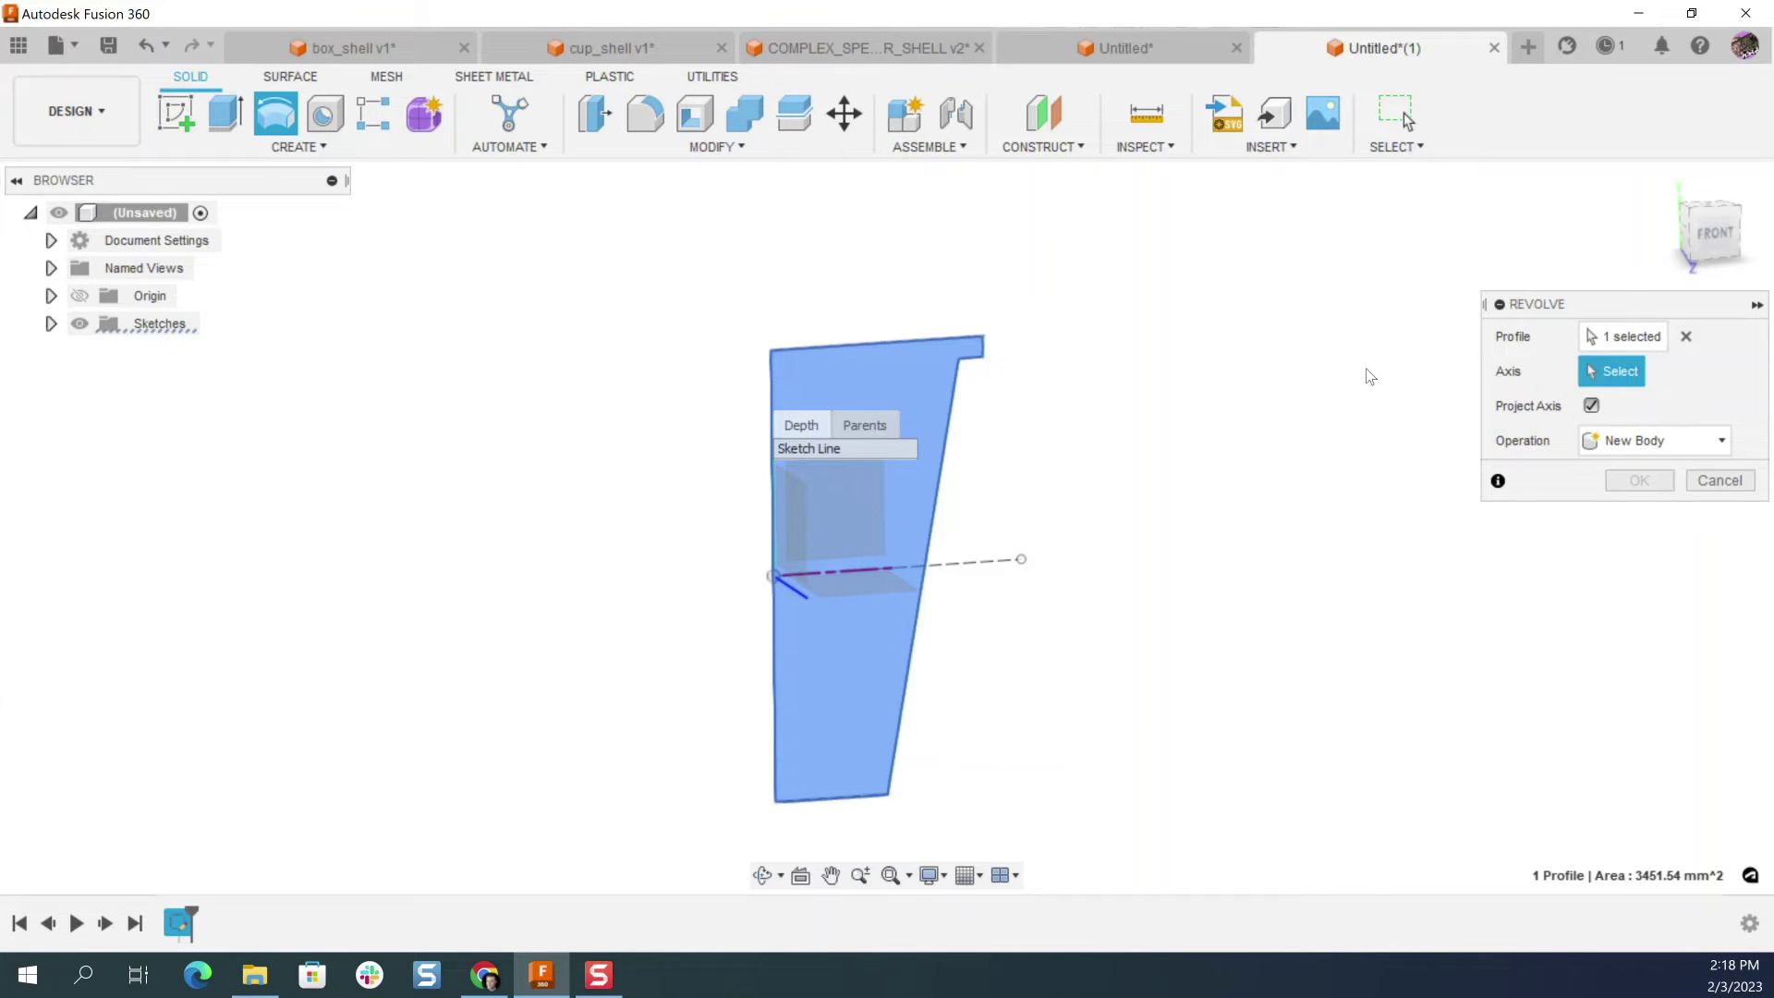
pyautogui.click(774, 390)
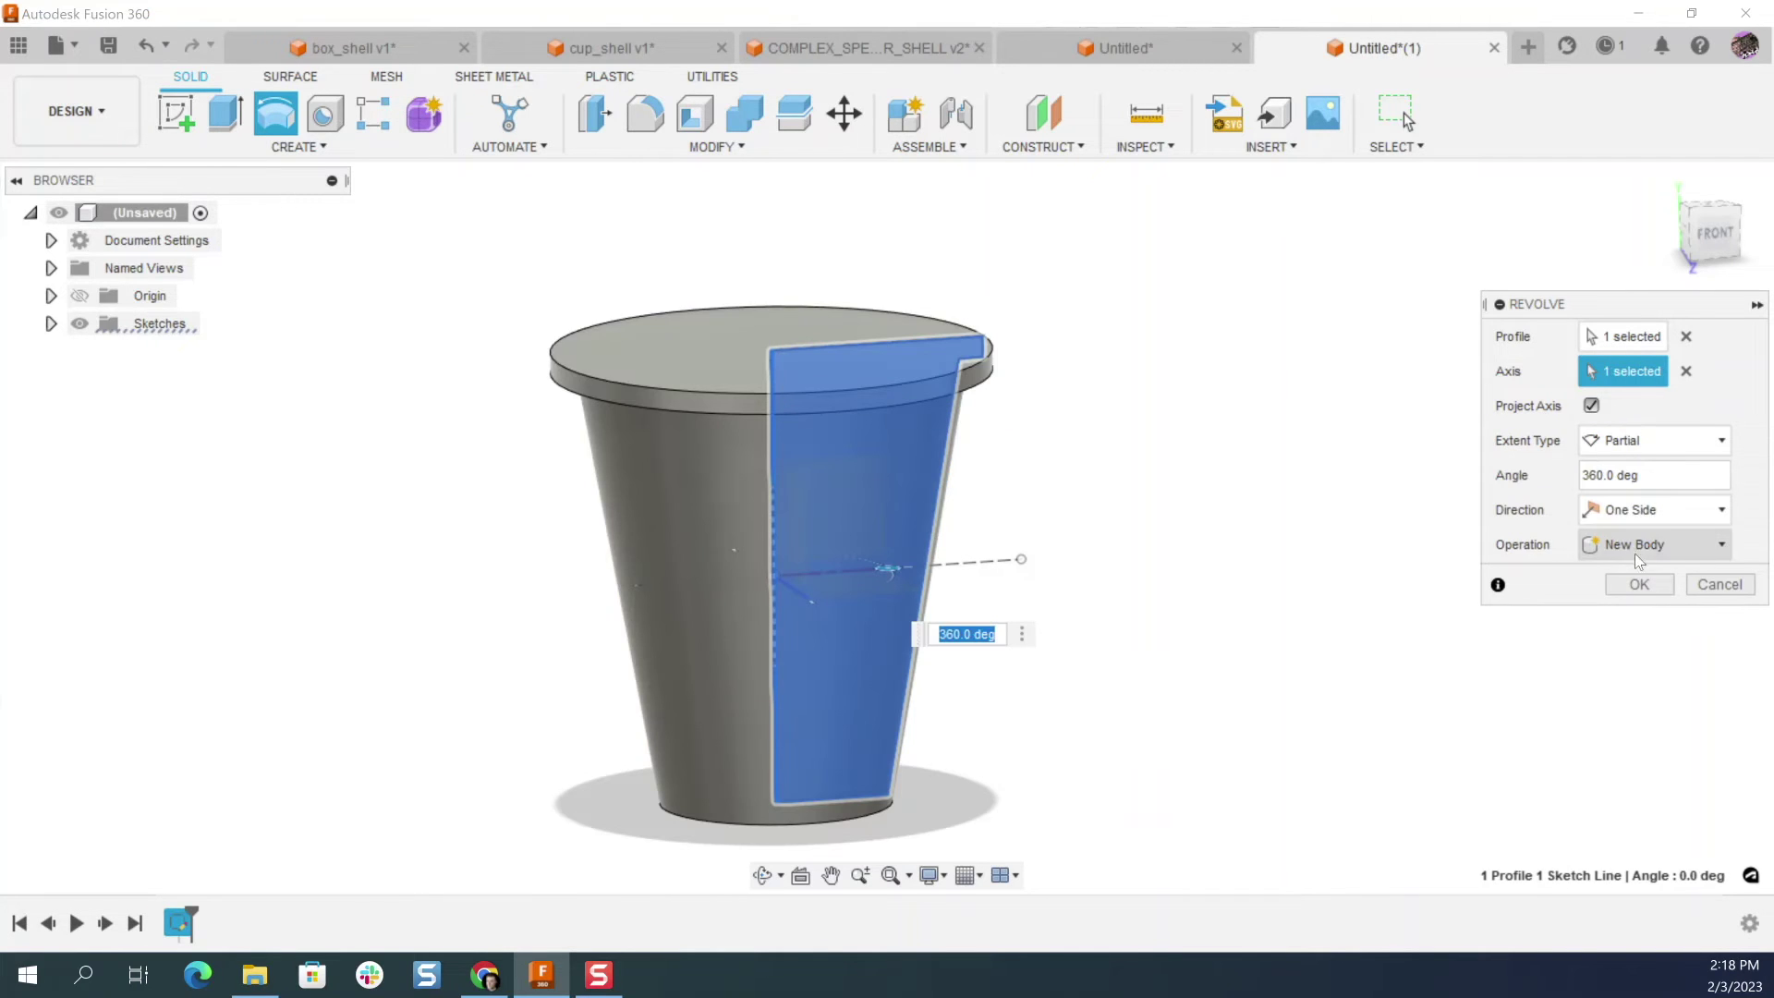
pyautogui.click(1639, 584)
pyautogui.moveTo(1240, 519)
pyautogui.keyDown('shift'); pyautogui.mouseDown(button='middle')
pyautogui.moveTo(1188, 455)
pyautogui.moveTo(1184, 515)
pyautogui.moveTo(1200, 471)
pyautogui.moveTo(1219, 530)
pyautogui.mouseUp(button='middle'); pyautogui.keyUp('shift')
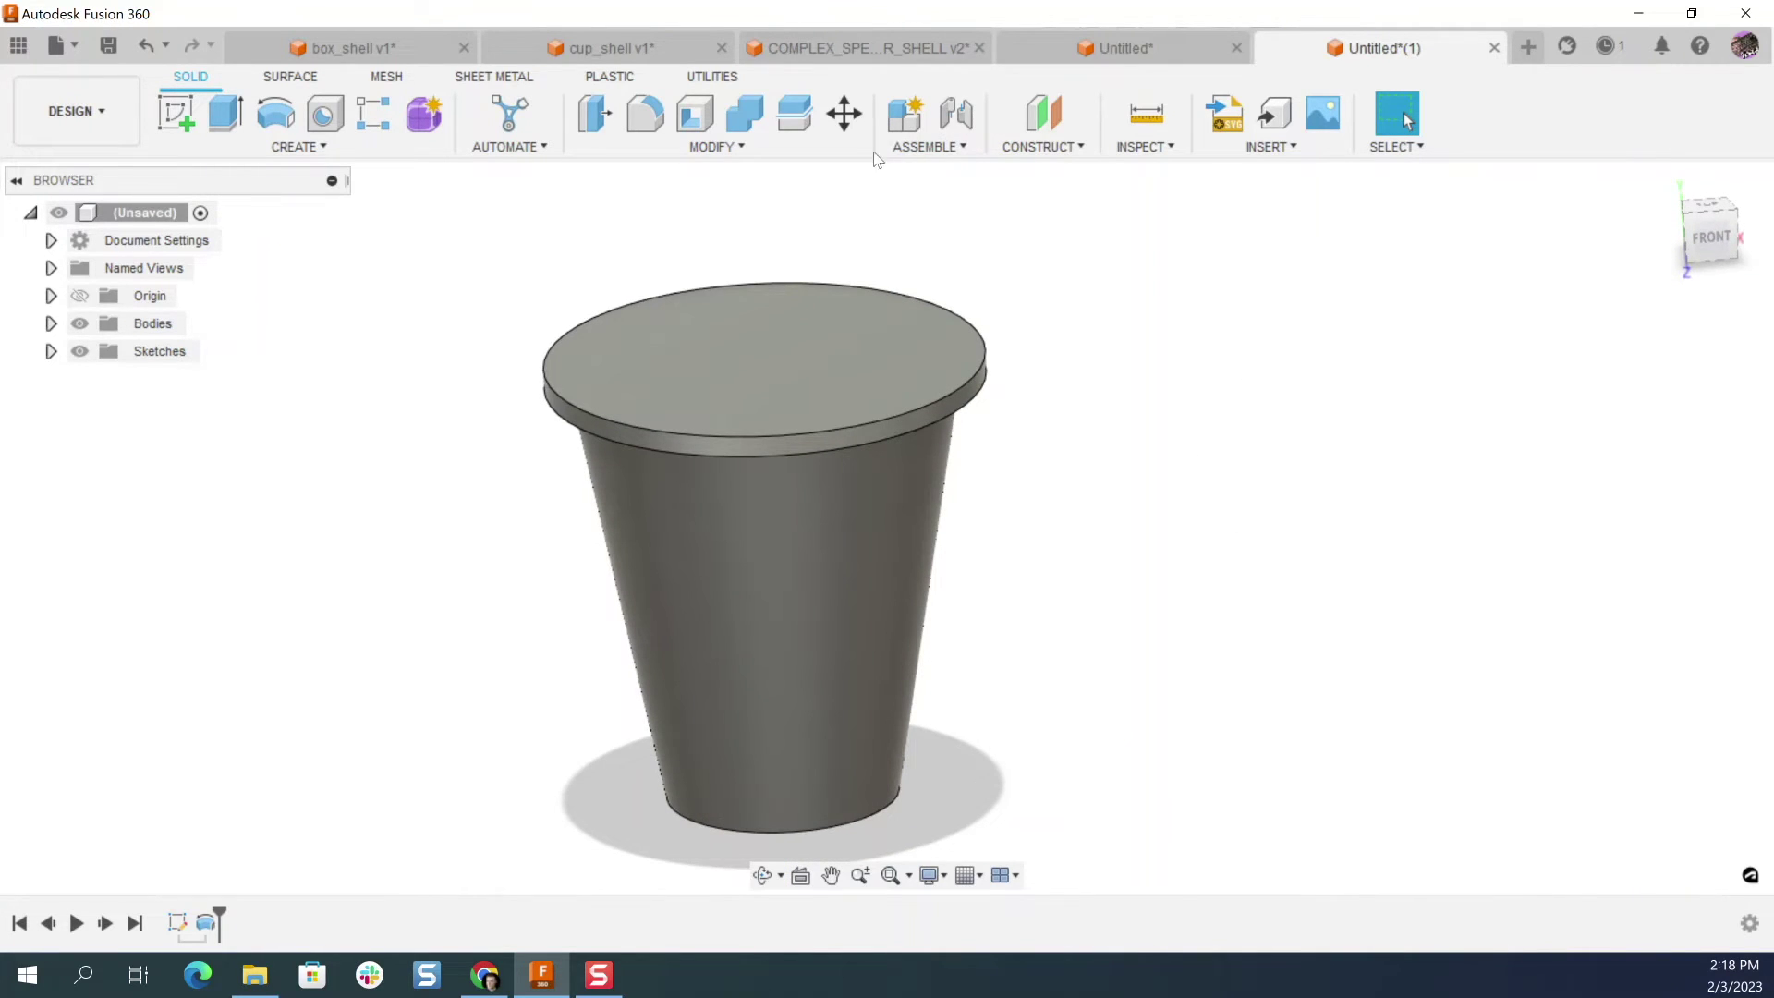
# Step: Shell the cup from its top face with an inside thickness of 4 mm
pyautogui.click(692, 114)
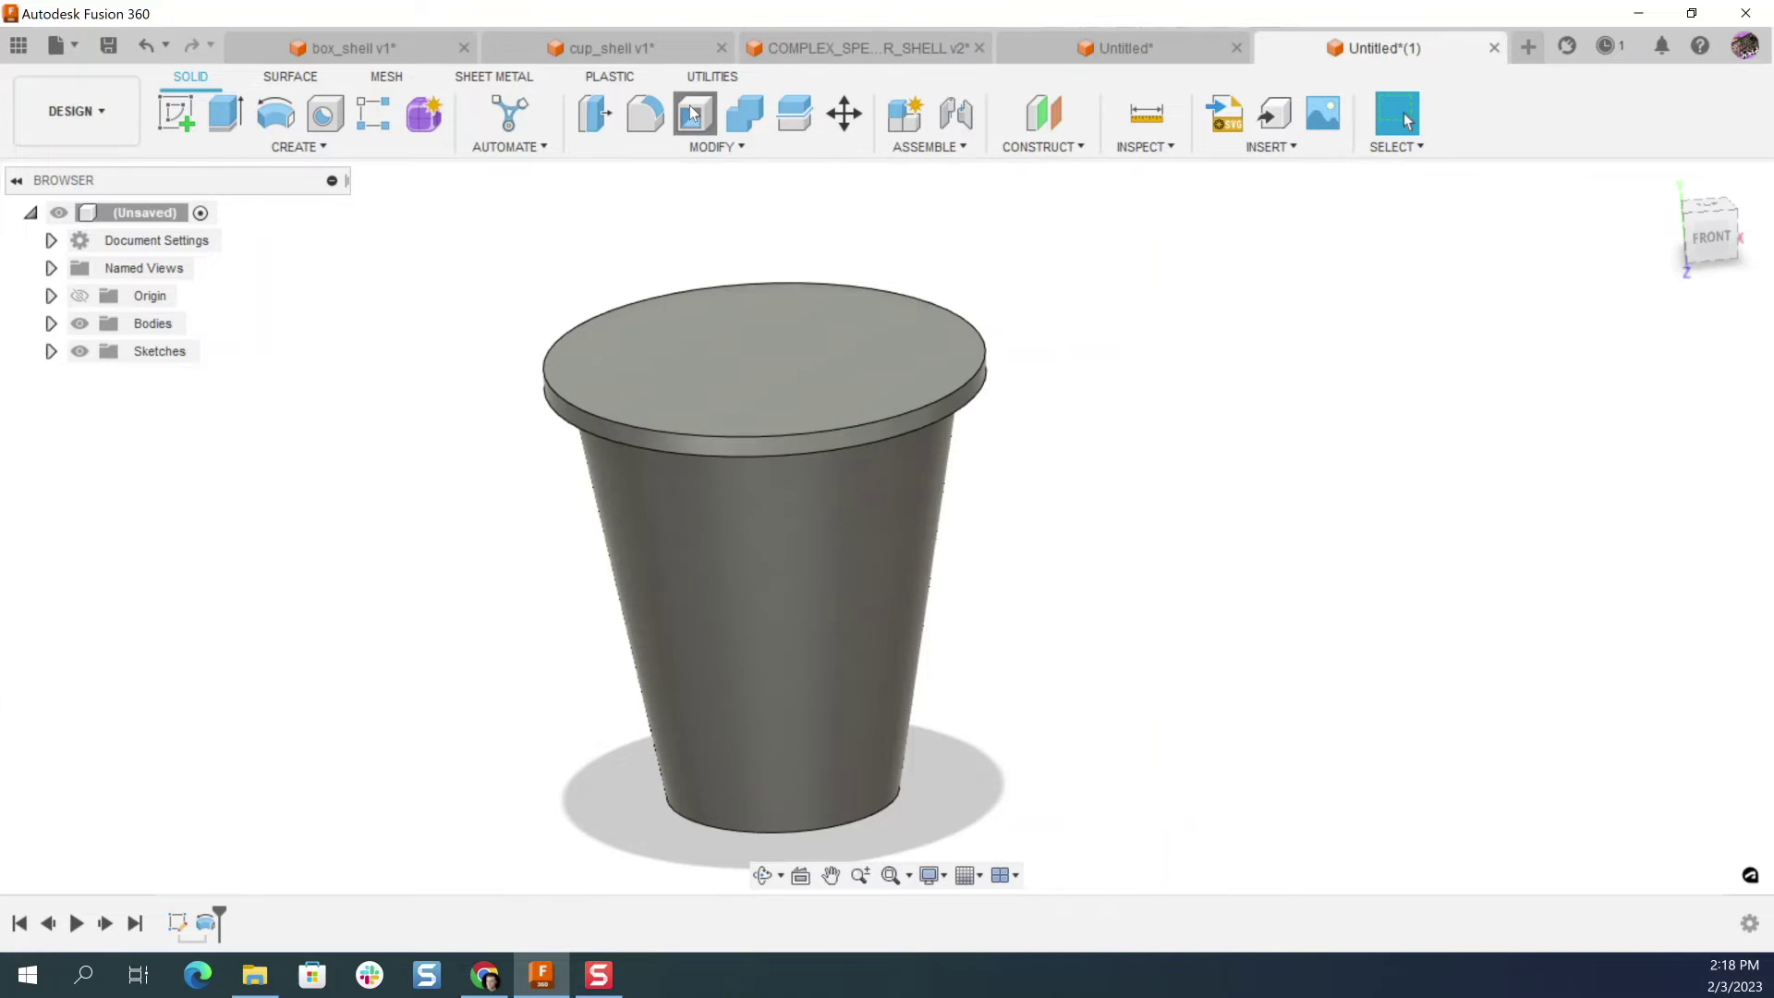
pyautogui.click(817, 373)
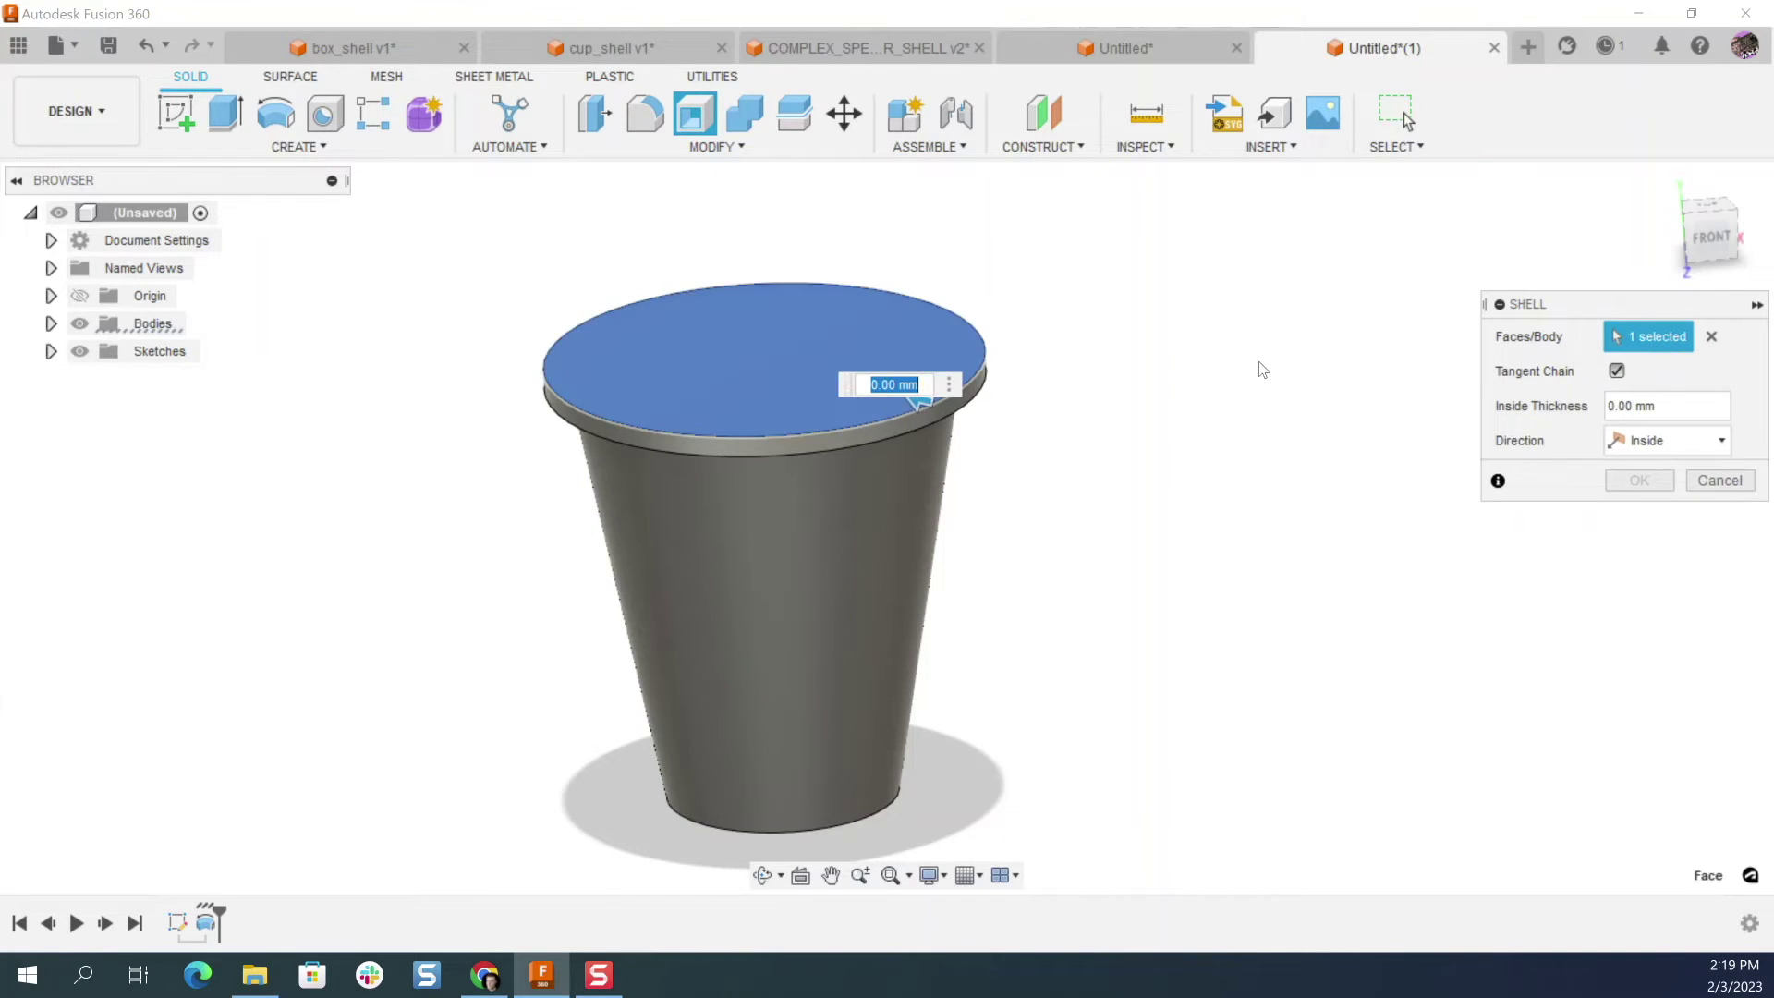
pyautogui.press('Return')
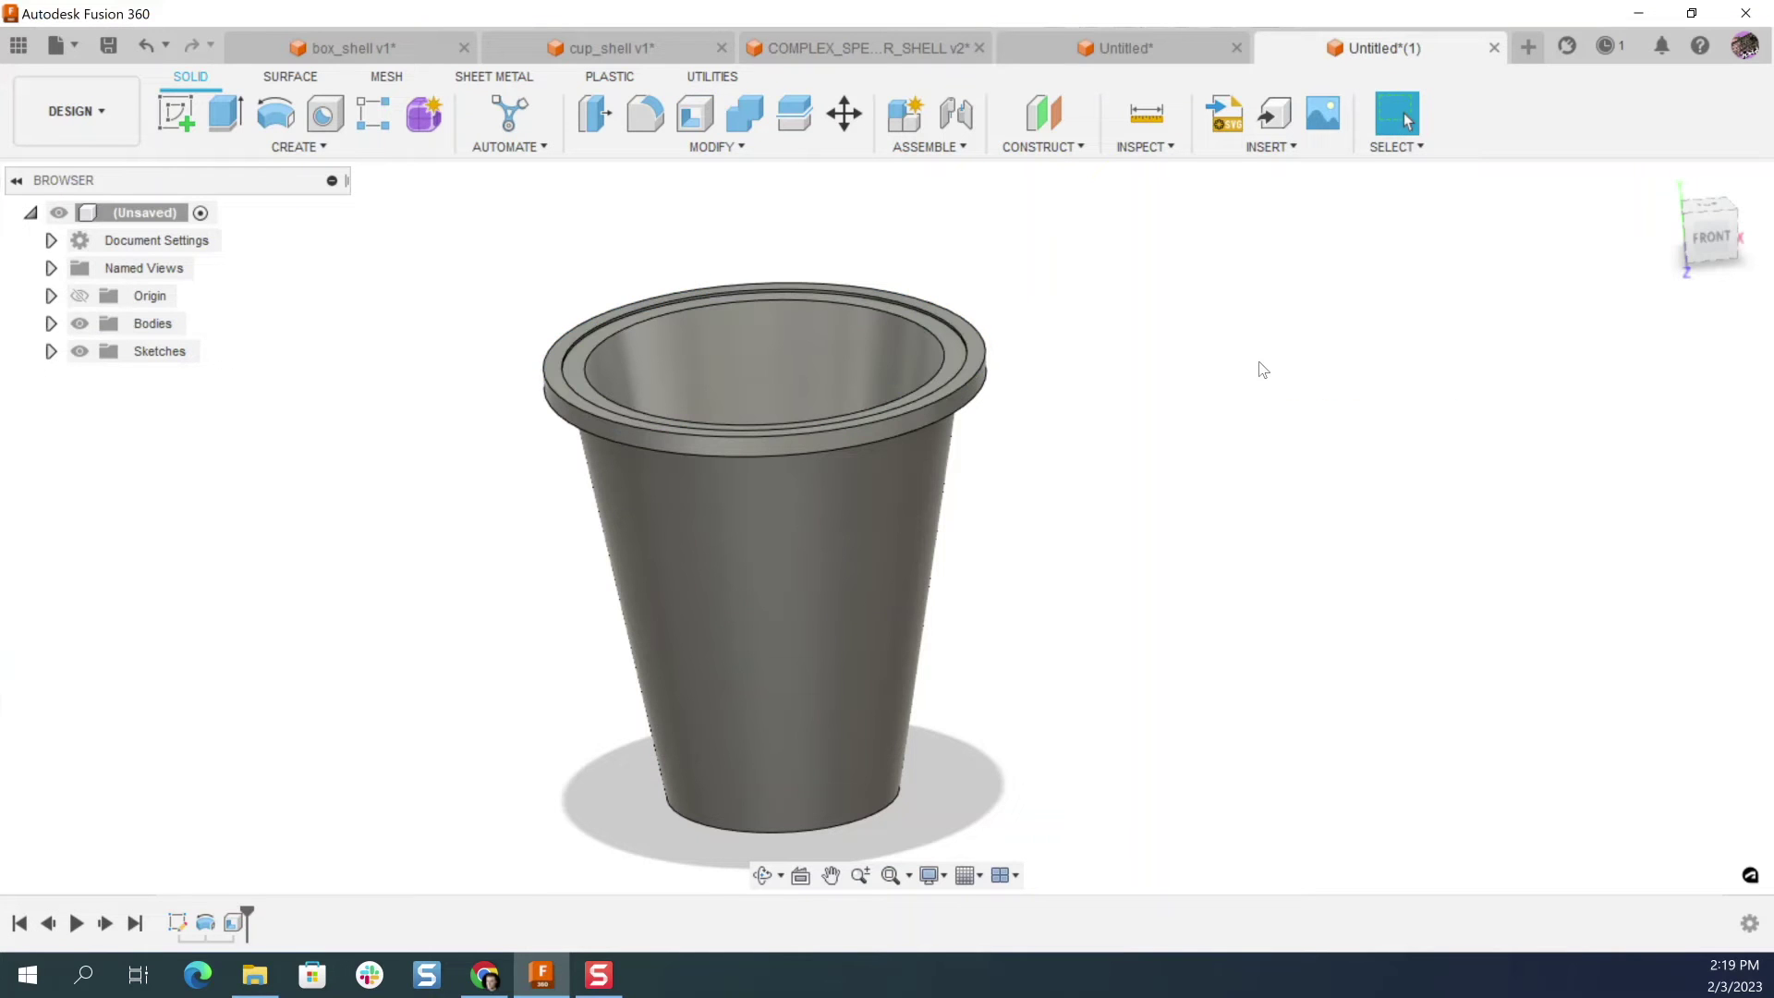
pyautogui.keyDown('shift'); pyautogui.moveTo(823, 223); pyautogui.dragTo(1065, 254, button='middle'); pyautogui.keyUp('shift')
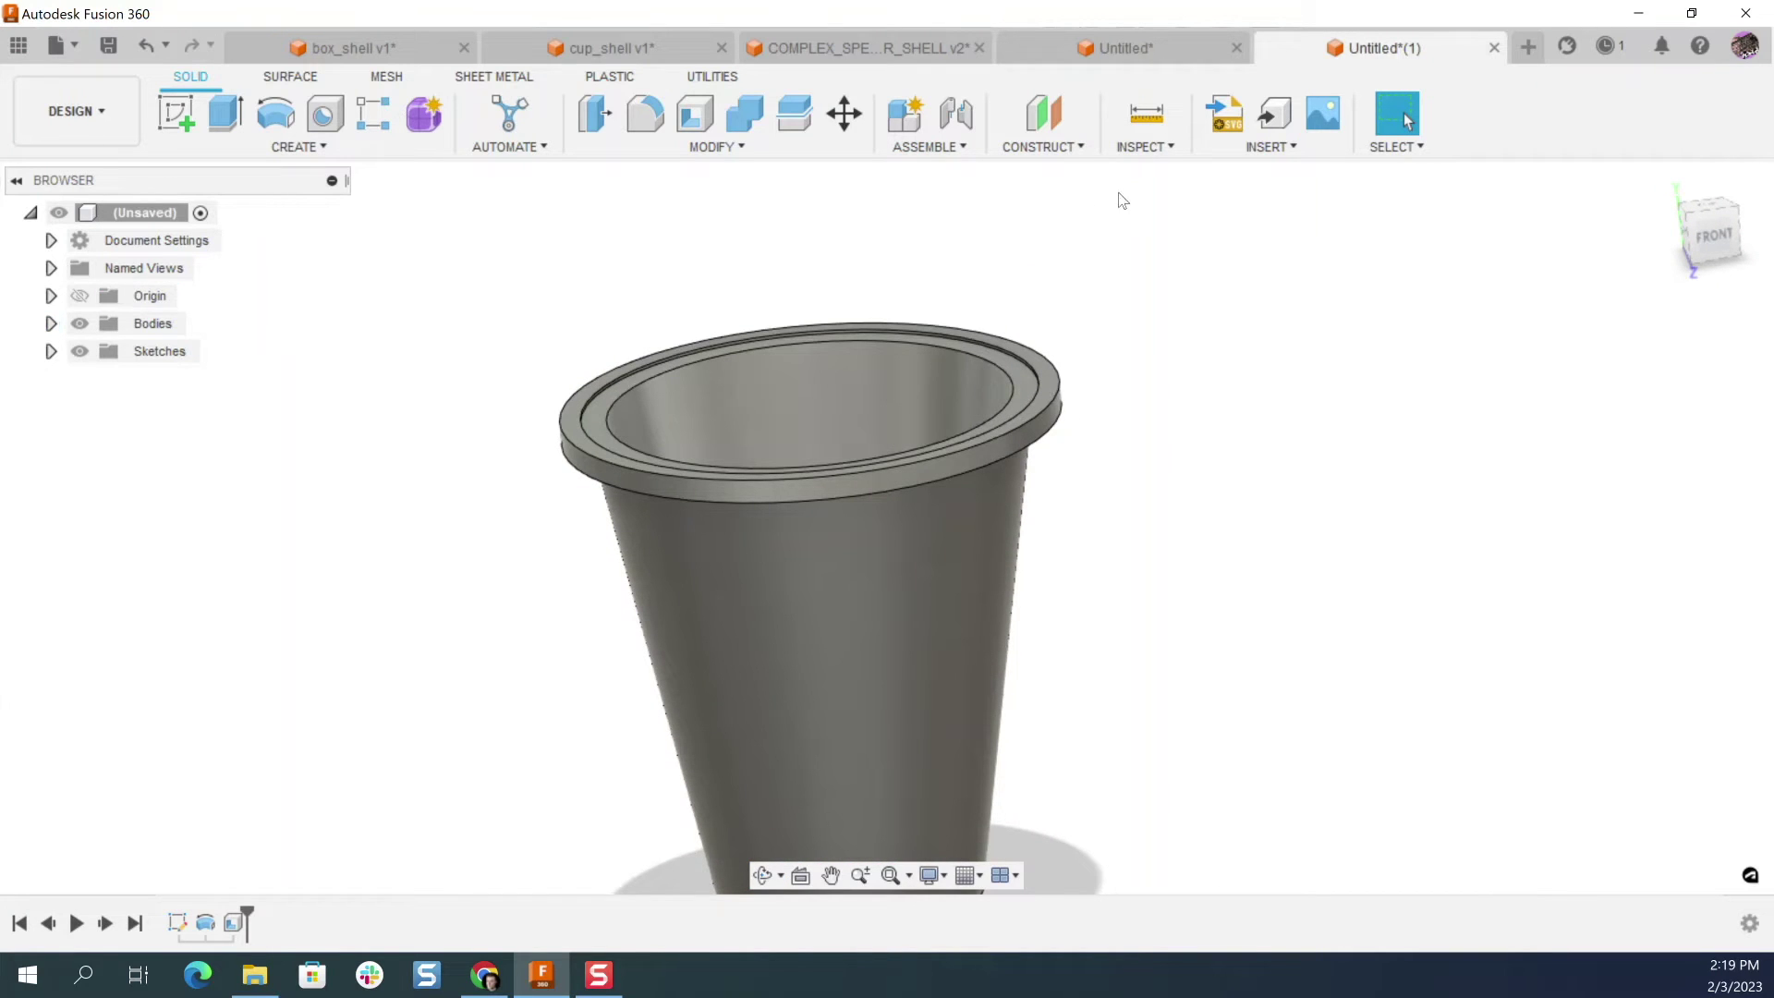
# Step: Create a section analysis of the cup on the XY plane and inspect the wall and rim cross-section
pyautogui.click(1162, 151)
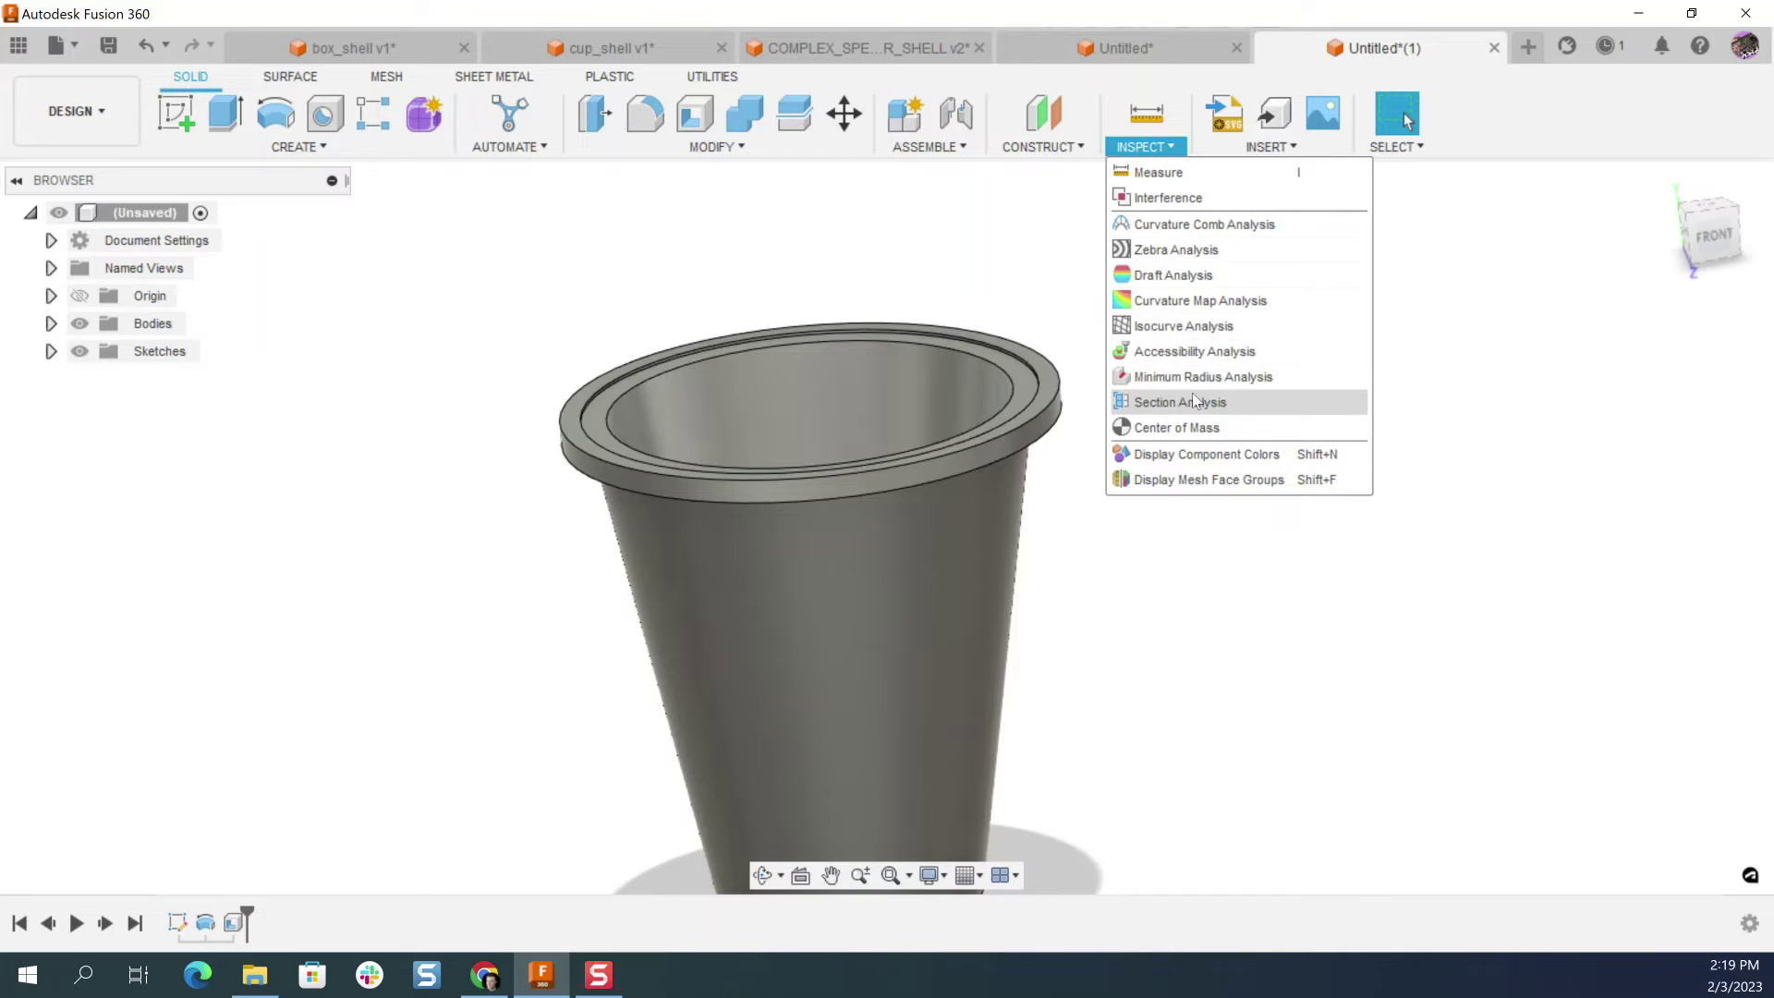
pyautogui.click(1192, 400)
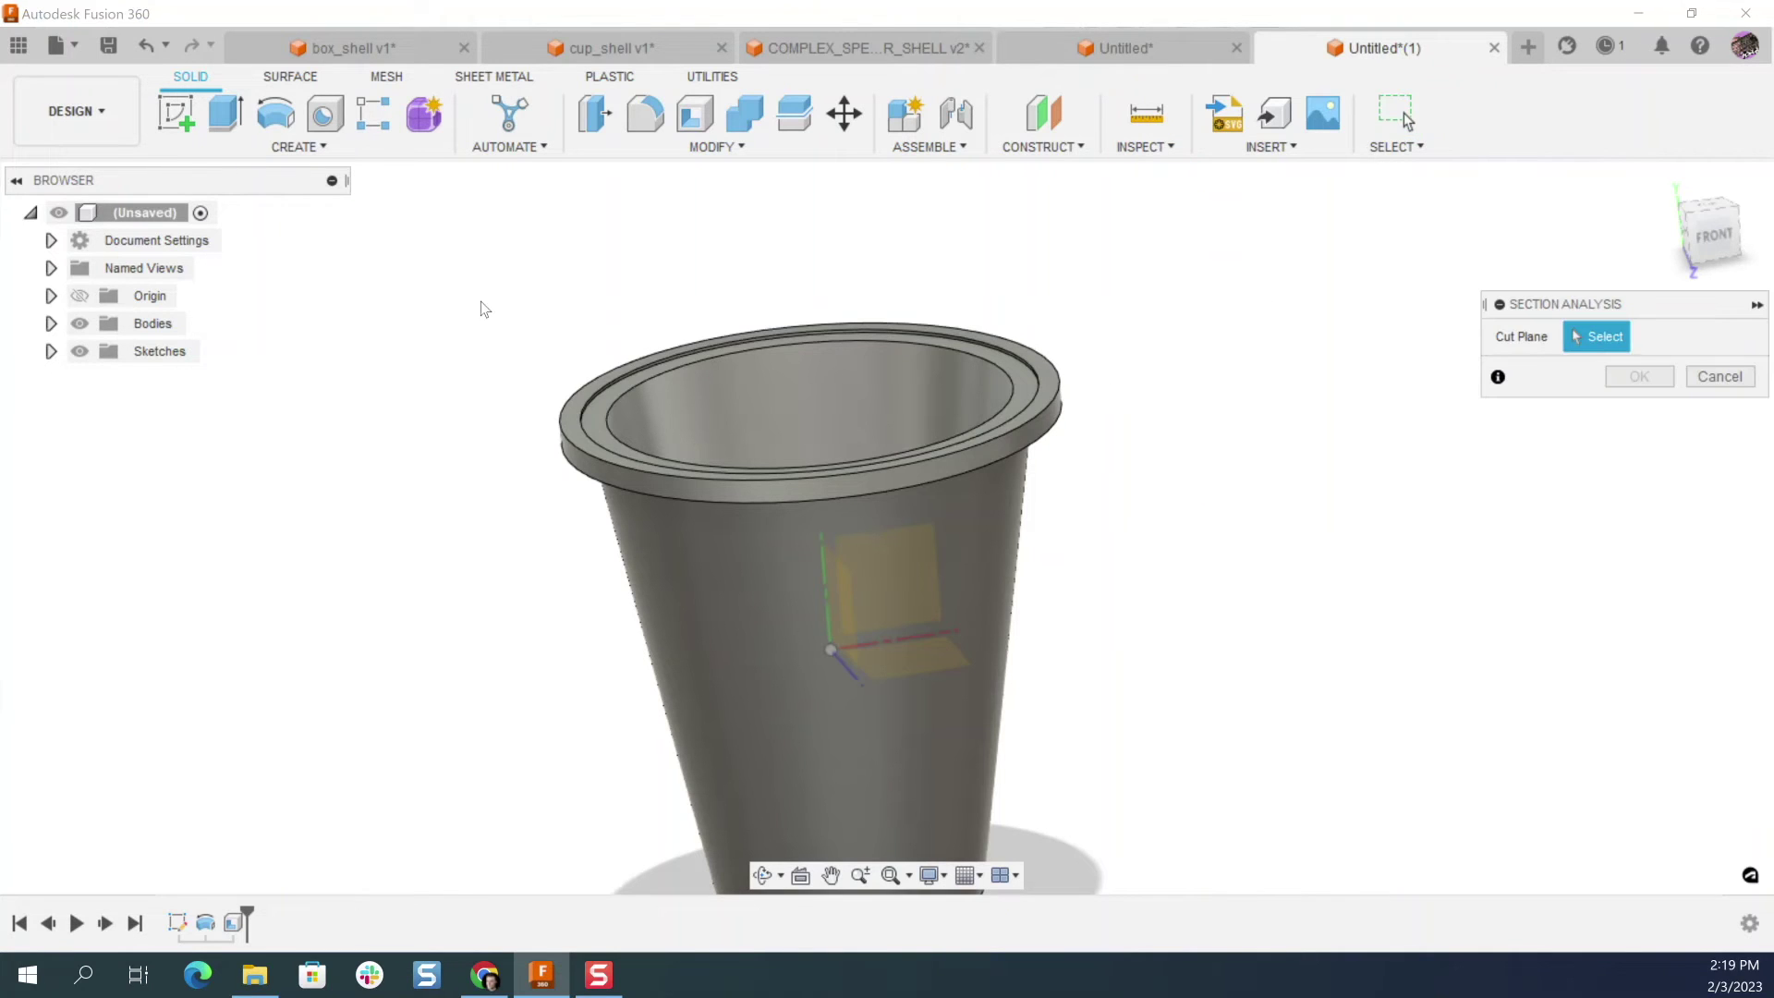
pyautogui.click(891, 567)
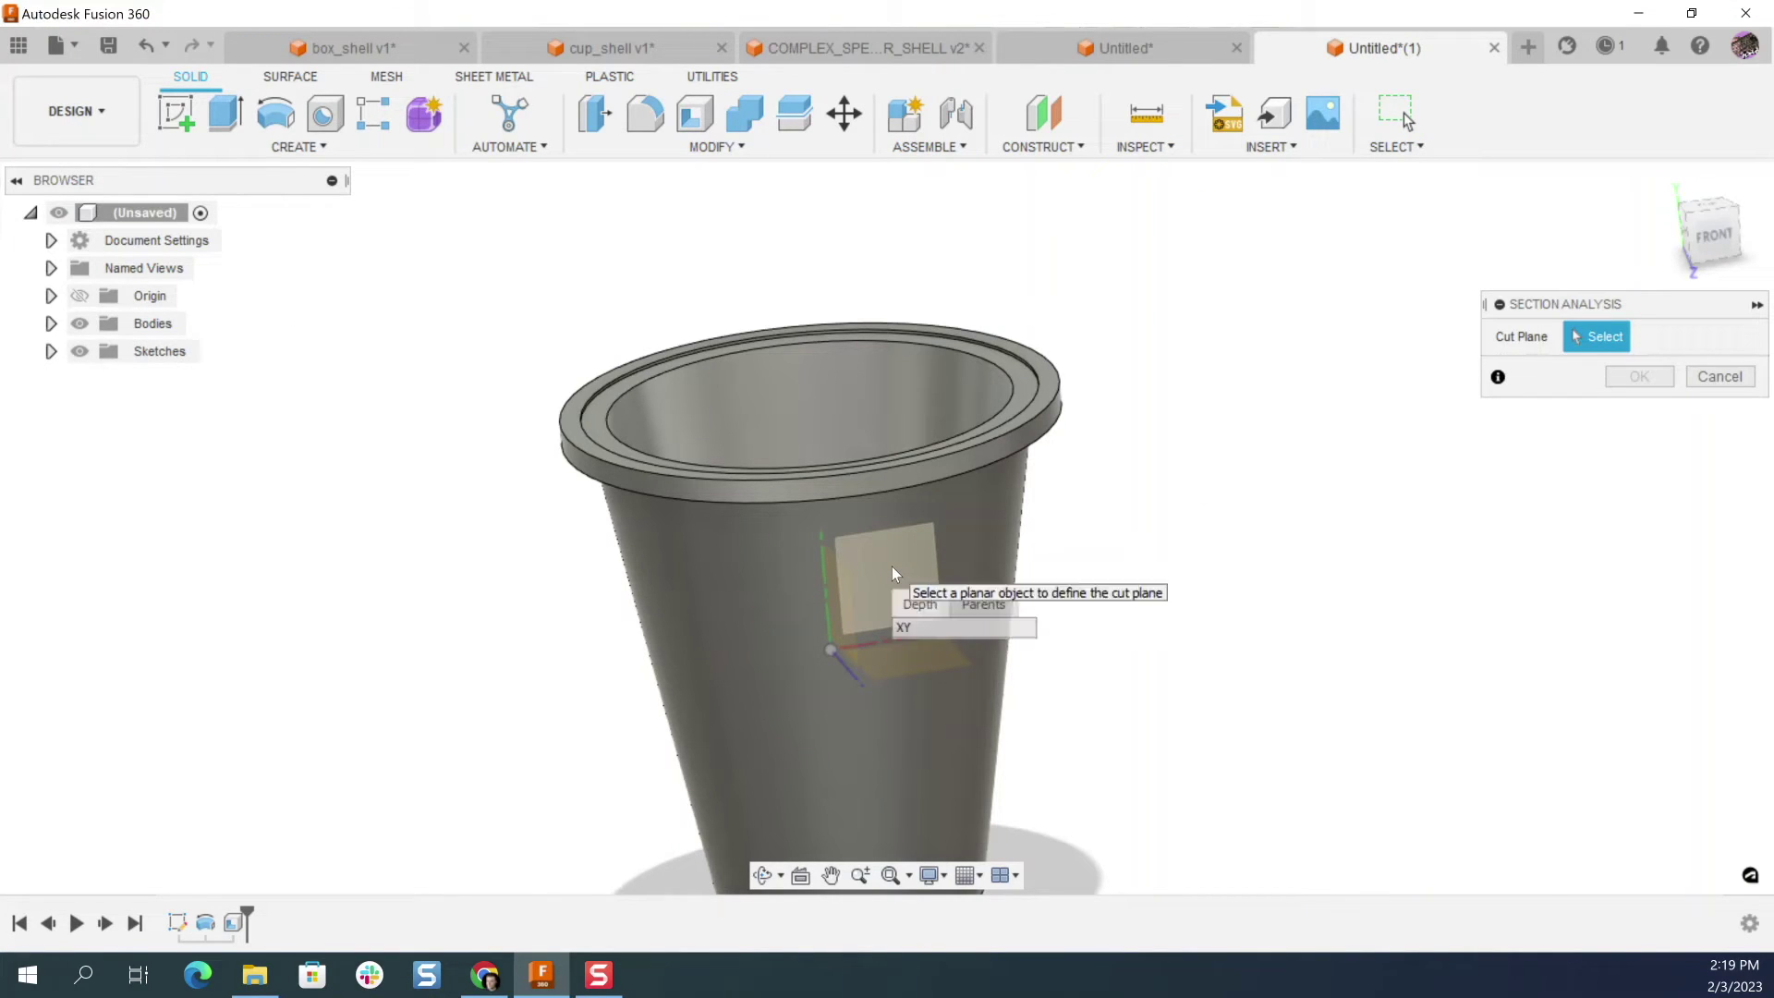
pyautogui.scroll(-5, 894, 663)
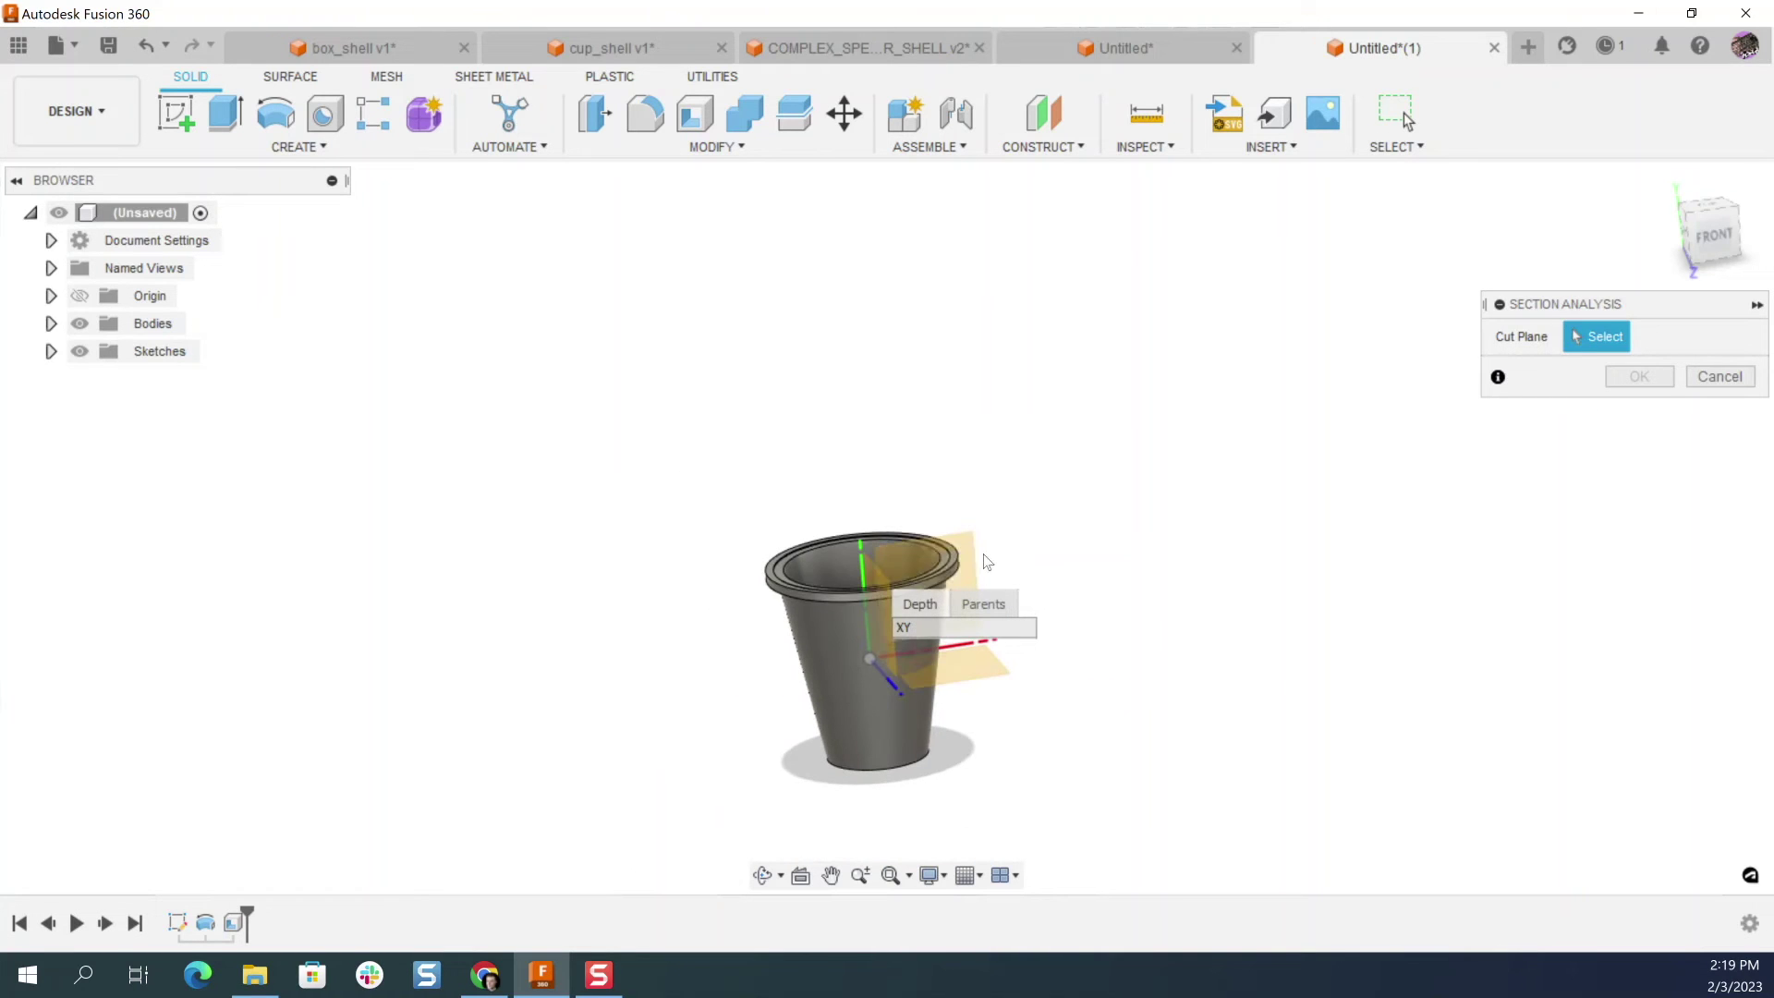
pyautogui.click(920, 623)
pyautogui.click(1639, 584)
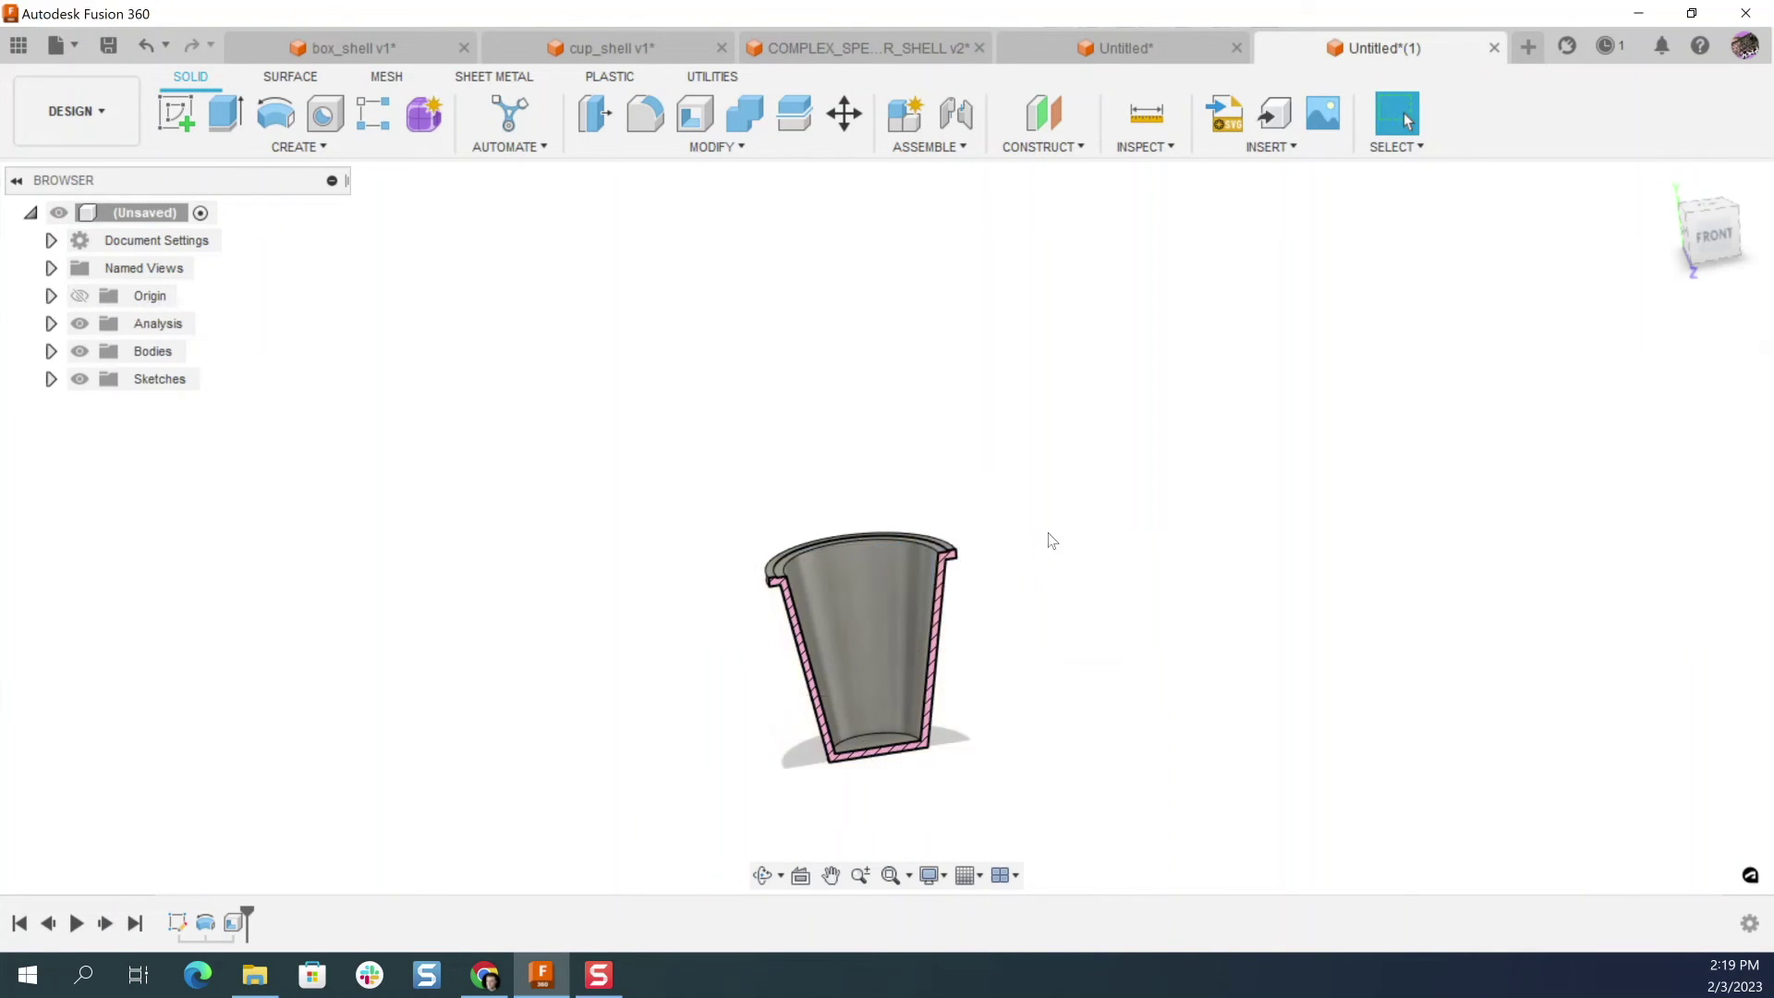
pyautogui.scroll(5, 1017, 546)
pyautogui.scroll(-3, 1002, 555)
pyautogui.keyDown('shift'); pyautogui.moveTo(1007, 586); pyautogui.dragTo(952, 434, button='middle'); pyautogui.keyUp('shift')
pyautogui.scroll(-2, 942, 507)
pyautogui.scroll(3, 809, 673)
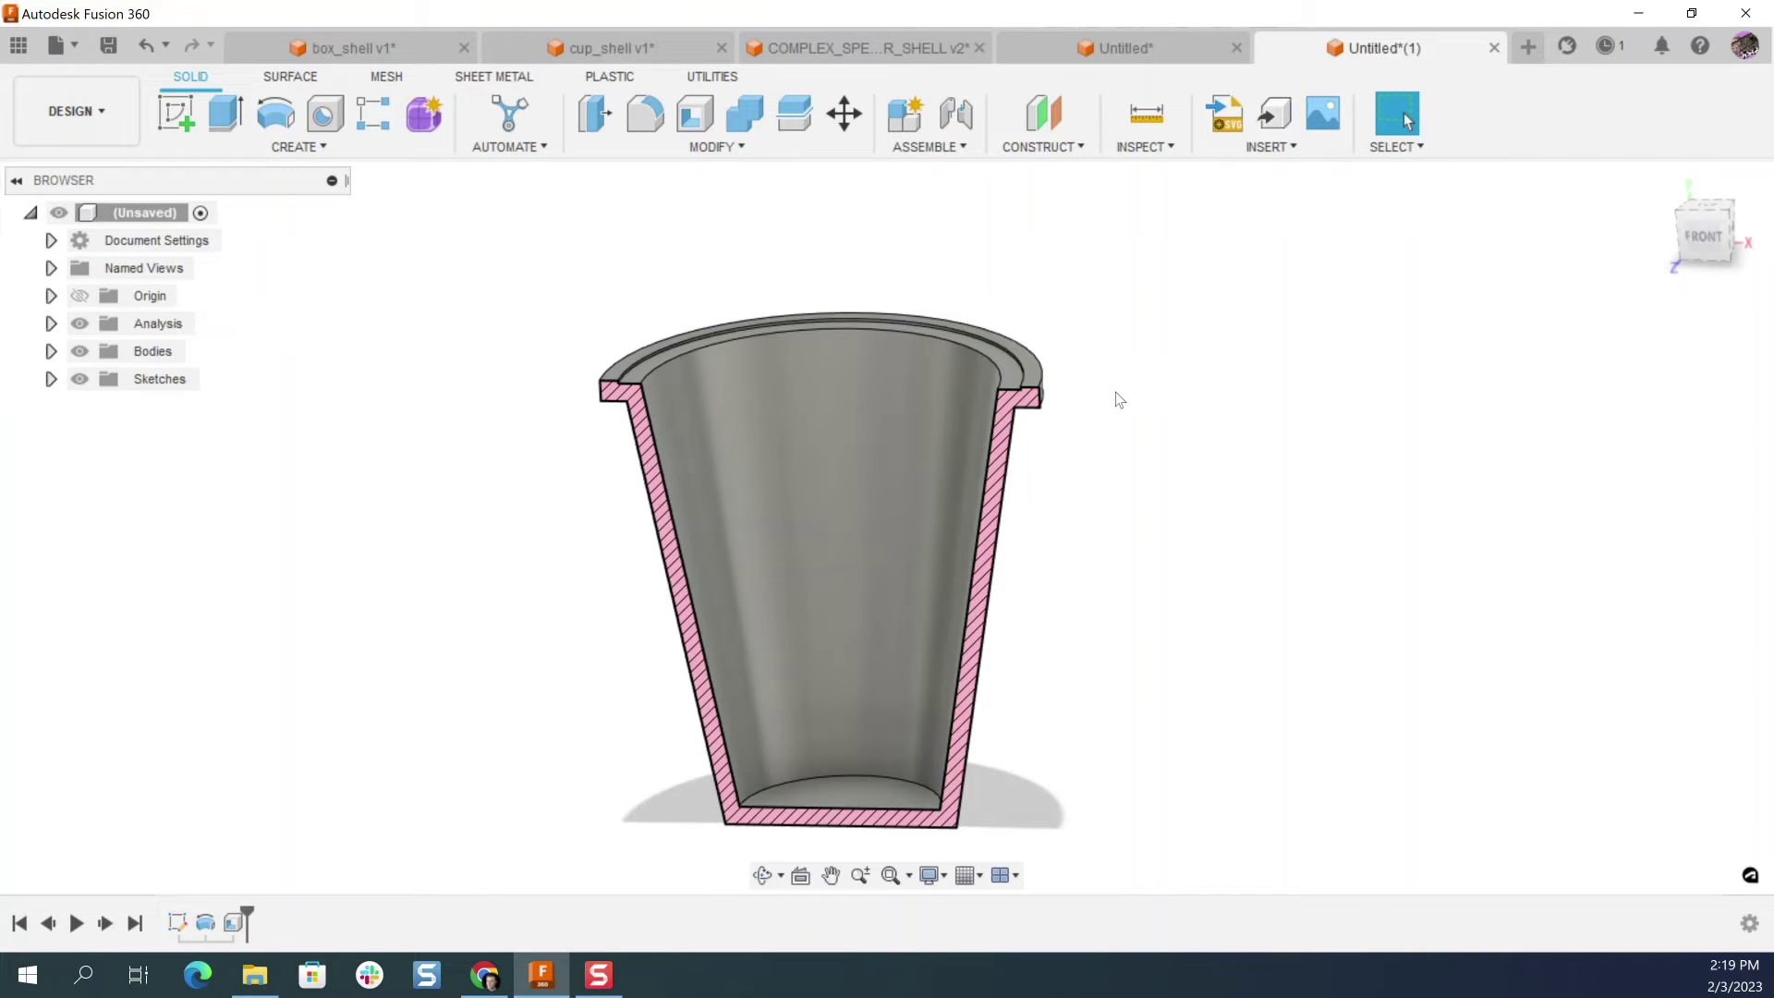
pyautogui.keyDown('shift'); pyautogui.moveTo(596, 539); pyautogui.dragTo(546, 530, button='middle'); pyautogui.keyUp('shift')
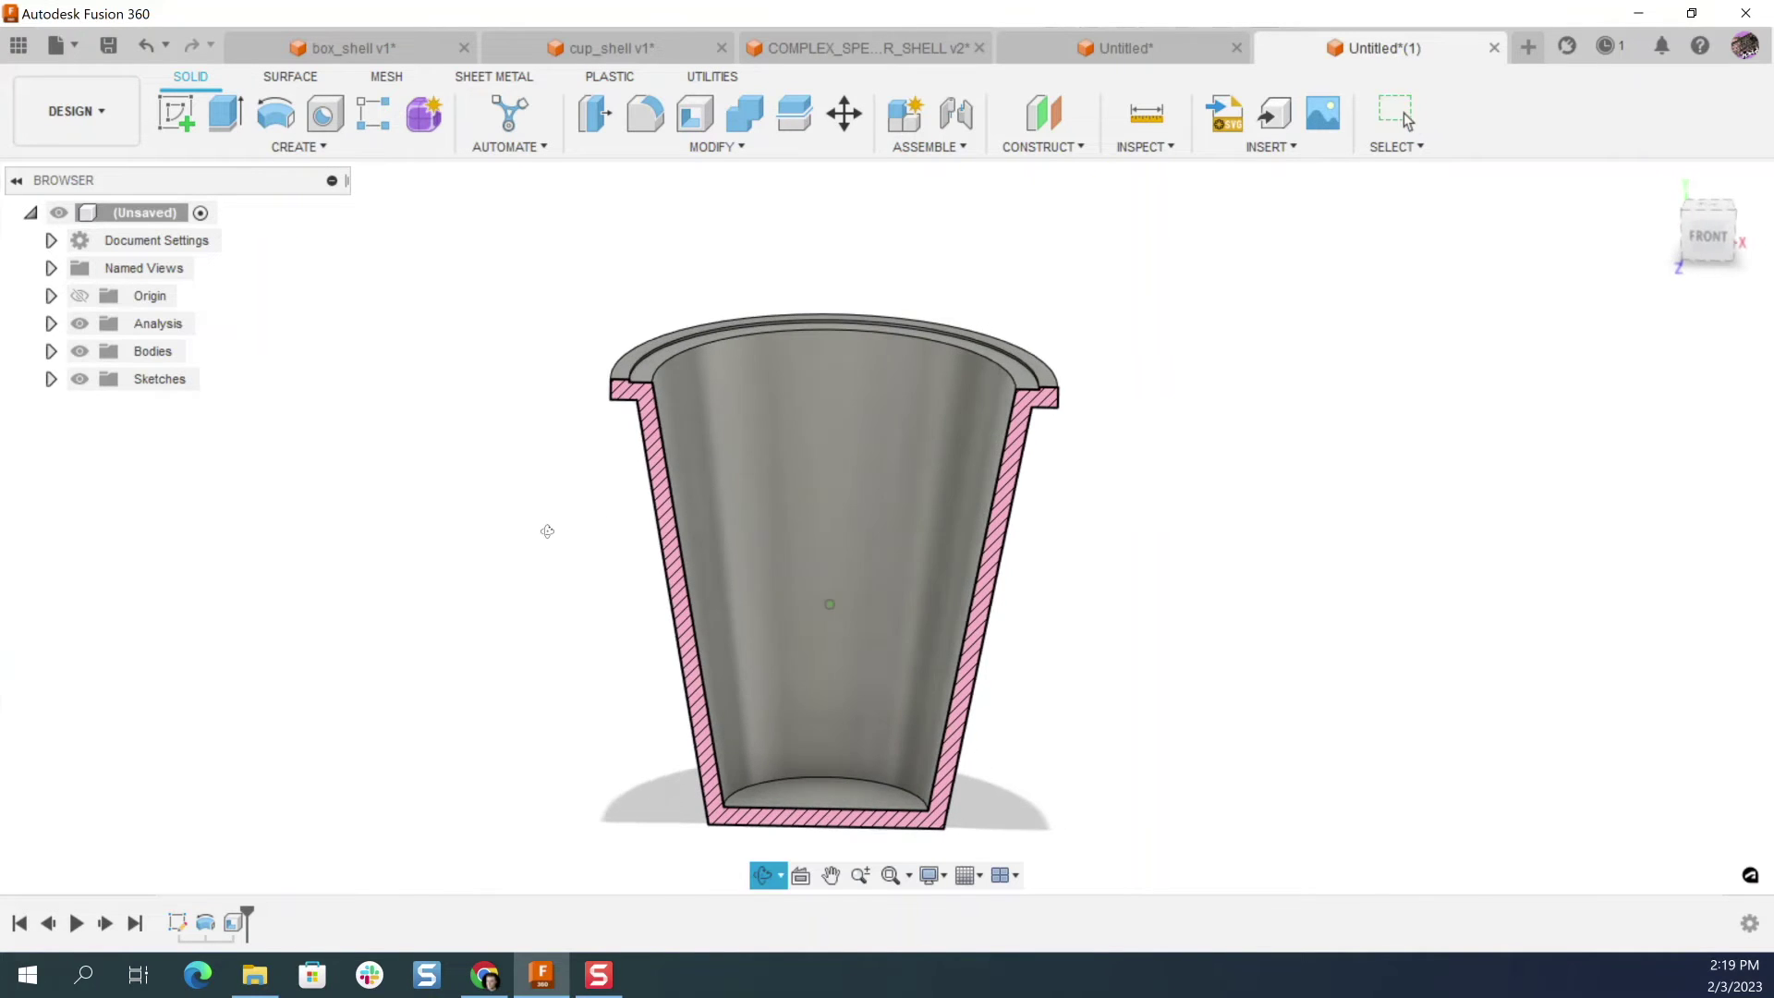
# Step: Edit the shell feature and set its inside thickness to 6 mm
pyautogui.rightClick(235, 924)
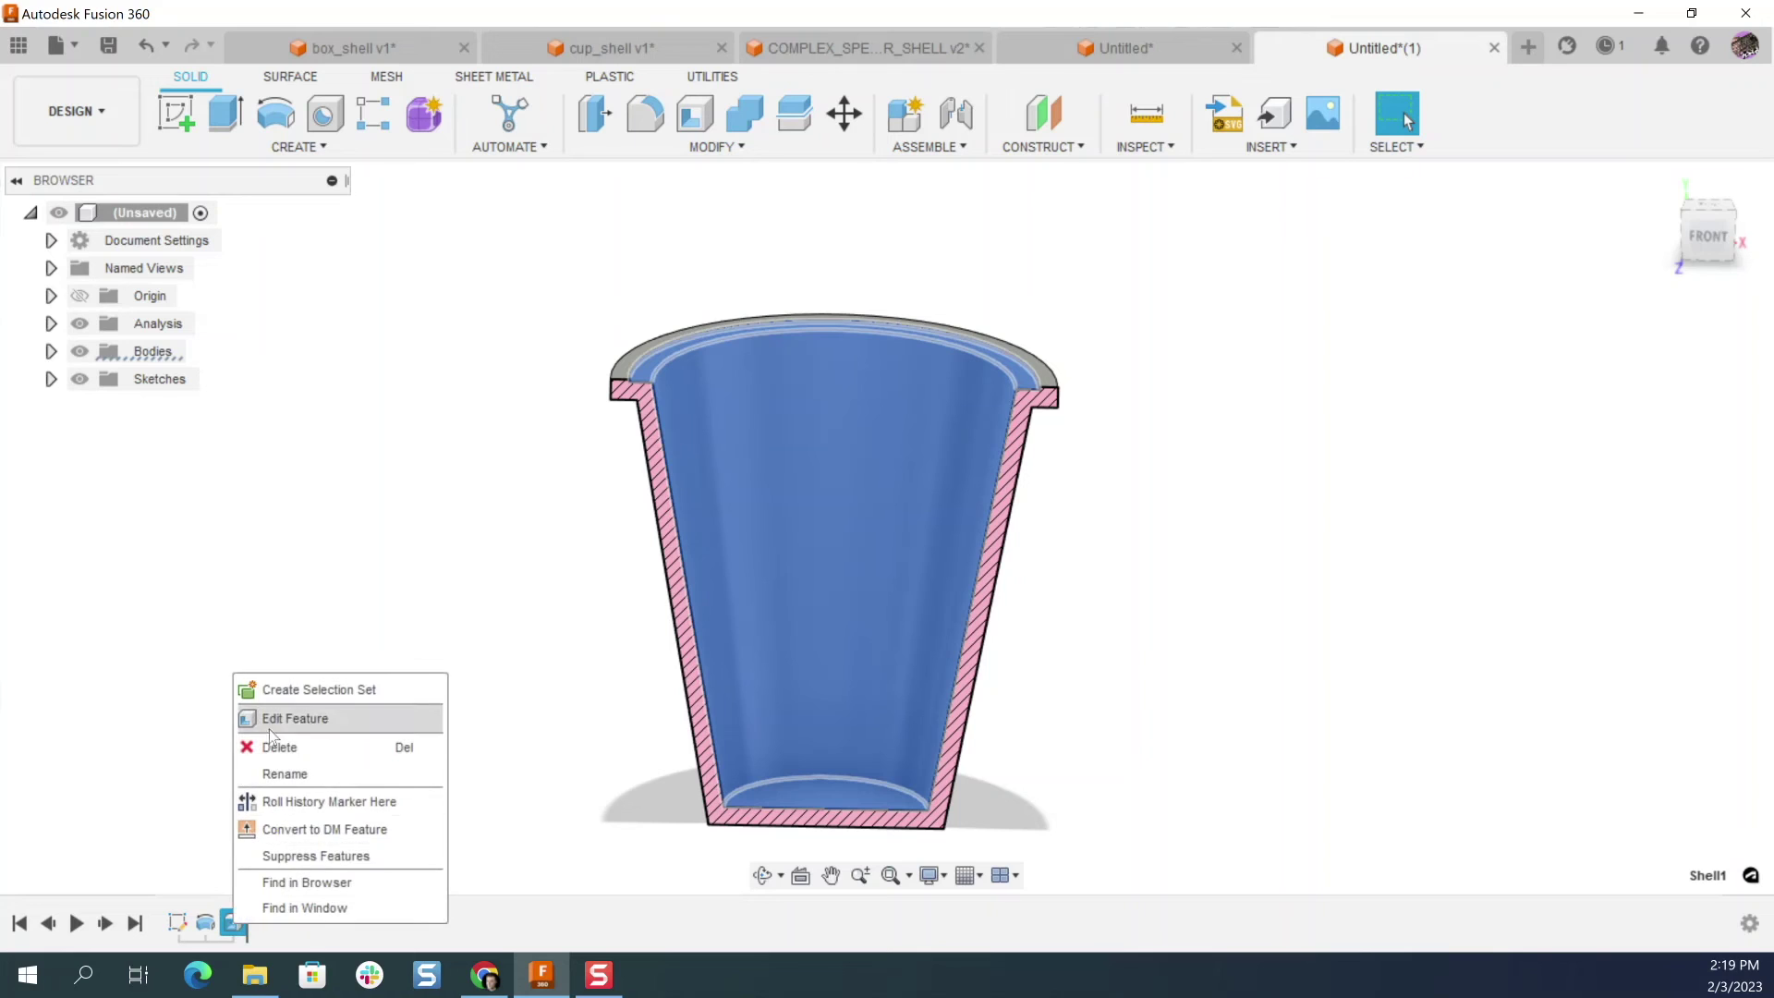
pyautogui.click(192, 632)
pyautogui.rightClick(233, 924)
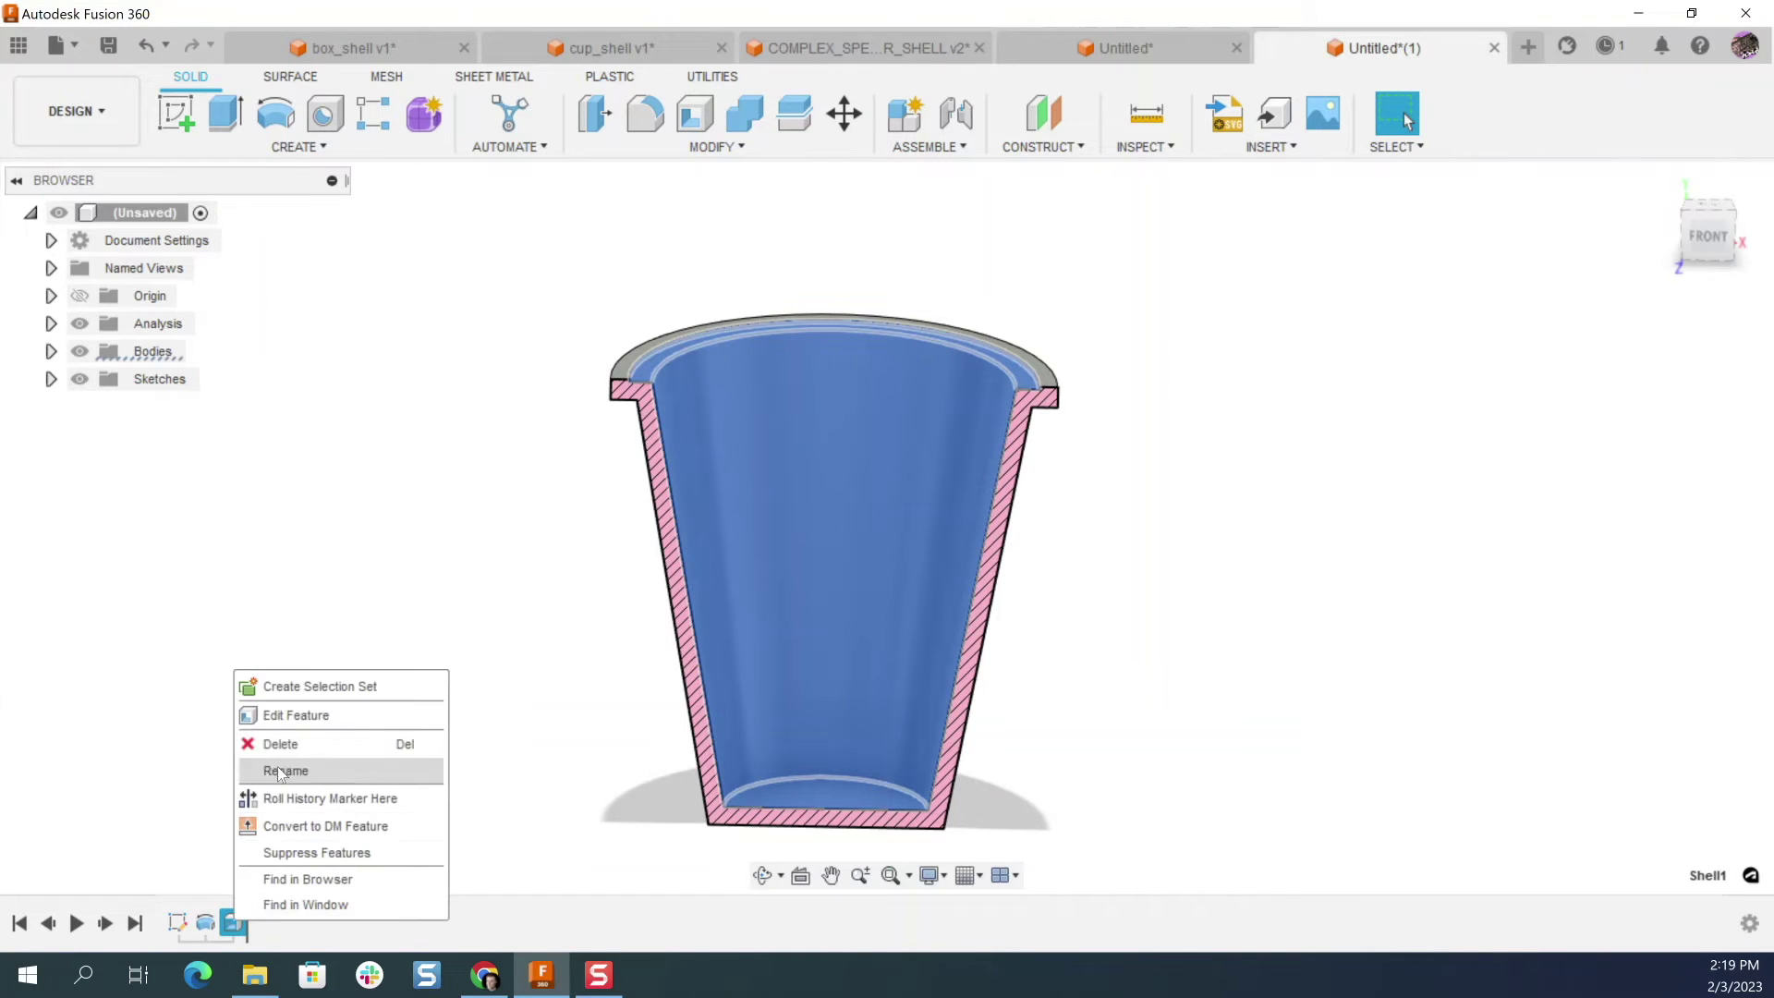
pyautogui.click(303, 716)
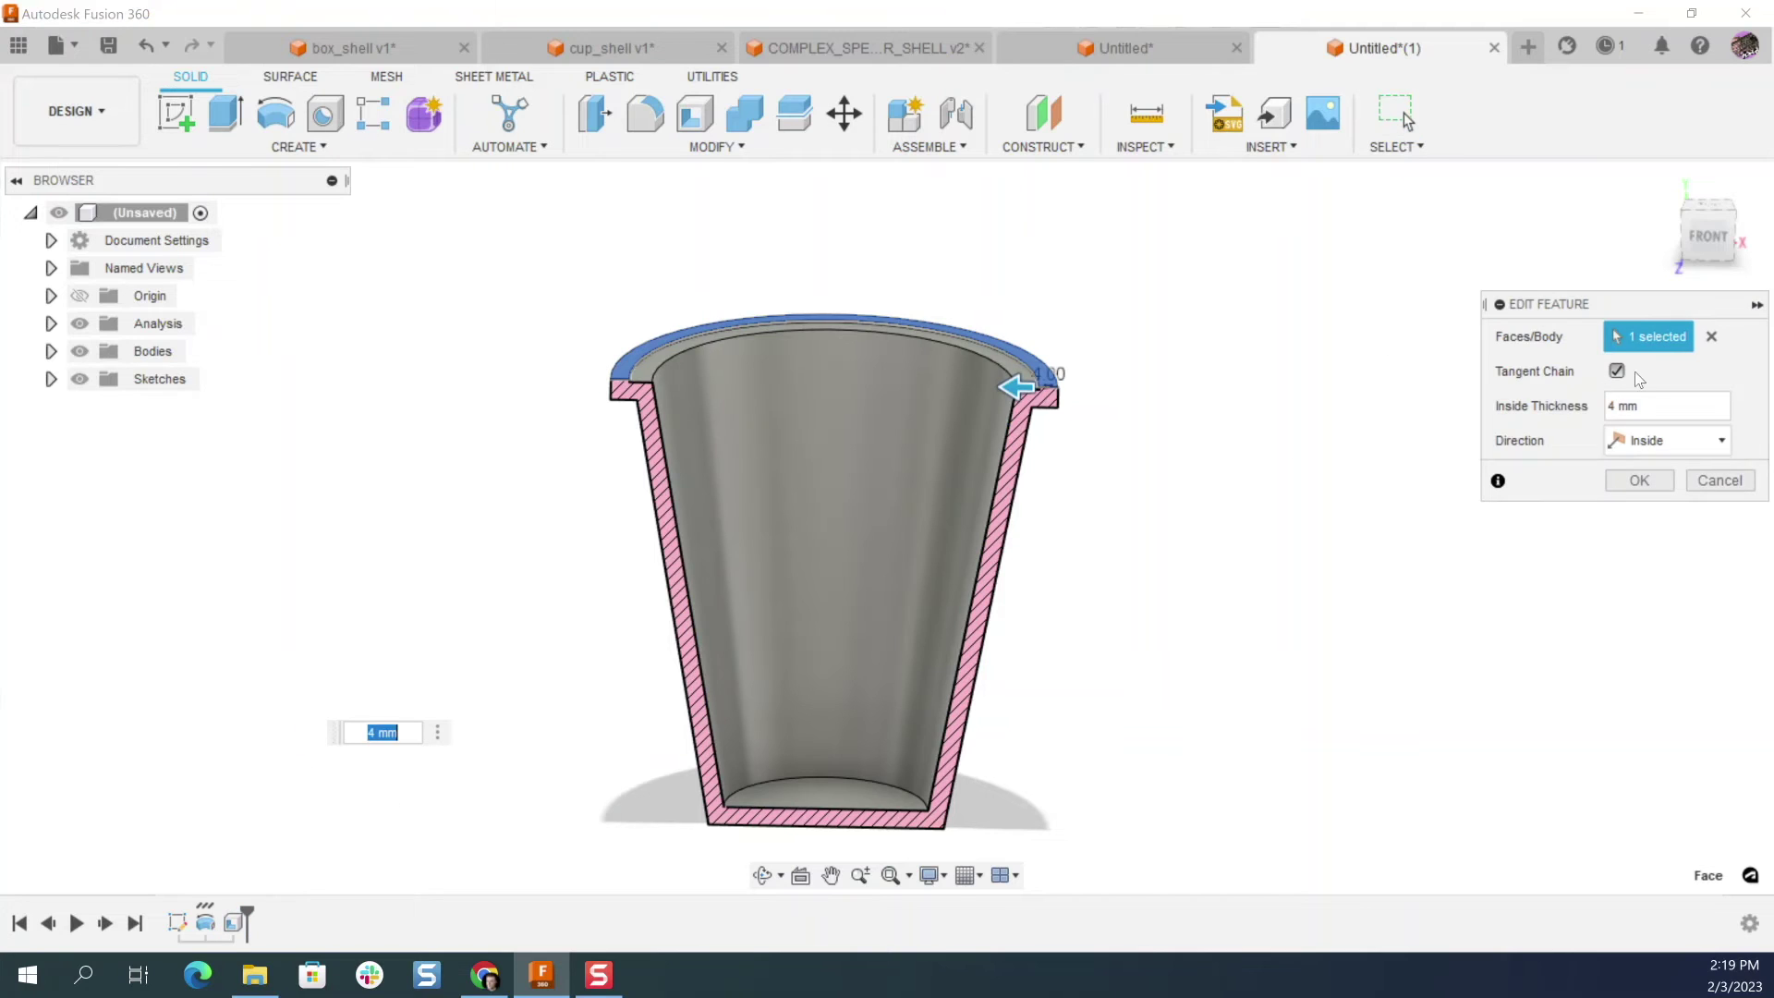
pyautogui.click(1661, 406)
pyautogui.press('Return')
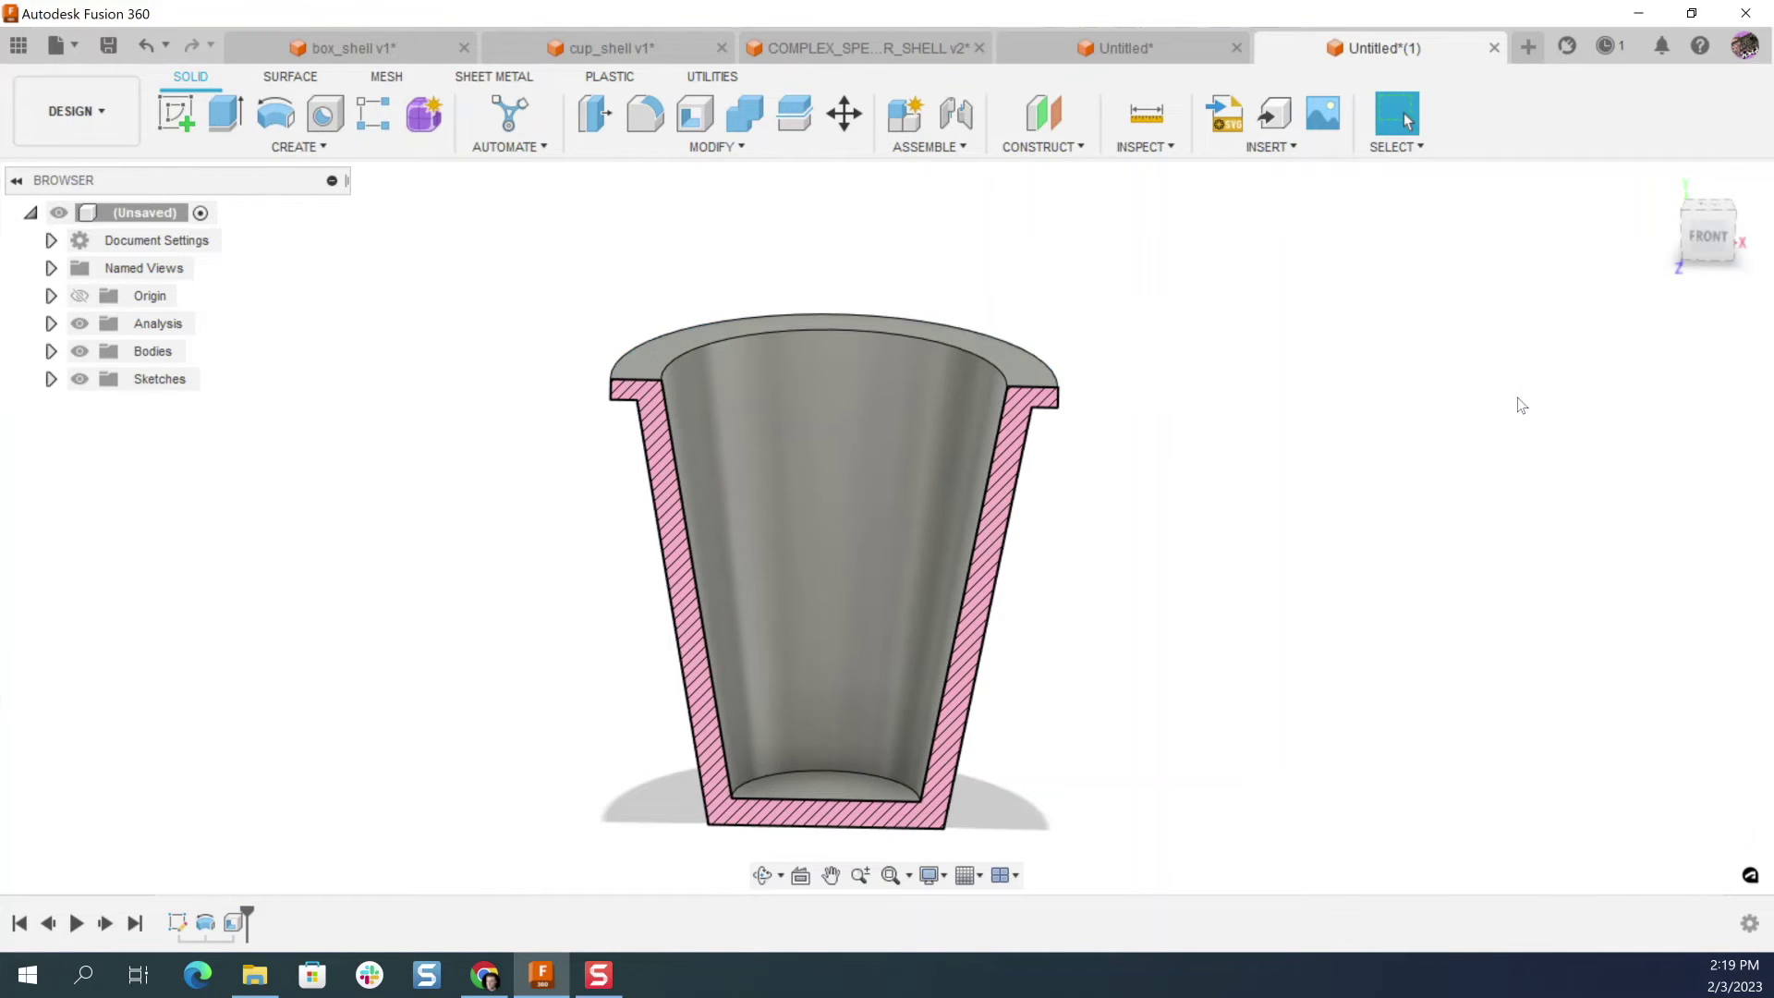
# Step: Edit the shell feature, set its inside thickness to 1.9 mm and inspect the sectioned cup
pyautogui.rightClick(235, 920)
pyautogui.click(305, 709)
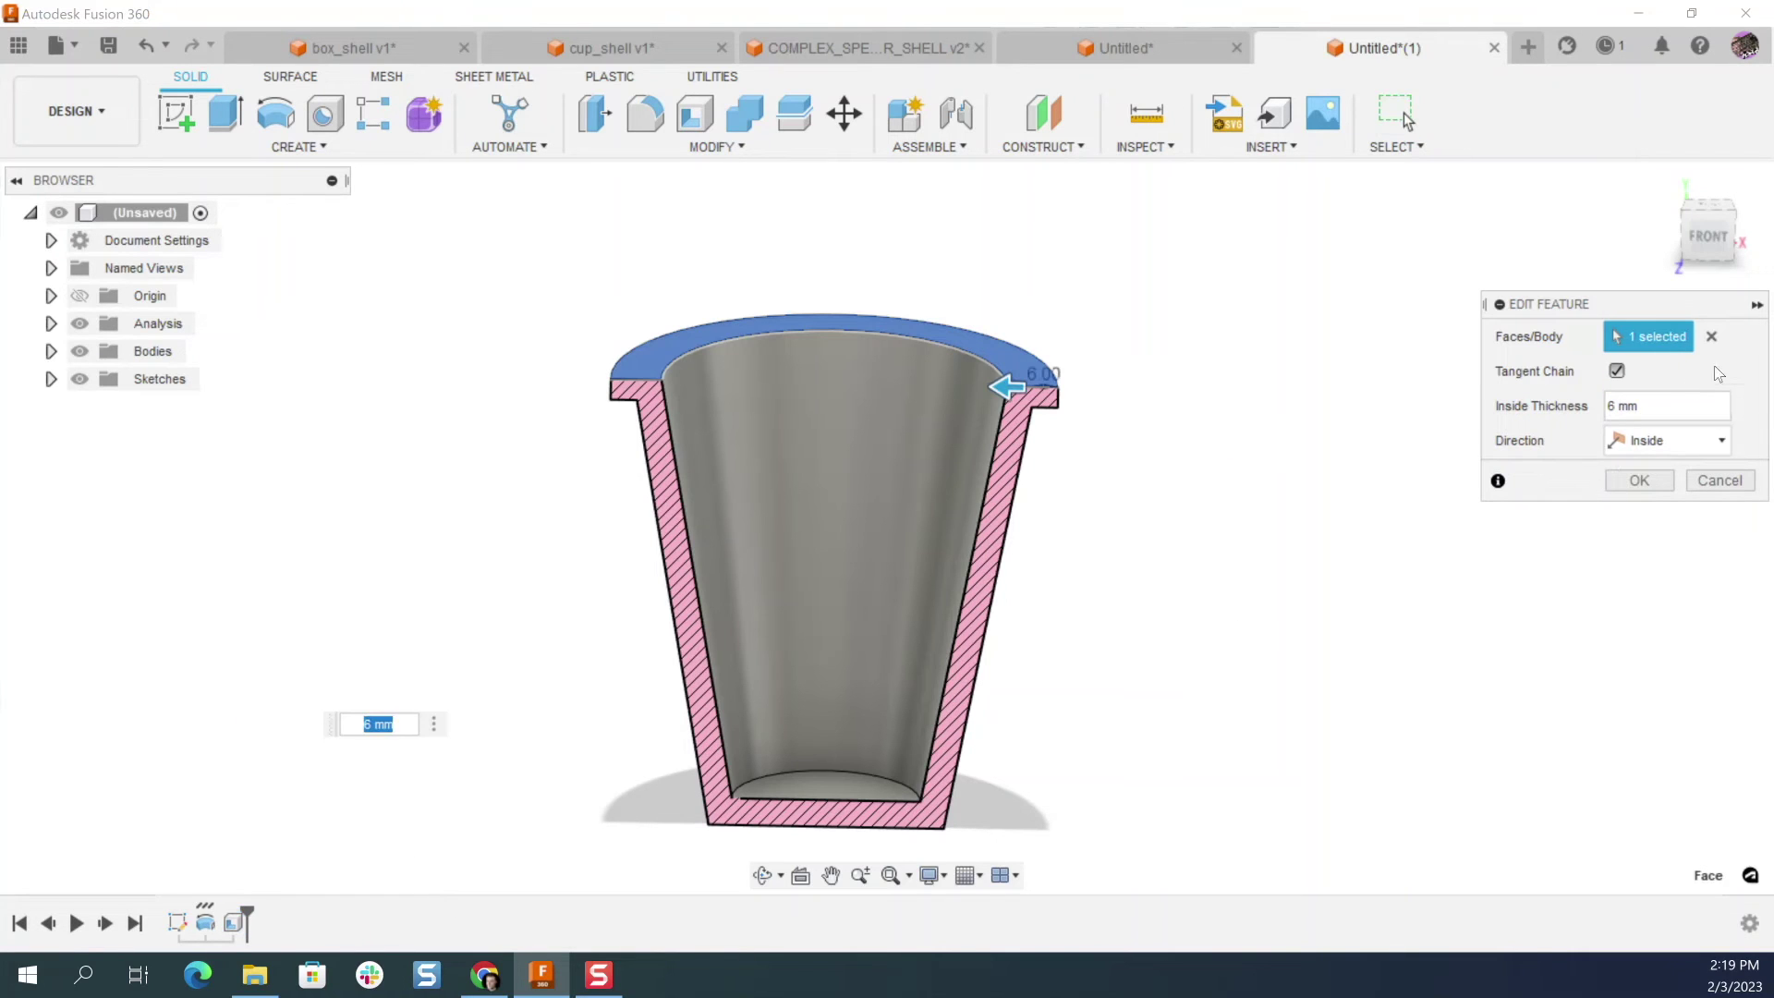
pyautogui.click(1650, 404)
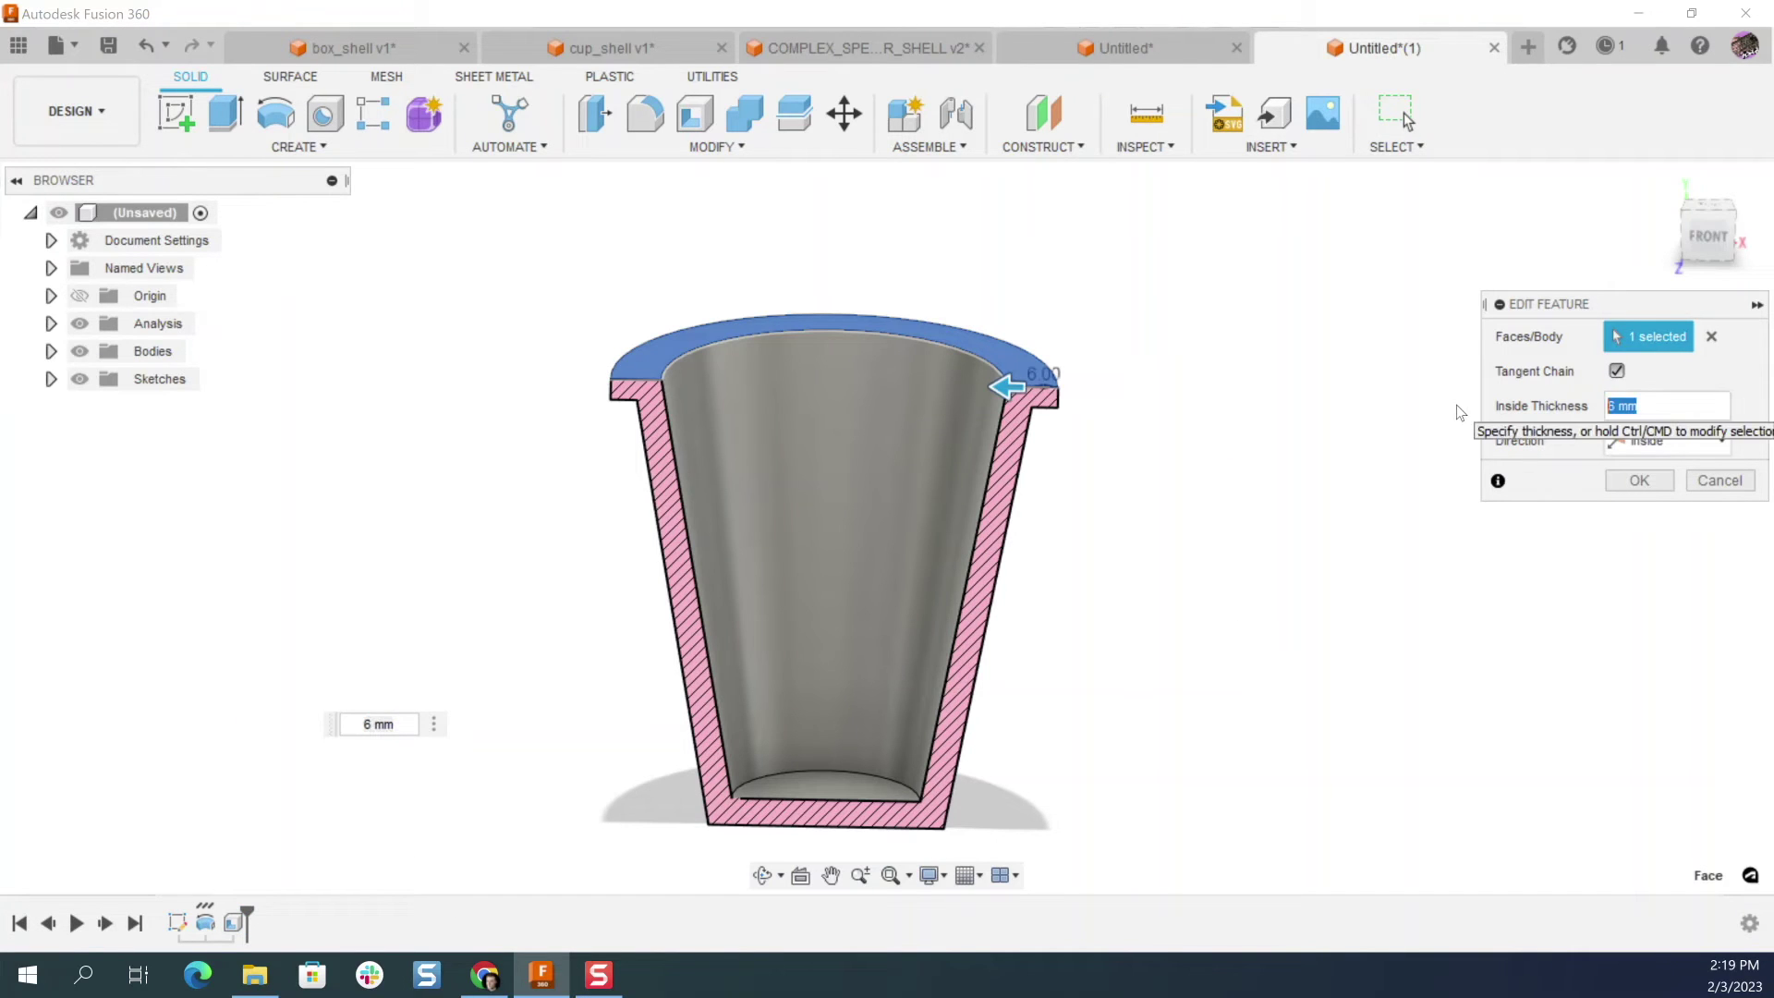
pyautogui.write('1.9')
pyautogui.press('Return')
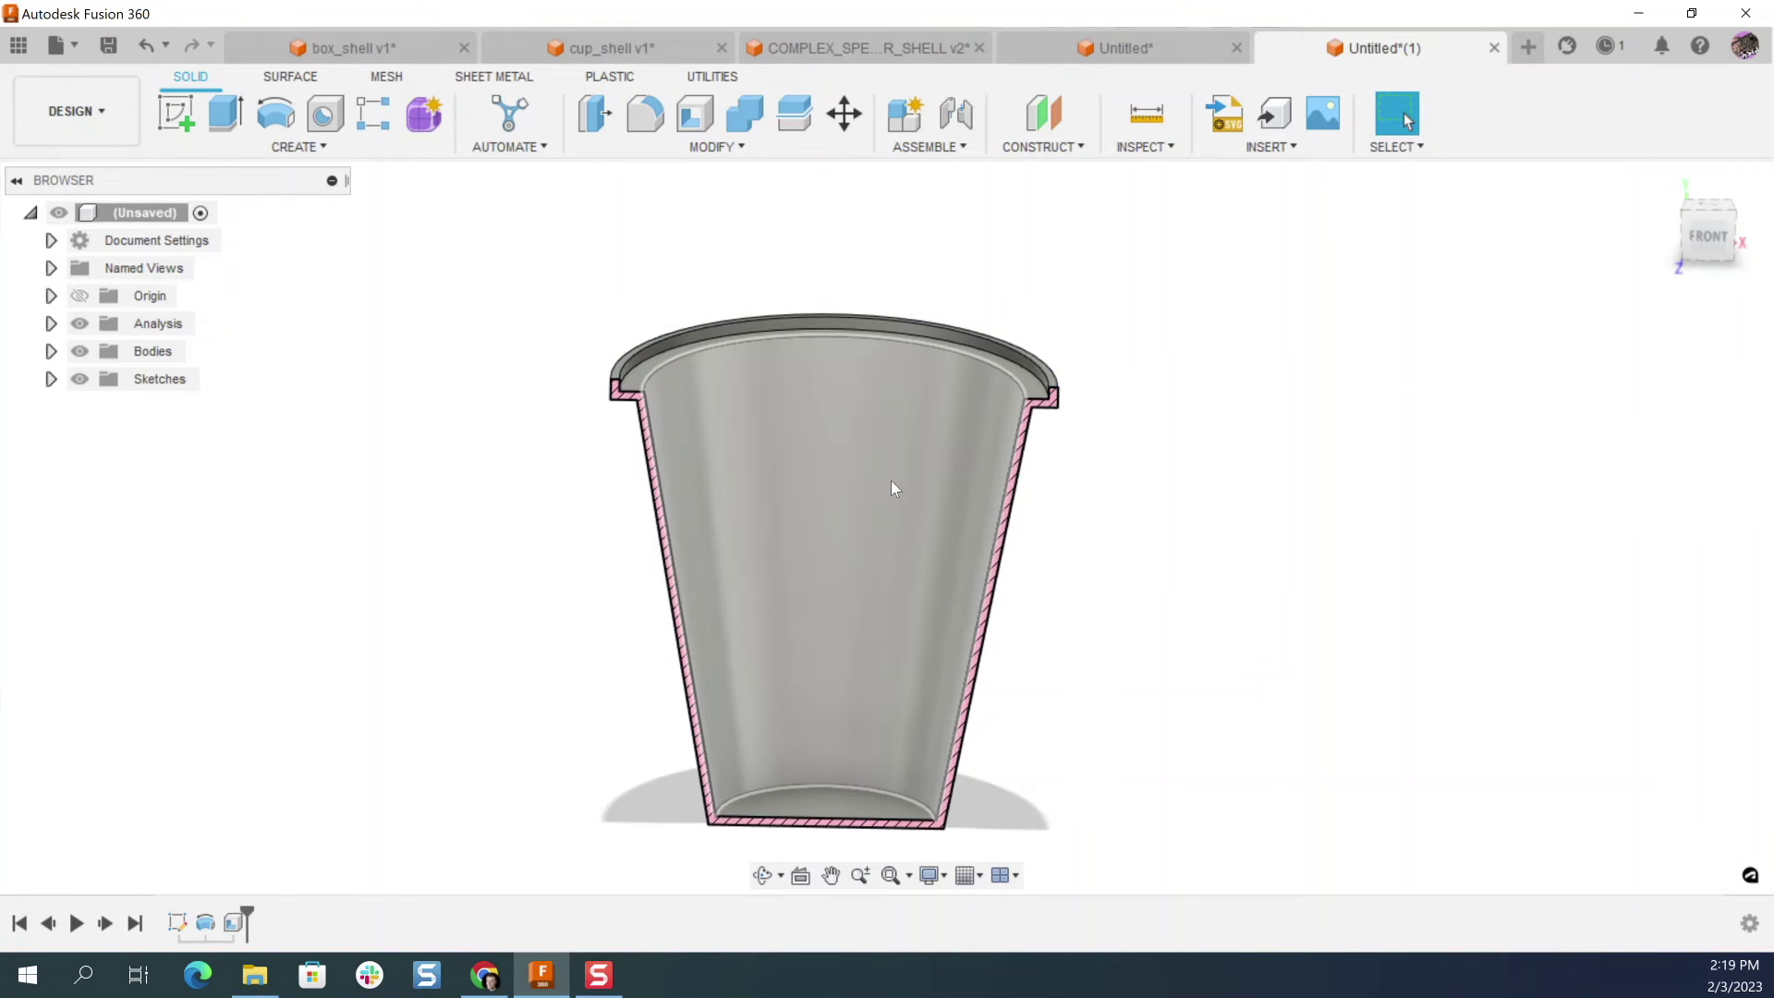
pyautogui.keyDown('shift'); pyautogui.moveTo(1230, 519); pyautogui.dragTo(1226, 305, button='middle'); pyautogui.keyUp('shift')
pyautogui.press('F5')
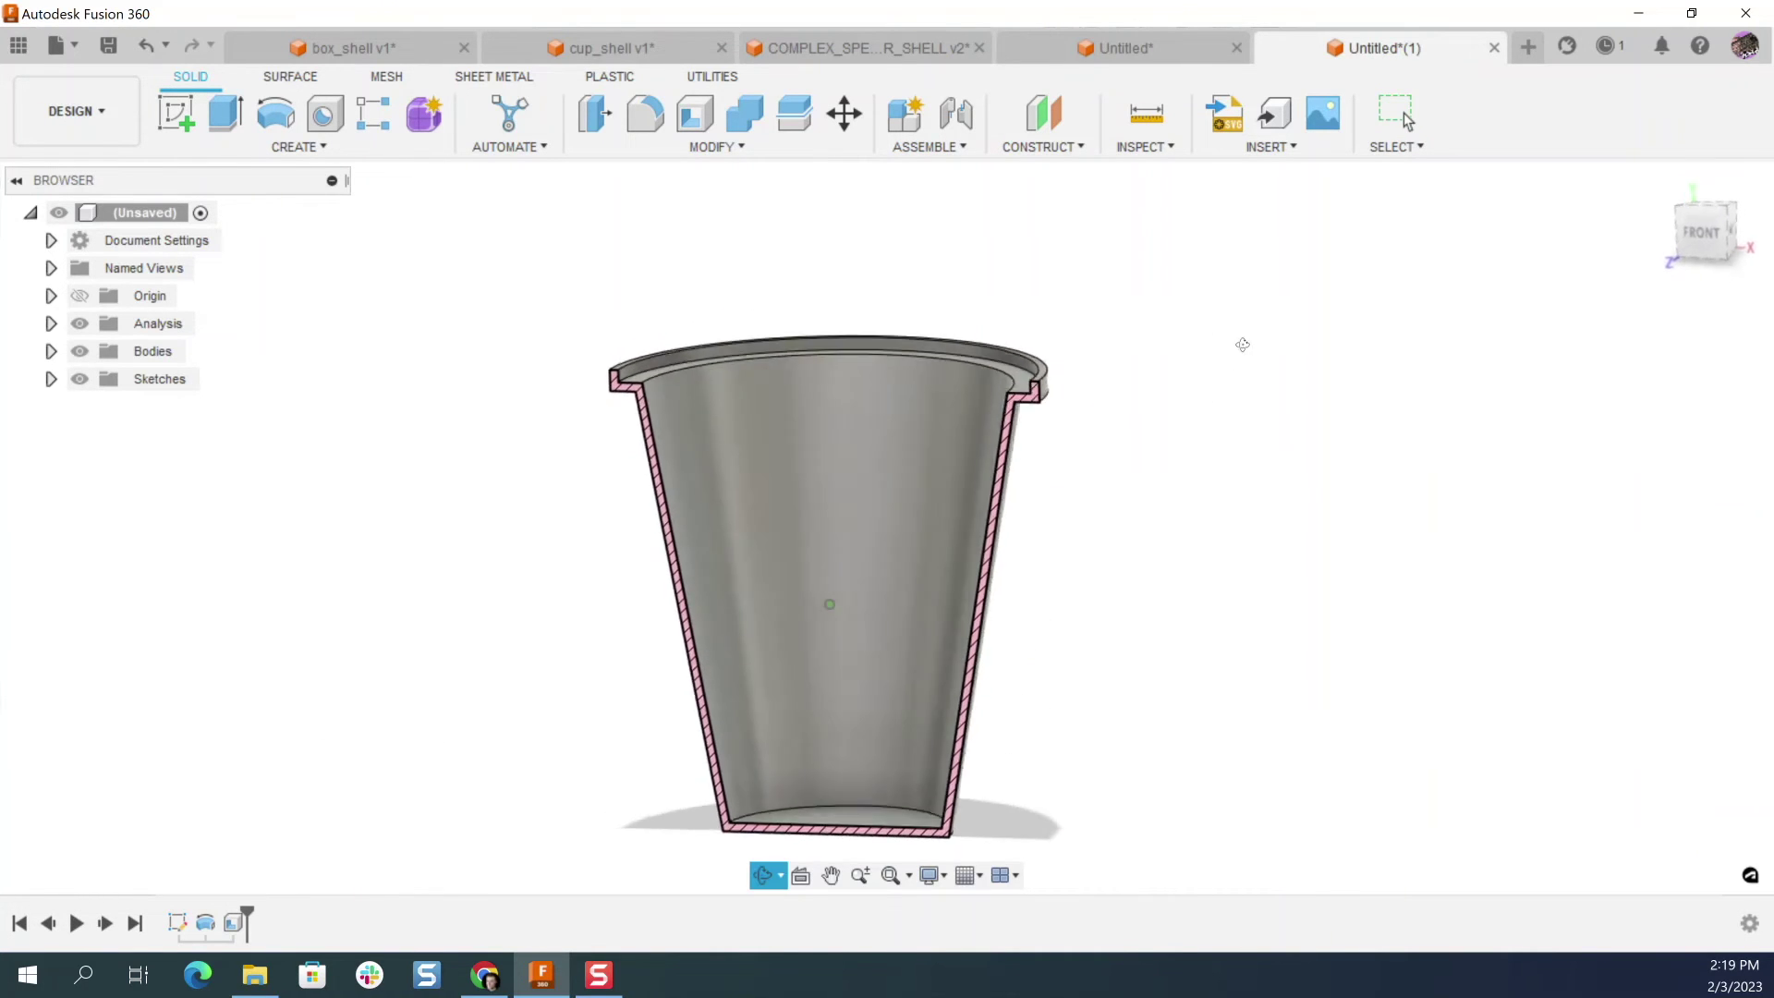
pyautogui.keyDown('shift'); pyautogui.moveTo(883, 319); pyautogui.dragTo(918, 399, button='middle'); pyautogui.keyUp('shift')
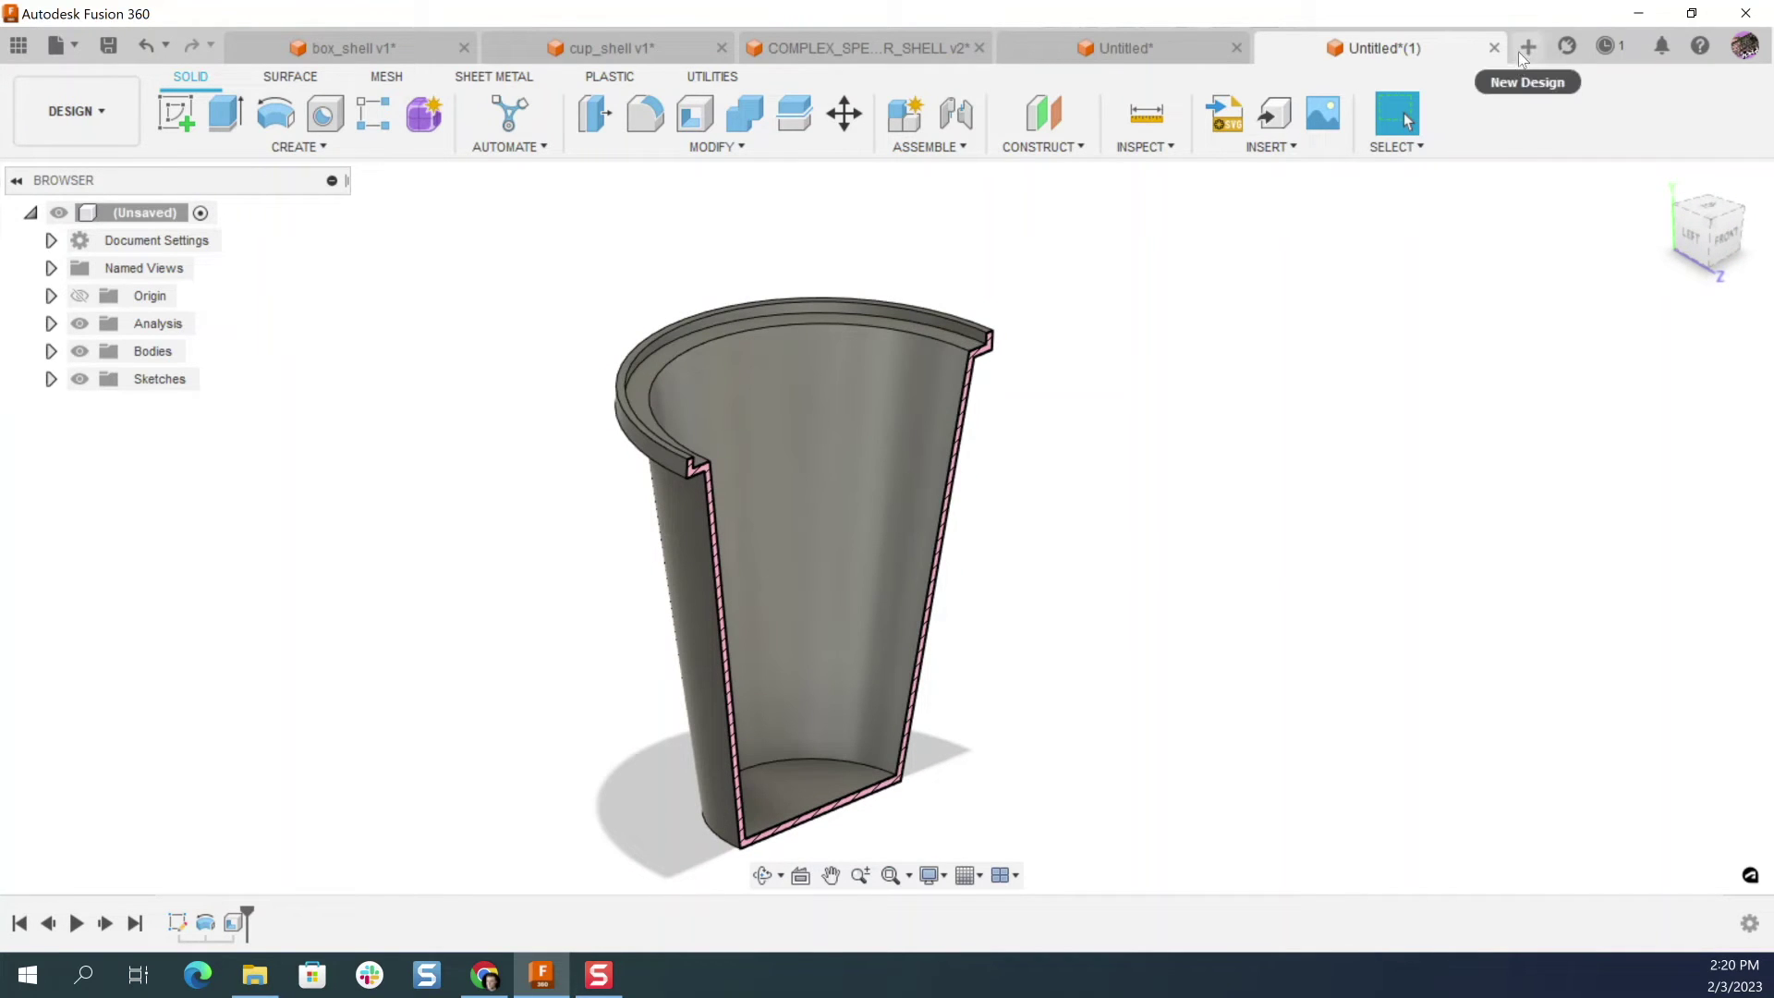
# Step: Switch to the complex speaker shell design and examine the sectioned housing, inner volume, woofer and tweeters from several angles
pyautogui.click(901, 52)
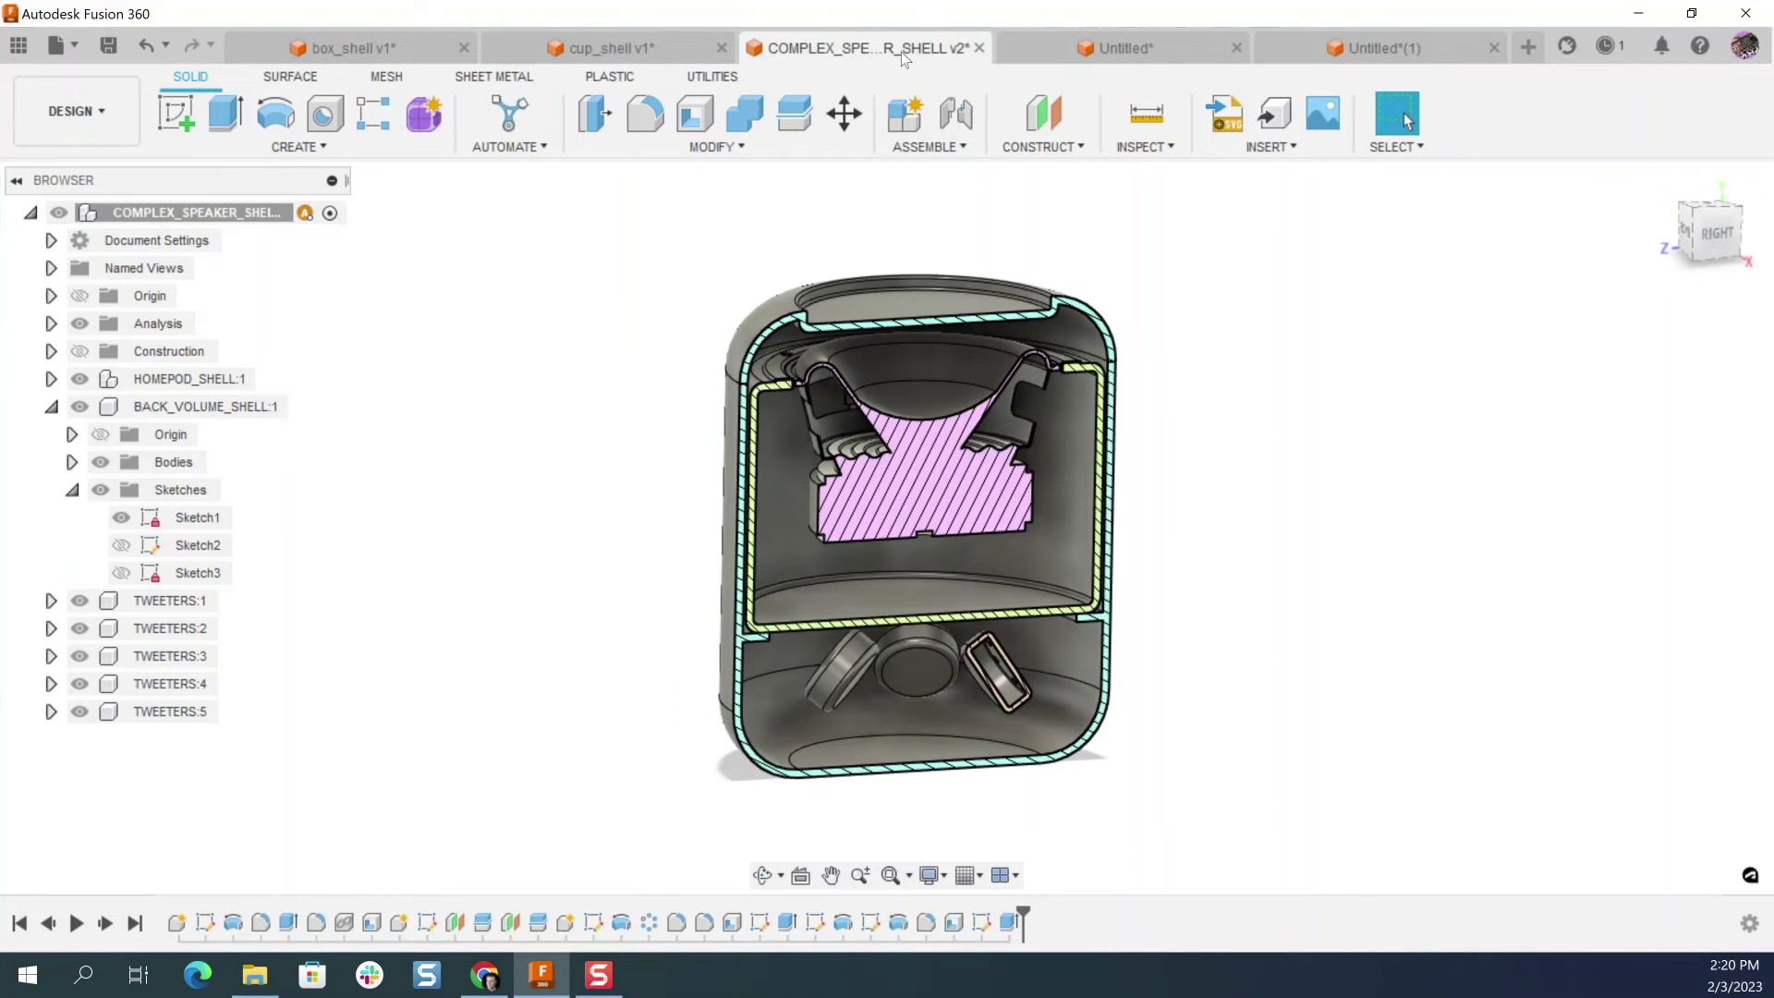
pyautogui.scroll(3, 927, 368)
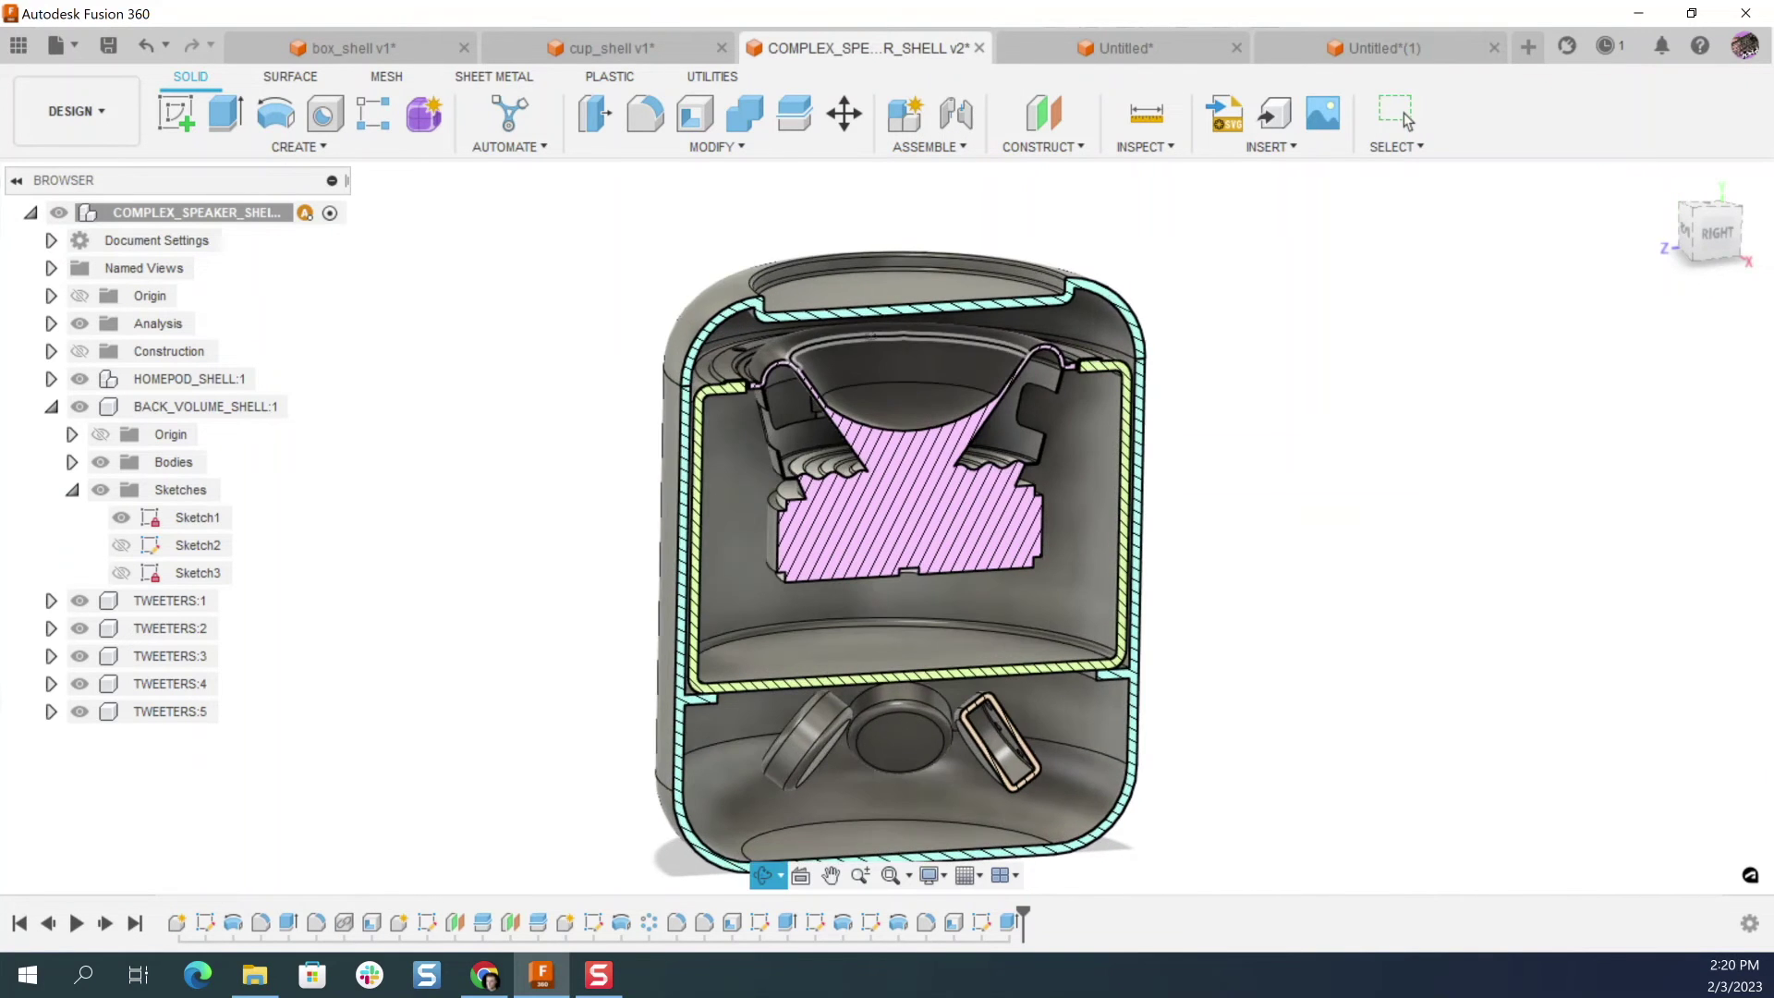
pyautogui.keyDown('shift'); pyautogui.moveTo(850, 307); pyautogui.dragTo(867, 305, button='middle'); pyautogui.keyUp('shift')
pyautogui.scroll(2, 903, 256)
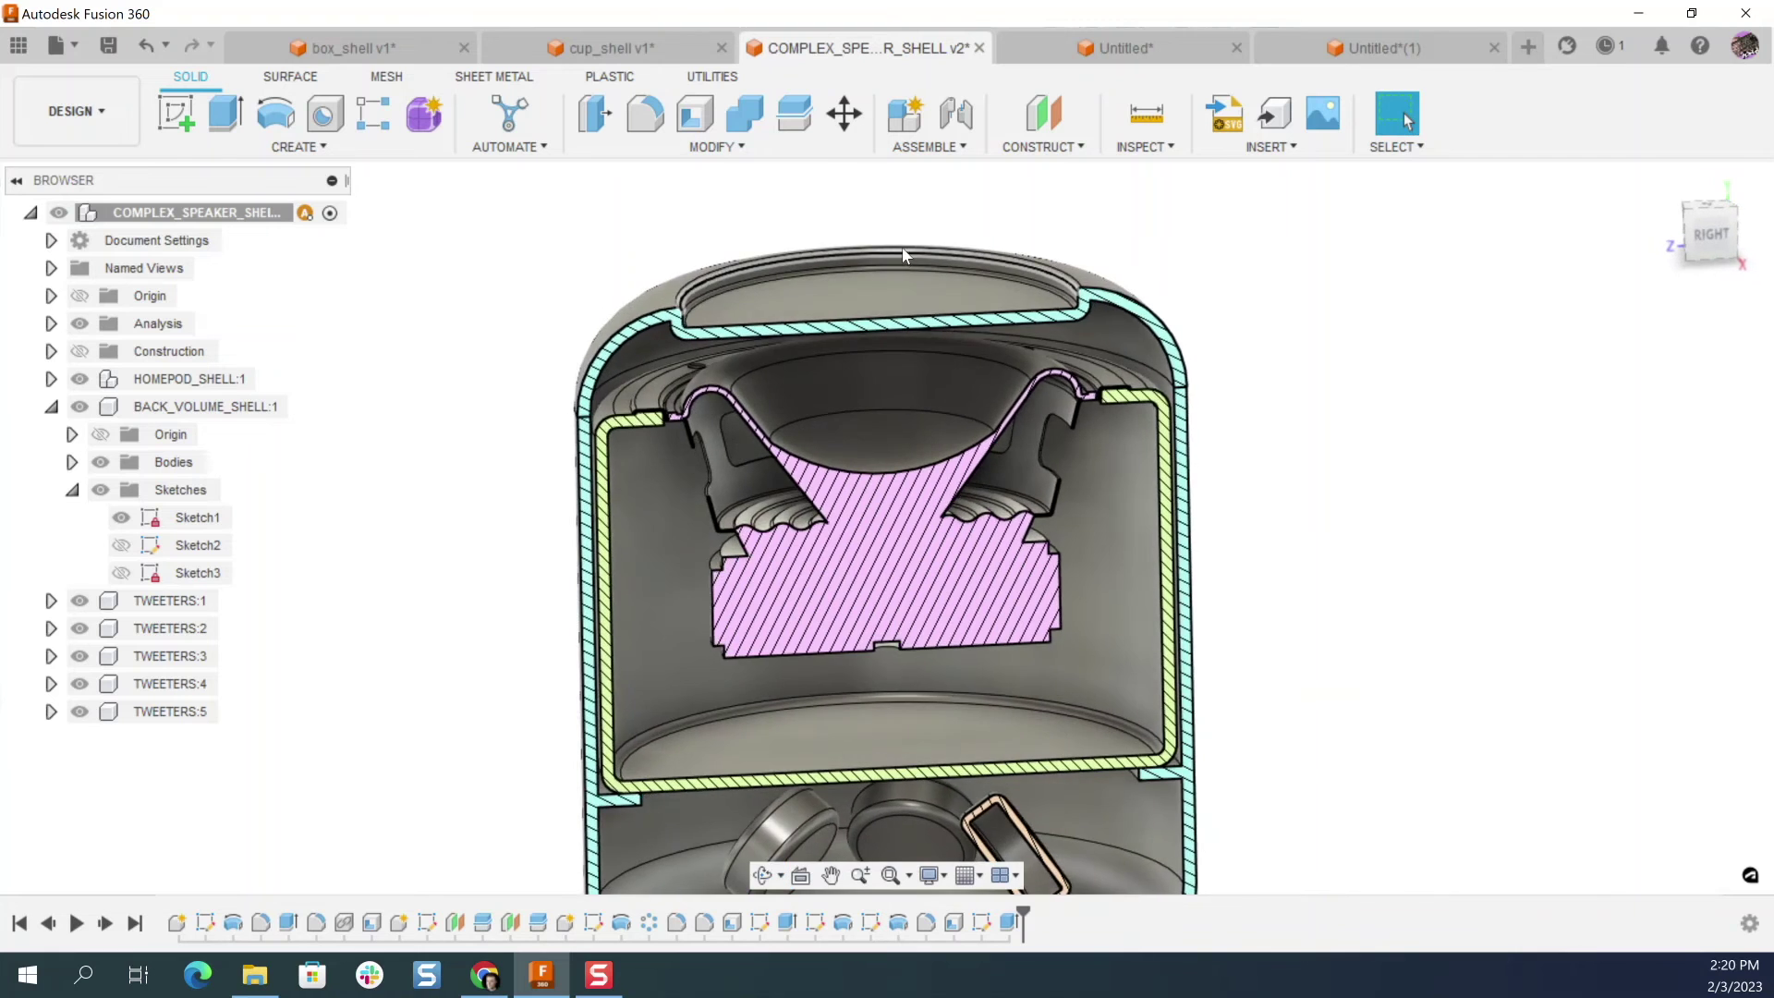
pyautogui.scroll(-2, 904, 256)
pyautogui.scroll(-2, 1240, 580)
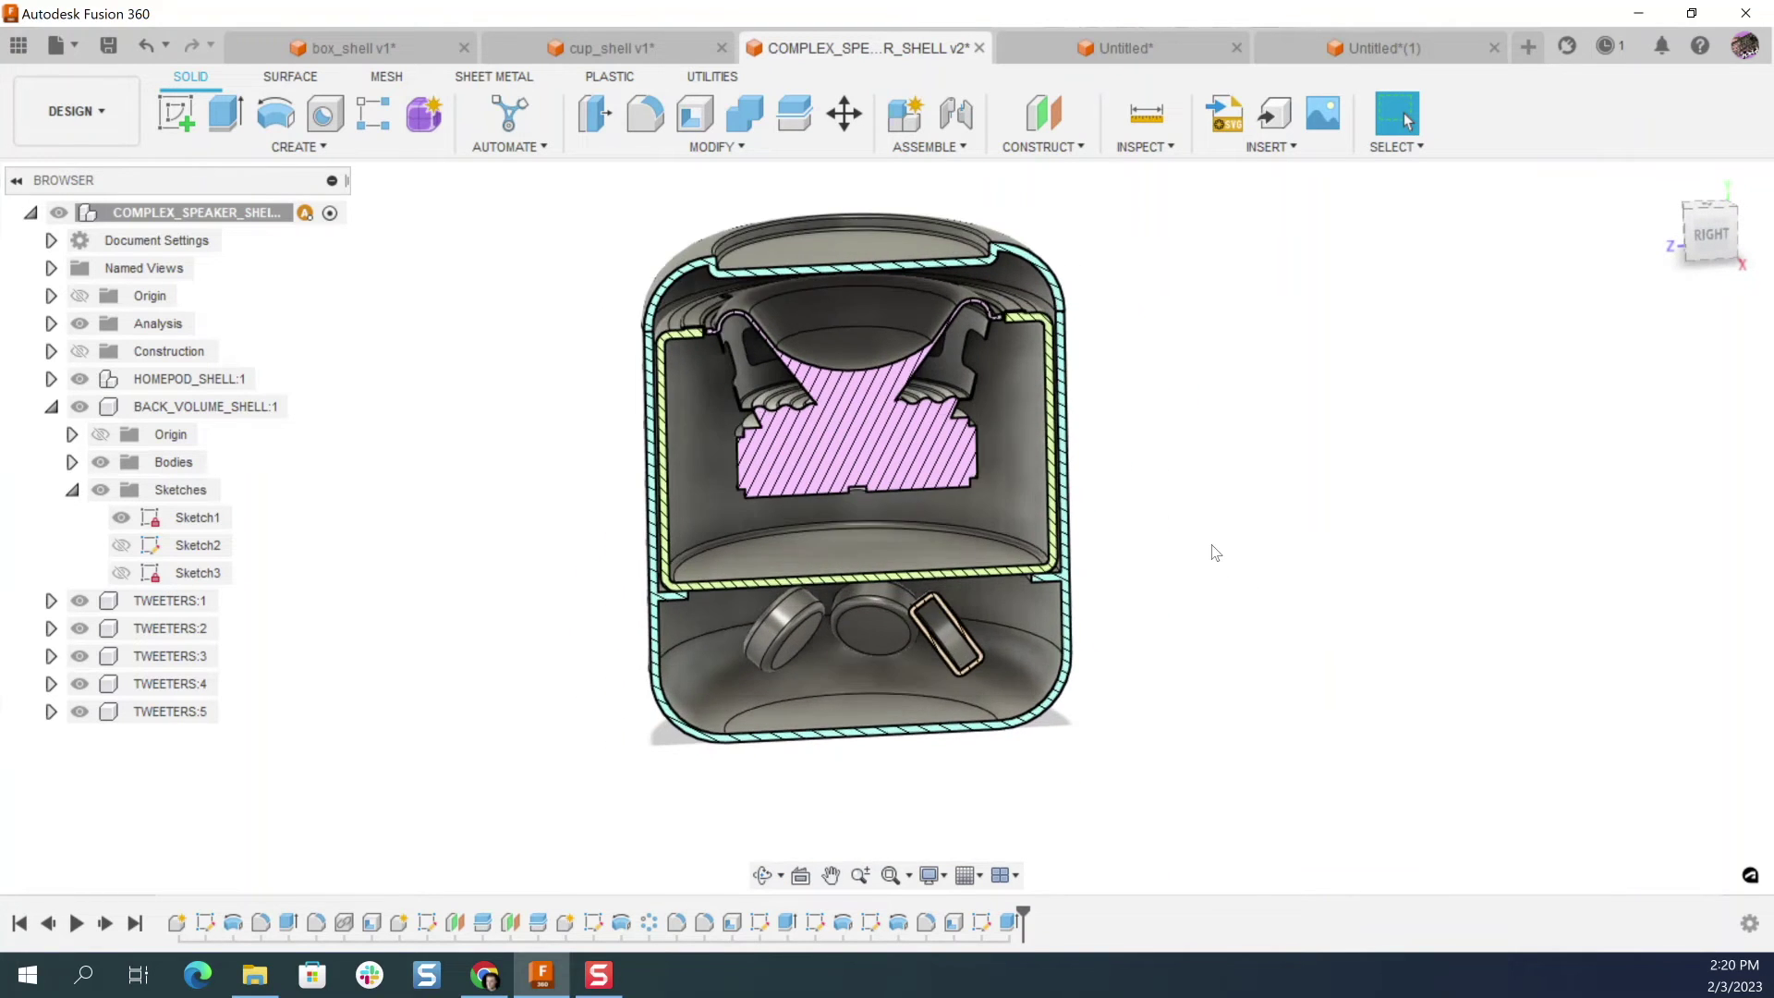
pyautogui.scroll(3, 1143, 594)
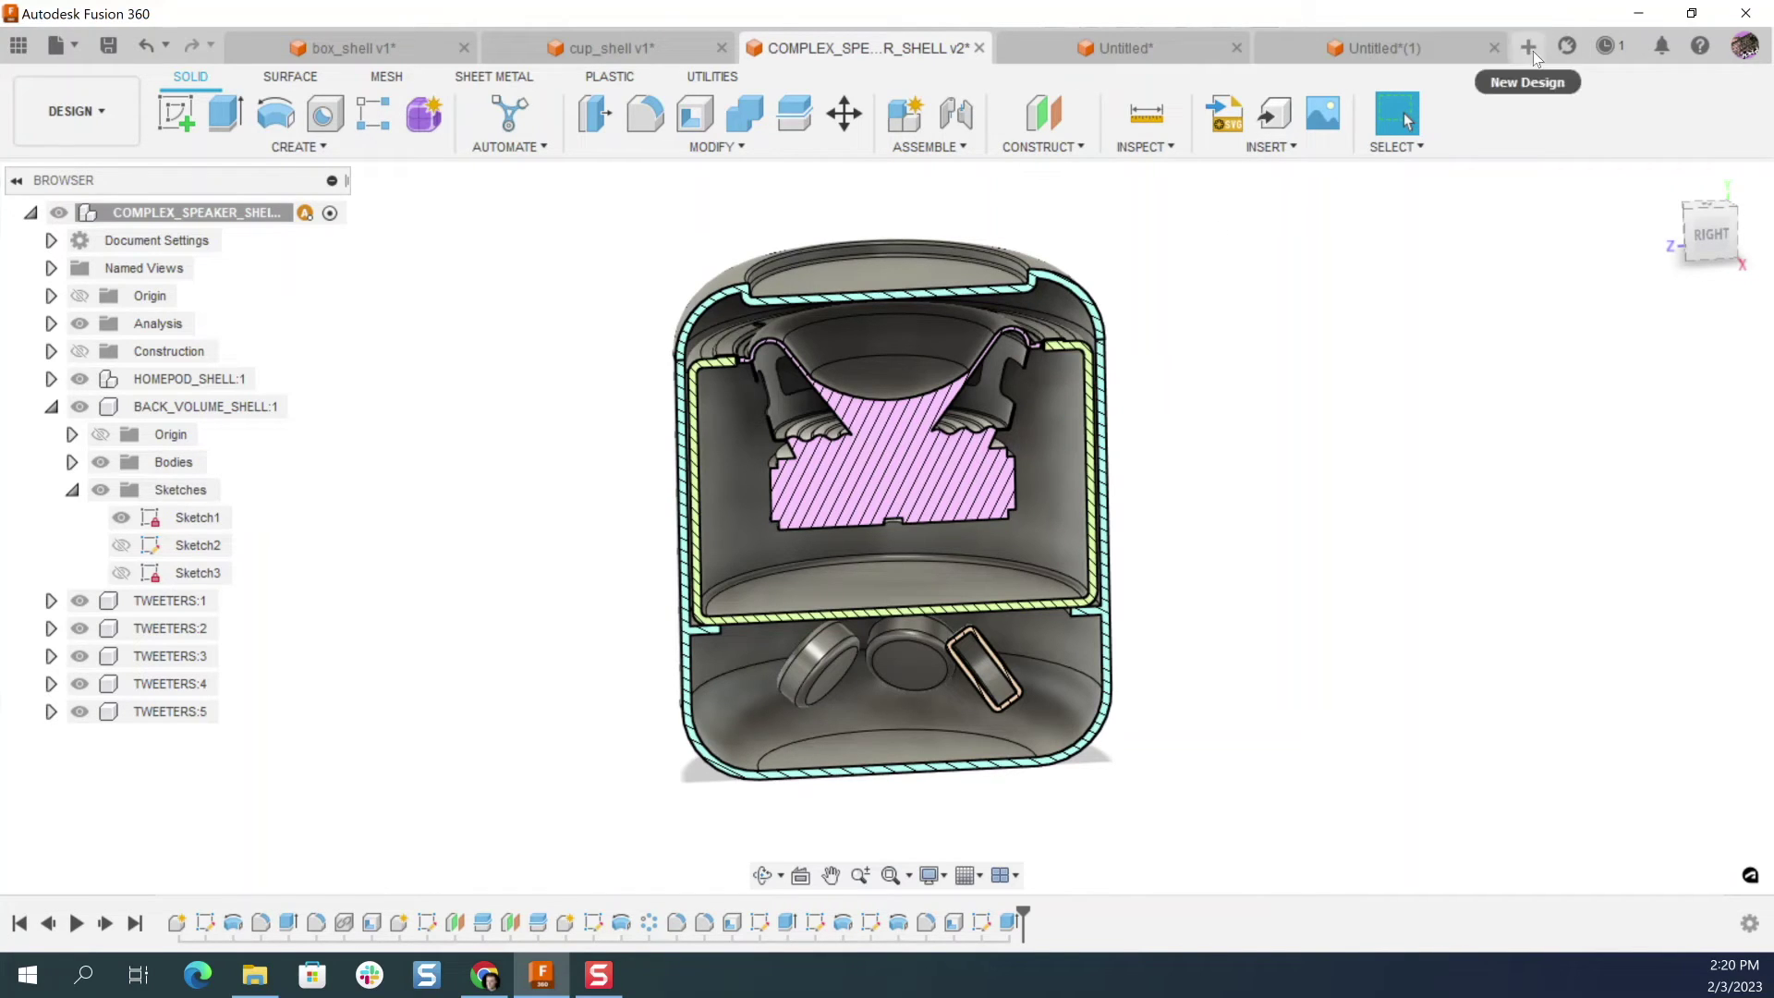
pyautogui.keyDown('shift'); pyautogui.moveTo(993, 374); pyautogui.dragTo(982, 392, button='middle'); pyautogui.keyUp('shift')
pyautogui.scroll(2, 926, 305)
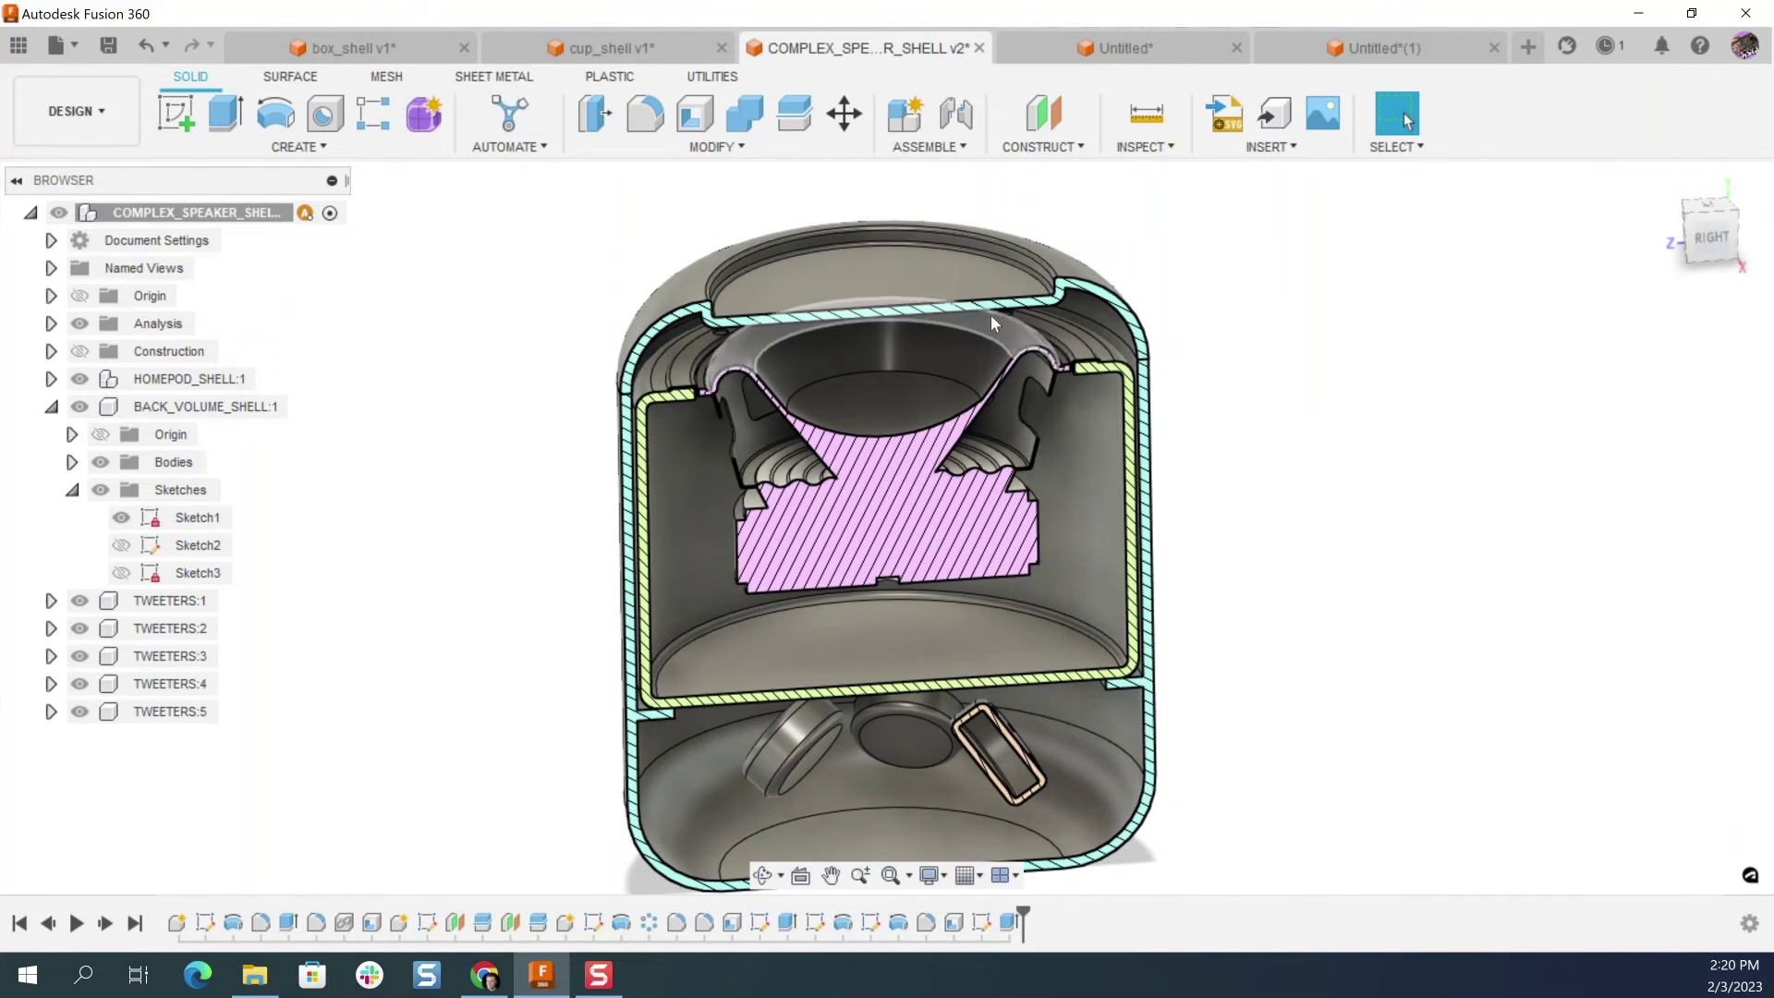
pyautogui.keyDown('shift'); pyautogui.moveTo(989, 318); pyautogui.dragTo(1201, 233, button='middle'); pyautogui.keyUp('shift')
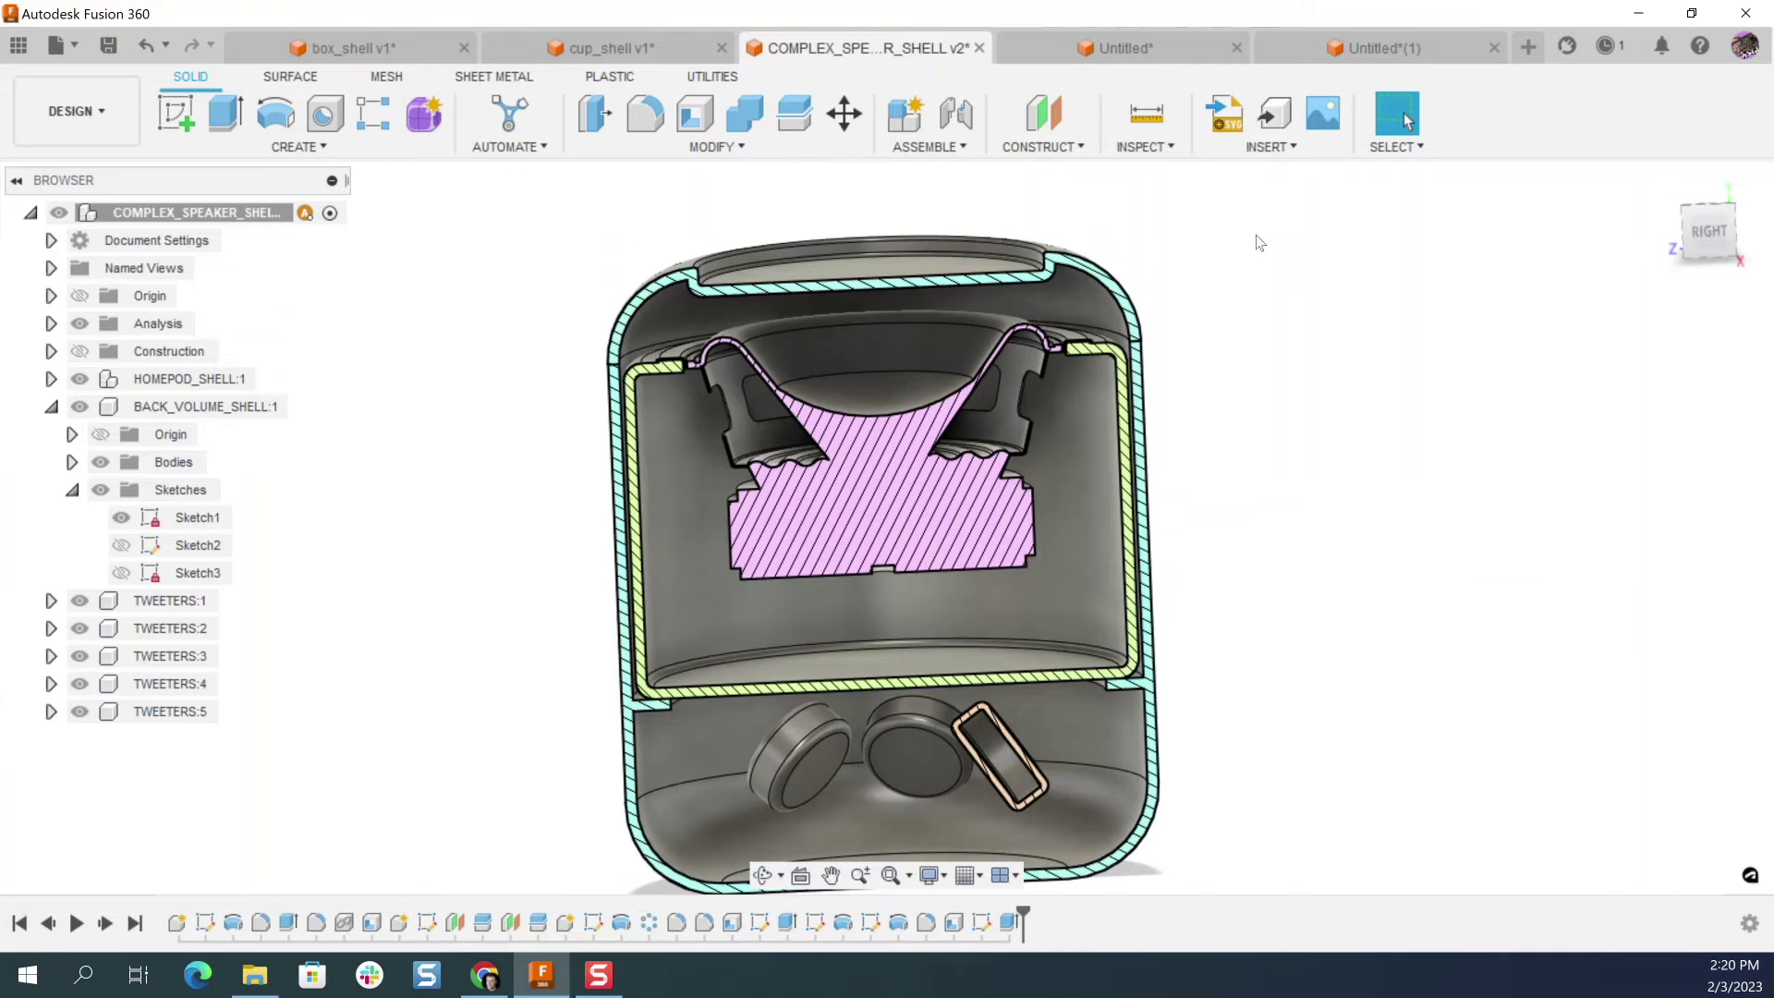
pyautogui.click(1081, 366)
pyautogui.click(1354, 225)
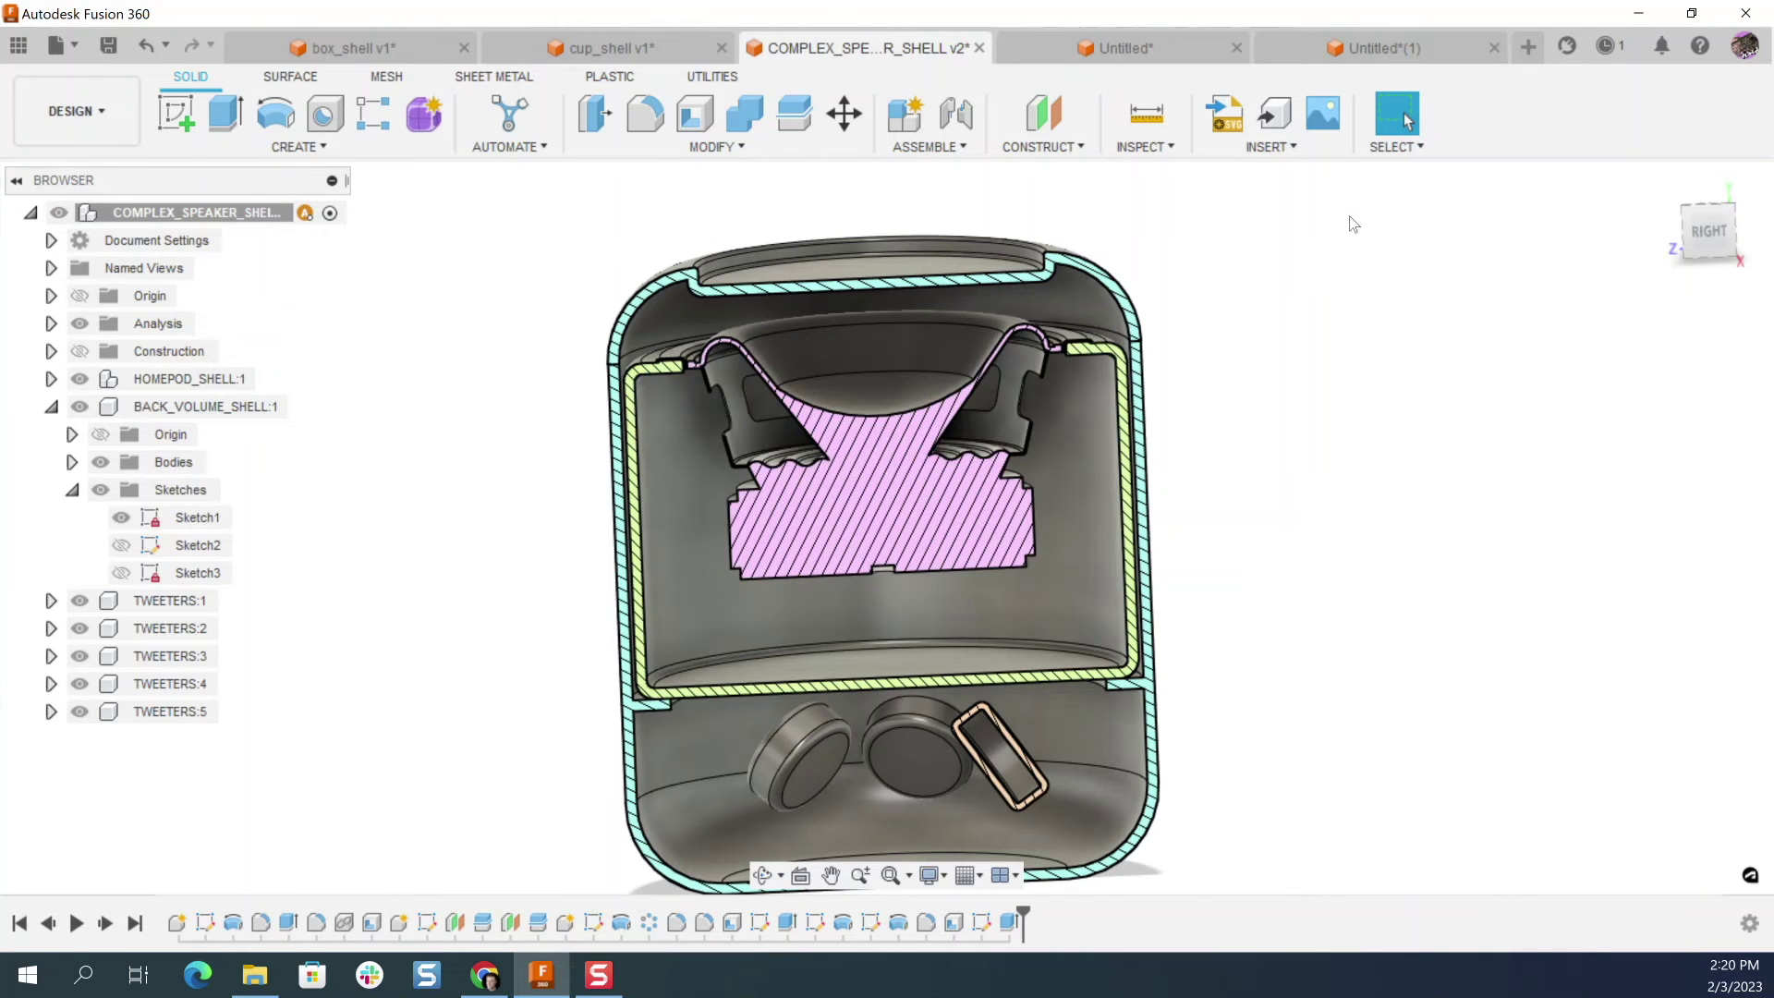
# Step: Create a new design and start a sketch on the XY plane
pyautogui.click(1528, 46)
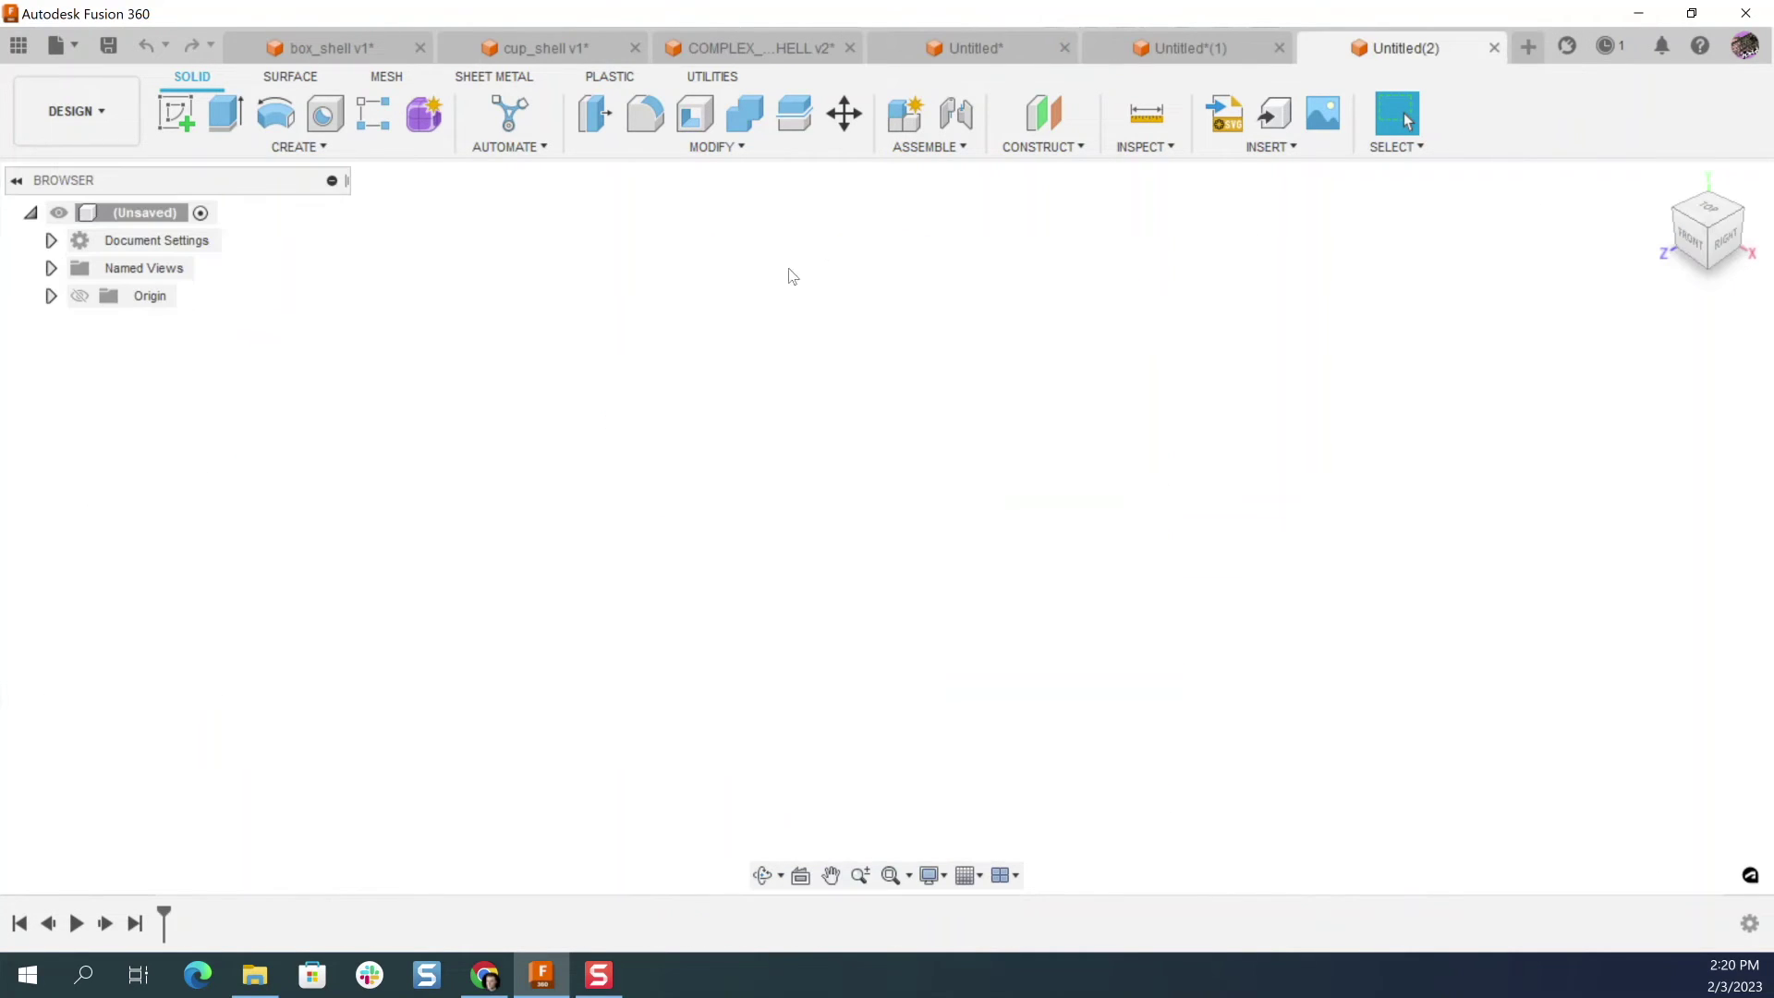
pyautogui.click(176, 114)
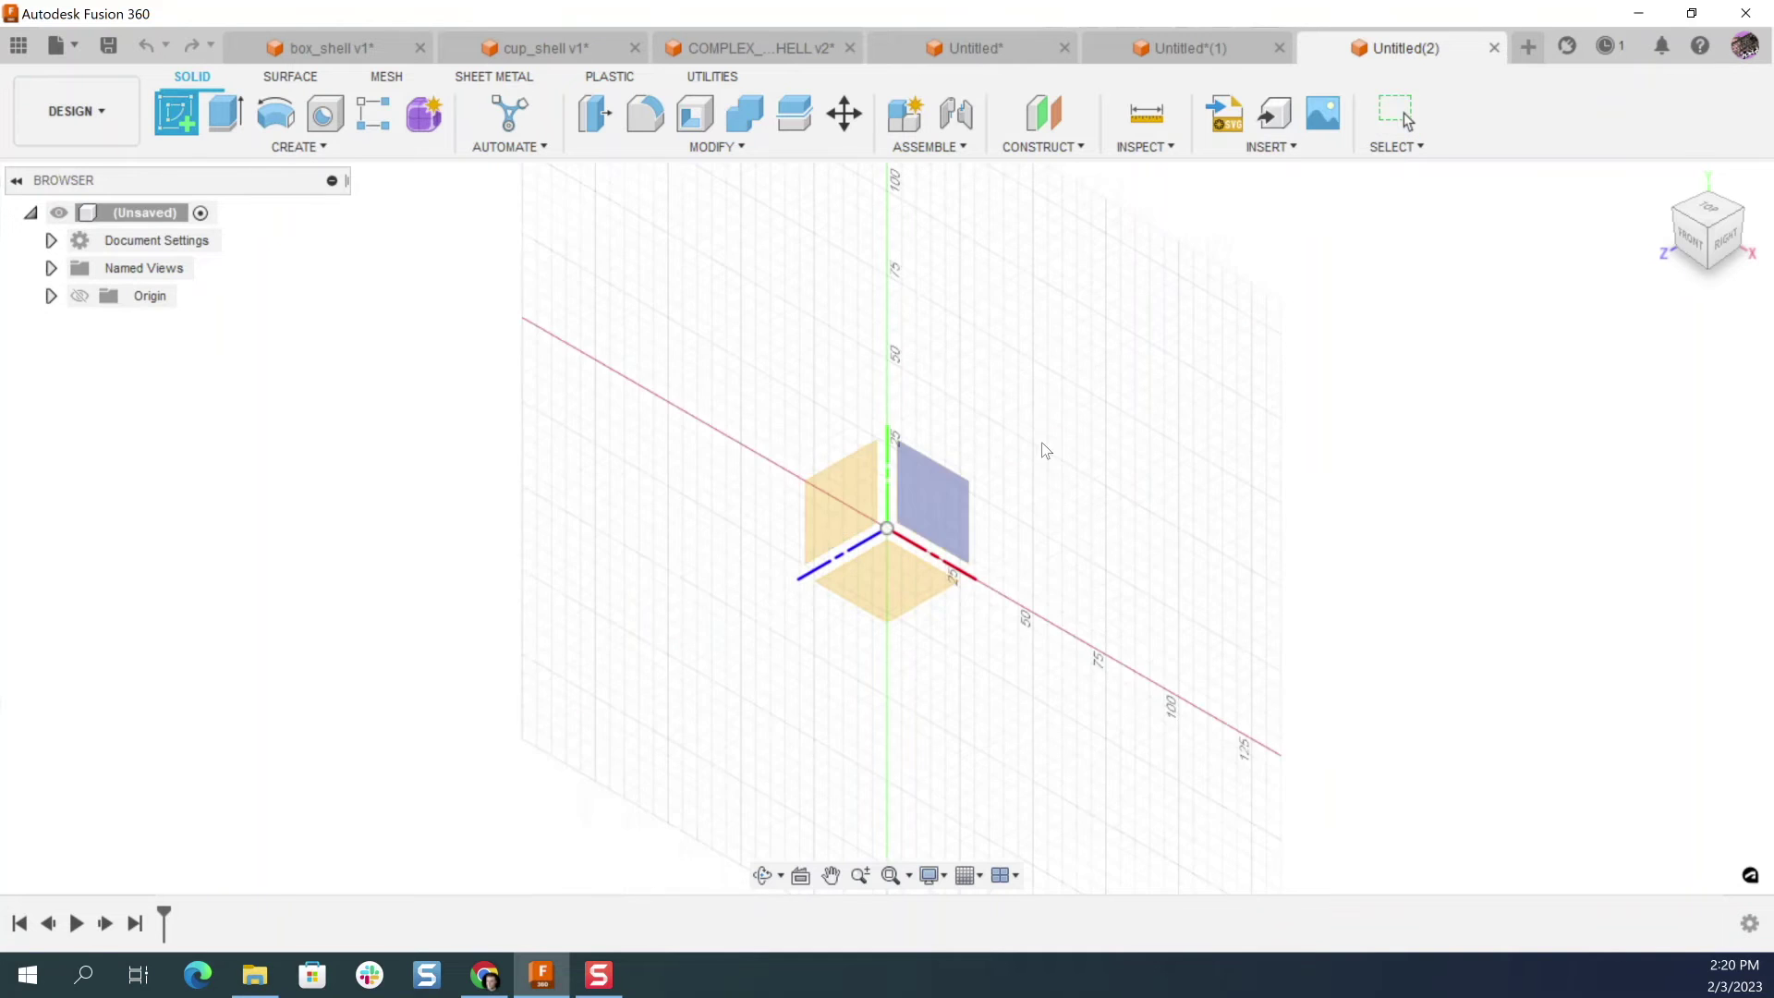
pyautogui.click(938, 499)
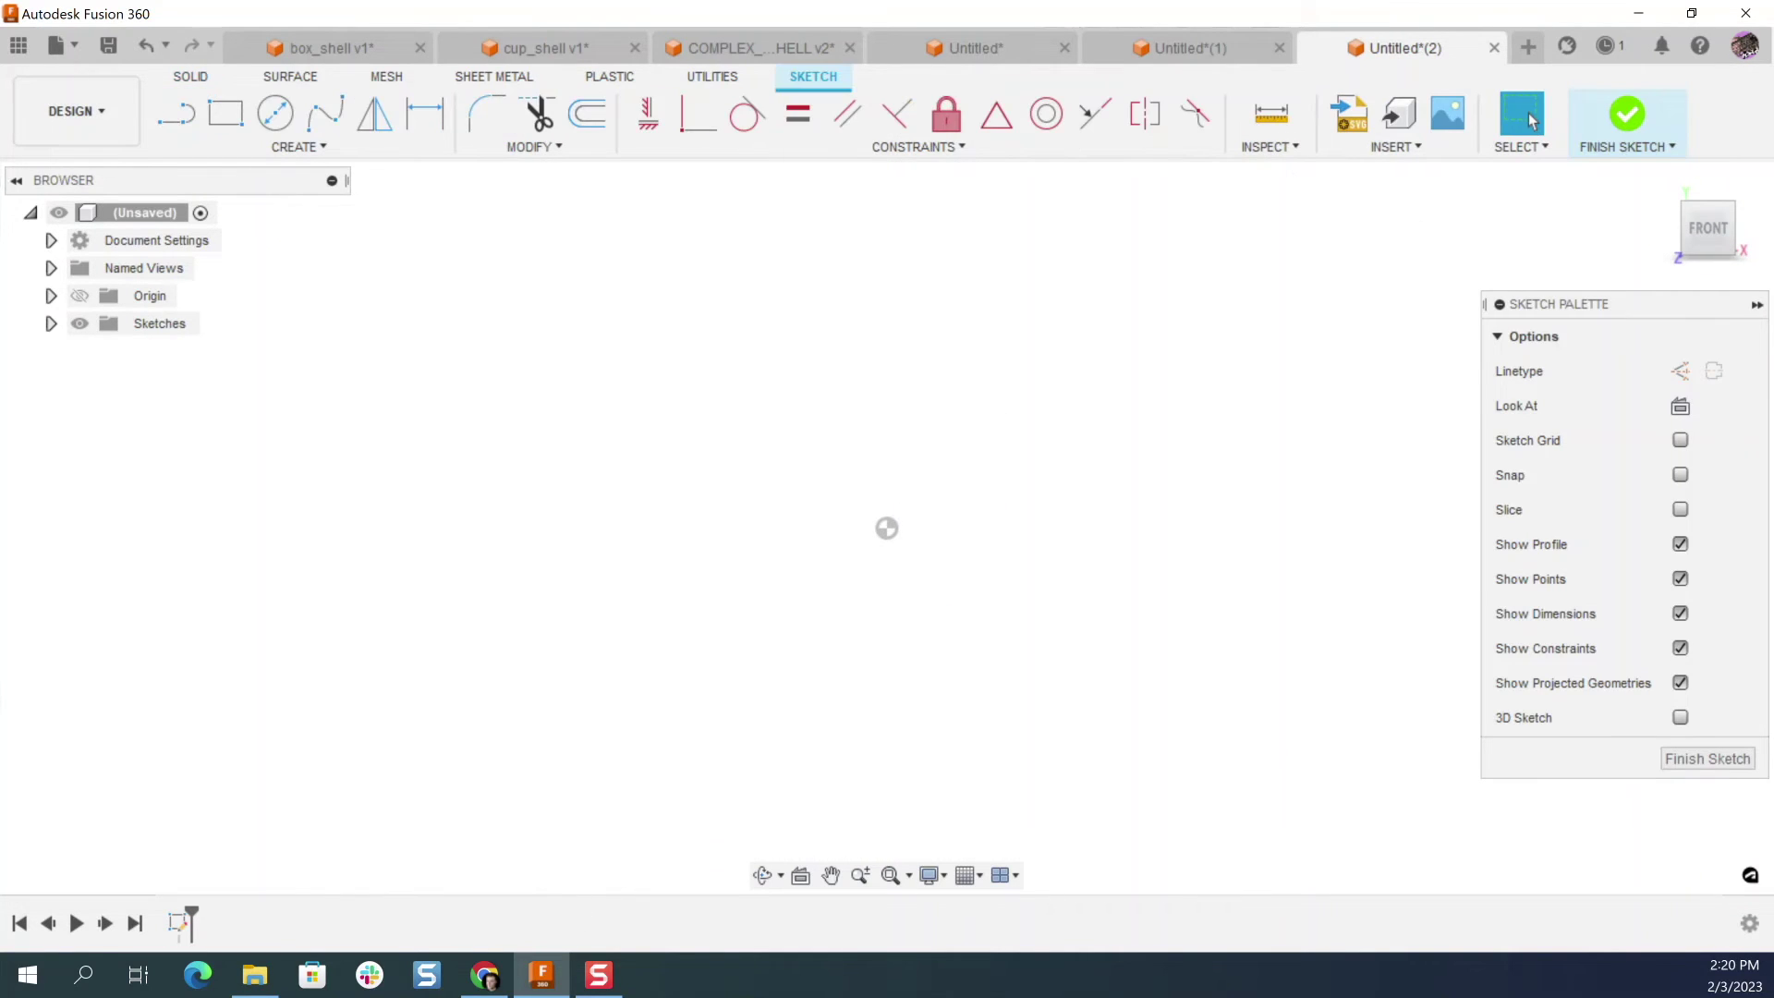
# Step: Switch to Chrome and review the Dayton Audio TCP115 Driver model page on GrabCAD
pyautogui.click(482, 975)
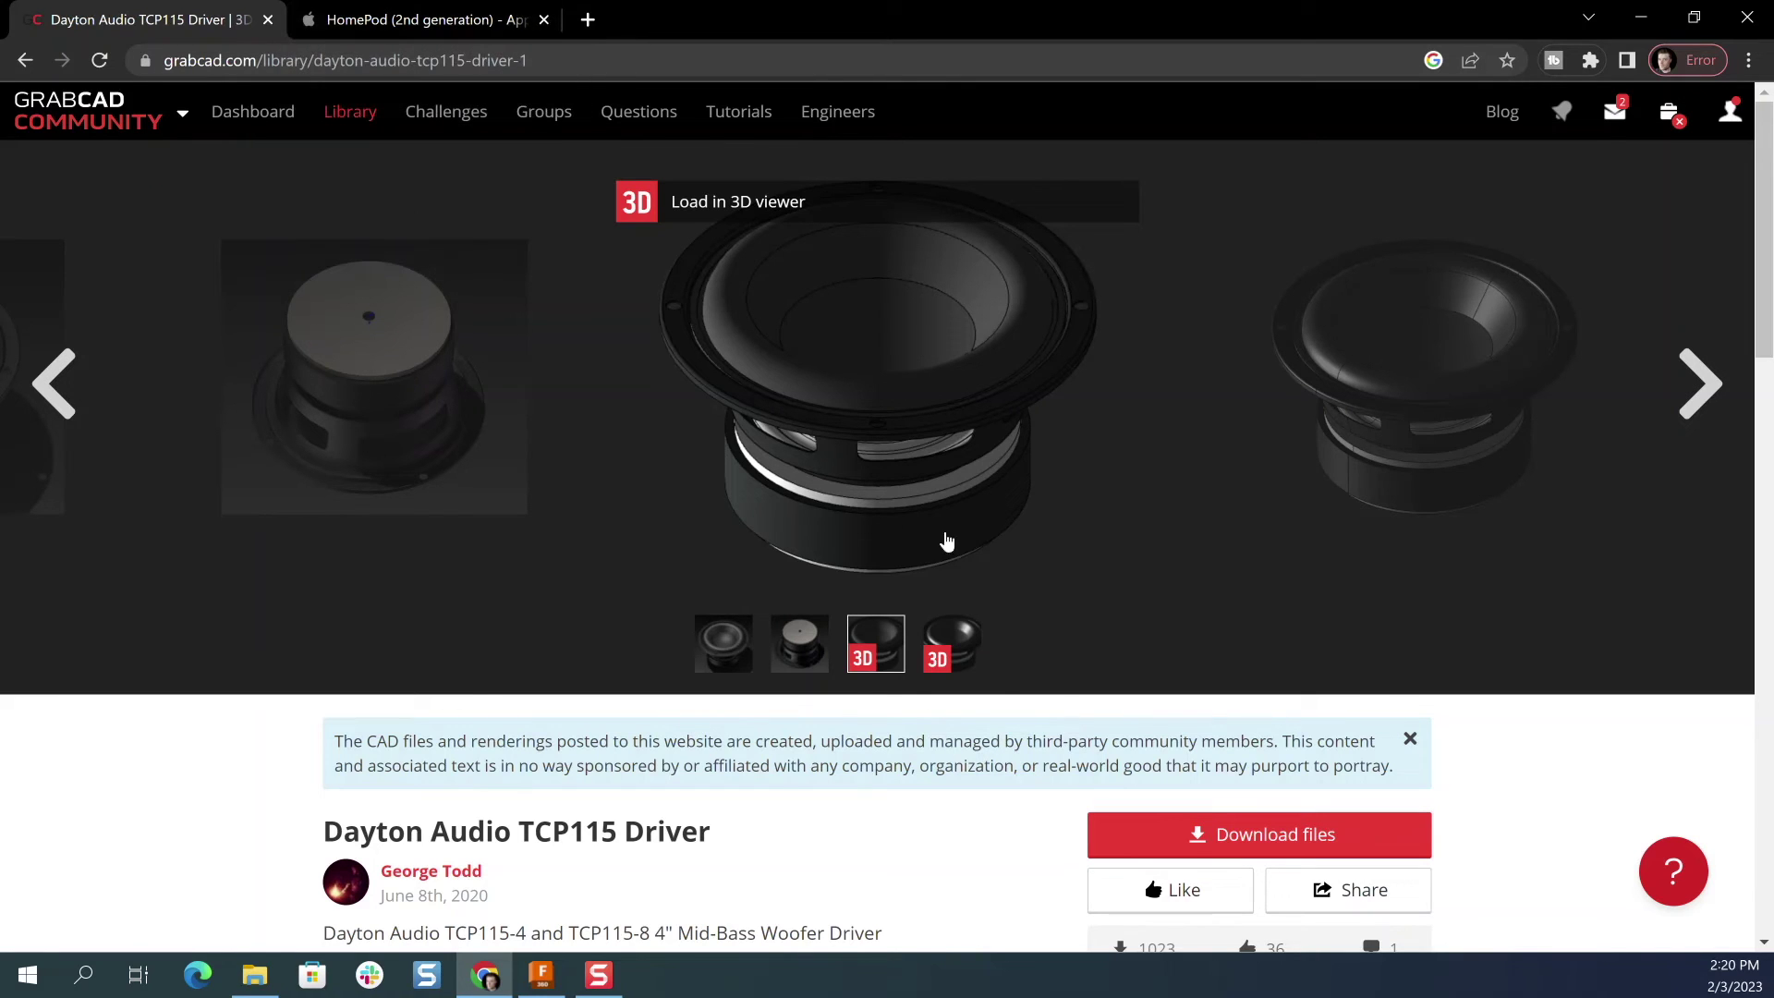
pyautogui.scroll(-1, 594, 551)
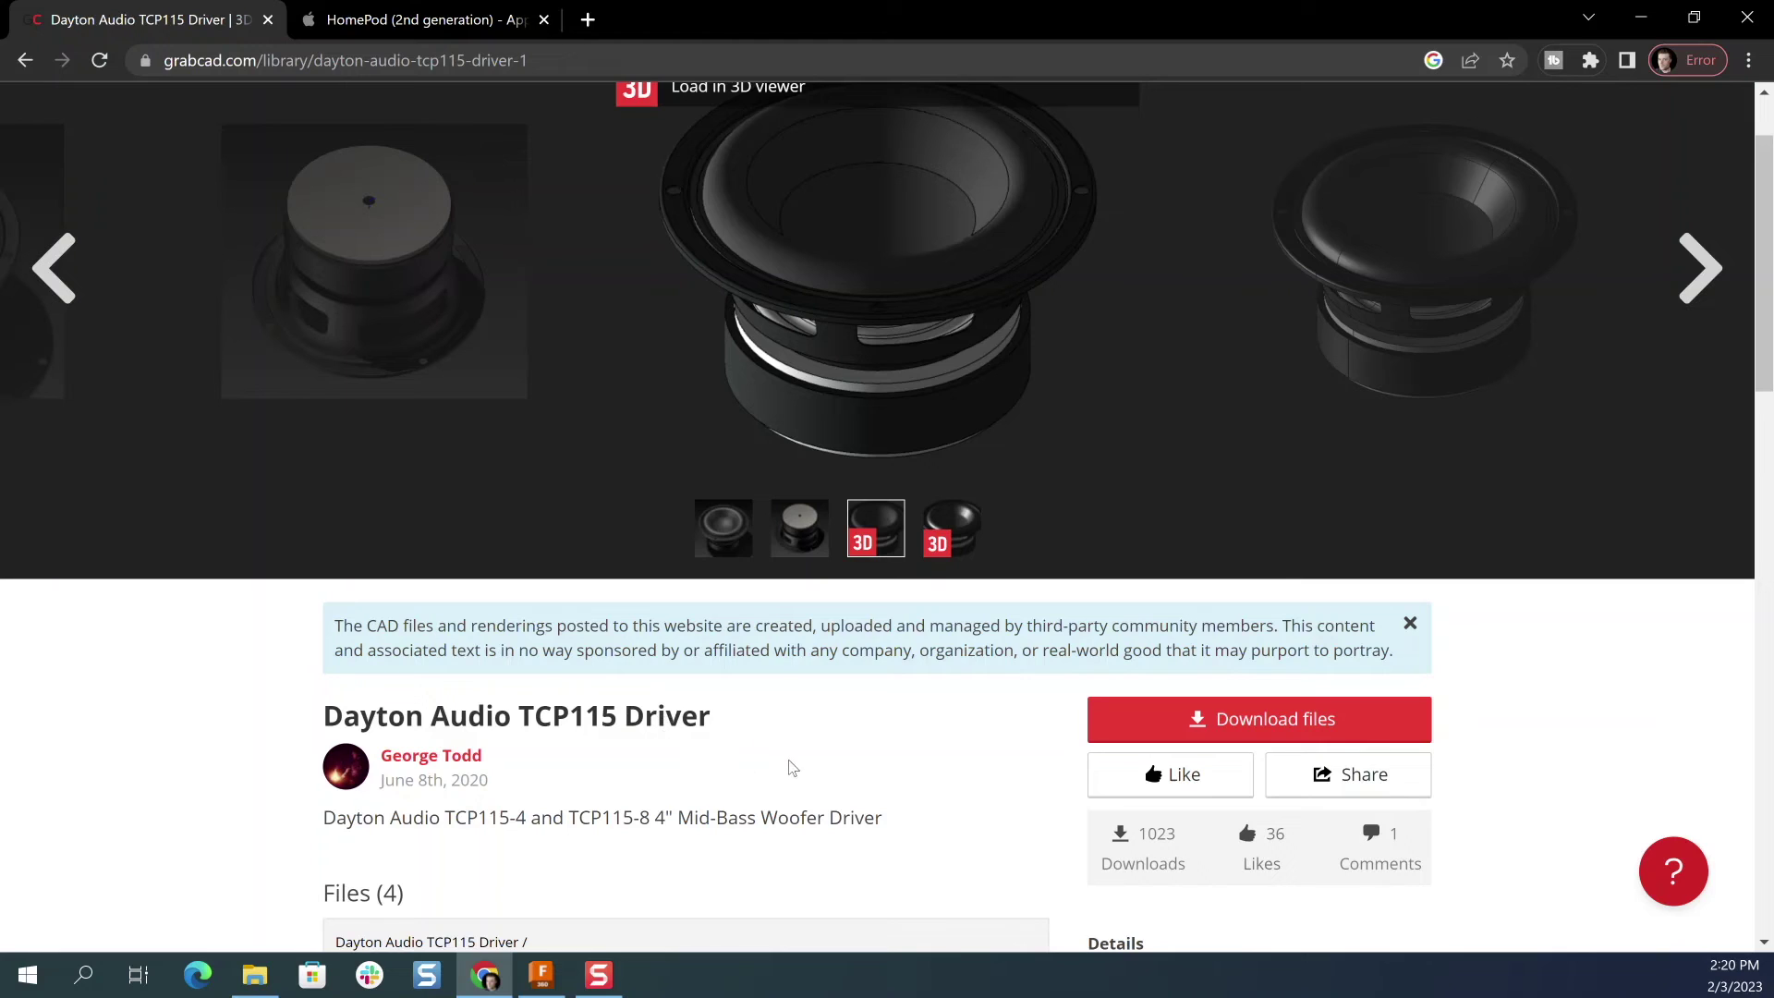
pyautogui.moveTo(321, 719); pyautogui.dragTo(722, 731)
pyautogui.click(787, 714)
# Step: Review the HomePod (2nd generation) page, examining the cutaway image of the woofer and tweeter layout, and return to Fusion 360
pyautogui.click(434, 20)
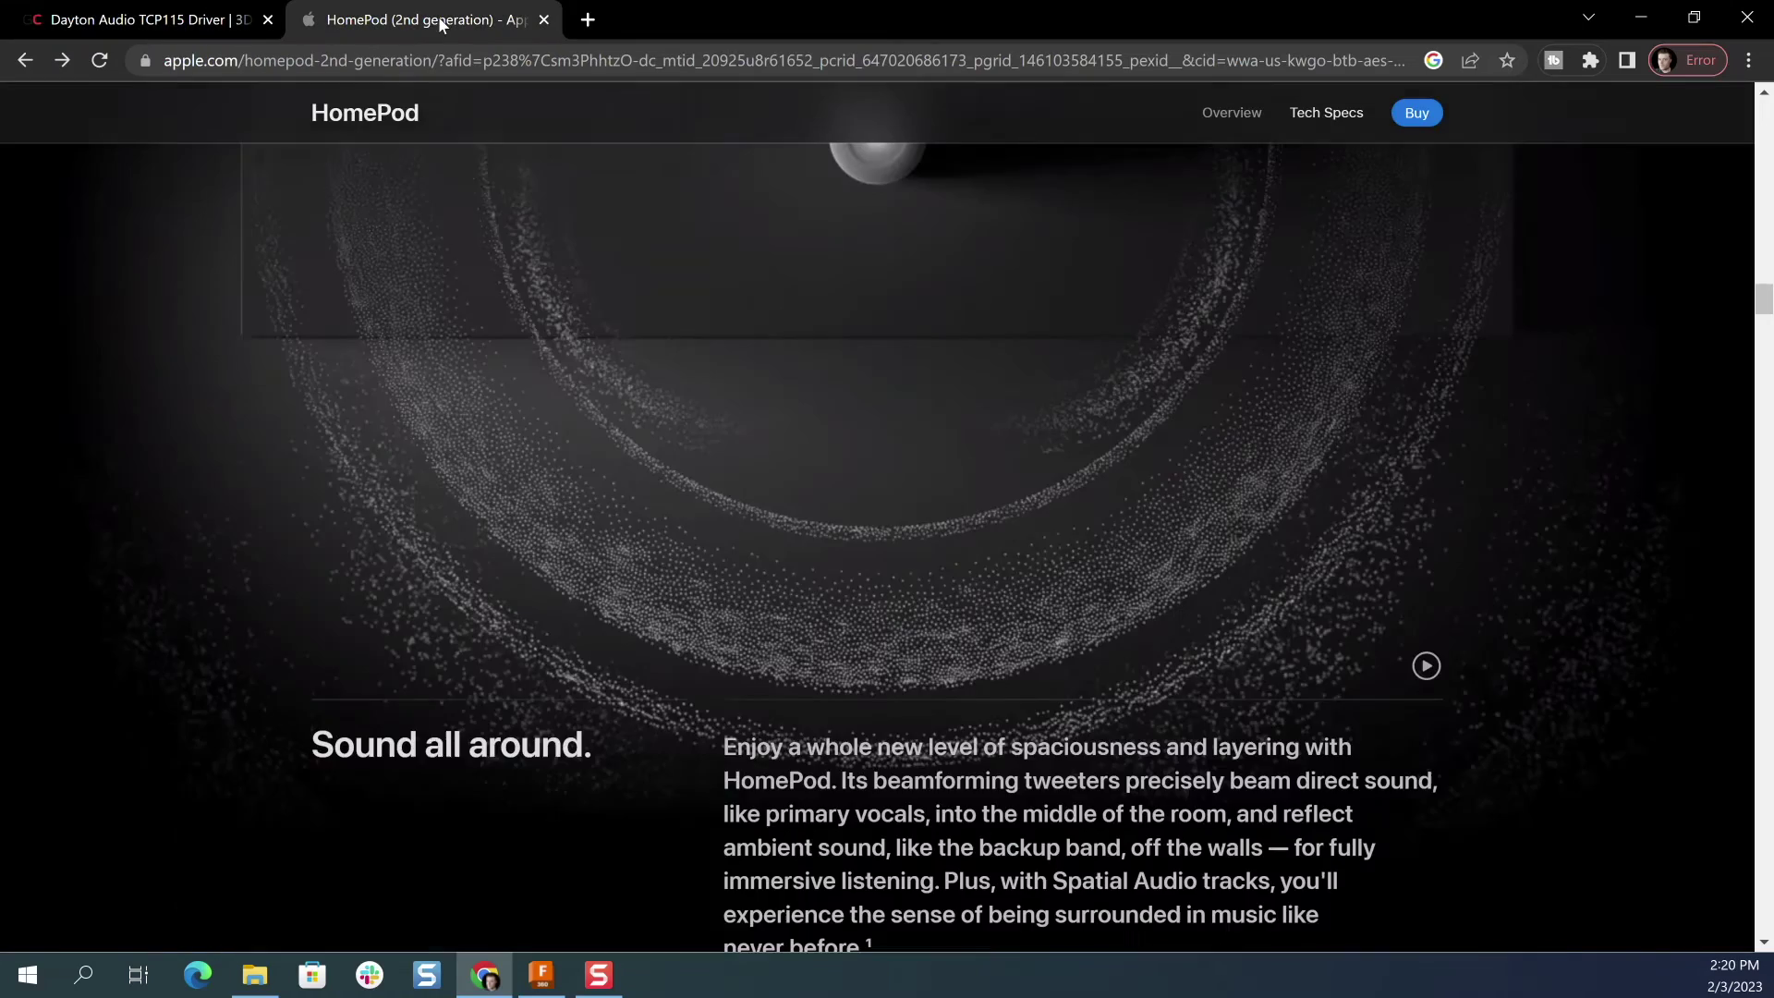
pyautogui.scroll(-5, 779, 422)
pyautogui.scroll(10, 785, 427)
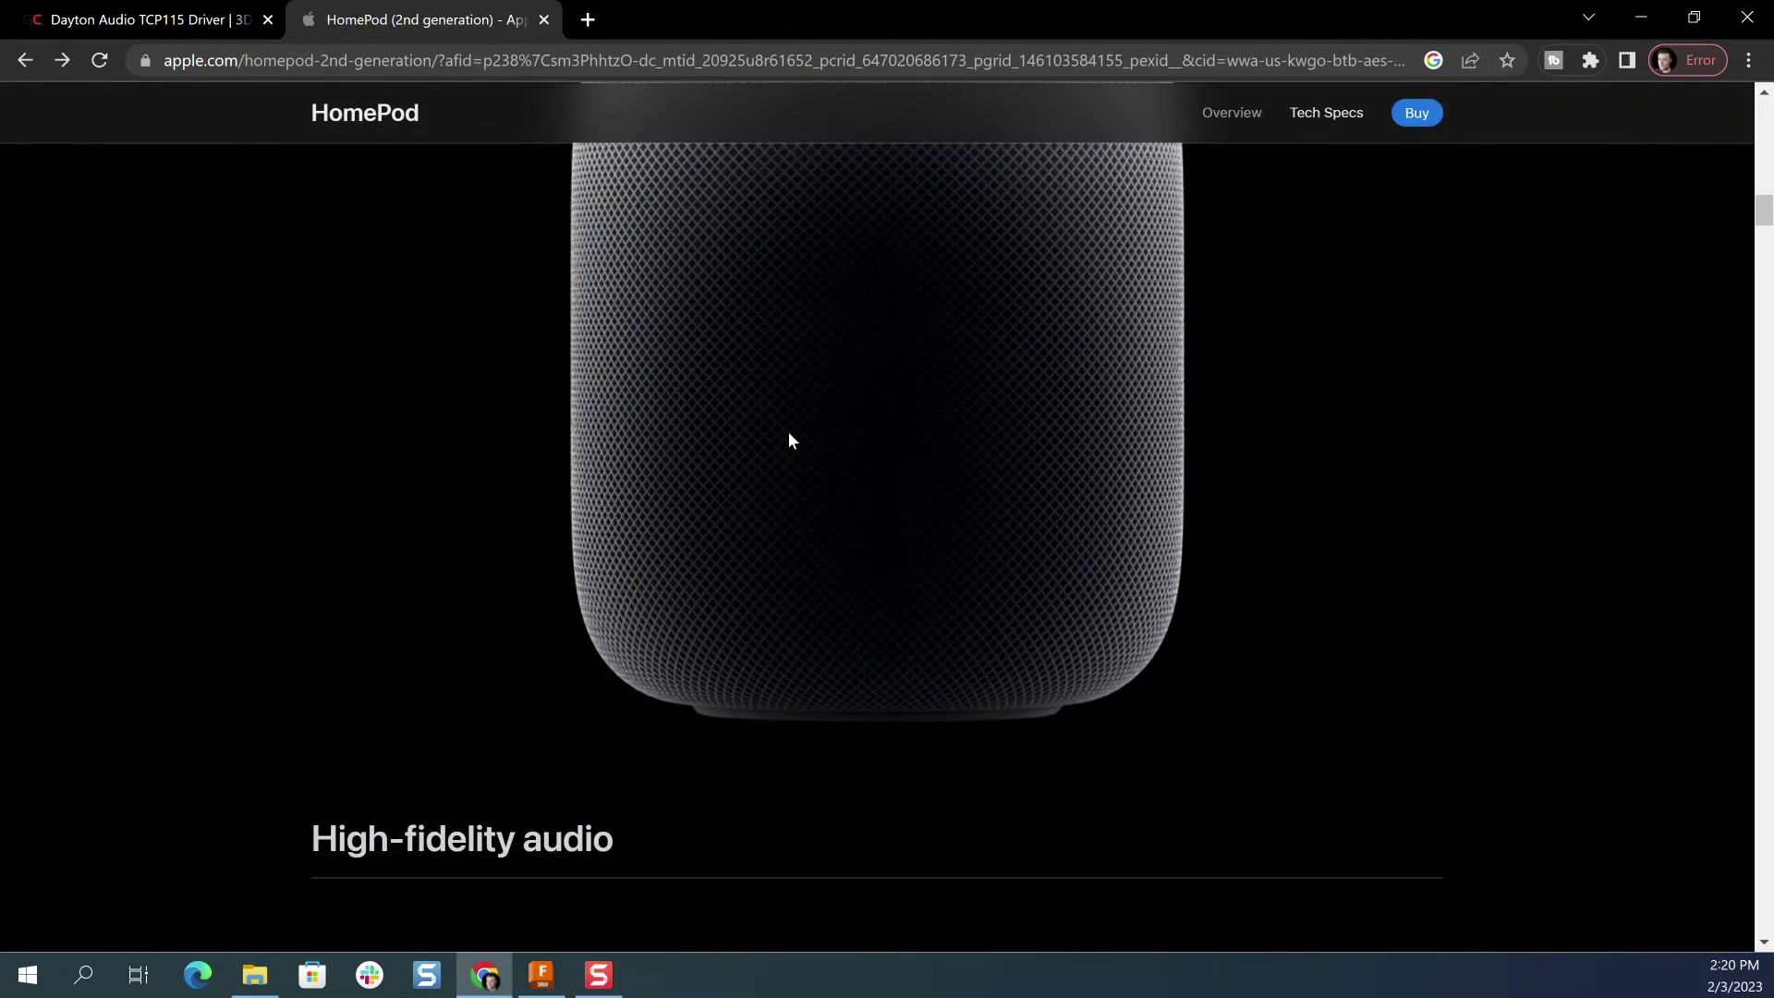
pyautogui.scroll(10, 791, 439)
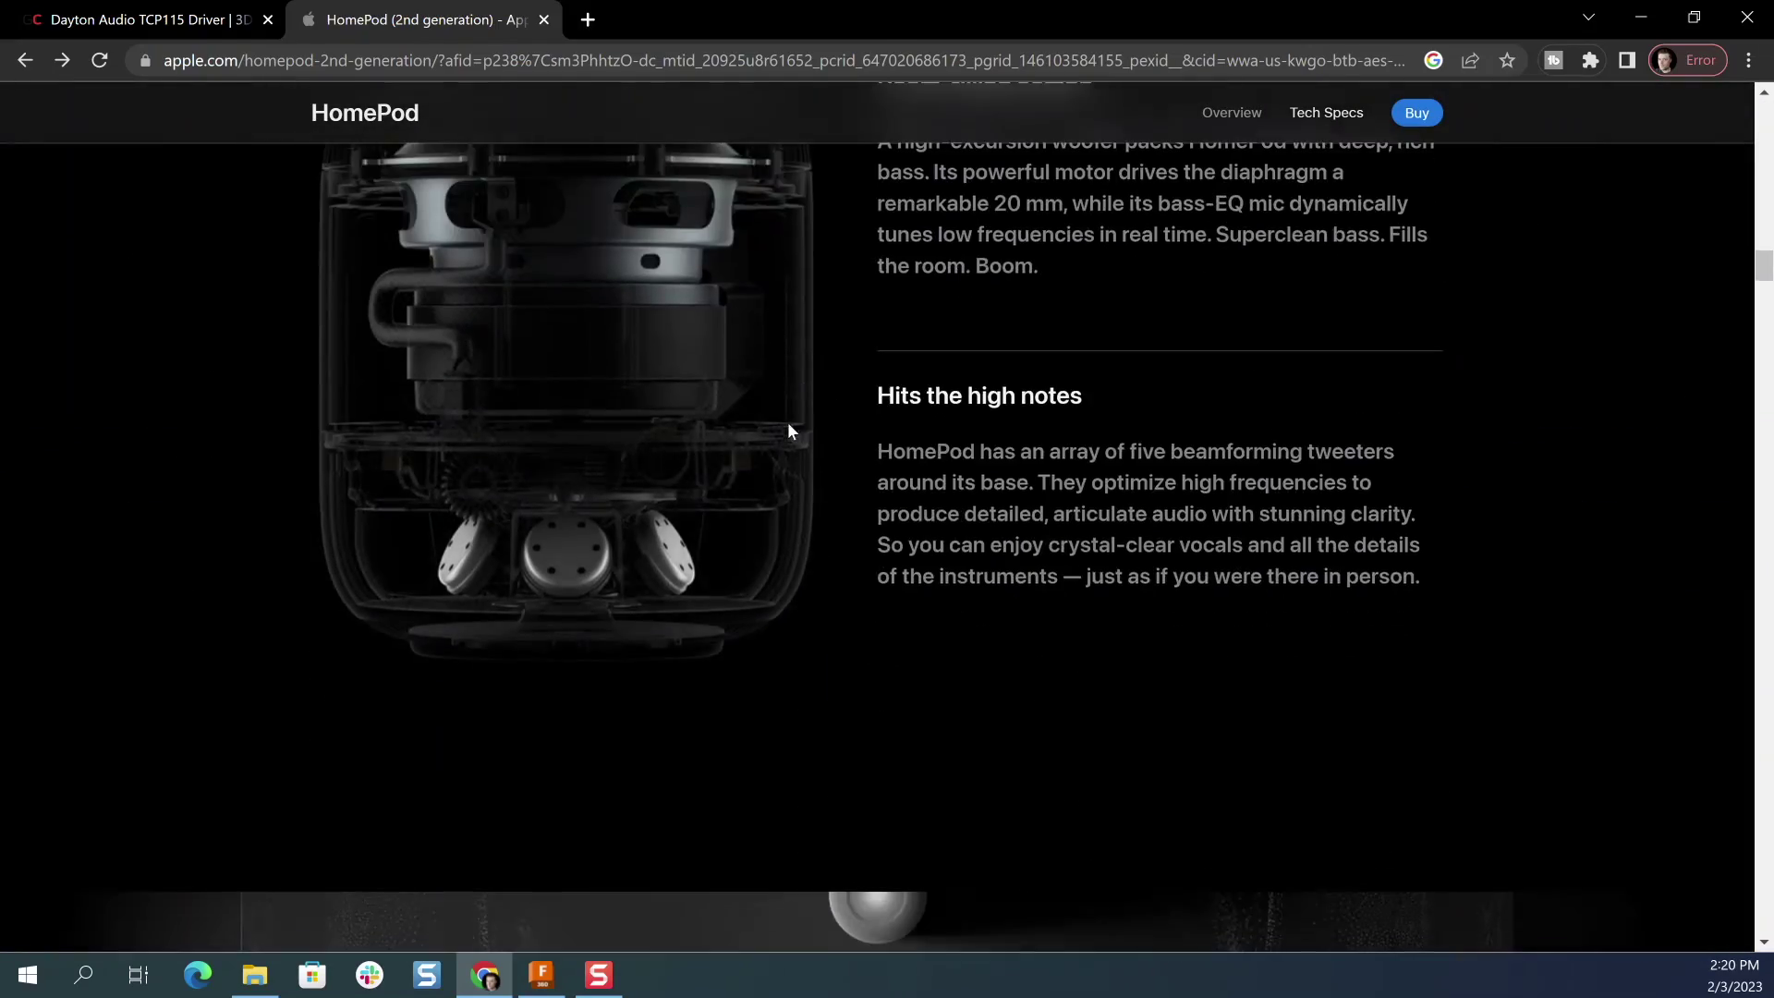
pyautogui.scroll(2, 787, 429)
pyautogui.scroll(2, 787, 431)
pyautogui.scroll(-1, 787, 432)
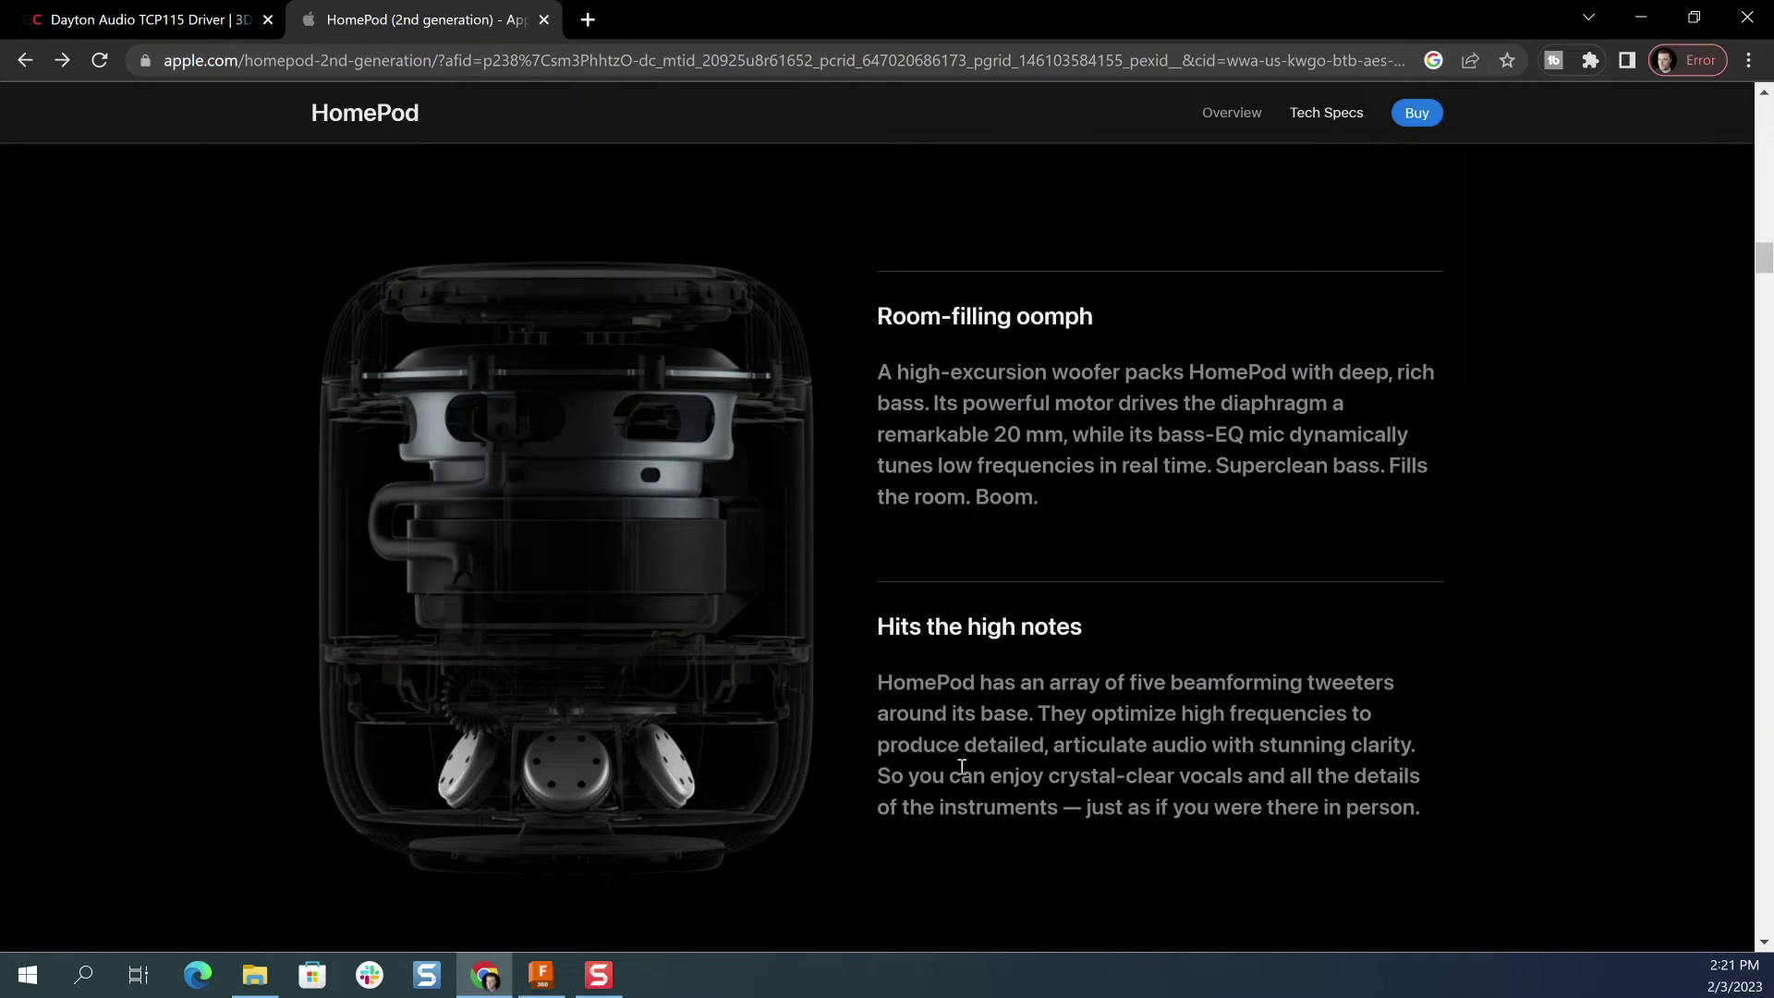
pyautogui.click(1639, 21)
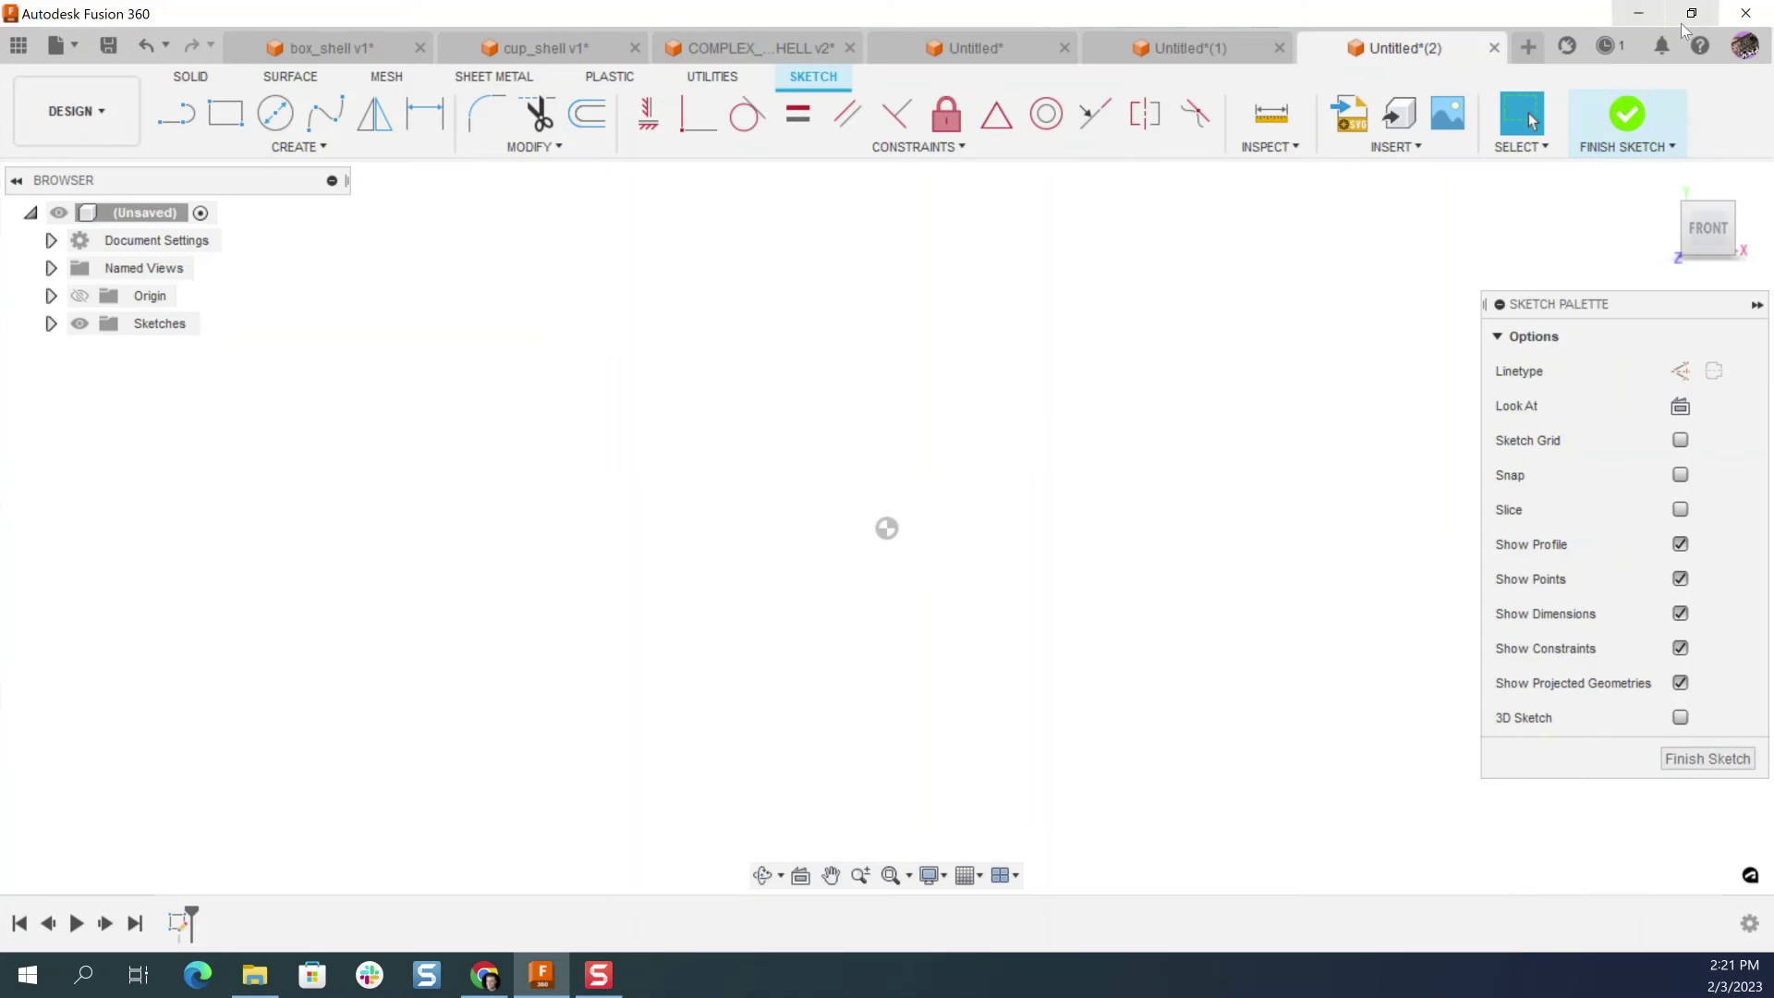
# Step: Switch to Chrome, open the HomePod tech specs, check the Size and Weight dimensions and return to Fusion 360
pyautogui.click(484, 974)
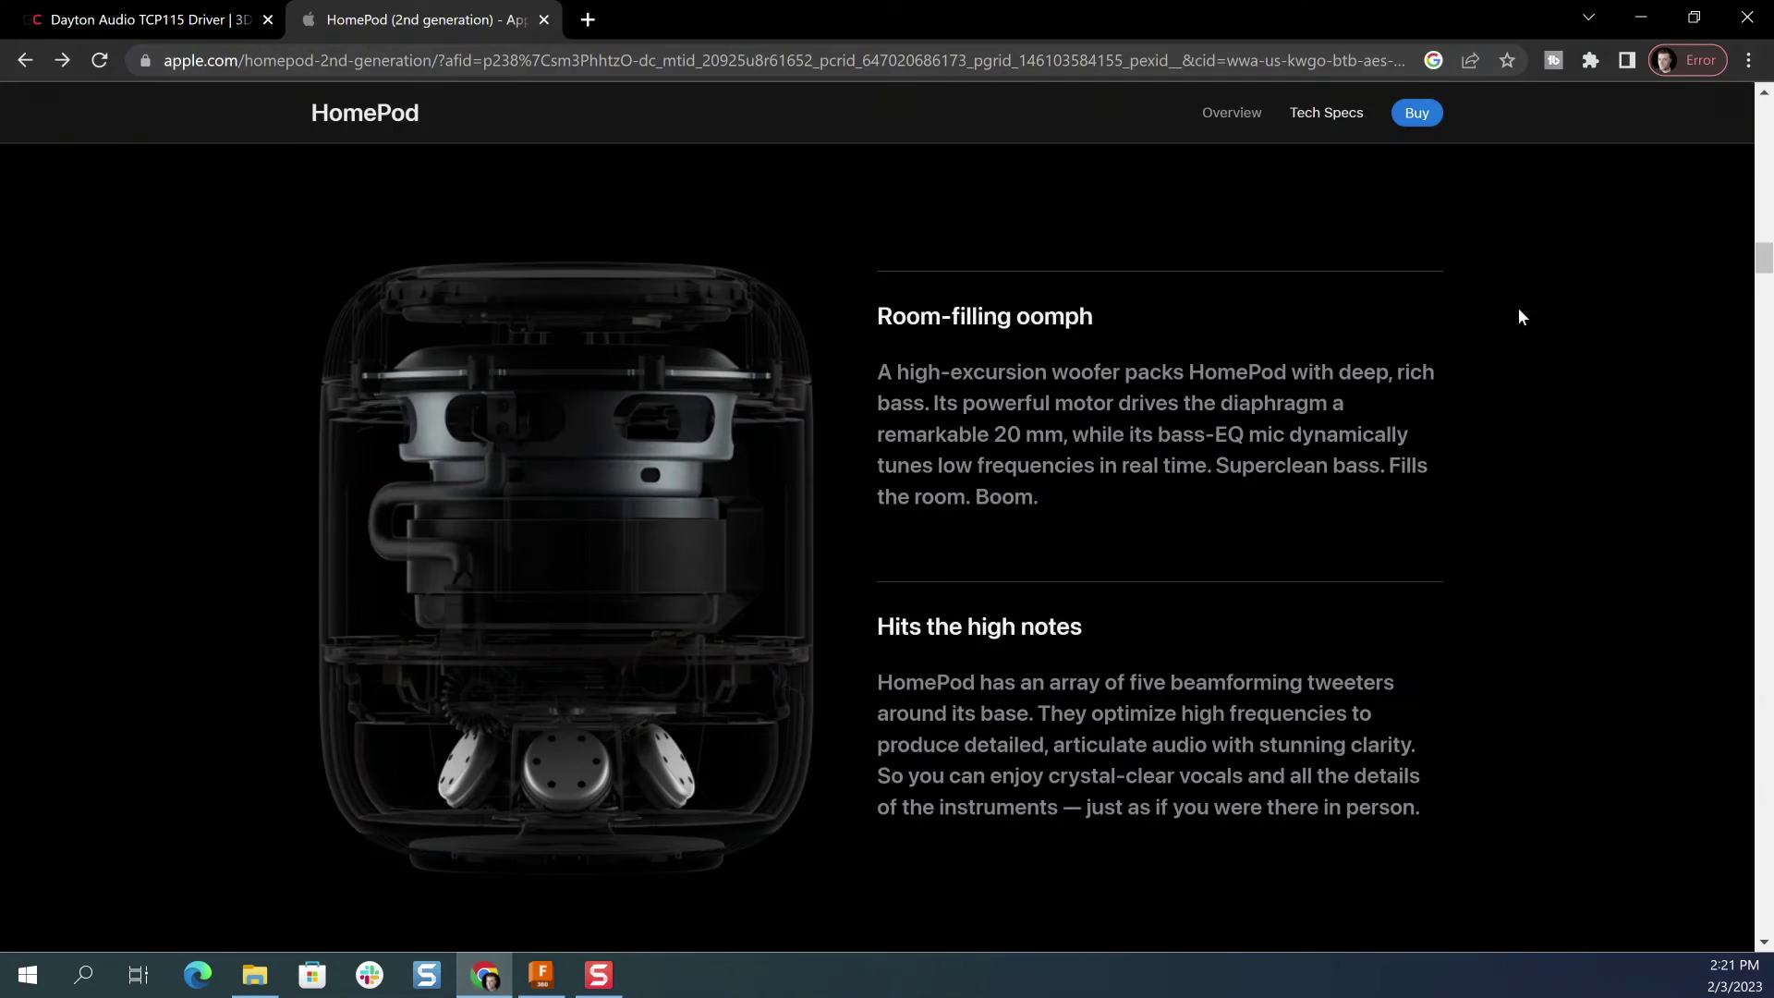
pyautogui.click(1331, 115)
pyautogui.scroll(-10, 977, 411)
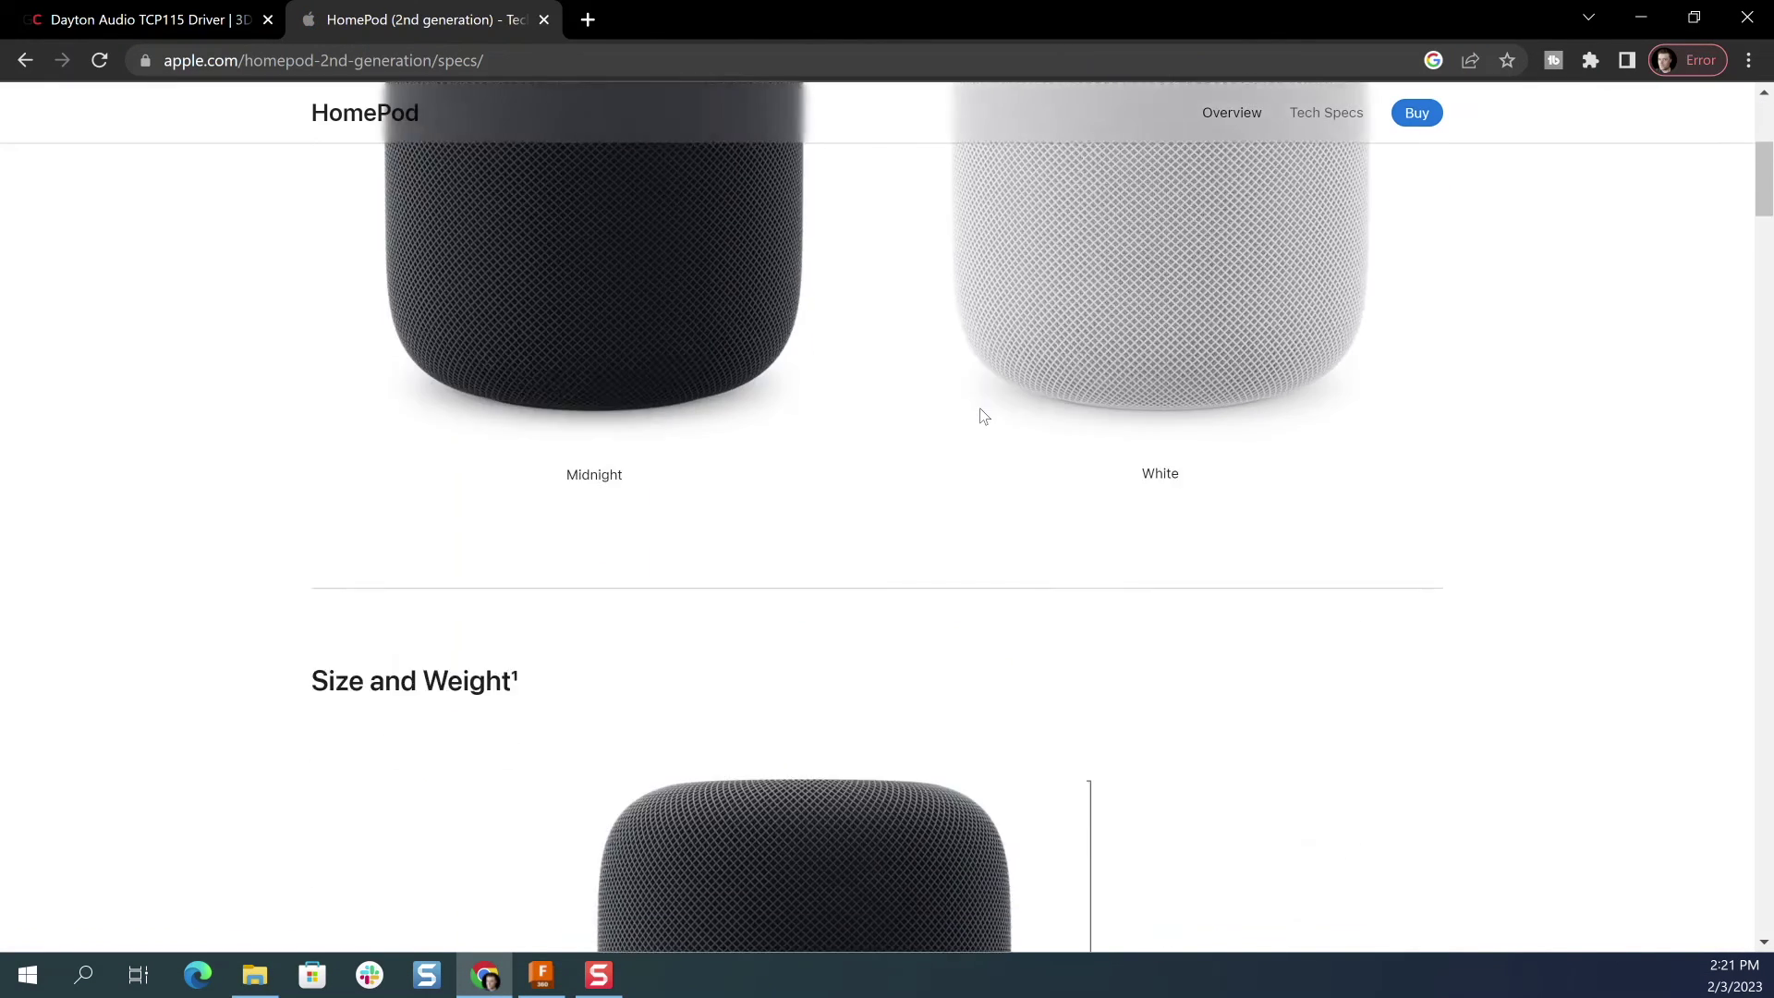
pyautogui.scroll(-1, 979, 408)
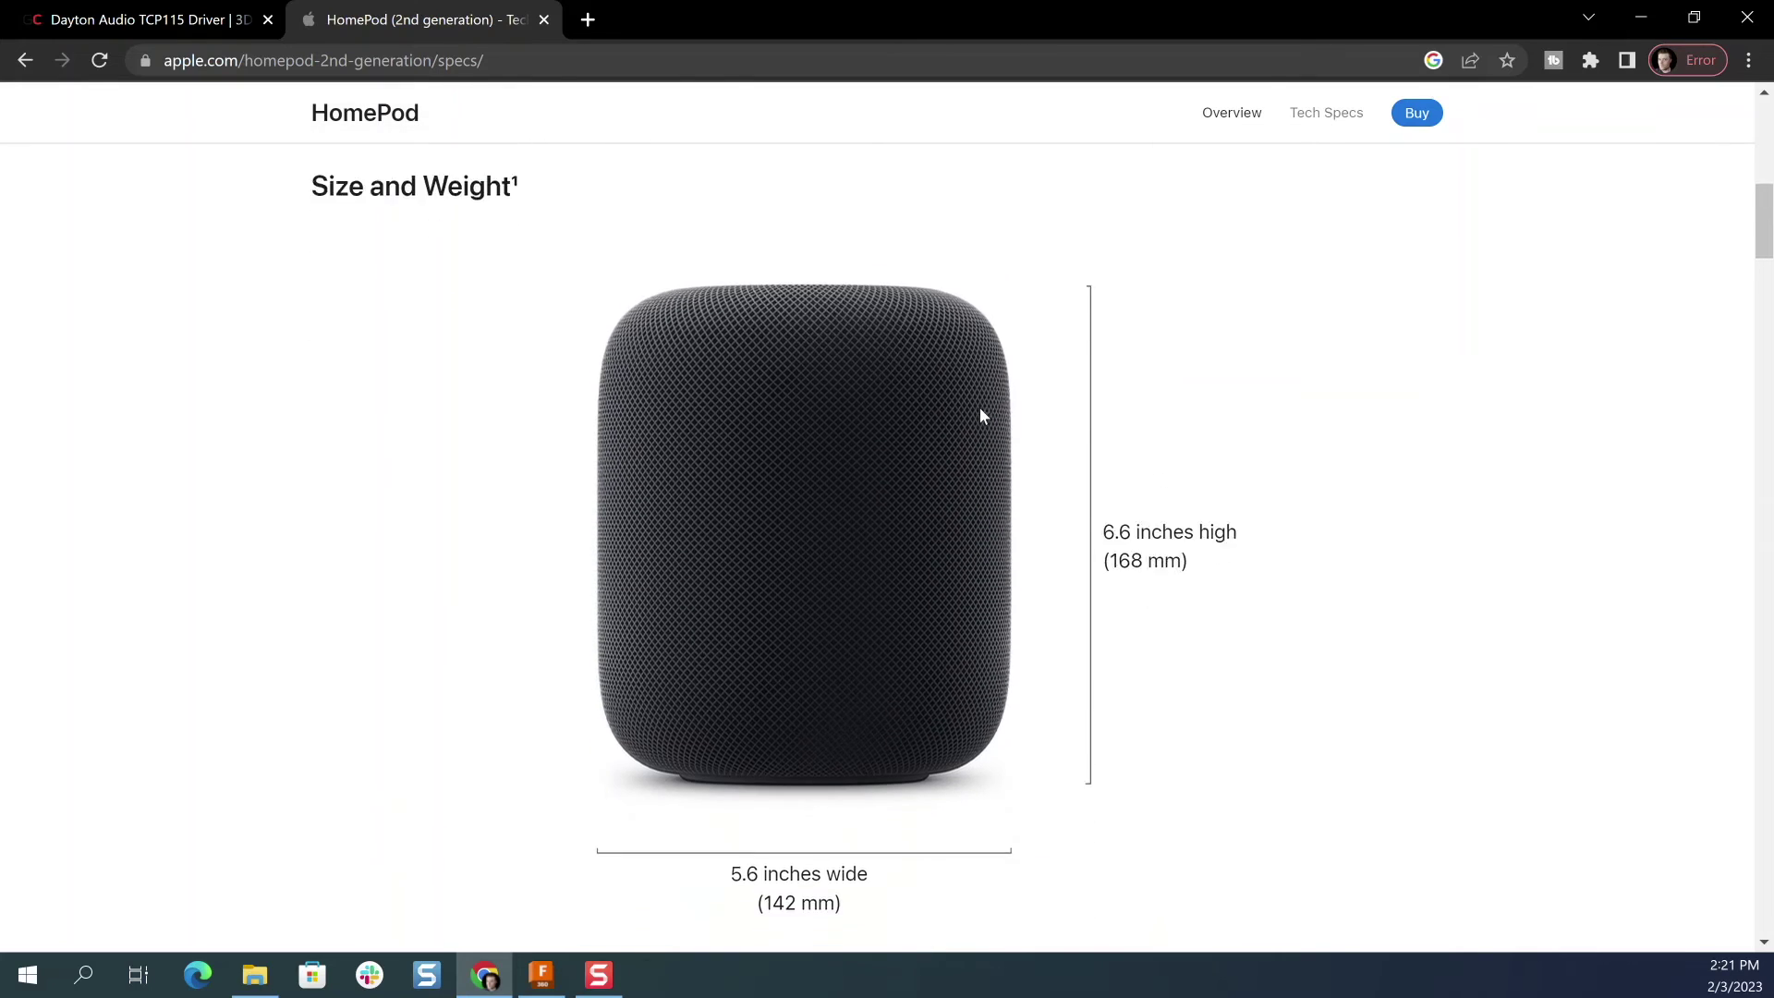
pyautogui.scroll(1, 979, 407)
pyautogui.moveTo(1580, 499); pyautogui.dragTo(1564, 278, button='middle')
pyautogui.click(1640, 17)
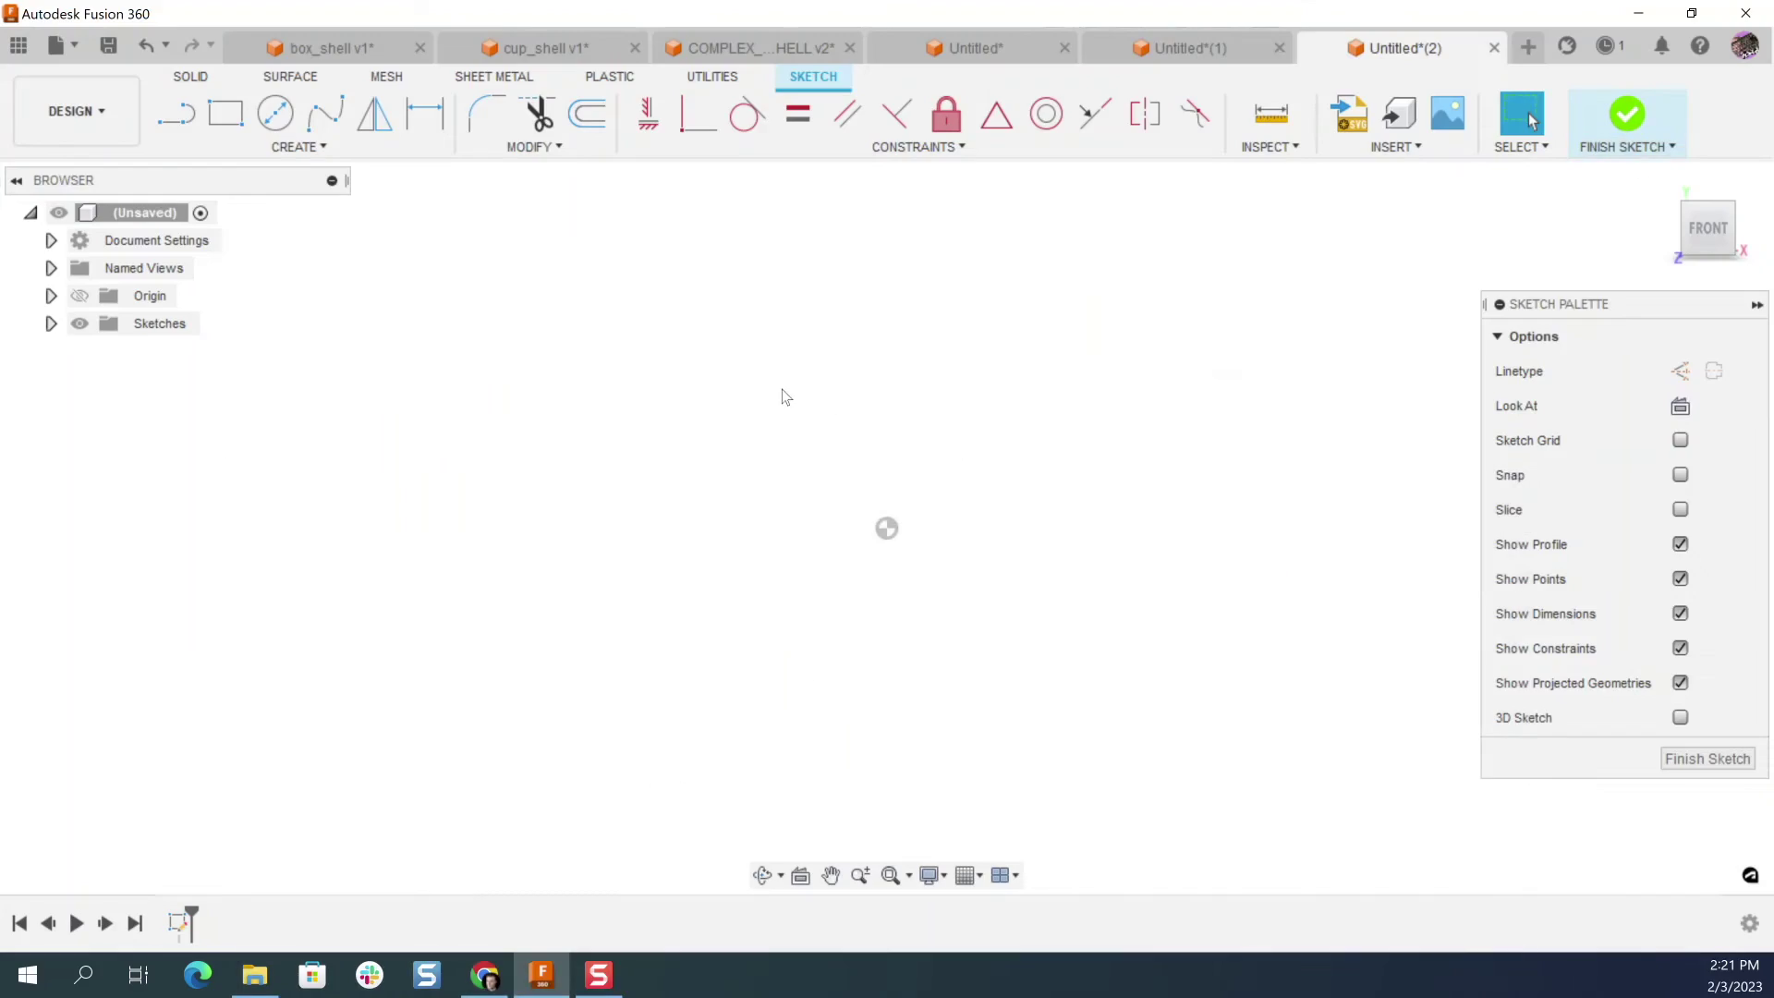
# Step: Sketch a vertical line about 85 mm long passing through the origin
pyautogui.click(163, 128)
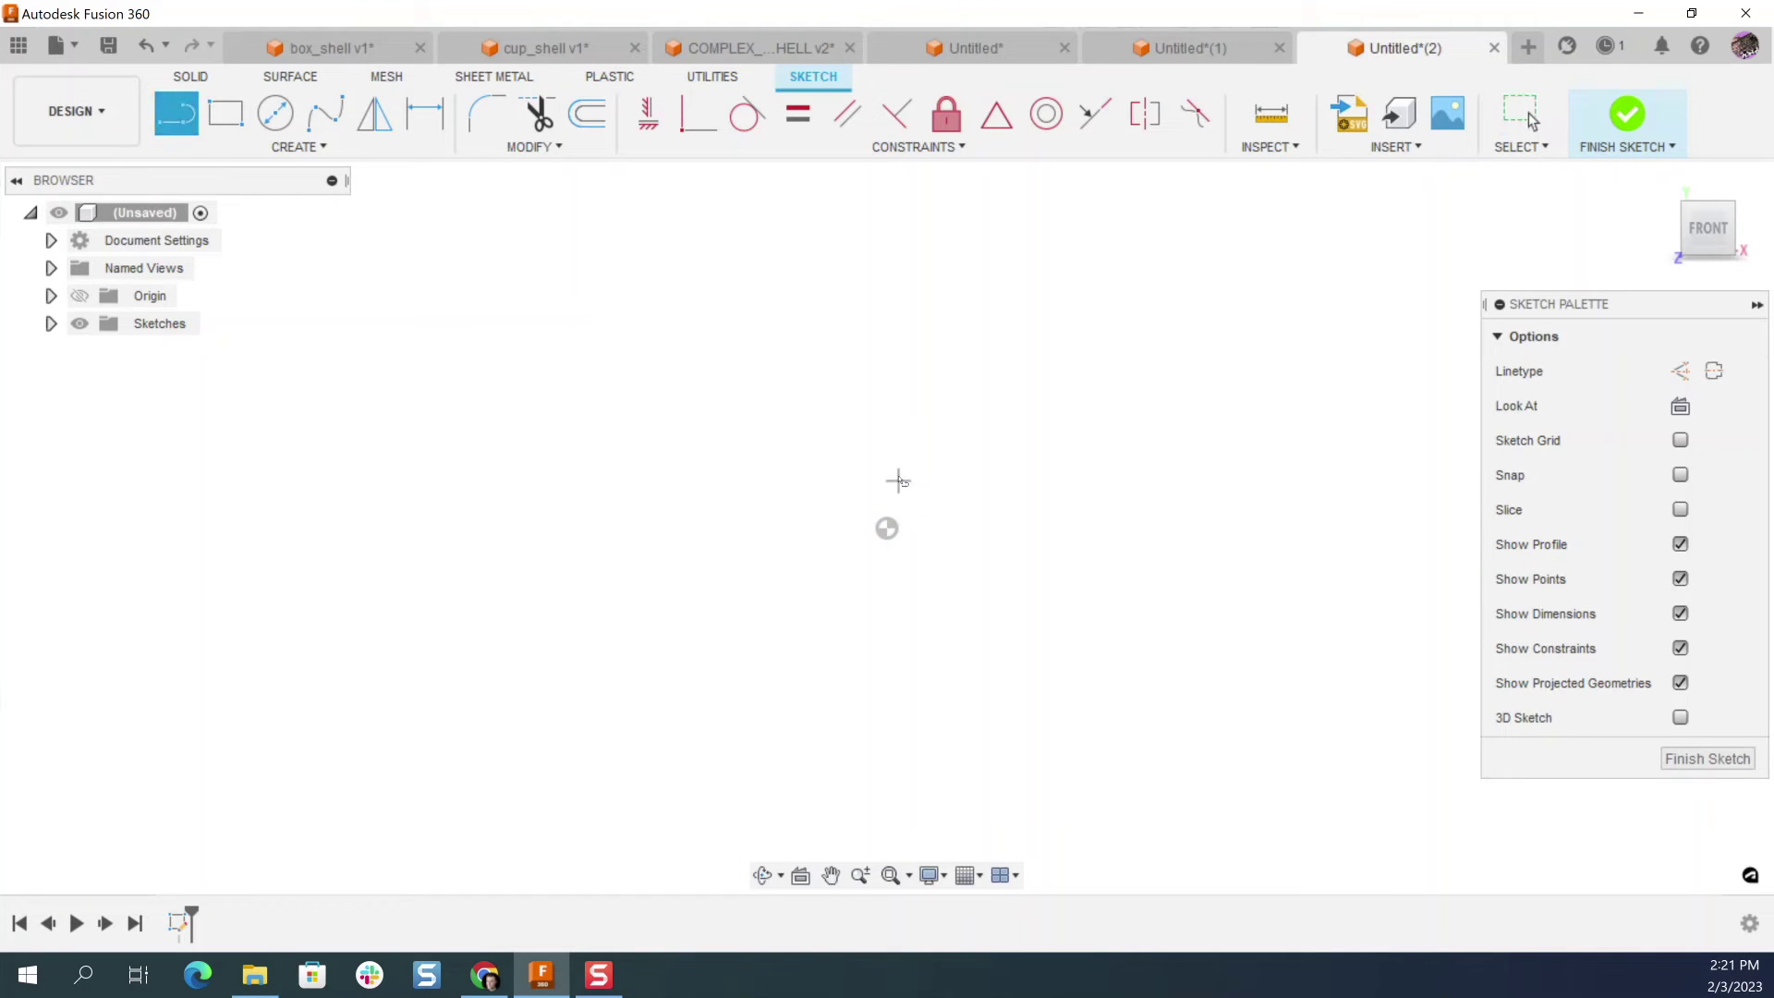
pyautogui.click(887, 388)
pyautogui.click(887, 740)
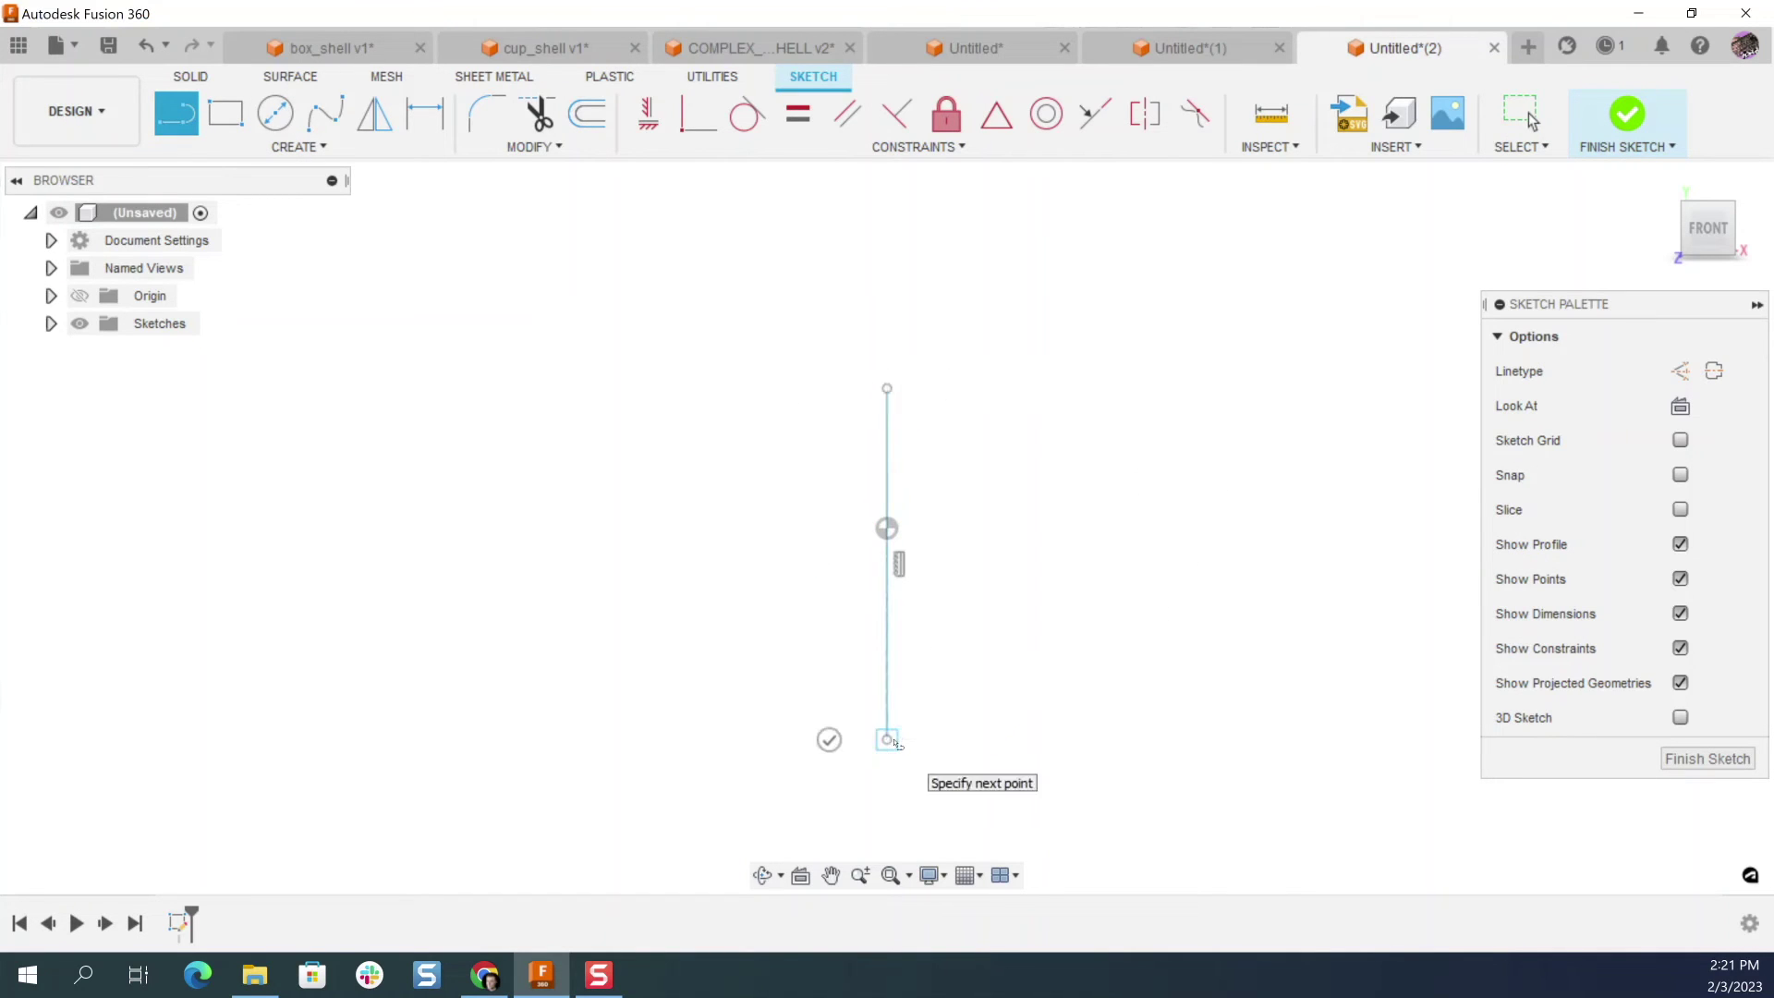
pyautogui.press('Escape')
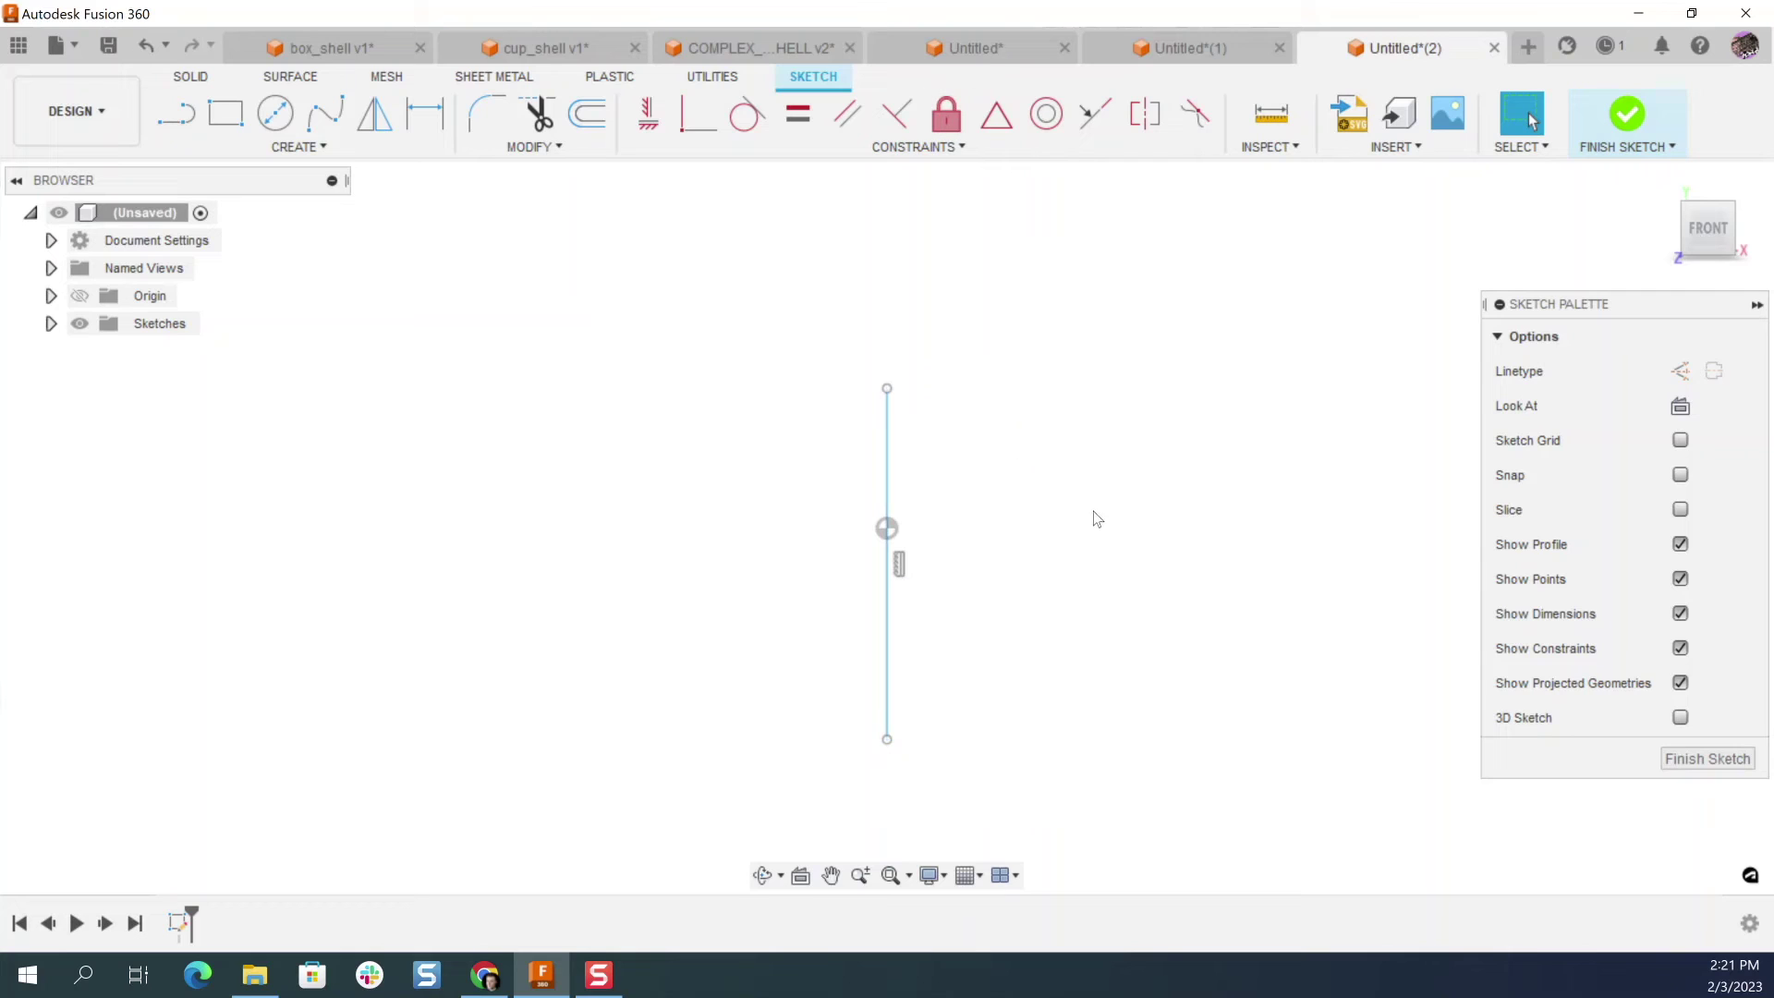
# Step: Sketch a horizontal line from the origin along positive X and convert it to a construction line
pyautogui.press('l')
pyautogui.click(886, 528)
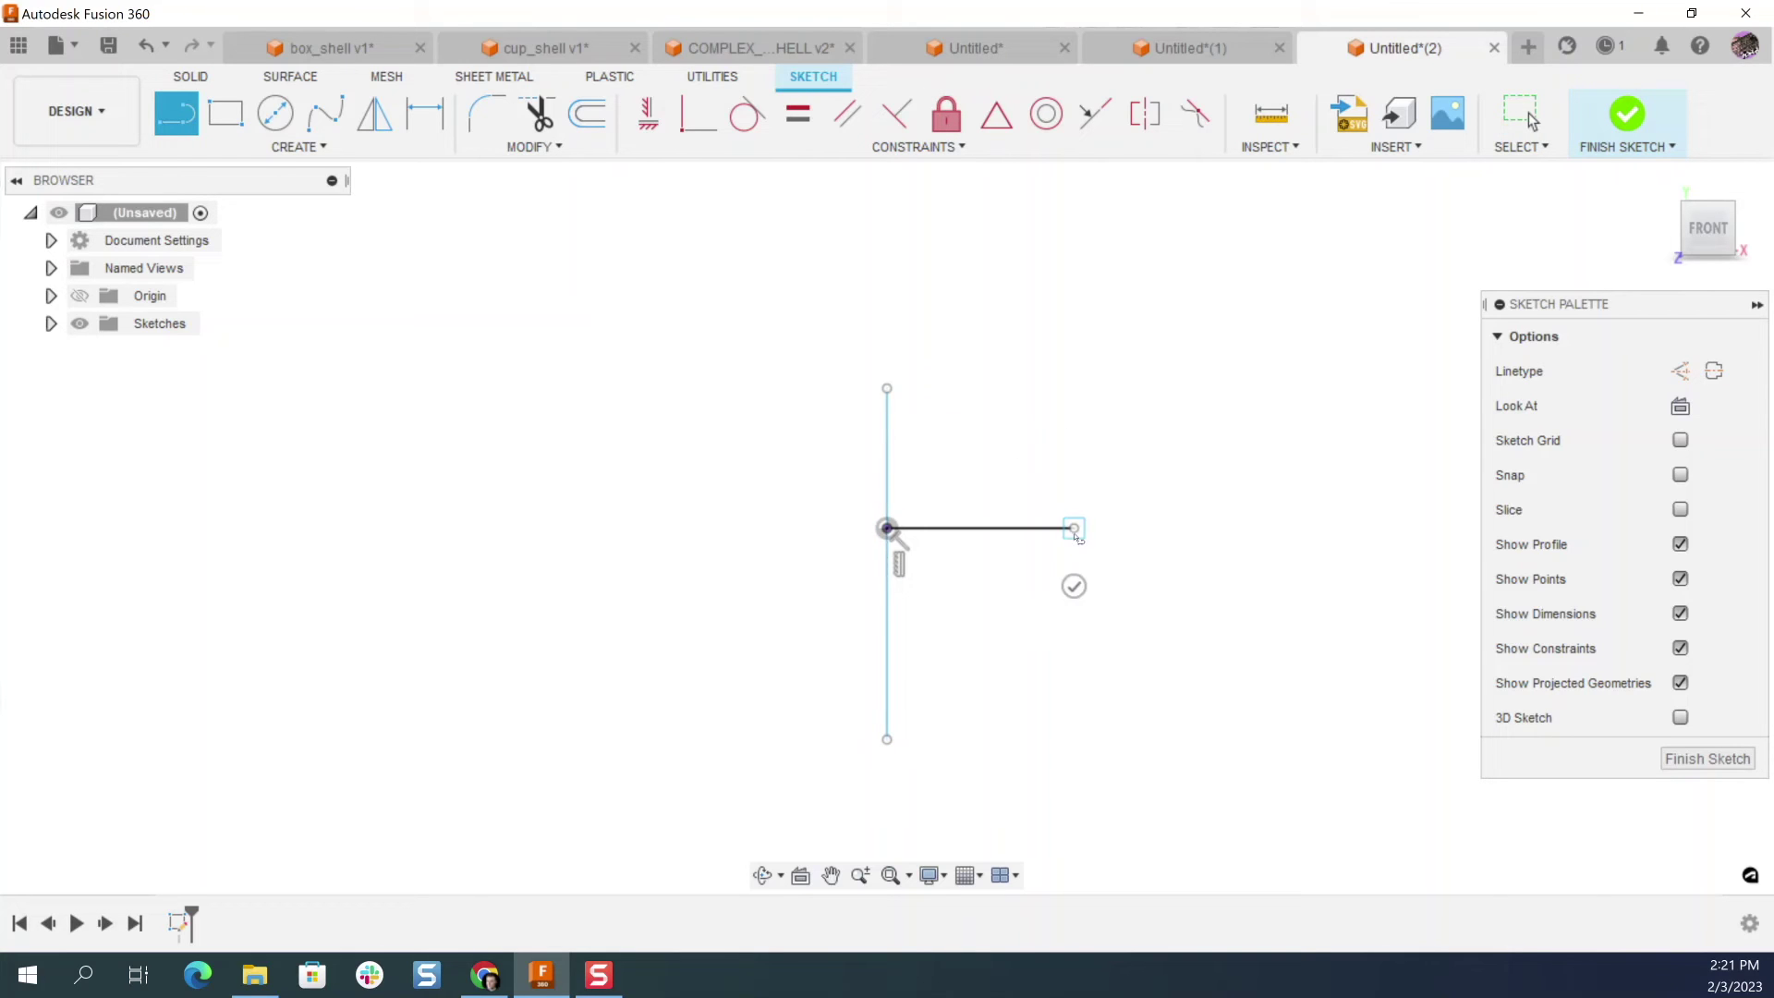
pyautogui.click(1074, 528)
pyautogui.press('Escape')
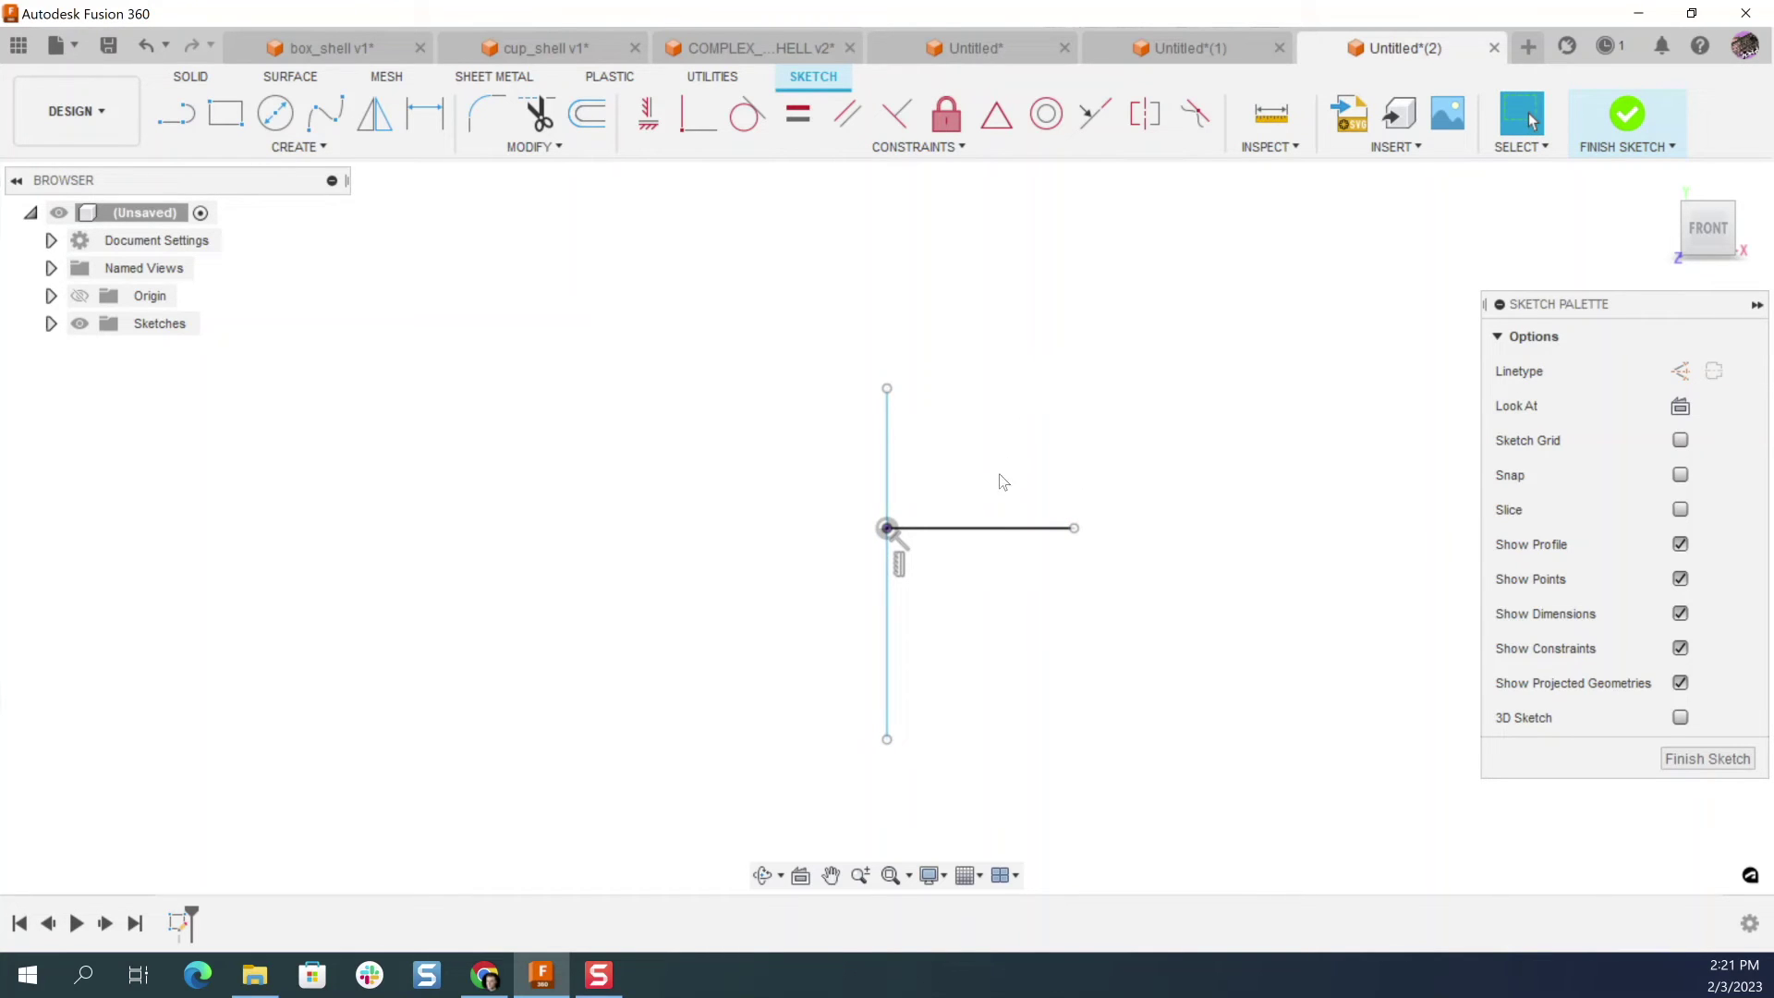
pyautogui.click(1002, 528)
pyautogui.press('x')
pyautogui.press('Escape')
# Step: Dimension the vertical line's length to 168 mm
pyautogui.press('d')
pyautogui.click(887, 483)
pyautogui.click(814, 472)
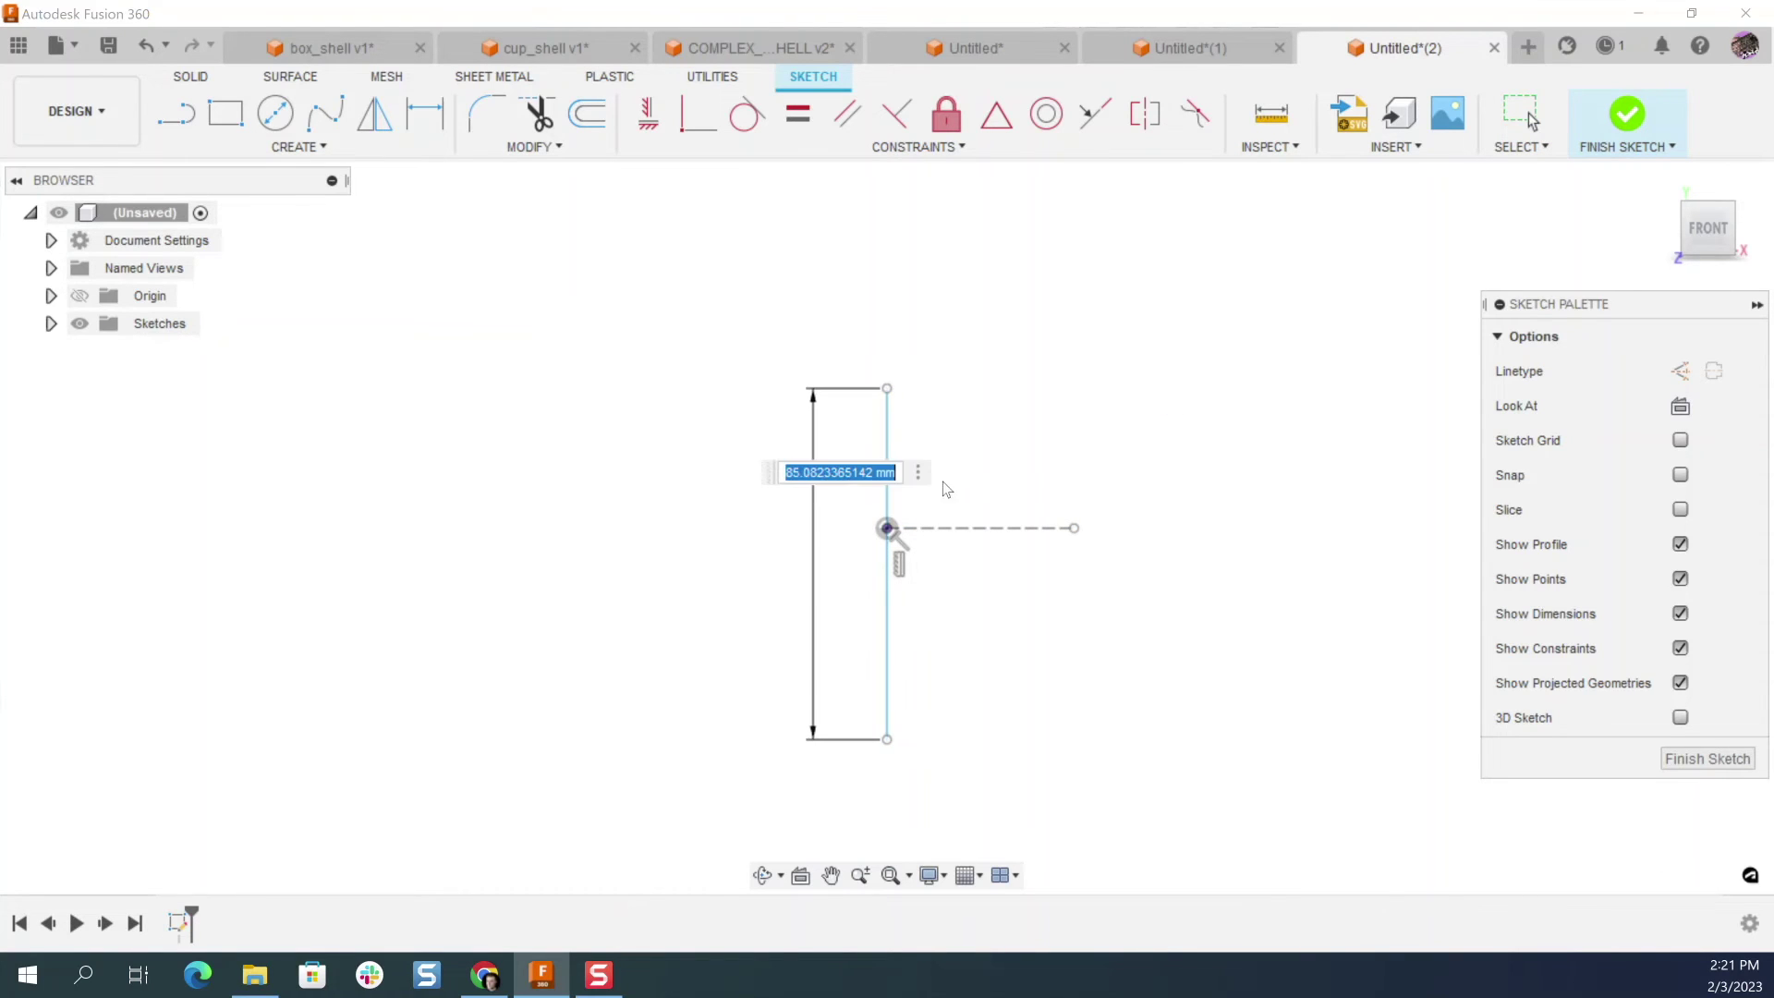
pyautogui.write('168')
pyautogui.press('Return')
pyautogui.press('Escape')
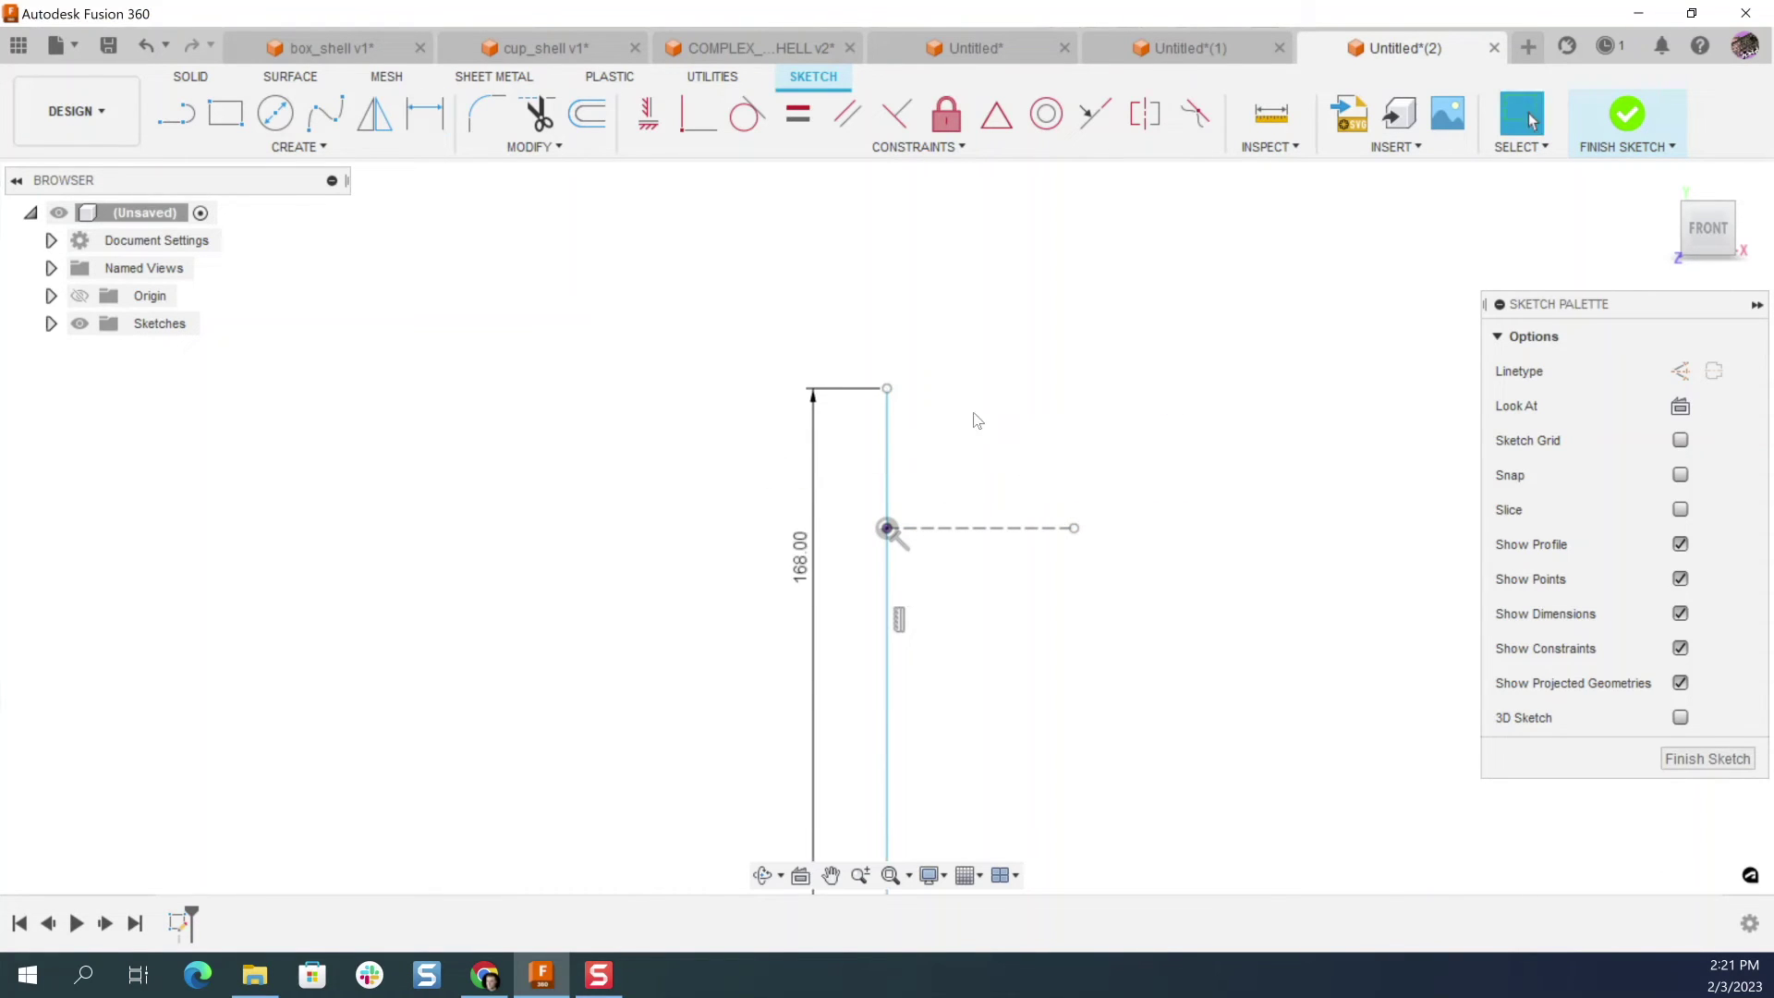
# Step: Make the vertical line's two endpoints symmetric about the horizontal construction line
pyautogui.click(1154, 113)
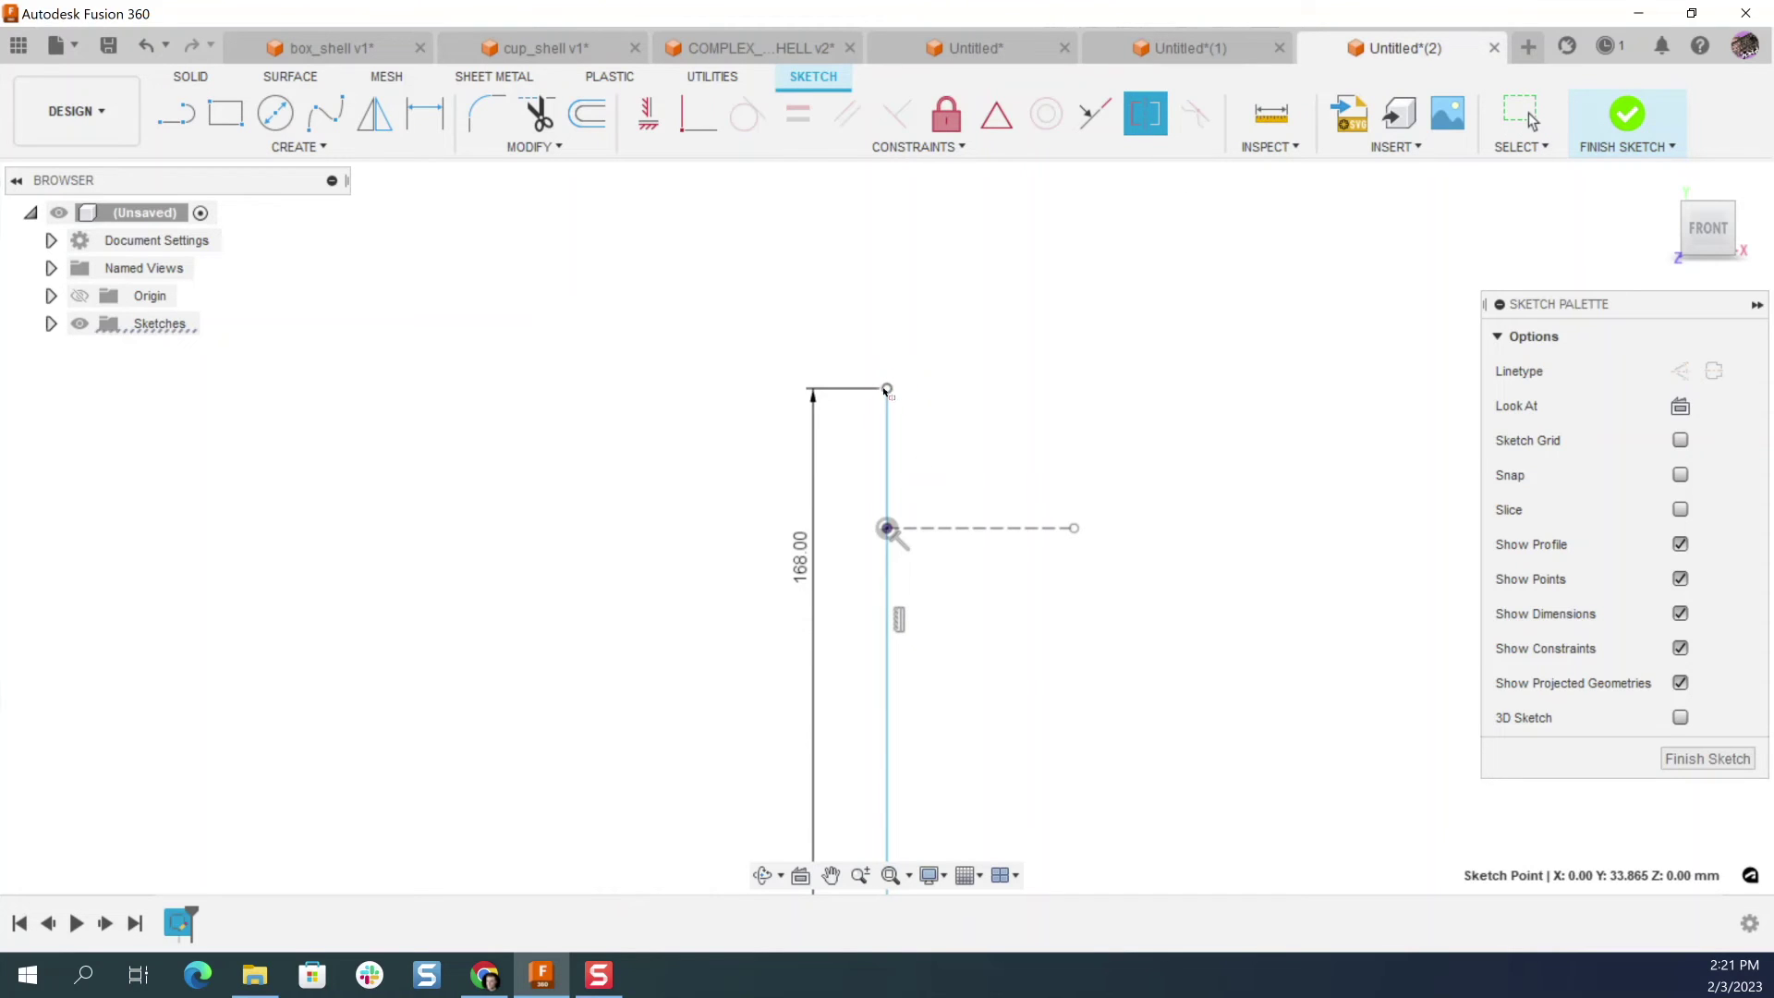
pyautogui.scroll(-2, 894, 268)
pyautogui.click(882, 821)
pyautogui.click(981, 447)
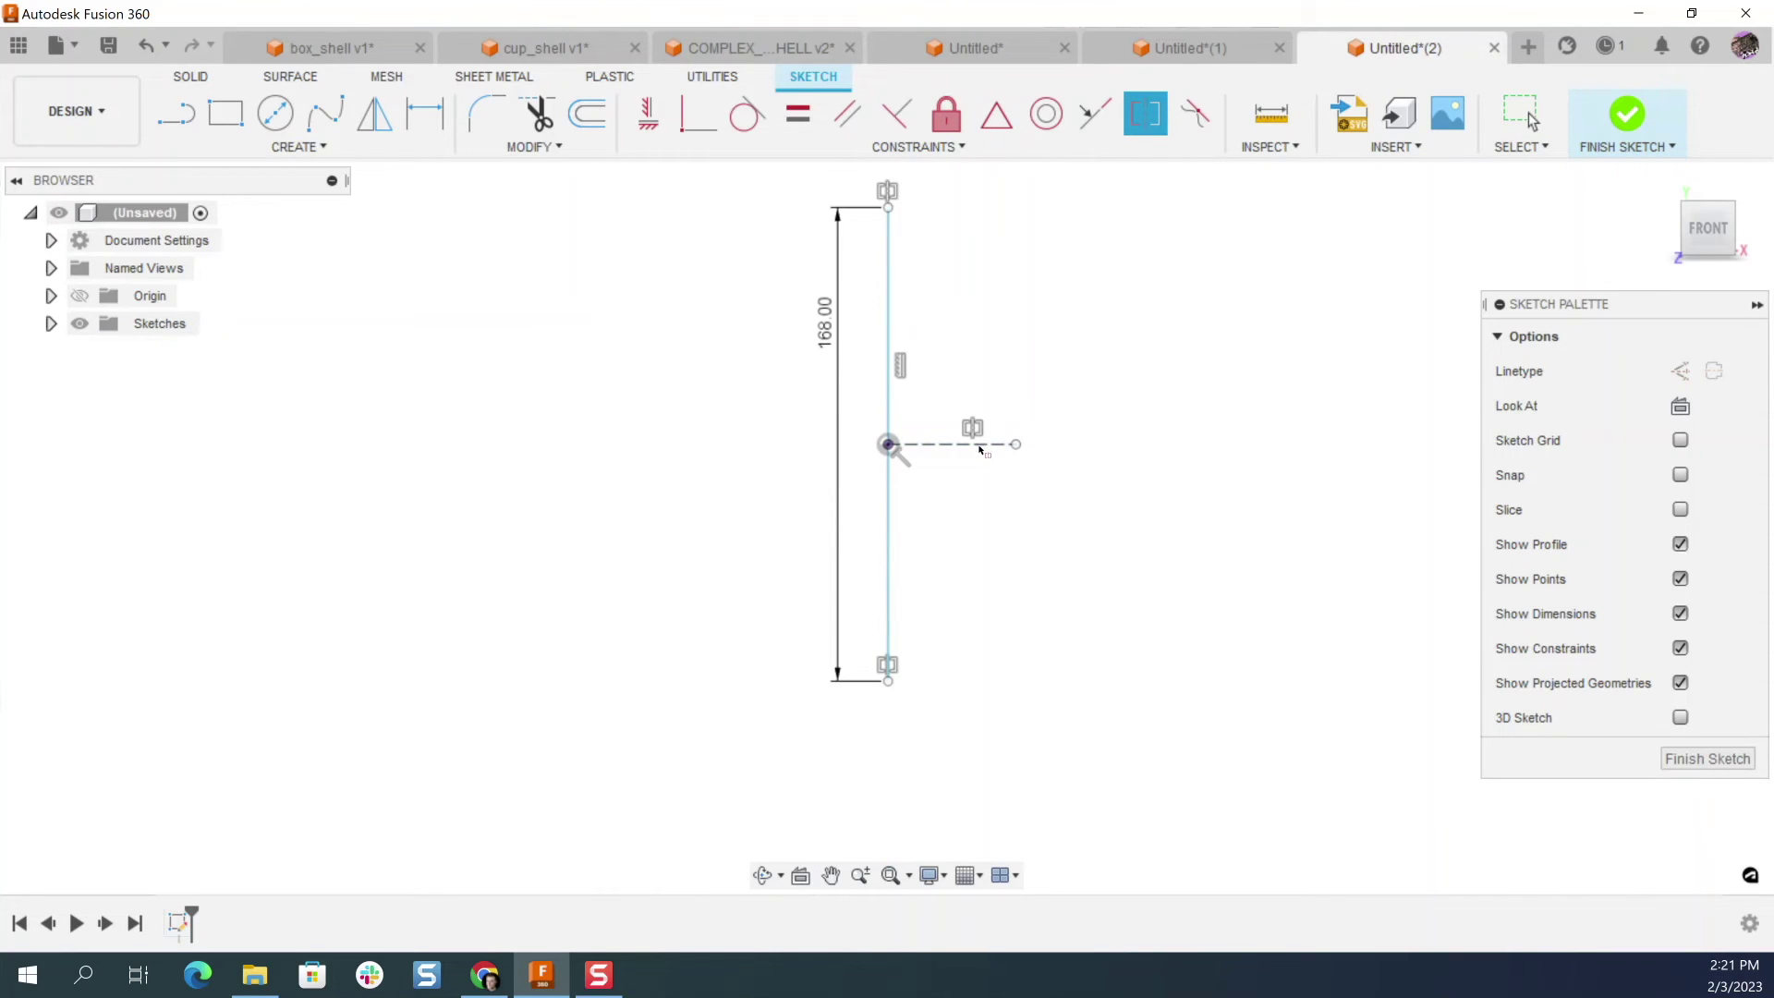
pyautogui.press('Escape')
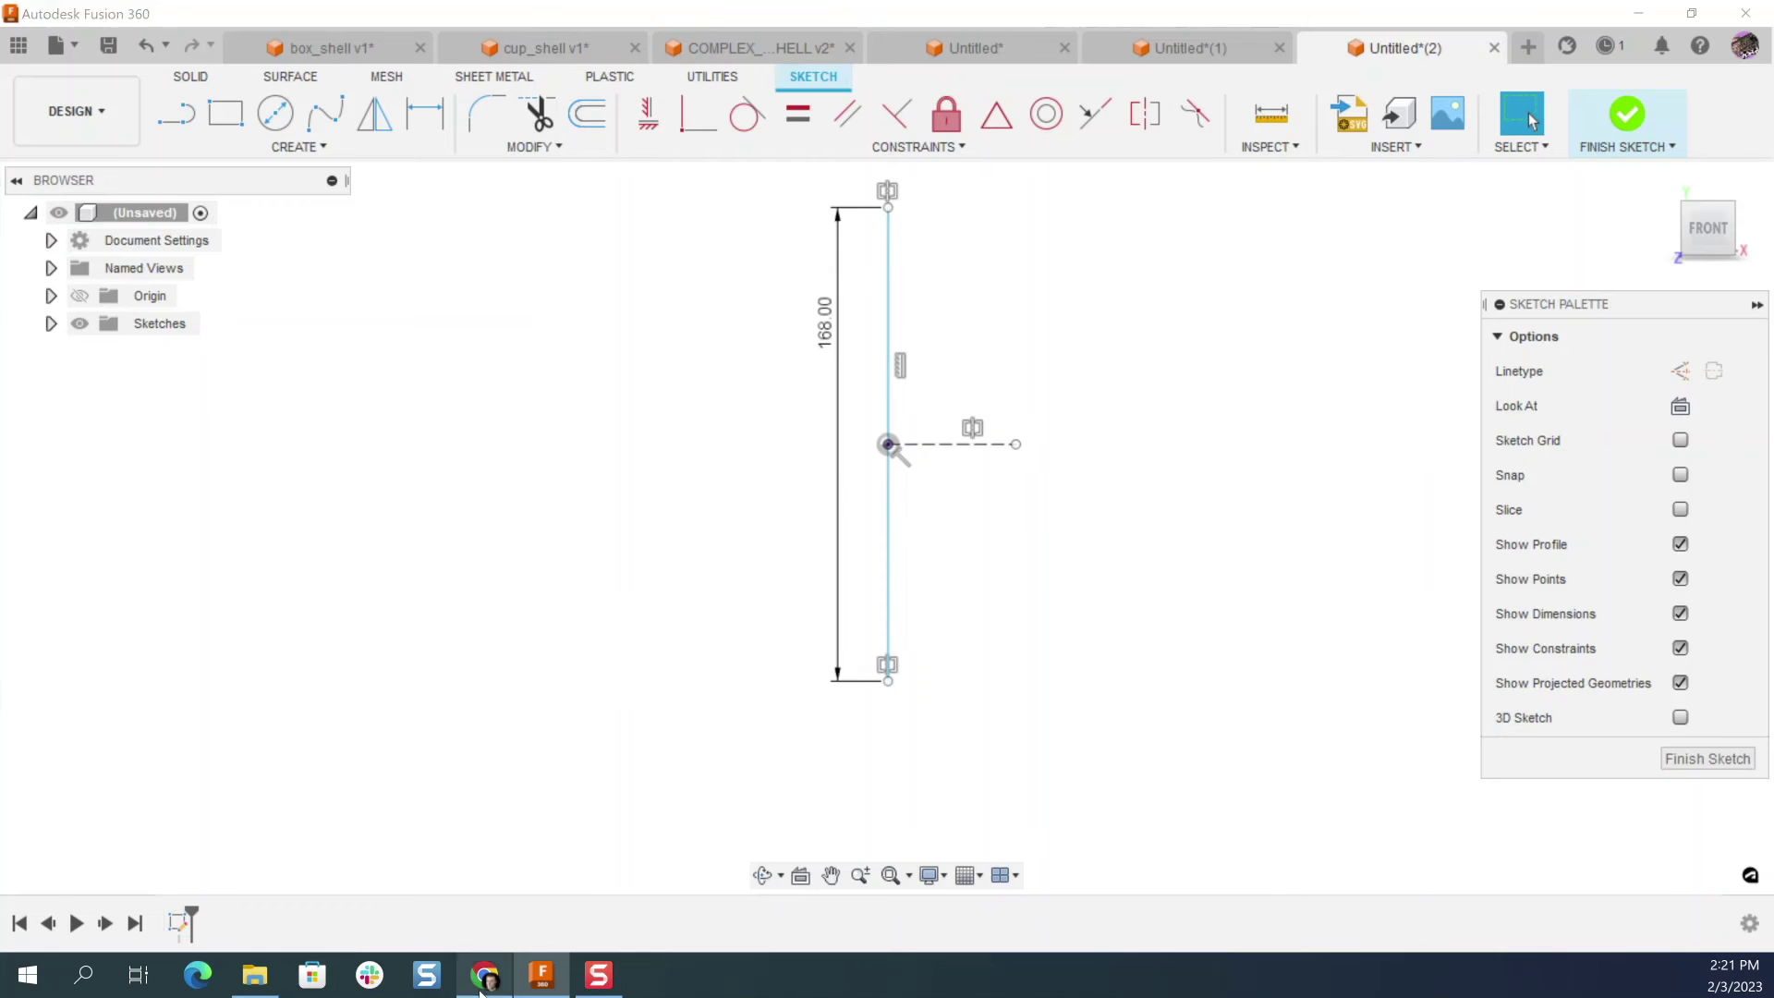
# Step: Check the HomePod's width on its tech specs page in Chrome and return to the Fusion 360 sketch
pyautogui.click(485, 972)
pyautogui.scroll(-5, 772, 579)
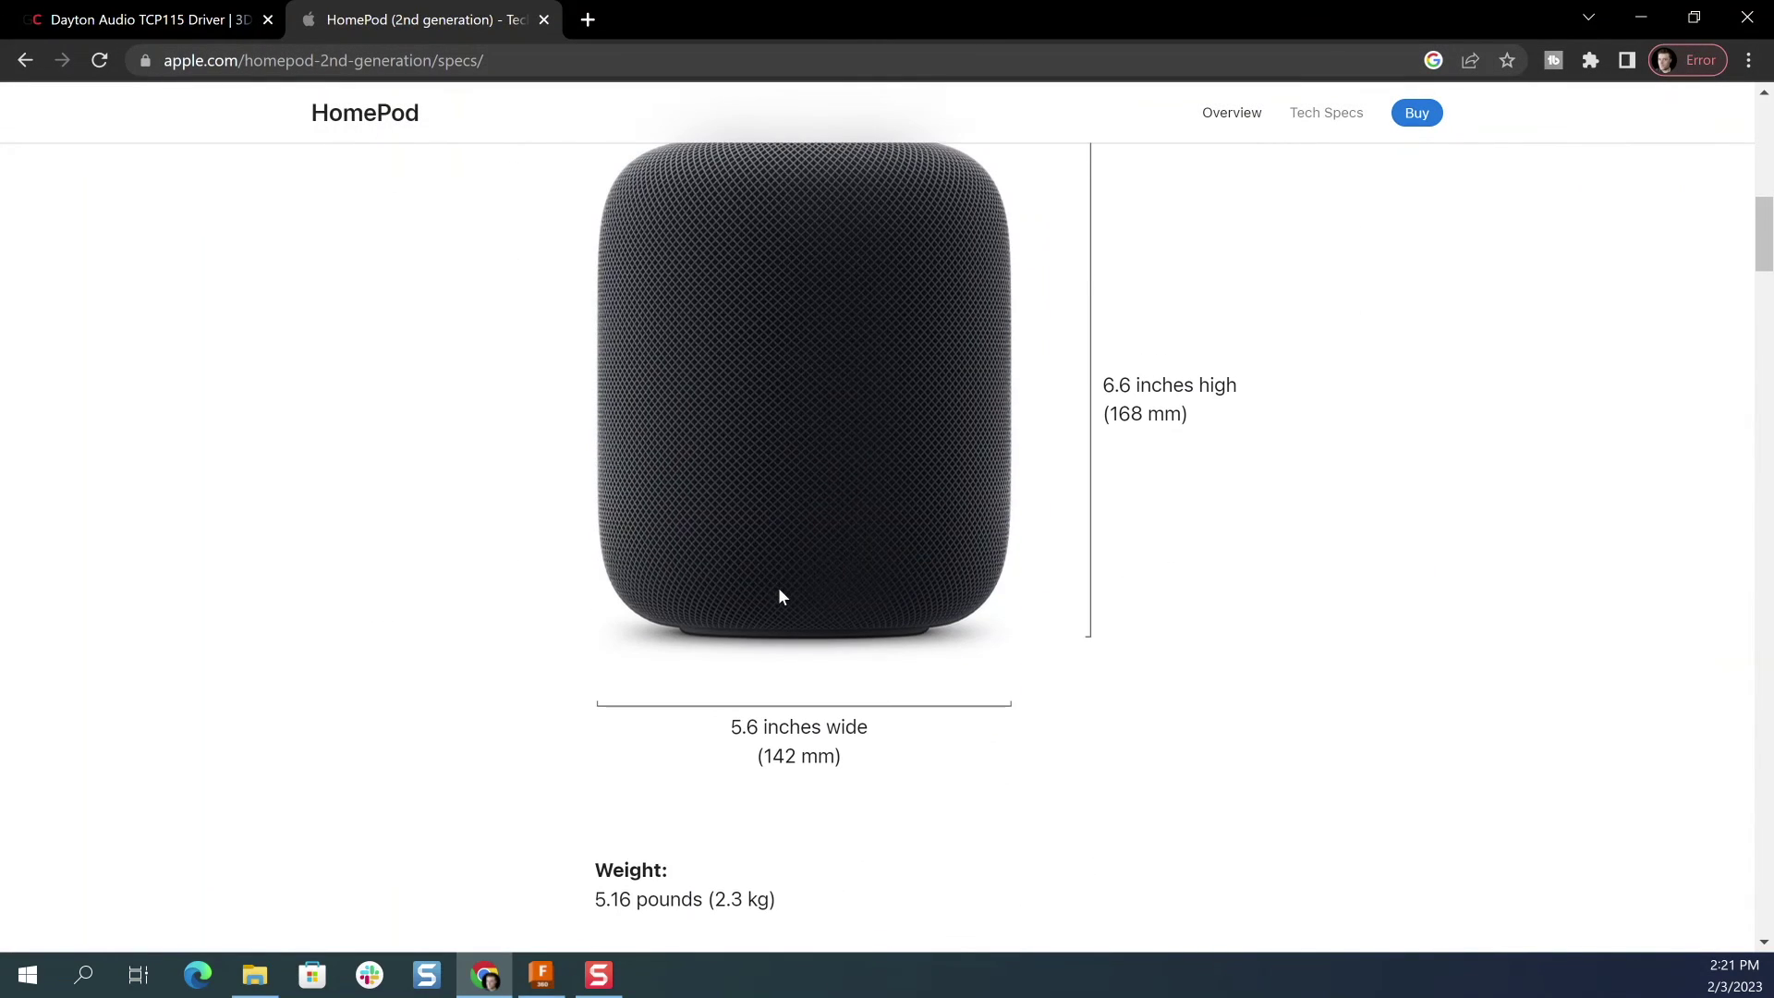
pyautogui.click(1641, 17)
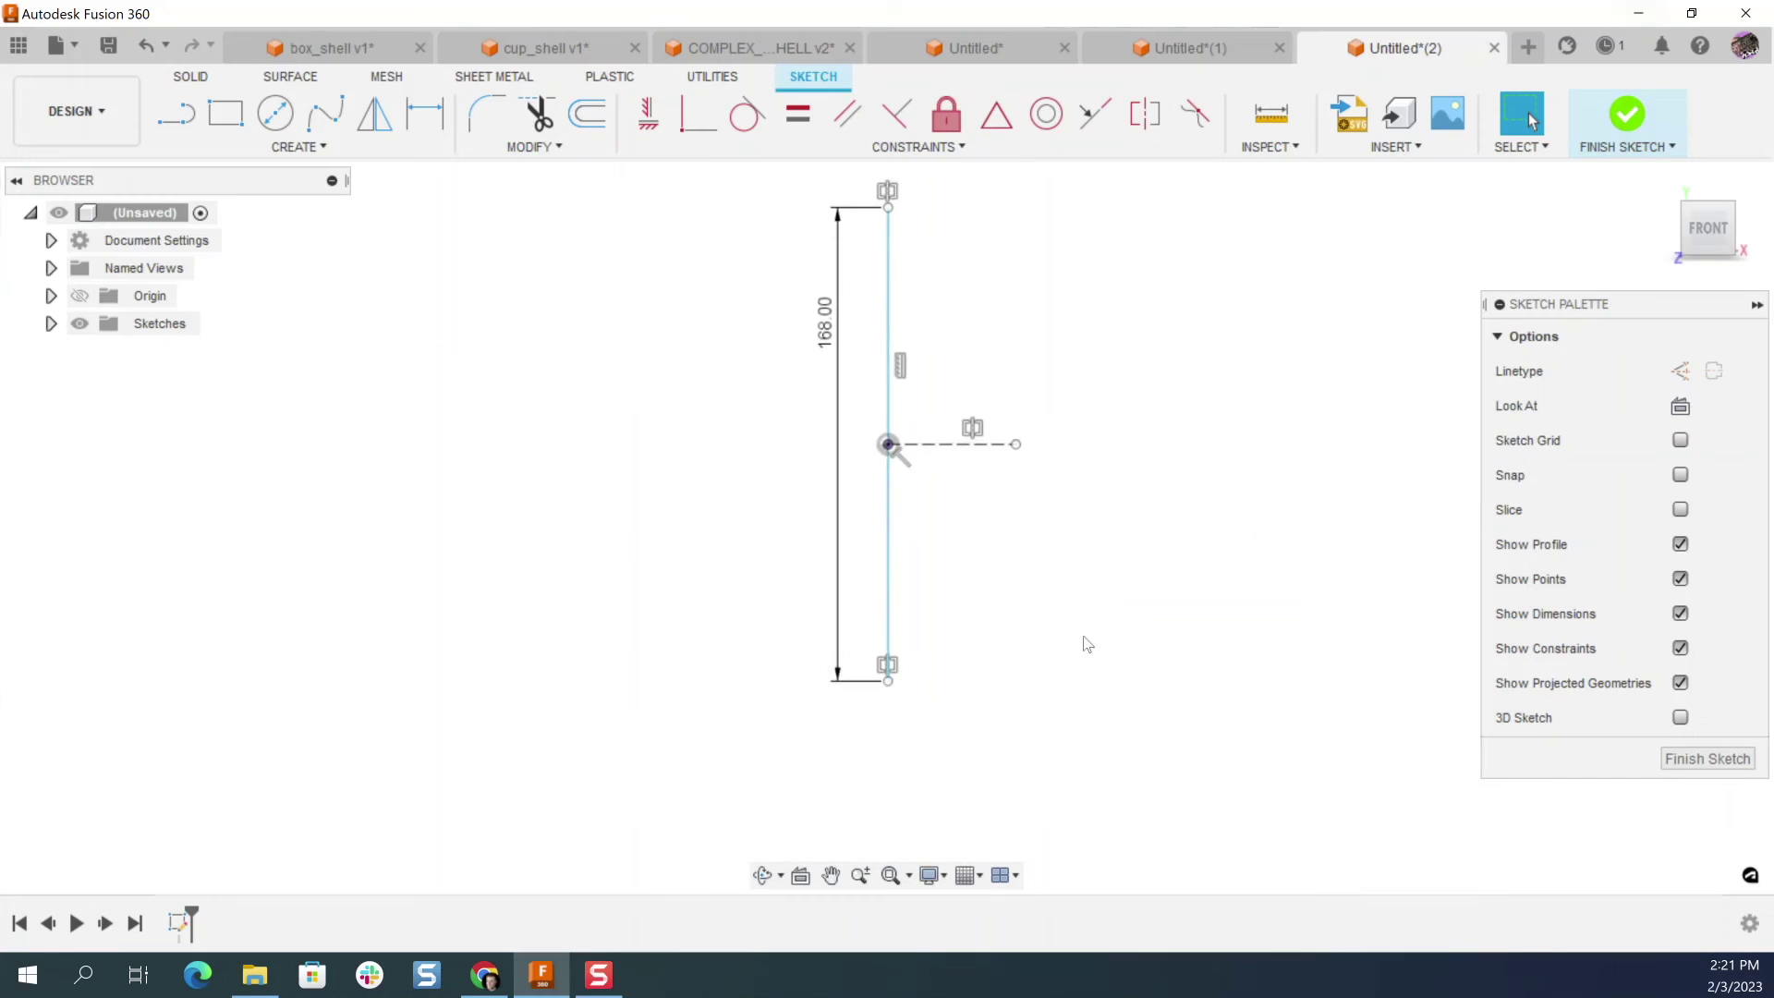
# Step: Sketch a rectangle starting at the vertical line's upper endpoint and extending past its lower endpoint towards positive X
pyautogui.click(245, 125)
pyautogui.click(887, 333)
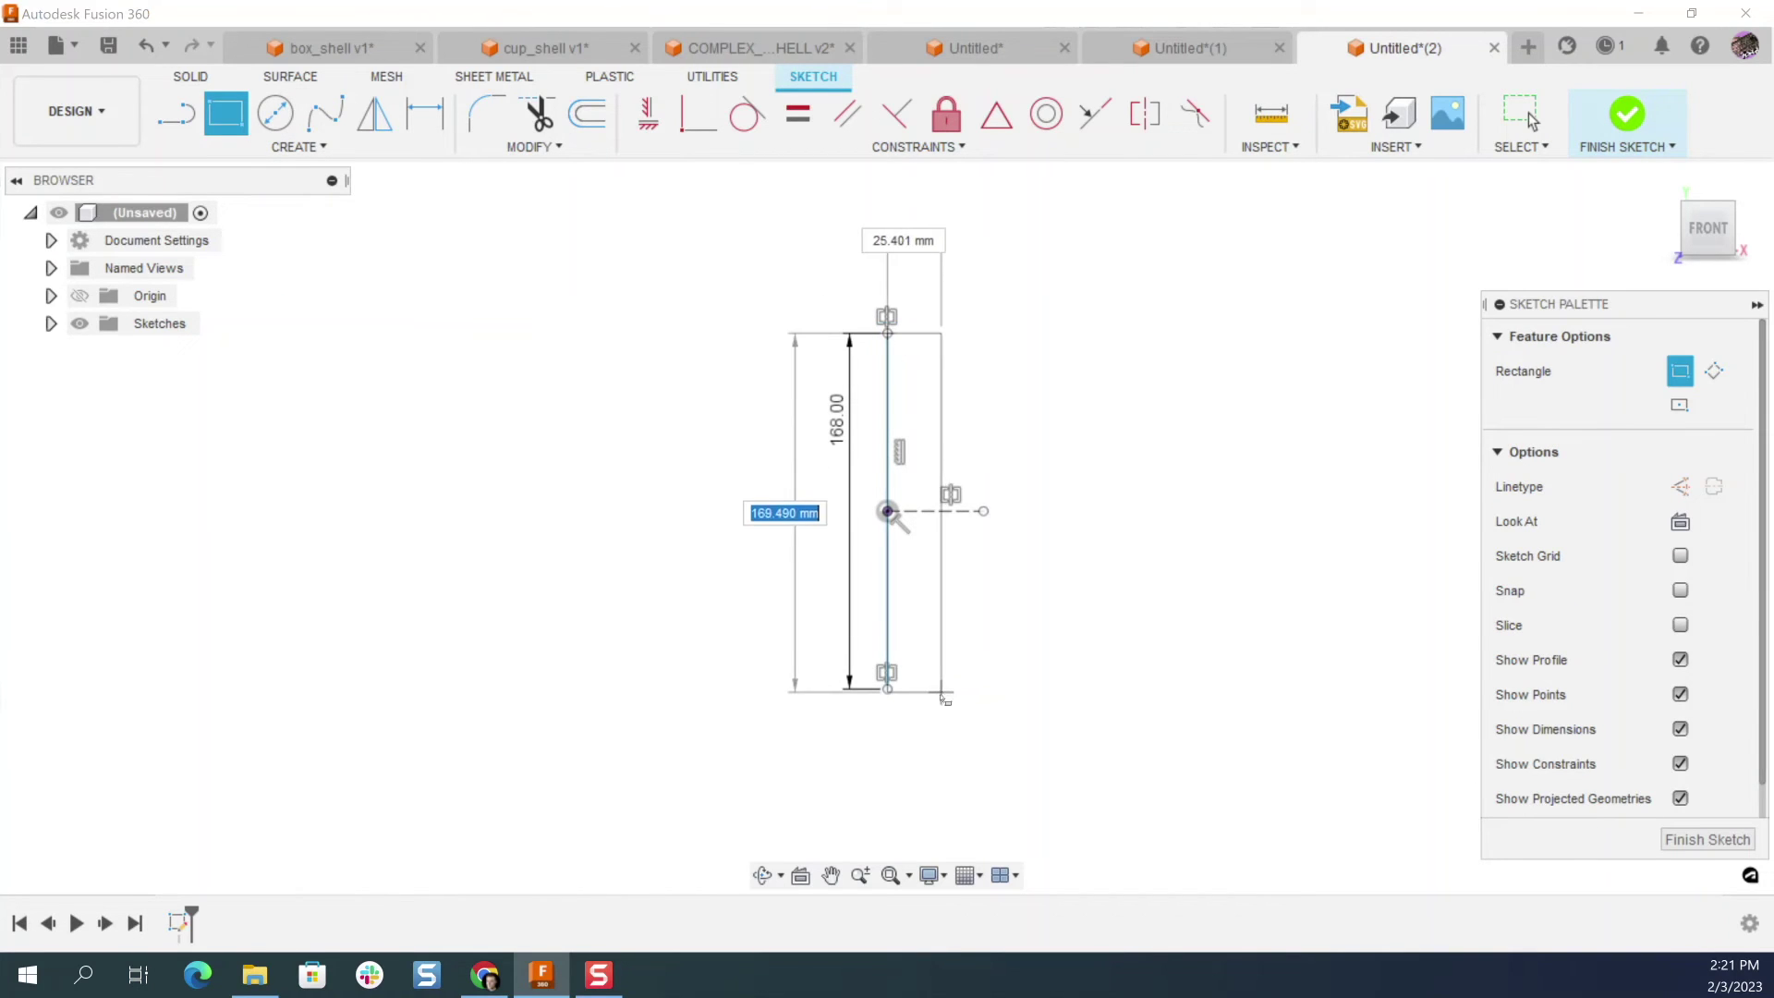
pyautogui.click(1109, 722)
pyautogui.press('Escape')
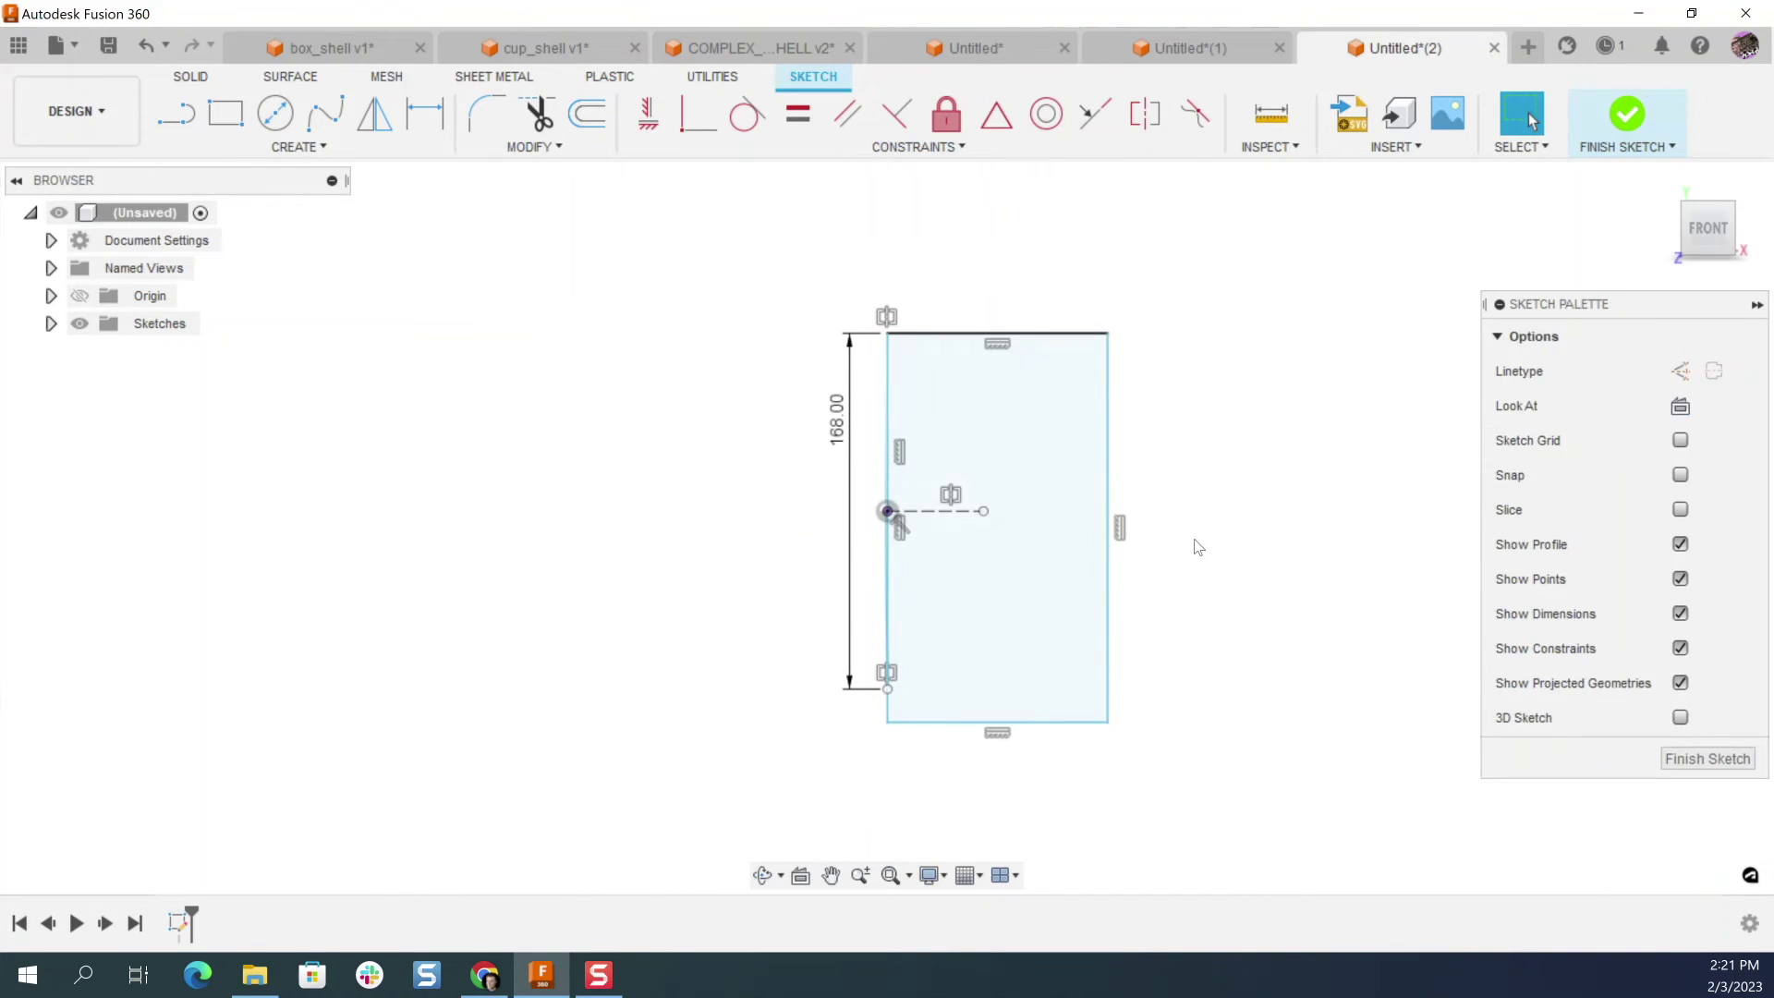
# Step: Make the rectangle's lower corner on the axis coincident with the vertical line's lower endpoint
pyautogui.click(697, 115)
pyautogui.scroll(2, 887, 707)
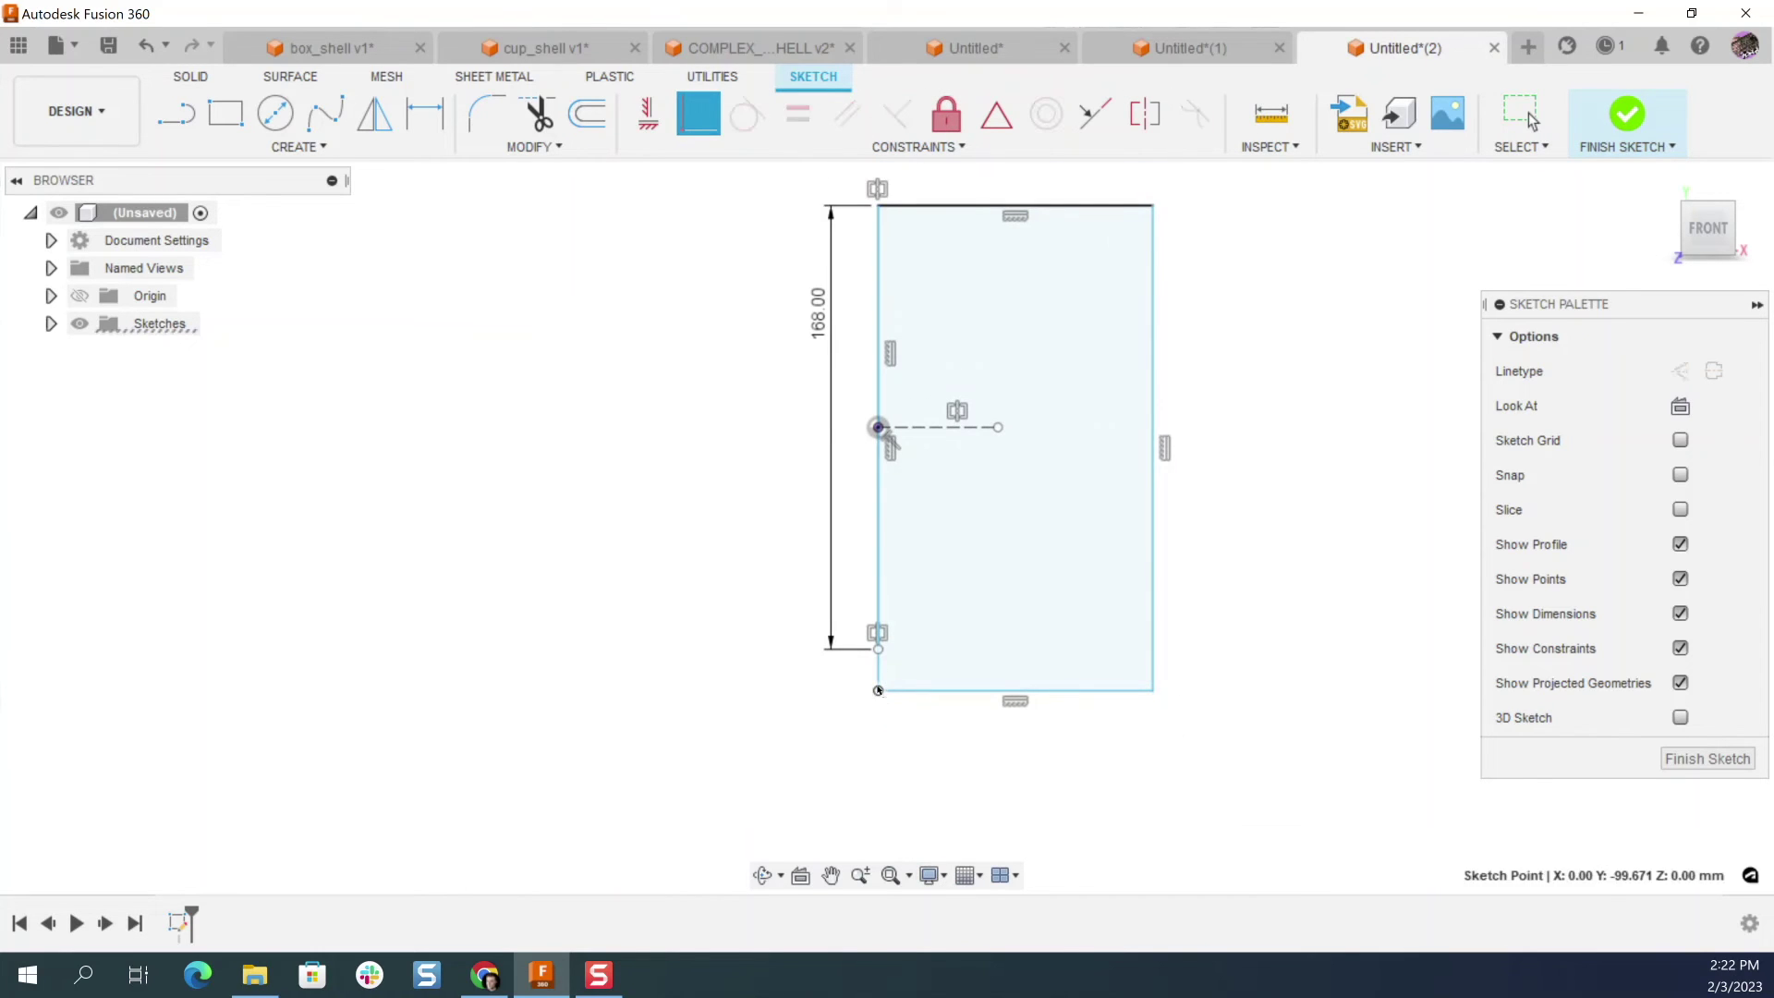
pyautogui.click(879, 650)
pyautogui.click(879, 690)
pyautogui.press('Escape')
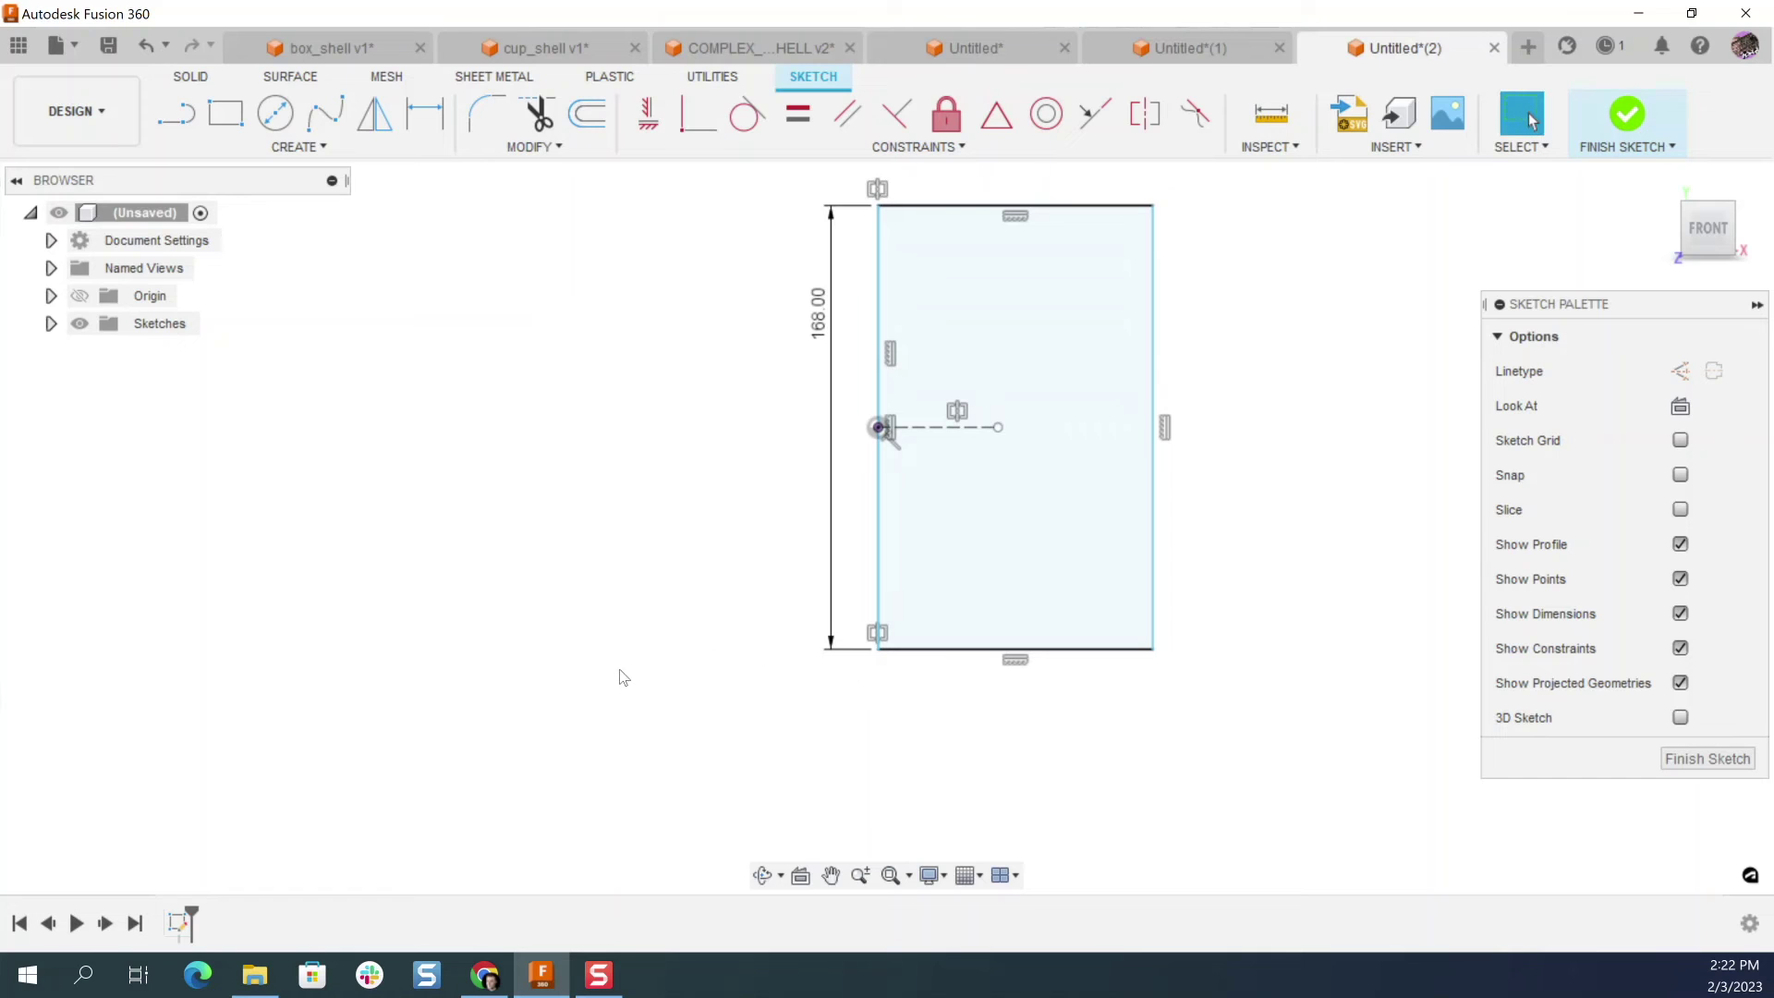
# Step: Look up the HomePod's width and rounded shape on the tech specs page in Chrome, and go back to the Fusion 360 sketch
pyautogui.scroll(-1, 593, 684)
pyautogui.scroll(1, 842, 522)
pyautogui.scroll(1, 843, 522)
pyautogui.scroll(-1, 956, 325)
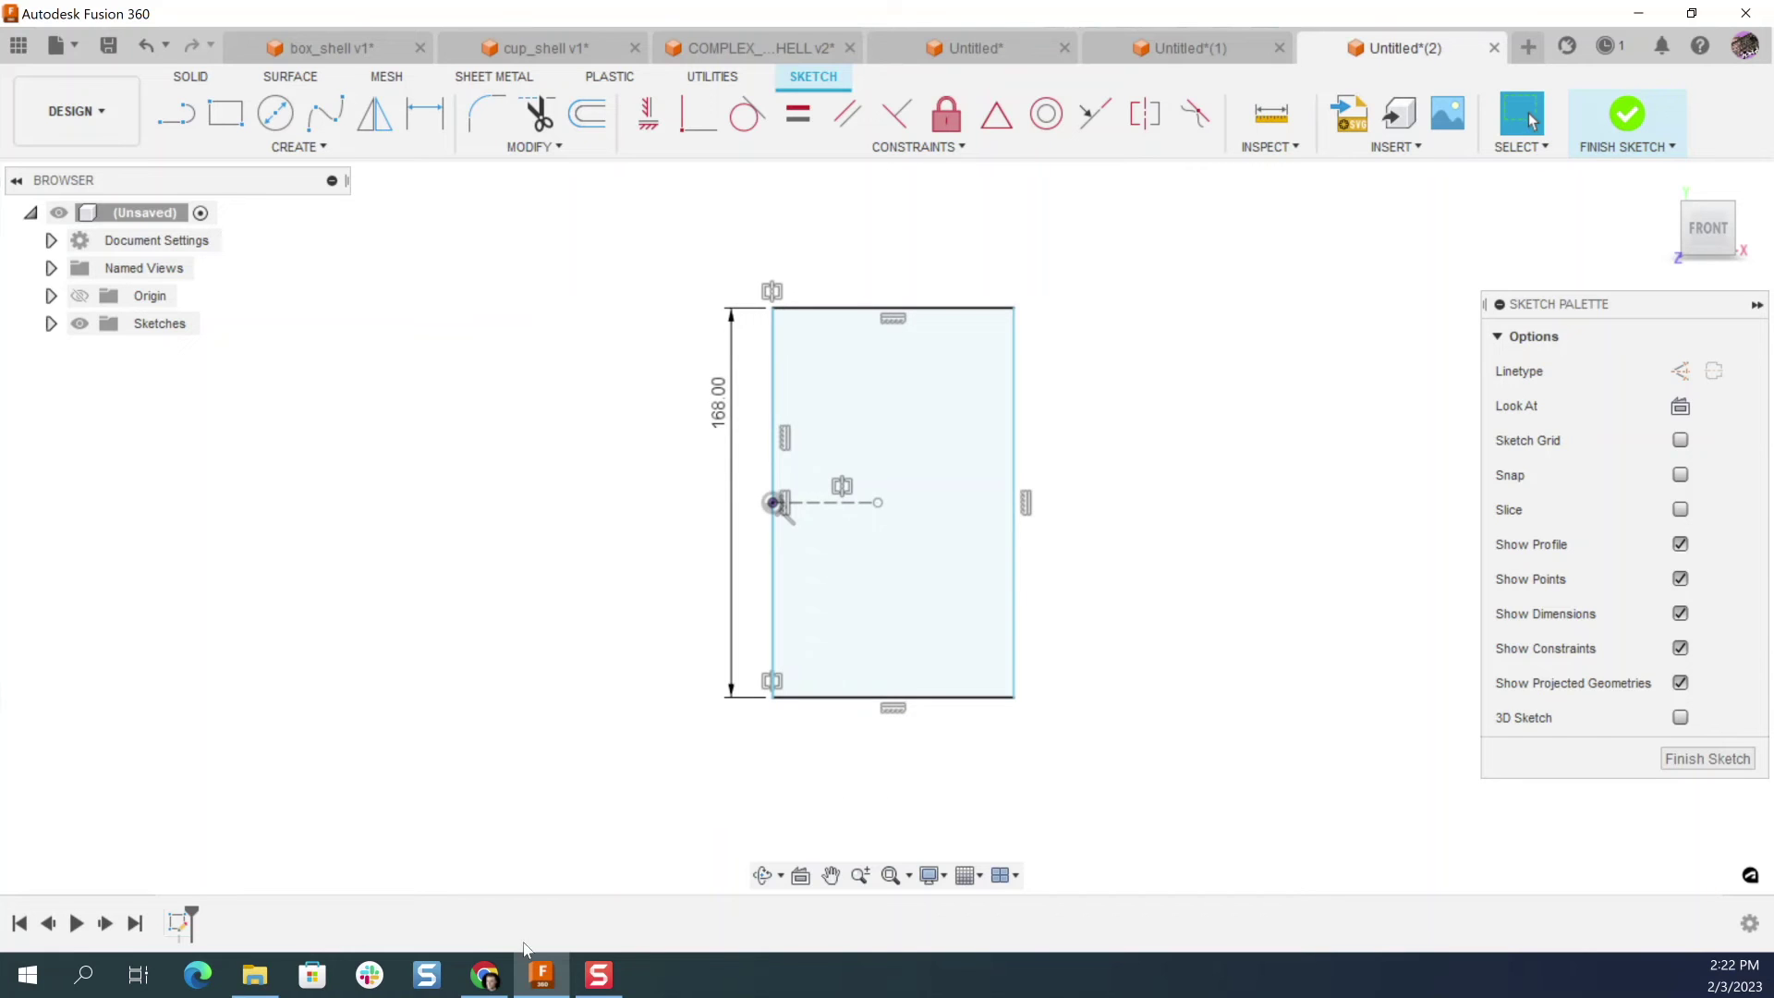
pyautogui.moveTo(485, 972)
pyautogui.click(515, 864)
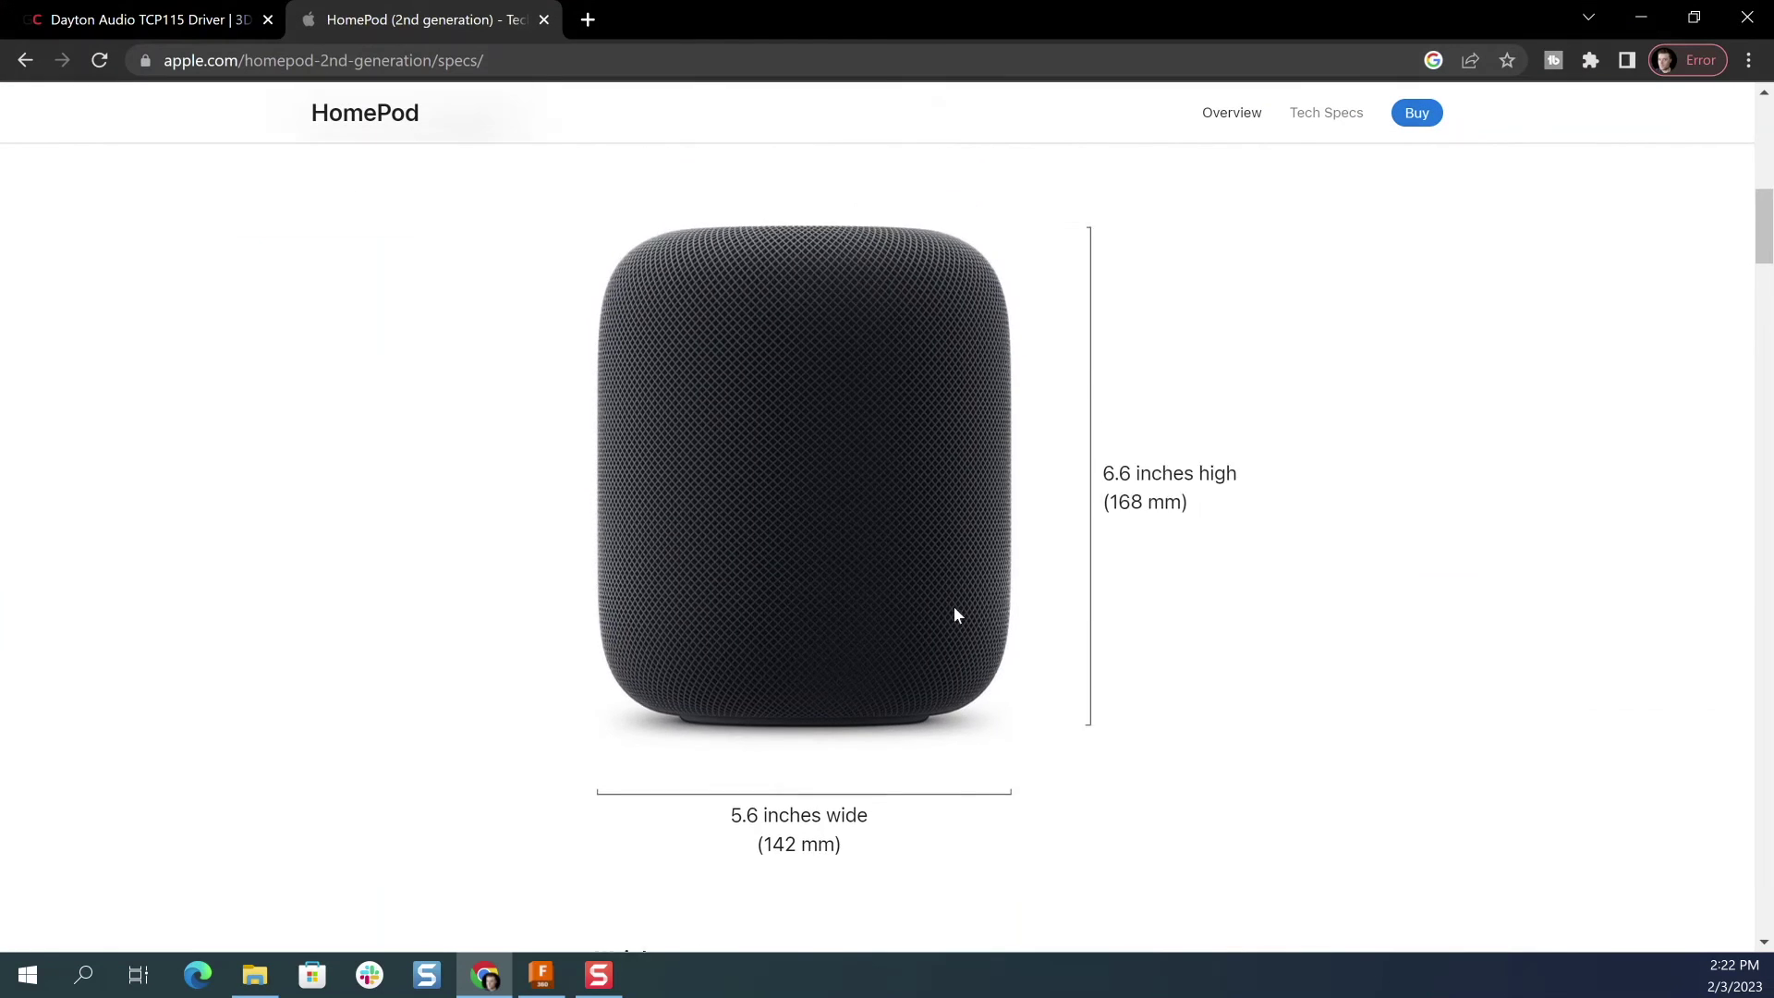
pyautogui.scroll(1, 953, 608)
pyautogui.scroll(-1, 954, 608)
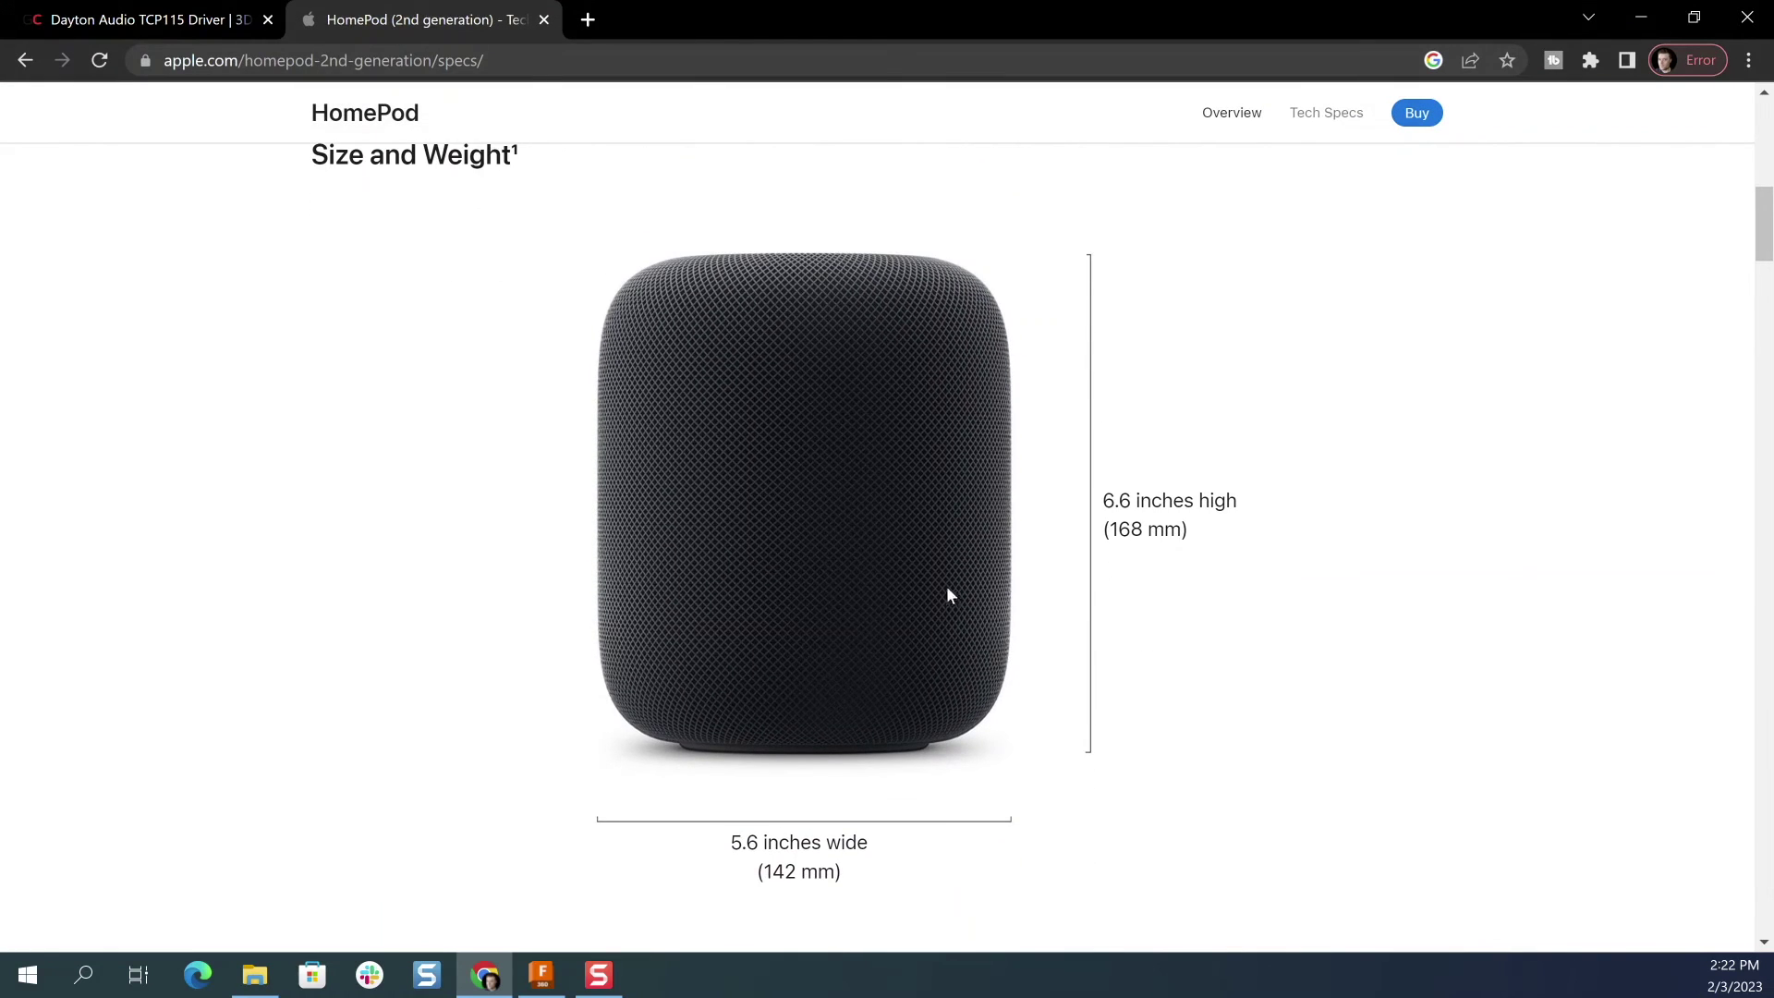
pyautogui.scroll(-1, 961, 646)
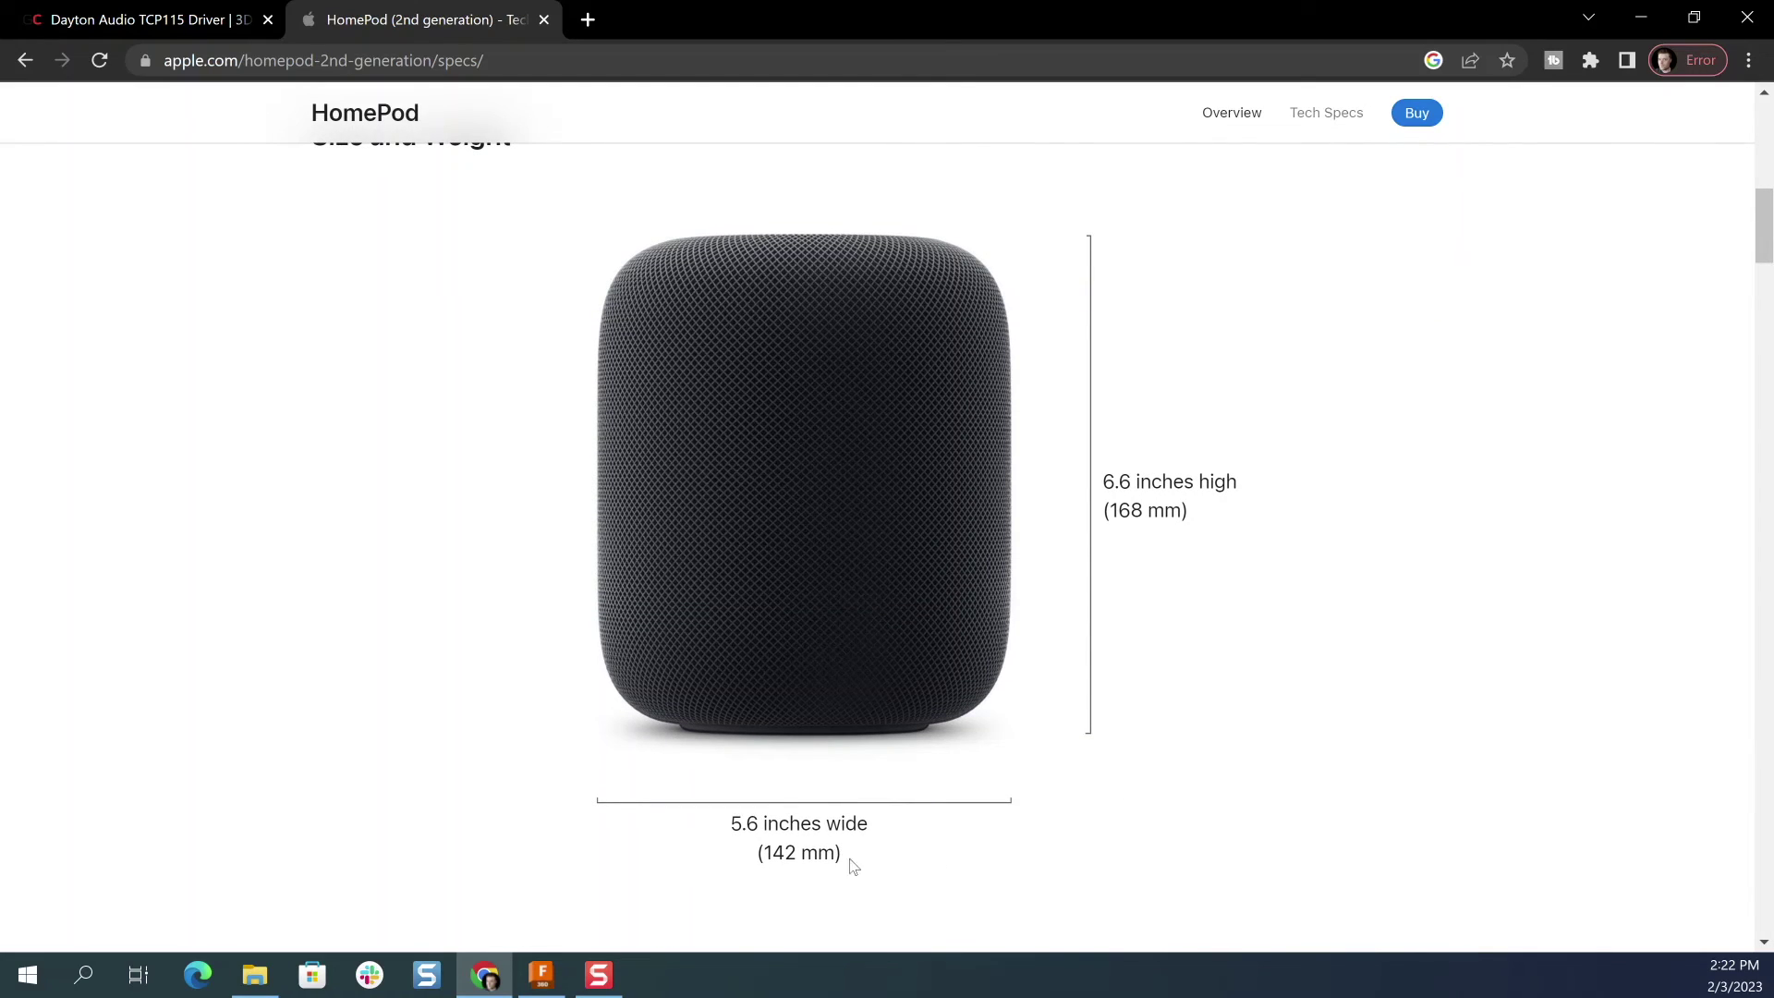
pyautogui.click(1641, 18)
# Step: Dimension the rectangle's width as 142/2 mm and finish the sketch
pyautogui.press('d')
pyautogui.click(935, 307)
pyautogui.click(941, 290)
pyautogui.write('142/2')
pyautogui.press('Return')
pyautogui.click(917, 284)
pyautogui.click(1708, 759)
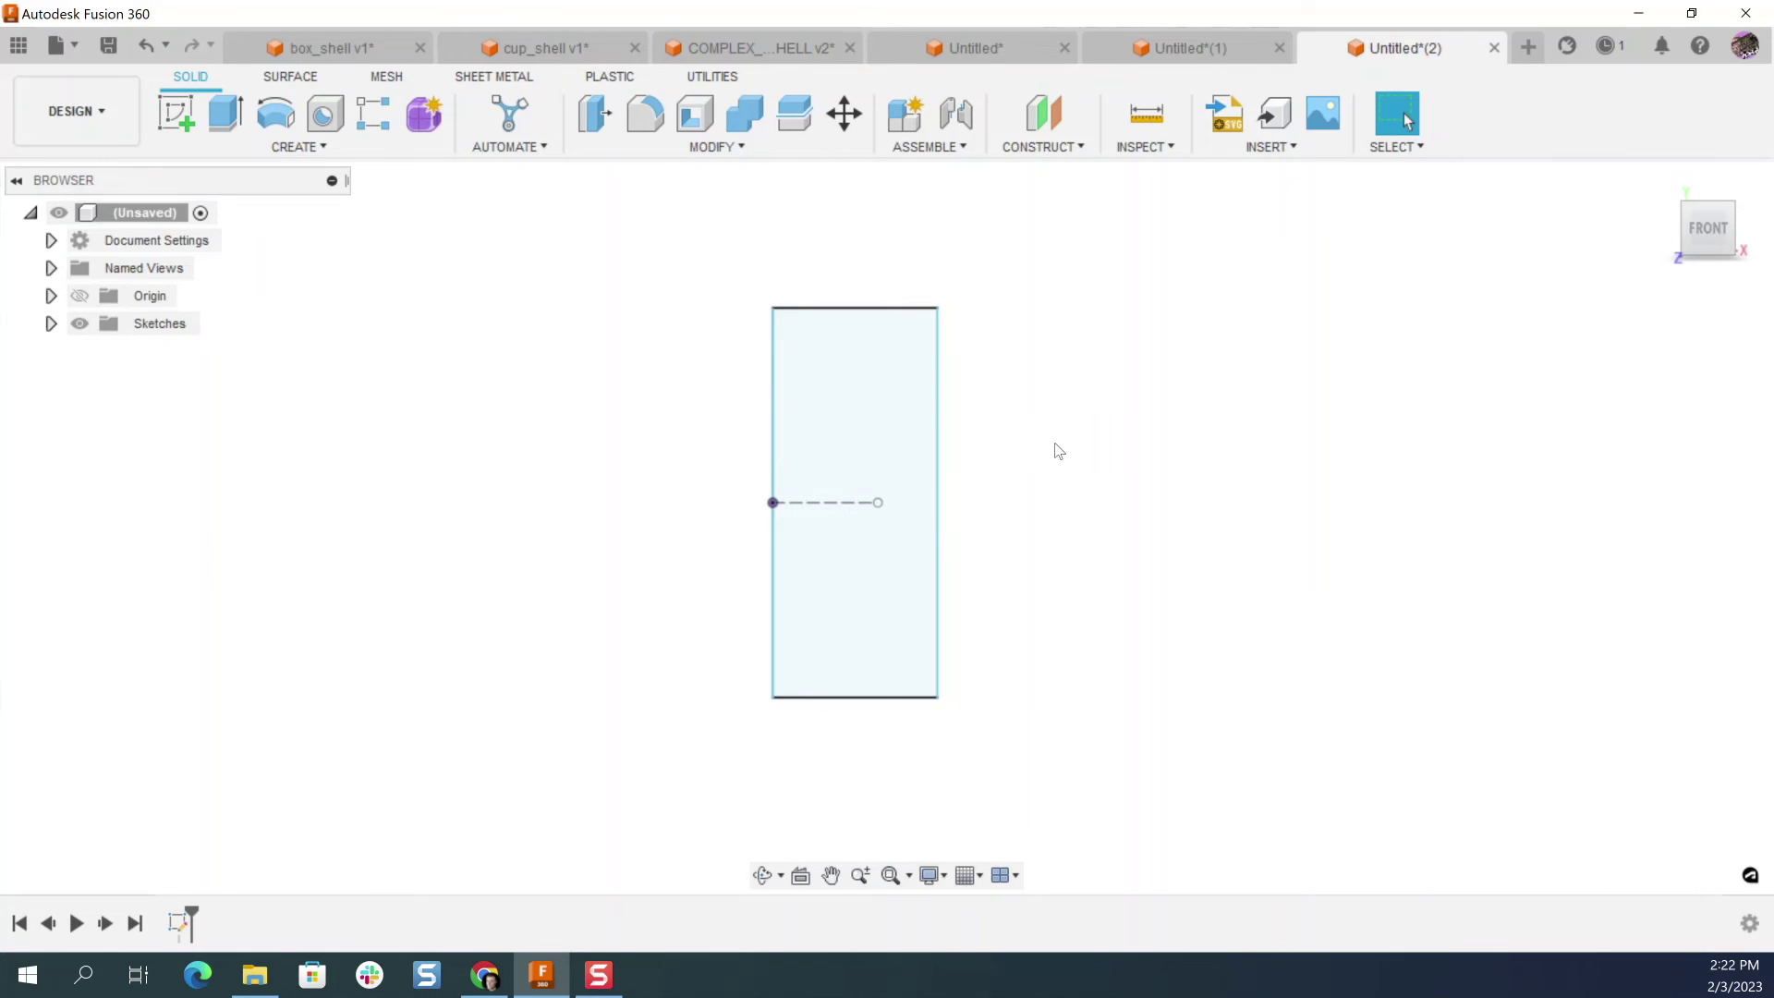
# Step: Revolve the rectangular profile 360 degrees about its vertical edge at the origin as a new body
pyautogui.click(927, 410)
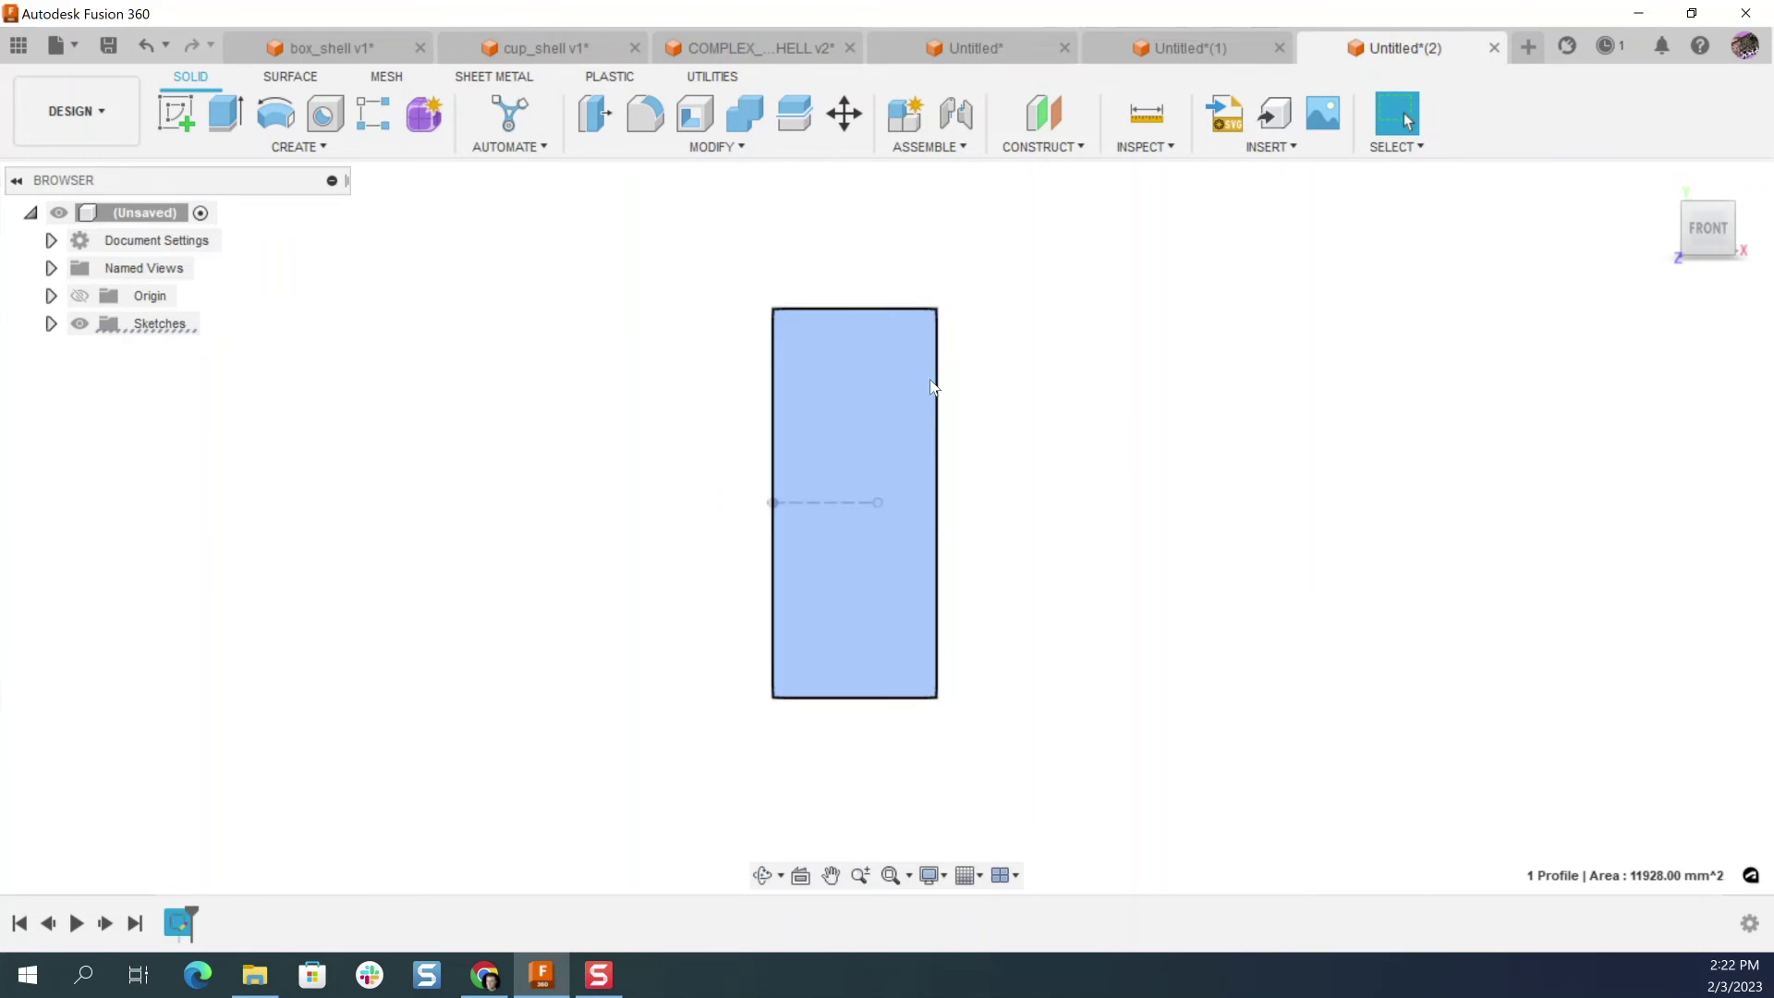
pyautogui.click(273, 118)
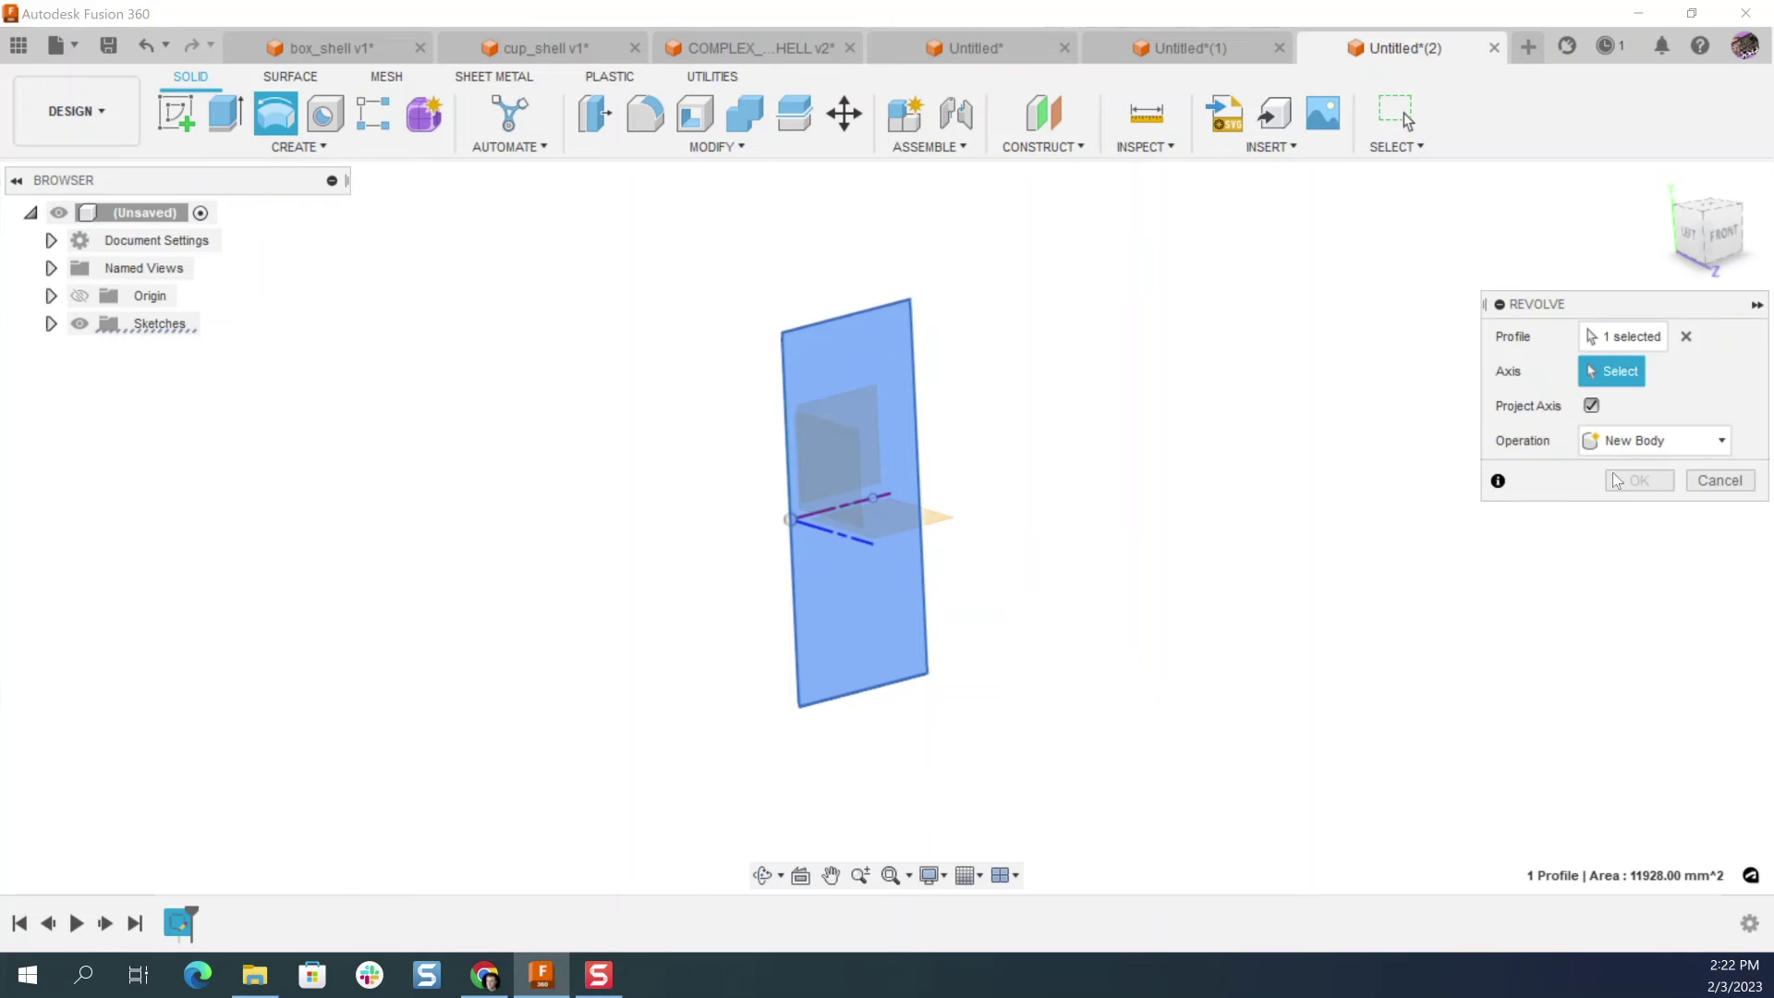
pyautogui.click(783, 364)
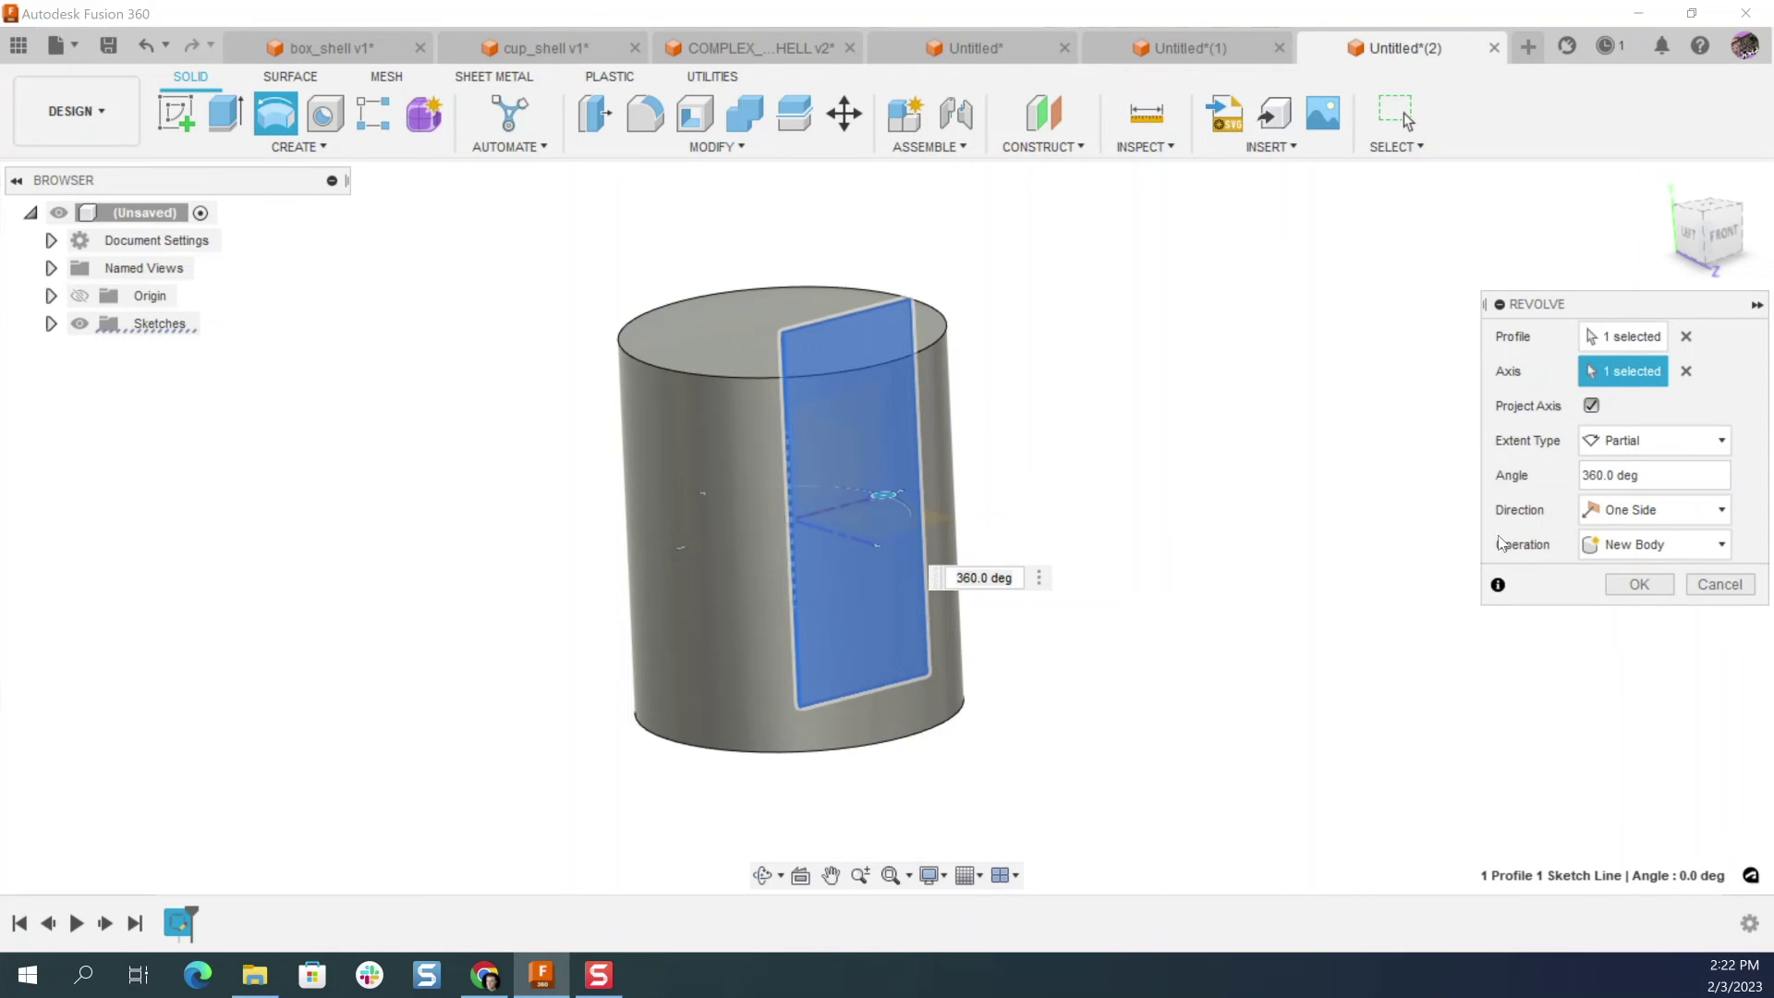
pyautogui.click(1637, 586)
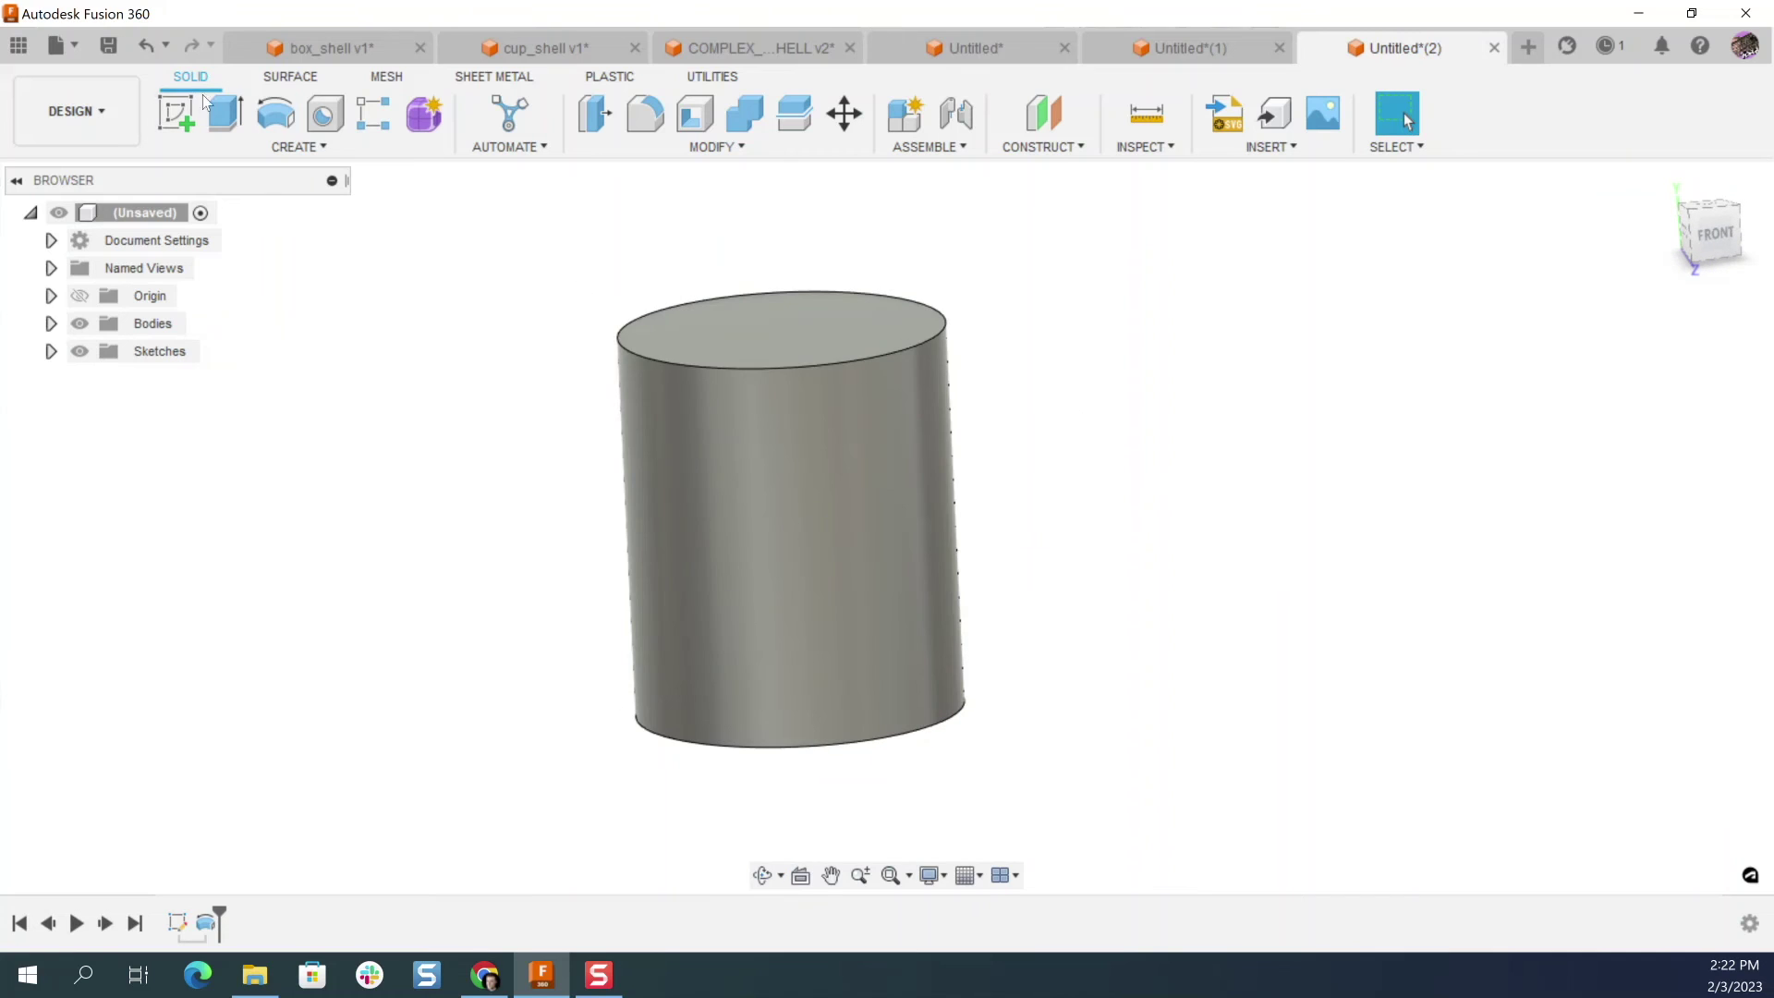
# Step: Fillet the cylinder's upper and lower circular edges with a 25 mm radius
pyautogui.click(645, 114)
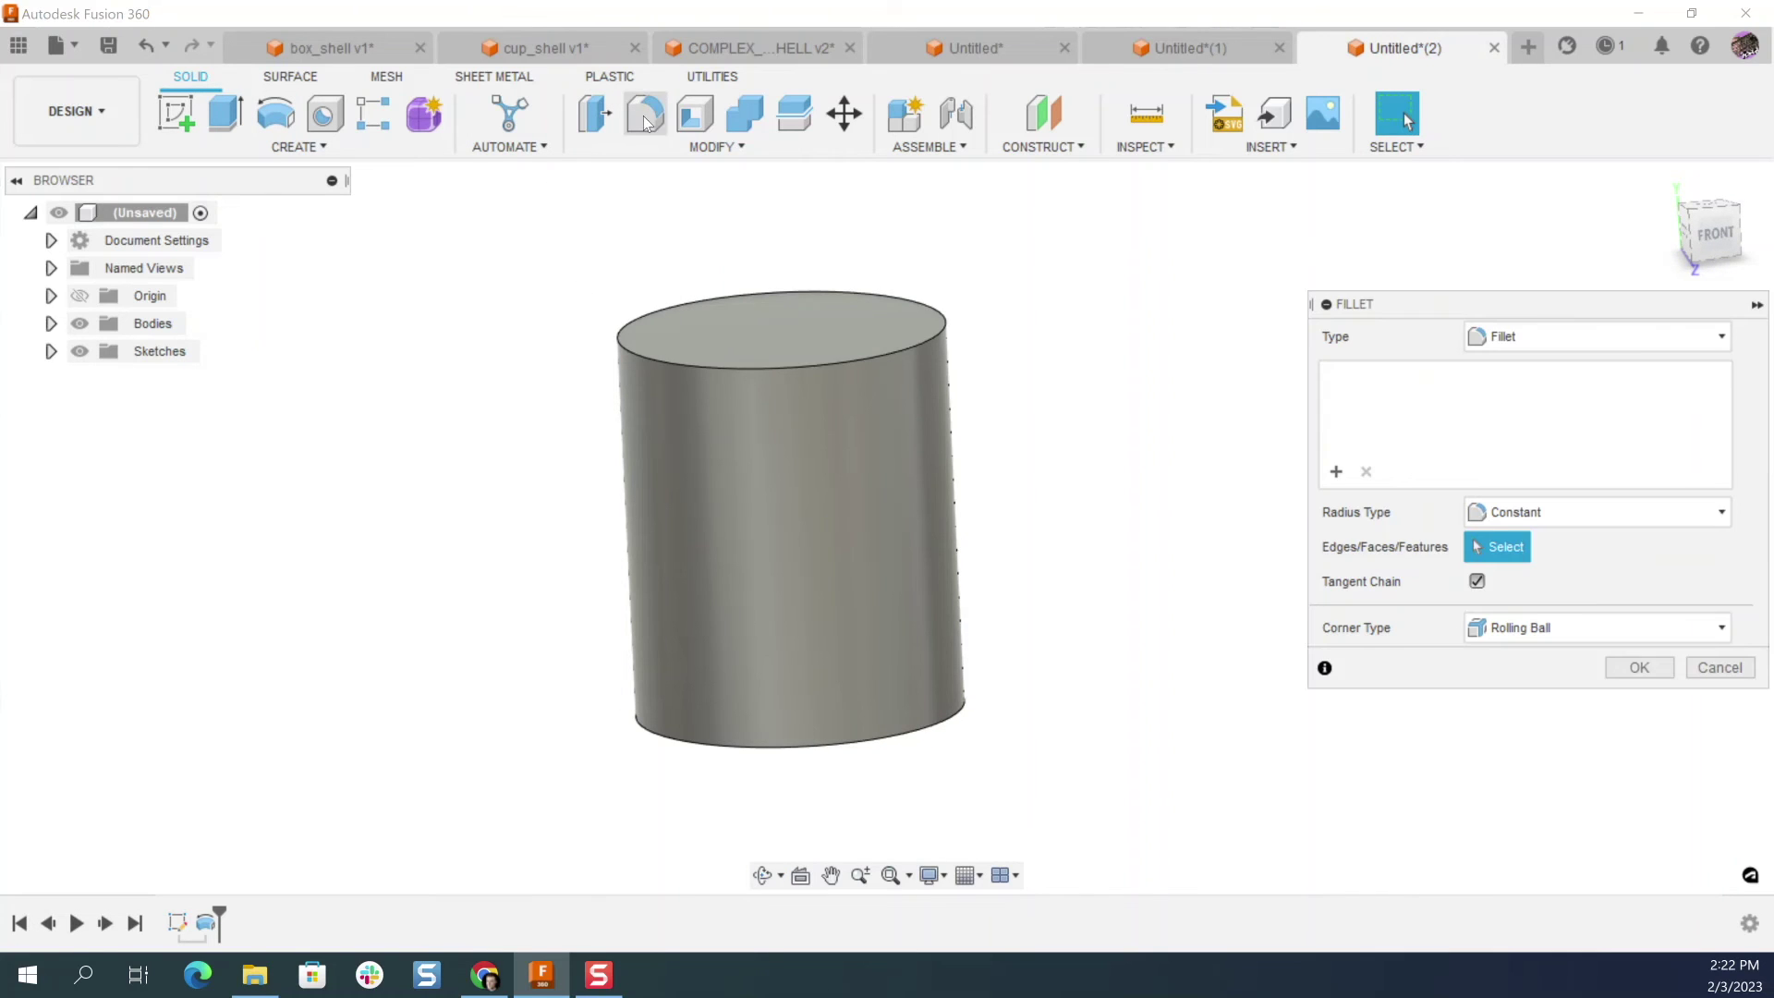
pyautogui.click(656, 312)
pyautogui.click(652, 739)
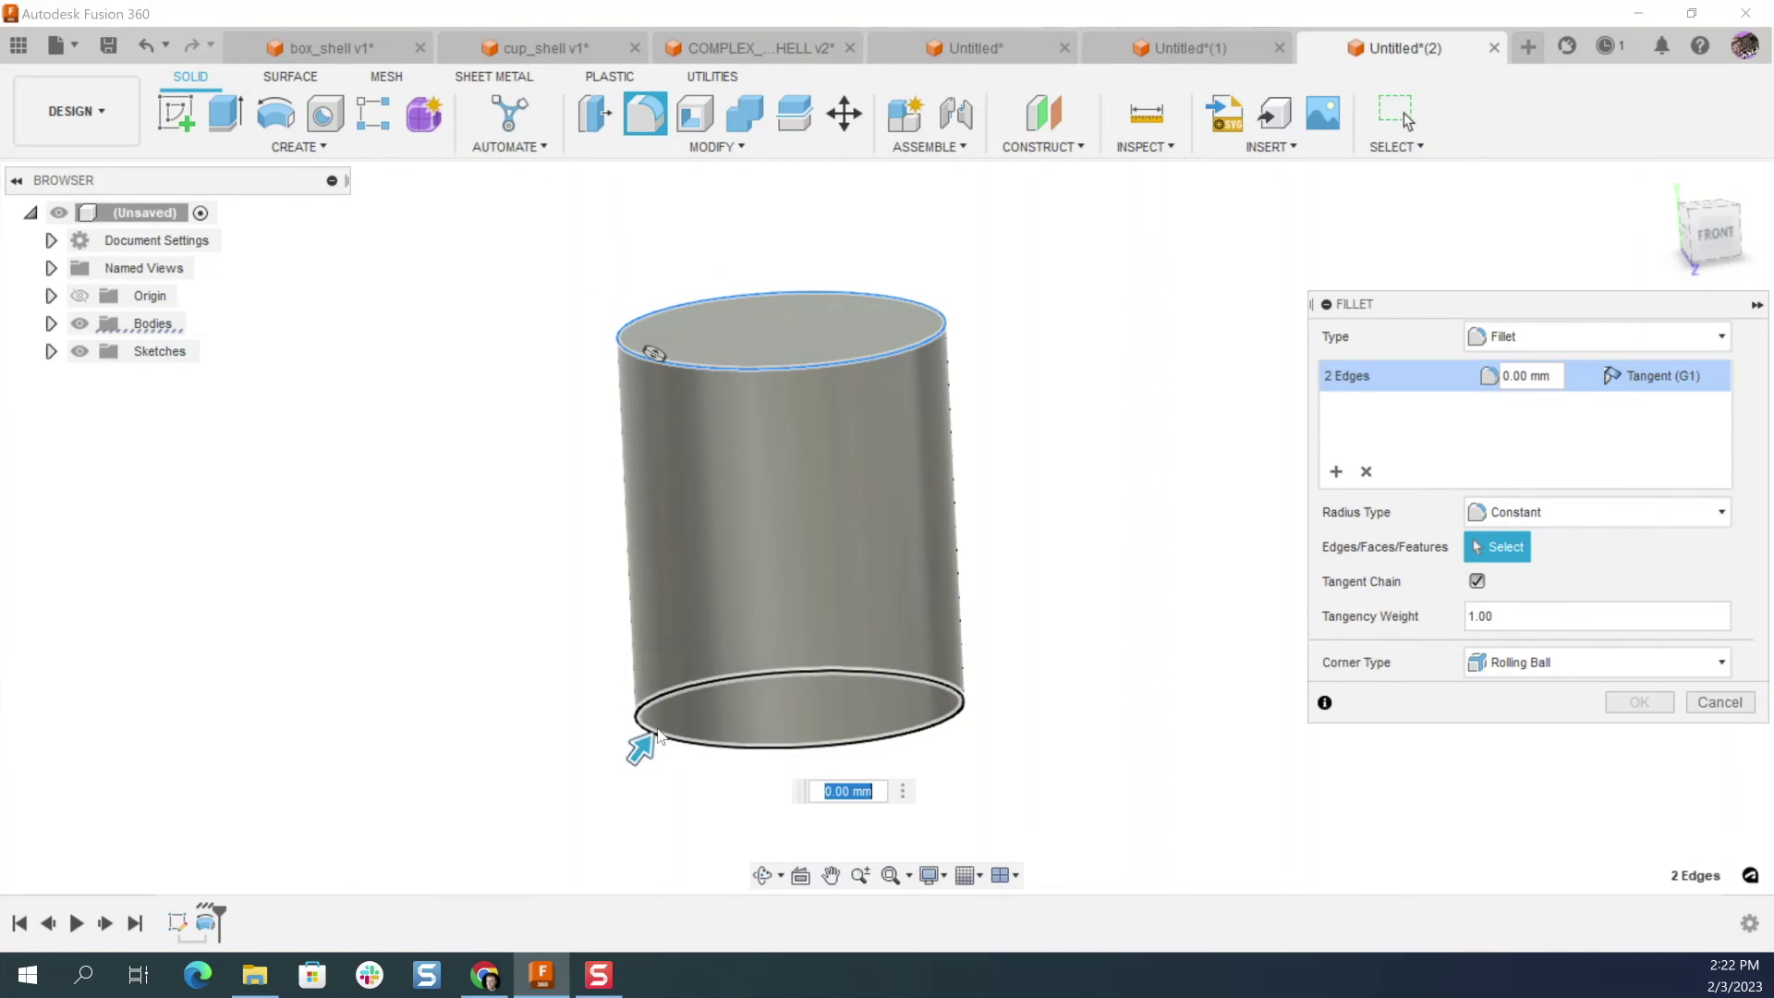
pyautogui.moveTo(656, 746); pyautogui.dragTo(659, 733)
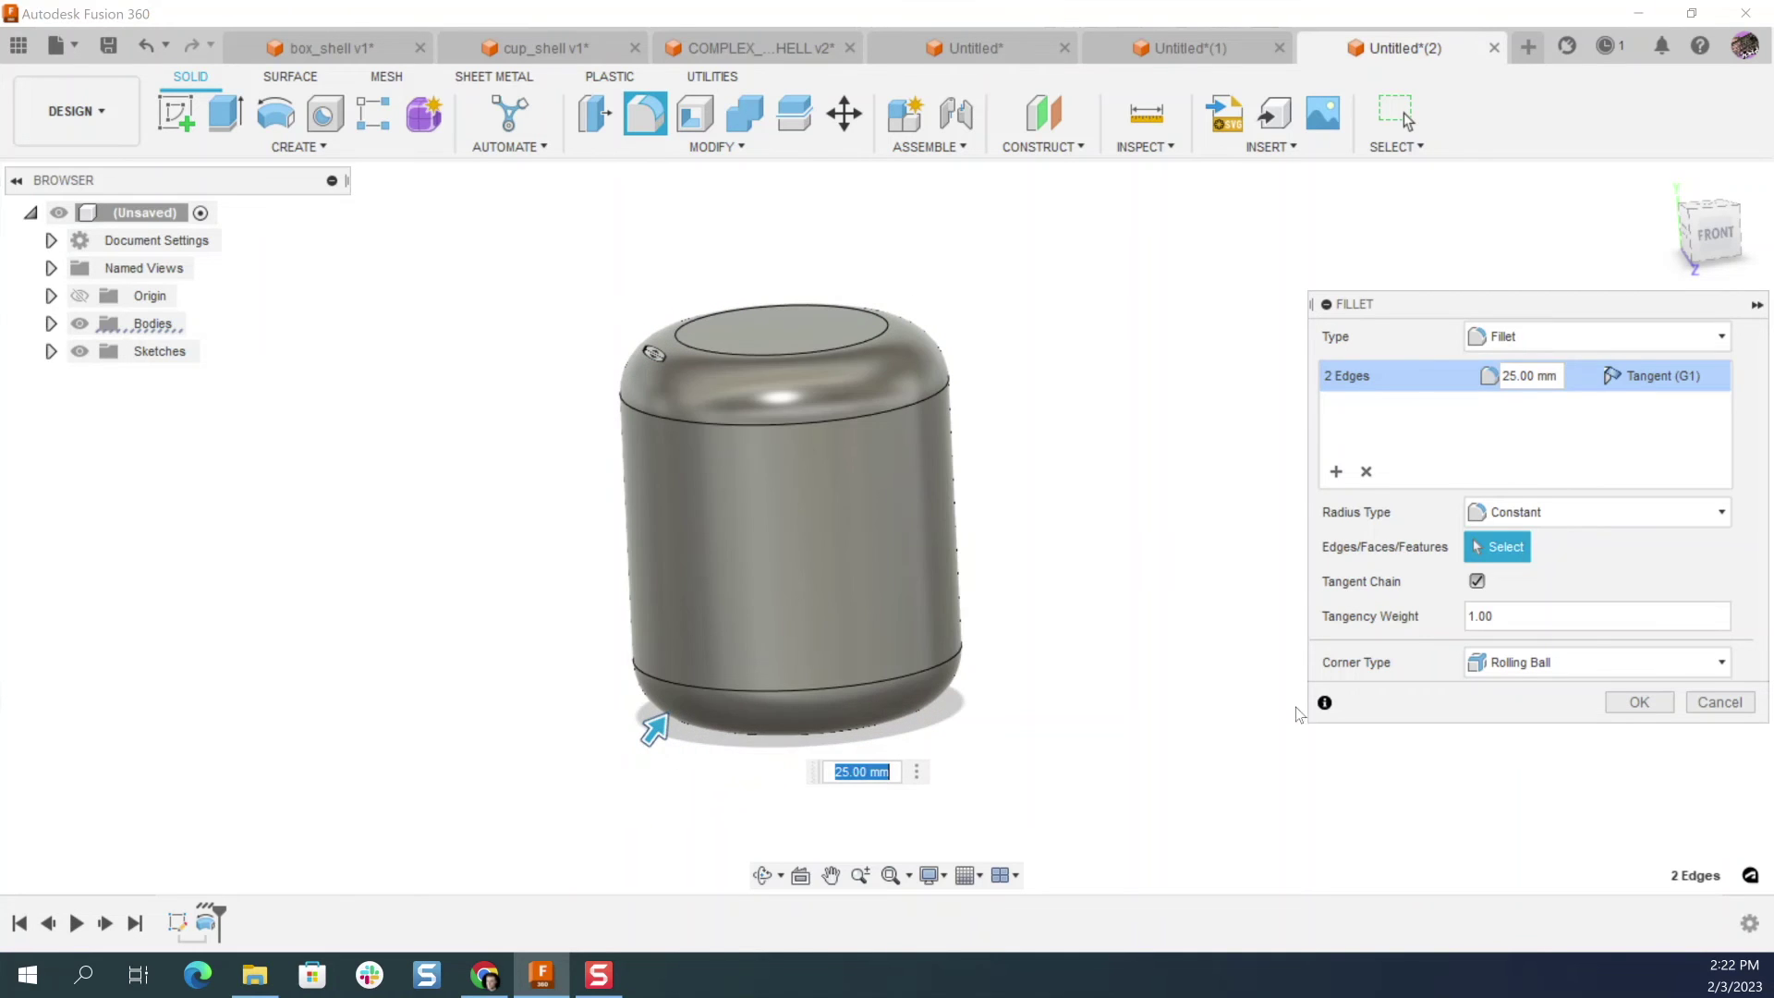
pyautogui.click(1639, 702)
# Step: Extrude the body's flat circular top face 6 mm upwards, joined to the body
pyautogui.keyDown('shift'); pyautogui.moveTo(1188, 606); pyautogui.dragTo(986, 515, button='middle'); pyautogui.keyUp('shift')
pyautogui.click(854, 349)
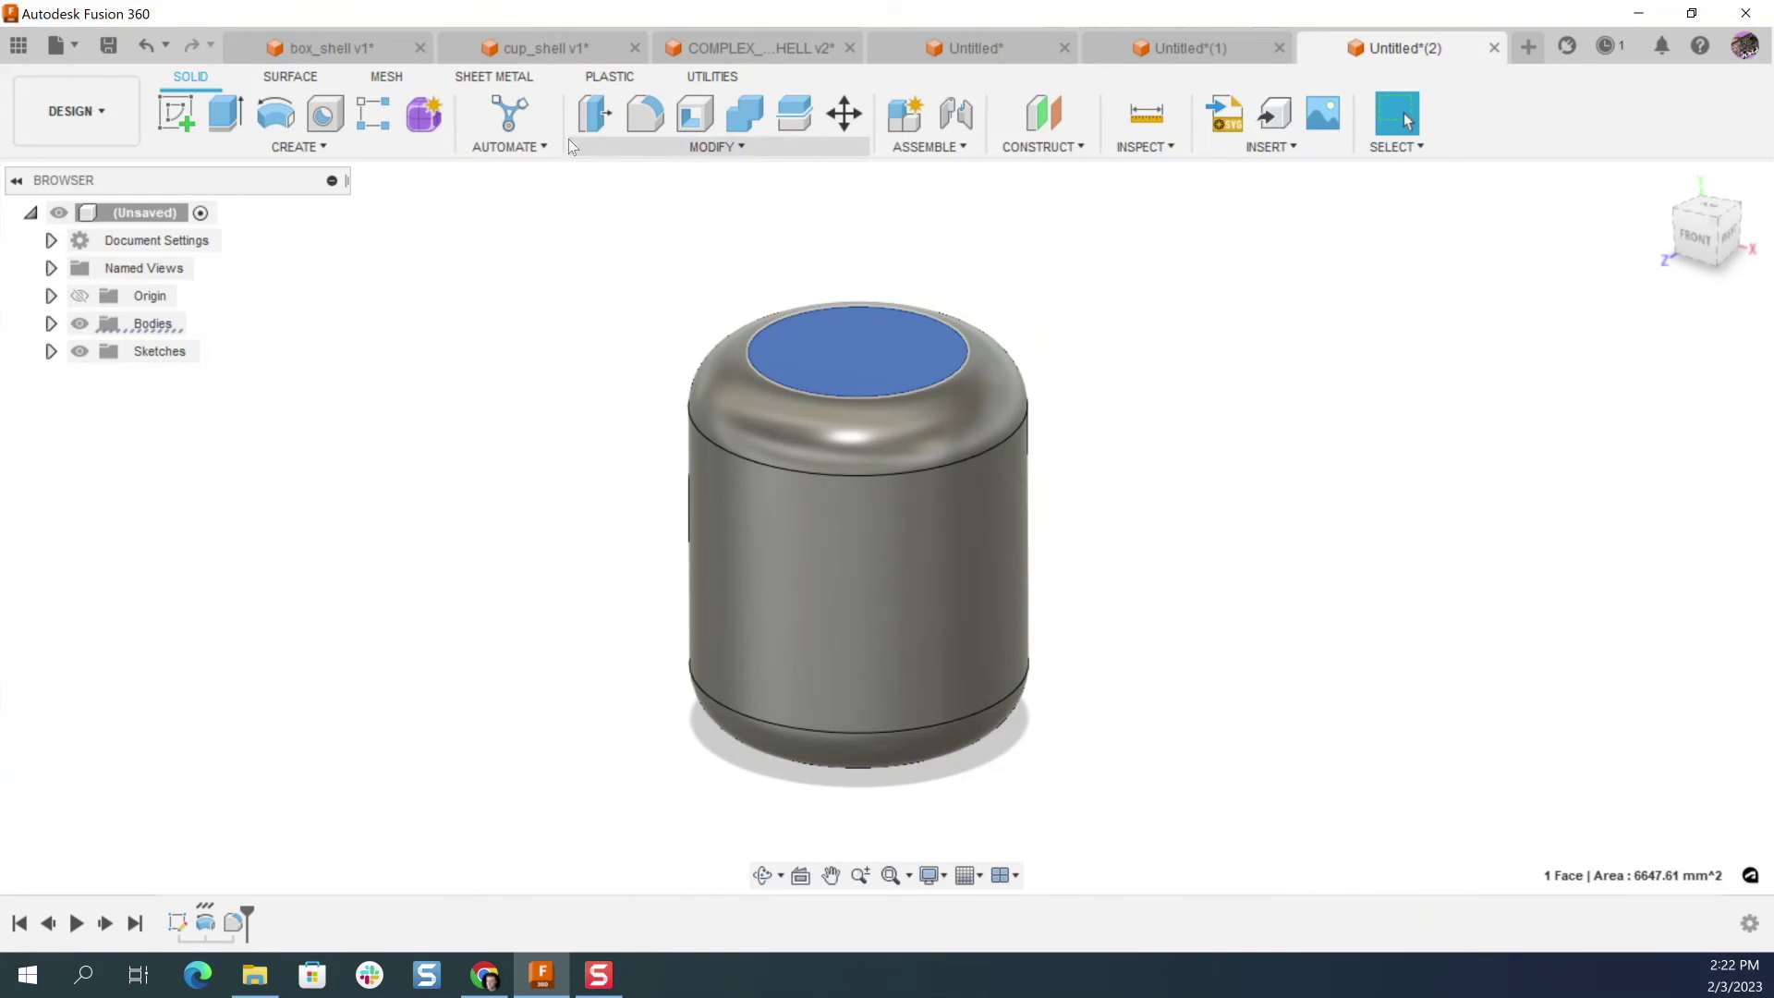
pyautogui.click(218, 110)
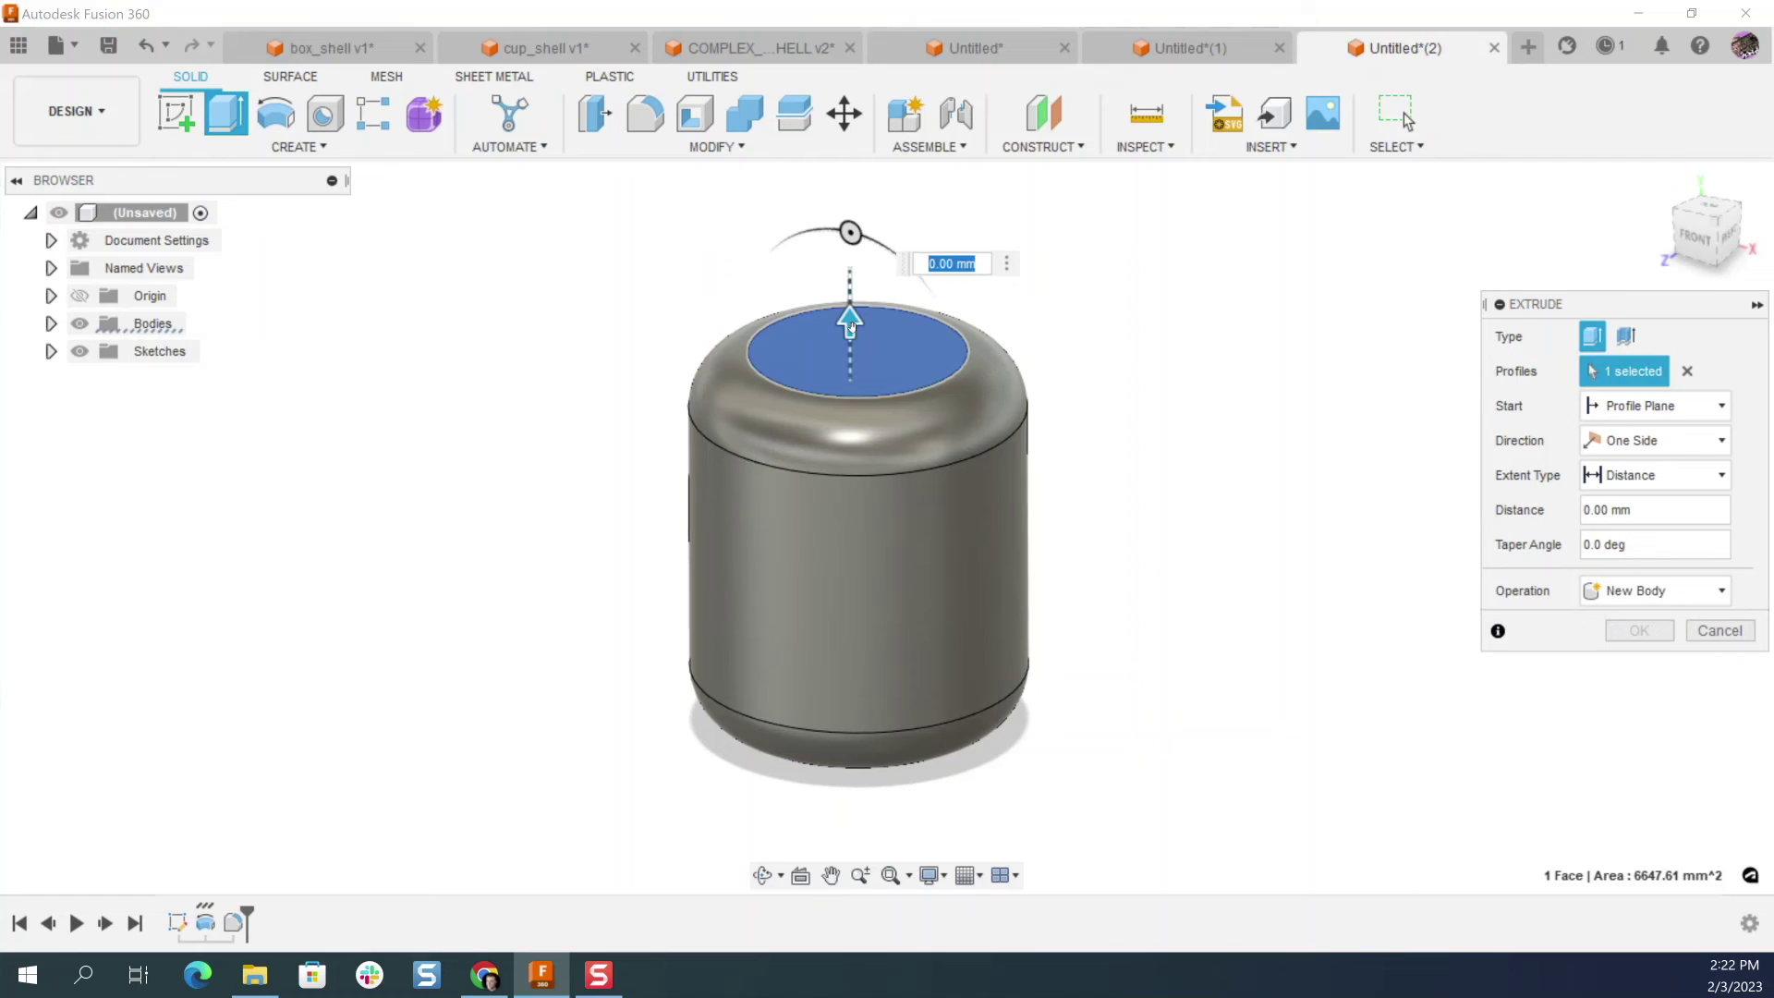
pyautogui.moveTo(851, 333); pyautogui.dragTo(852, 342)
pyautogui.scroll(2, 864, 372)
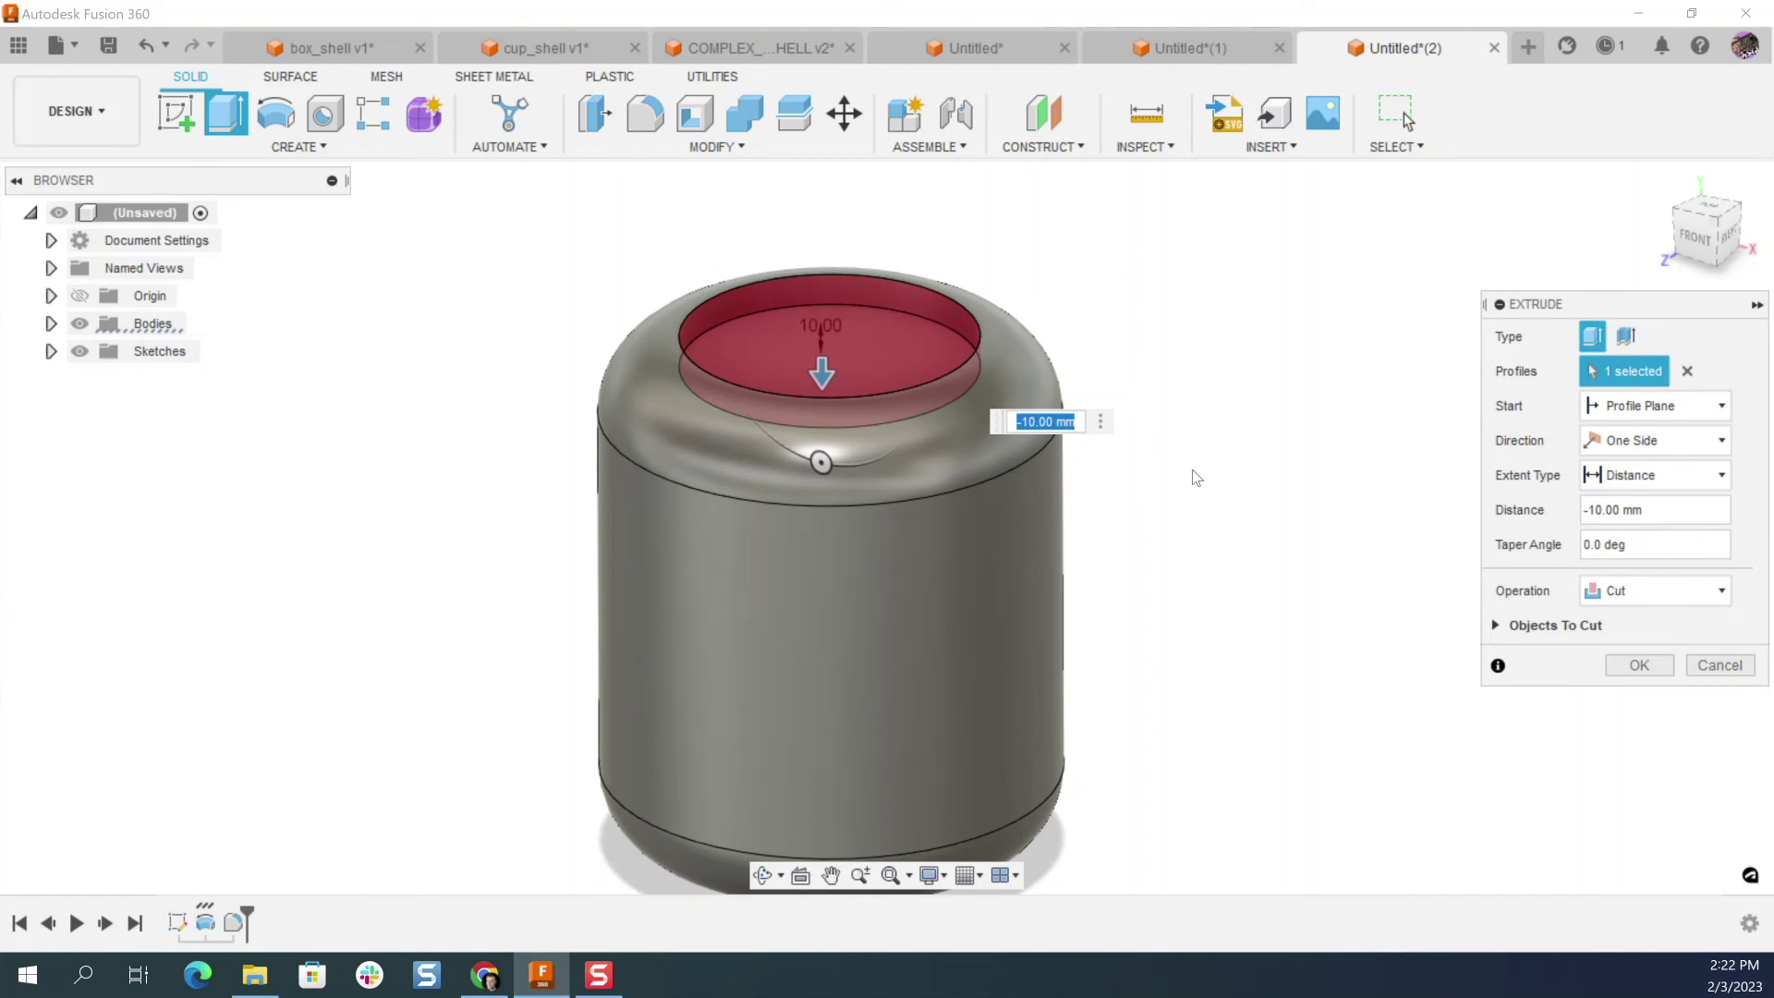
pyautogui.press('Return')
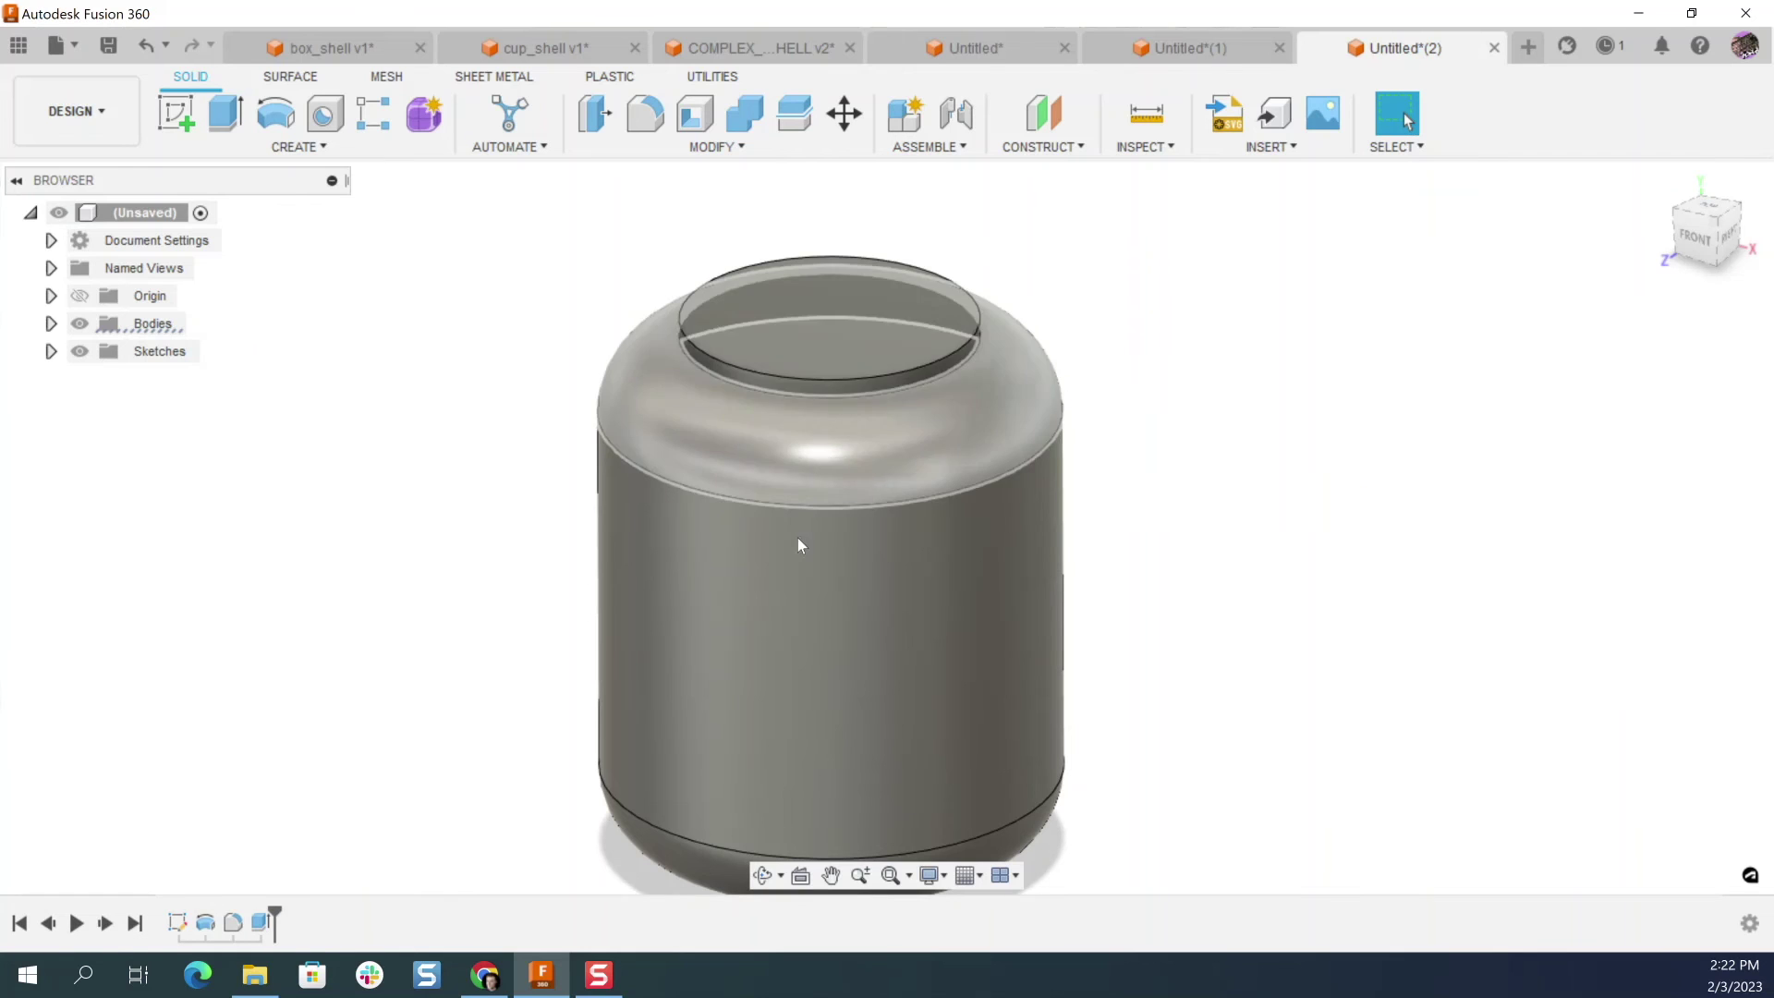
# Step: Edit the top face's extrusion to a negative distance so that it points down into the body
pyautogui.rightClick(261, 922)
pyautogui.click(360, 715)
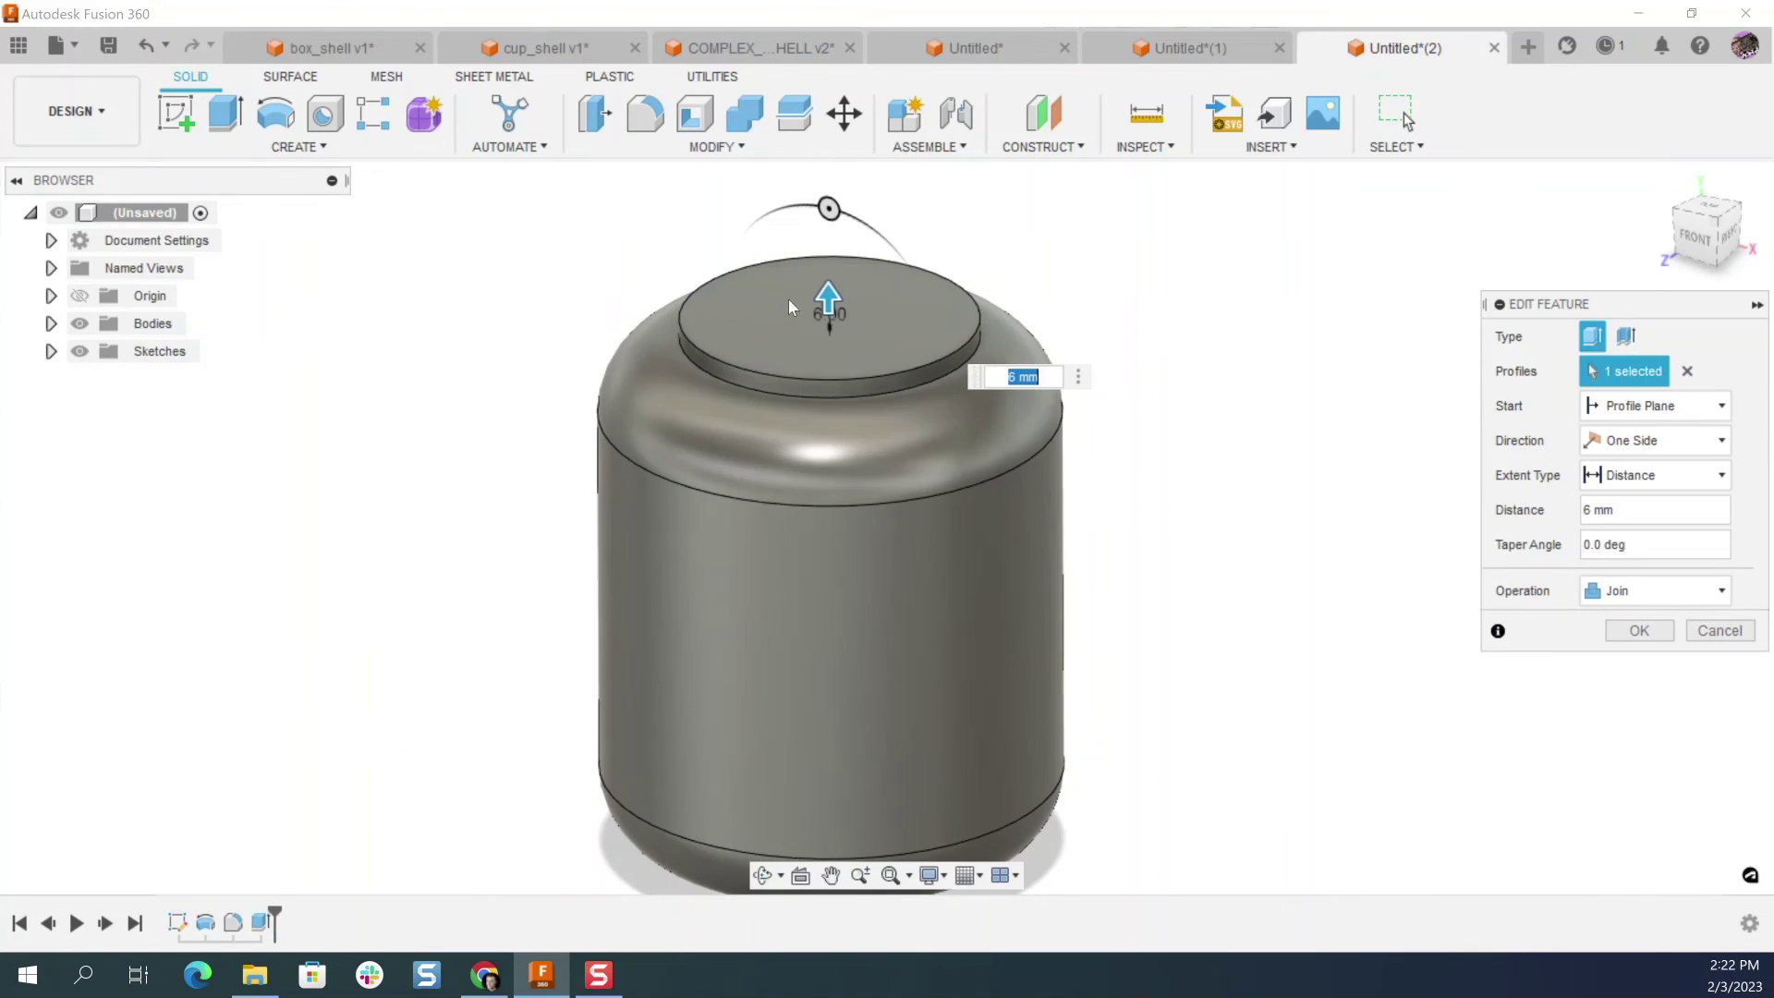
pyautogui.press('BackSpace')
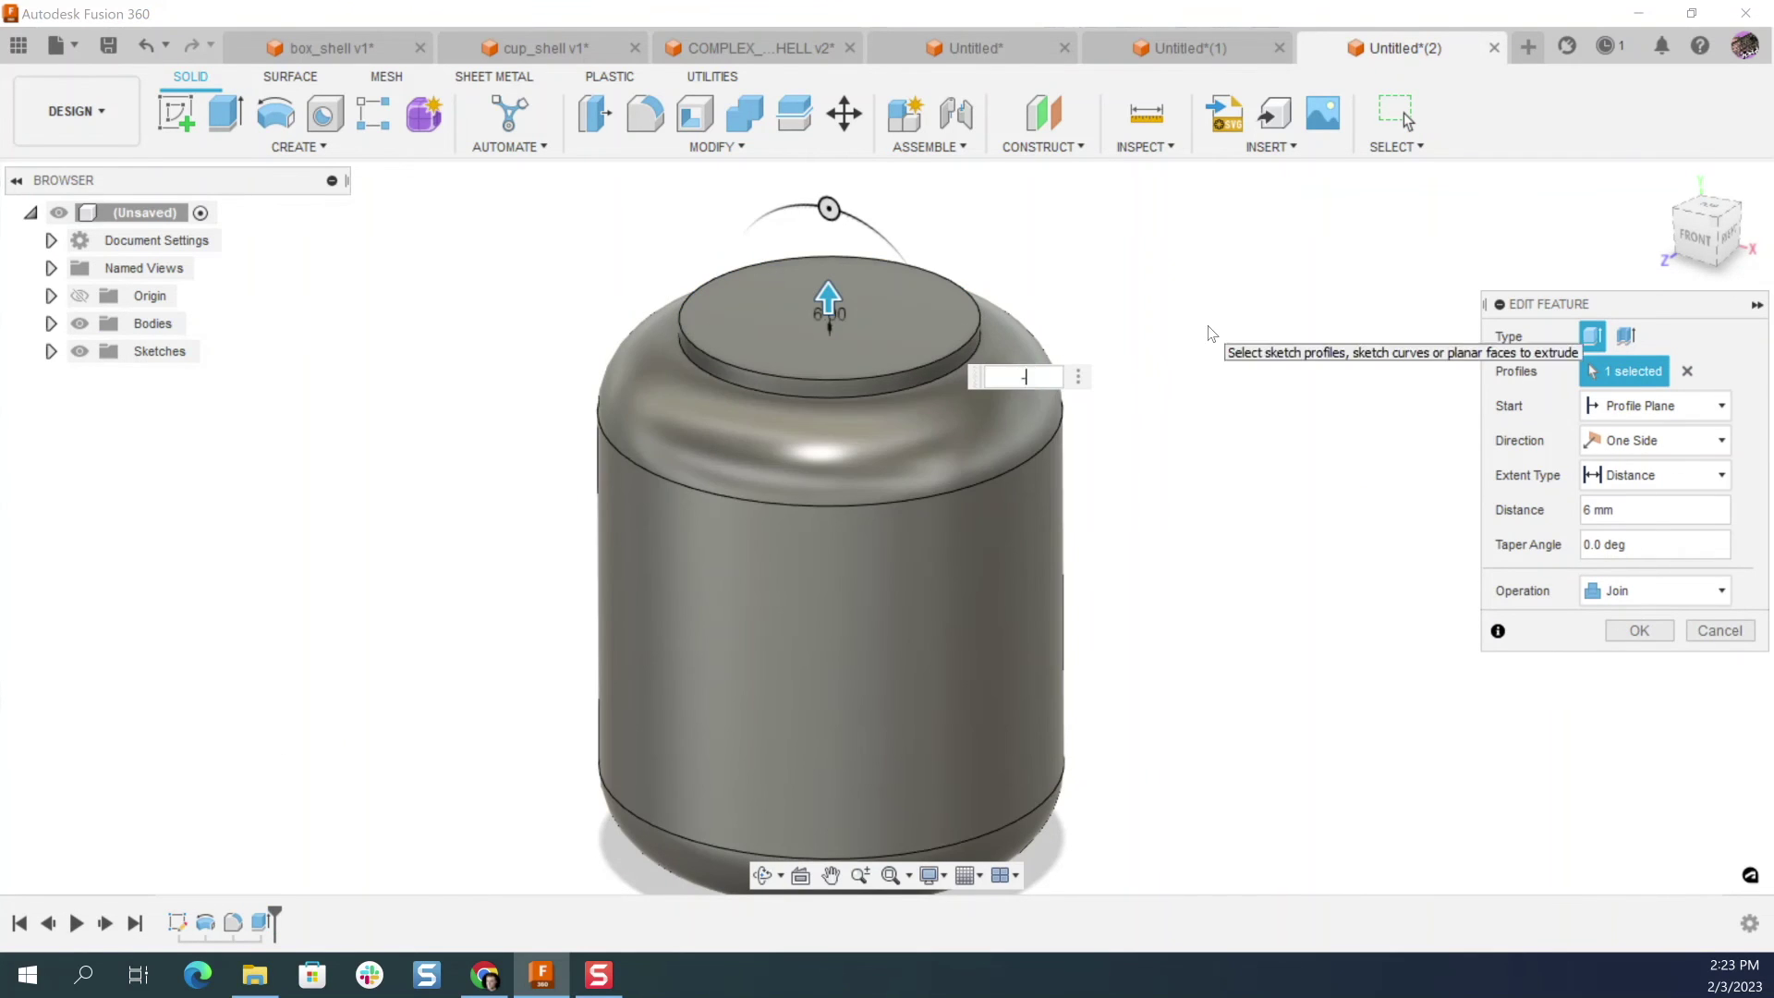
pyautogui.press('Return')
pyautogui.press('Return')
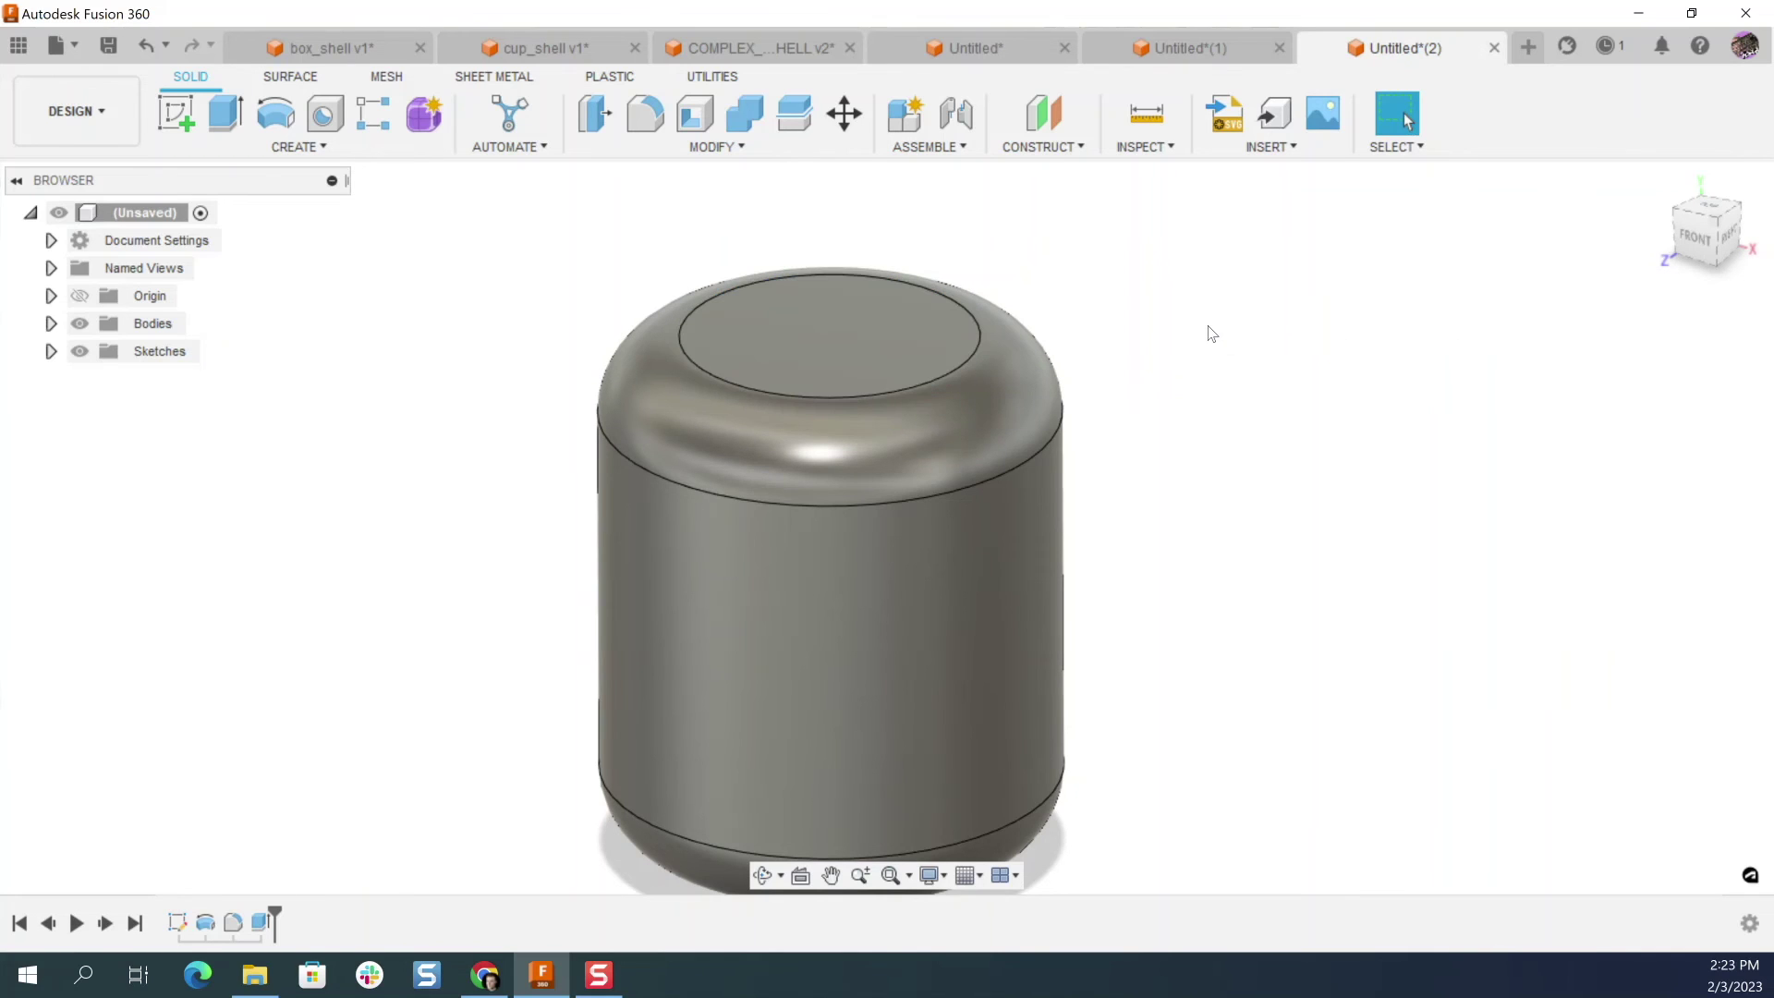
# Step: Change the top extrusion's operation to Cut to make a circular recess in the body
pyautogui.rightClick(261, 922)
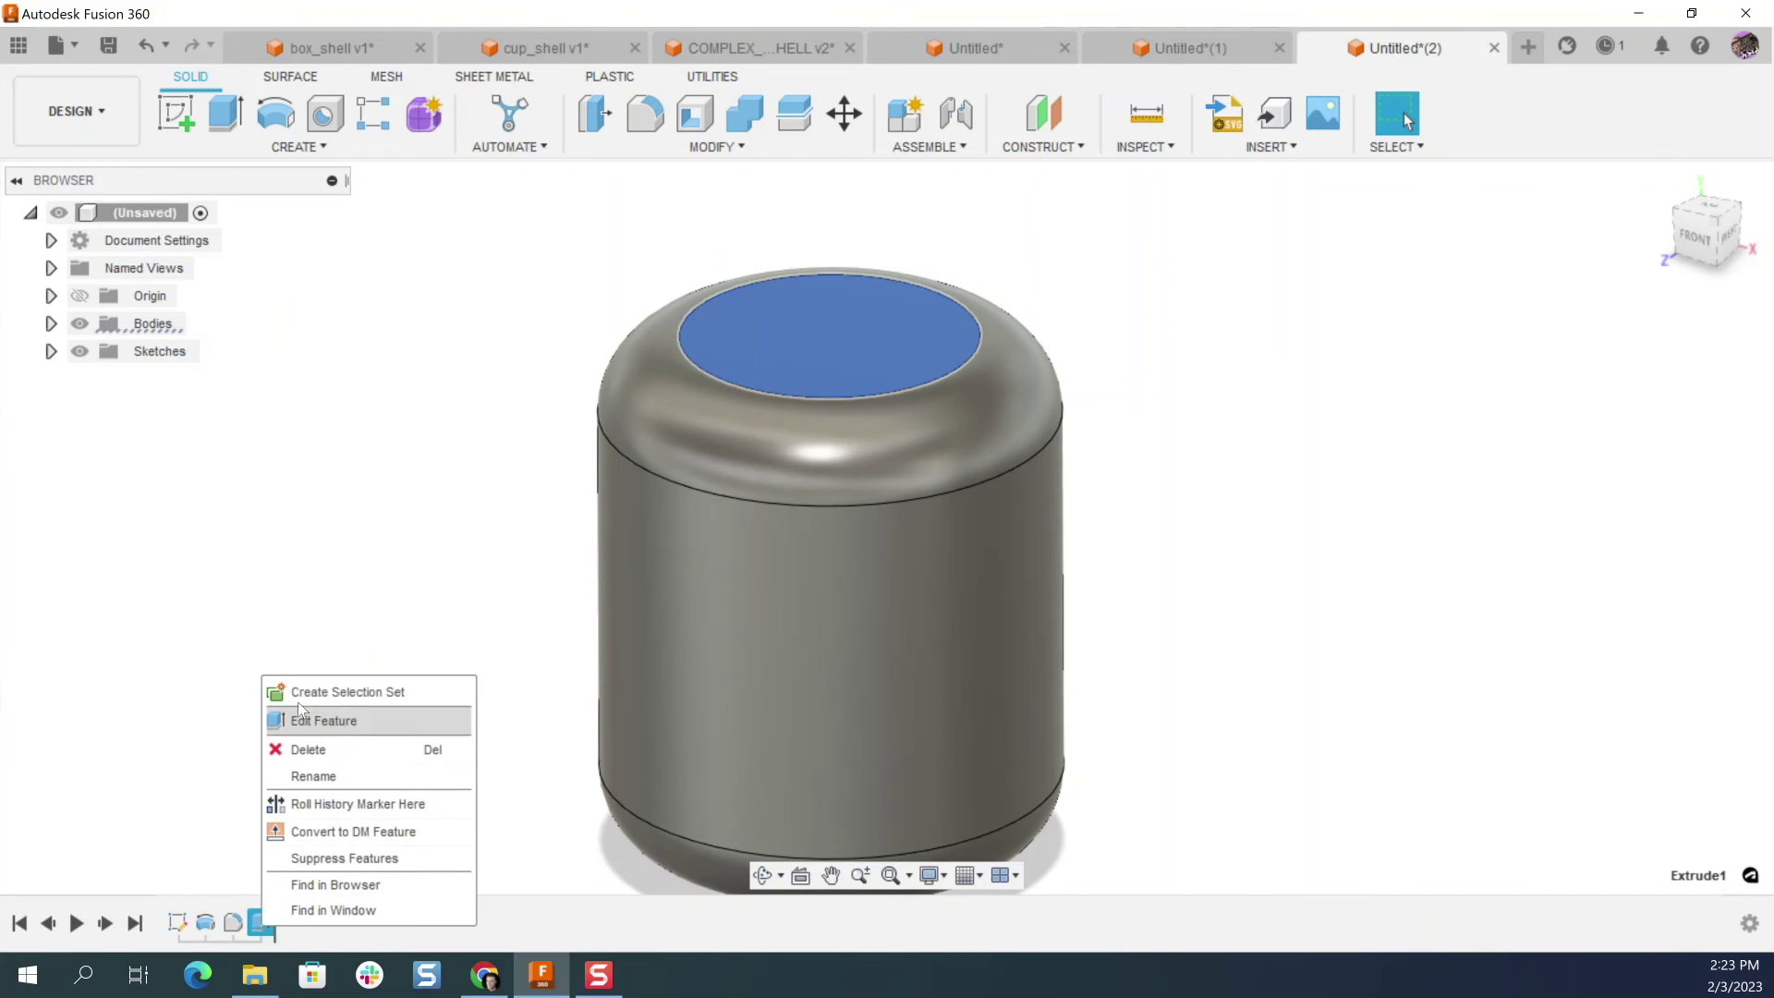
pyautogui.click(314, 716)
pyautogui.click(1649, 584)
pyautogui.click(1627, 641)
pyautogui.click(1638, 666)
# Step: Create a section analysis through the body using the origin's YZ plane as the cut plane
pyautogui.keyDown('shift'); pyautogui.moveTo(1308, 490); pyautogui.dragTo(1164, 400, button='middle'); pyautogui.keyUp('shift')
pyautogui.scroll(-3, 1164, 406)
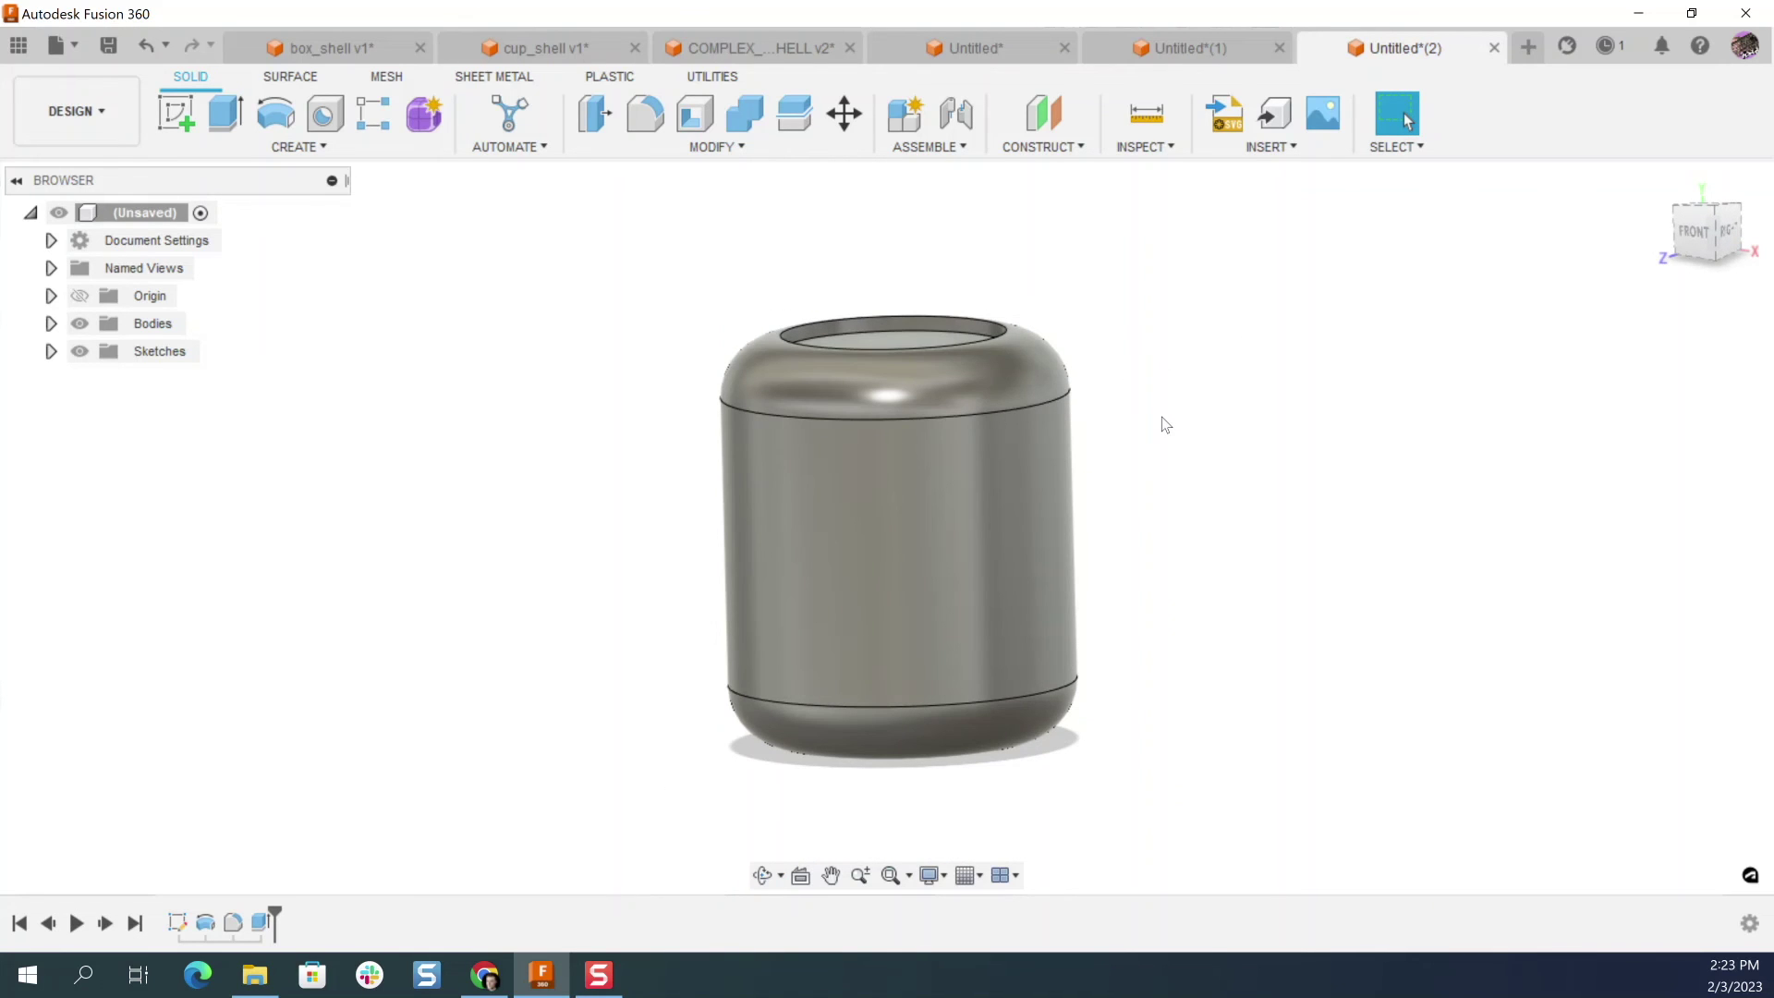
pyautogui.keyDown('shift'); pyautogui.moveTo(1166, 426); pyautogui.dragTo(1195, 507, button='middle'); pyautogui.keyUp('shift')
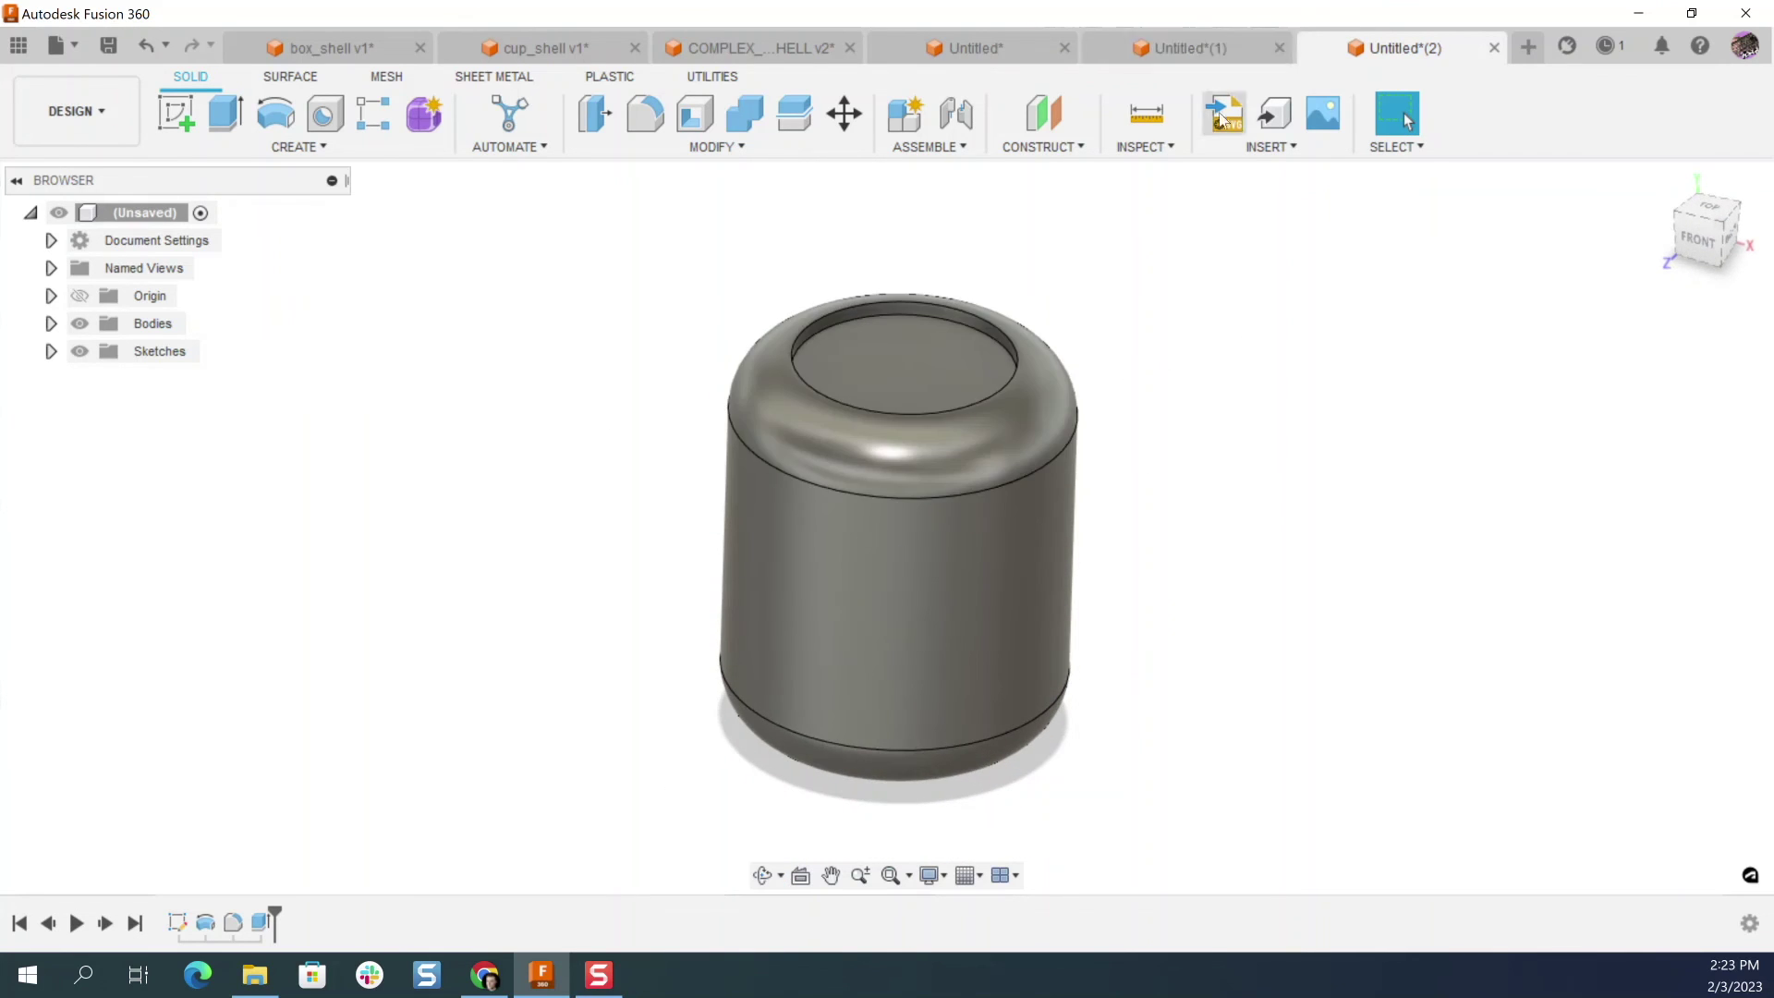
pyautogui.click(1167, 148)
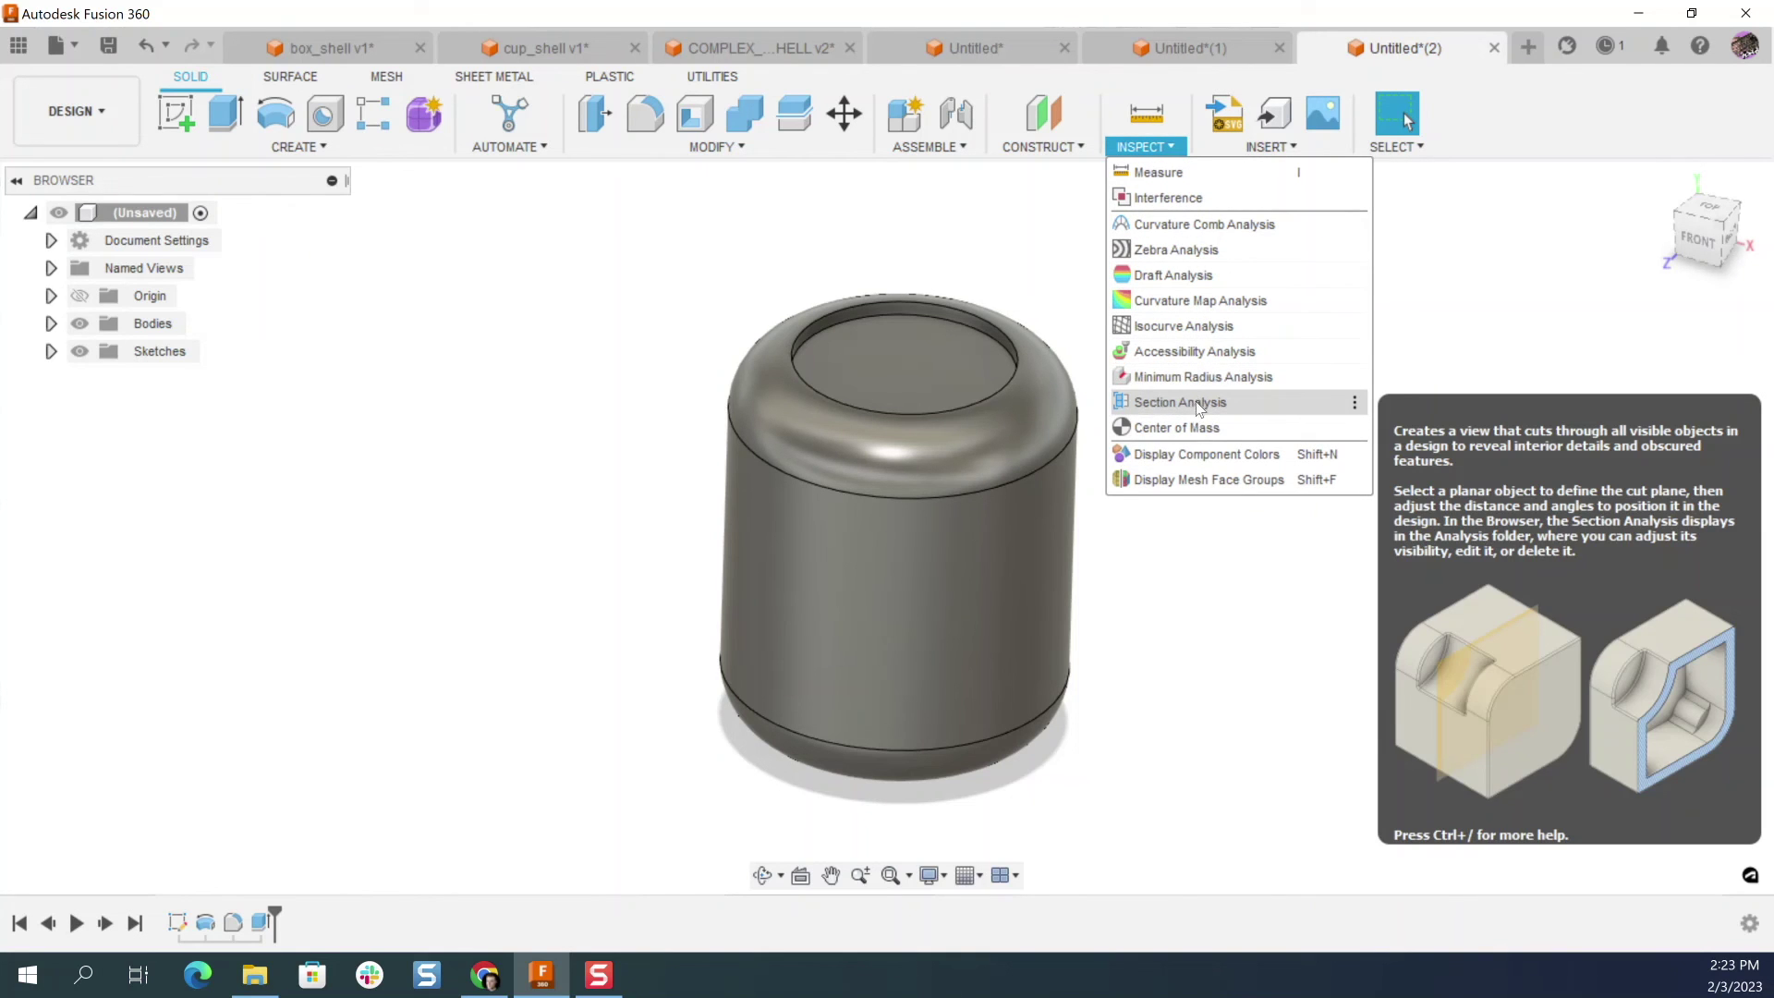
pyautogui.click(1198, 404)
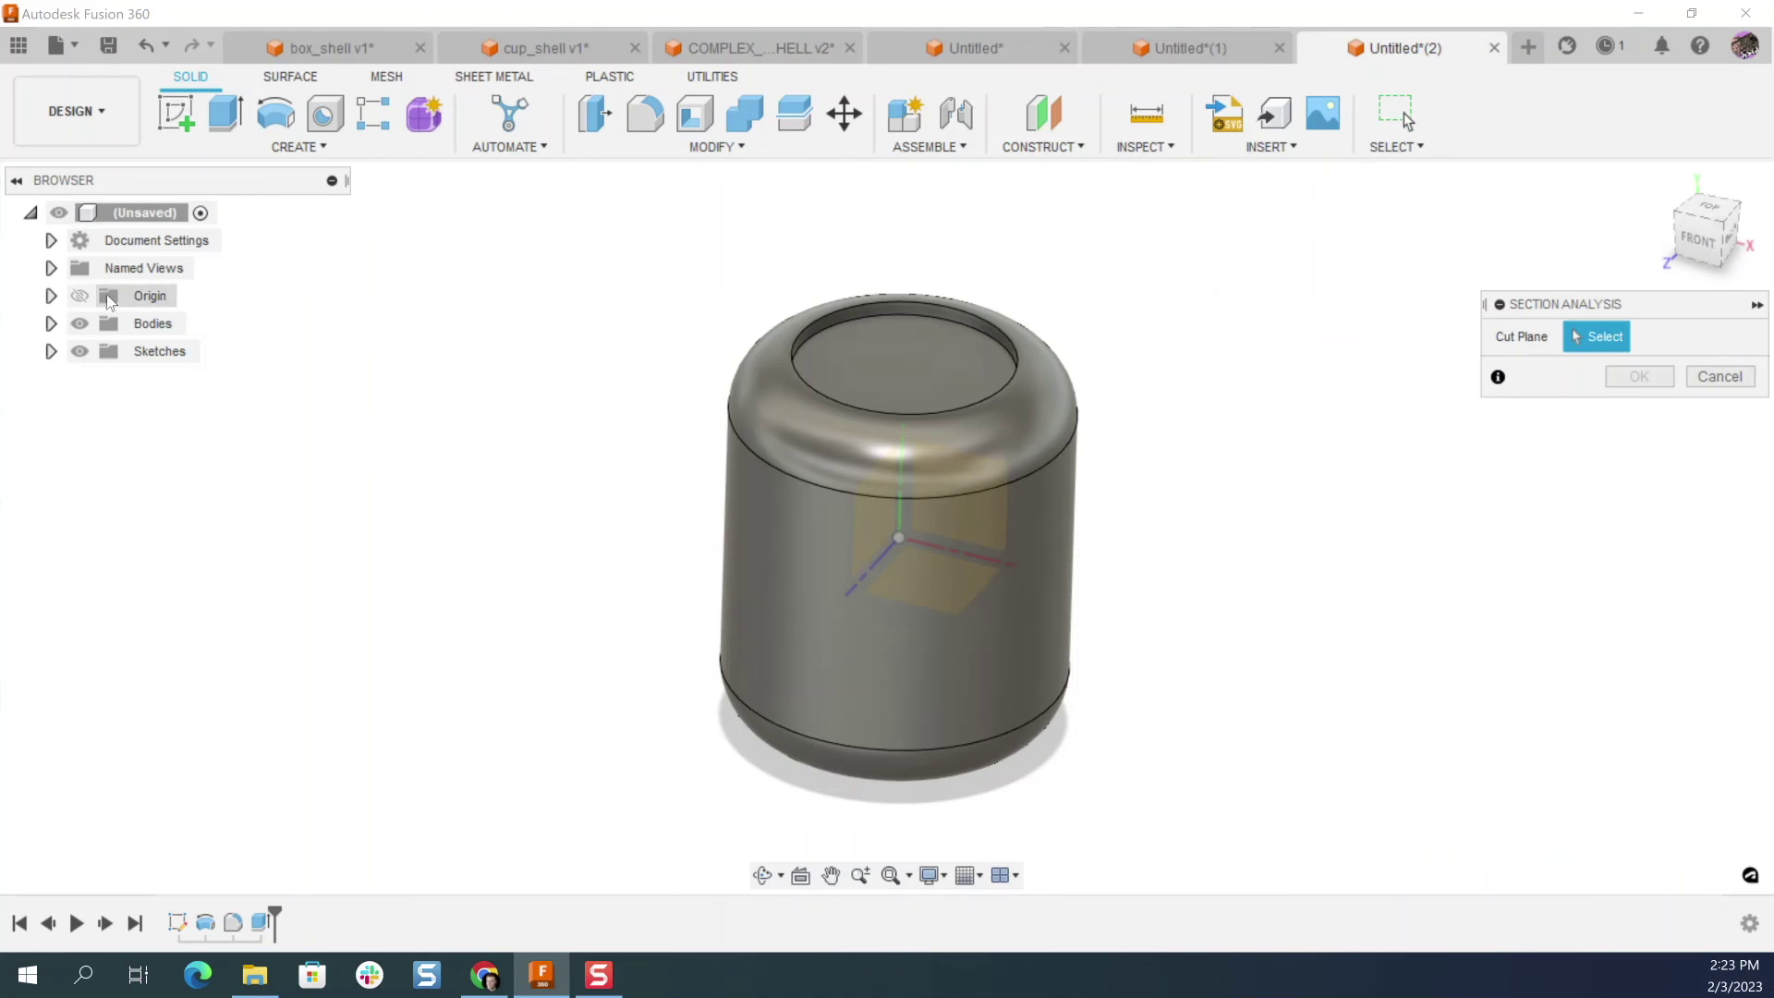
pyautogui.scroll(-5, 887, 547)
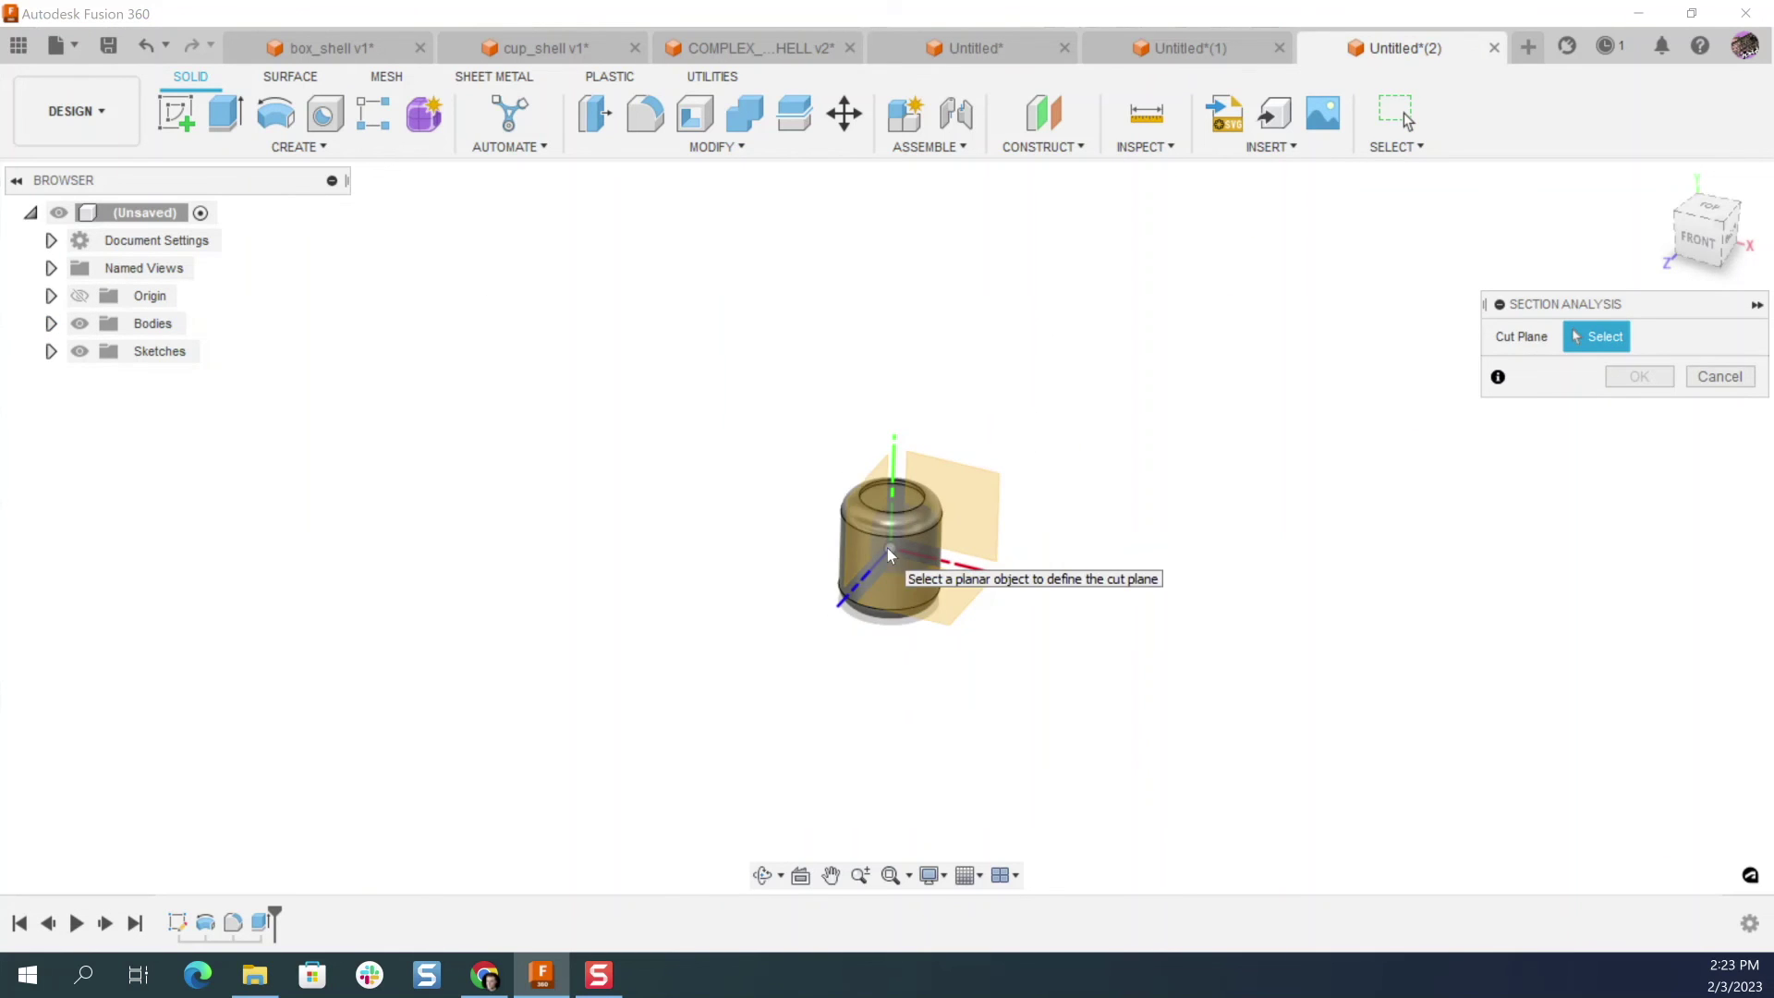
pyautogui.click(874, 481)
pyautogui.press('Return')
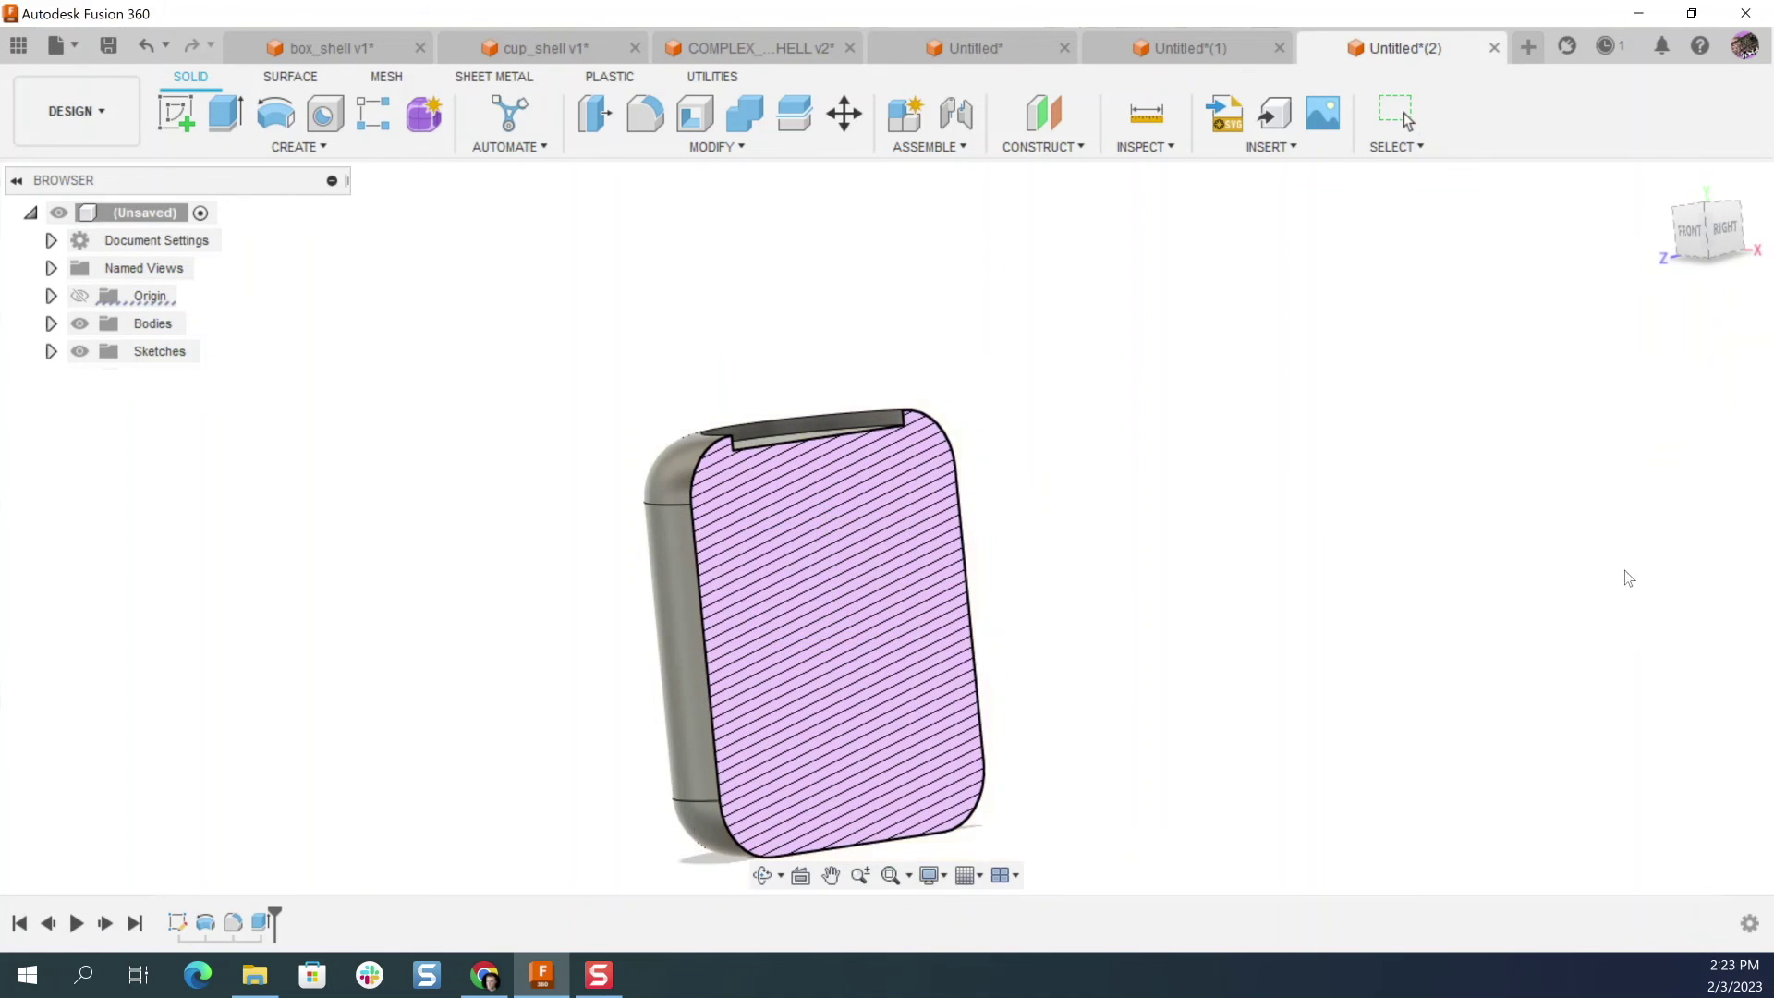
# Step: Shell the whole body with an inside thickness of 2 mm, leaving no face open
pyautogui.keyDown('shift'); pyautogui.moveTo(1223, 474); pyautogui.dragTo(1176, 459, button='middle'); pyautogui.keyUp('shift')
pyautogui.moveTo(1099, 524)
pyautogui.keyDown('shift'); pyautogui.mouseDown(button='middle')
pyautogui.moveTo(1057, 514)
pyautogui.moveTo(1067, 549)
pyautogui.moveTo(1081, 526)
pyautogui.mouseUp(button='middle'); pyautogui.keyUp('shift')
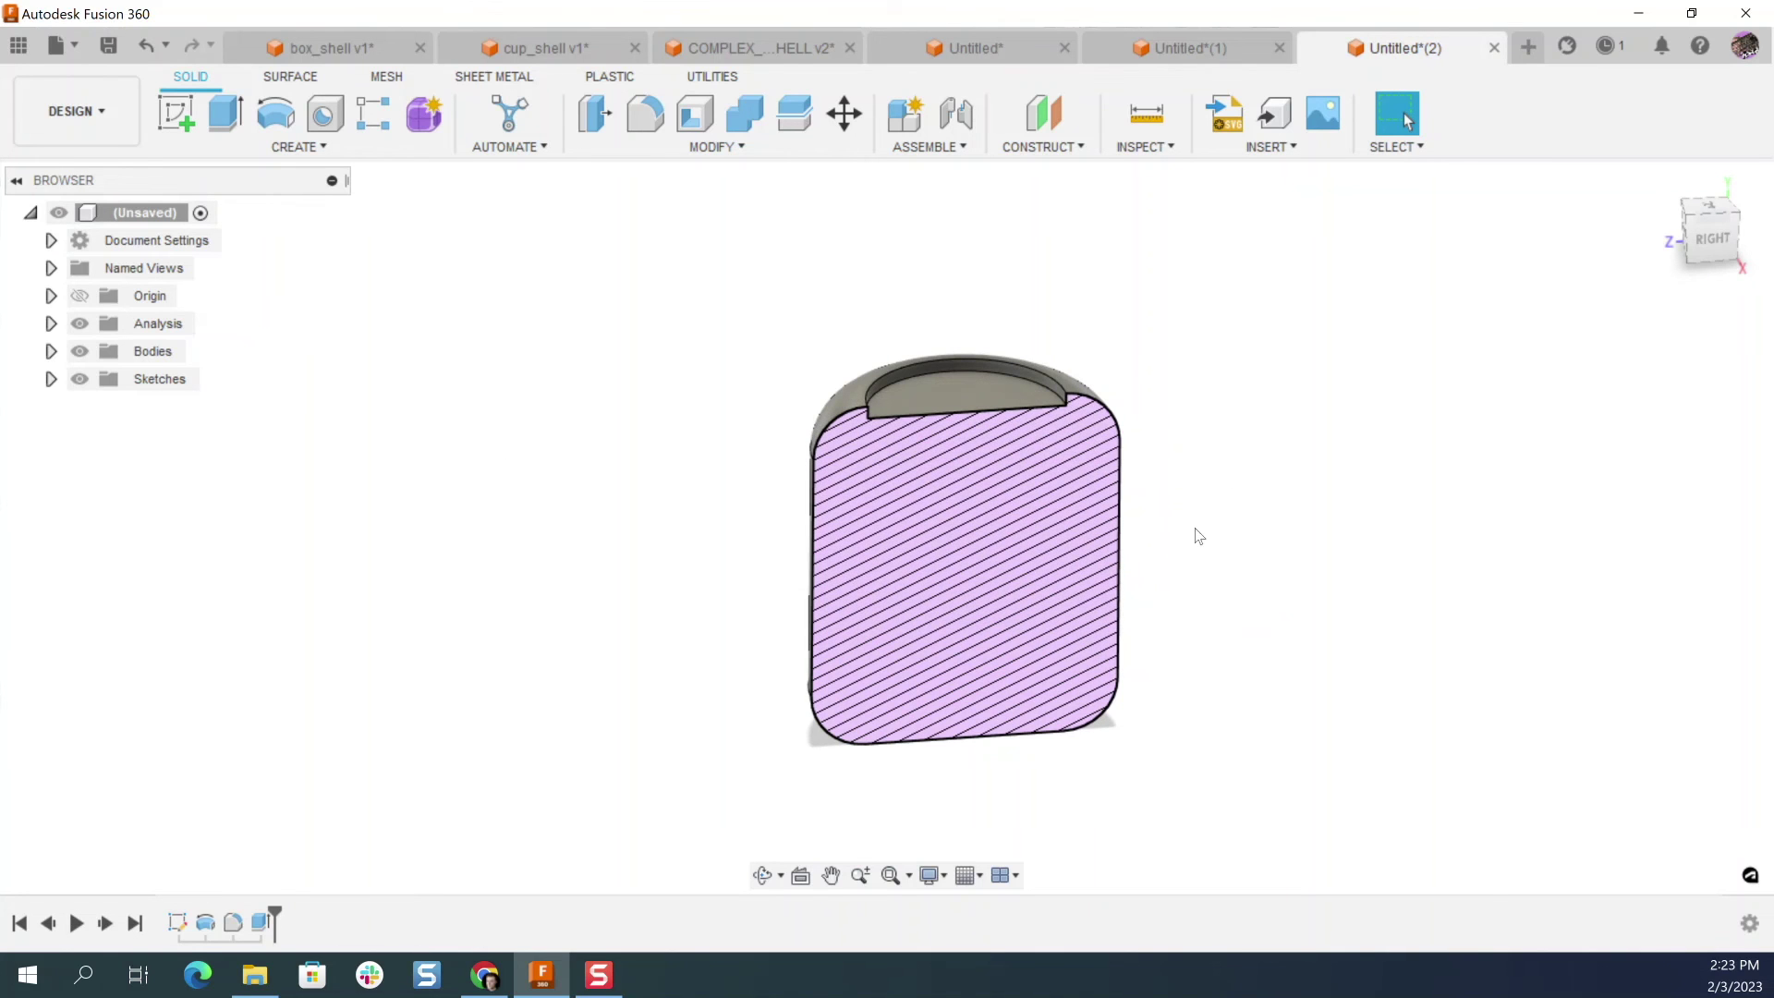
pyautogui.scroll(2, 876, 425)
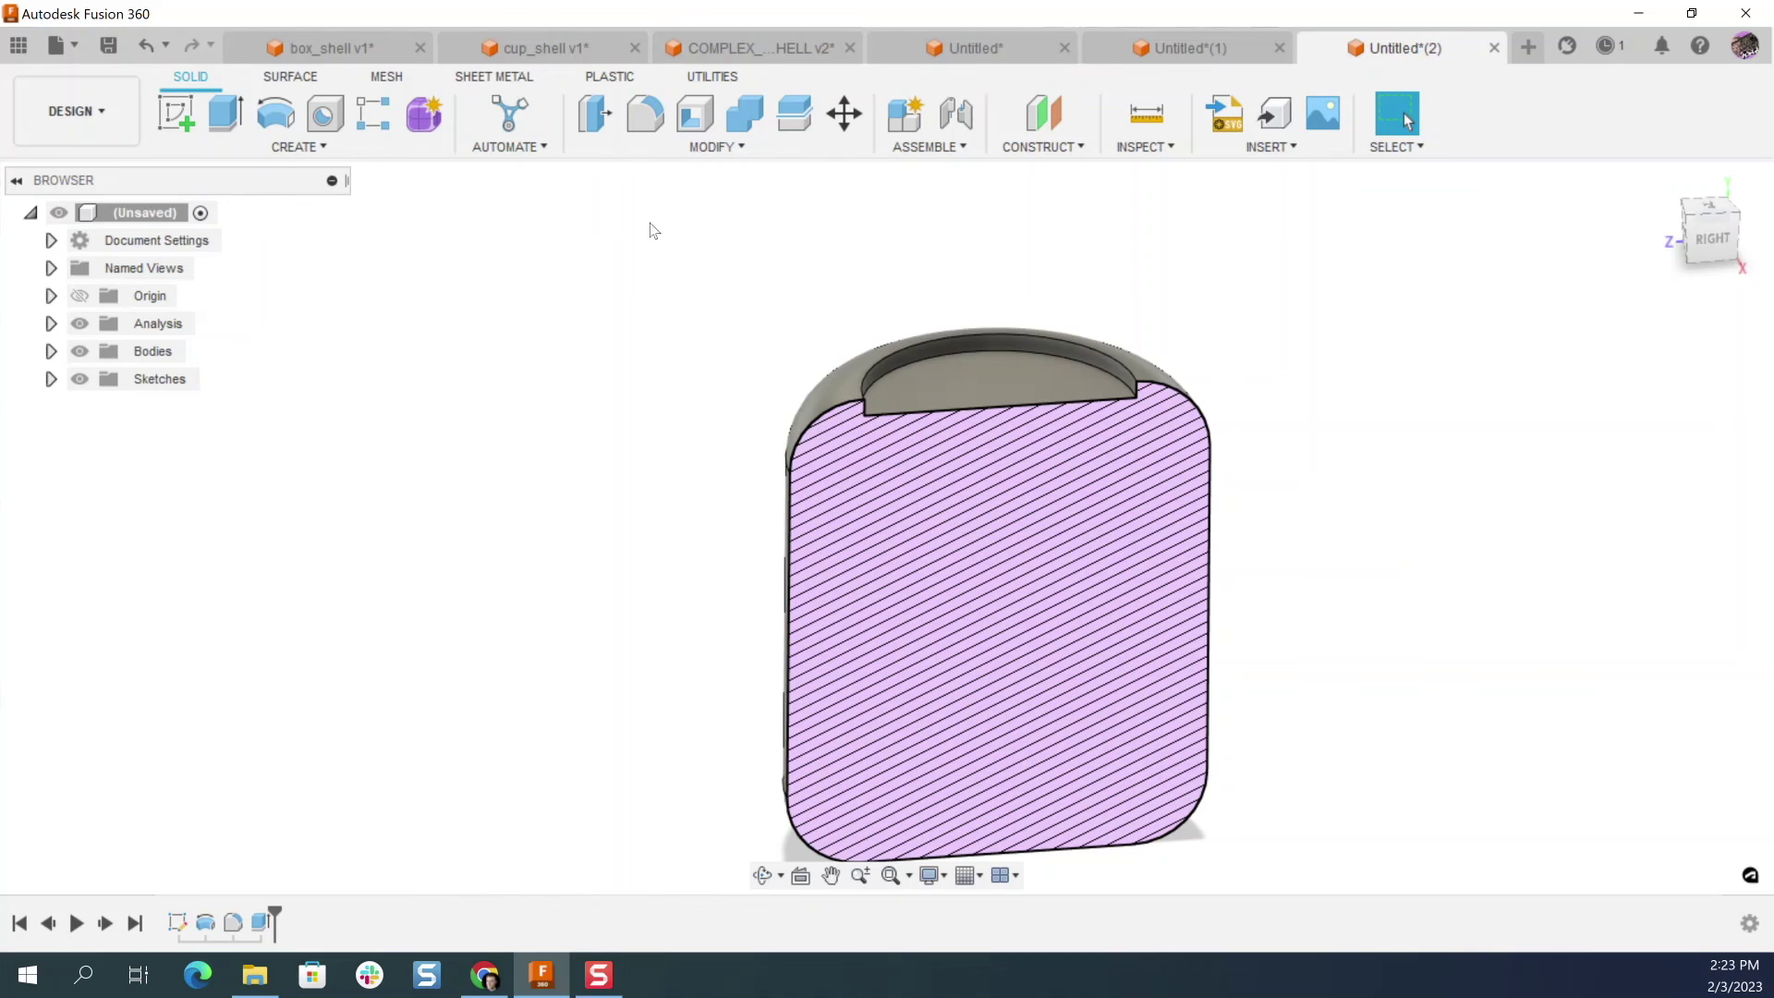
pyautogui.click(707, 109)
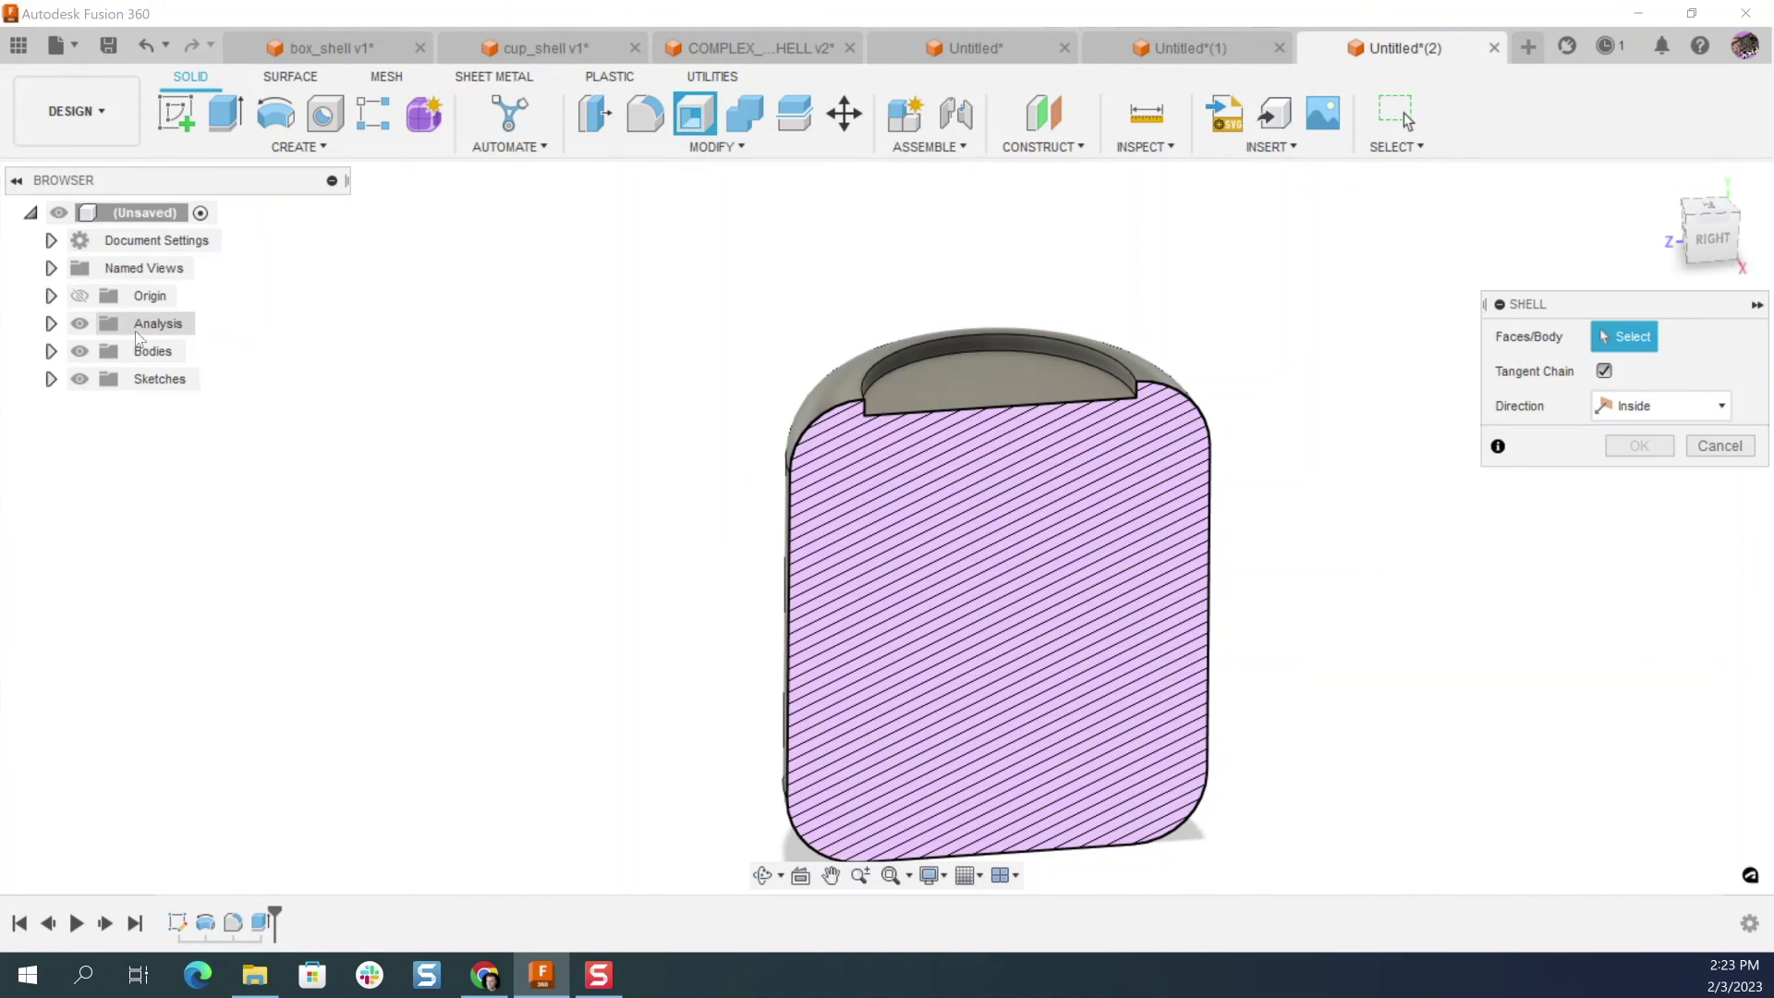
pyautogui.click(51, 351)
pyautogui.click(148, 380)
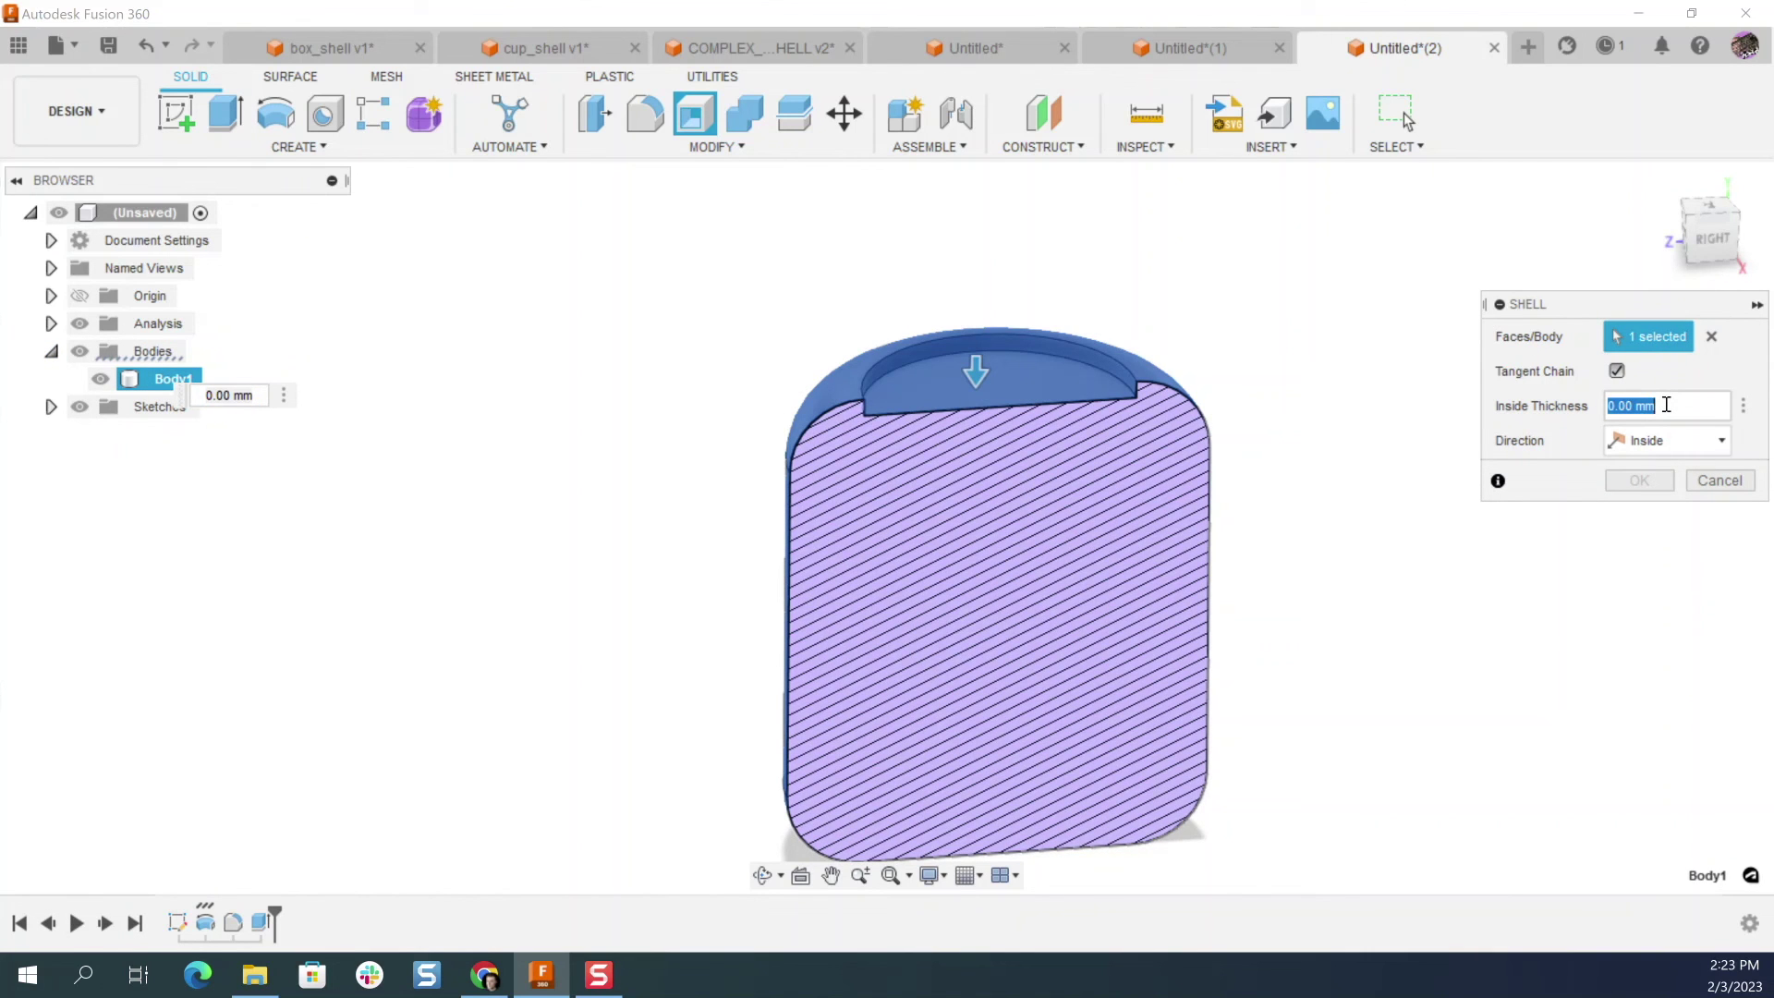
pyautogui.write('2')
pyautogui.press('Return')
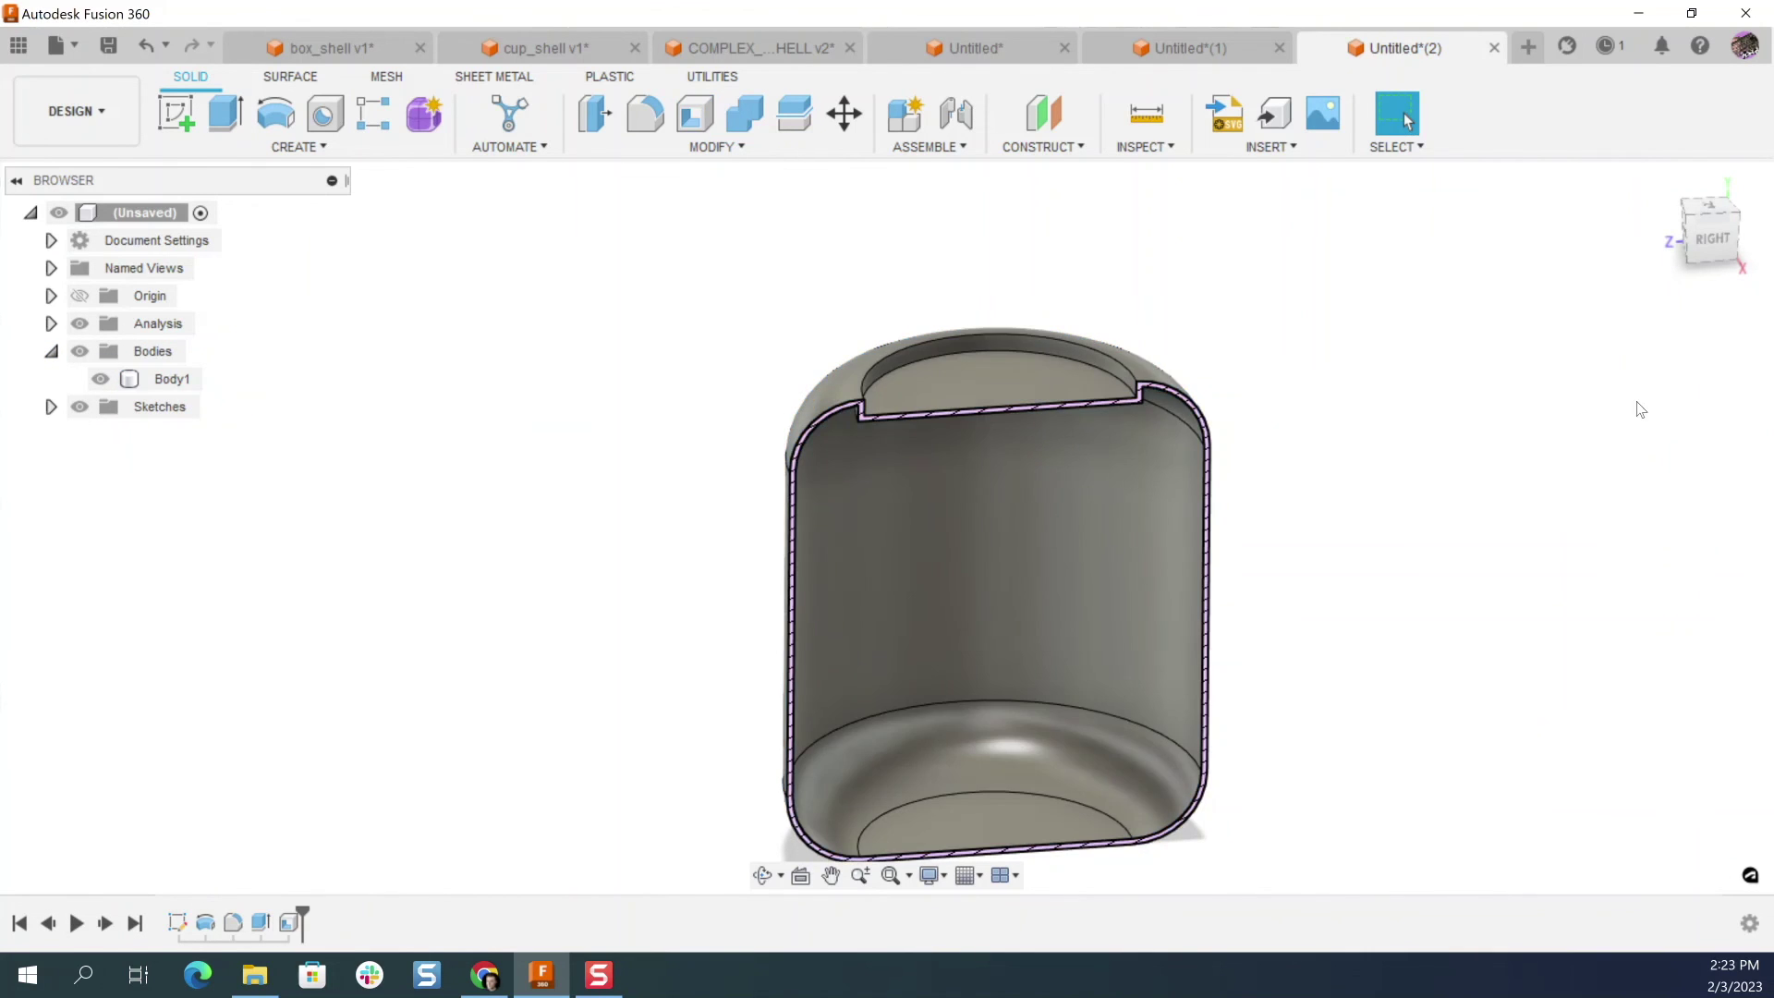
# Step: Try to insert the Dayton Audio TCP115 4 Inch Mid-Bass Woofer from the project folder into the unsaved design
pyautogui.click(1023, 432)
pyautogui.keyDown('shift'); pyautogui.moveTo(1023, 432); pyautogui.dragTo(1167, 311, button='middle'); pyautogui.keyUp('shift')
pyautogui.click(1167, 311)
pyautogui.click(18, 45)
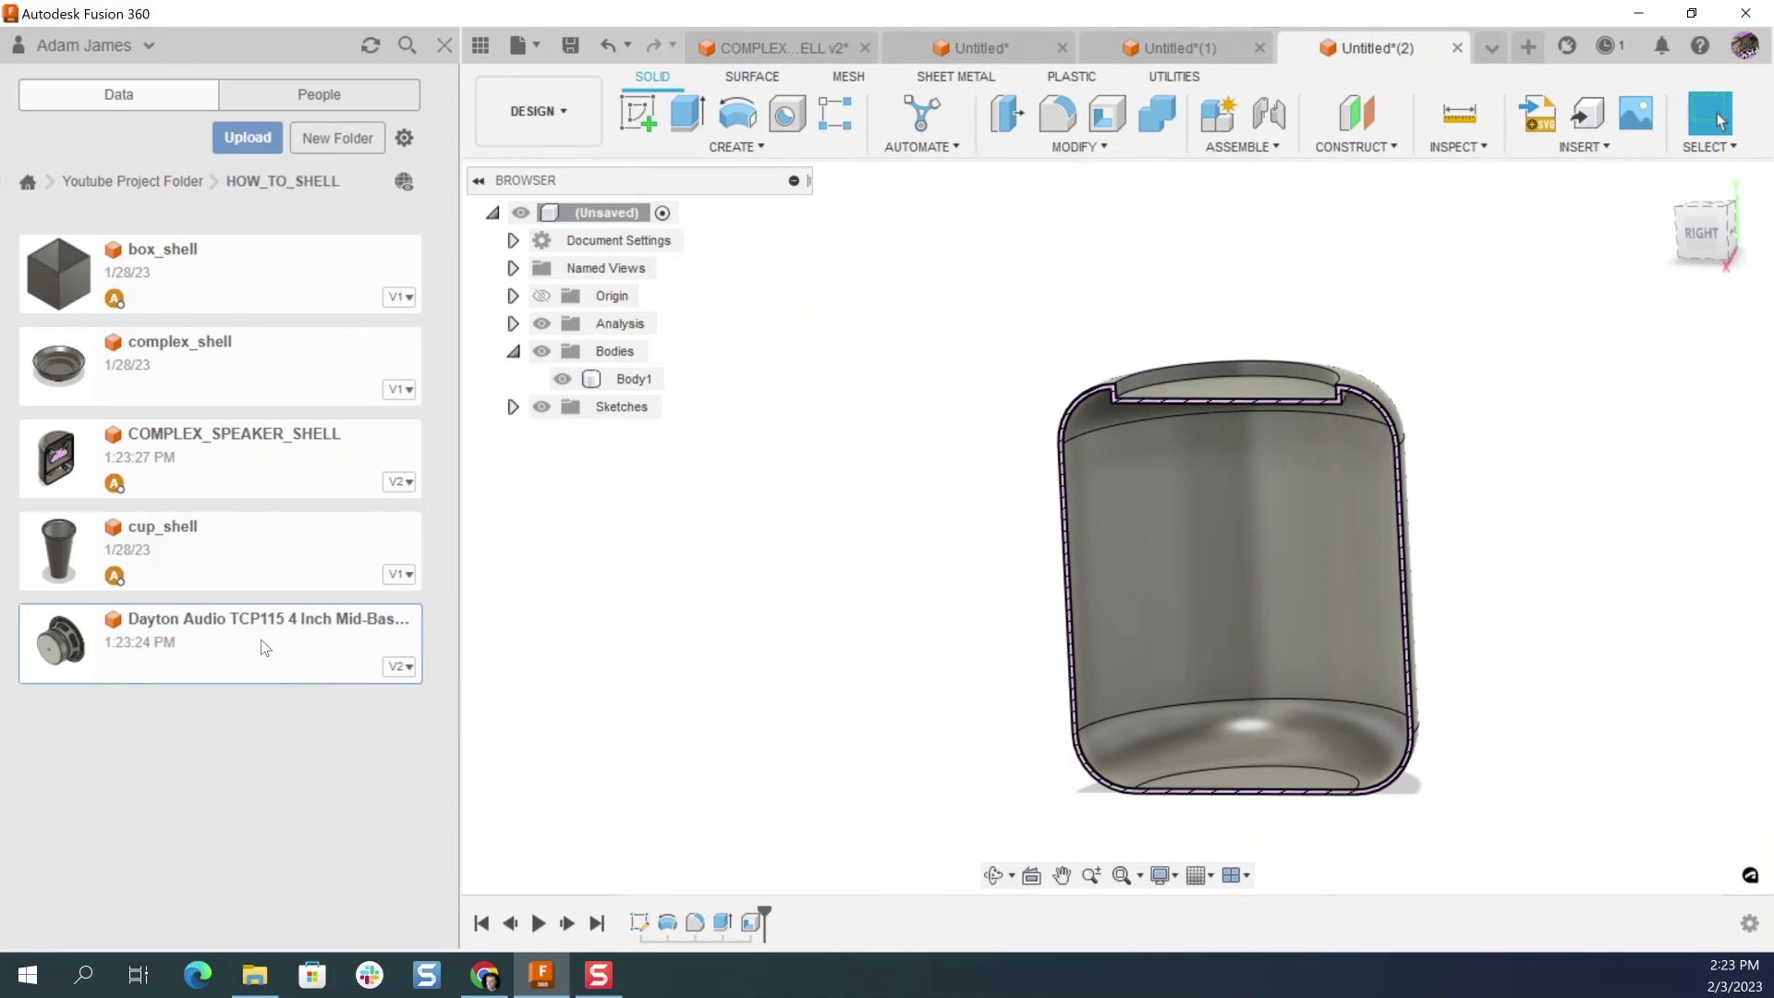
pyautogui.rightClick(262, 642)
pyautogui.click(367, 680)
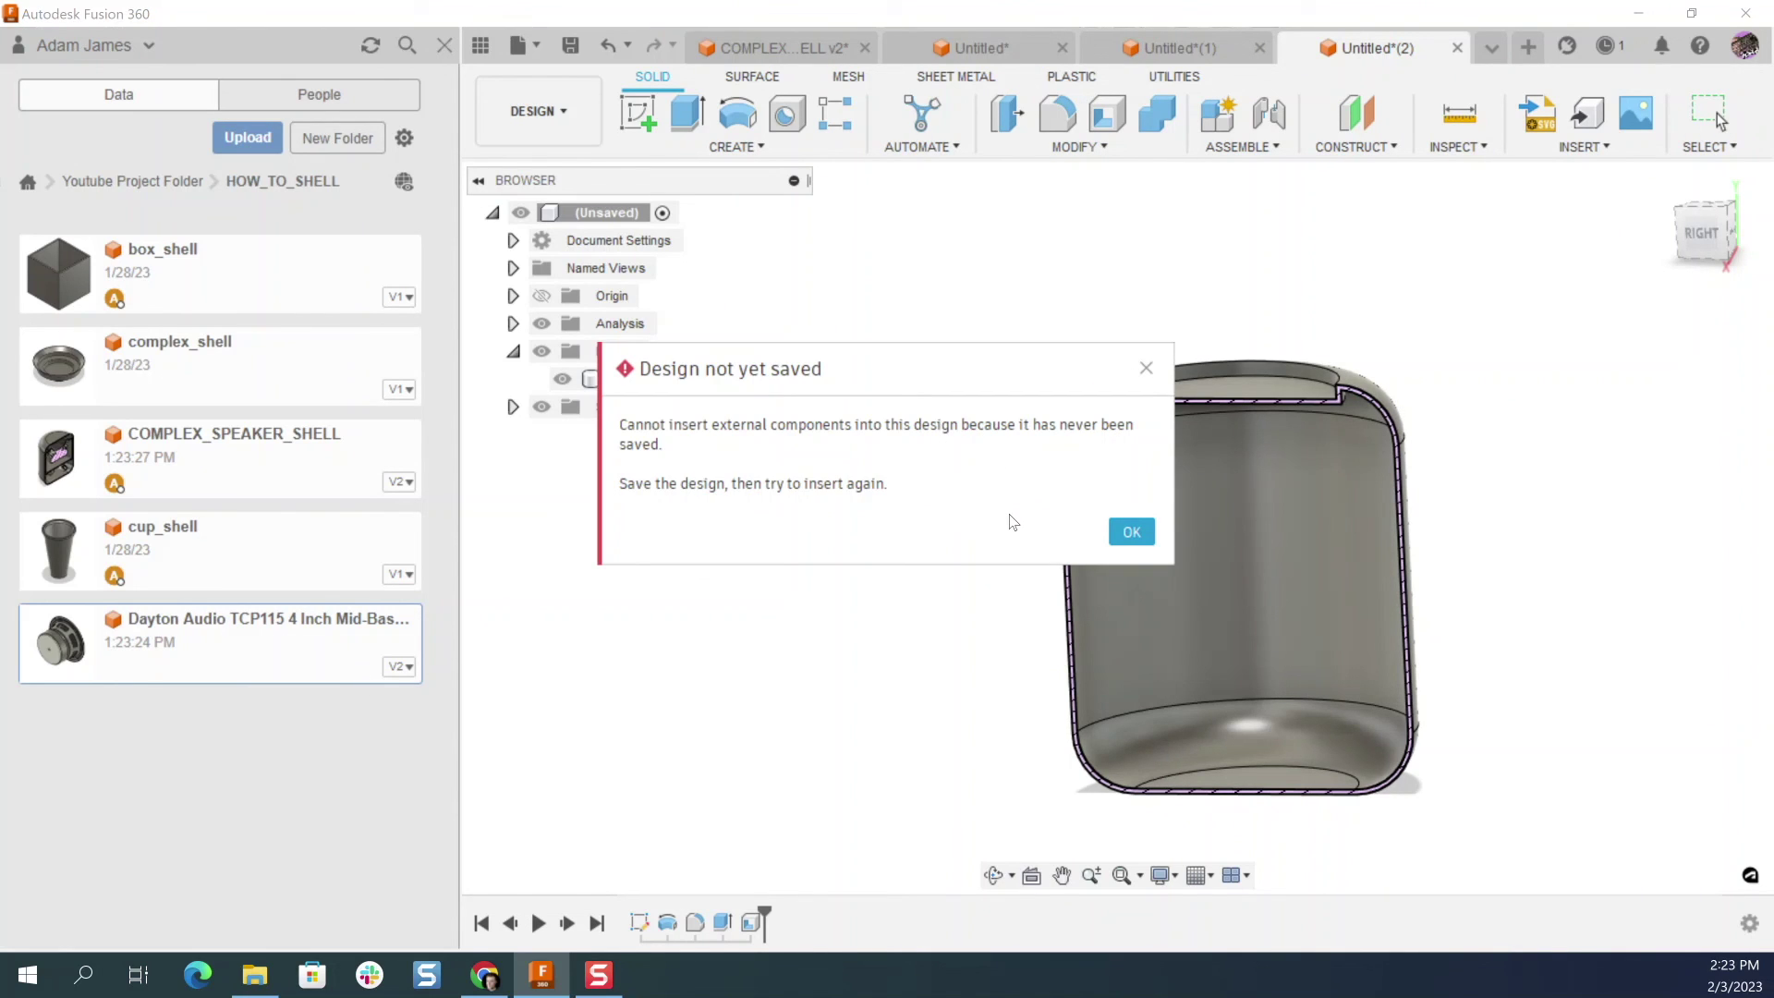
pyautogui.click(1133, 533)
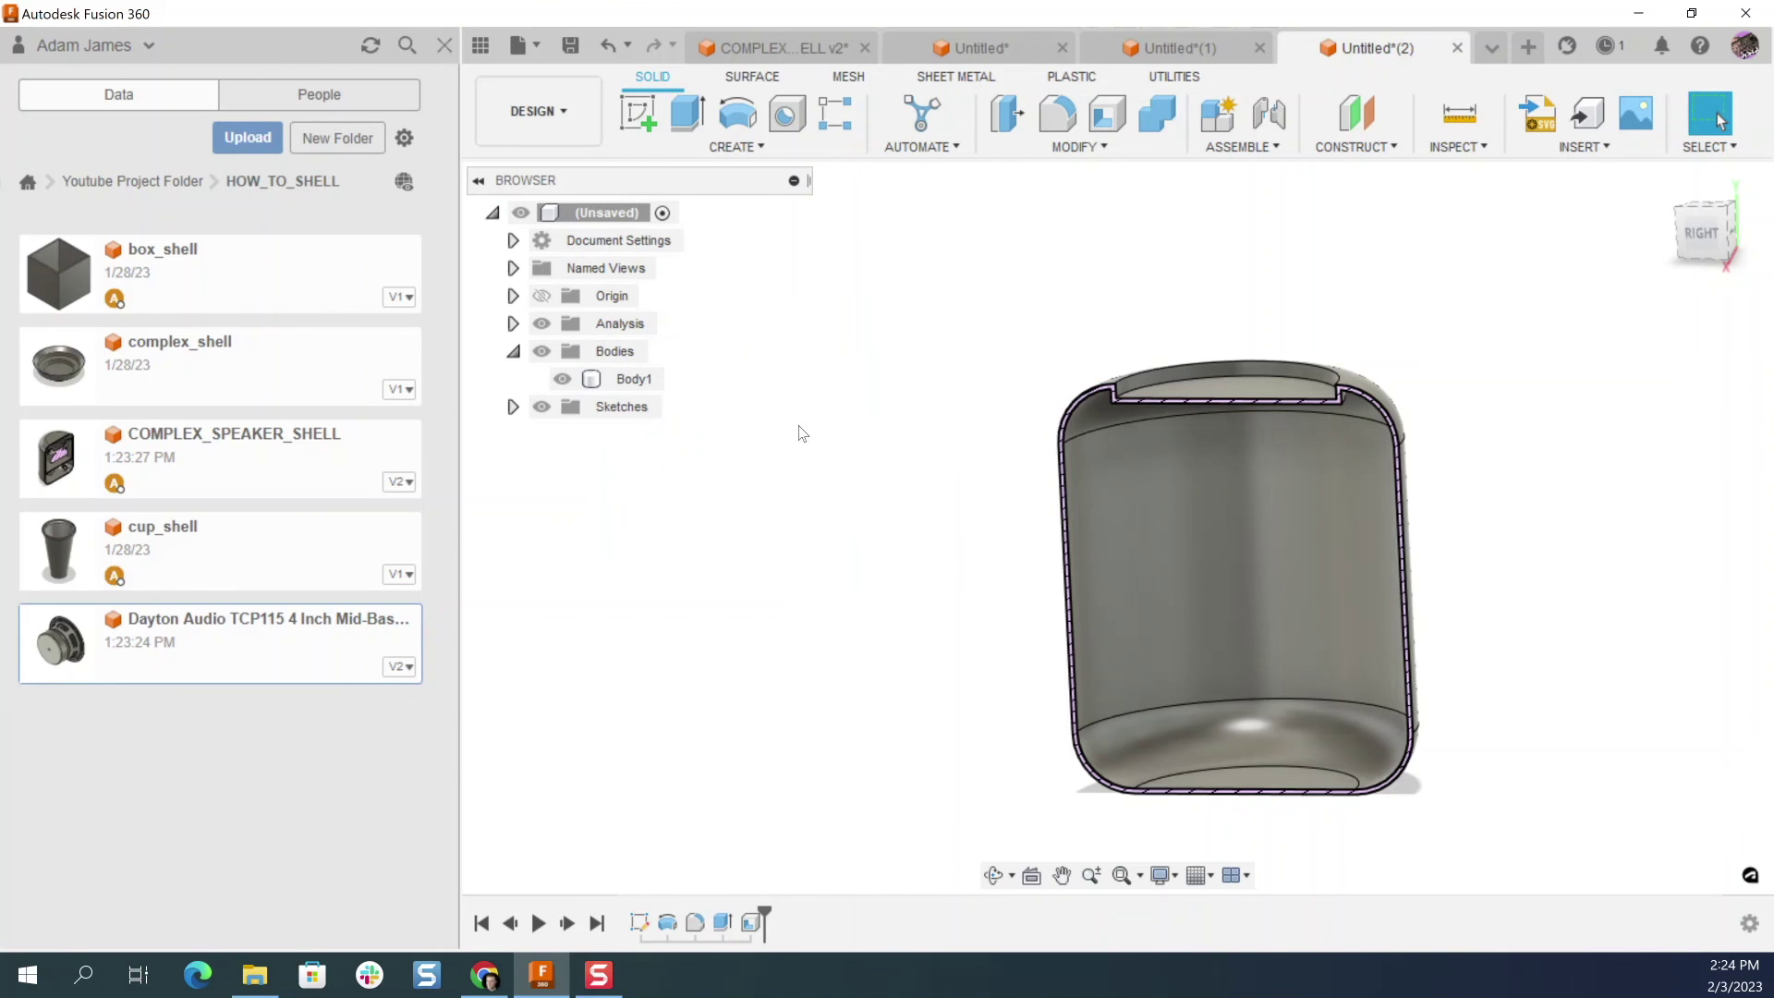
# Step: Save the design as HOMEPOD_SHELL_2 in the HOW_TO_SHELL folder
pyautogui.click(572, 44)
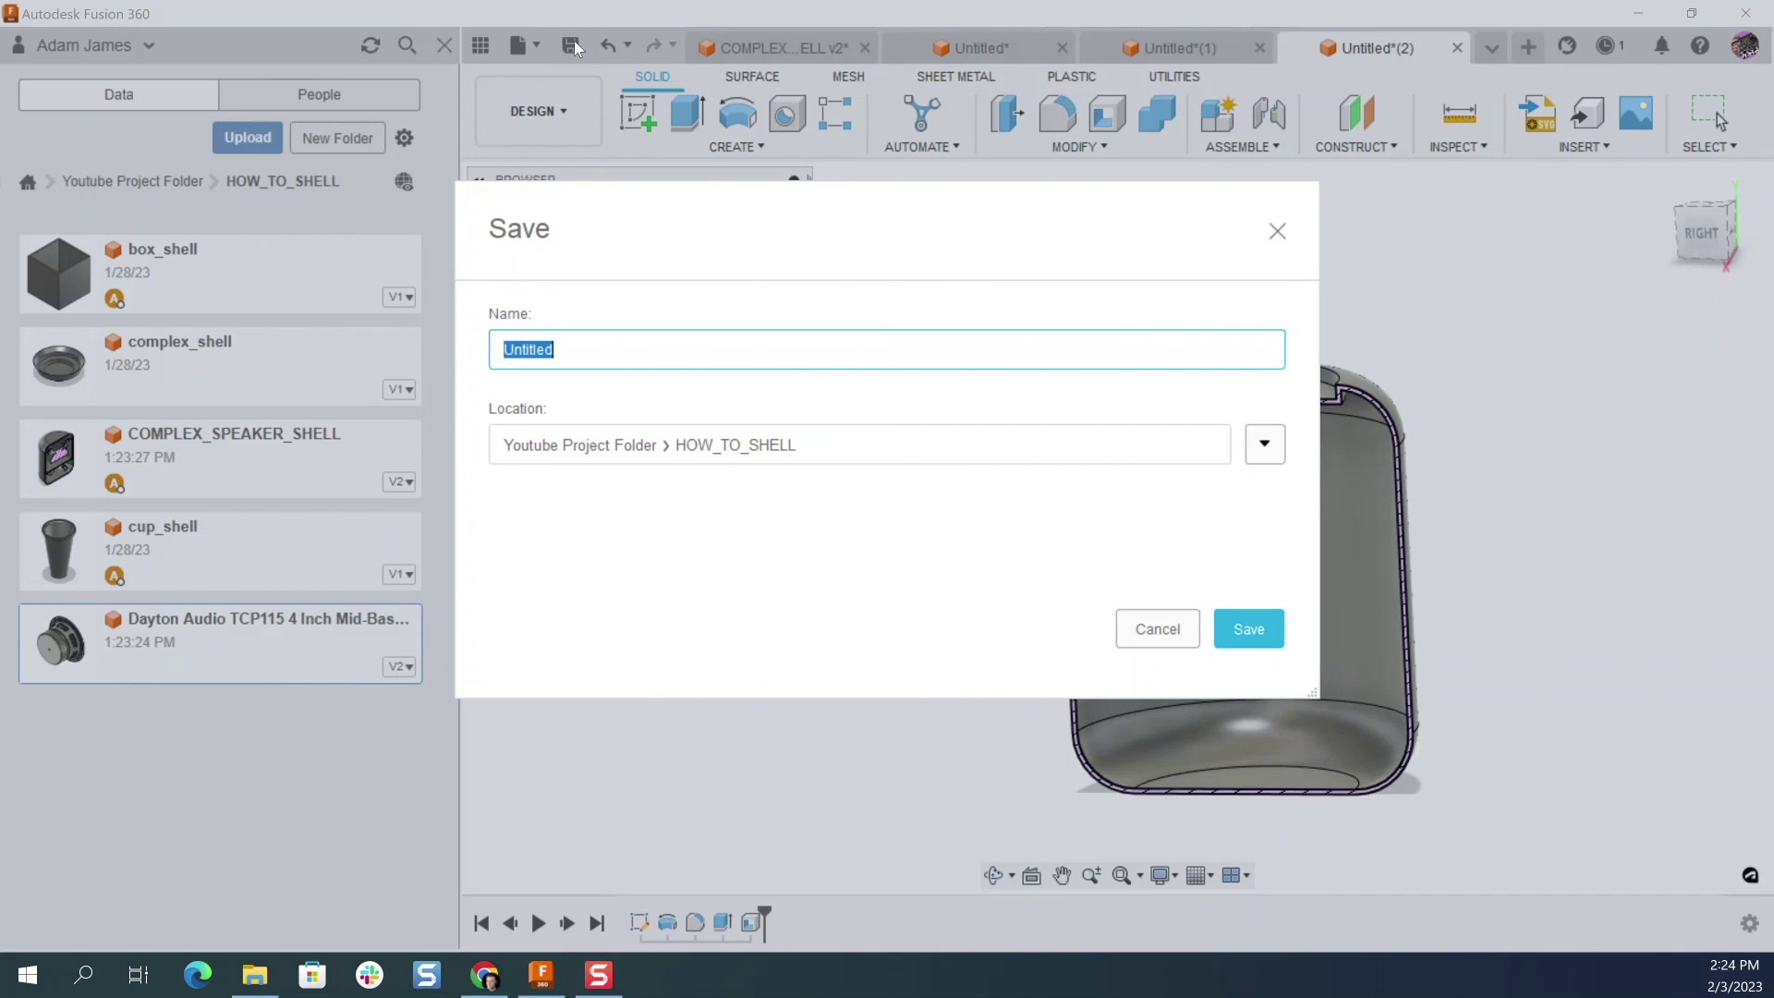
pyautogui.write('HOMEPOD_SHELL_2')
pyautogui.press('Return')
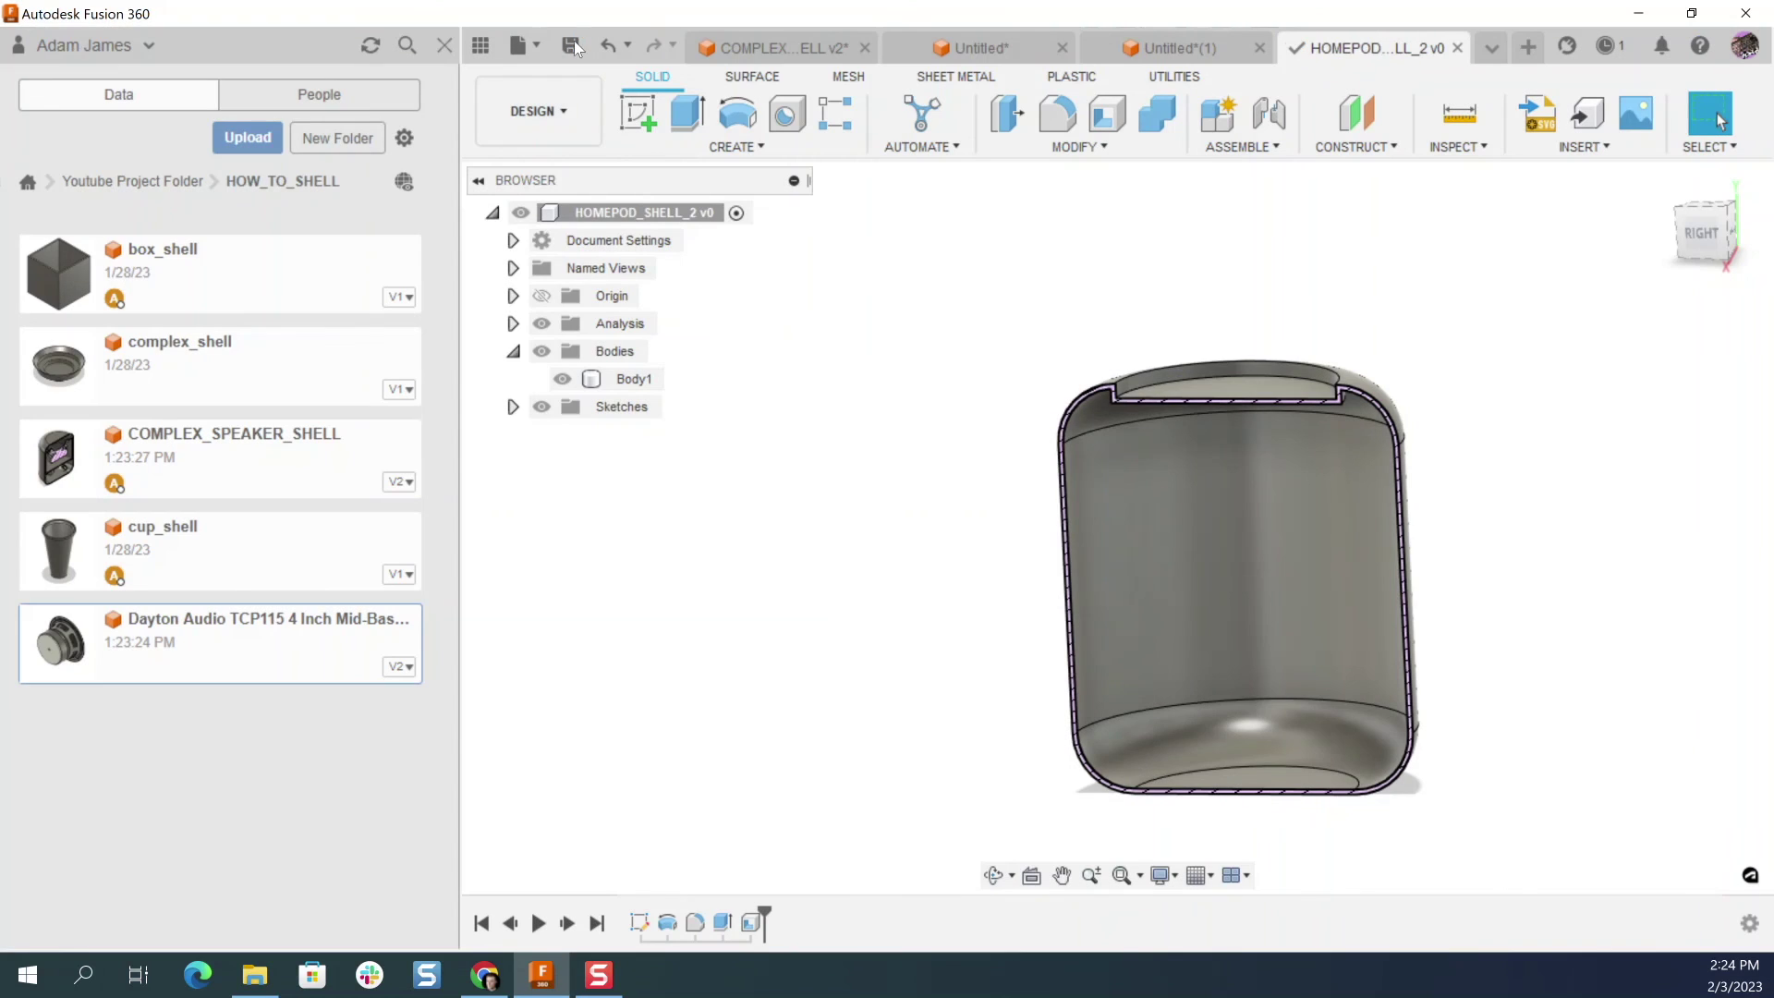
# Step: Insert the Dayton Audio TCP115 woofer into the current design and accept its default position without moving it
pyautogui.rightClick(333, 606)
pyautogui.rightClick(191, 632)
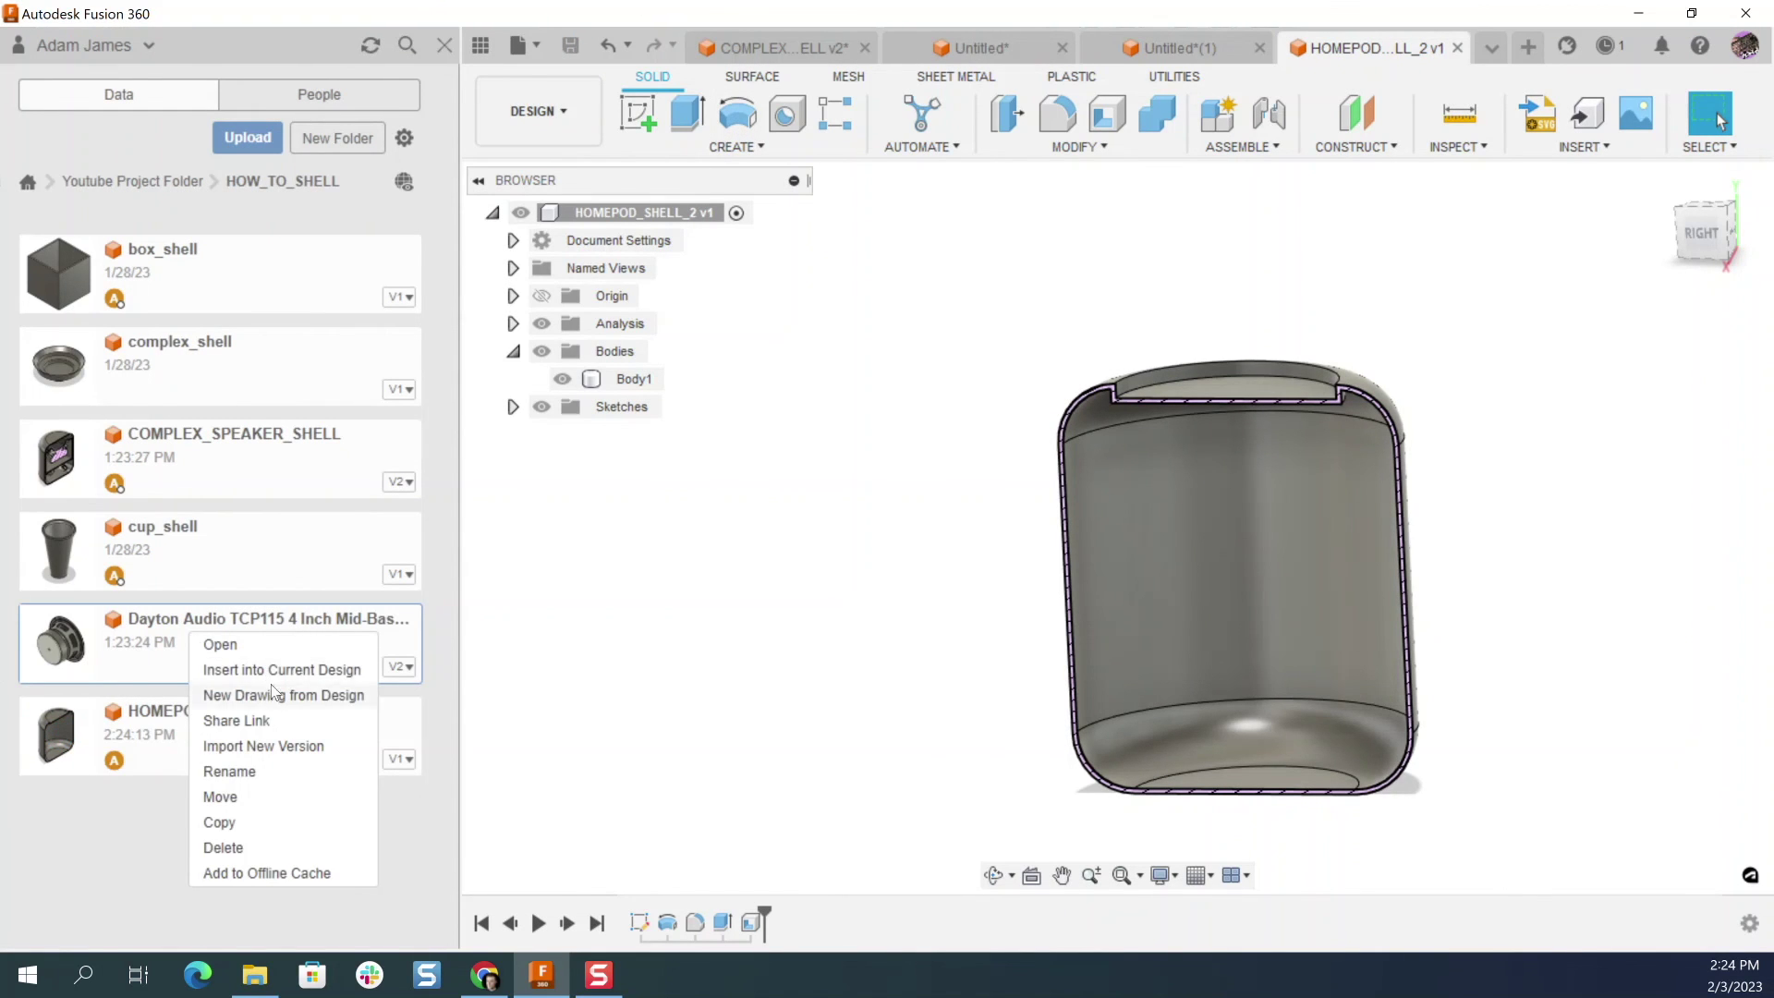
pyautogui.click(278, 670)
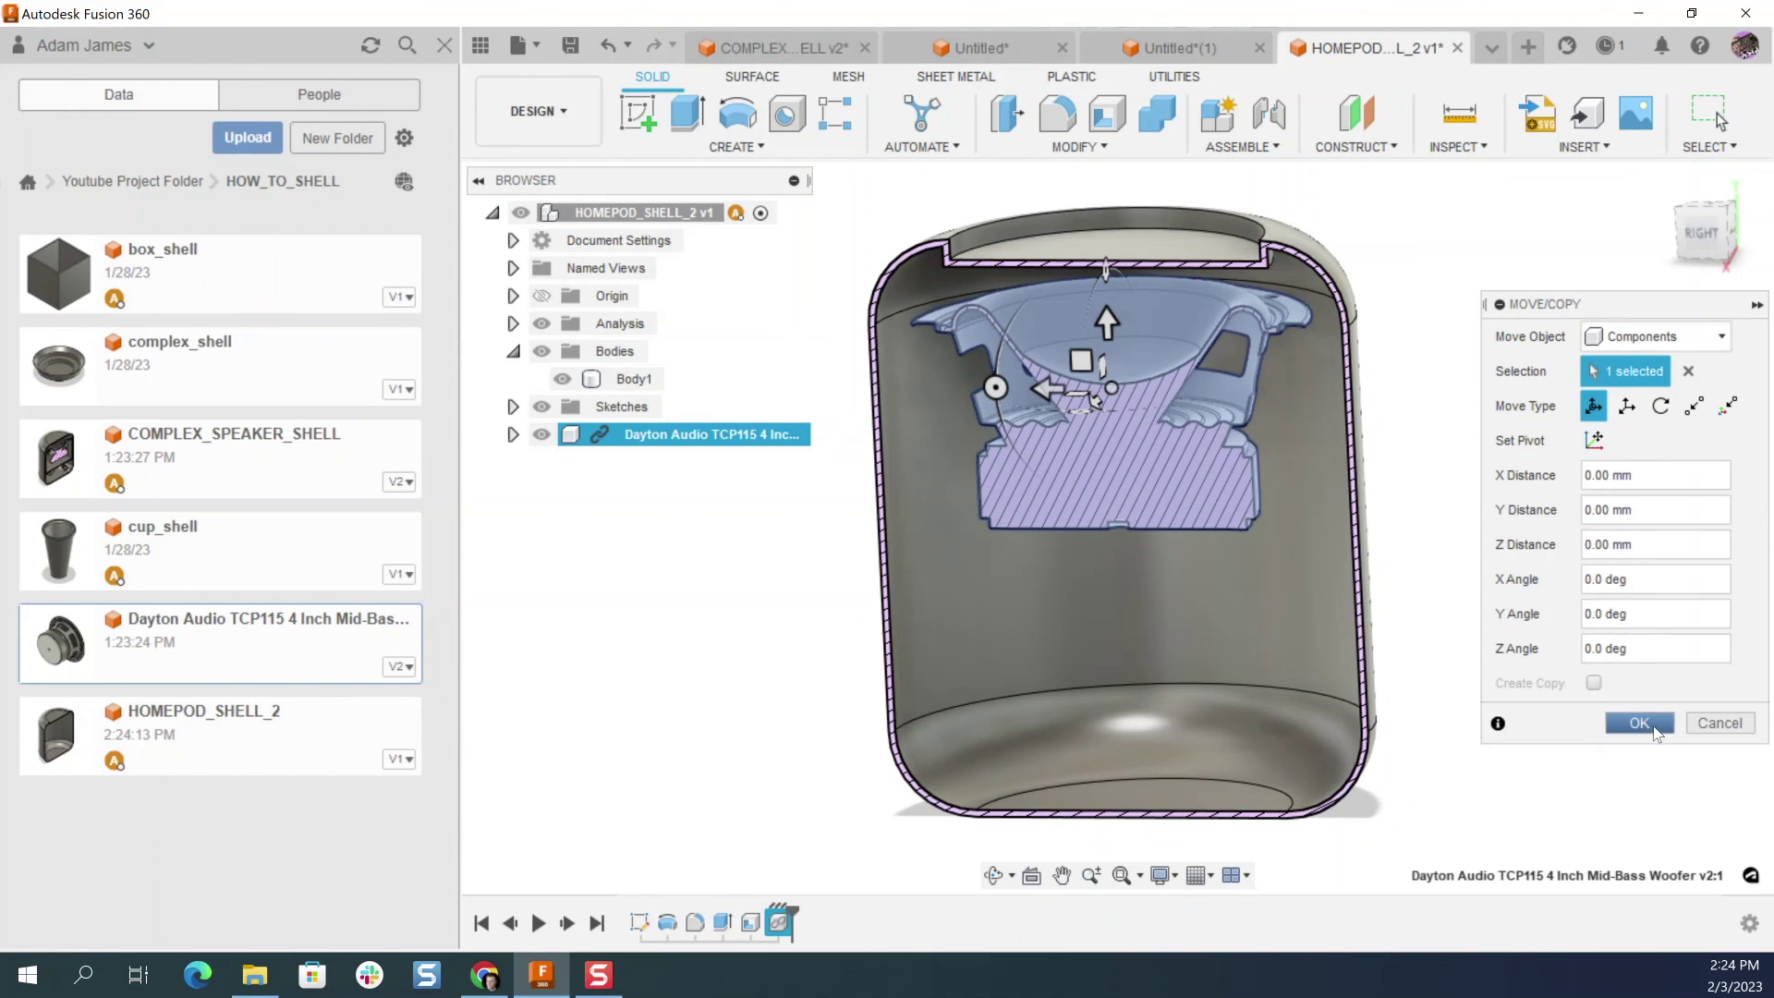
pyautogui.click(1640, 723)
# Step: Examine how the woofer fits inside the shelled housing and beneath the top recess in the section view
pyautogui.keyDown('shift'); pyautogui.moveTo(1409, 492); pyautogui.dragTo(1225, 354, button='middle'); pyautogui.keyUp('shift')
pyautogui.press('Escape')
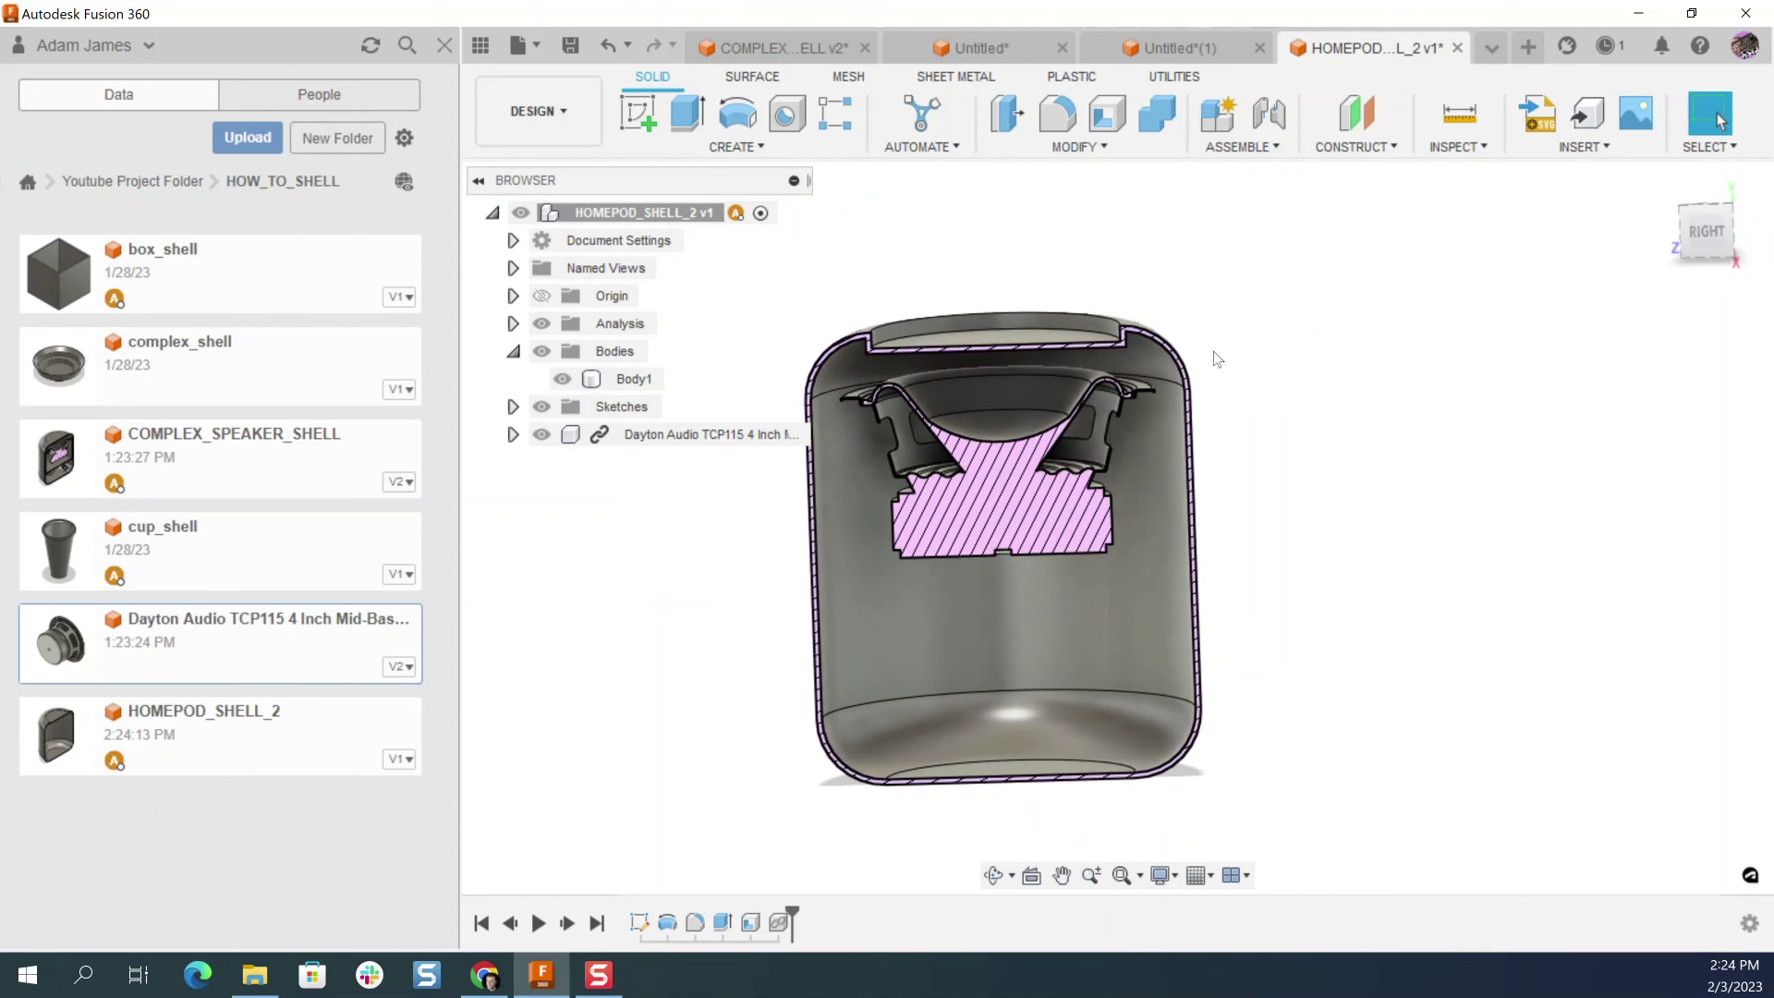
pyautogui.scroll(3, 1133, 390)
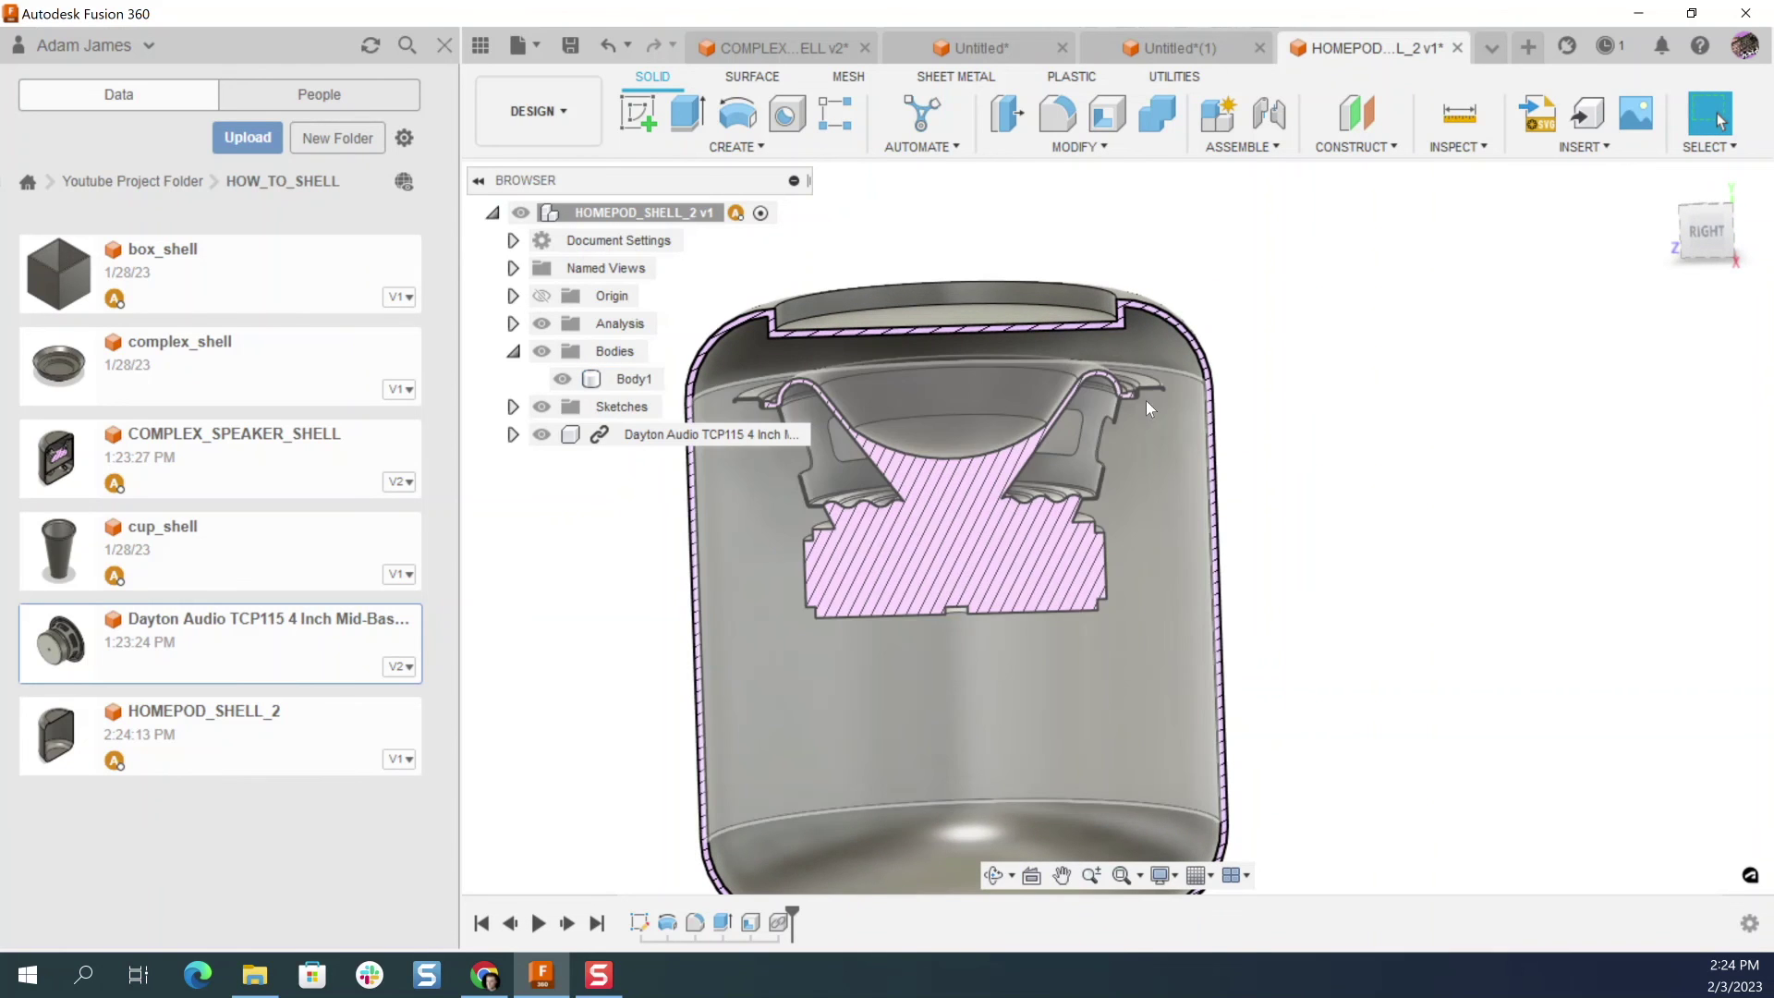
pyautogui.scroll(-3, 1201, 425)
pyautogui.keyDown('shift'); pyautogui.moveTo(1258, 446); pyautogui.dragTo(1157, 425, button='middle'); pyautogui.keyUp('shift')
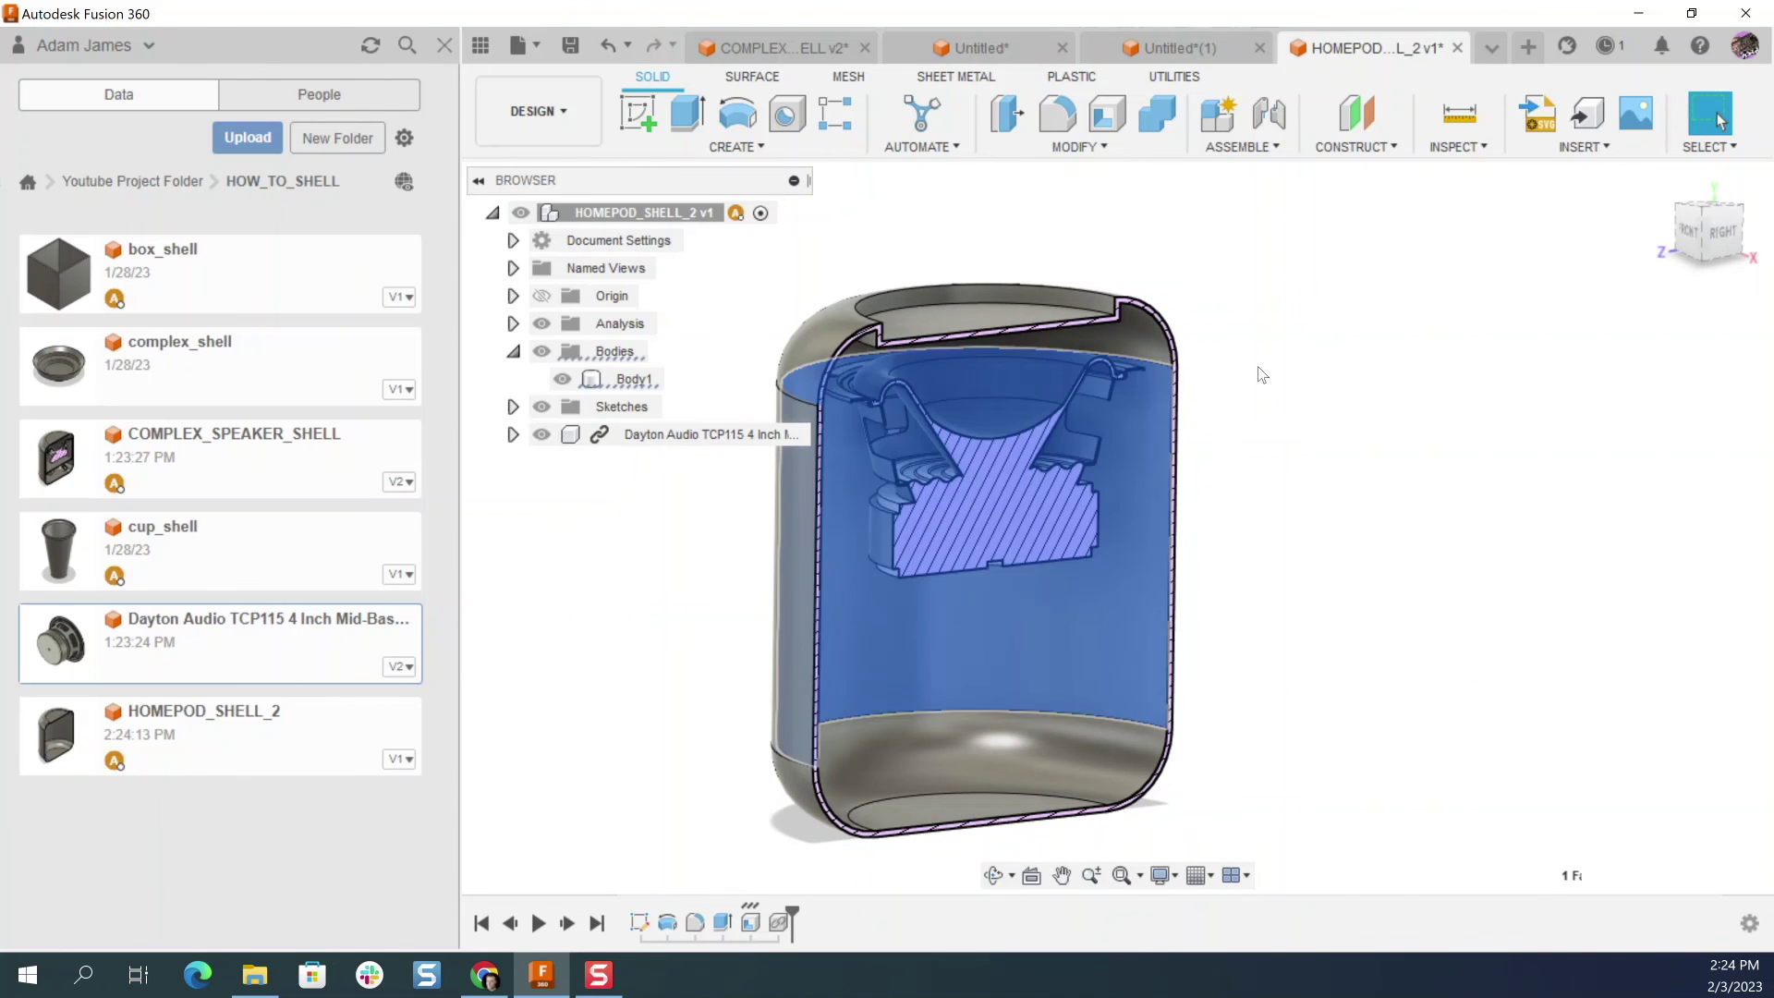
pyautogui.scroll(3, 1164, 379)
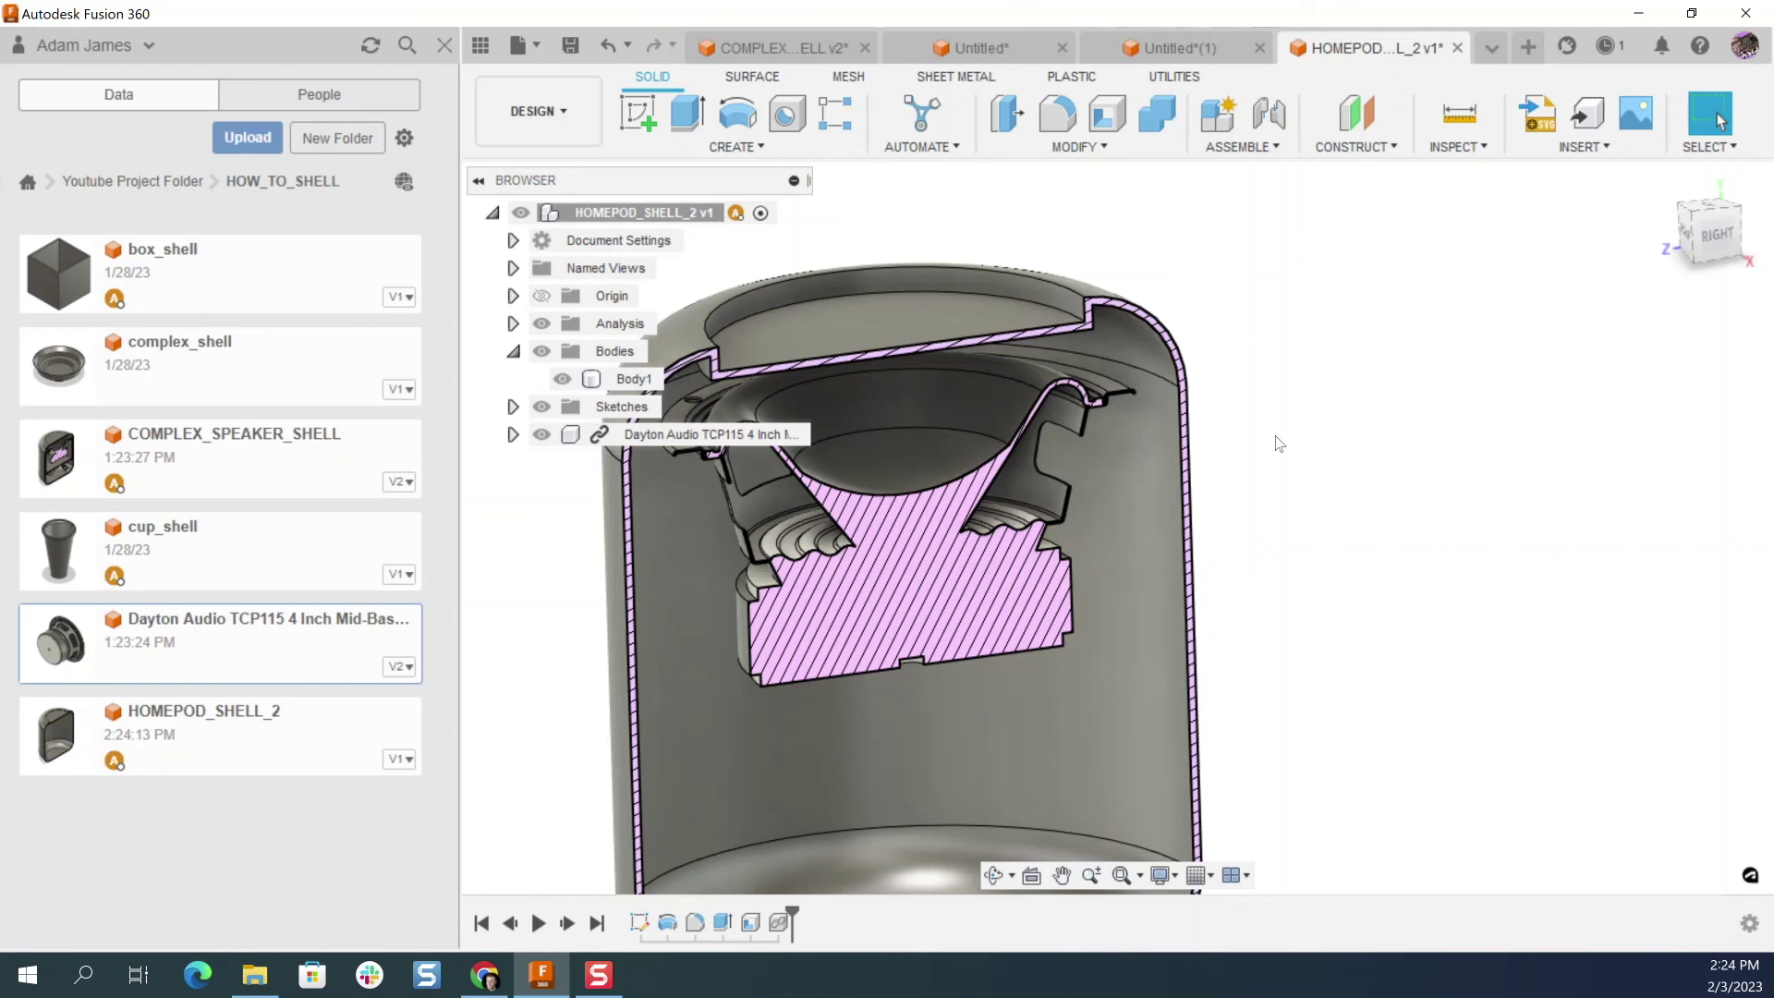
pyautogui.scroll(-2, 1282, 449)
pyautogui.scroll(2, 824, 607)
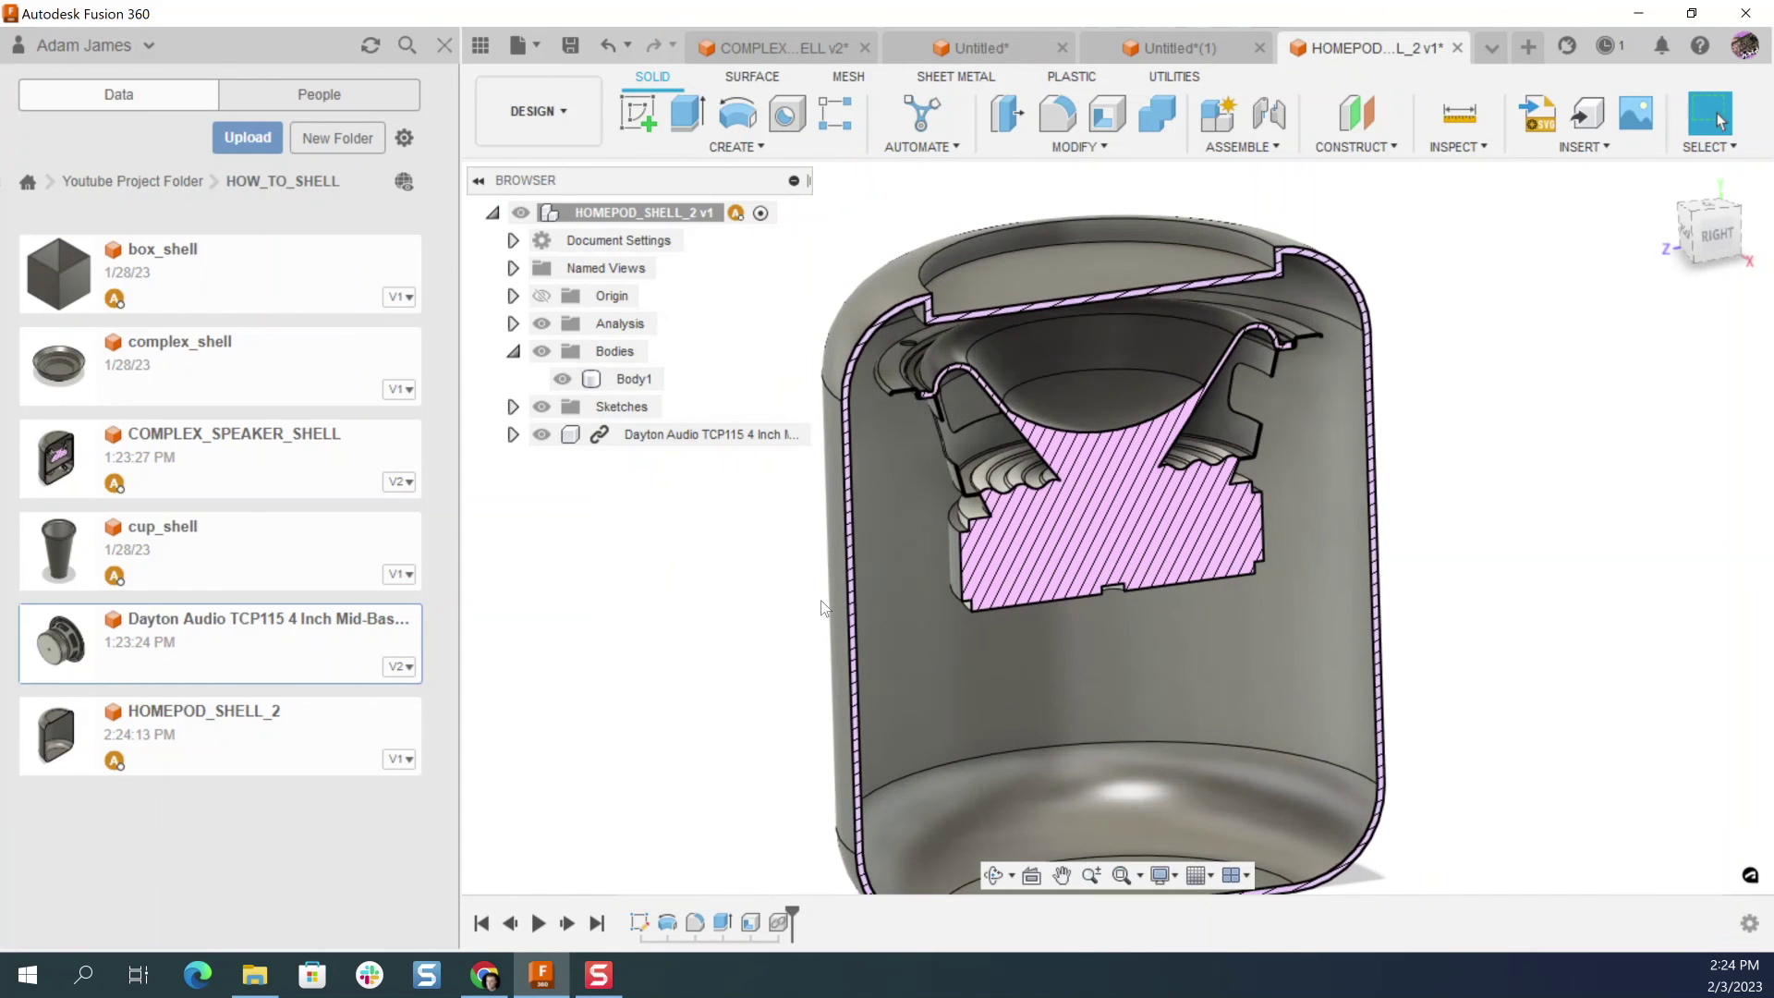
# Step: Collapse the design's component tree and close the project data listing
pyautogui.click(491, 213)
pyautogui.click(440, 52)
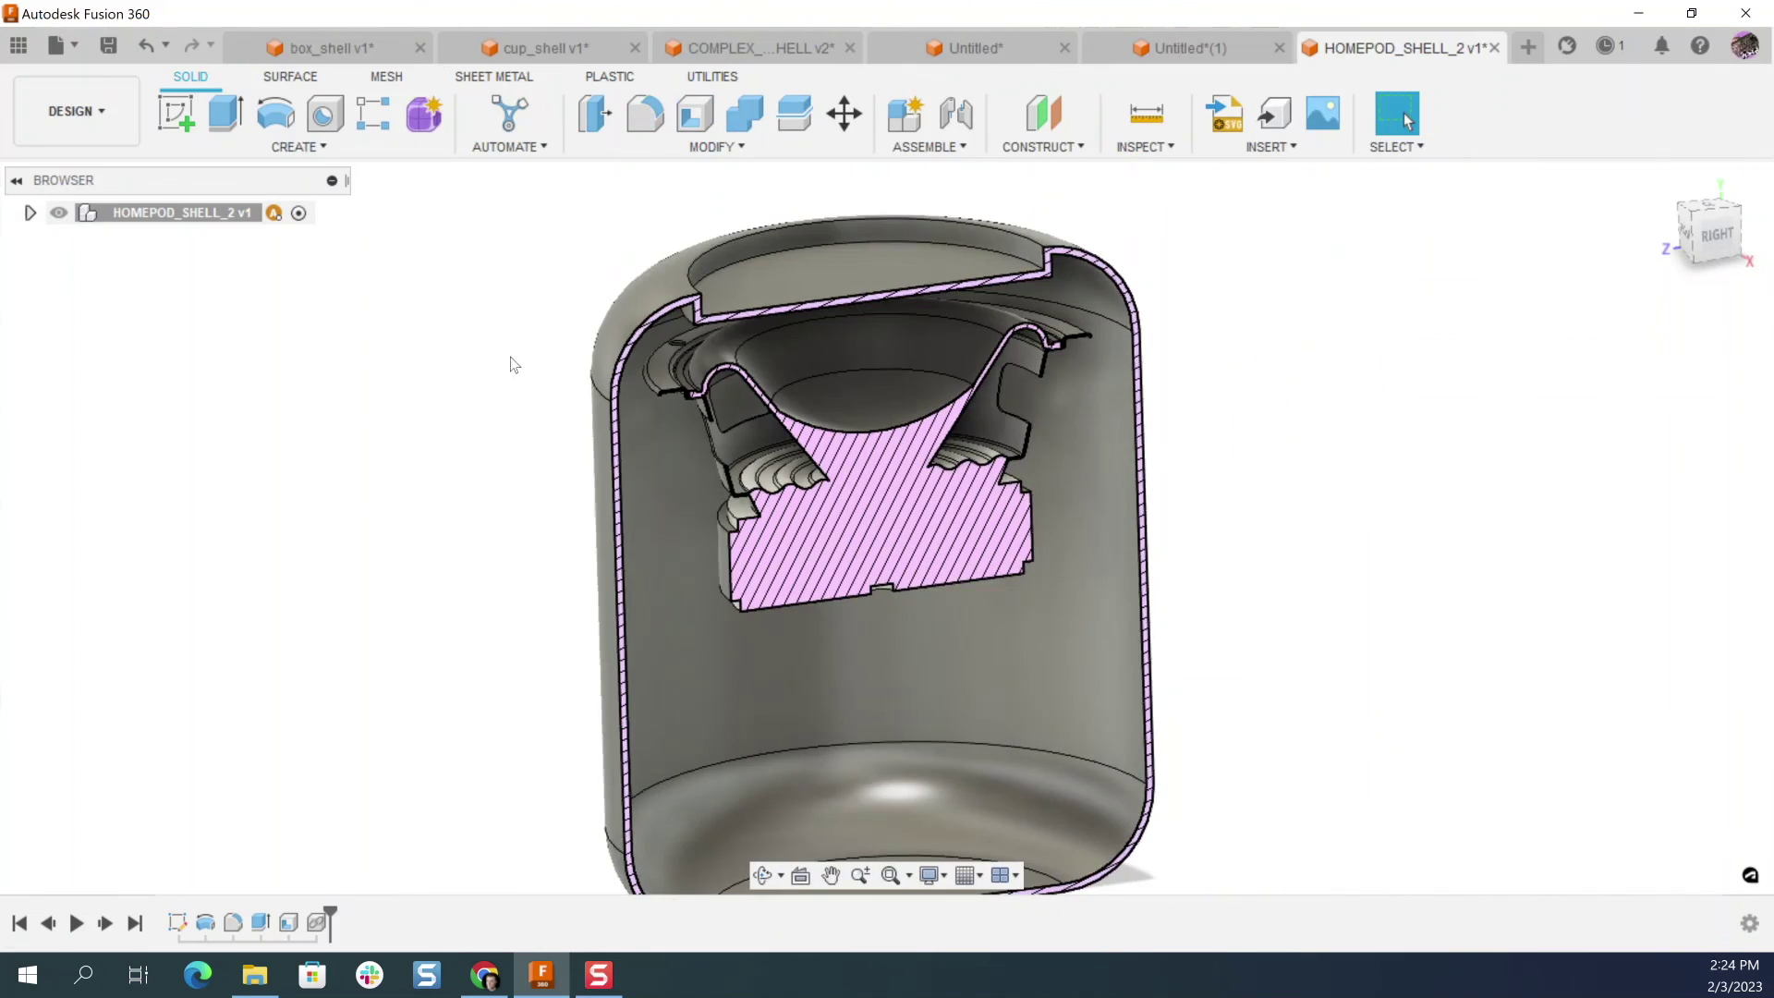